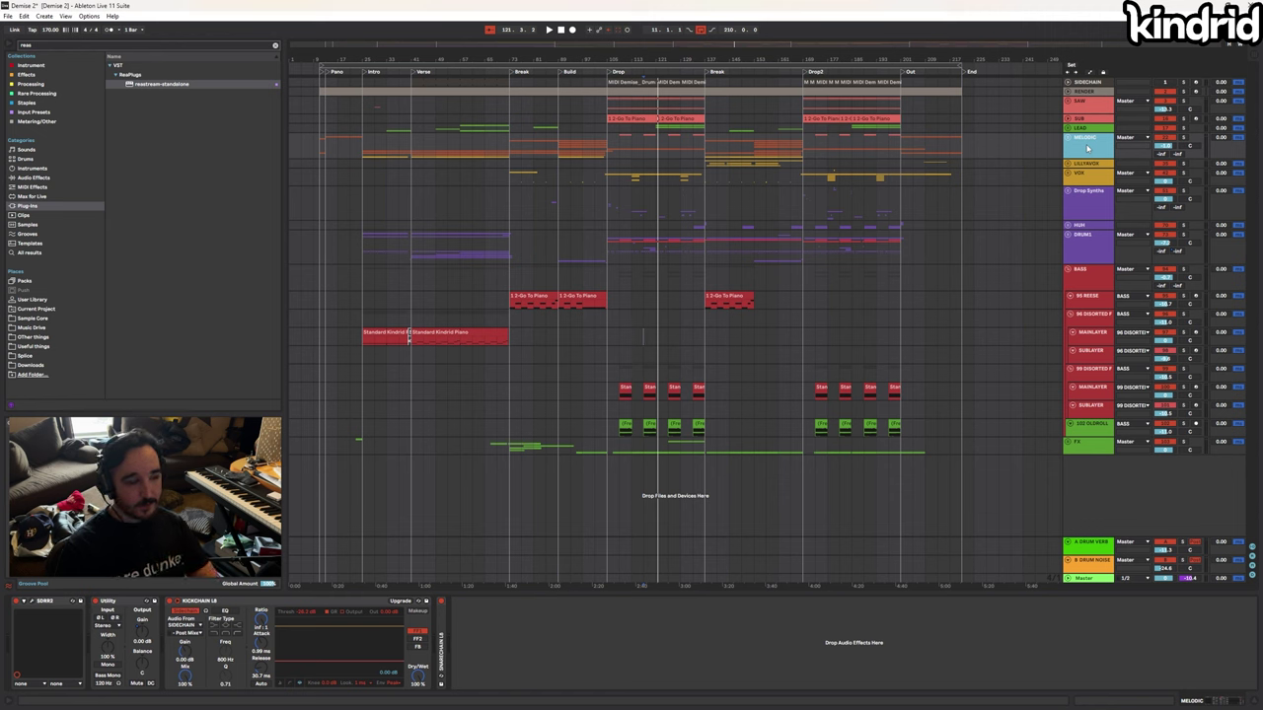
Delete the UAD Studer tape plug-in from the start of the Master track's device chain
click(1079, 579)
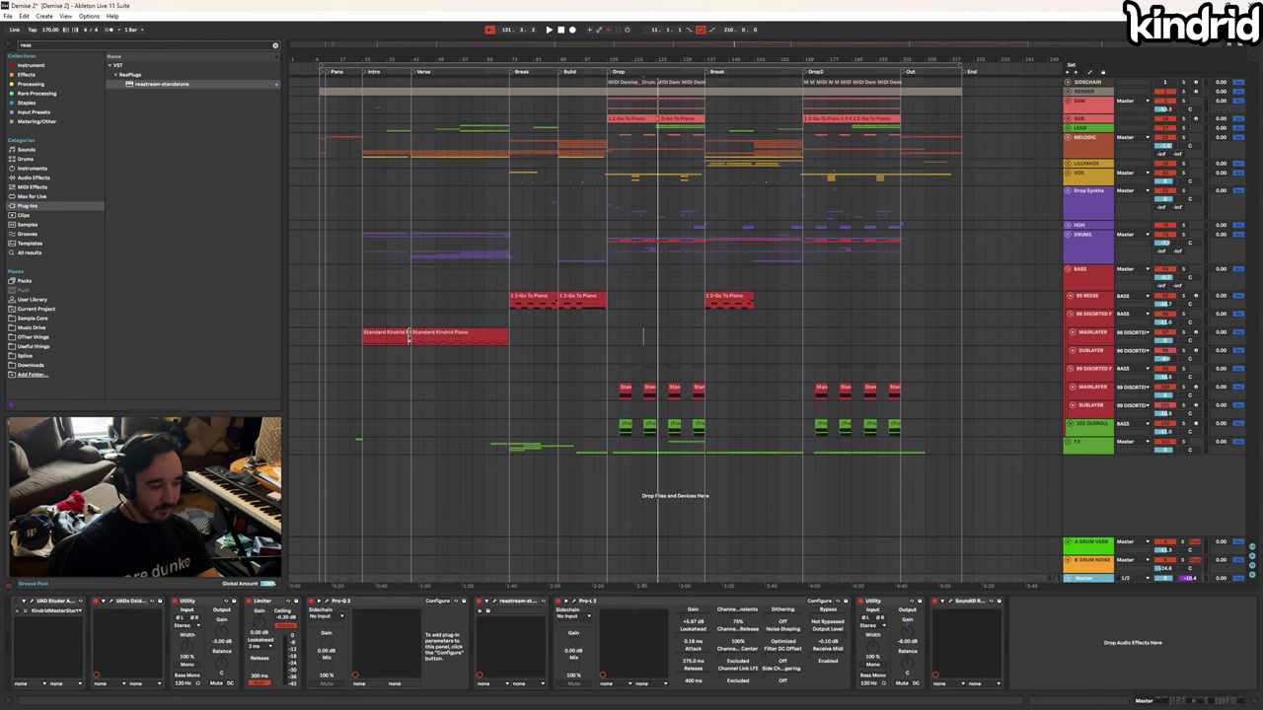
click(1174, 697)
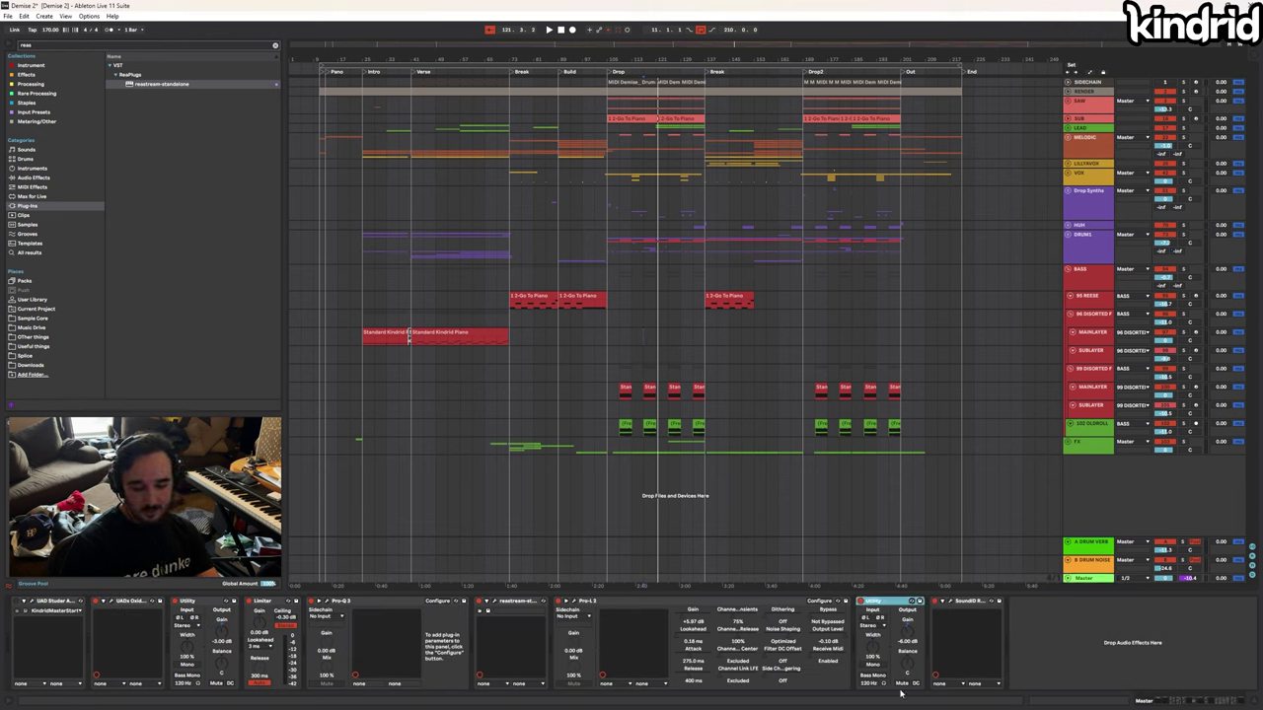
click(46, 603)
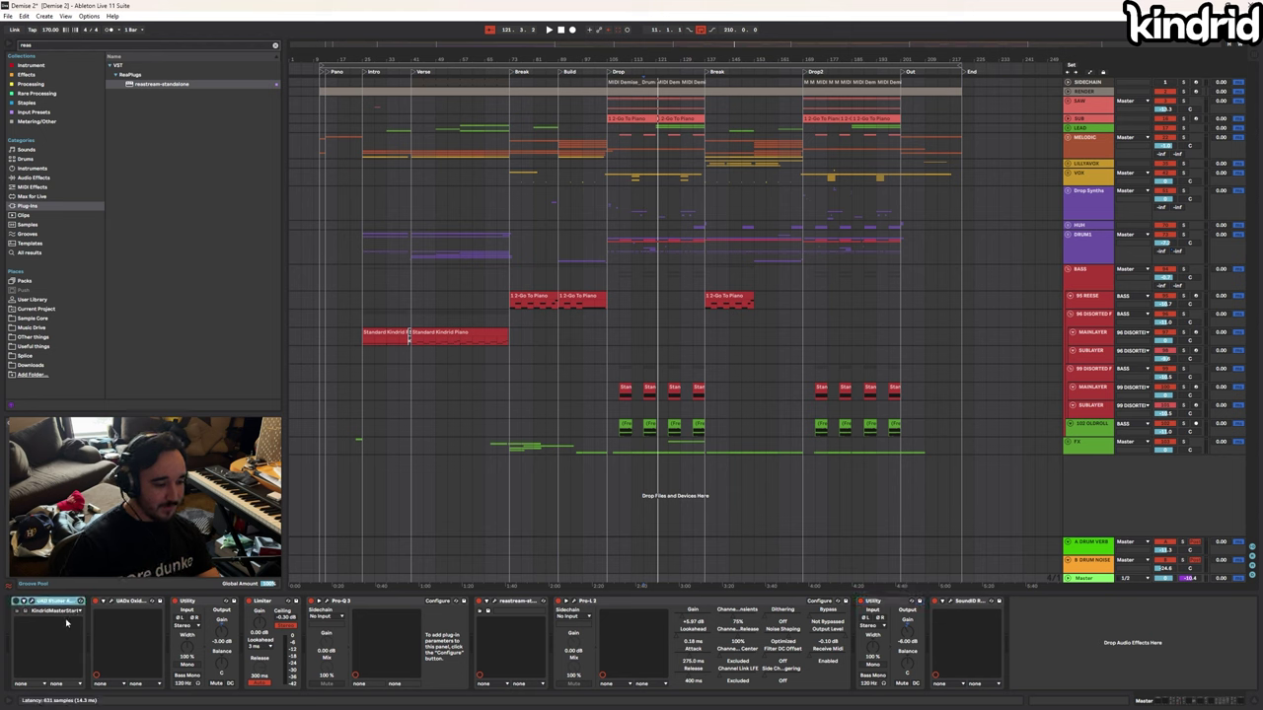
key(Delete)
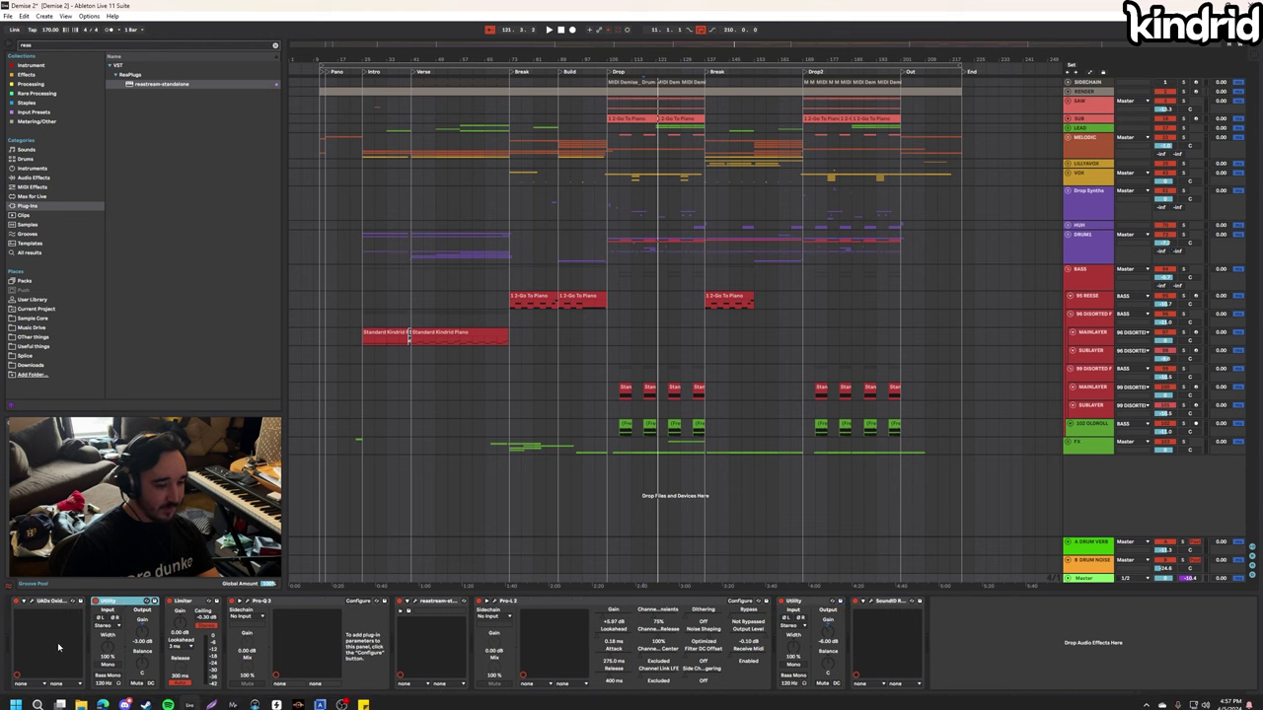
Open the UADx Oxide Tape Recorder on the Master track and position its window over the arrangement
click(29, 602)
drag(456, 235, 606, 219)
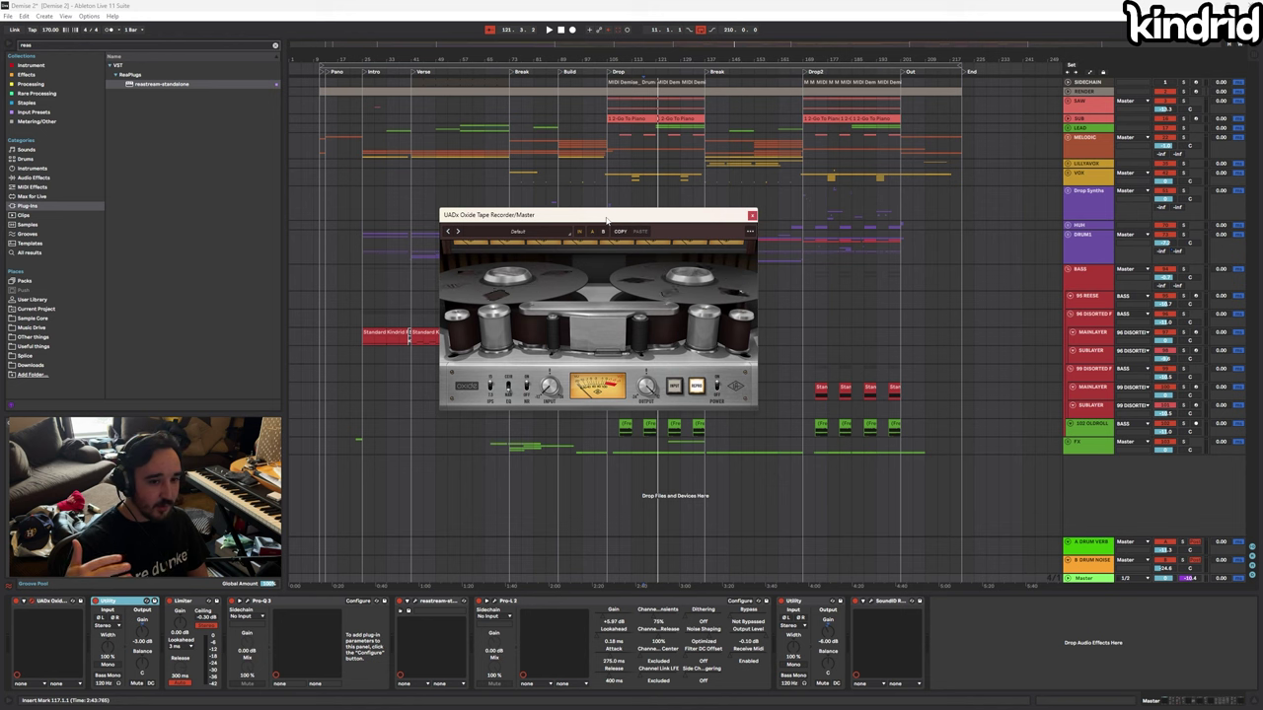
drag(606, 220, 559, 241)
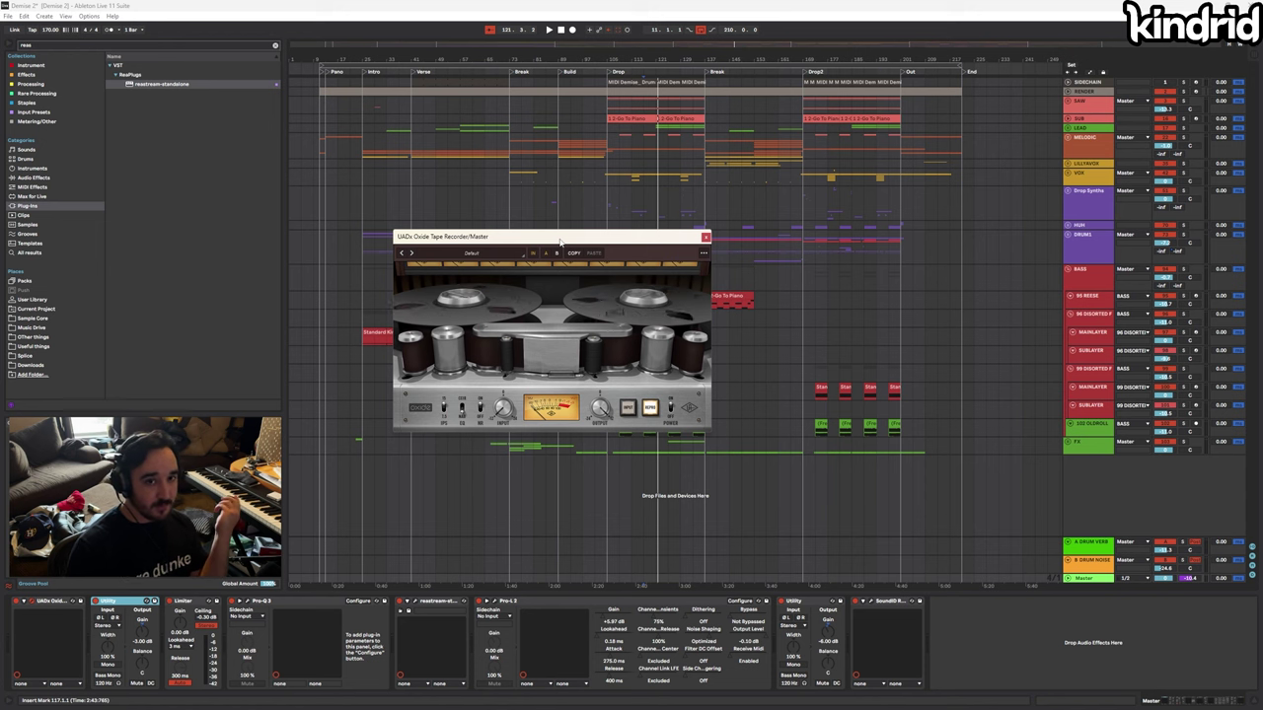
mouse_move(559, 241)
mouse_down()
mouse_move(566, 215)
mouse_move(549, 233)
mouse_up()
Inspect the Master track's Pro-Q 3, Pro-L 2 and SoundID plug-ins, and close the open plug-in windows
click(250, 601)
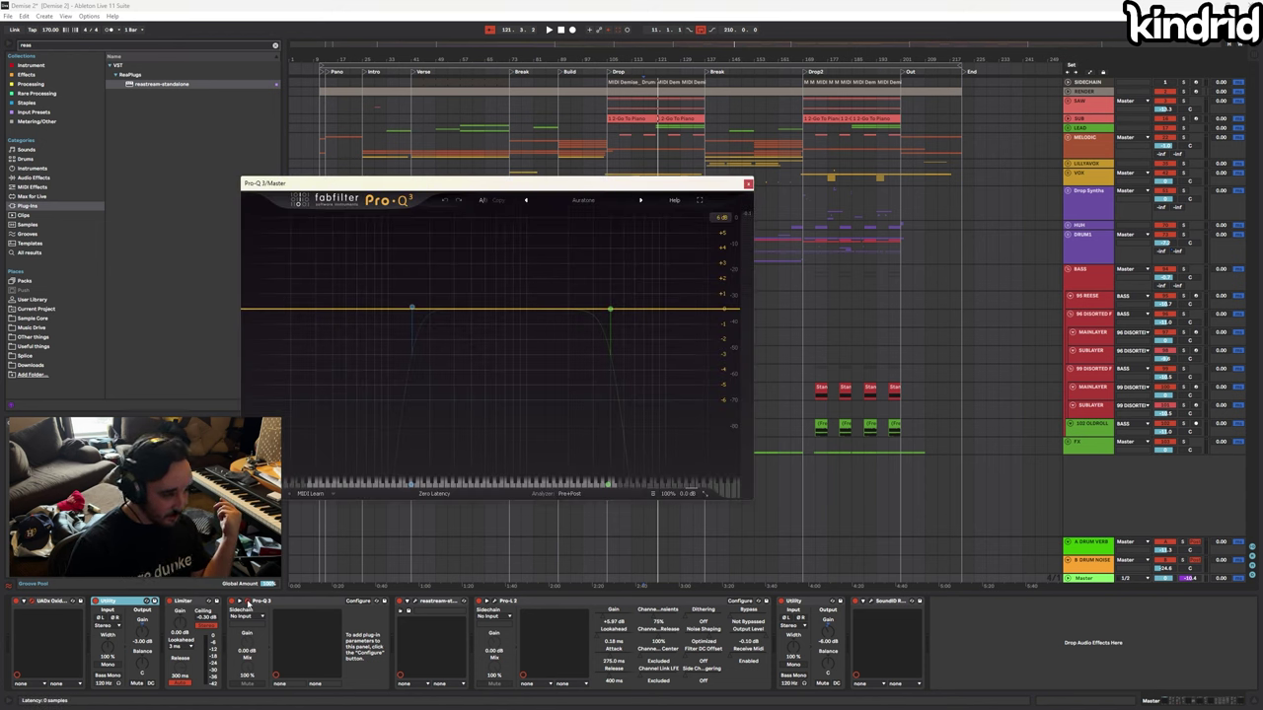
click(248, 603)
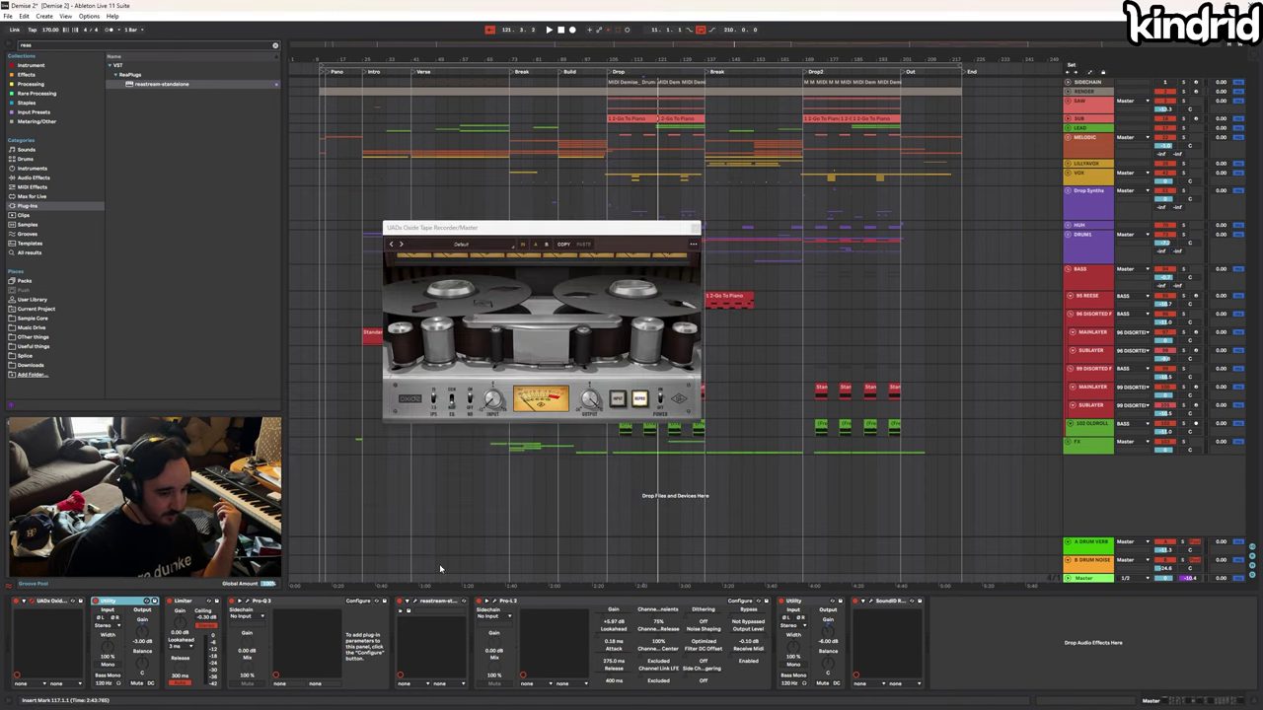
click(249, 604)
click(249, 603)
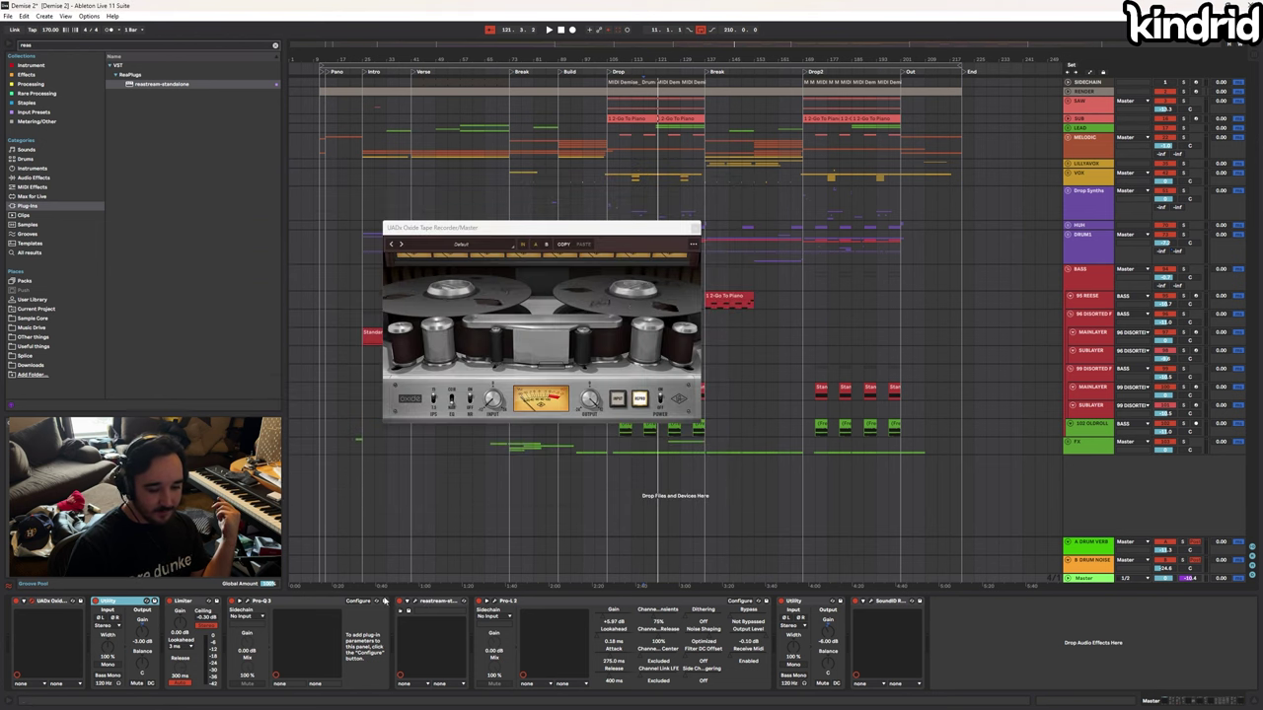
click(492, 604)
click(492, 604)
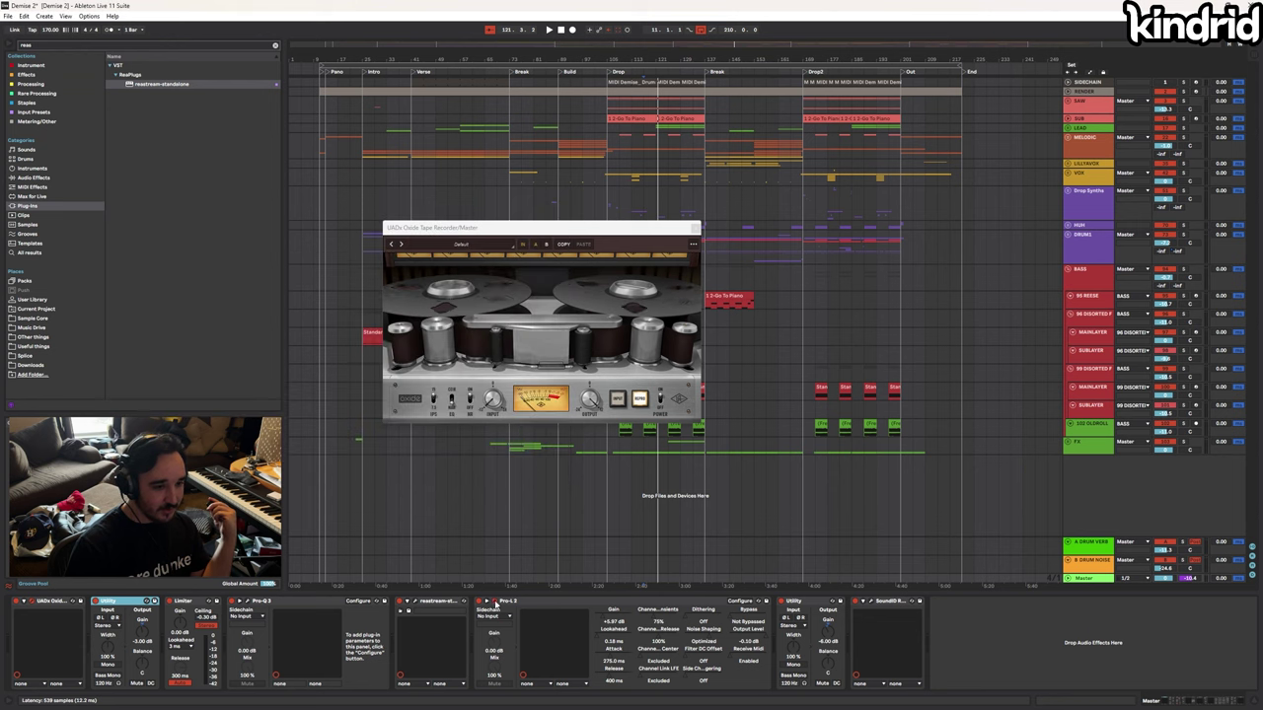
click(868, 601)
click(869, 601)
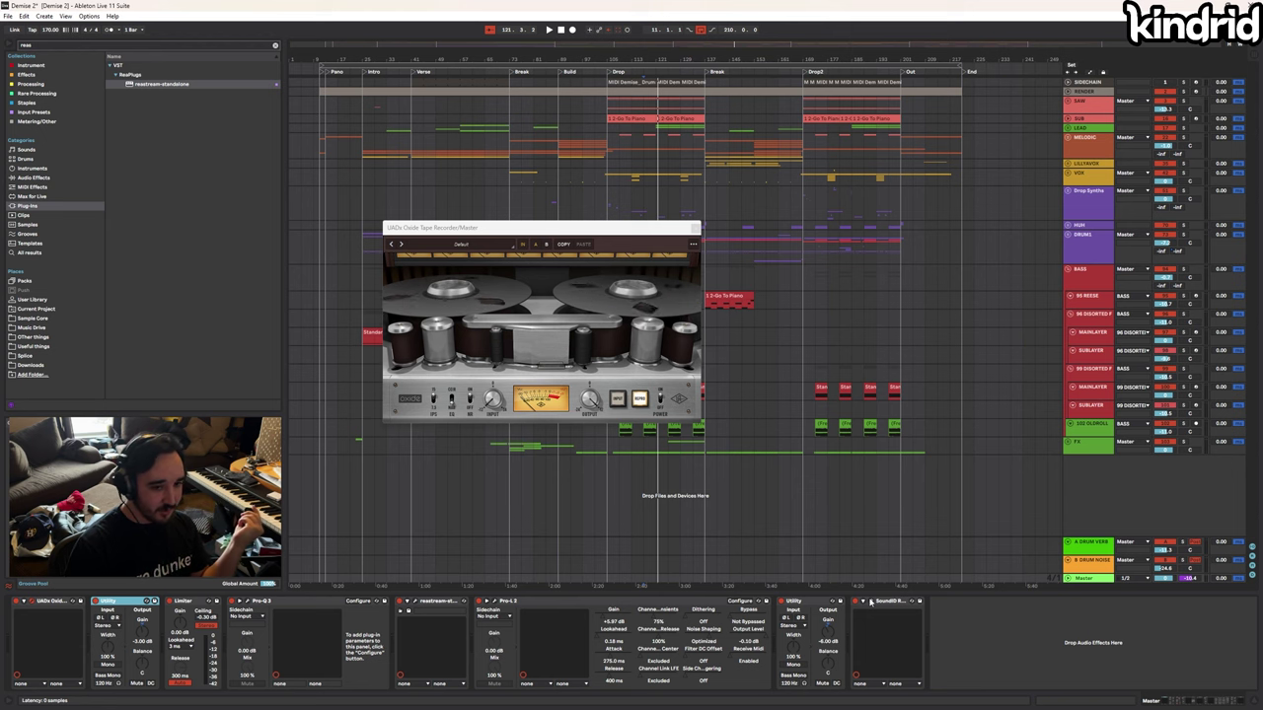
click(695, 227)
Unfold and solo the SAW group and play it from the start of the Drop at bar 105
click(643, 277)
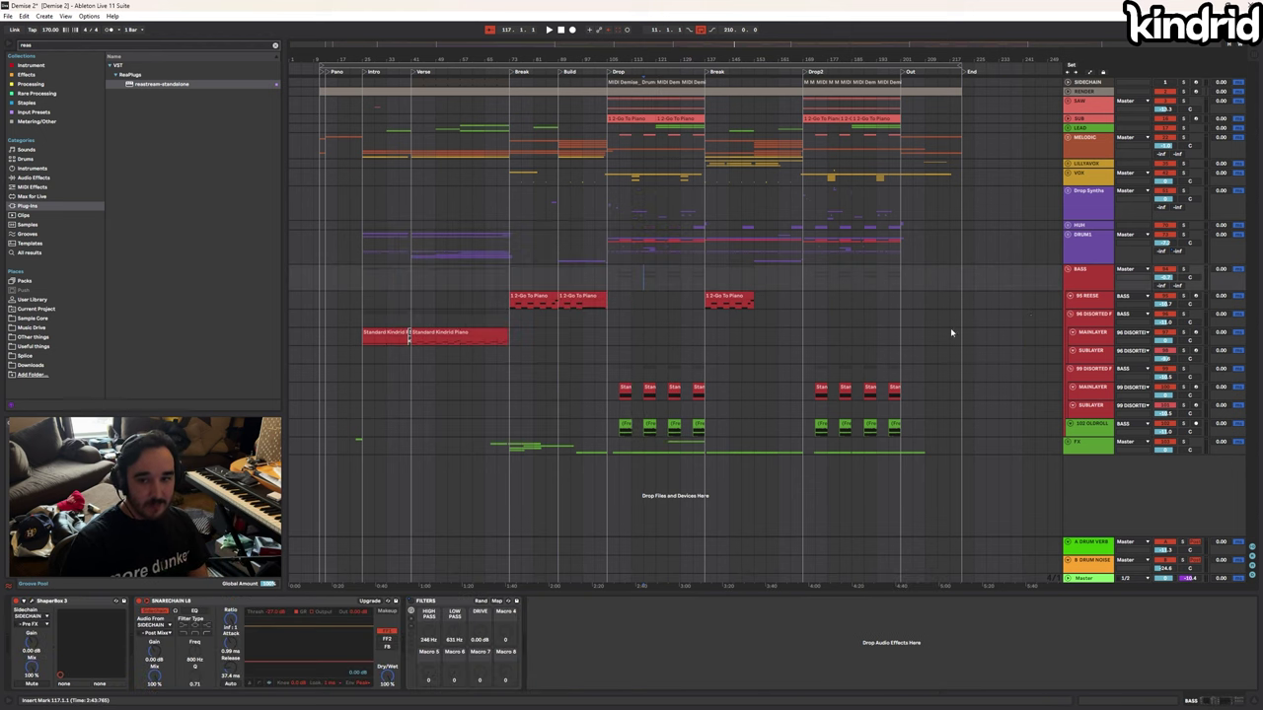
click(1067, 101)
drag(608, 60, 491, 181)
click(496, 144)
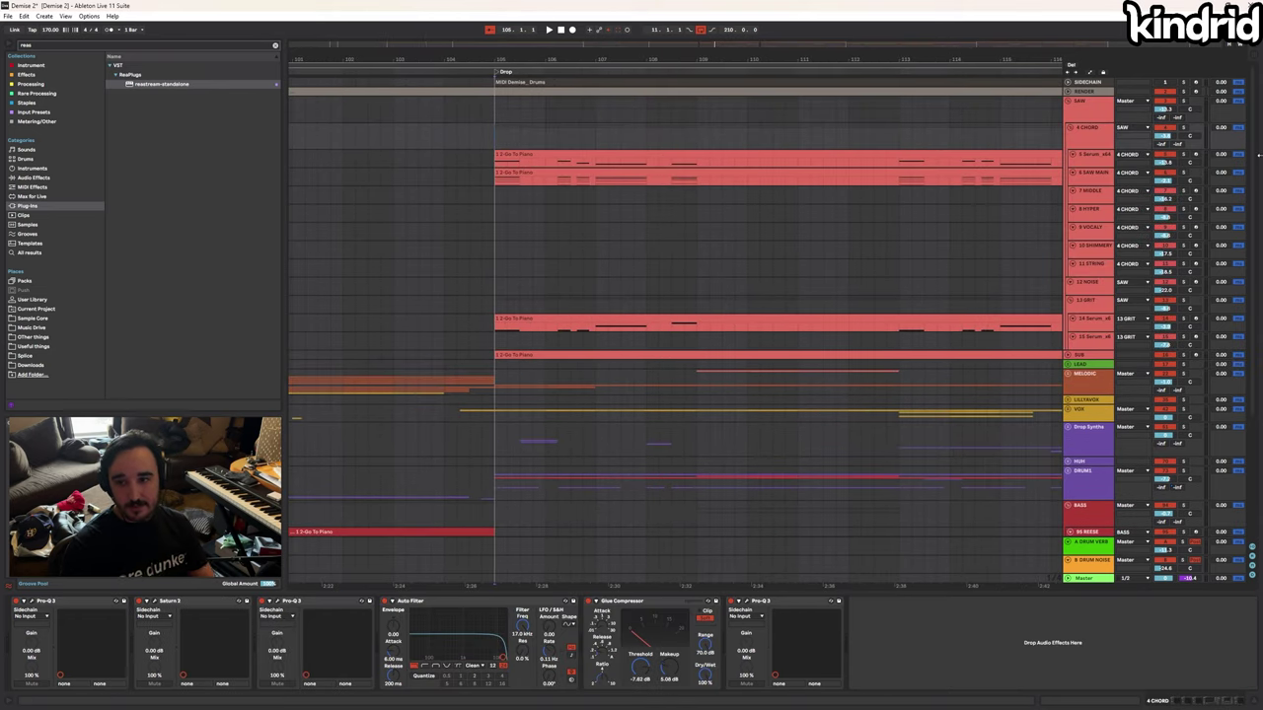
click(1183, 102)
key(space)
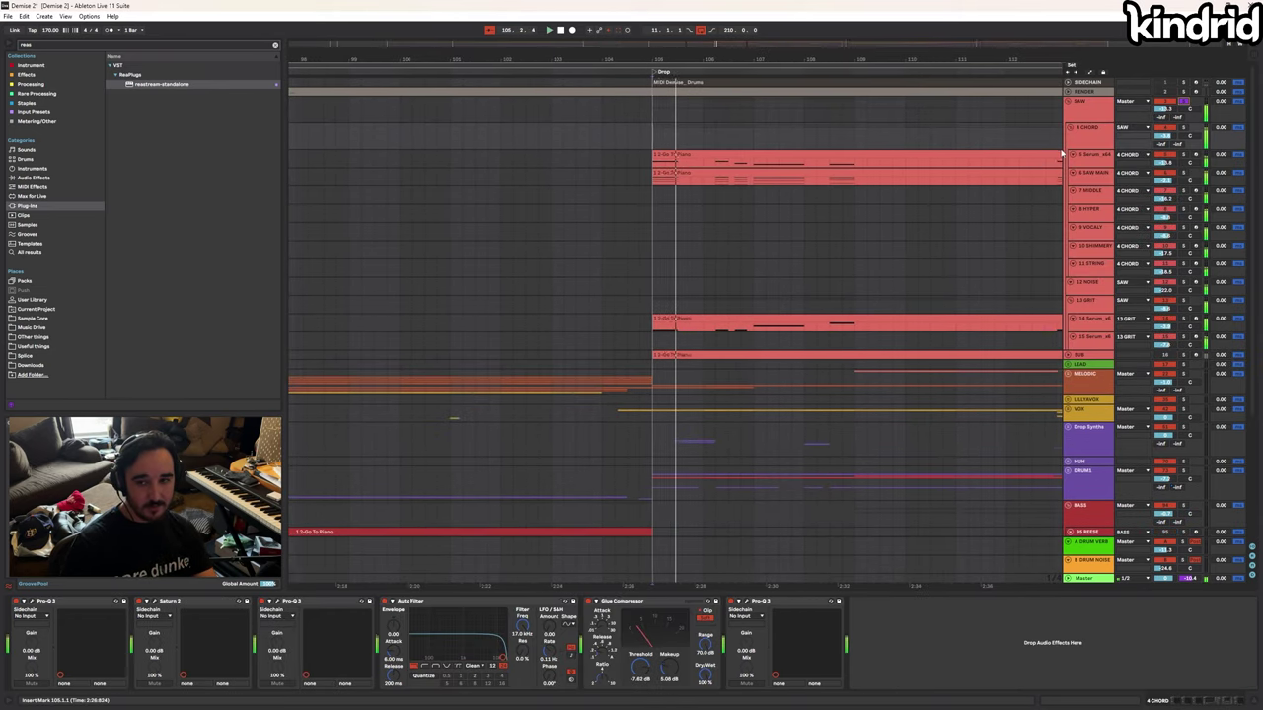
Switch off the KICKCHAIN LB and SNARECHAIN LB sidechain devices on the SAW group
click(1093, 117)
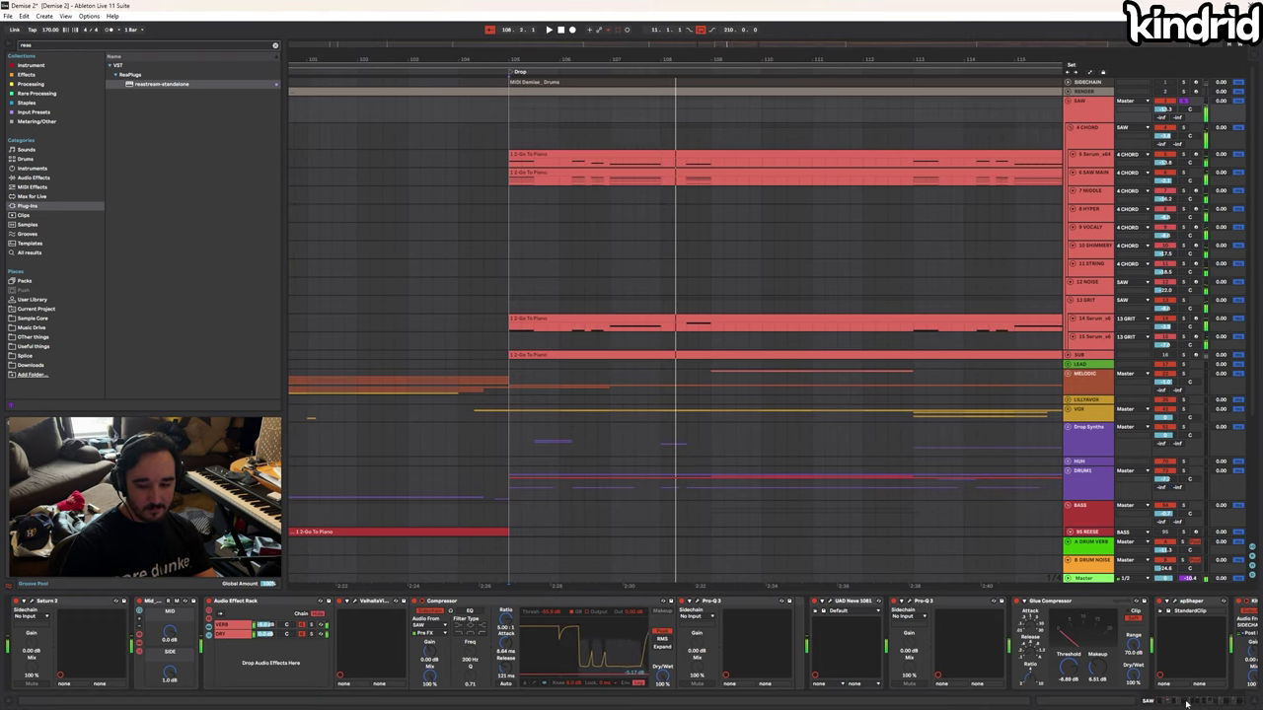
click(1229, 700)
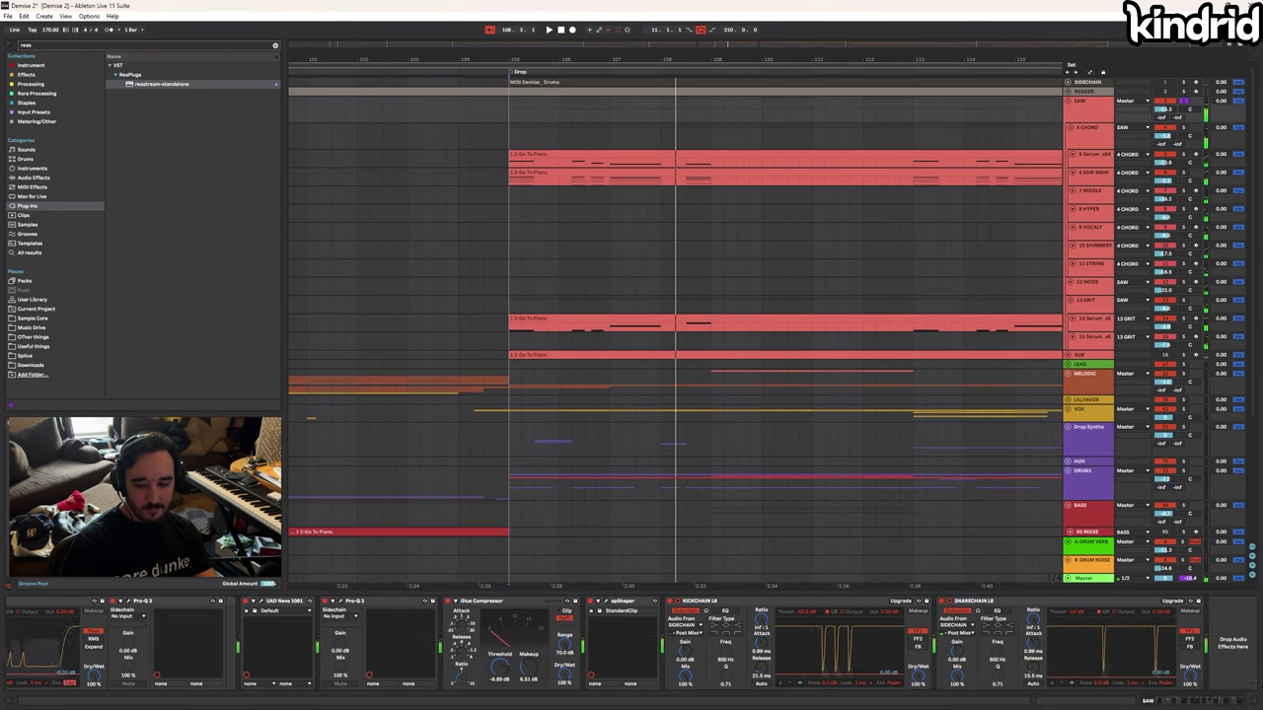
click(670, 601)
key(Down)
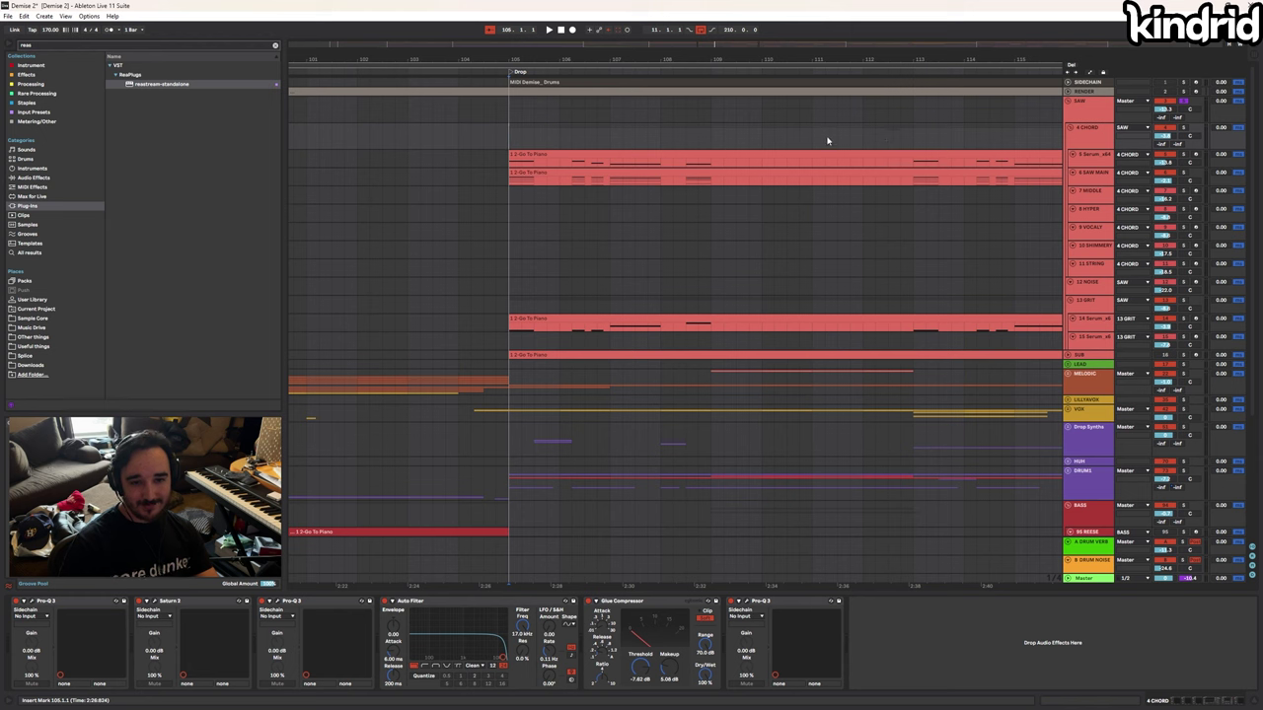
Return to the SAW group's device chain and fold its Audio Effect Rack
click(1086, 182)
click(1090, 117)
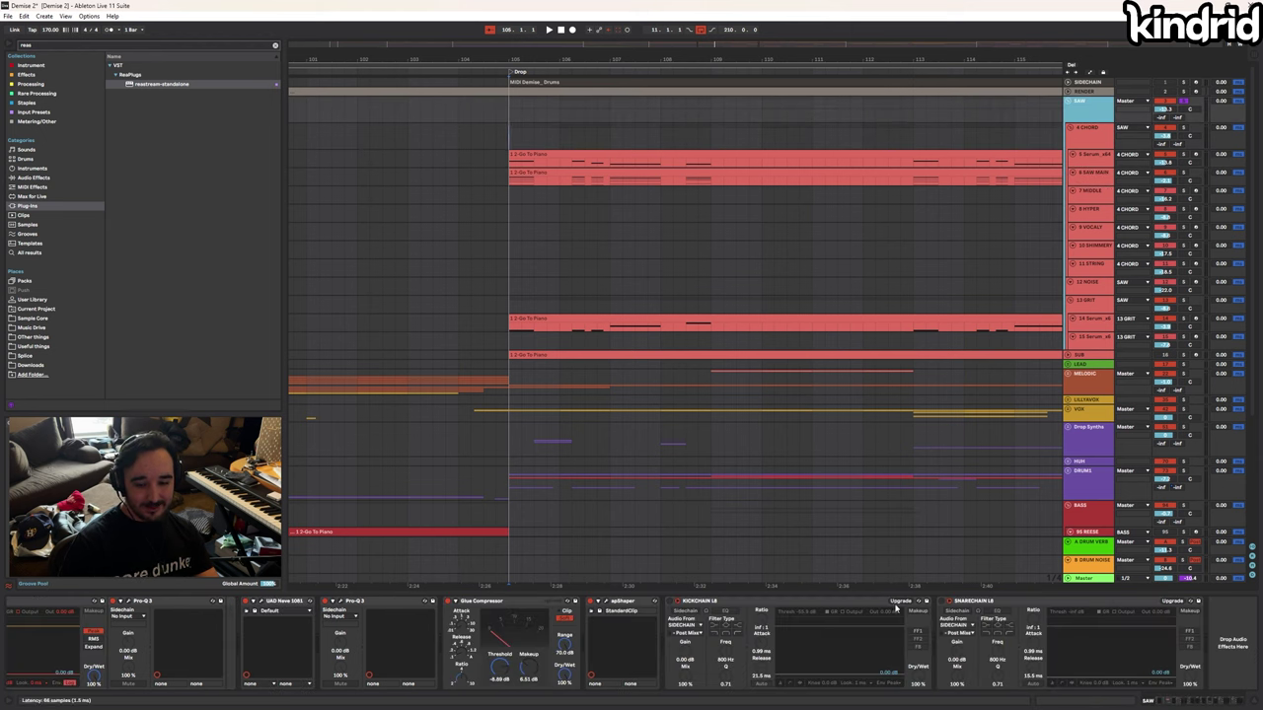
drag(1227, 701, 1205, 701)
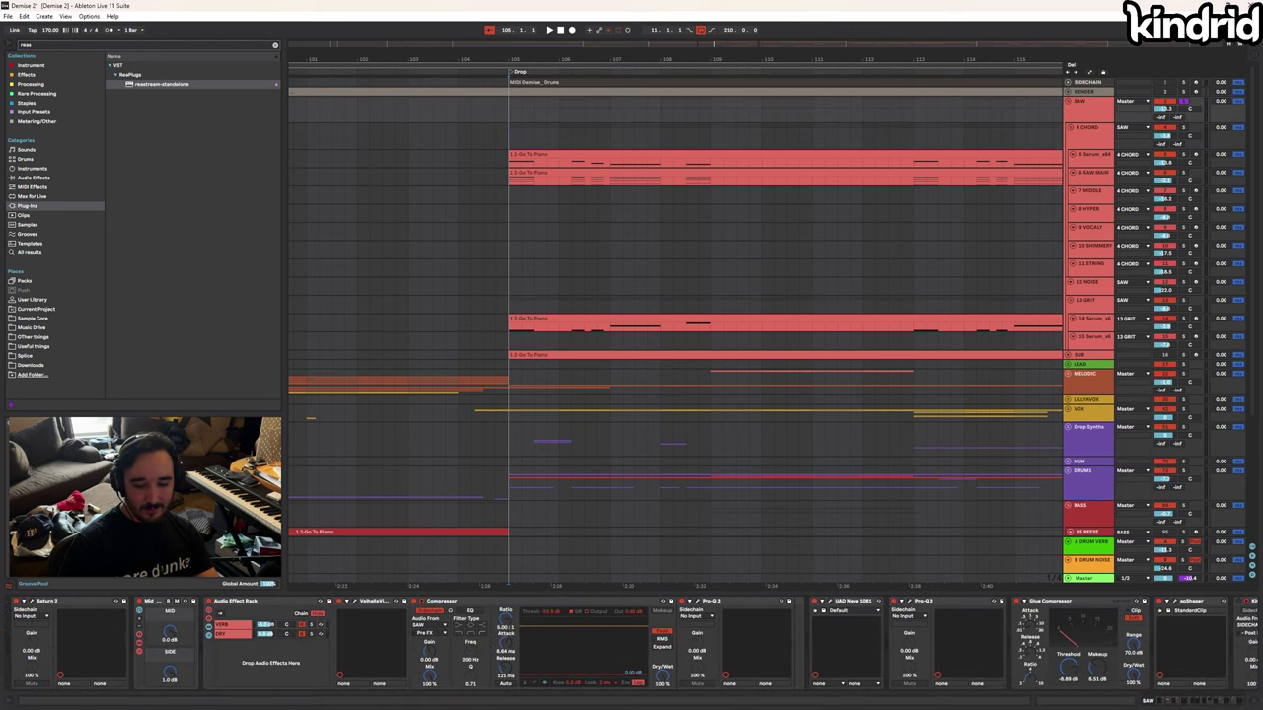
key(Up)
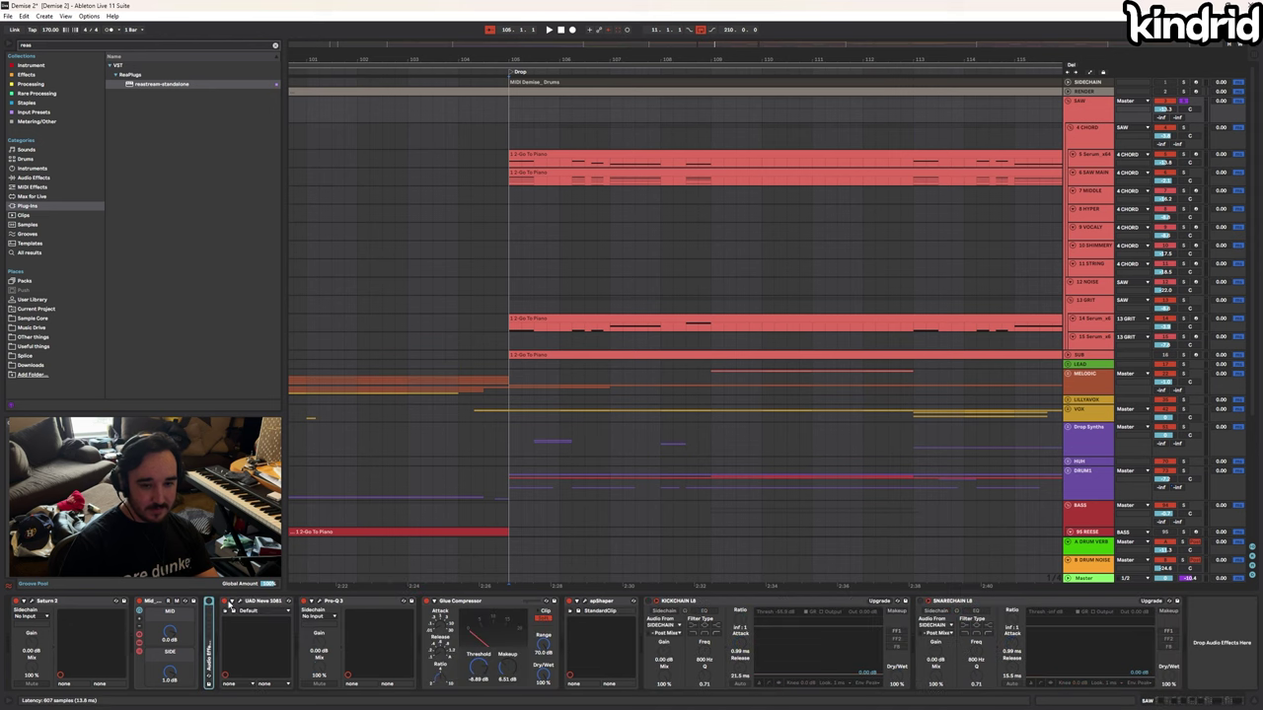
Solo the SAW MAIN track, play the drop and enlarge the track's height to show its chord notes
click(601, 183)
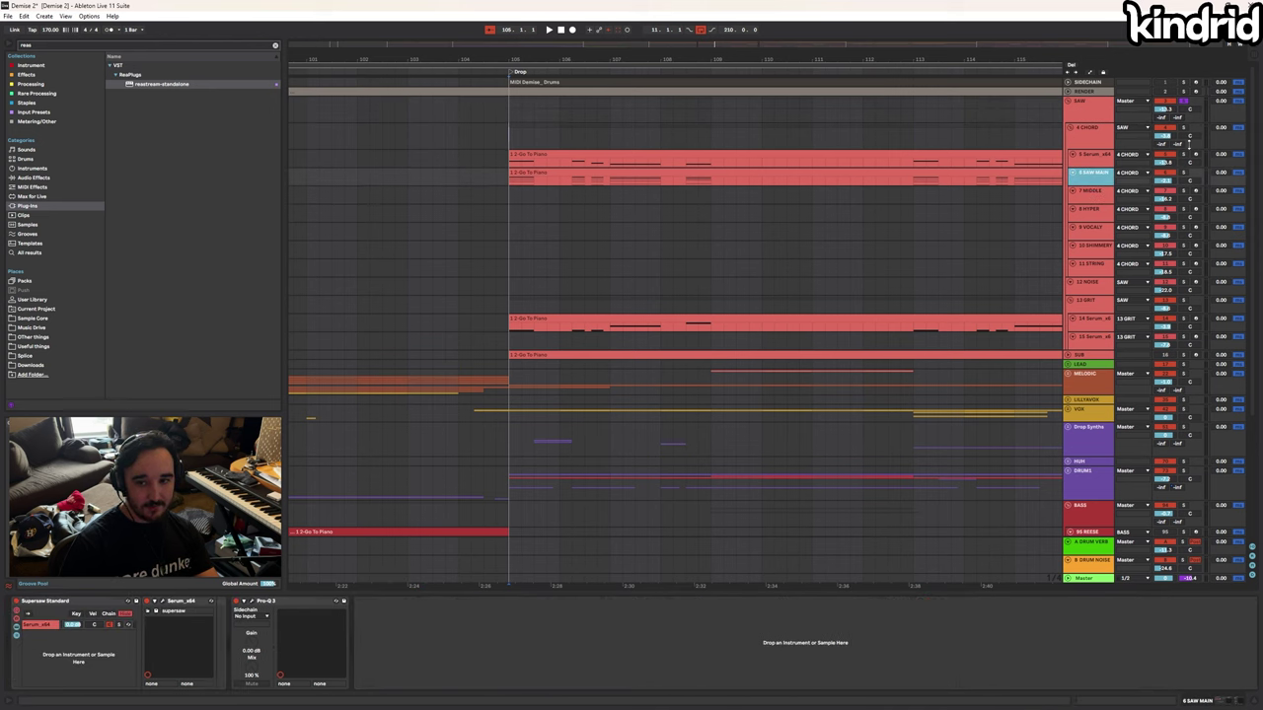
click(529, 171)
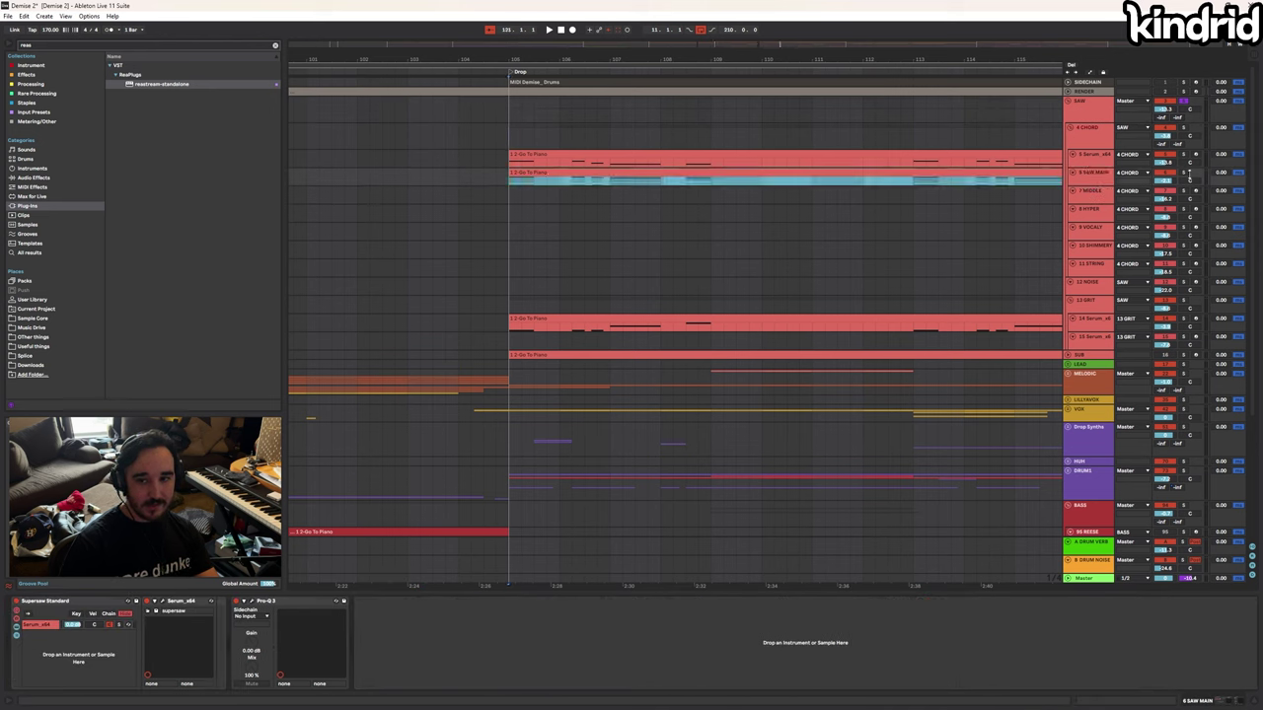
click(1184, 174)
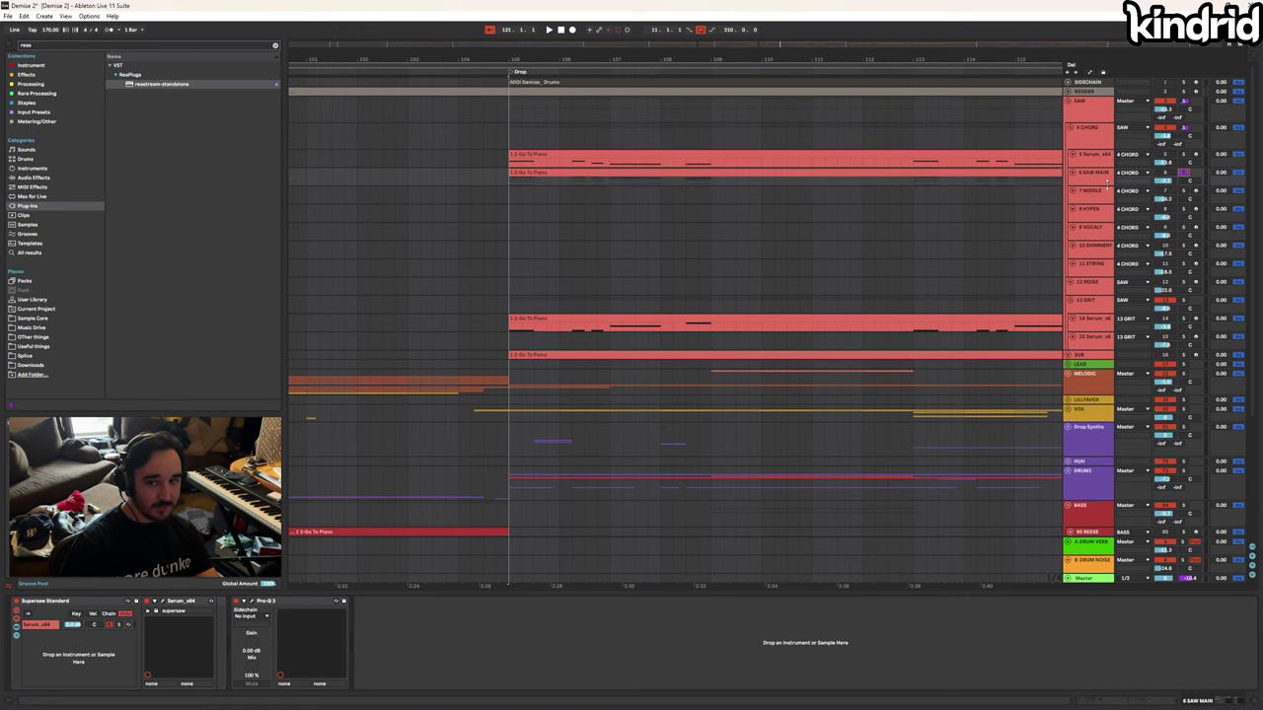
click(1097, 181)
key(space)
drag(1098, 185, 1097, 245)
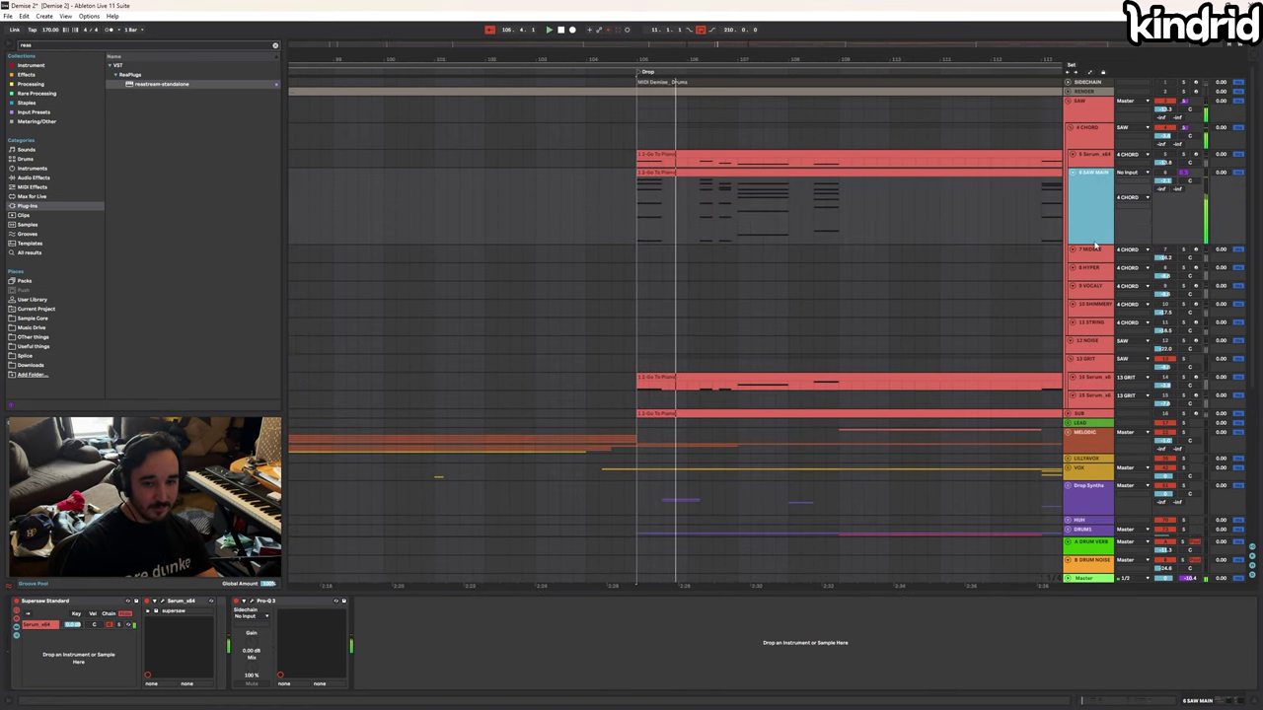
Examine the oscillators and detune setting in SAW MAIN's Serum patch, and close the plug-in window
double_click(1079, 211)
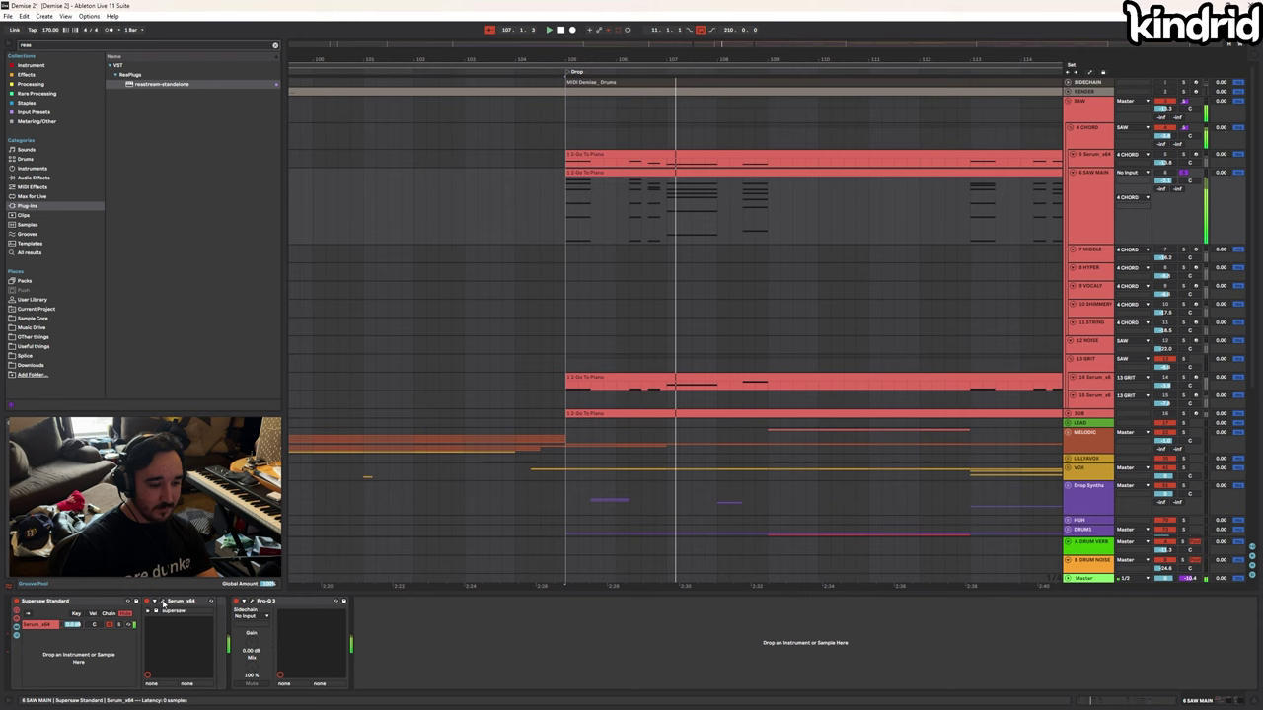
key(ctrl+alt+p)
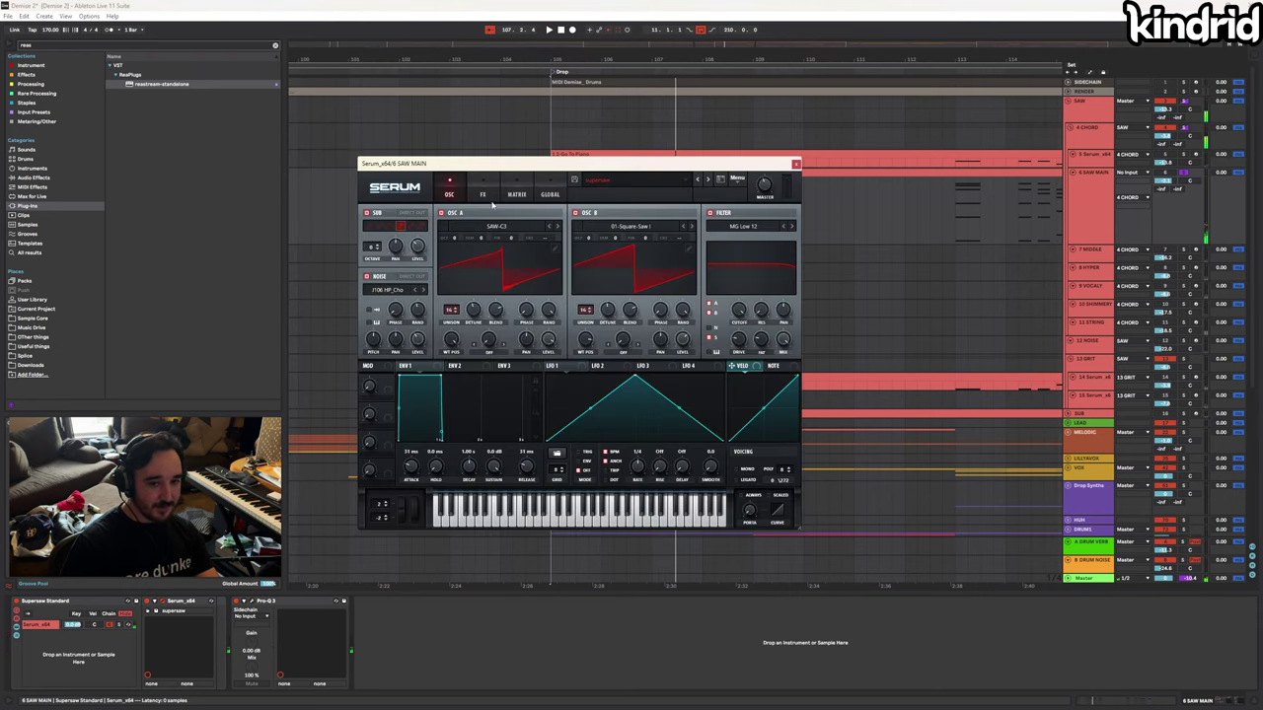
drag(572, 163, 560, 177)
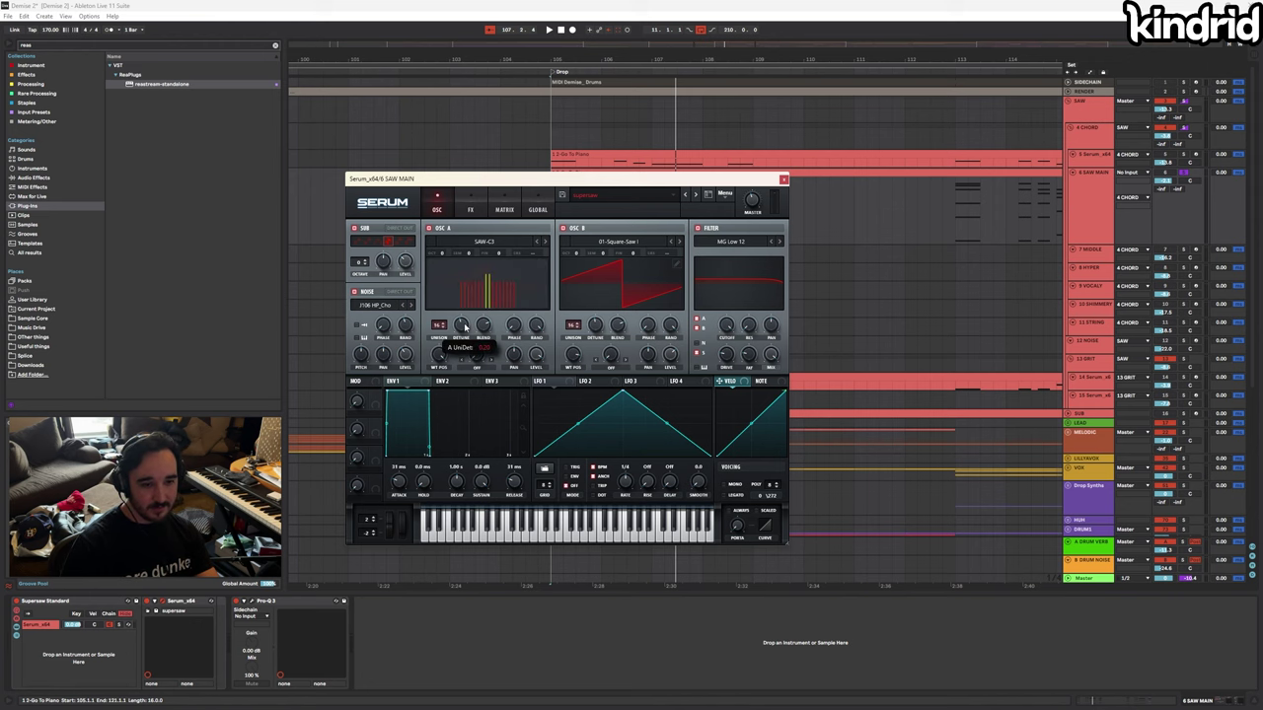
key(ctrl+alt+p)
Open Serum on the MIDDLE track, and solo and play that layer
click(1090, 249)
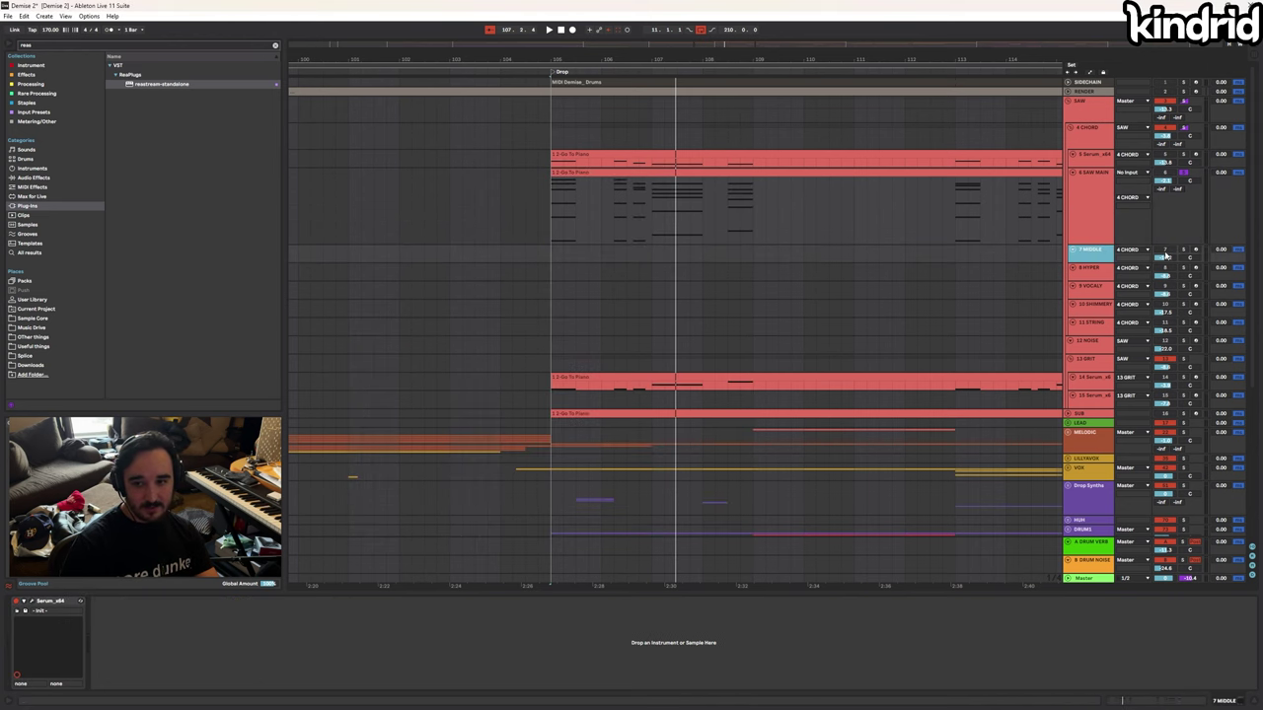
drag(632, 217, 562, 183)
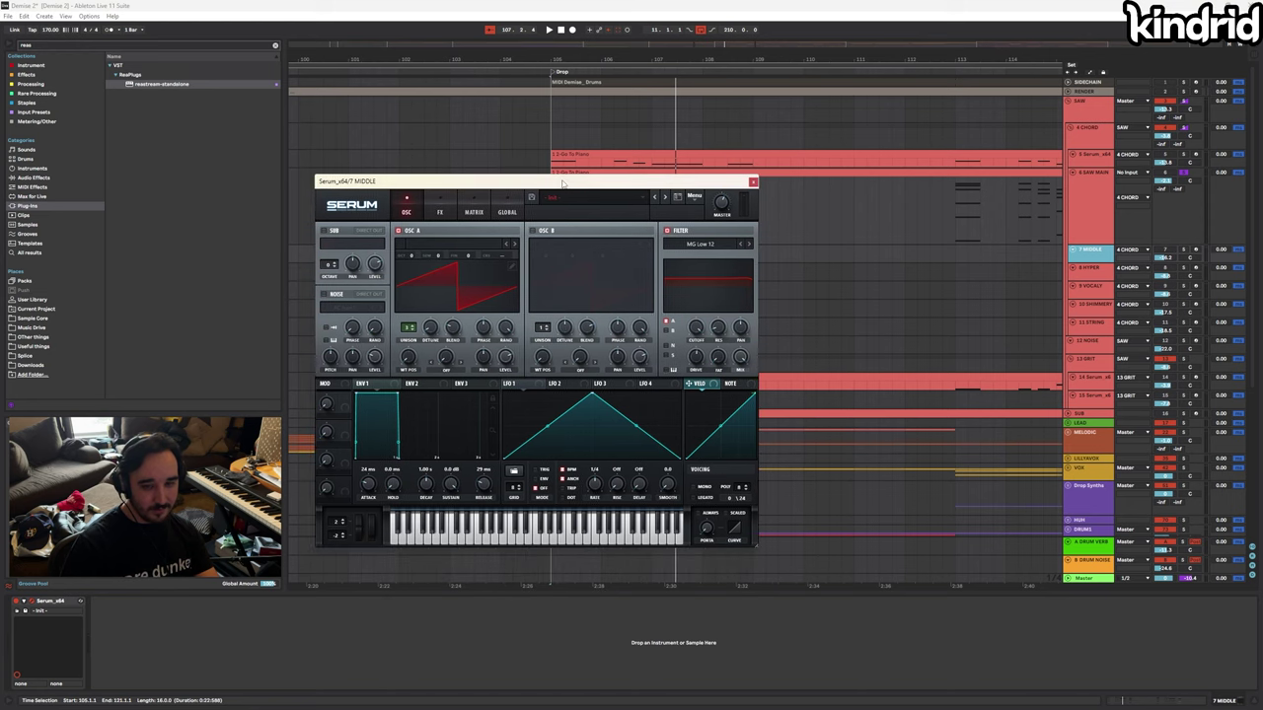
click(1184, 250)
key(space)
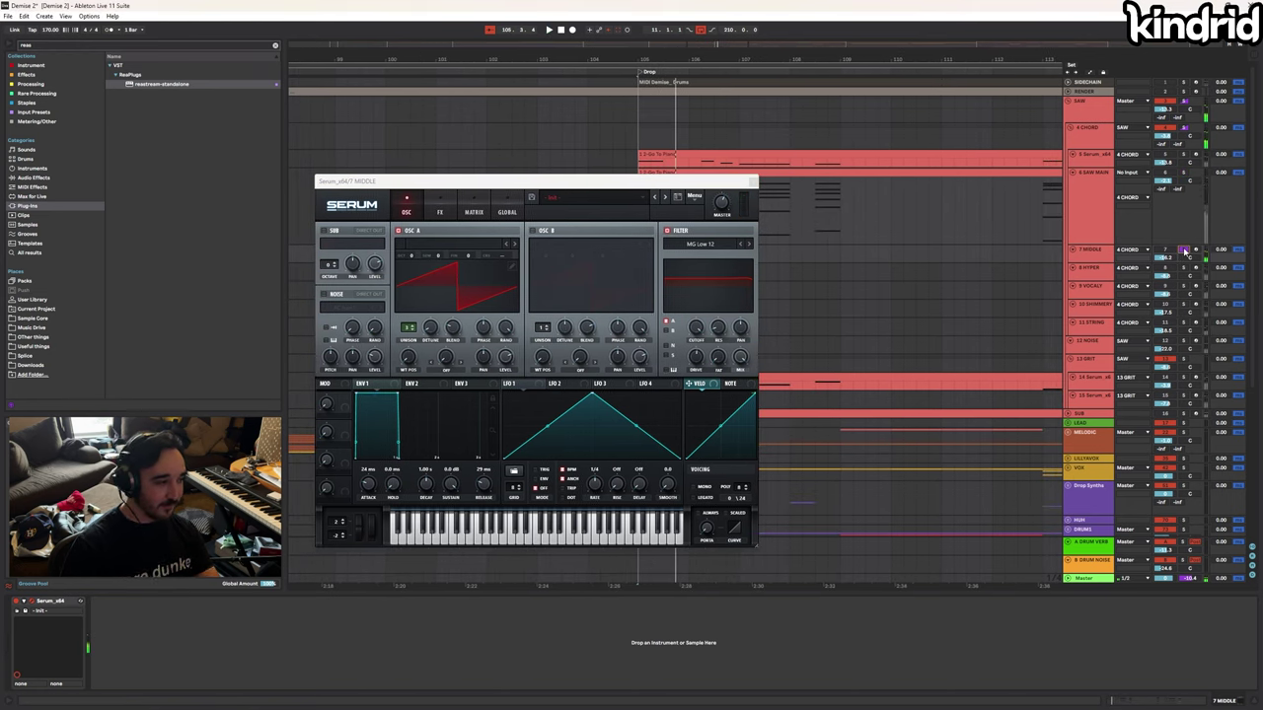
View the HYPER track's Serum patch and select the VOCALY track
click(1090, 267)
drag(536, 200, 508, 182)
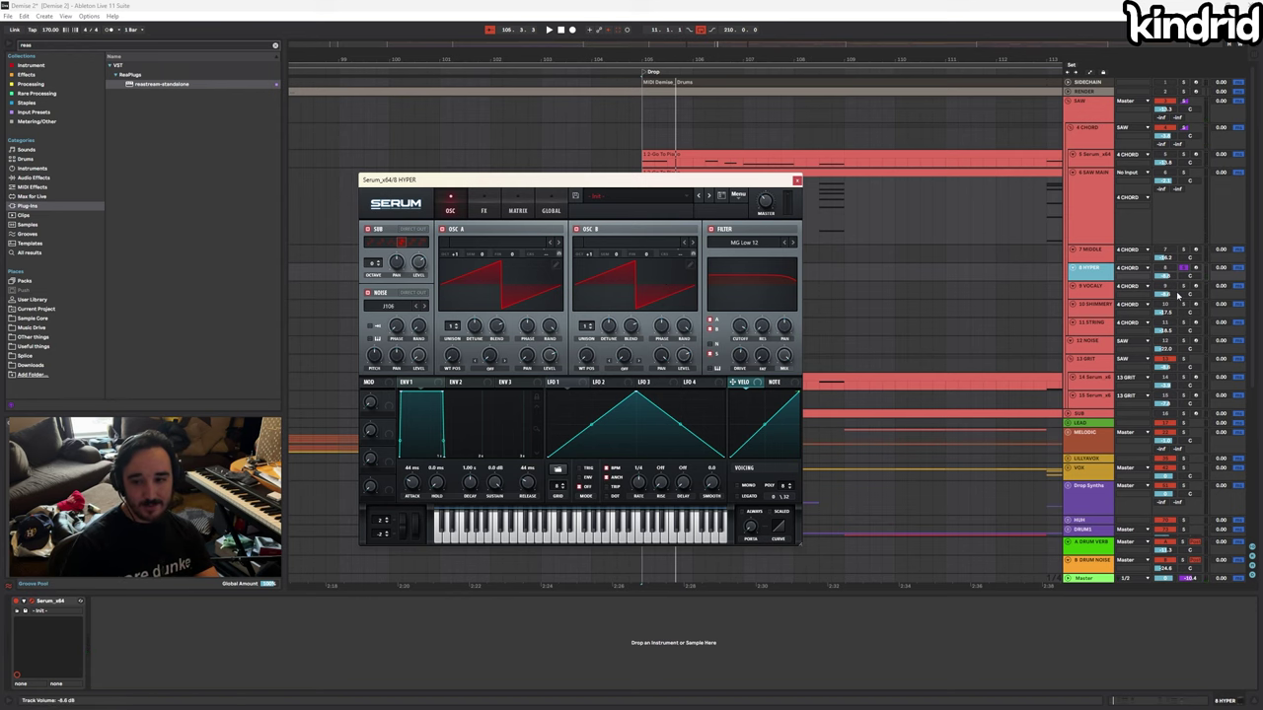
click(1089, 287)
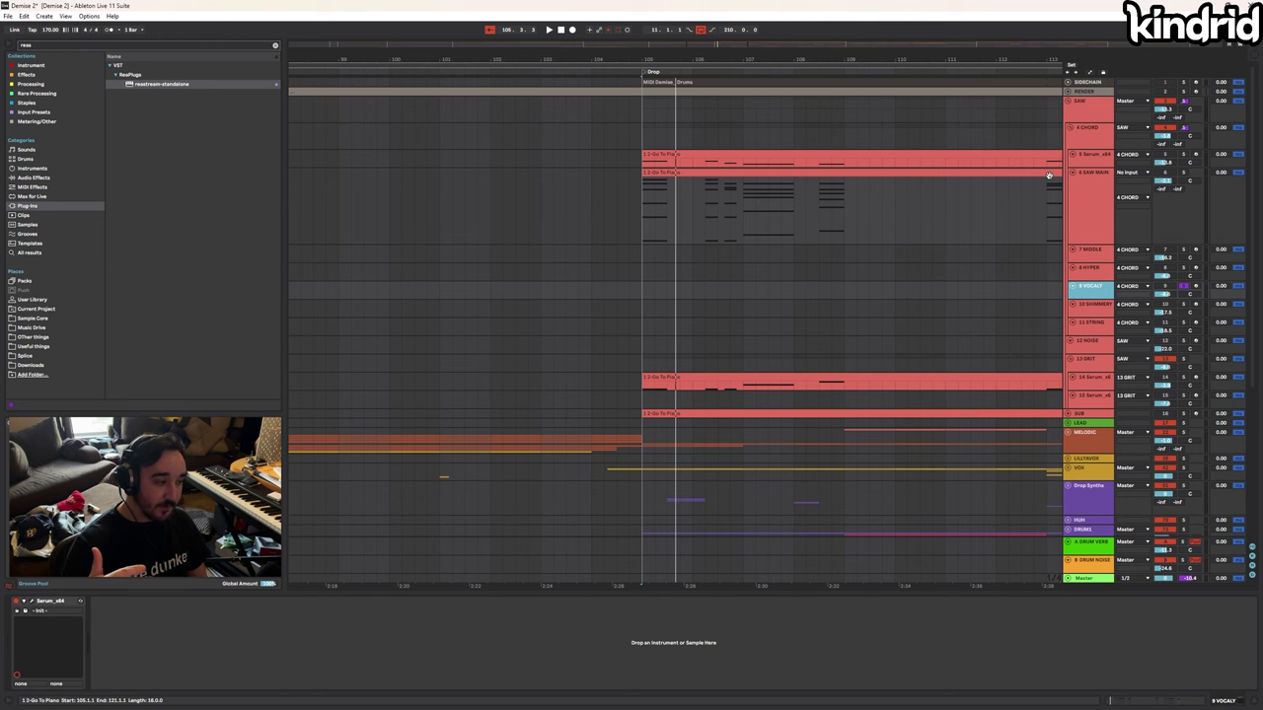
Solo the HYPER track again and examine the effects and modulation matrix of its Serum patch
click(1093, 271)
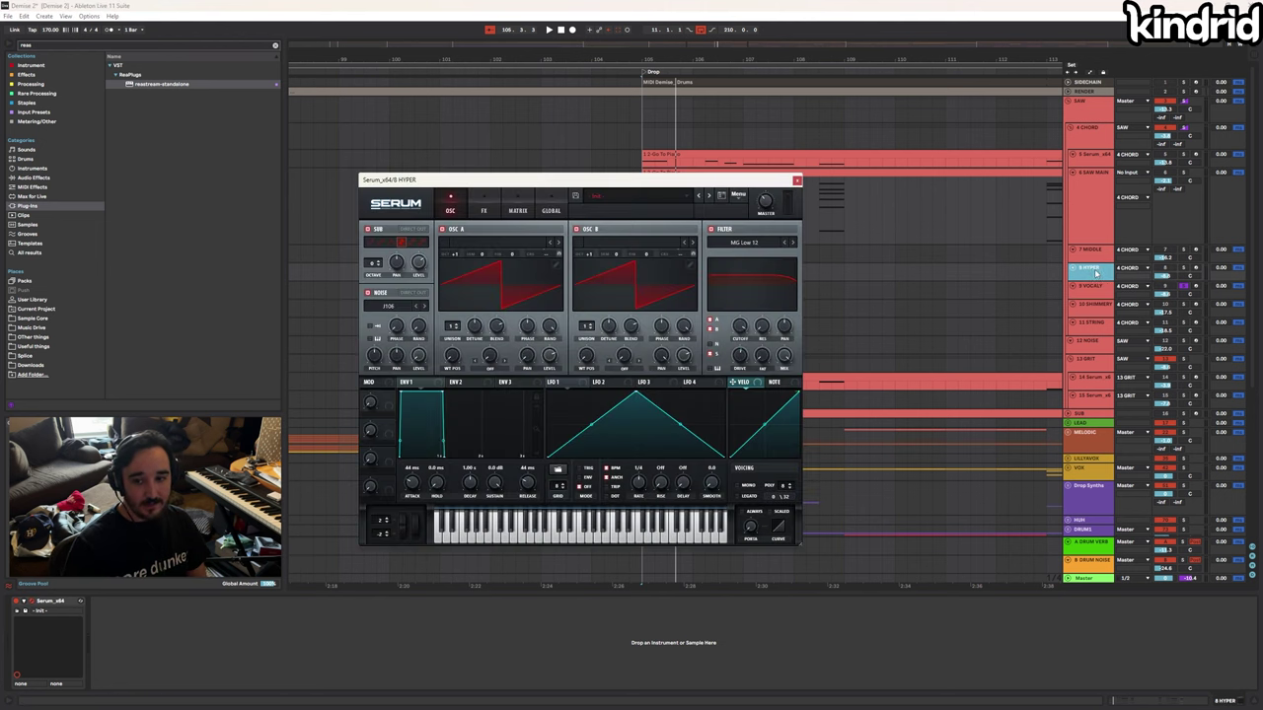
click(1182, 269)
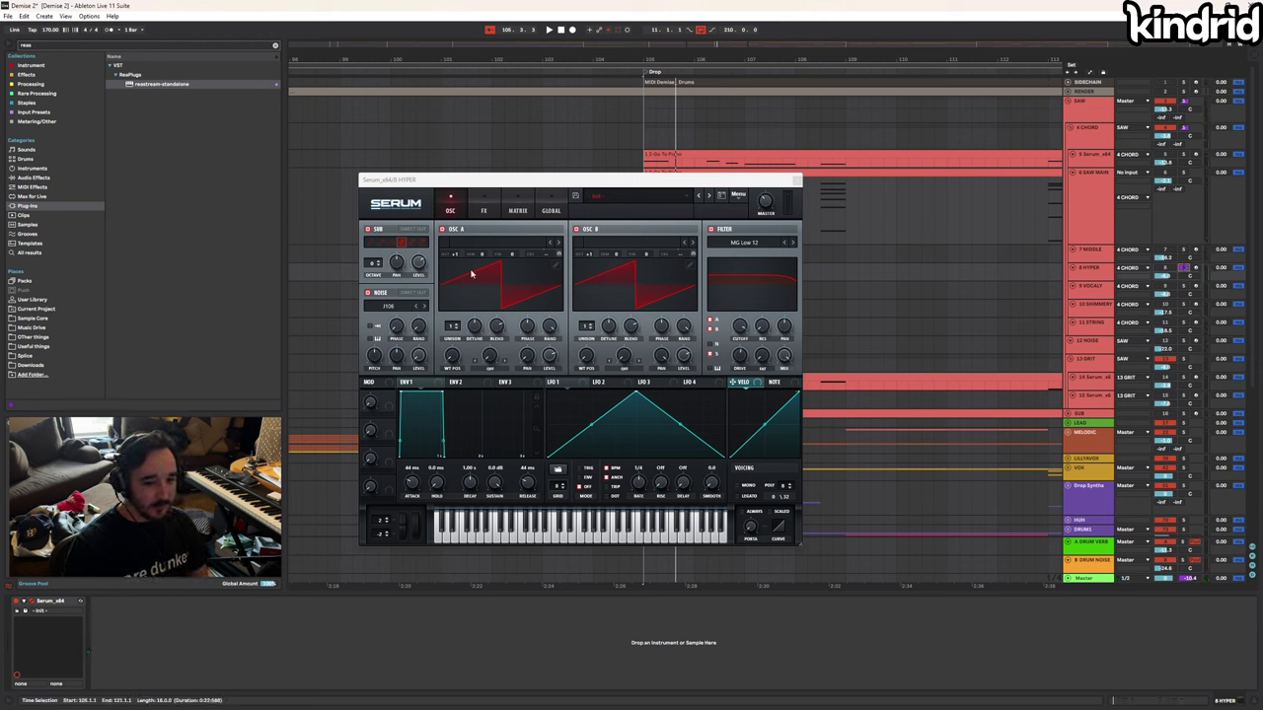
click(483, 206)
click(517, 207)
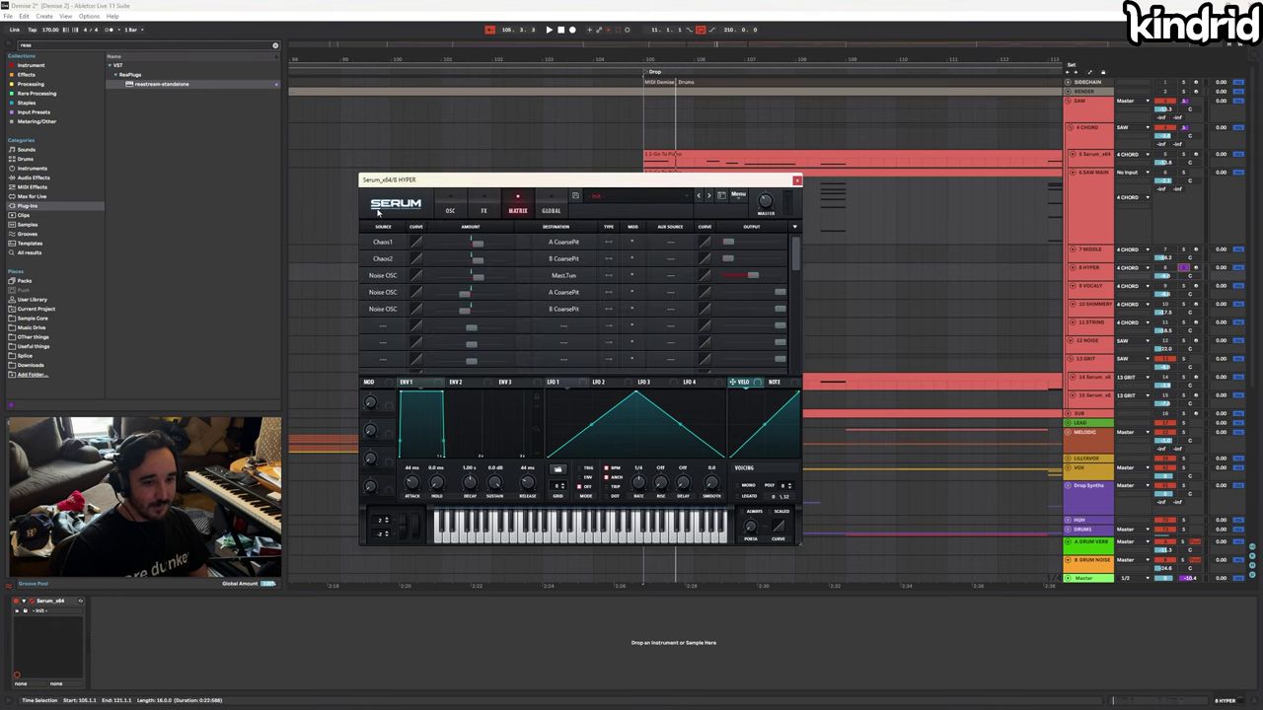
Close HYPER's Serum window, then play the VOCALY layer and view the oscillators of its Serum patch
click(797, 182)
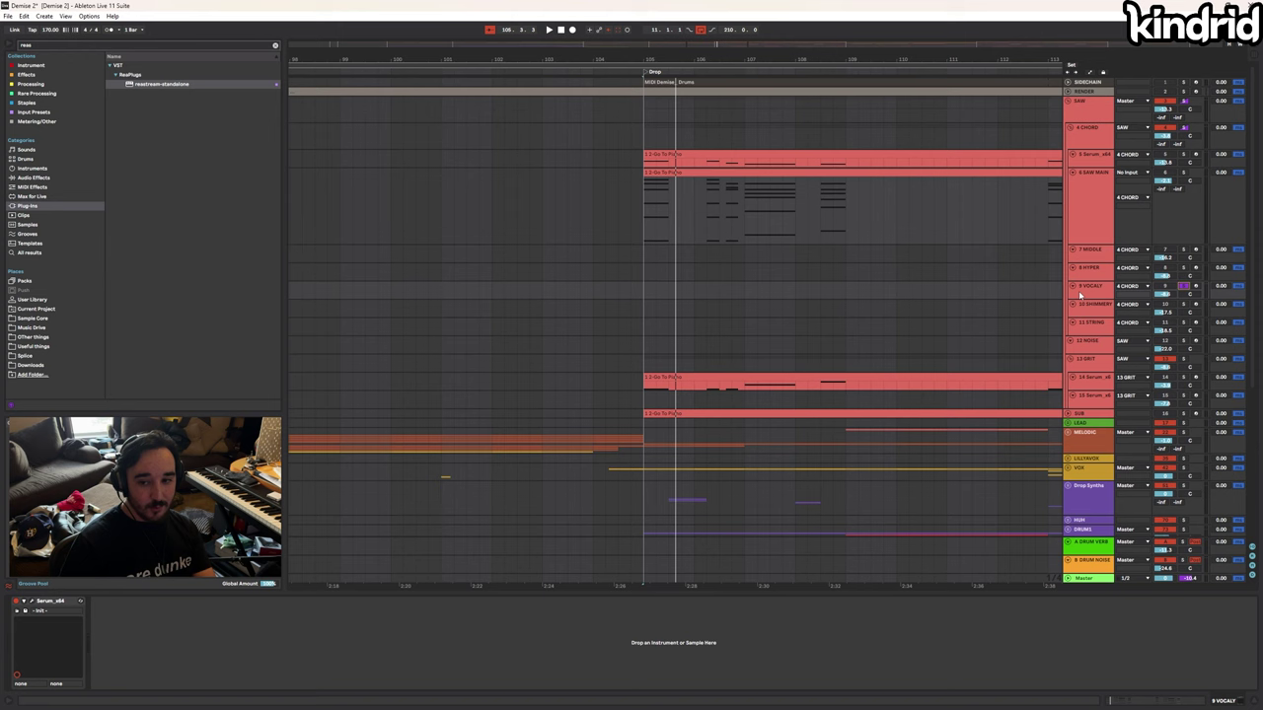
click(1080, 295)
key(space)
key(space)
key(ctrl+alt+p)
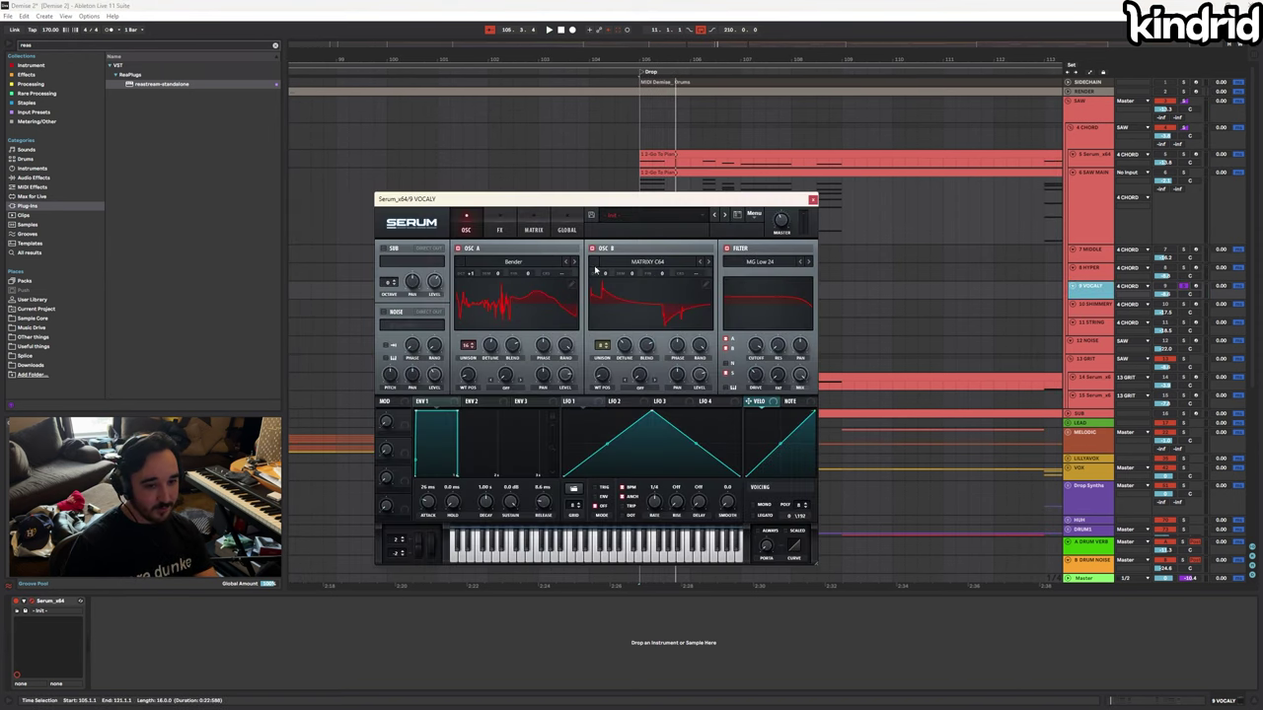
click(812, 200)
Solo and play the SHIMMERY layer, and examine the oscillators and effects of its Serum patch
click(1105, 308)
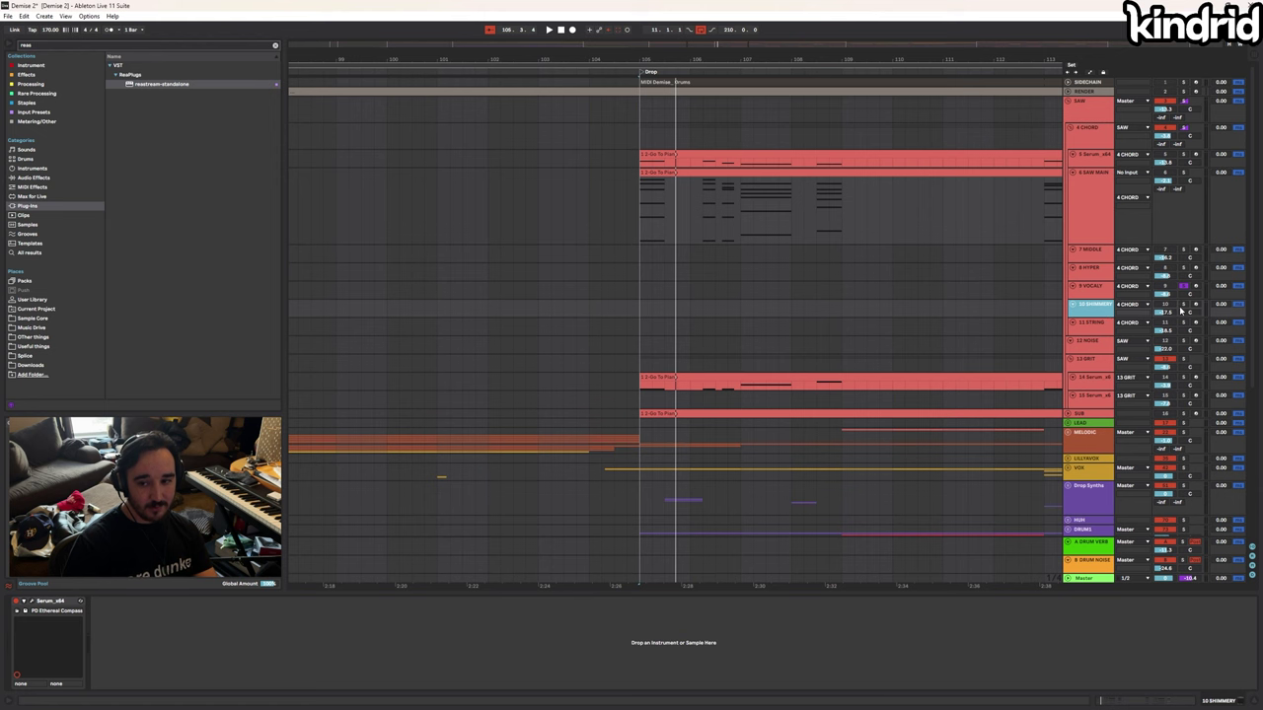
key(ctrl+alt+p)
drag(564, 145, 546, 161)
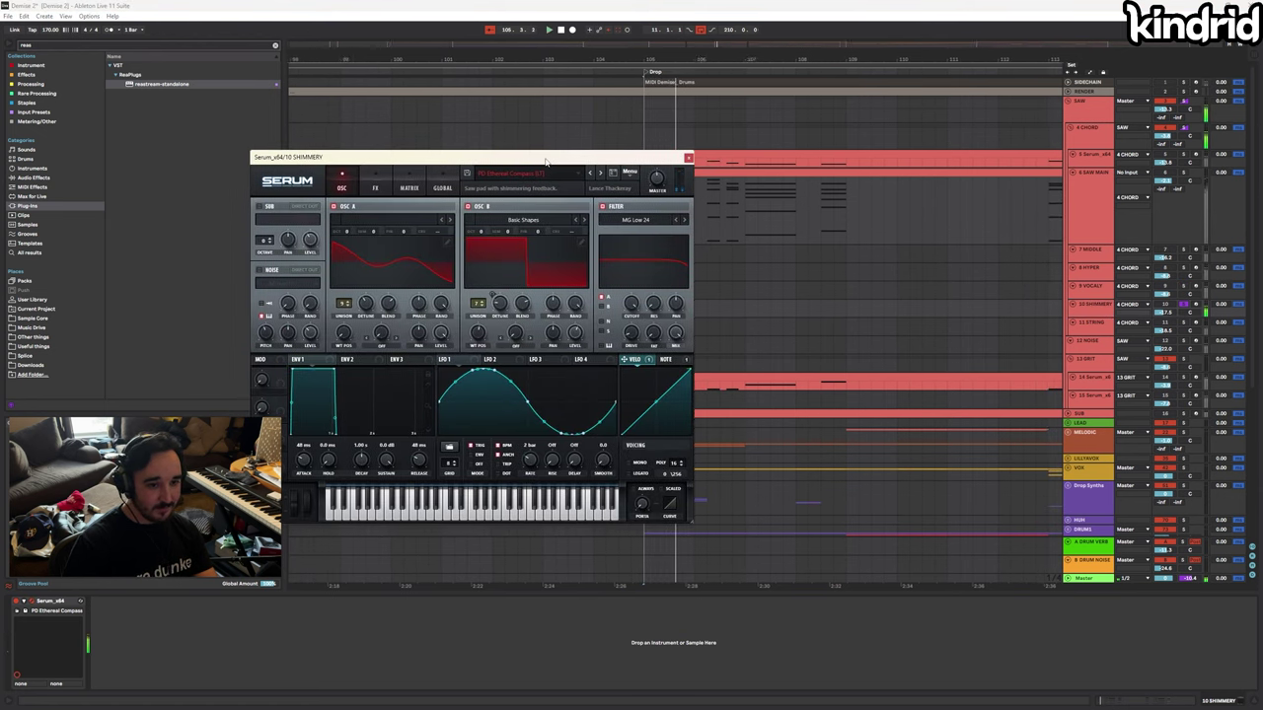
click(1105, 307)
key(ctrl+alt+p)
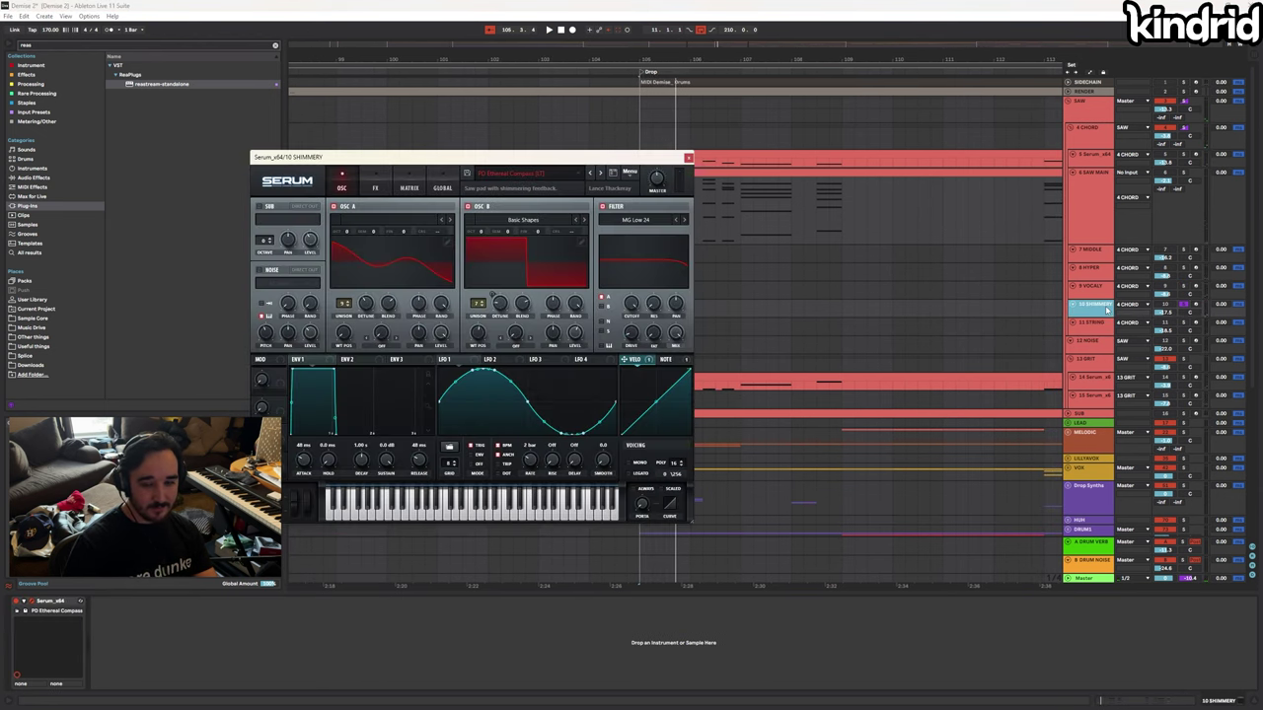
click(385, 187)
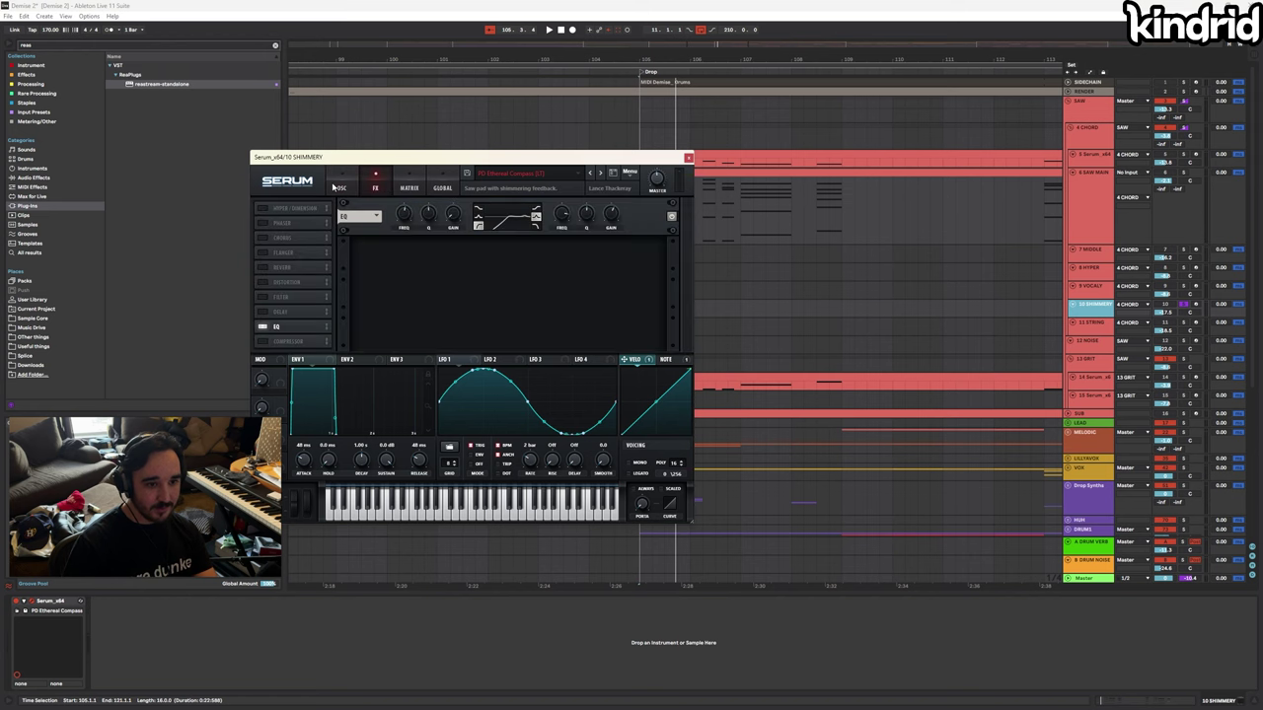
click(338, 186)
Select the STRING track, view its Session Strings 2 instrument in Kontakt and close the plug-in window
click(1100, 323)
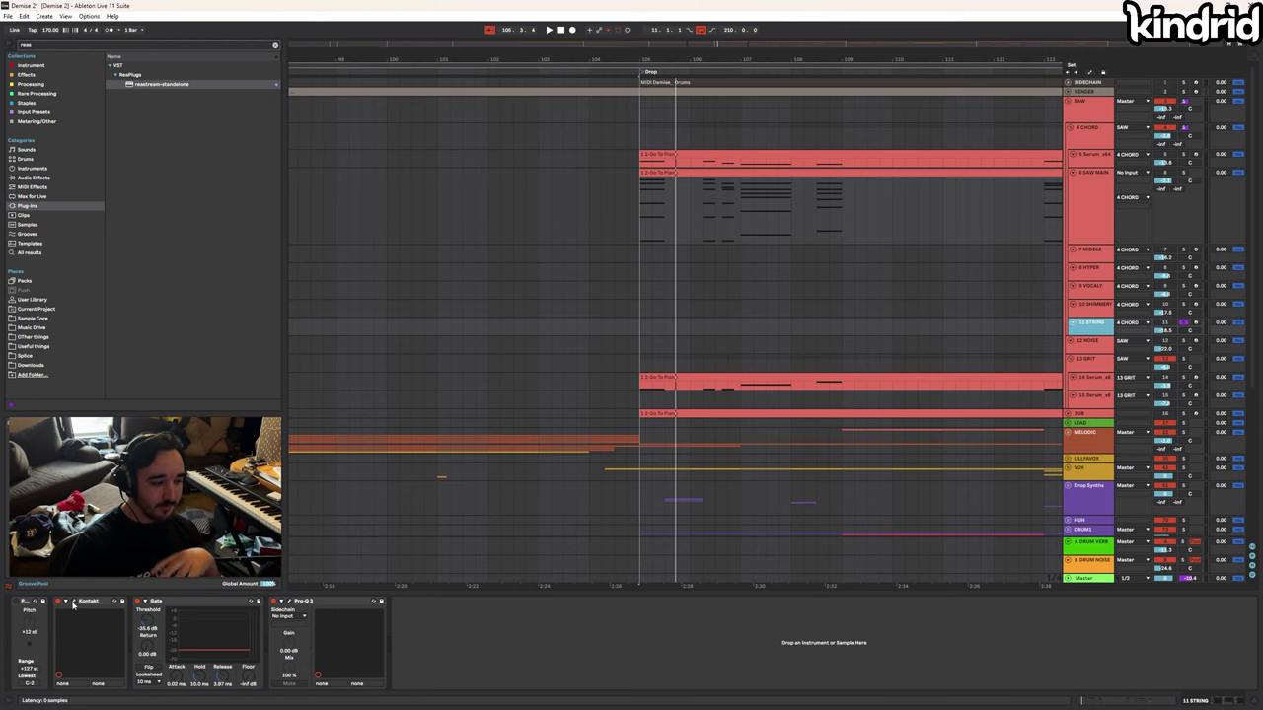
click(72, 603)
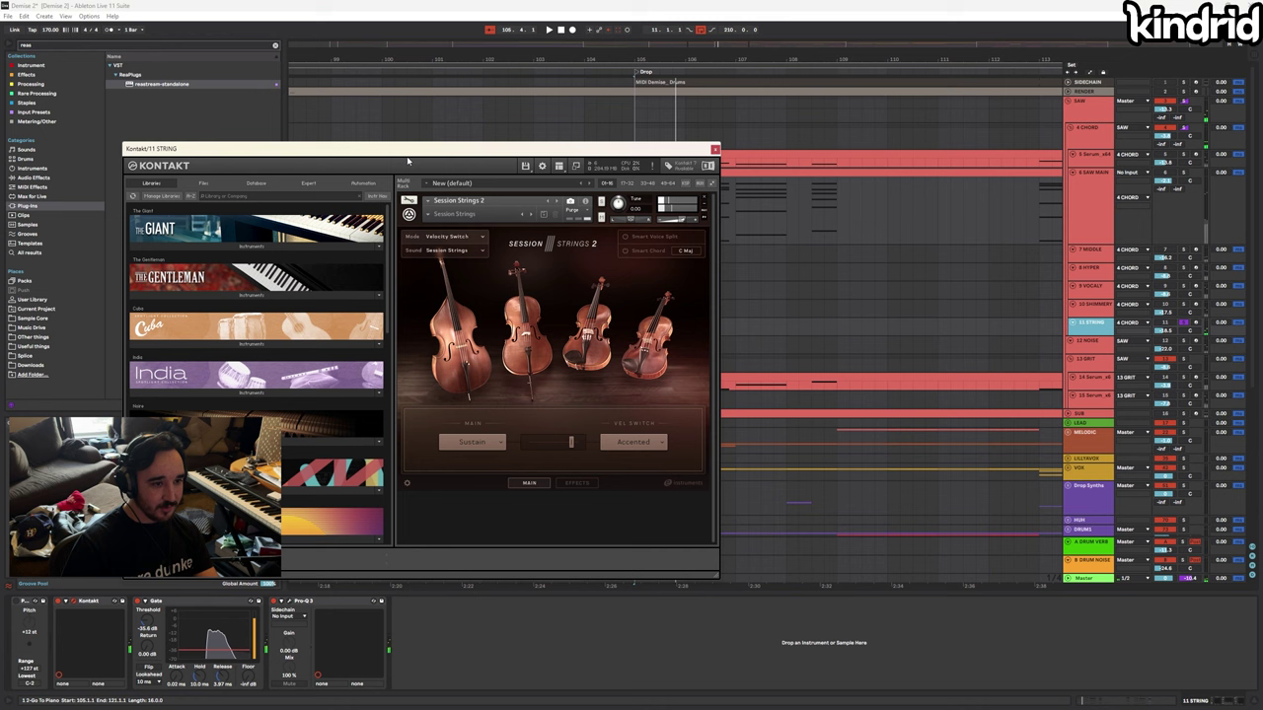
click(715, 149)
Select the CHORD group and examine its first Pro-Q 3, Saturn 2 and second Pro-Q 3
click(1089, 131)
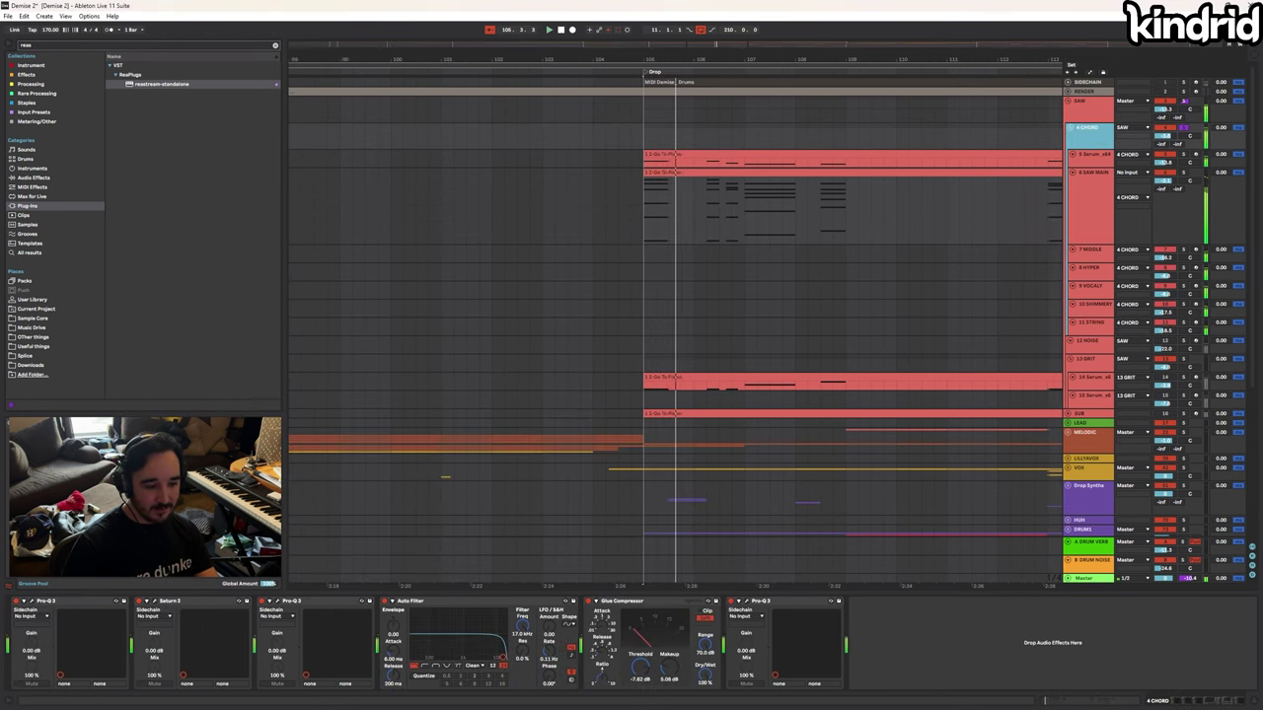
click(29, 602)
click(154, 602)
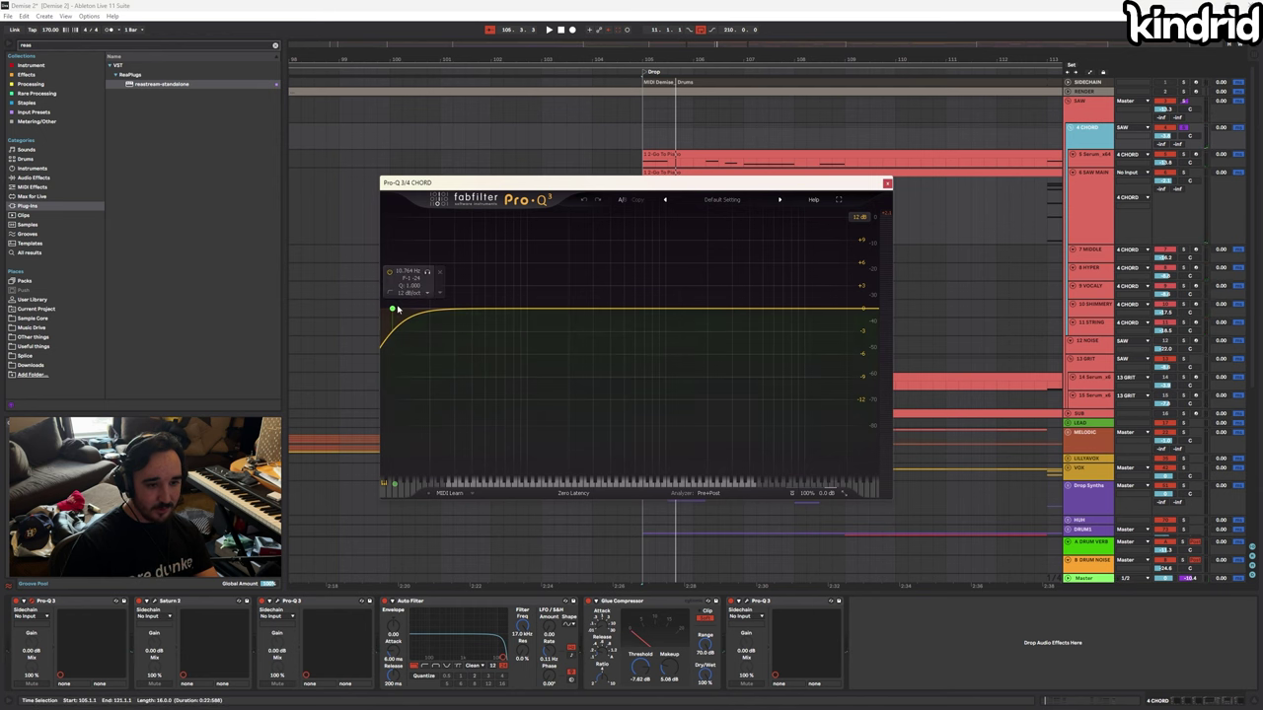
drag(771, 191, 593, 223)
click(273, 601)
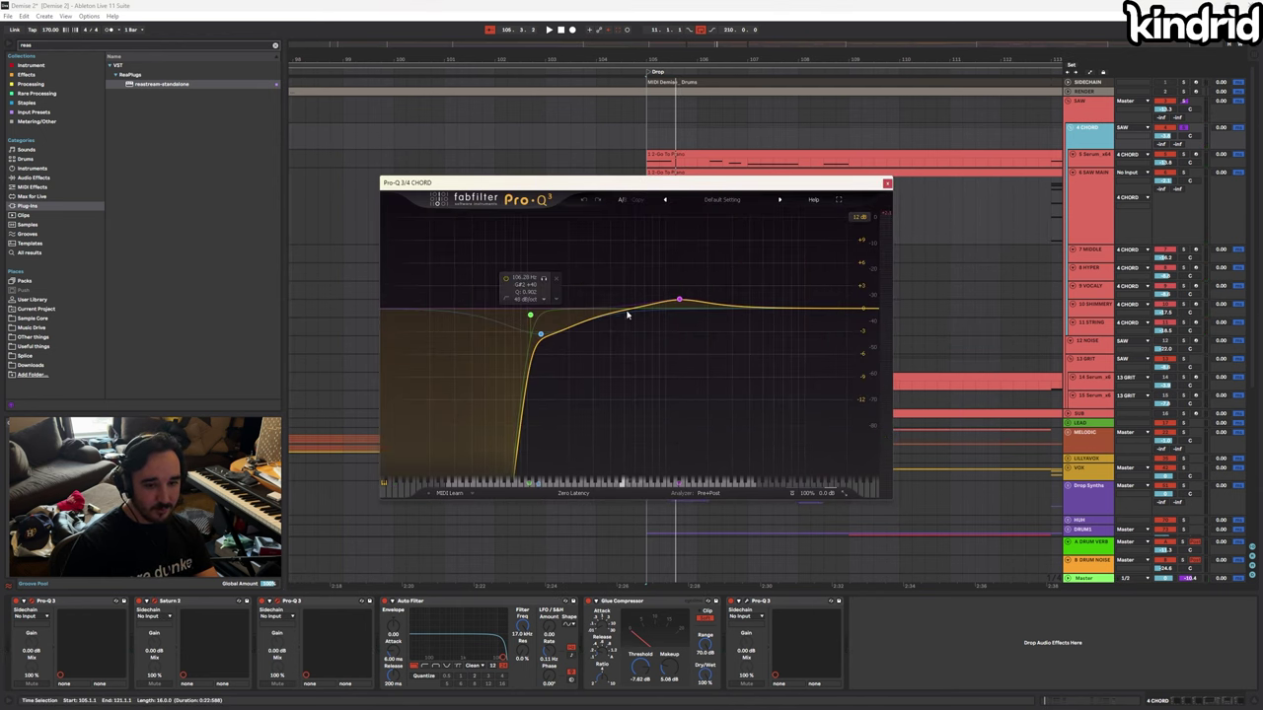
Examine CHORD's Auto Filter and Glue Compressor, and play the group with its last Pro-Q 3 open
click(549, 592)
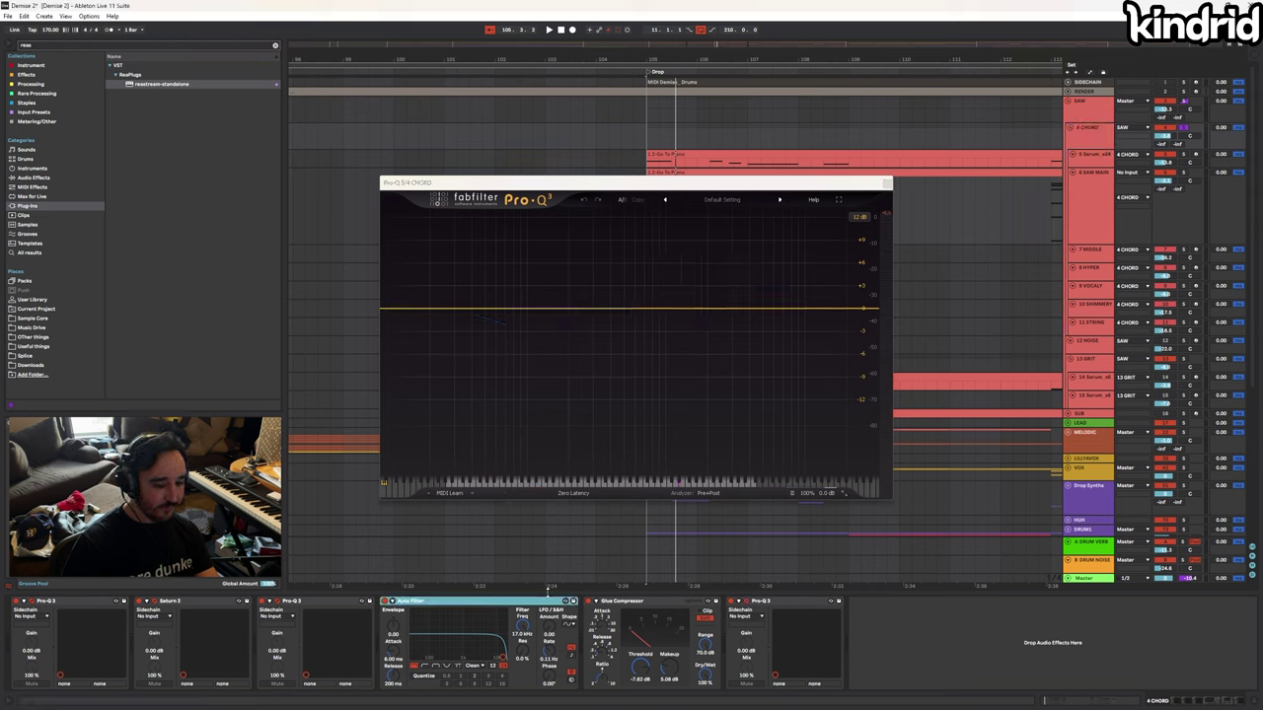
click(637, 610)
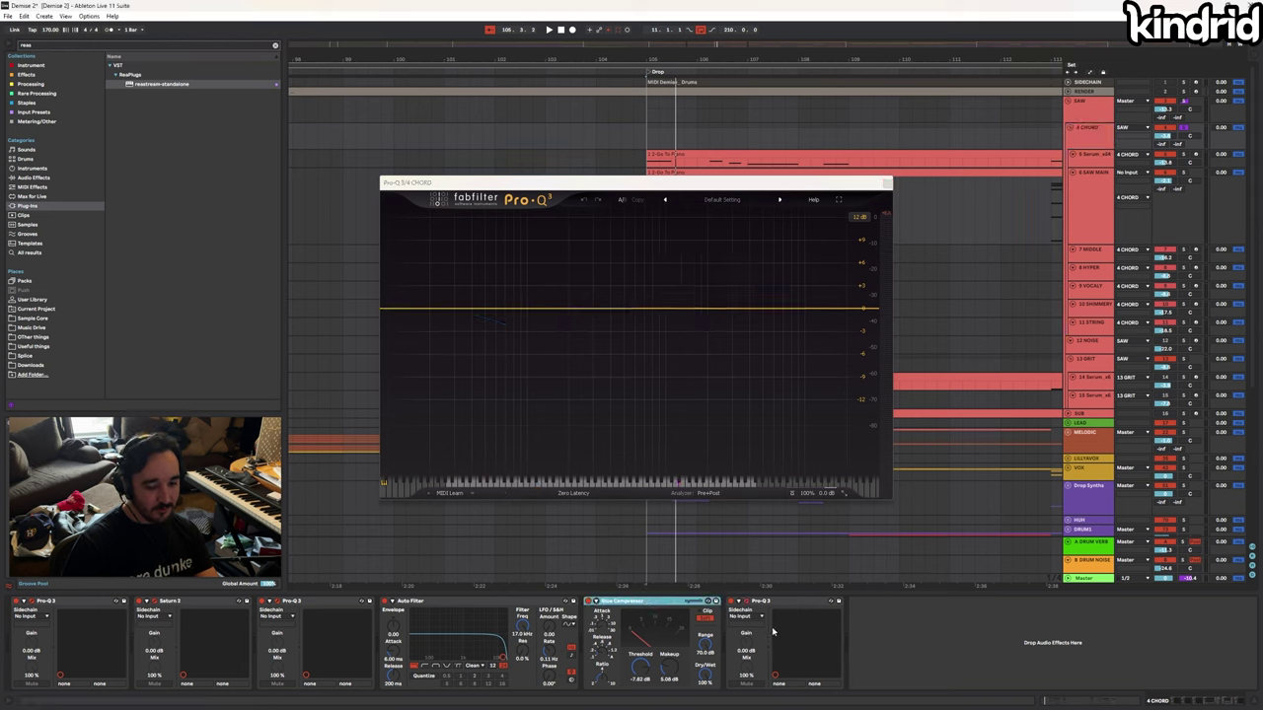
click(747, 602)
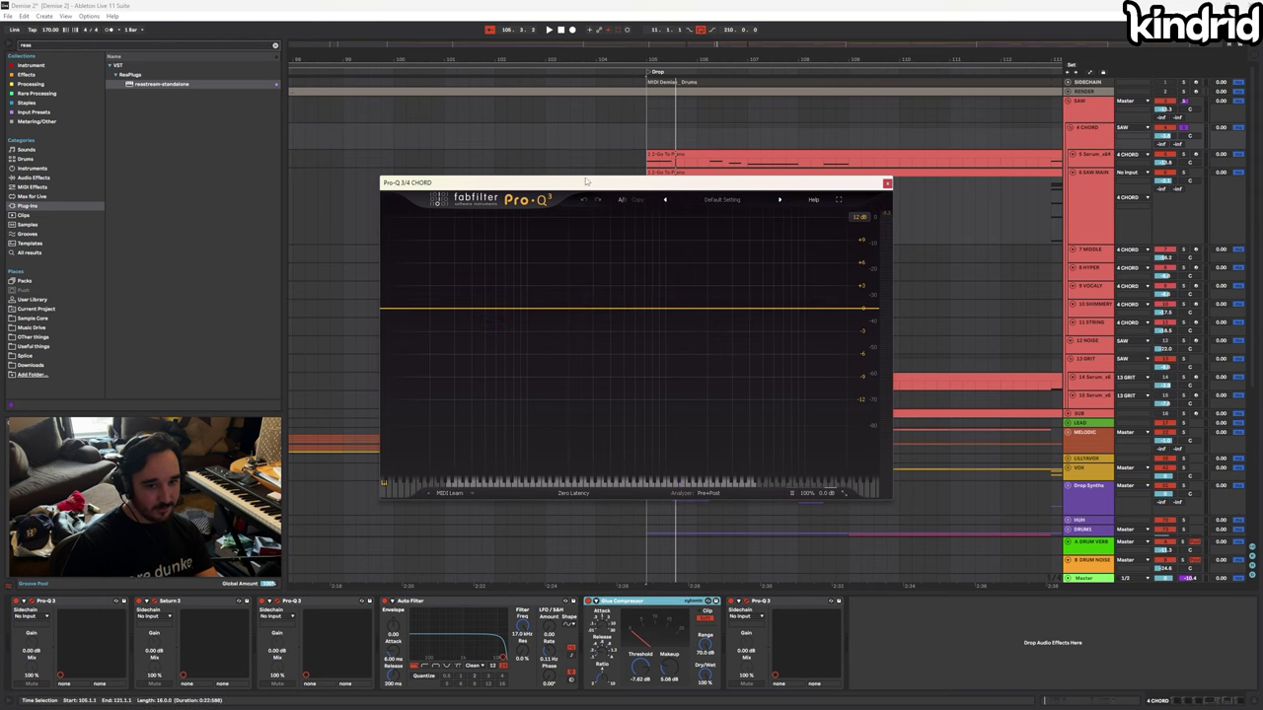
key(space)
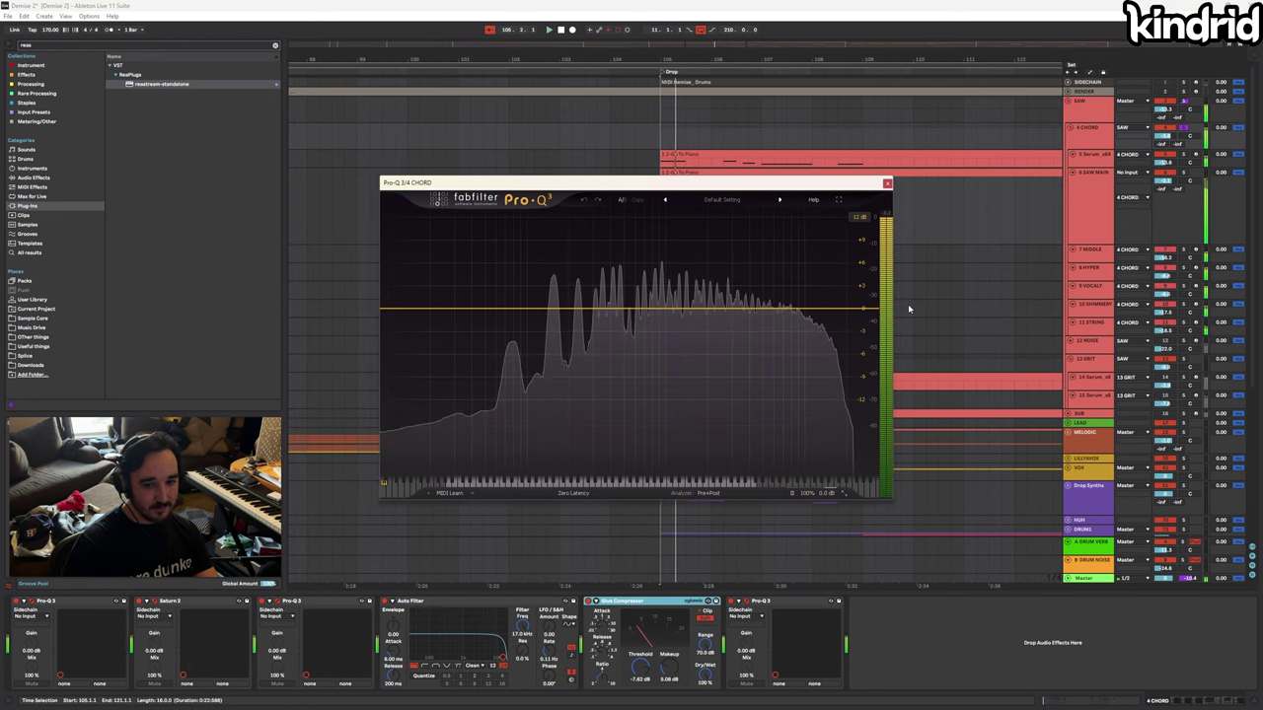
key(space)
View the Pro-Q 3 curve on the NOISE track and solo the CHORD group together with NOISE
click(1091, 221)
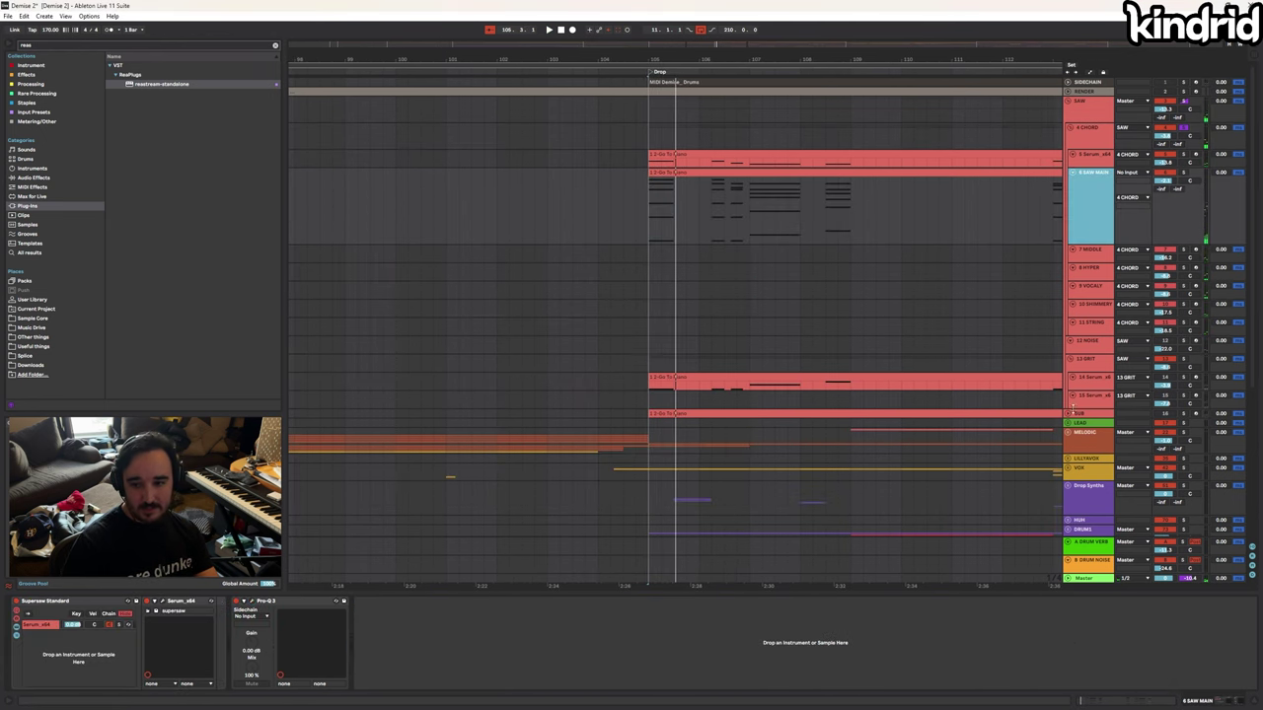
click(1099, 350)
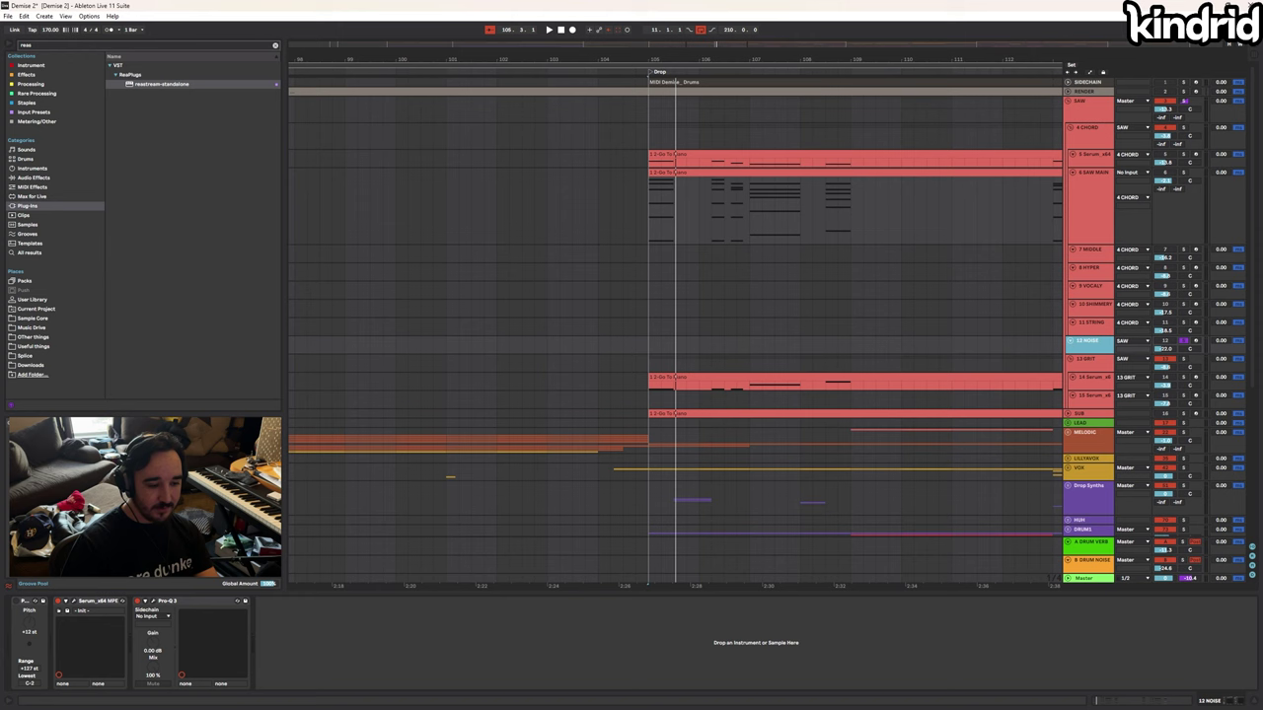
click(151, 600)
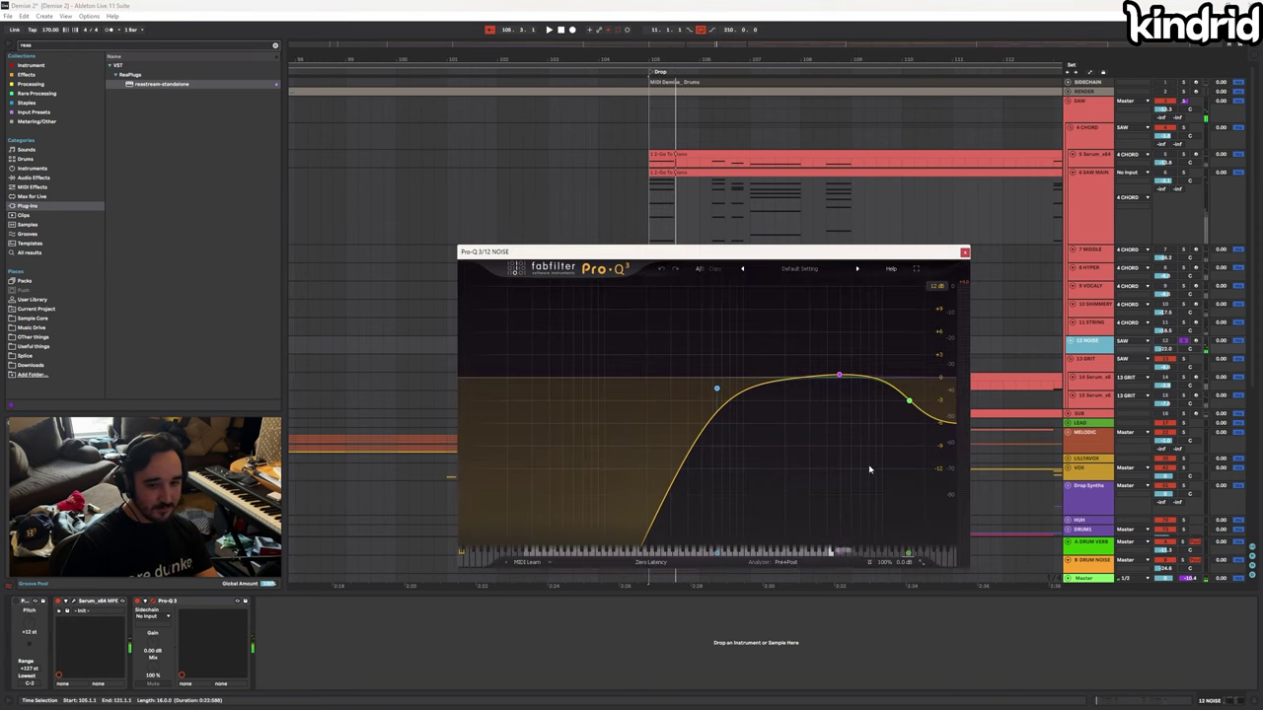
click(1091, 362)
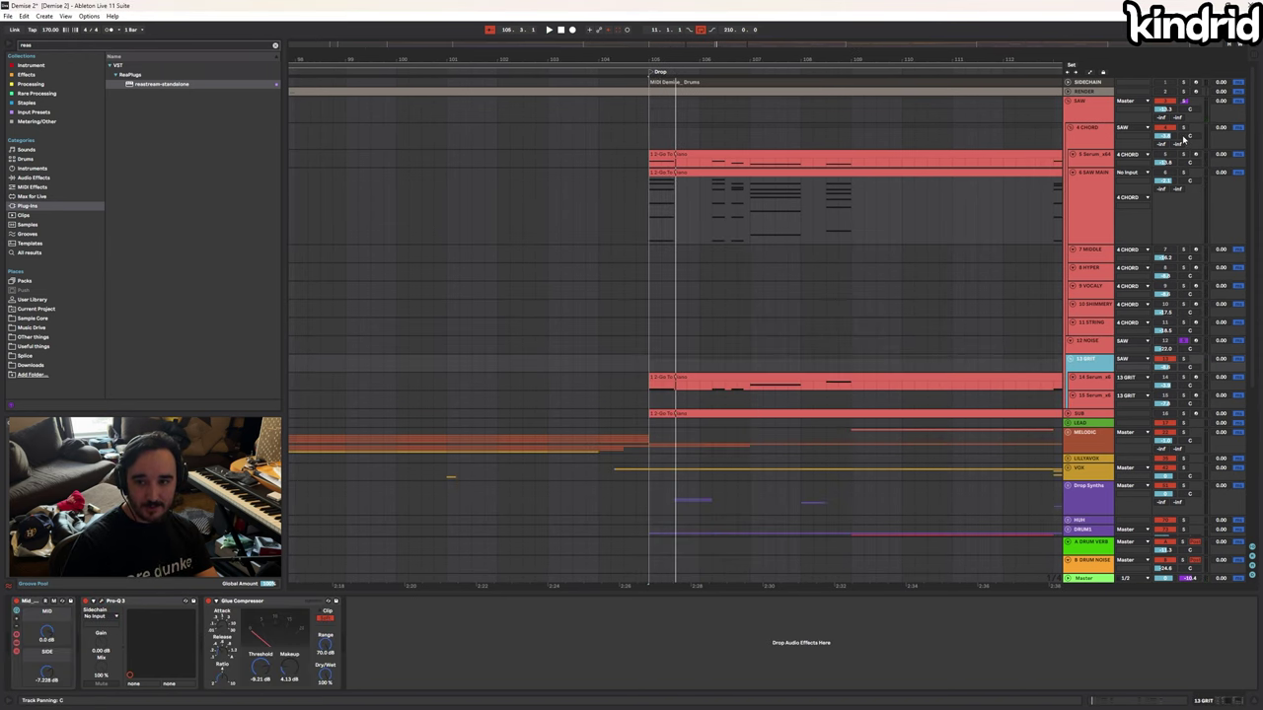
click(1183, 129)
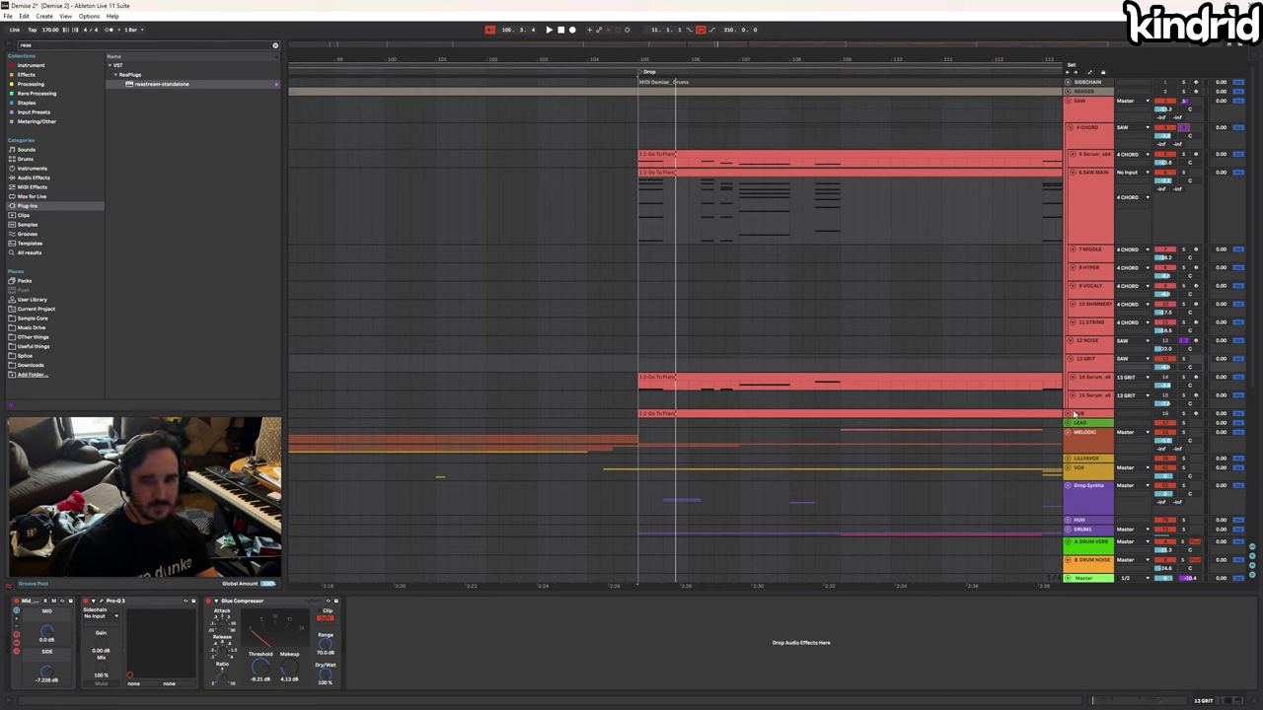
Solo the GRIT group and examine the Serum patch on its first track, 14-Serum_x64
click(1106, 379)
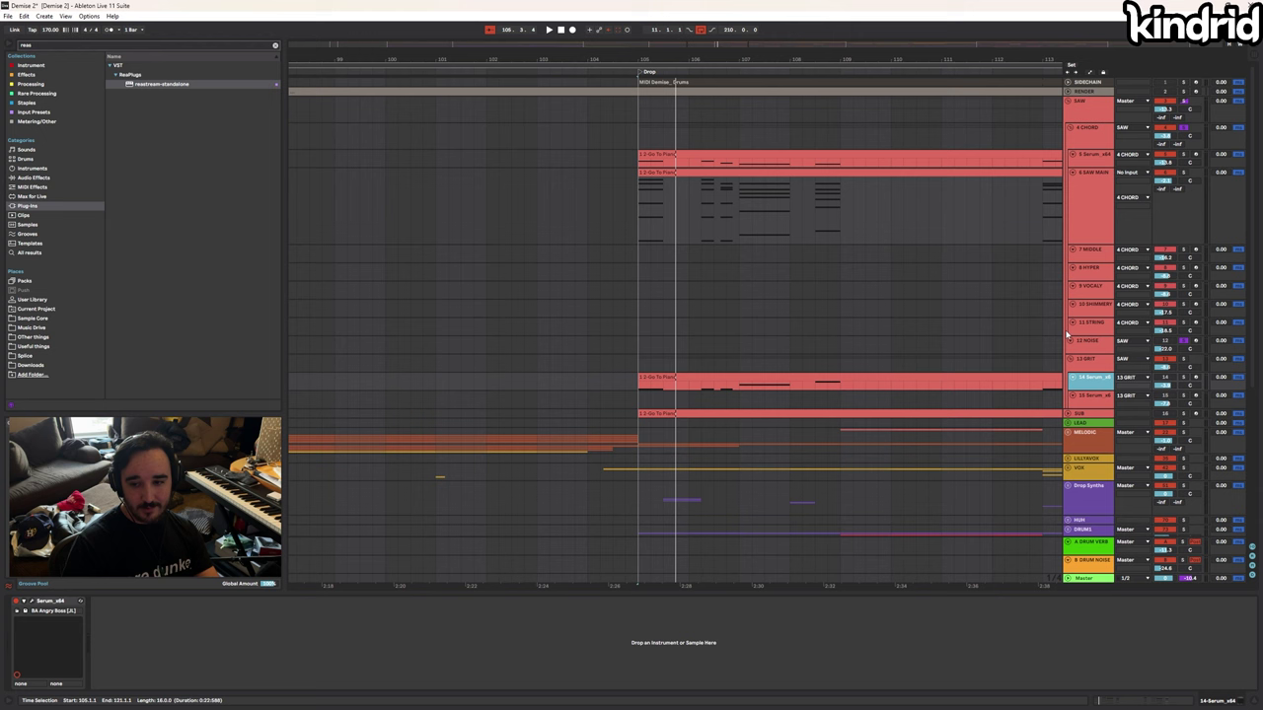
click(1183, 360)
click(1102, 381)
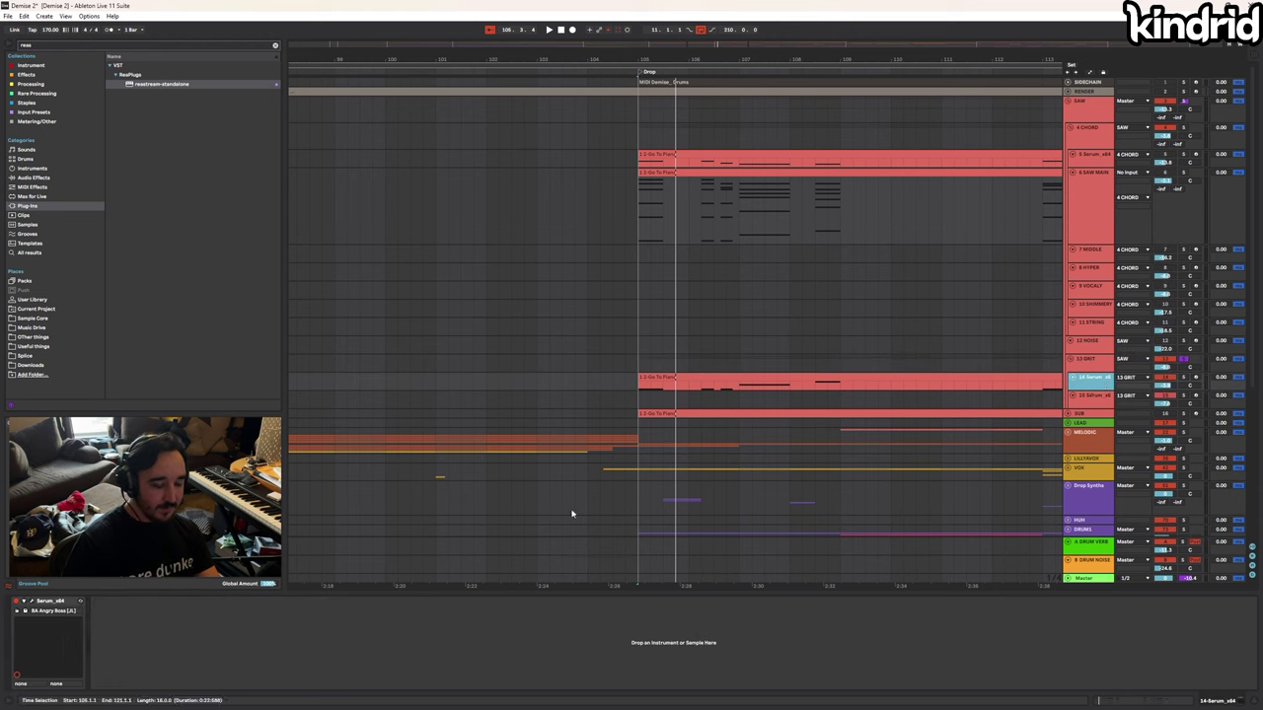
click(31, 602)
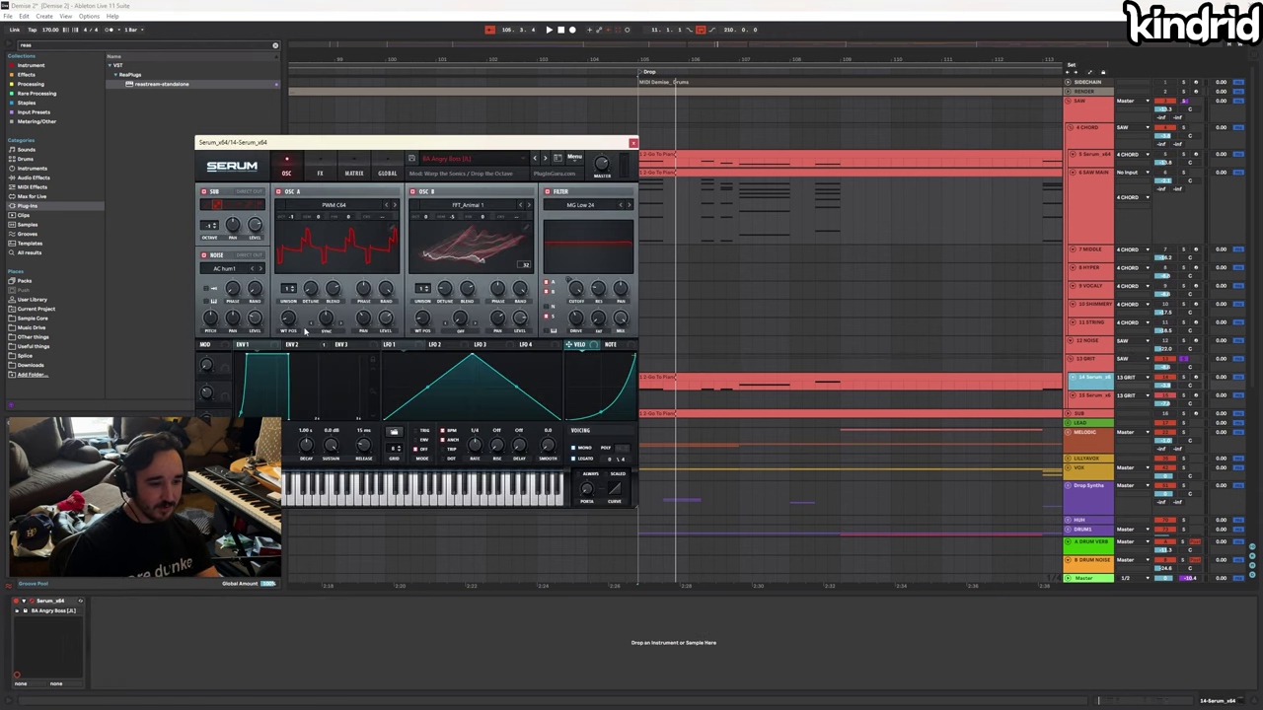
drag(387, 145, 617, 158)
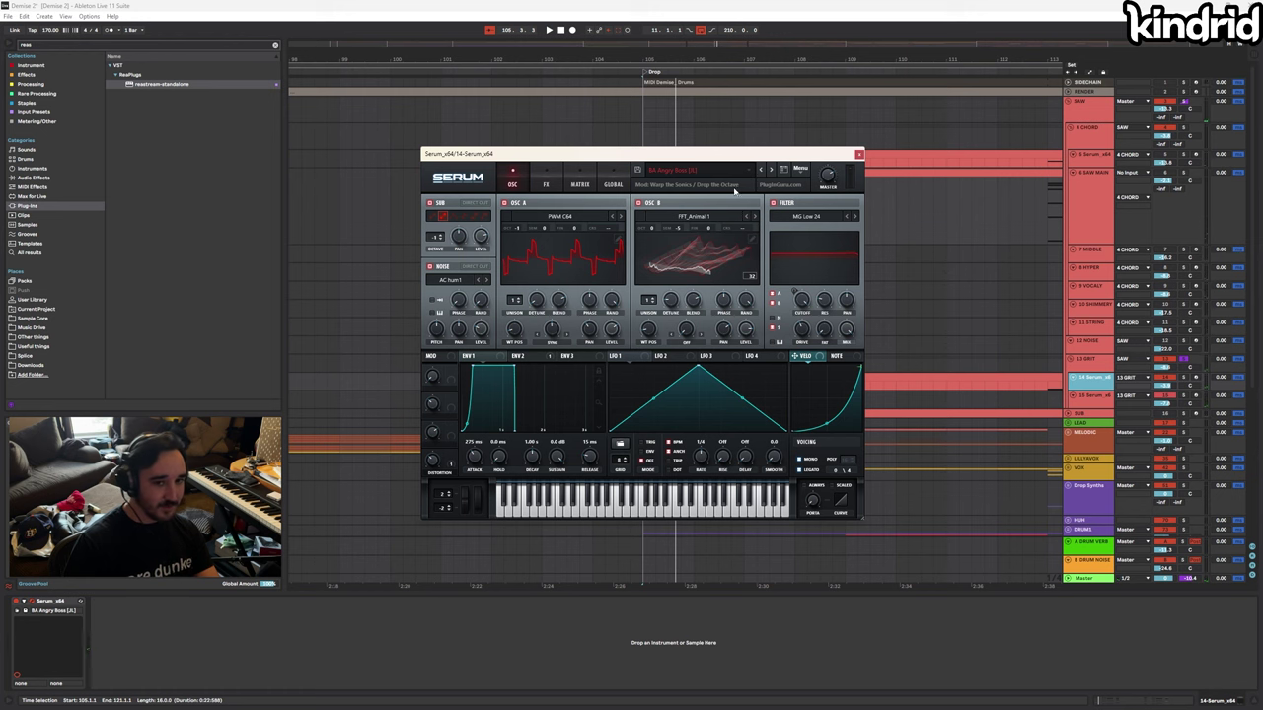
Solo and play GRIT's second Serum track, 15-Serum_x64, with its patch open for viewing
click(1182, 395)
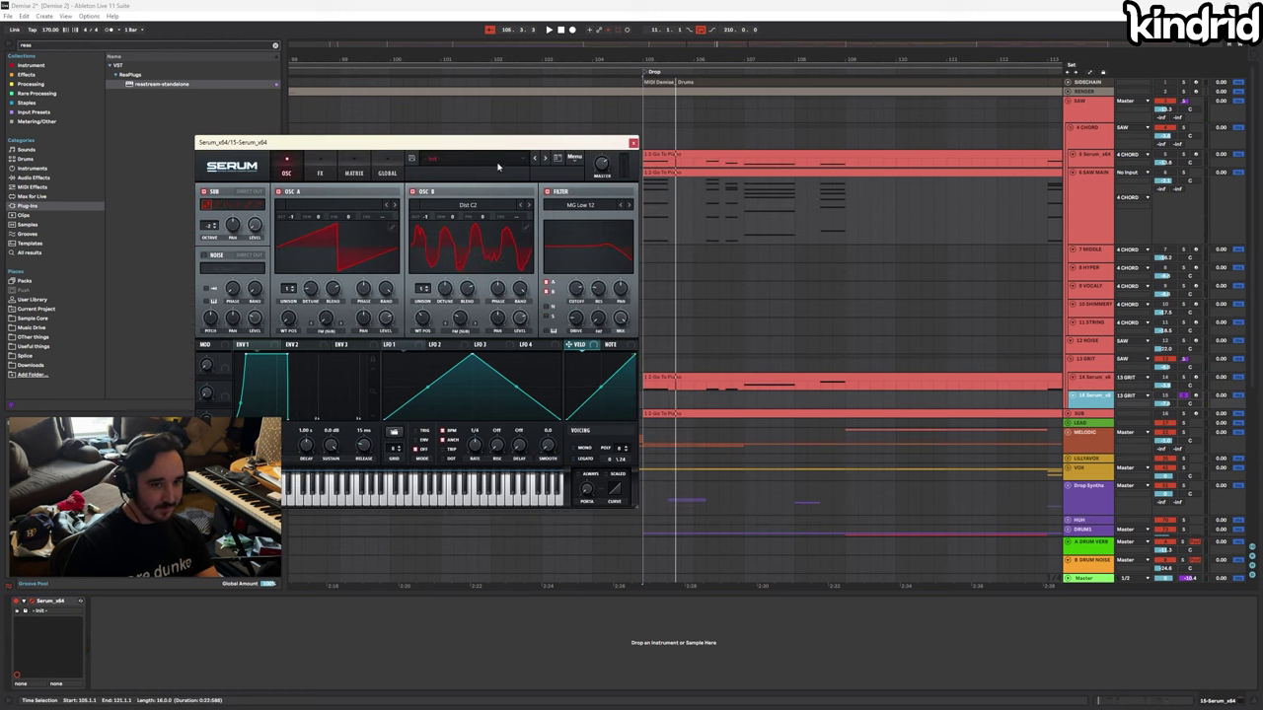
drag(501, 149, 628, 239)
key(space)
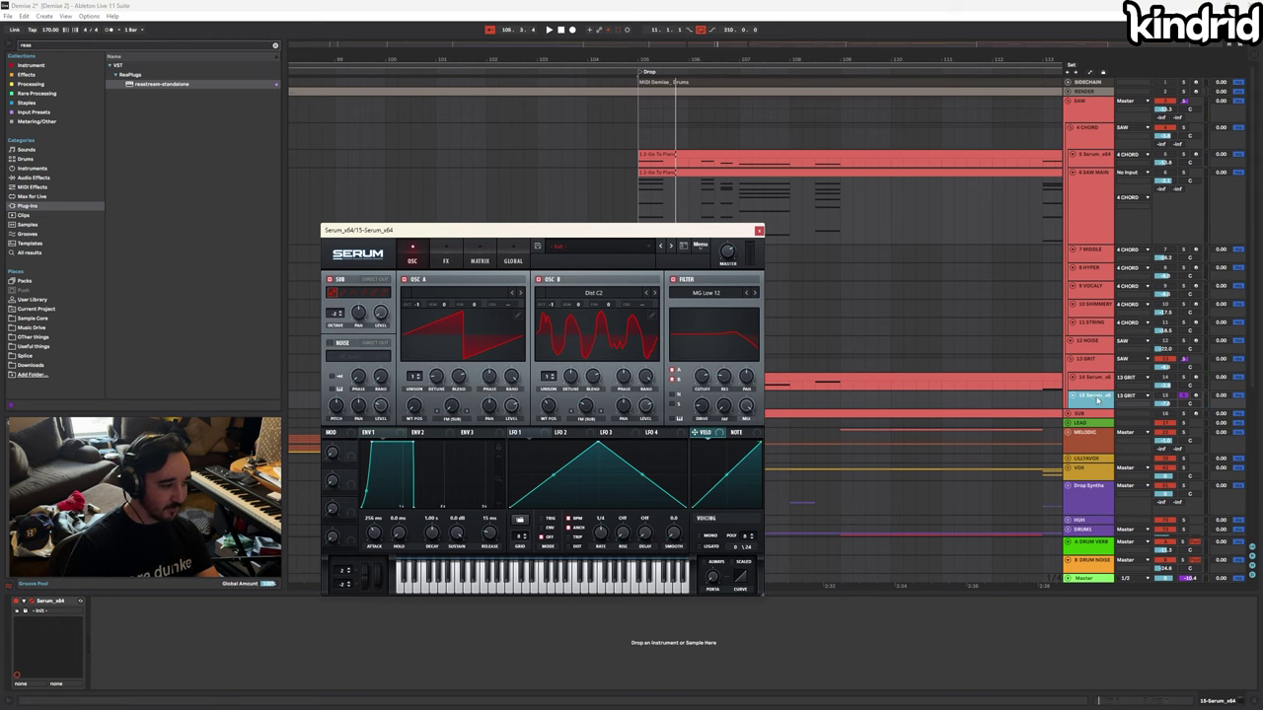
Unfold the SUB track to view its devices, and solo the whole SAW group
click(1095, 416)
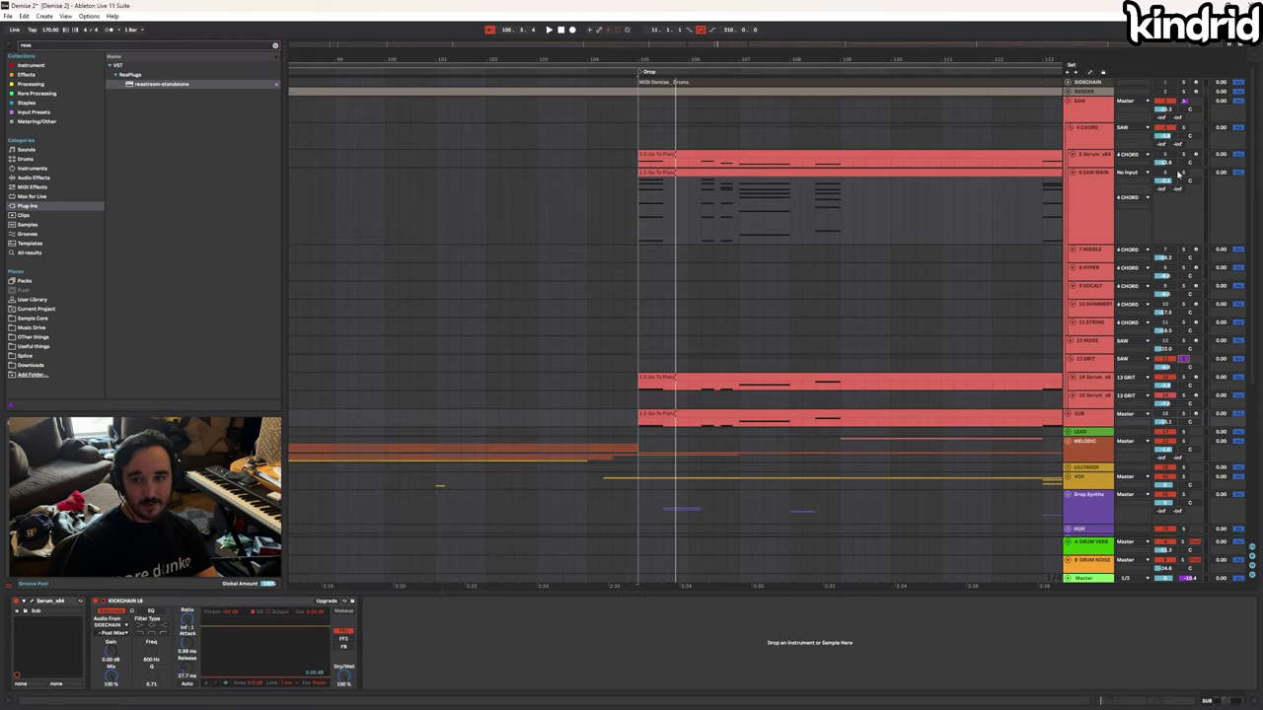
click(1182, 100)
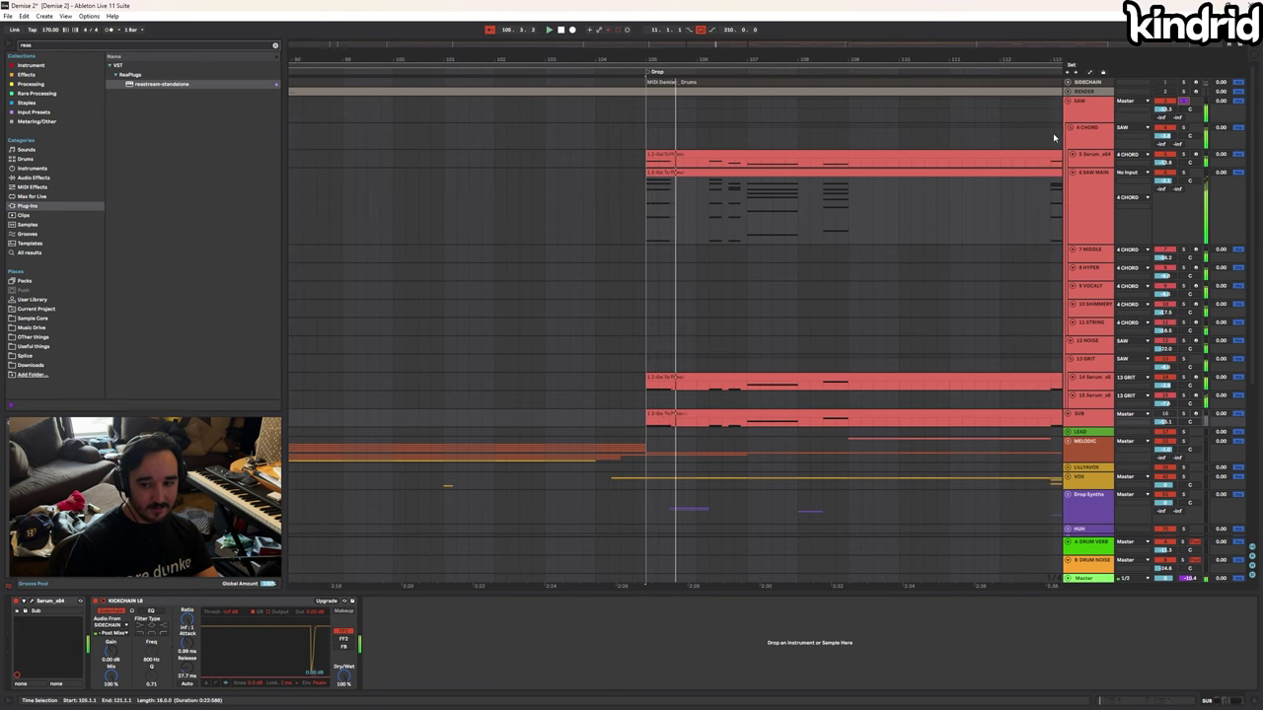
Examine the GRIT group's Glue Compressor and mid/side rack, and play the SAW group with that rack bypassed
click(1080, 363)
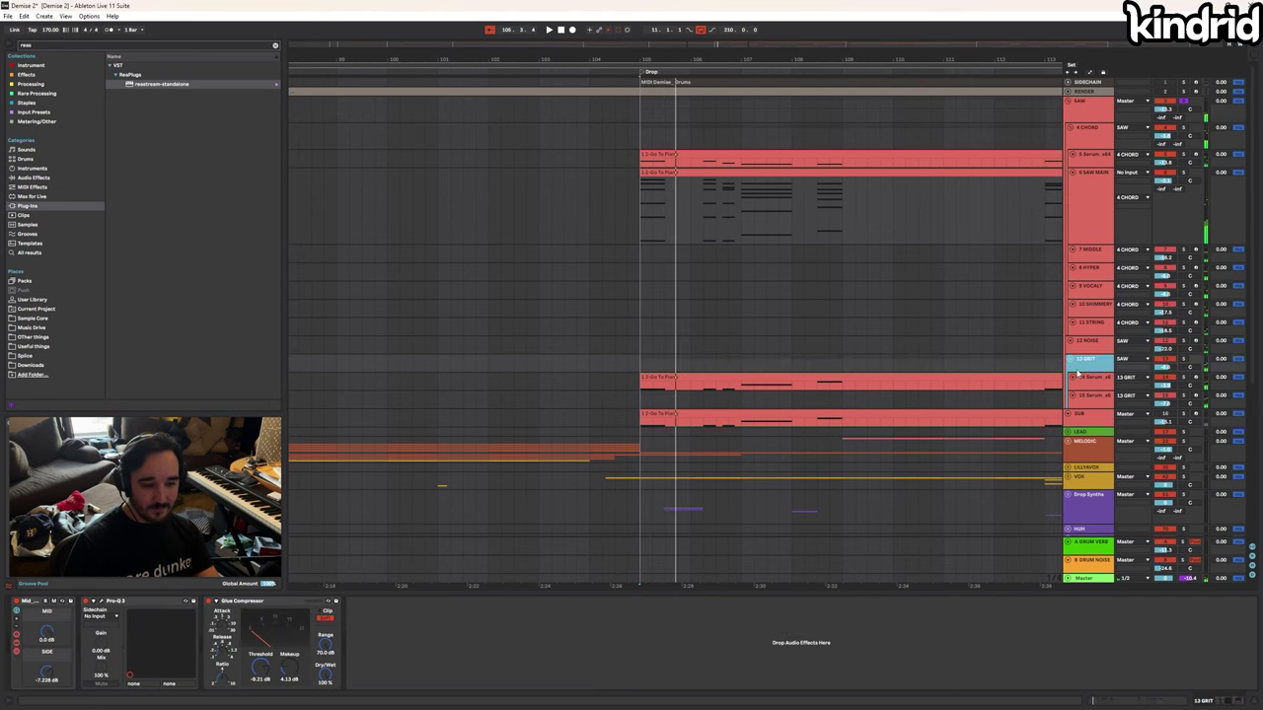
click(229, 604)
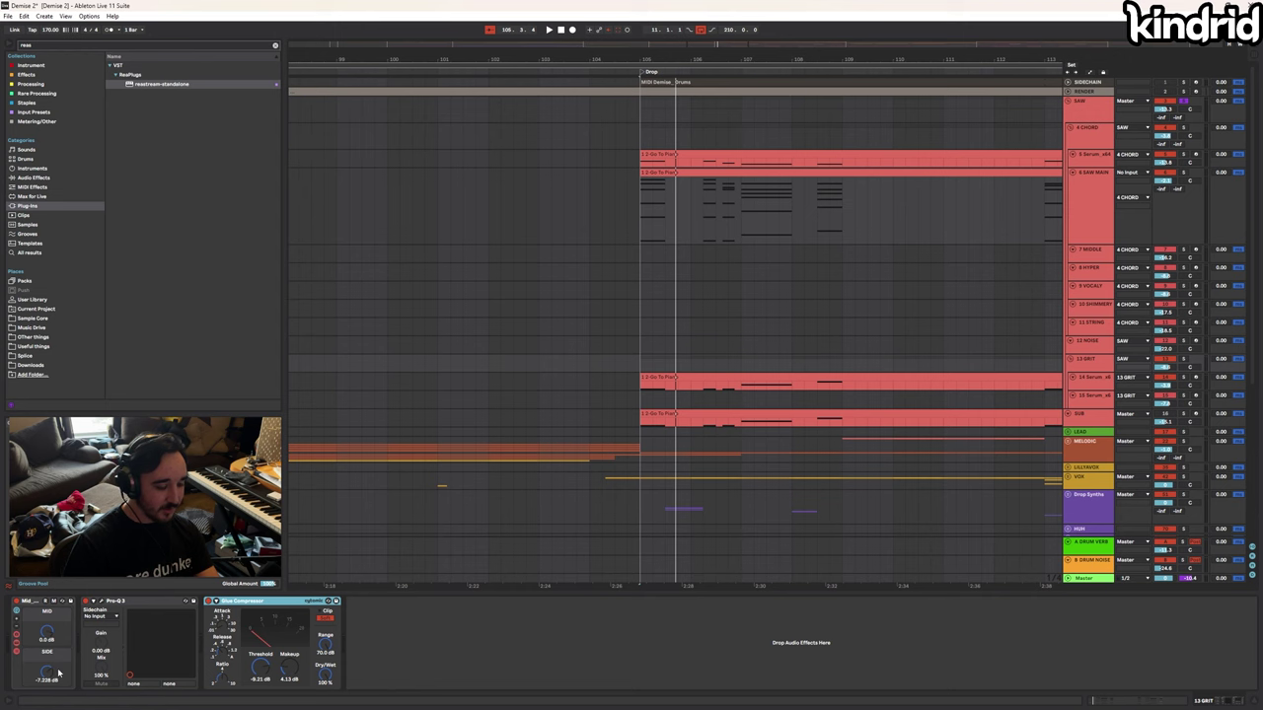
click(35, 635)
key(space)
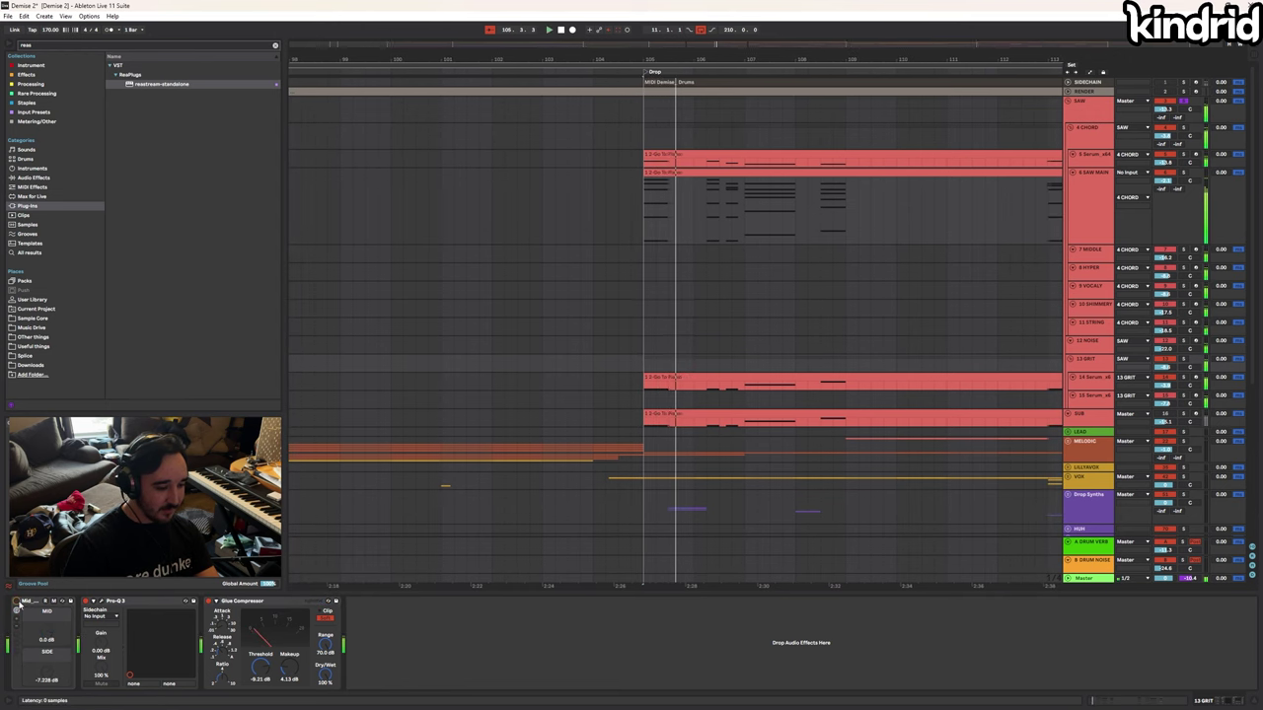
key(space)
Select the SAW group and examine its Saturn 2, mid/side rack and UAD Neve 1081, closing the Neve window
click(1082, 102)
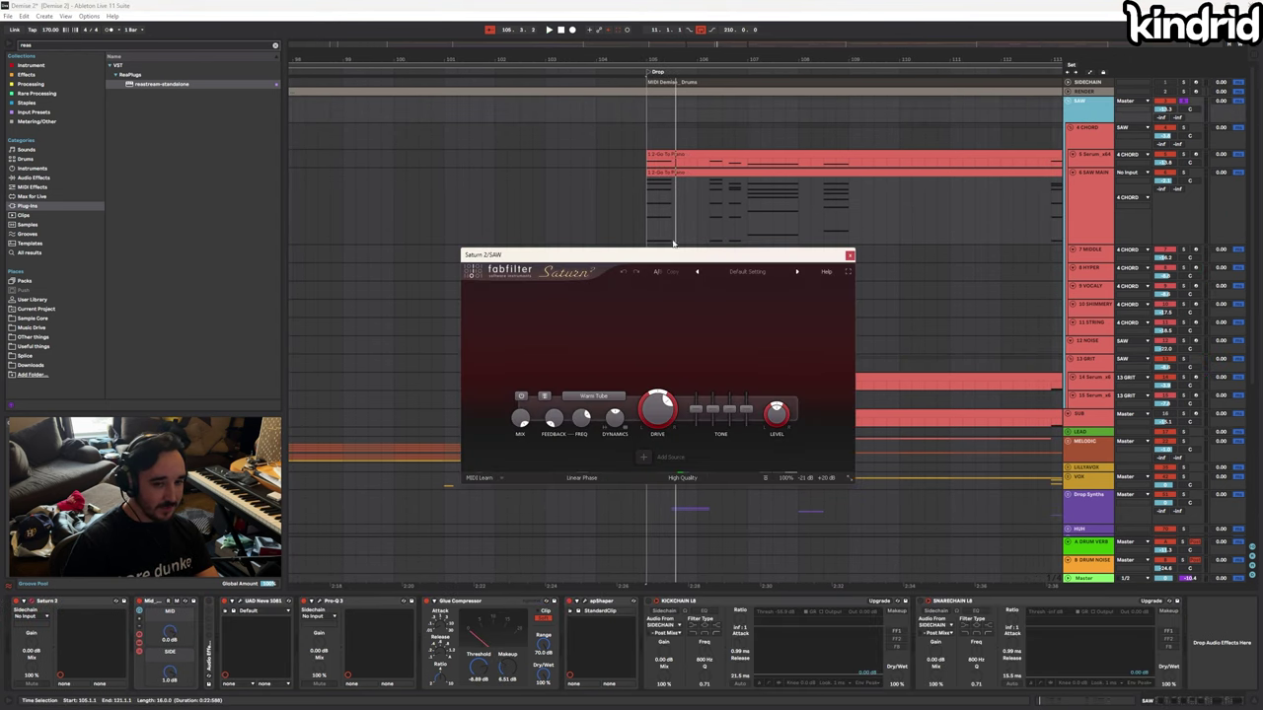
click(153, 603)
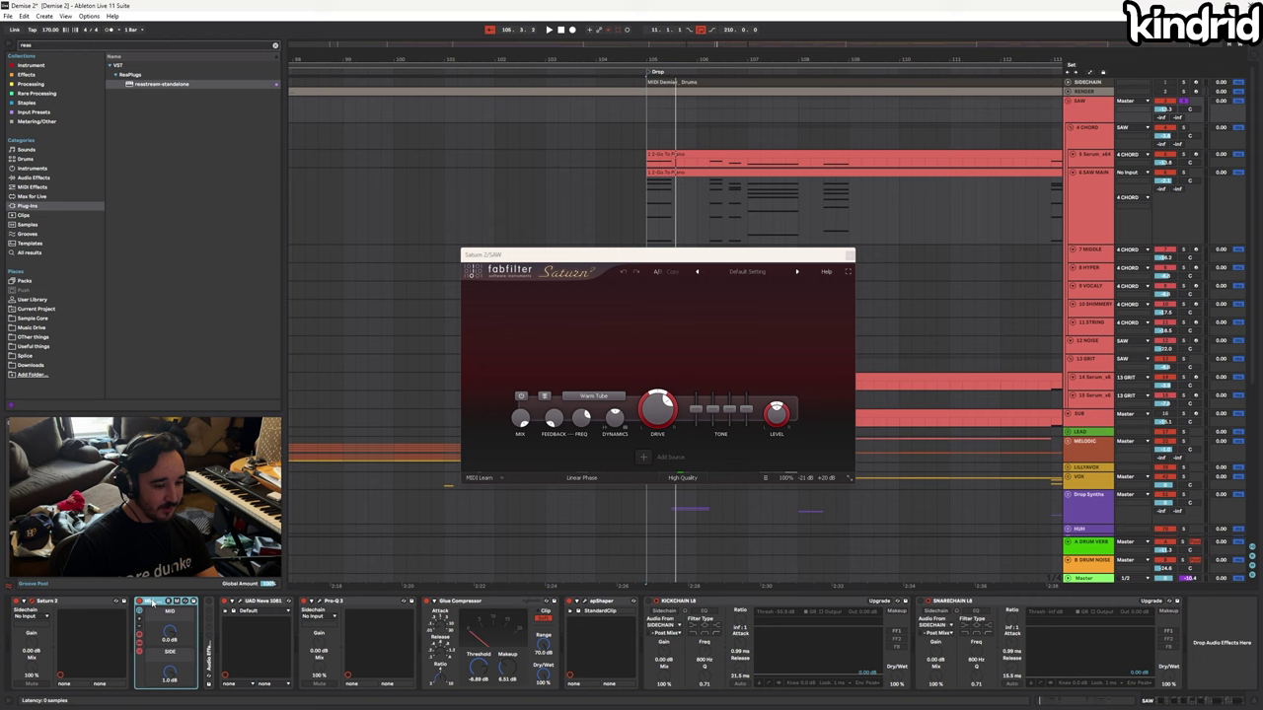
click(237, 604)
drag(596, 262, 590, 293)
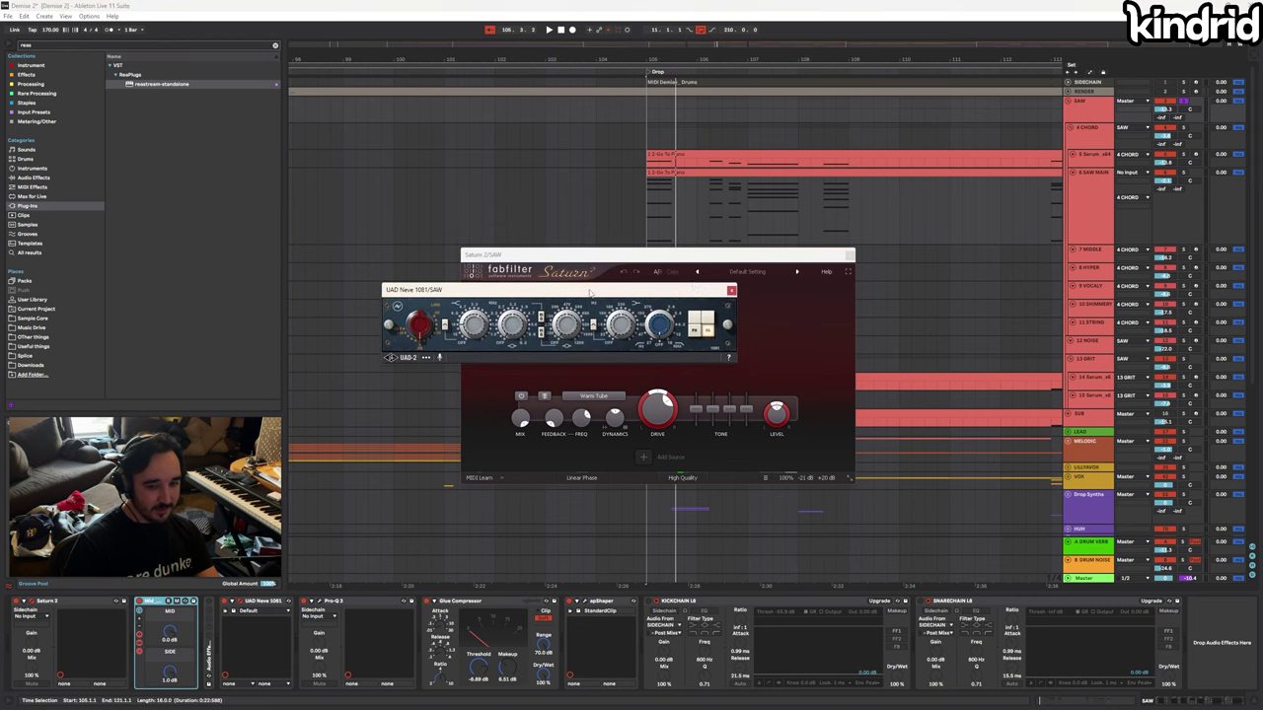
click(730, 291)
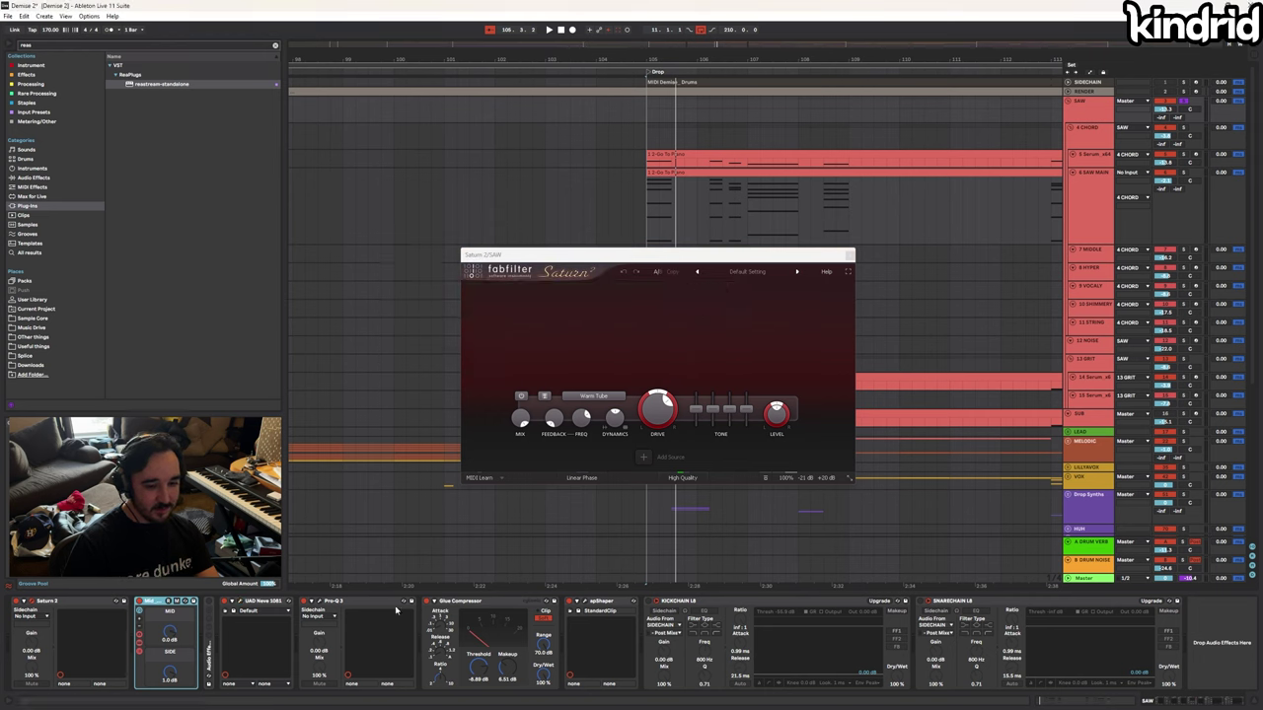
Examine the SAW group's Glue Compressor and its apShaper StandardClip saturation, and play the group with the shaper open
click(486, 603)
click(584, 601)
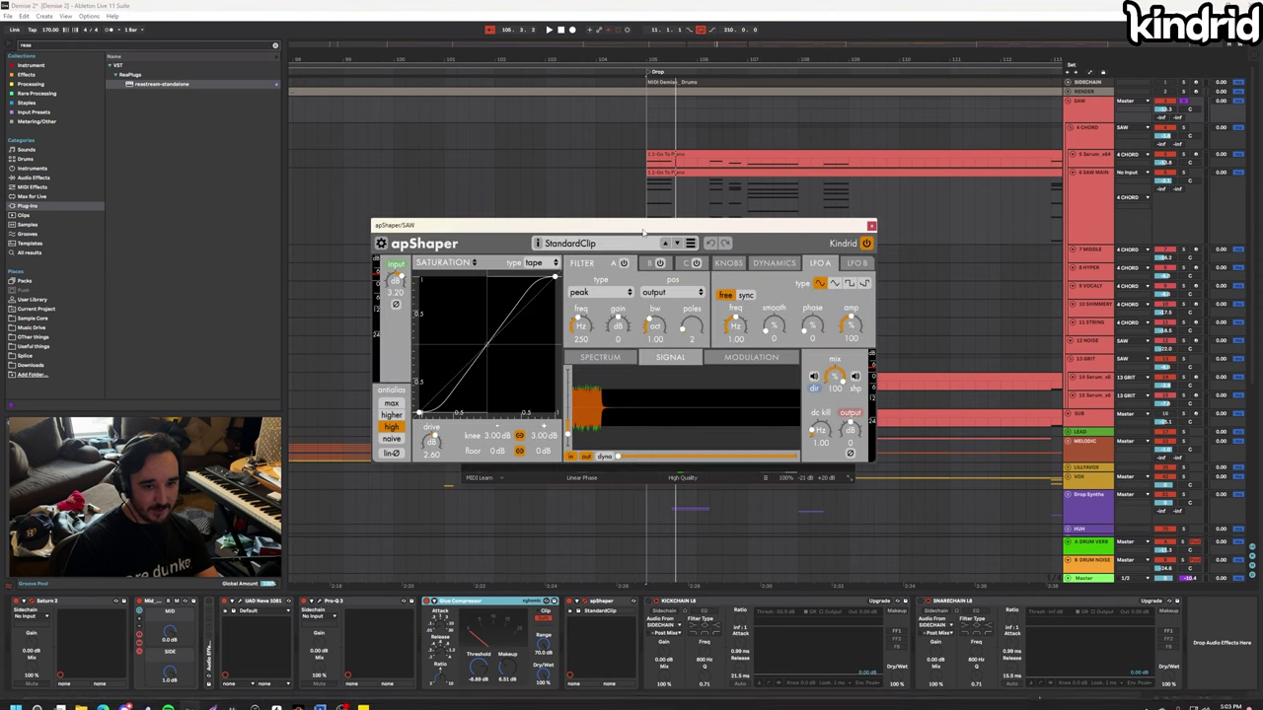
drag(643, 233, 674, 240)
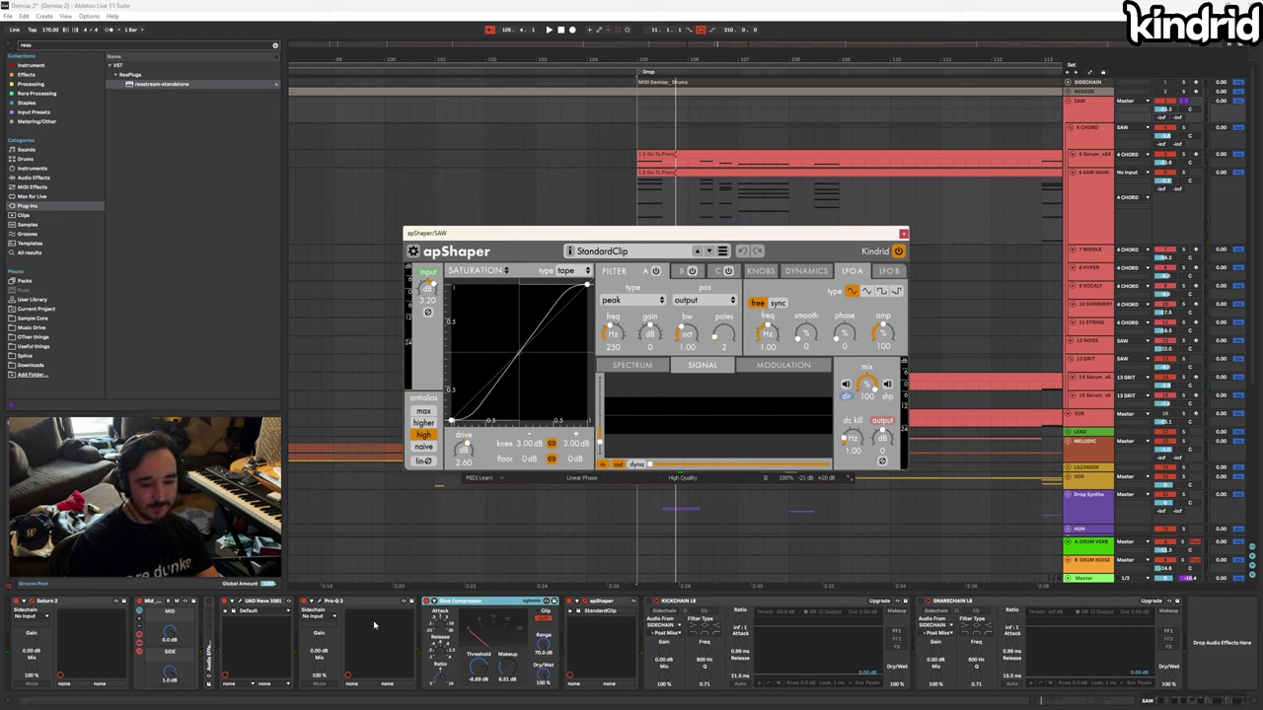
click(570, 601)
key(space)
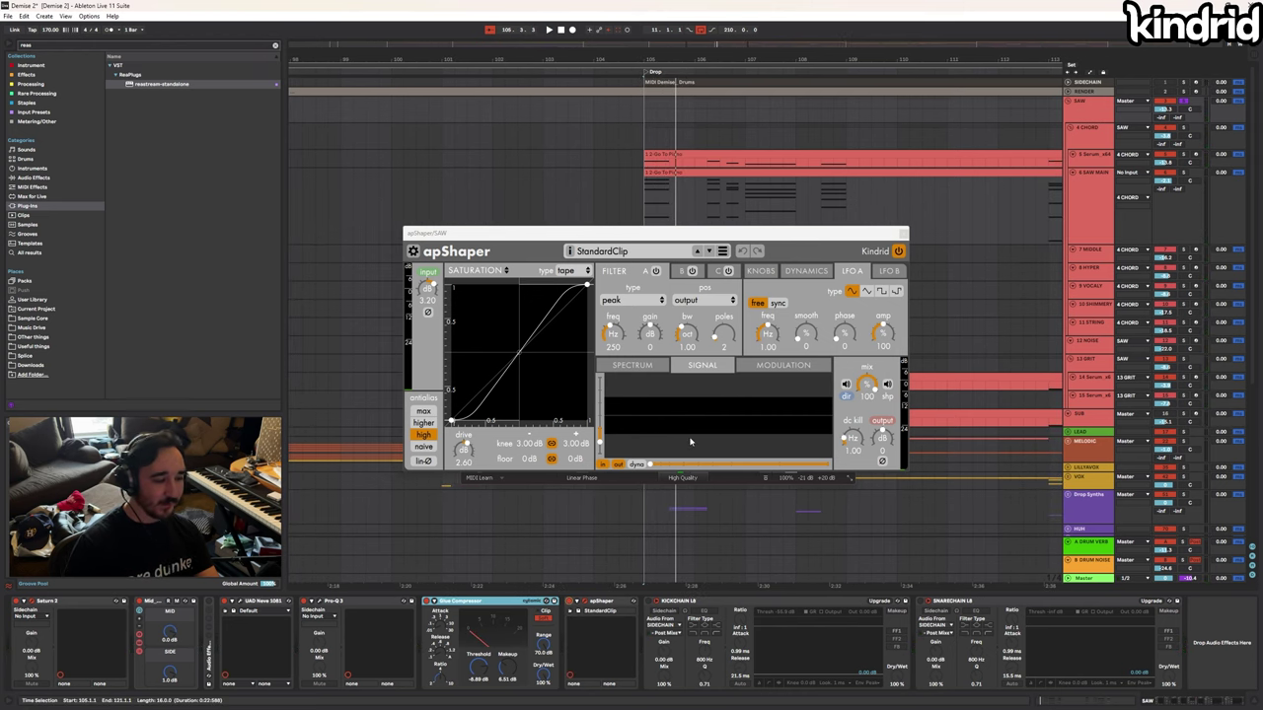
key(space)
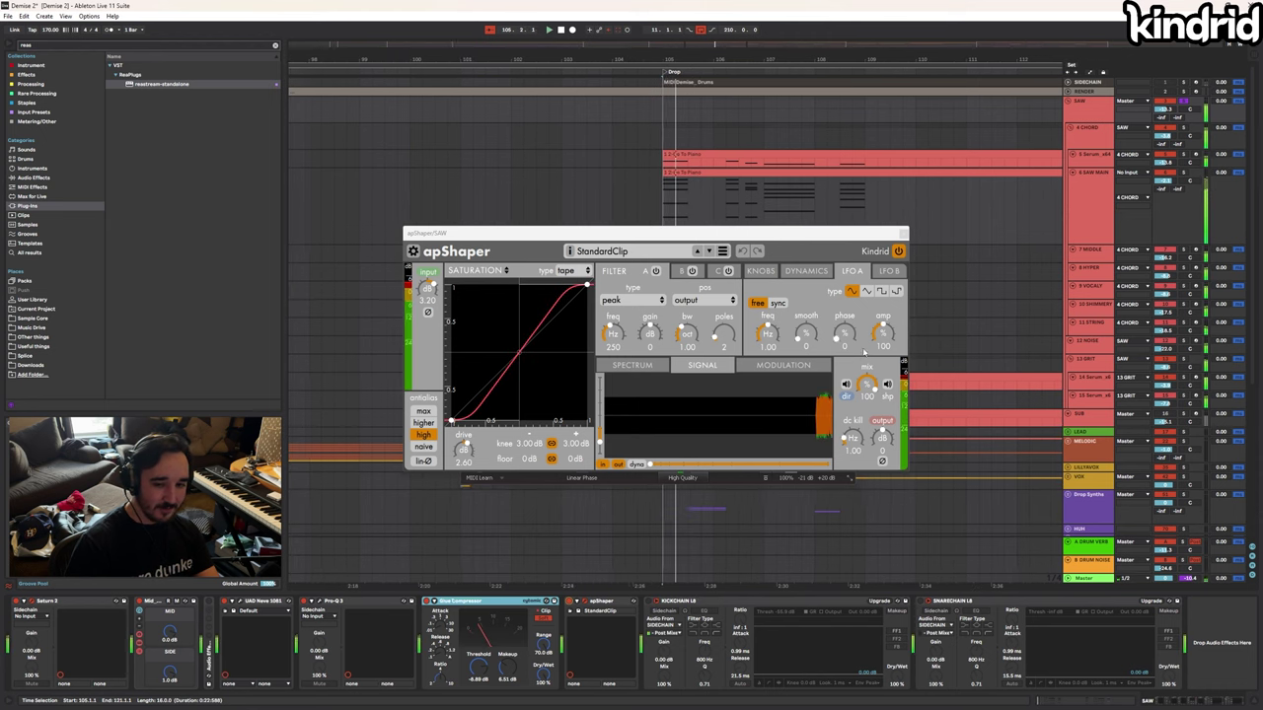
key(space)
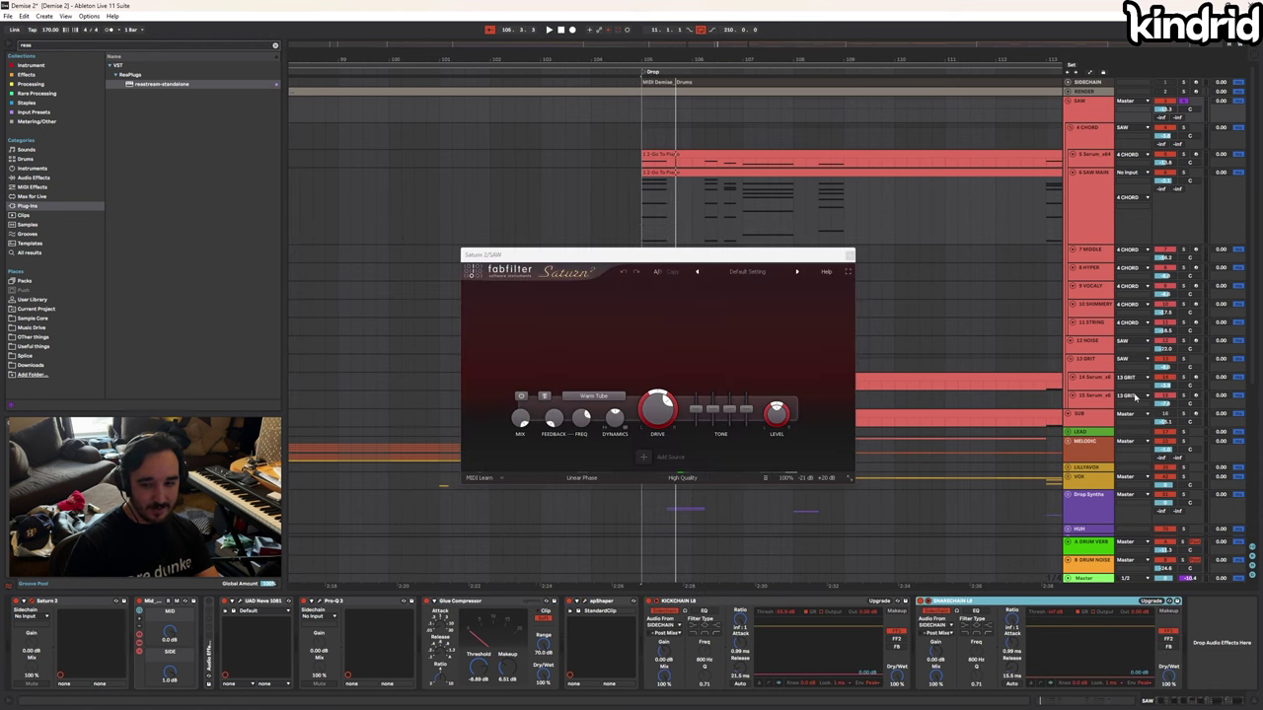
Solo and play the SUB track, and examine its Serum patch and oscillator A's wavetable in the table editor before closing it
click(1104, 397)
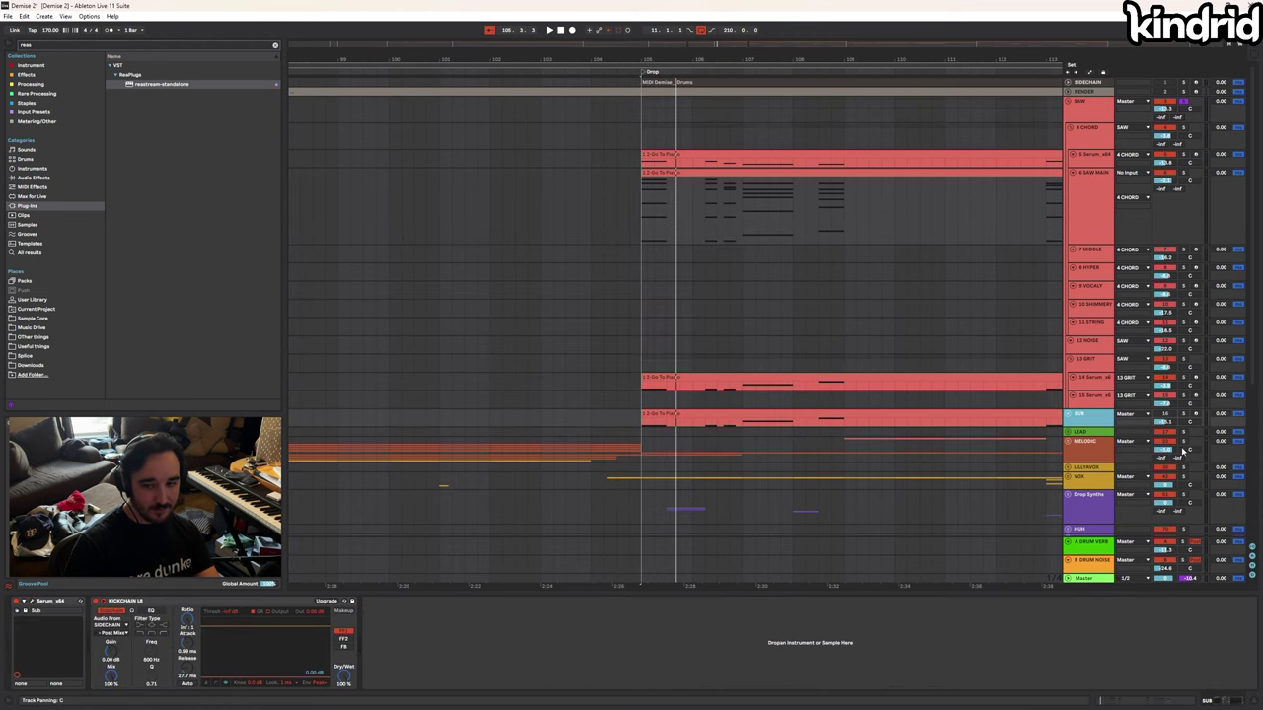
click(1183, 414)
key(space)
key(space)
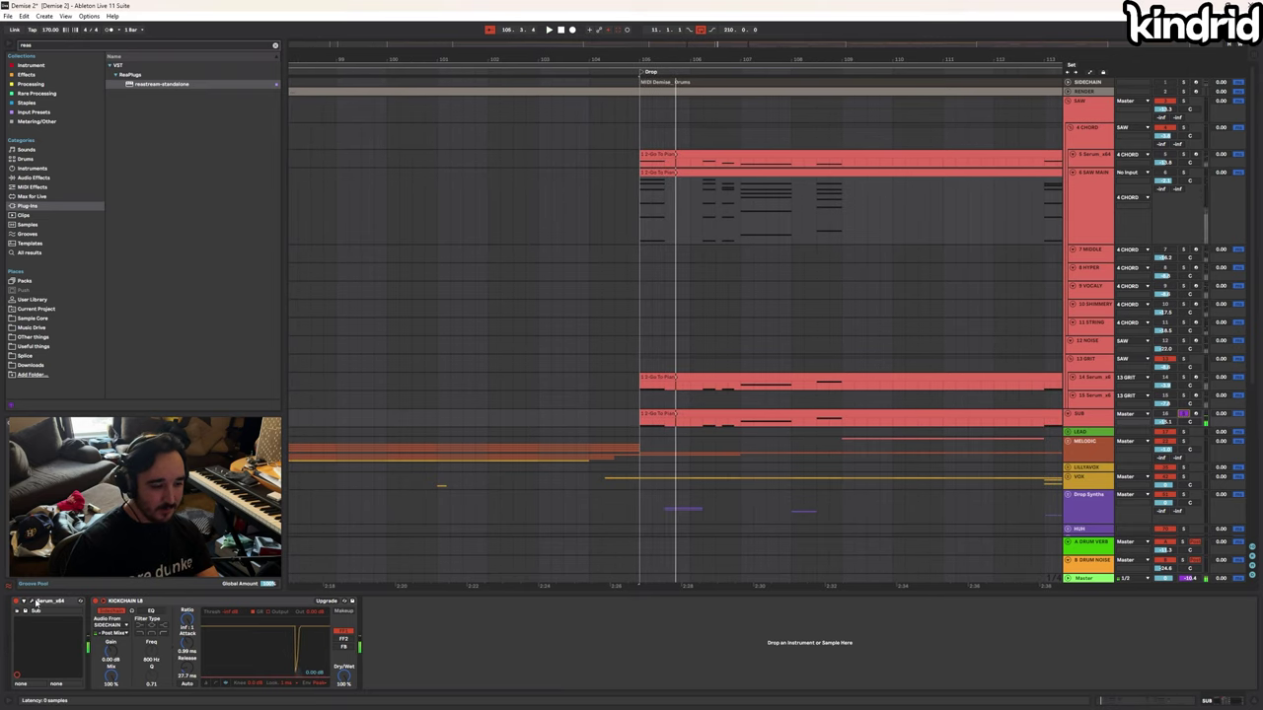
click(35, 601)
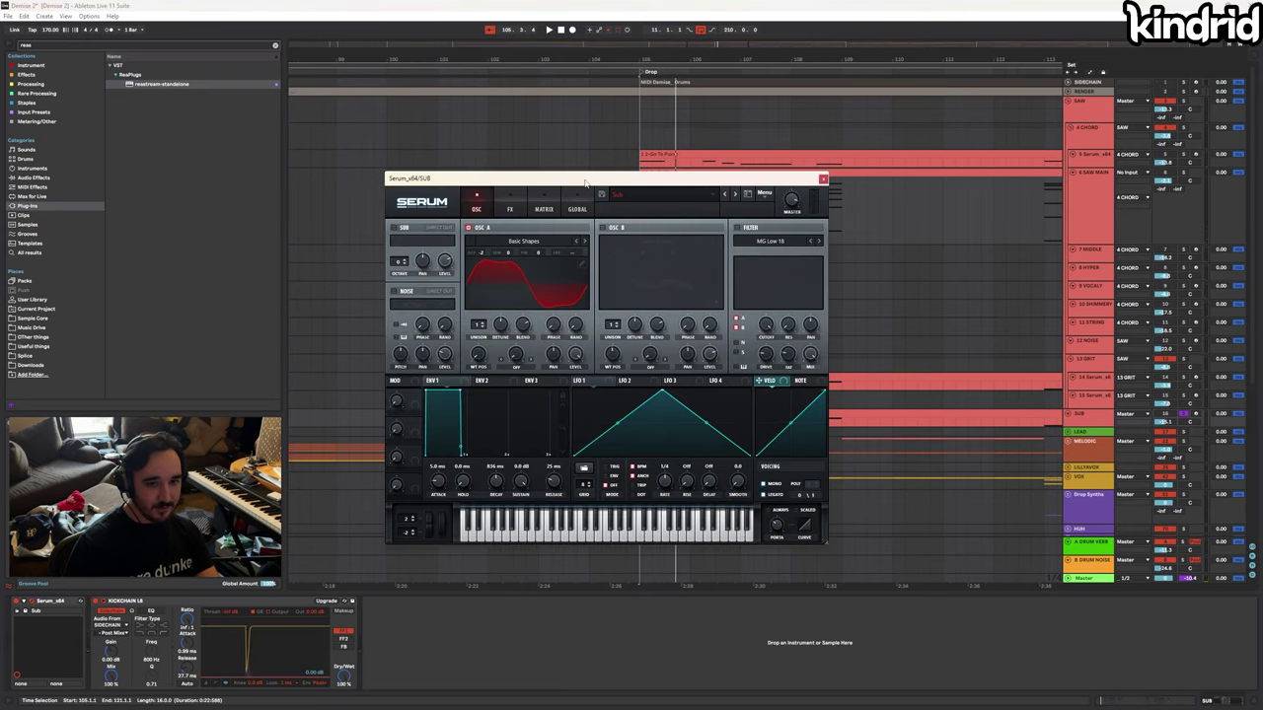
mouse_move(585, 183)
mouse_down()
mouse_move(552, 174)
mouse_move(602, 190)
mouse_up()
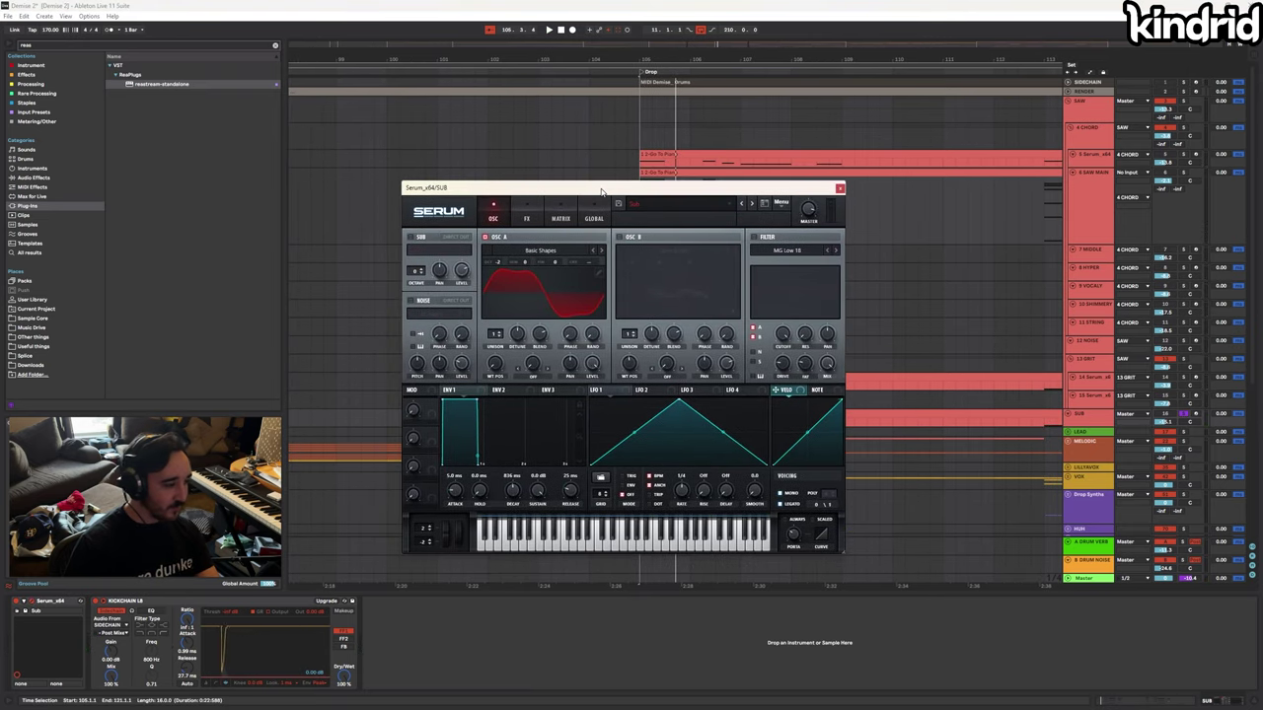
click(599, 277)
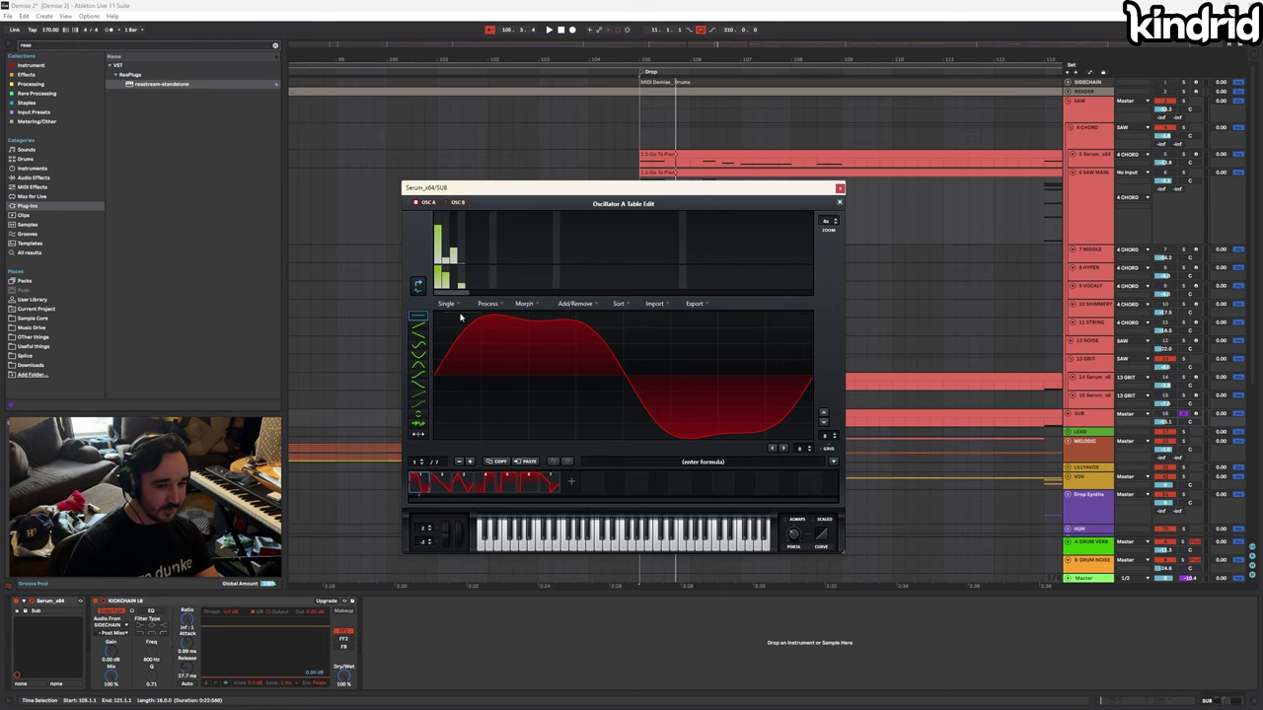
click(840, 189)
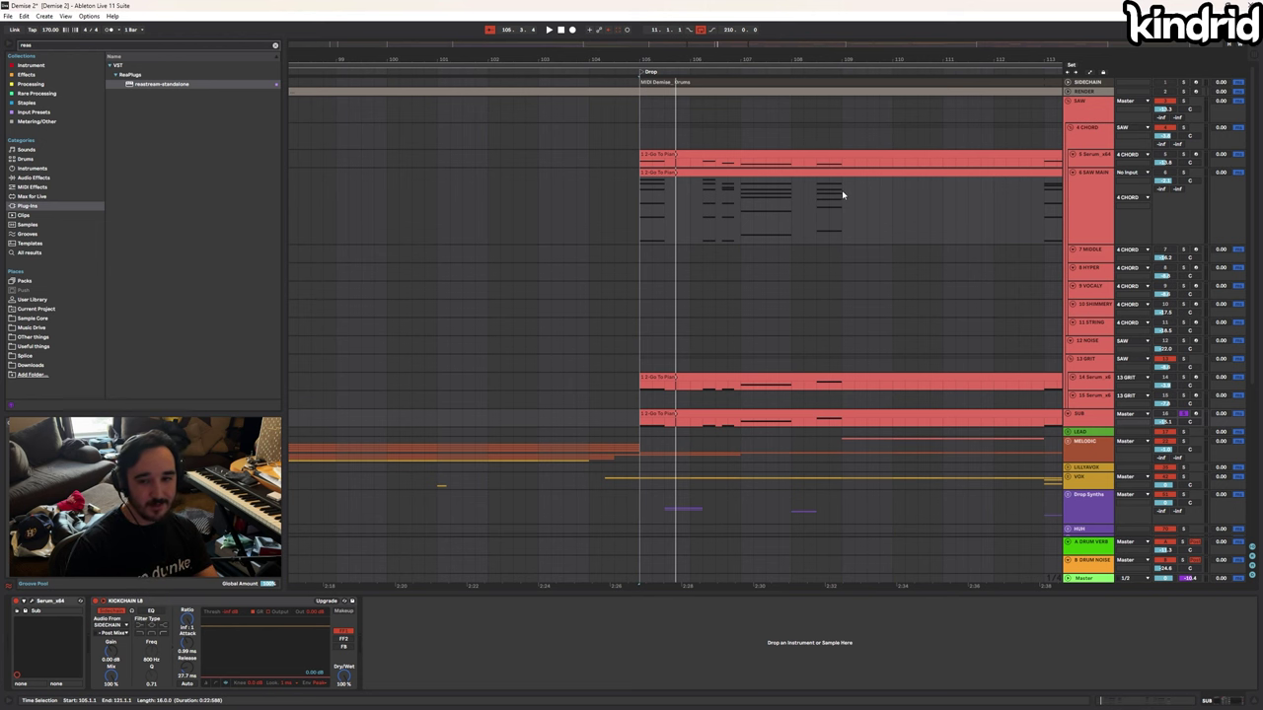
Play the soloed SAW group, and open the Pro-Q 3 on the Master track
click(1080, 432)
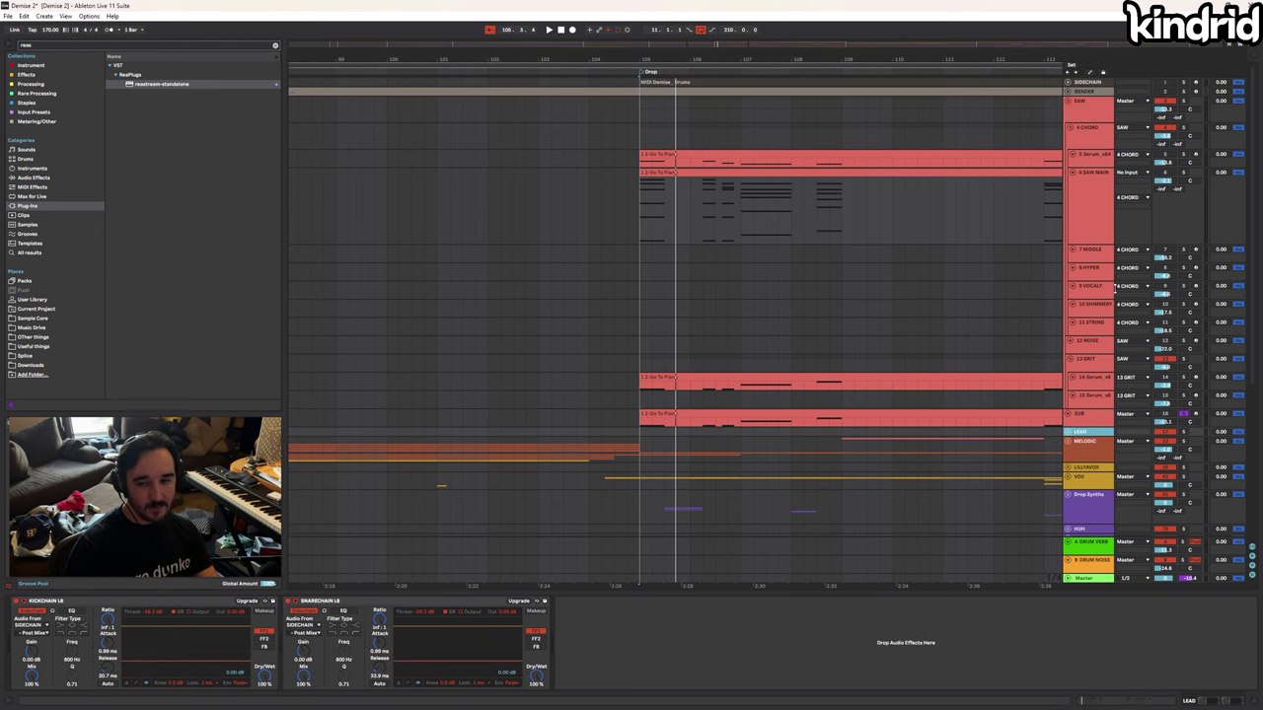
click(1102, 118)
key(space)
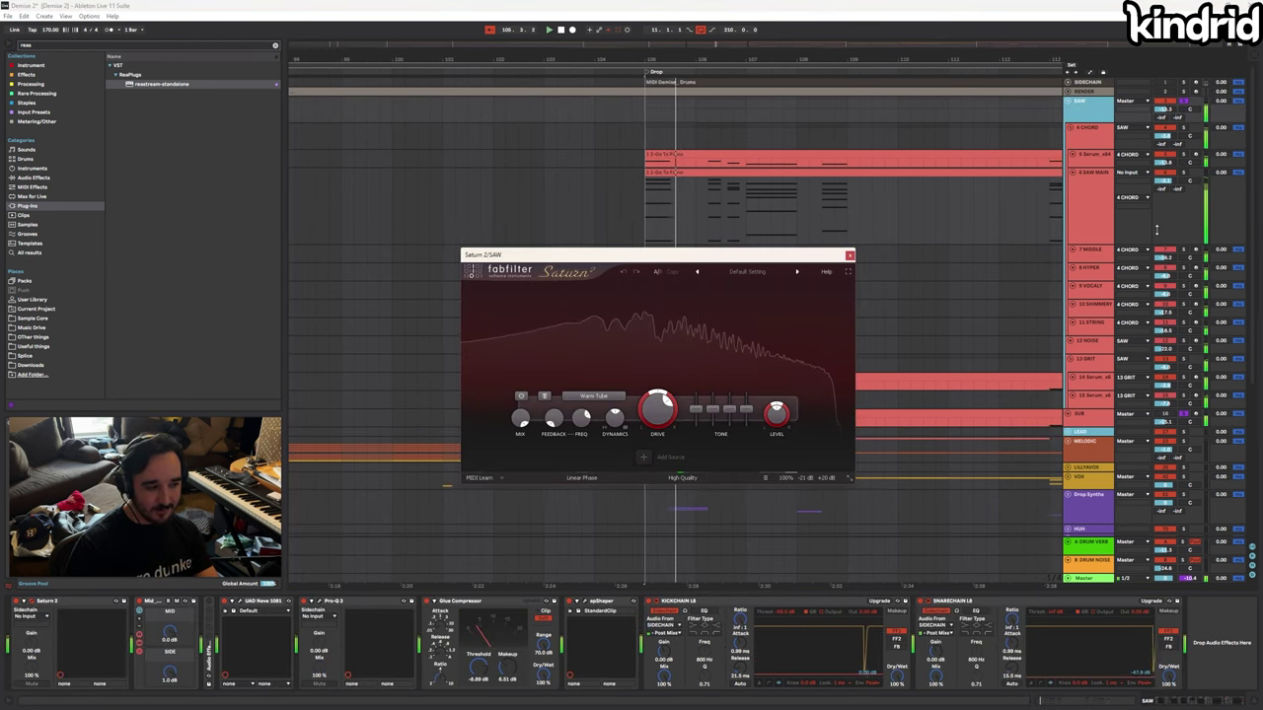
click(1085, 579)
click(251, 600)
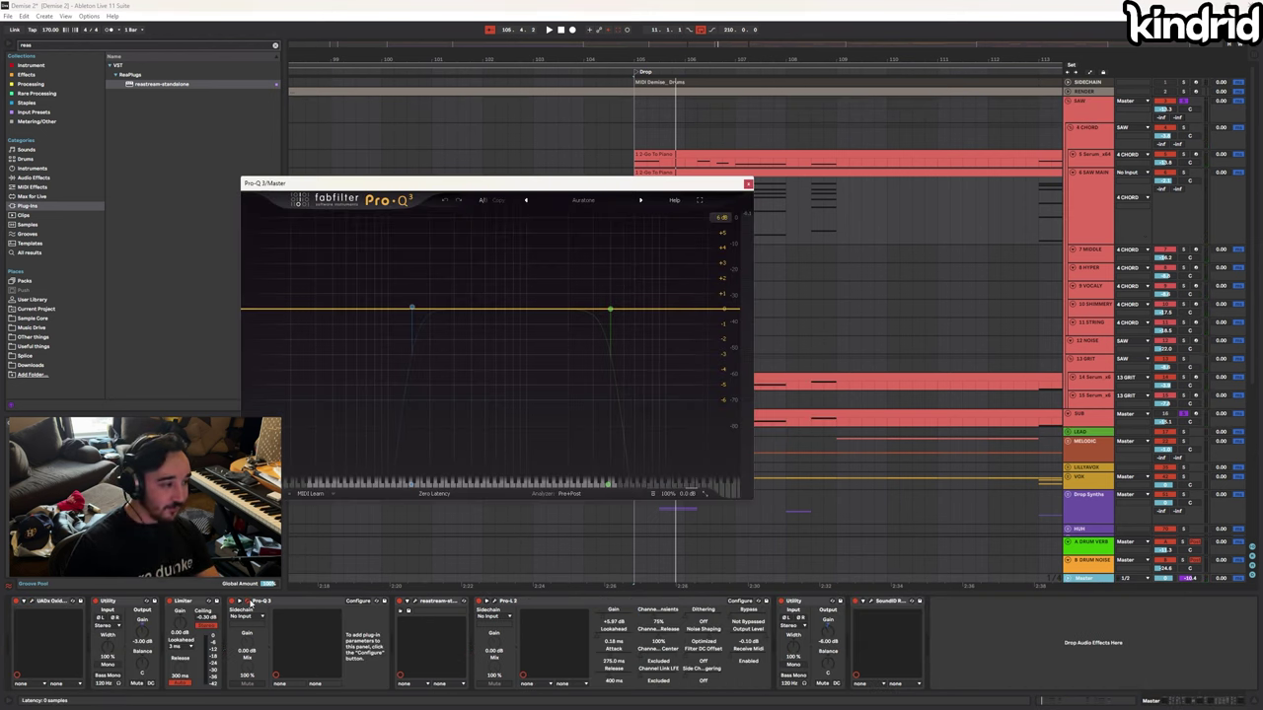
drag(520, 187, 664, 187)
Play SAW and SUB soloed together against the Master's Pro-Q 3 spectrum, check its analyzer options, and close the equalizer
click(1082, 106)
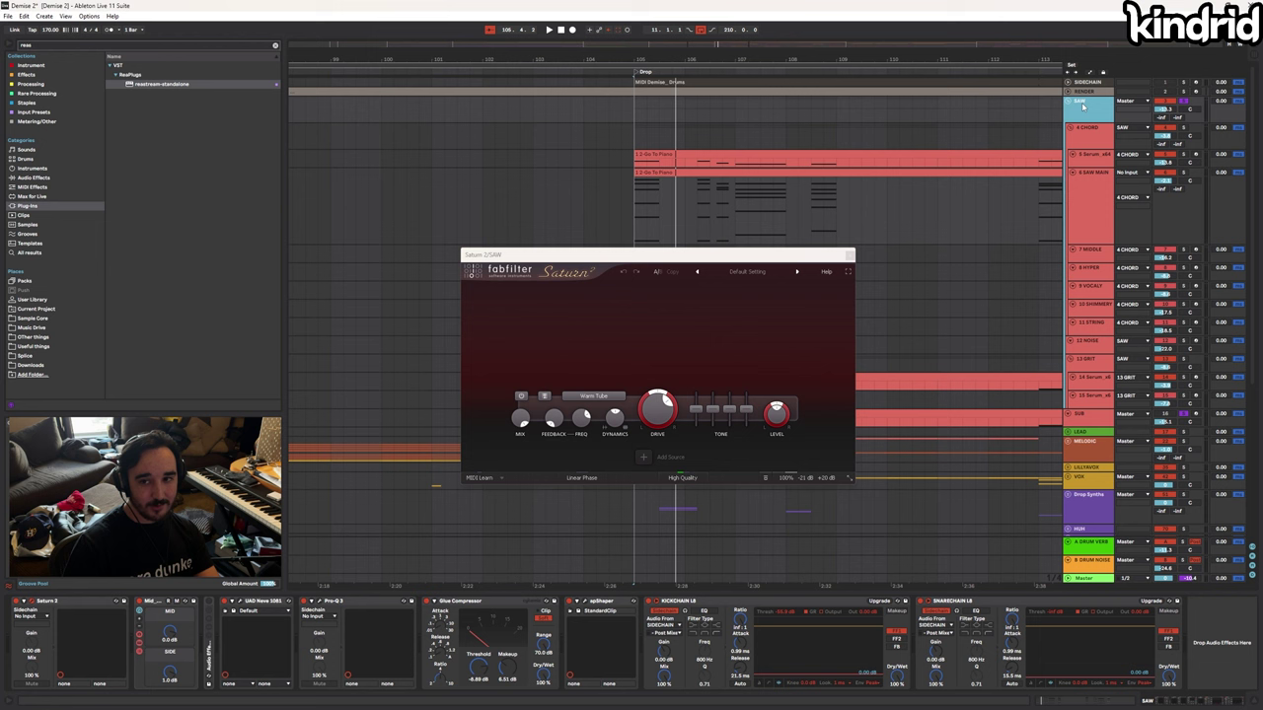
click(1095, 580)
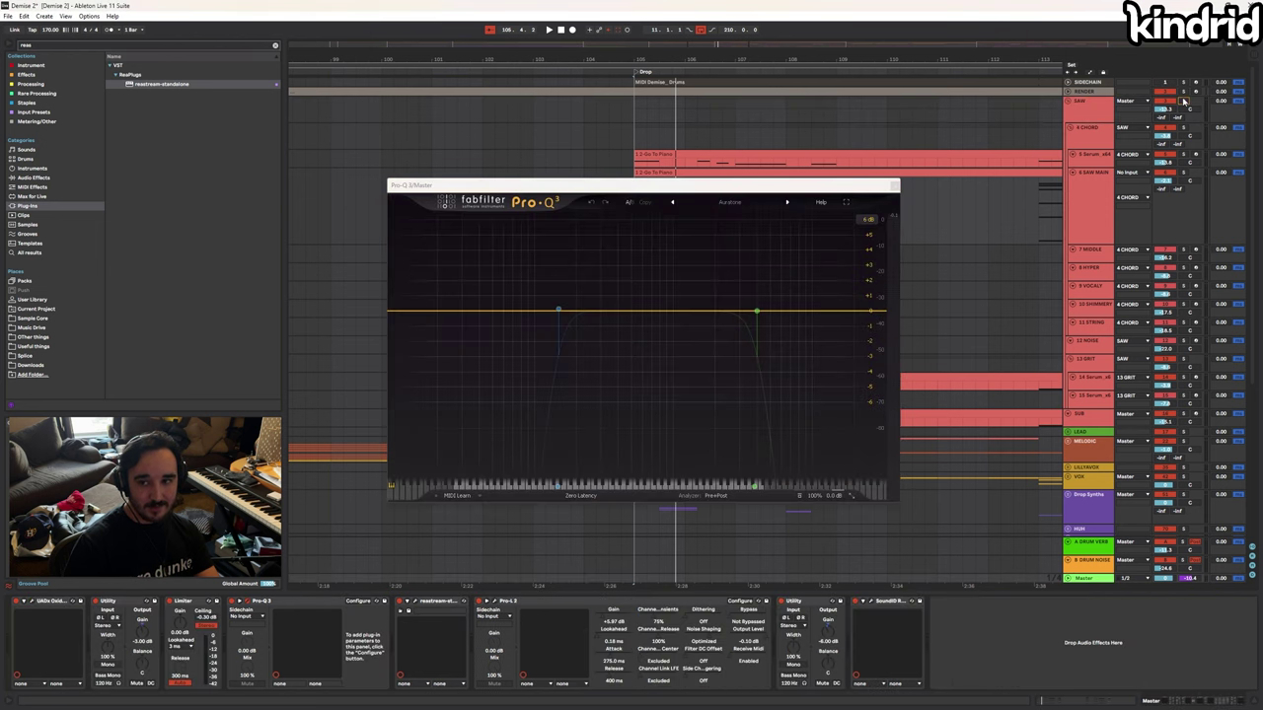
click(1098, 112)
click(1085, 578)
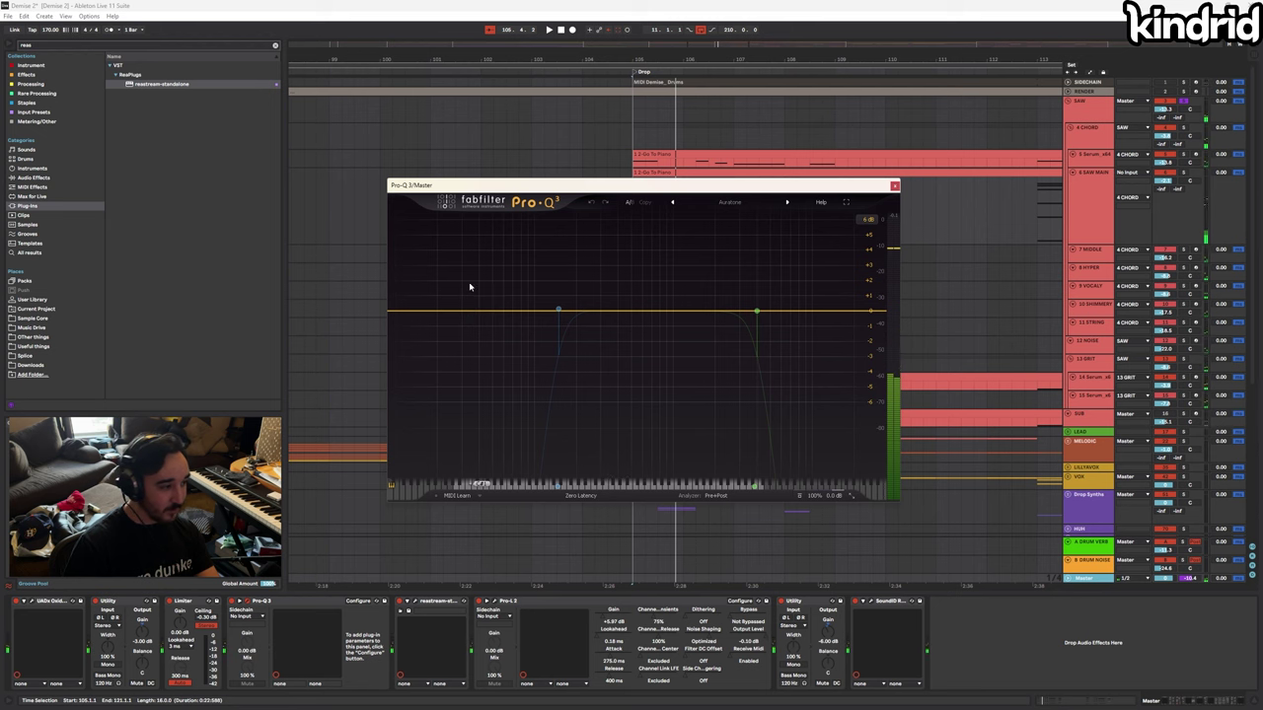
key(space)
ctrl+click(1183, 414)
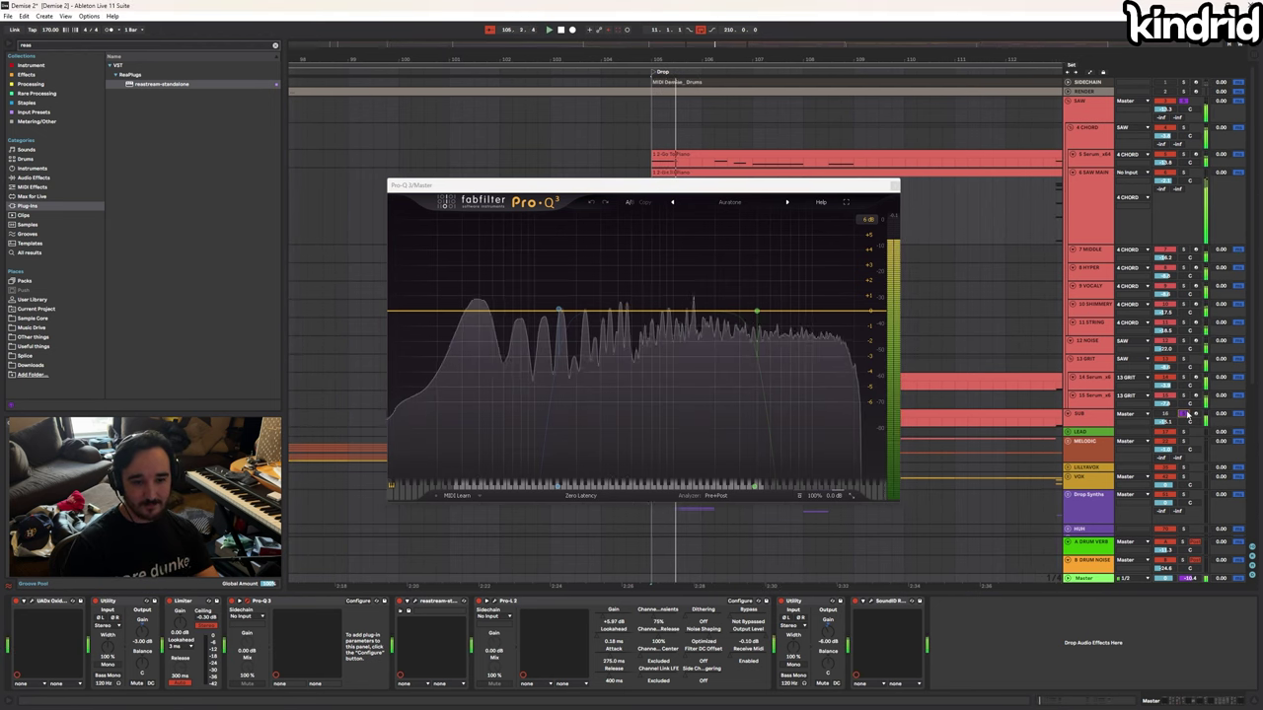
key(space)
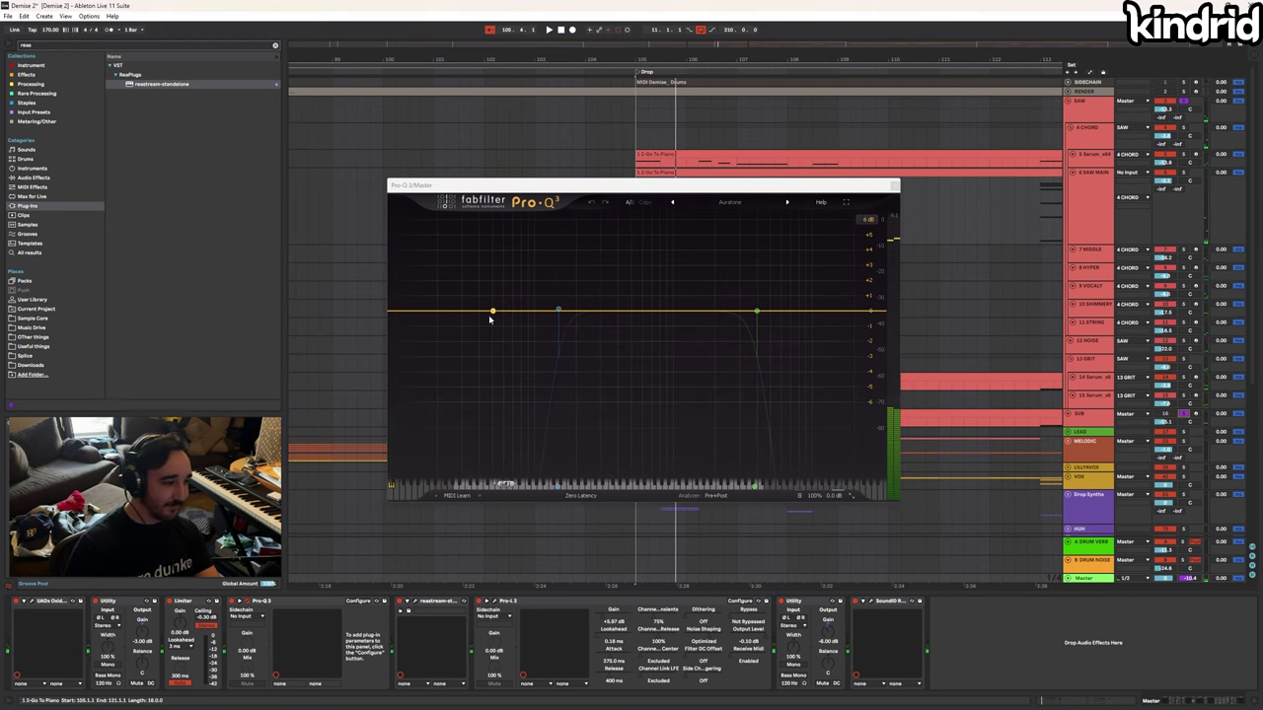
click(714, 498)
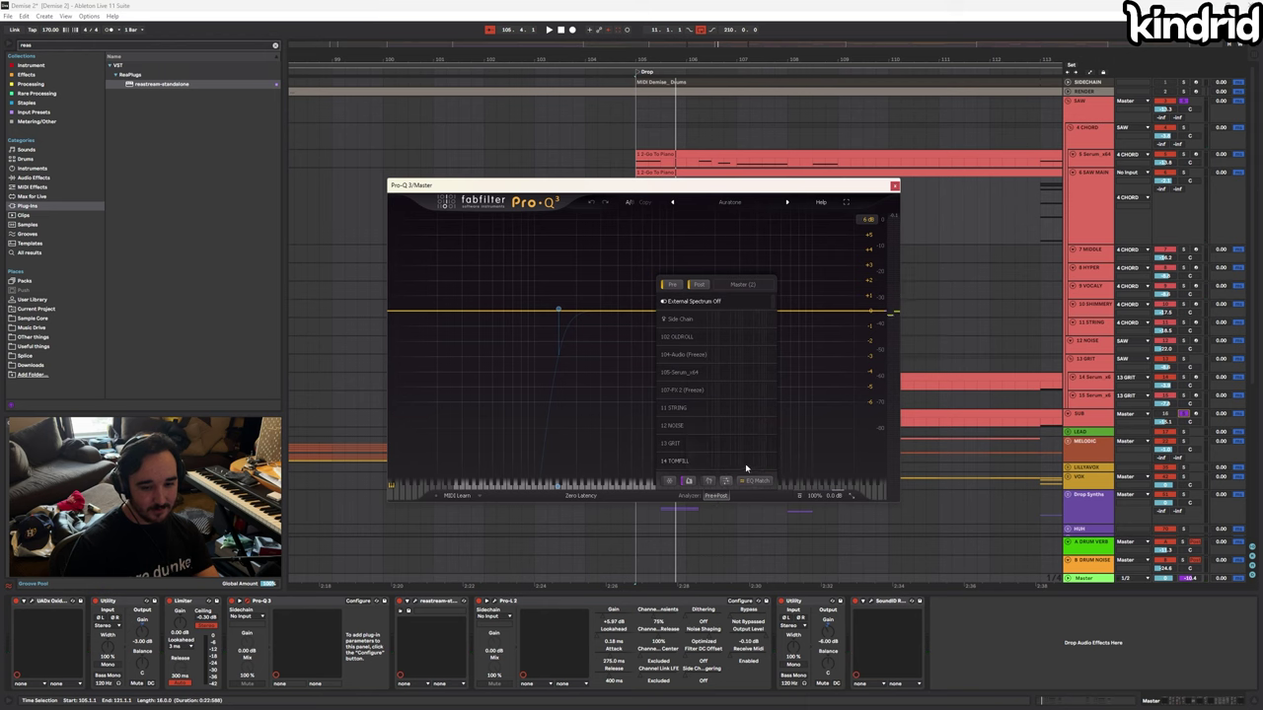
click(893, 186)
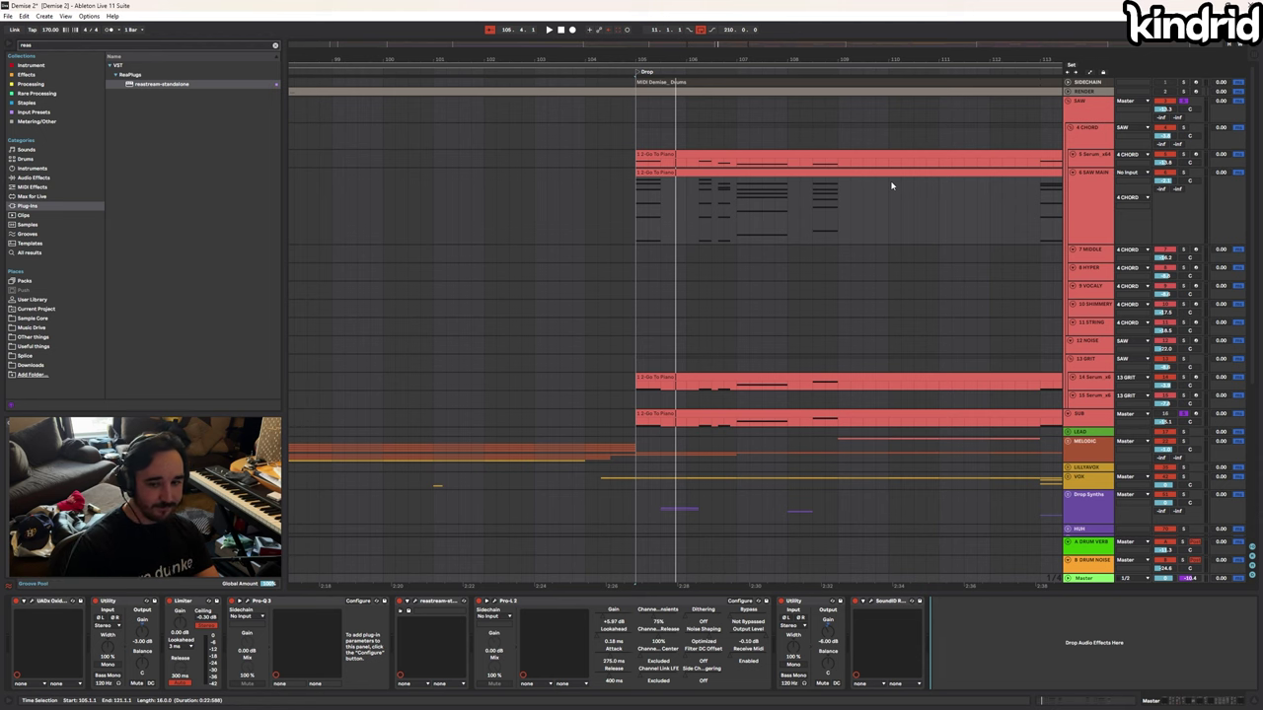
Unfold the Drop Synths group to show its tracks, and solo the group
scroll(789, 190, down, 2)
scroll(702, 241, down, 3)
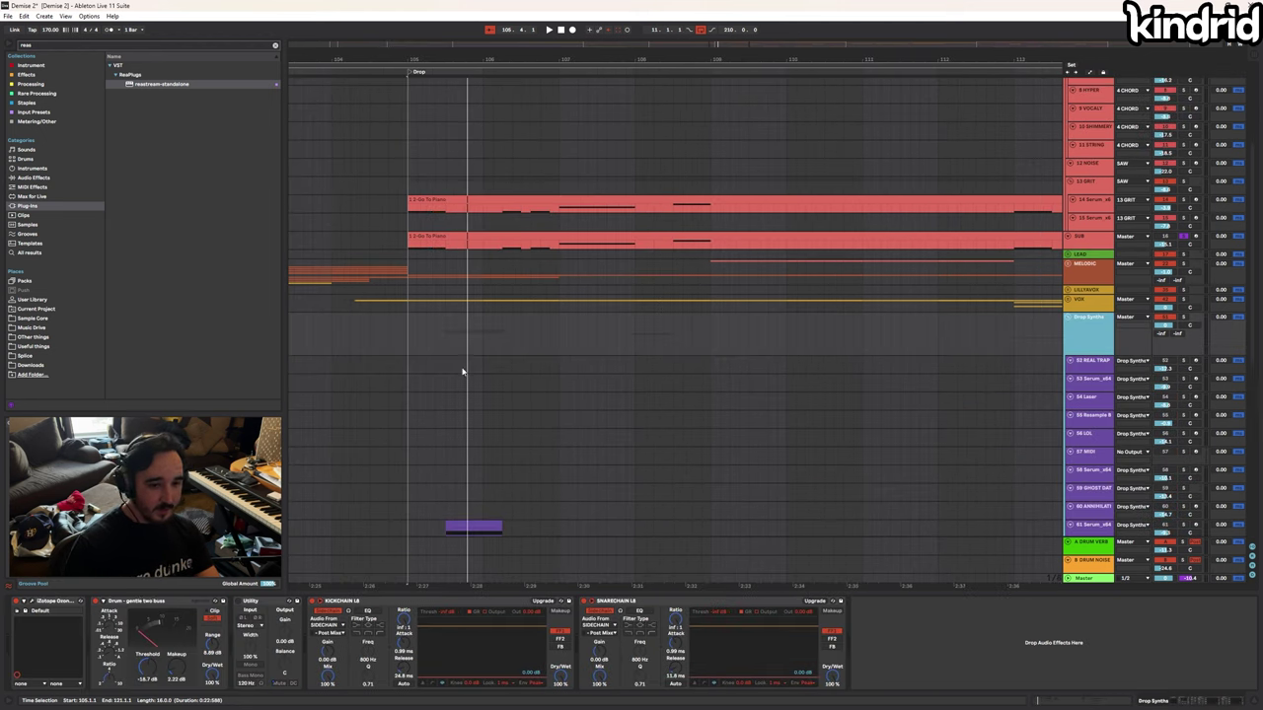
scroll(690, 286, down, 6)
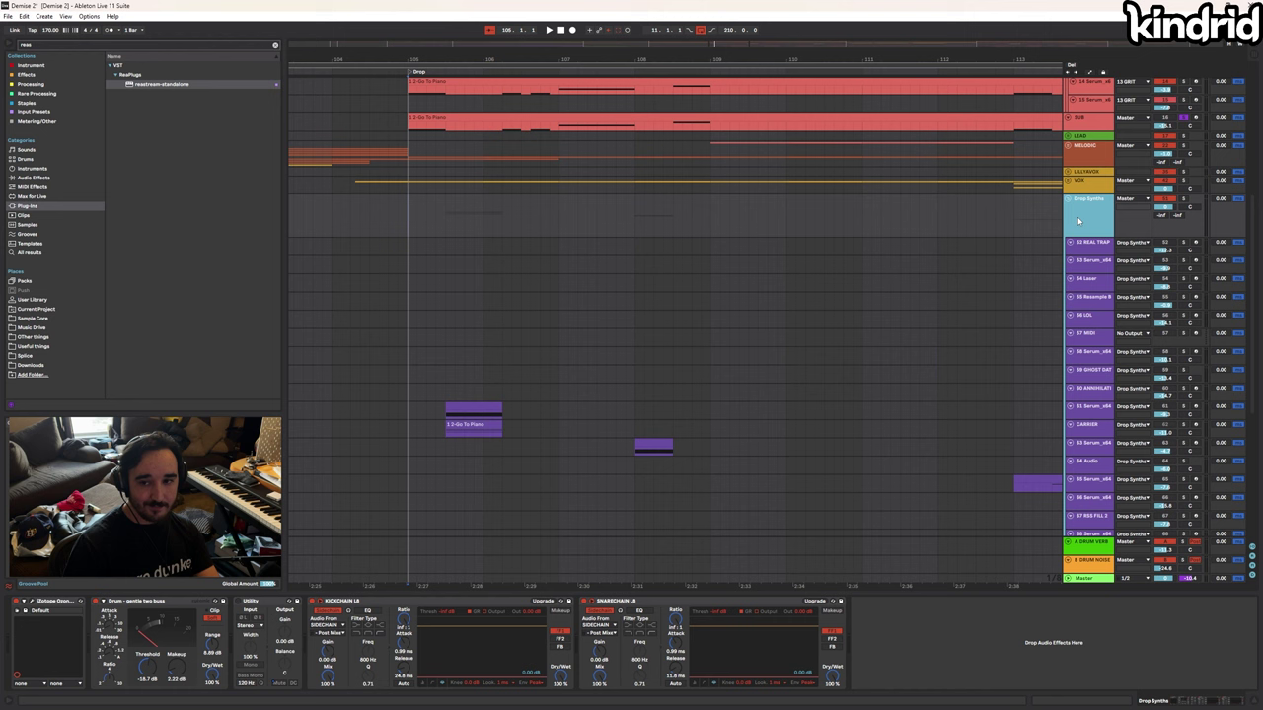
click(1179, 200)
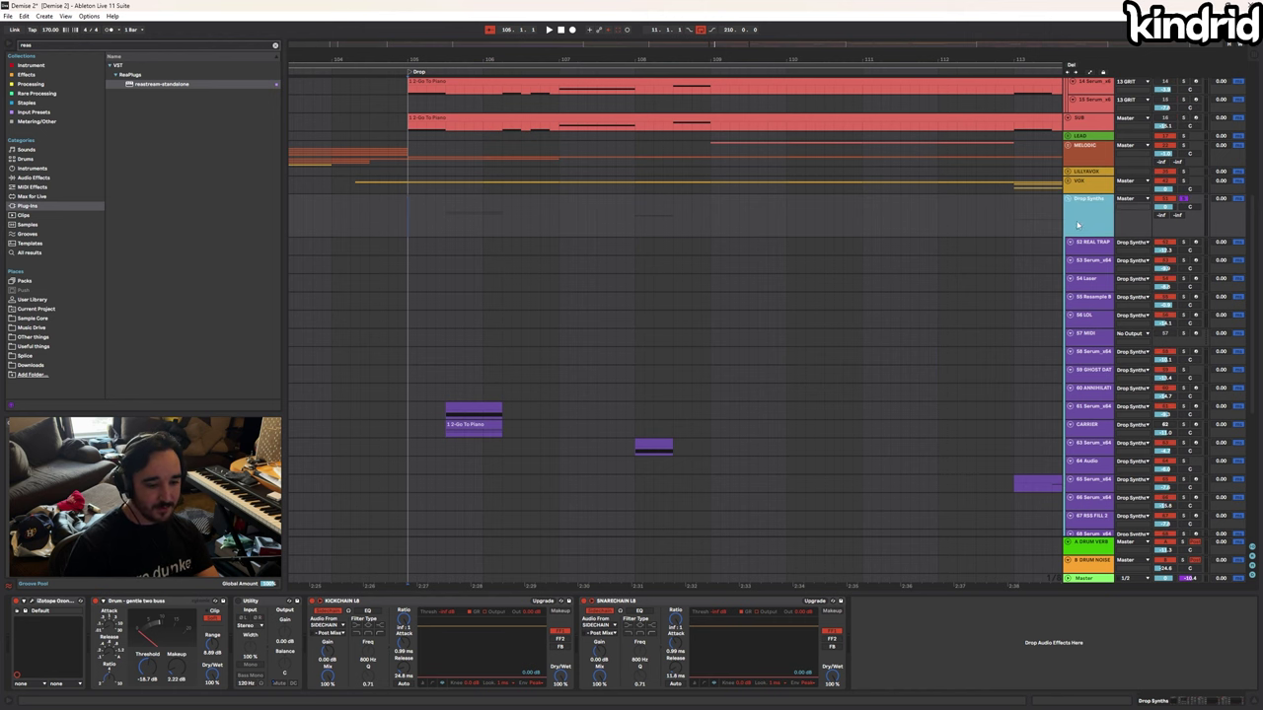
Solo and play the 61-Serum_x64 track in Drop Synths, with its vocoder effect chain in view
scroll(924, 287, down, 8)
scroll(569, 345, up, 6)
click(1136, 363)
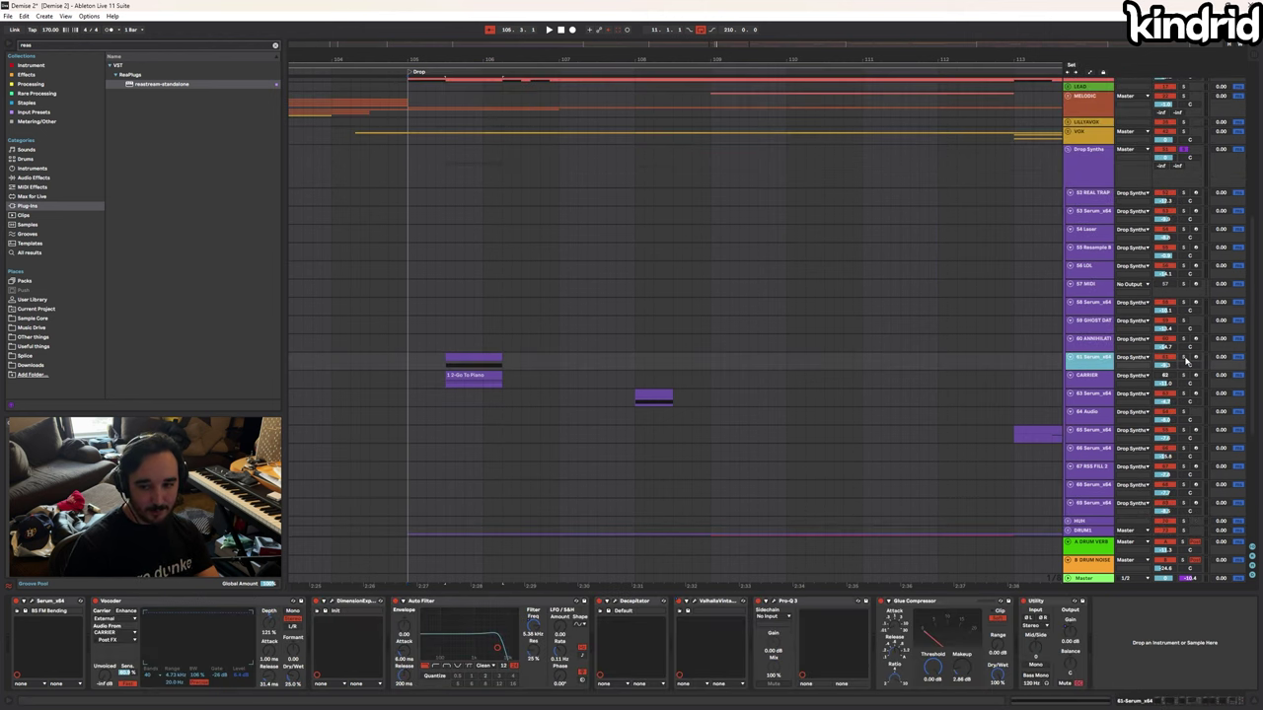
click(1185, 359)
click(1101, 358)
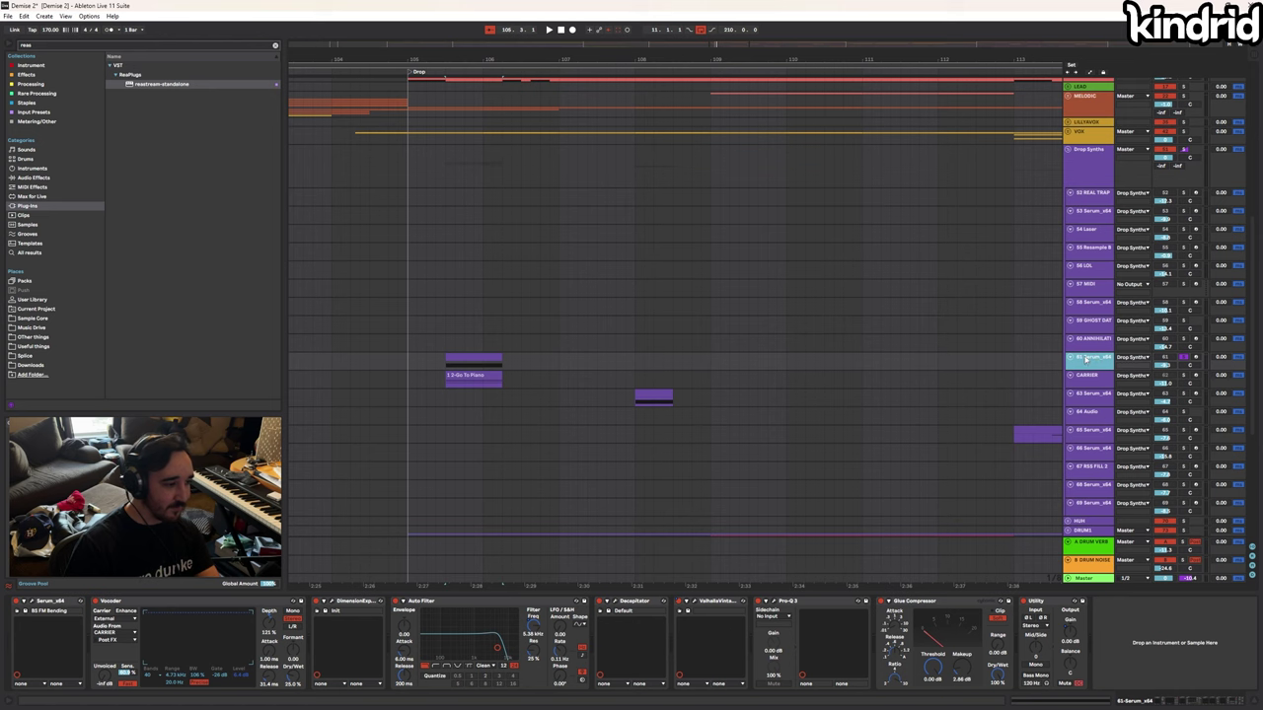
key(space)
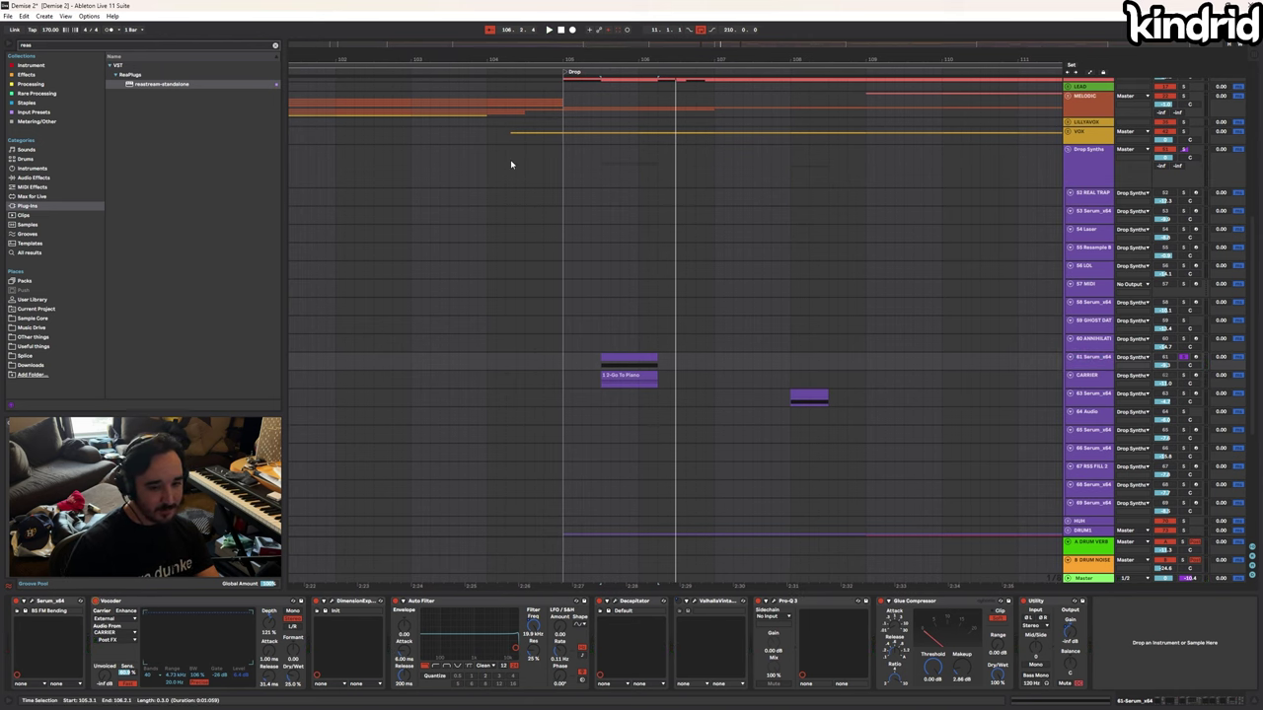
Solo and play the CARRIER track and the 63-Serum_x64 track in turn, viewing their devices
click(1090, 378)
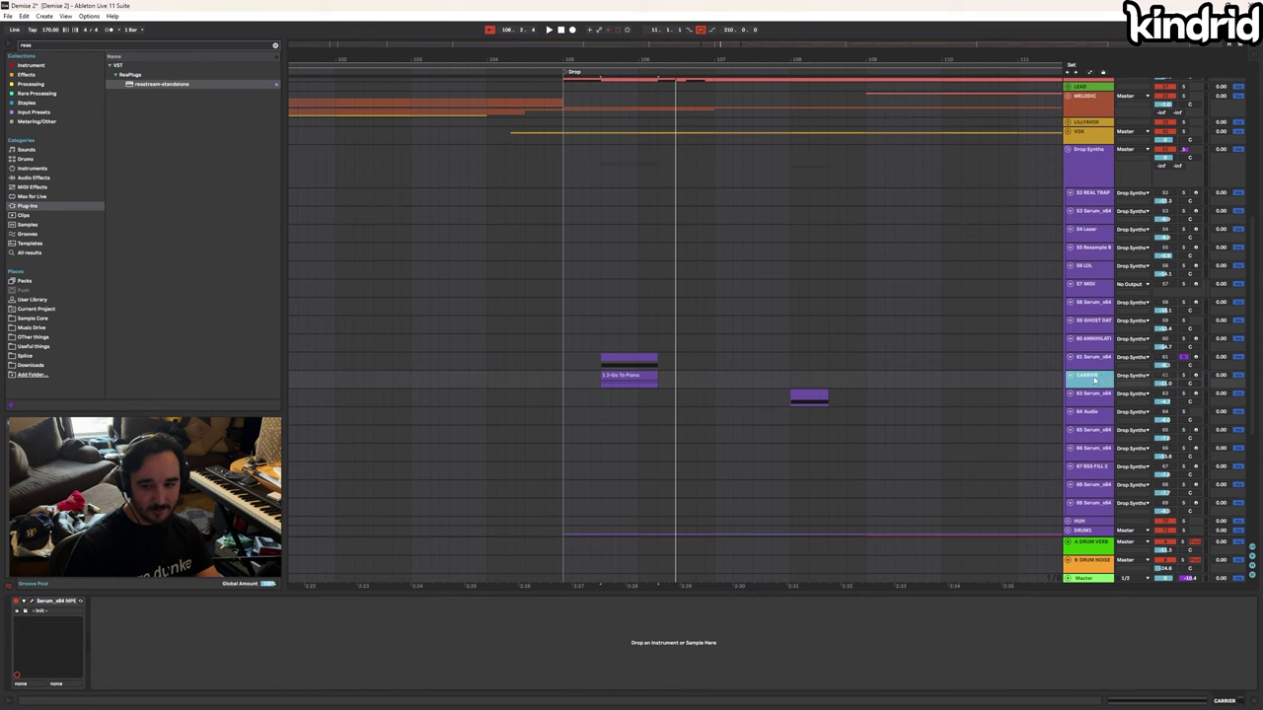
click(1184, 376)
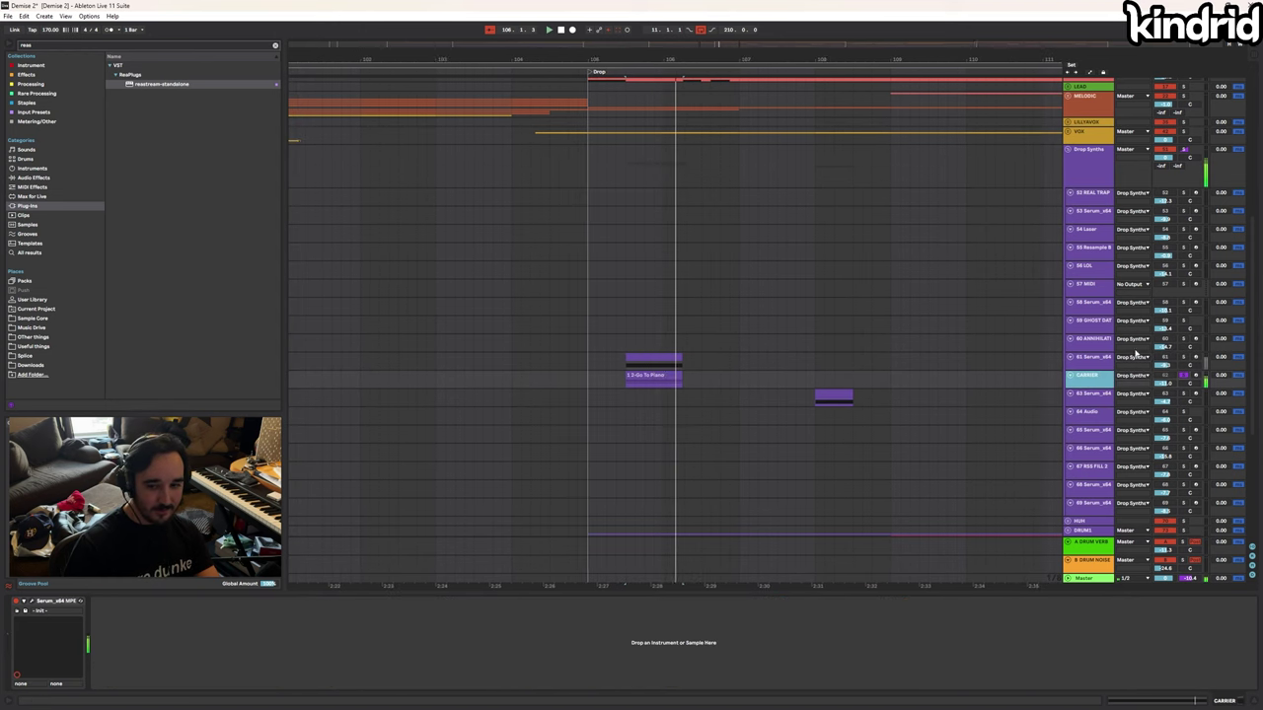
click(1149, 363)
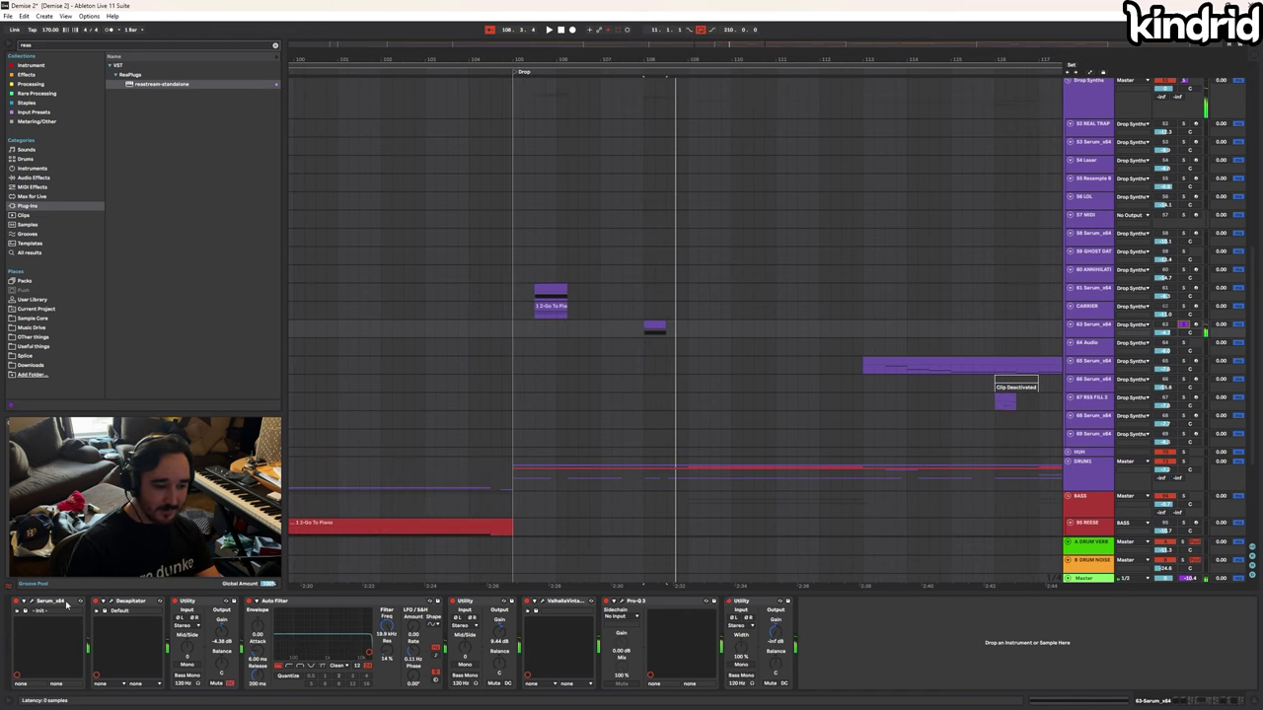
click(33, 602)
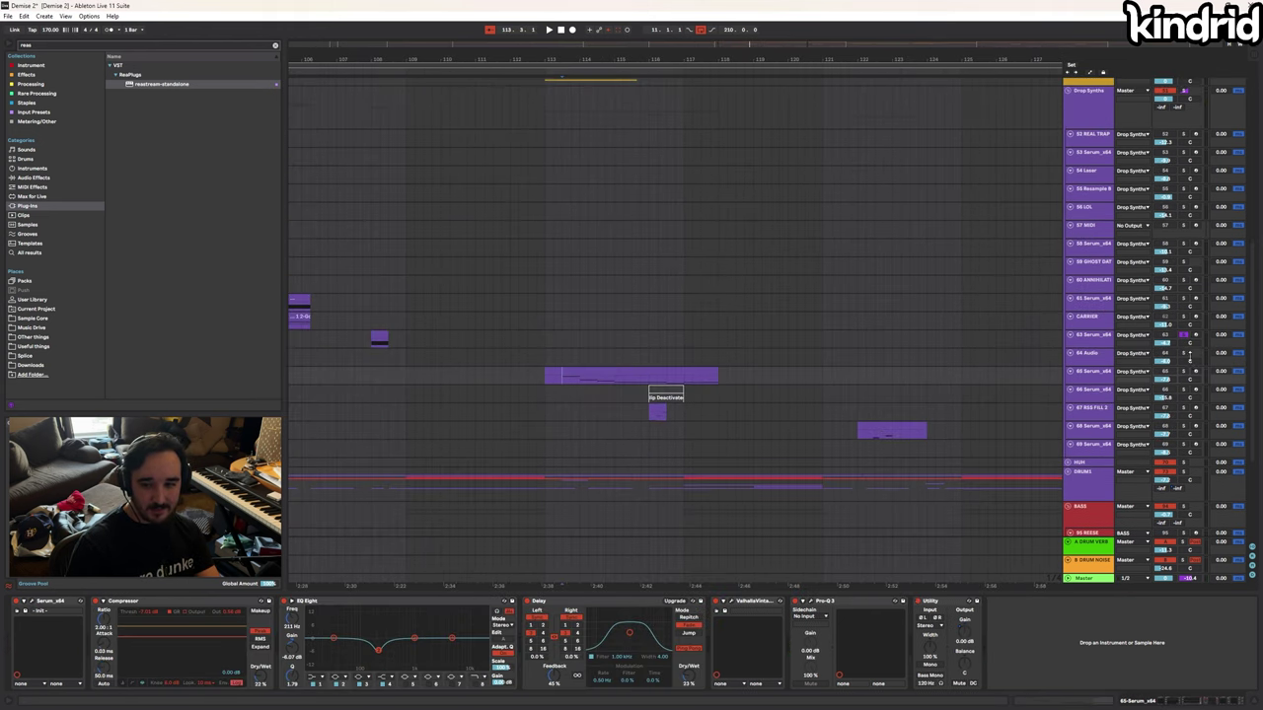
Solo and play the 65-Serum_x64 track, and deactivate the clip on the RES FILL 2 track
click(1188, 353)
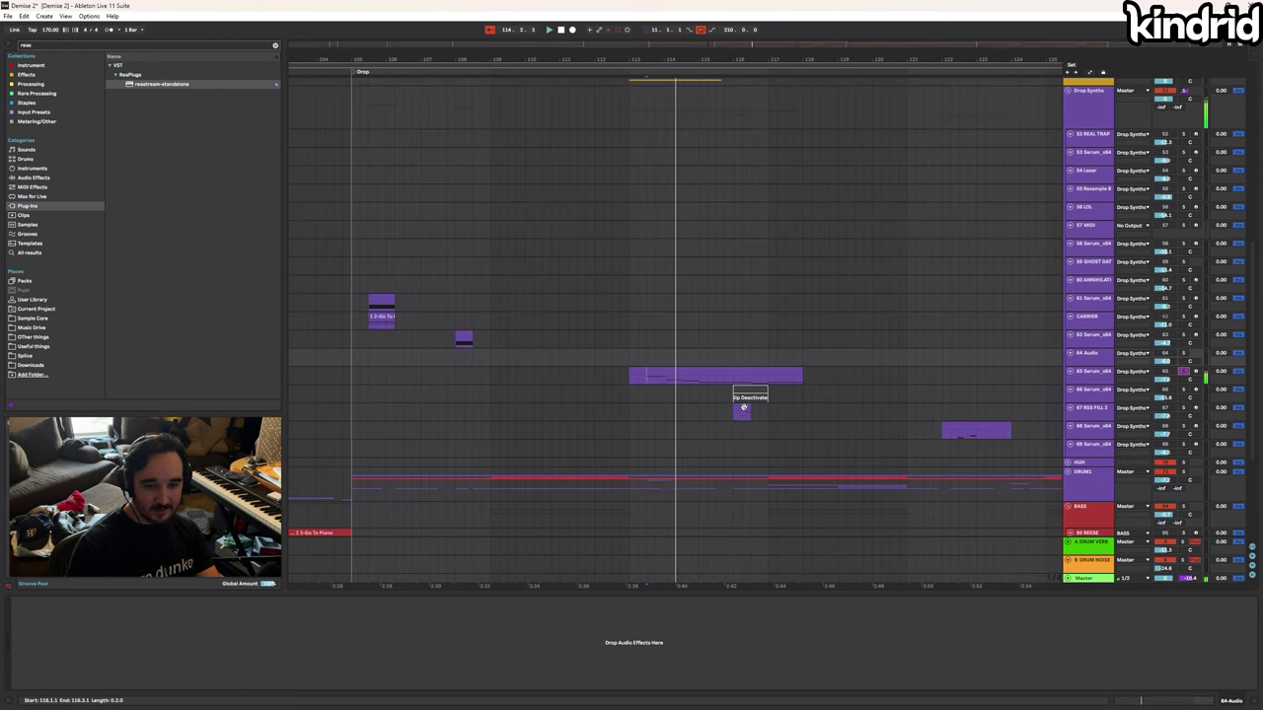
click(744, 407)
key(0)
View the 65-Serum_x64 track's effect chain and Serum patch during playback, and close the synth window
click(1095, 373)
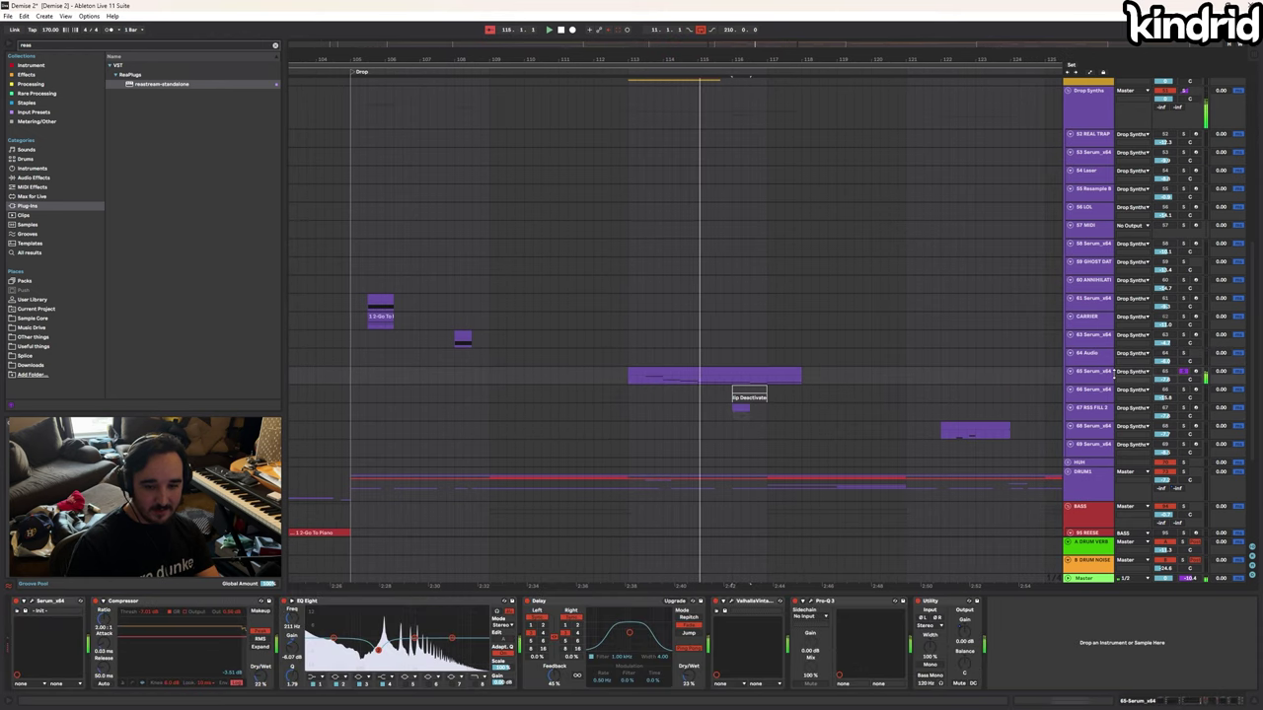
click(32, 602)
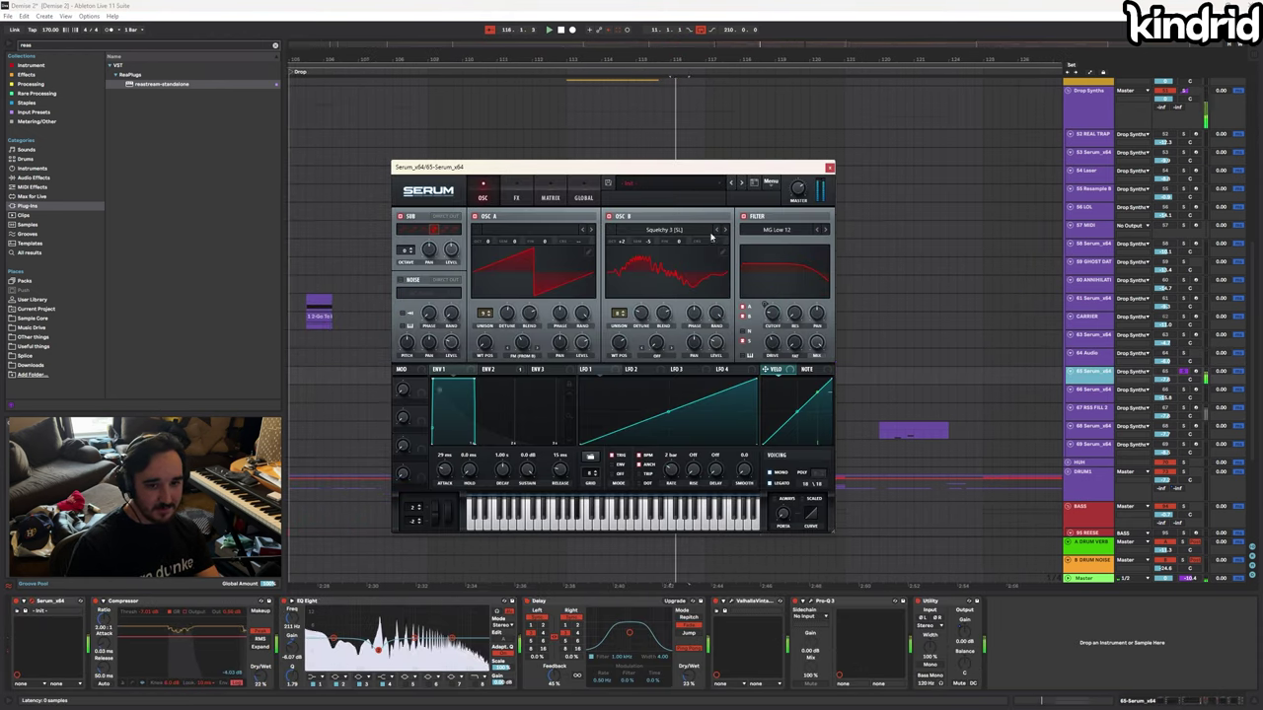
key(space)
click(830, 168)
Solo the 67 RSS FILL 2 track and view its Serum patch during playback, closing the synth window when done
click(656, 410)
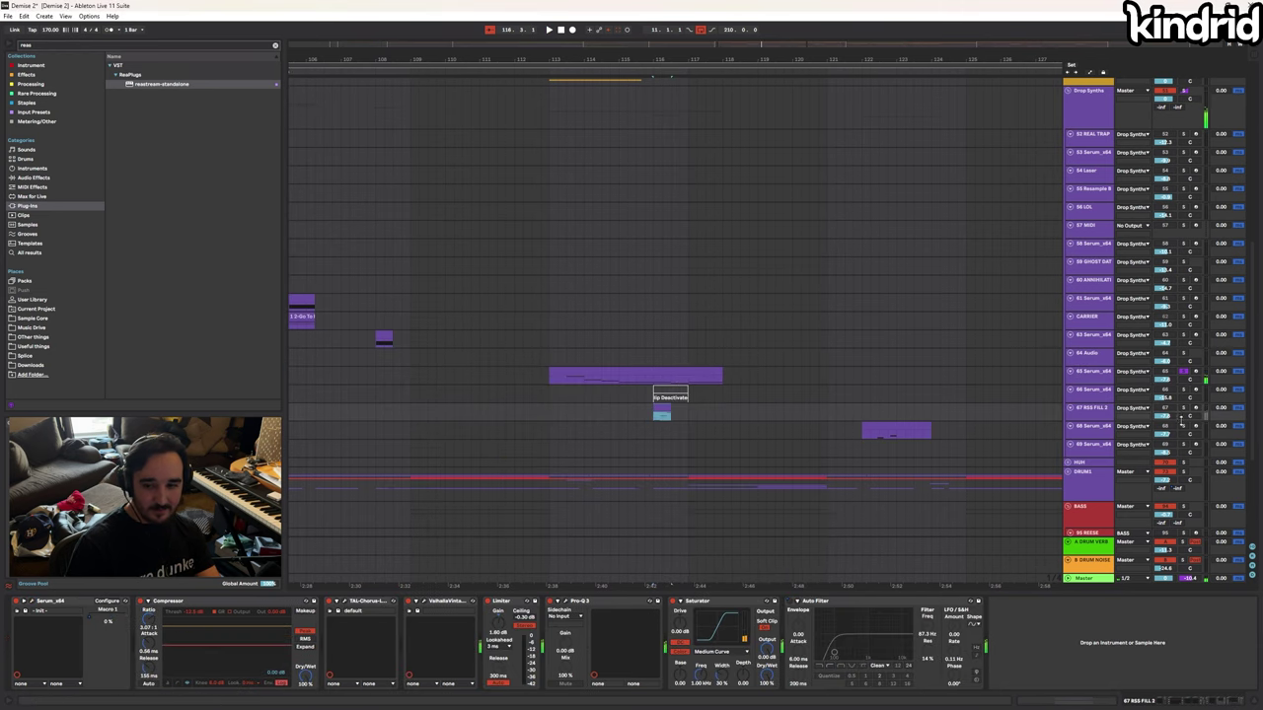
click(1184, 409)
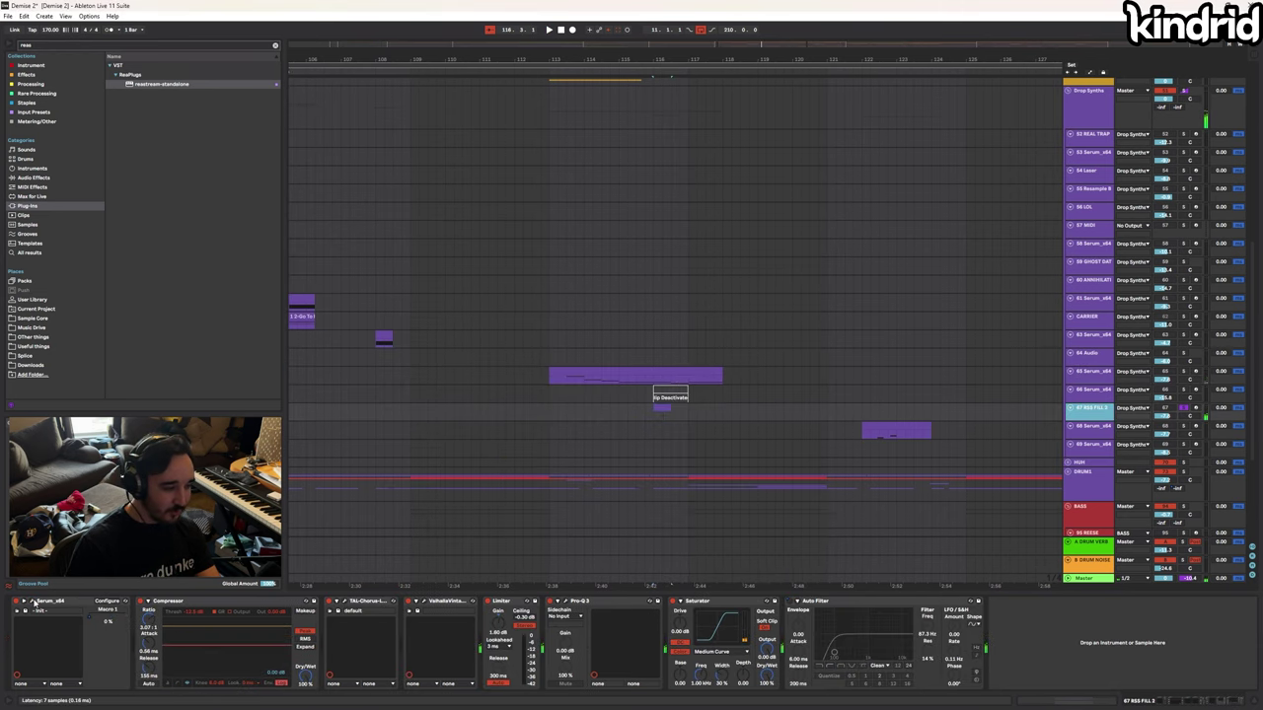
key(ctrl+alt+p)
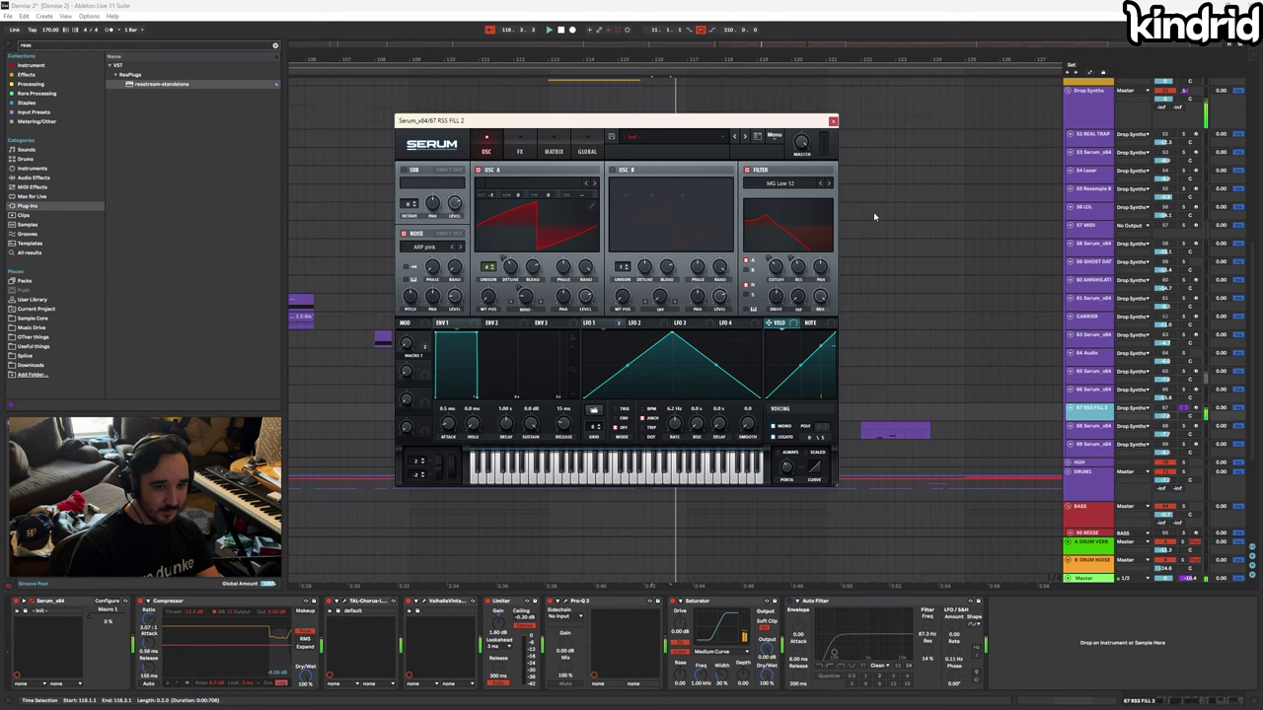
key(ctrl+alt+p)
Unfold the BASS group, solo it and play the drop from the first Standard Kindrid Piano clip
scroll(704, 325, down, 5)
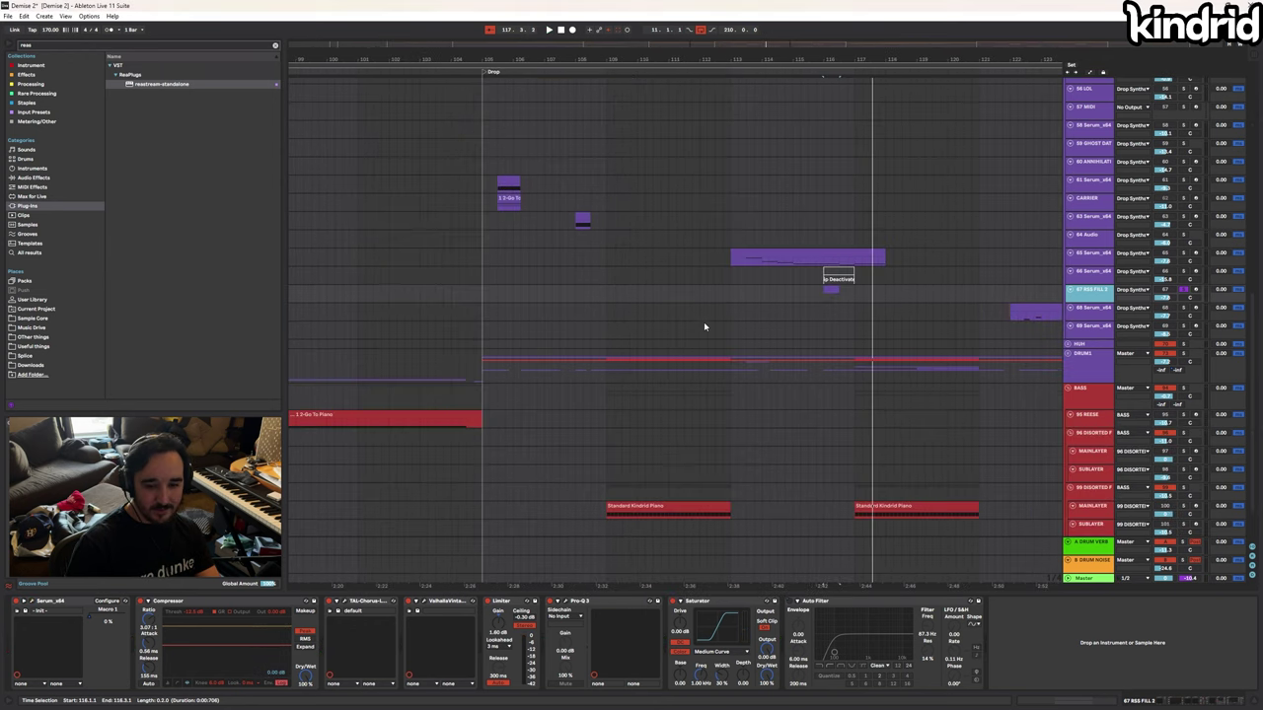
click(1074, 395)
scroll(927, 364, down, 3)
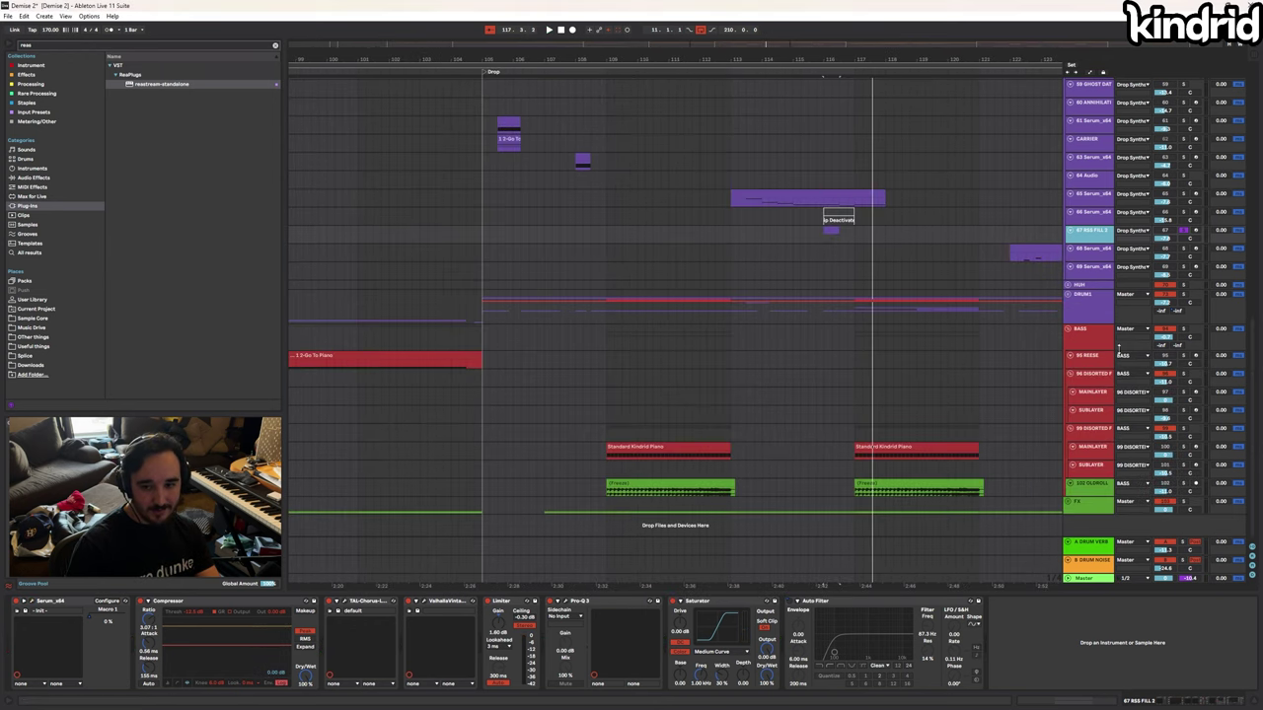
click(648, 447)
click(1182, 328)
key(space)
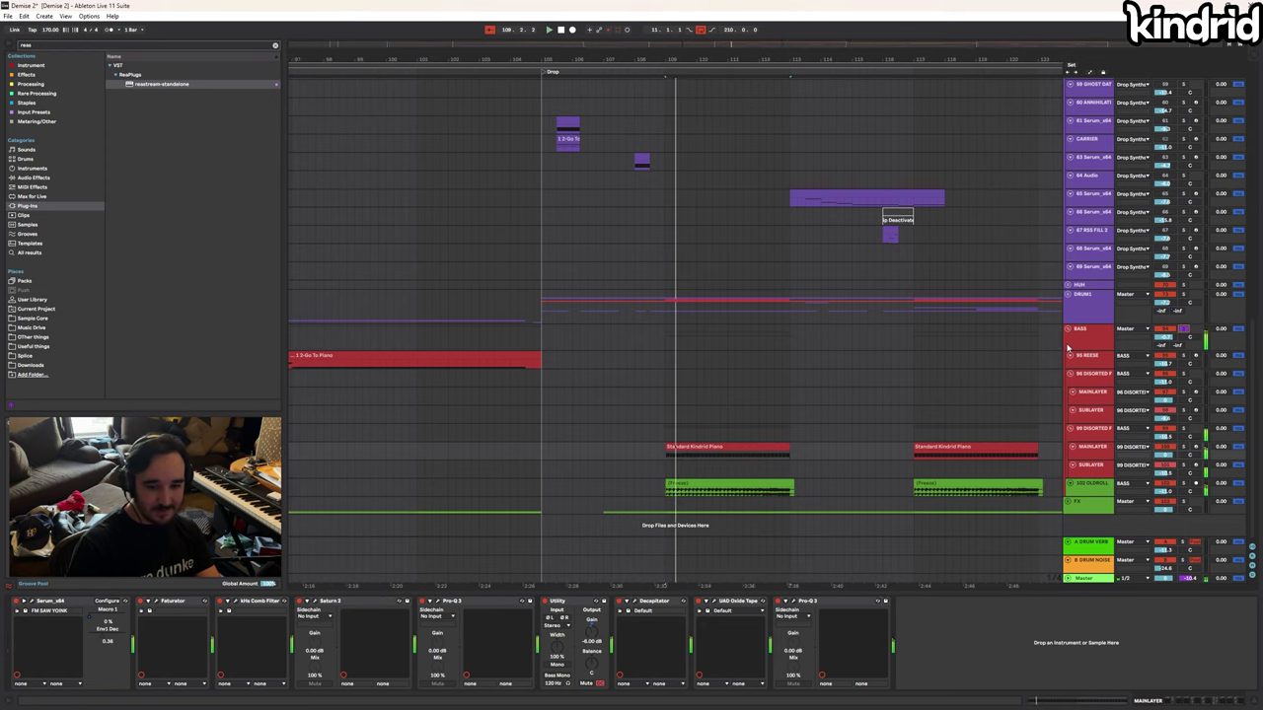
View the BASS group's effect chain with ShaperBox 3, sidechain and FILTERS rack during playback, and stop playback
click(1089, 342)
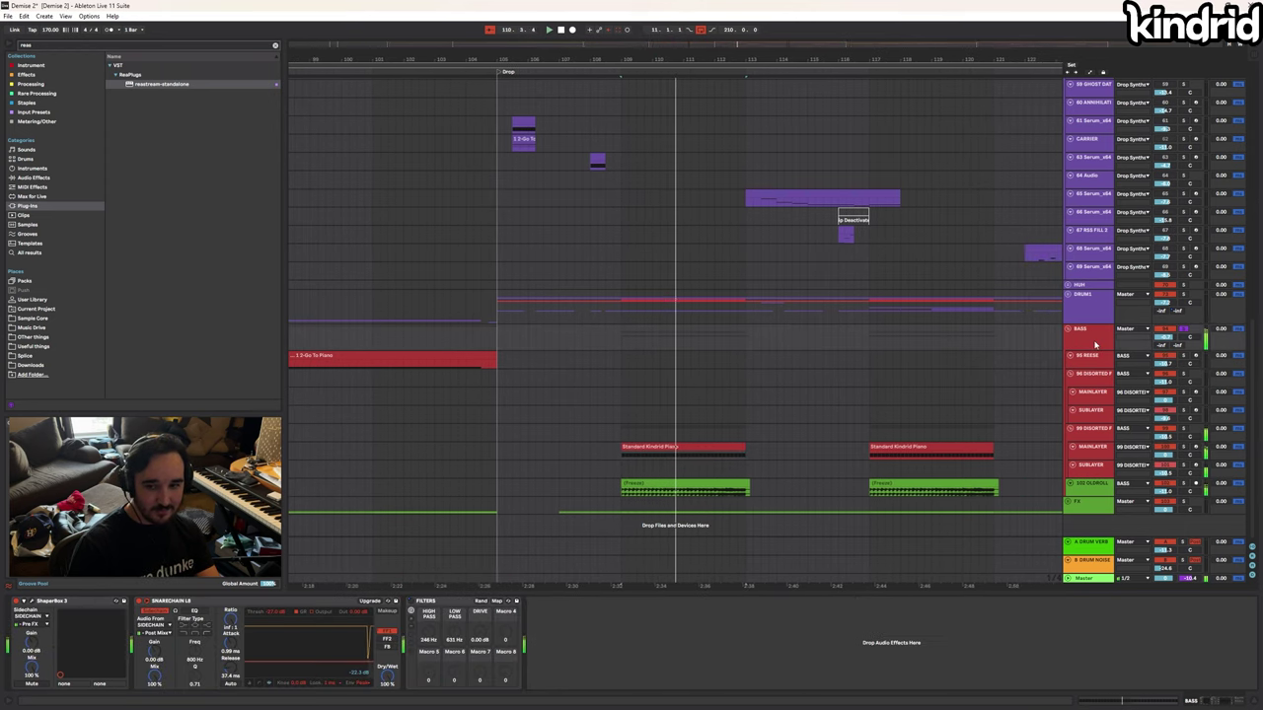
click(1094, 343)
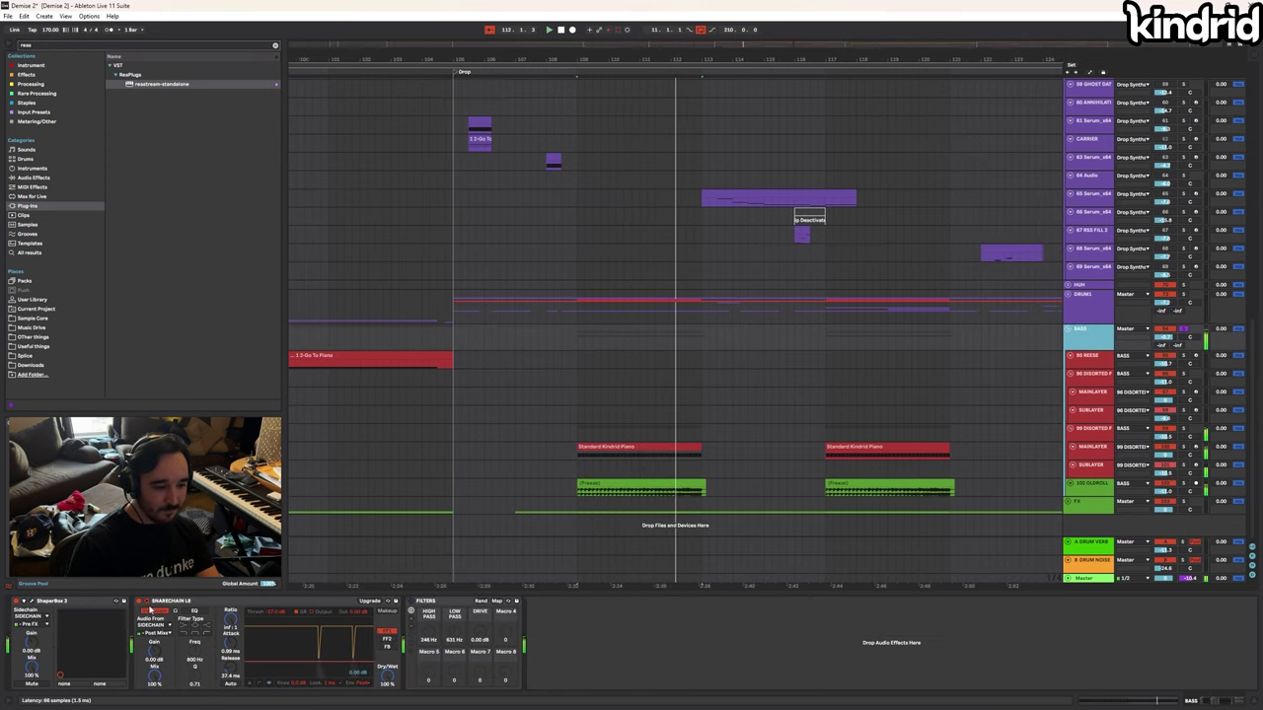
key(space)
Solo and play the frozen clip on the 102 OLDROLL track, and enlarge the track to show its waveform
click(575, 433)
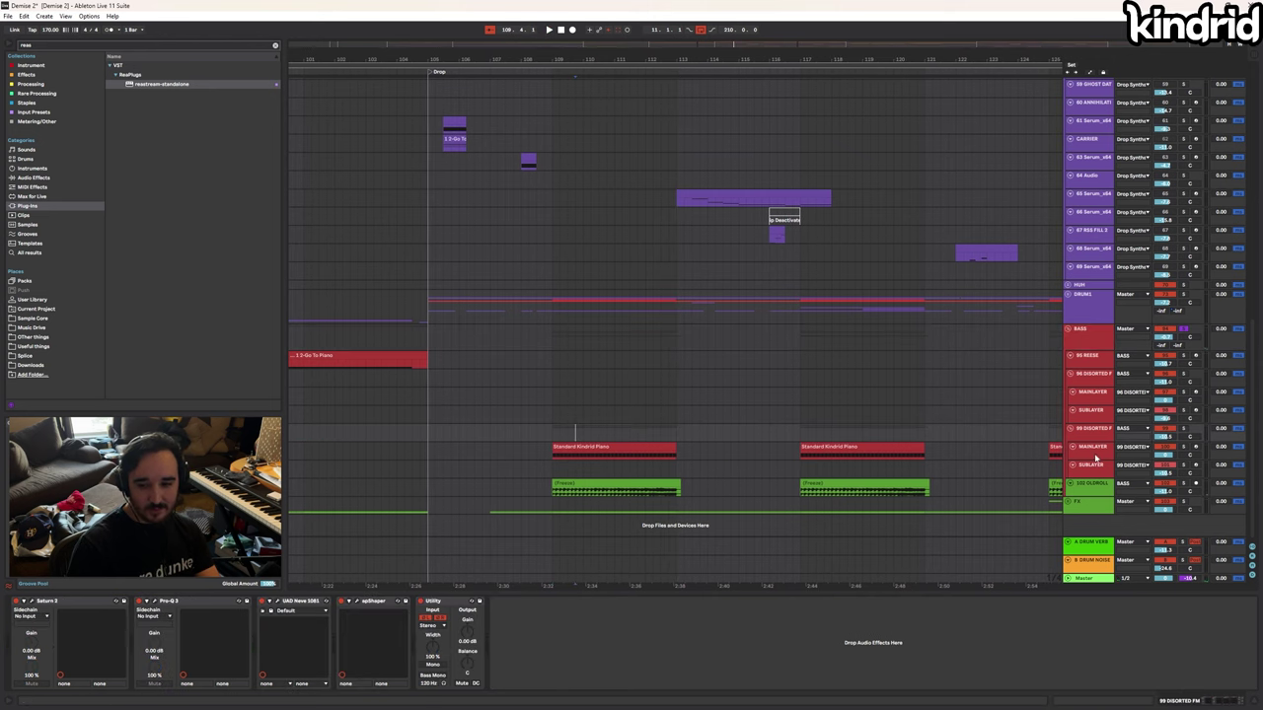
click(1086, 493)
click(1185, 484)
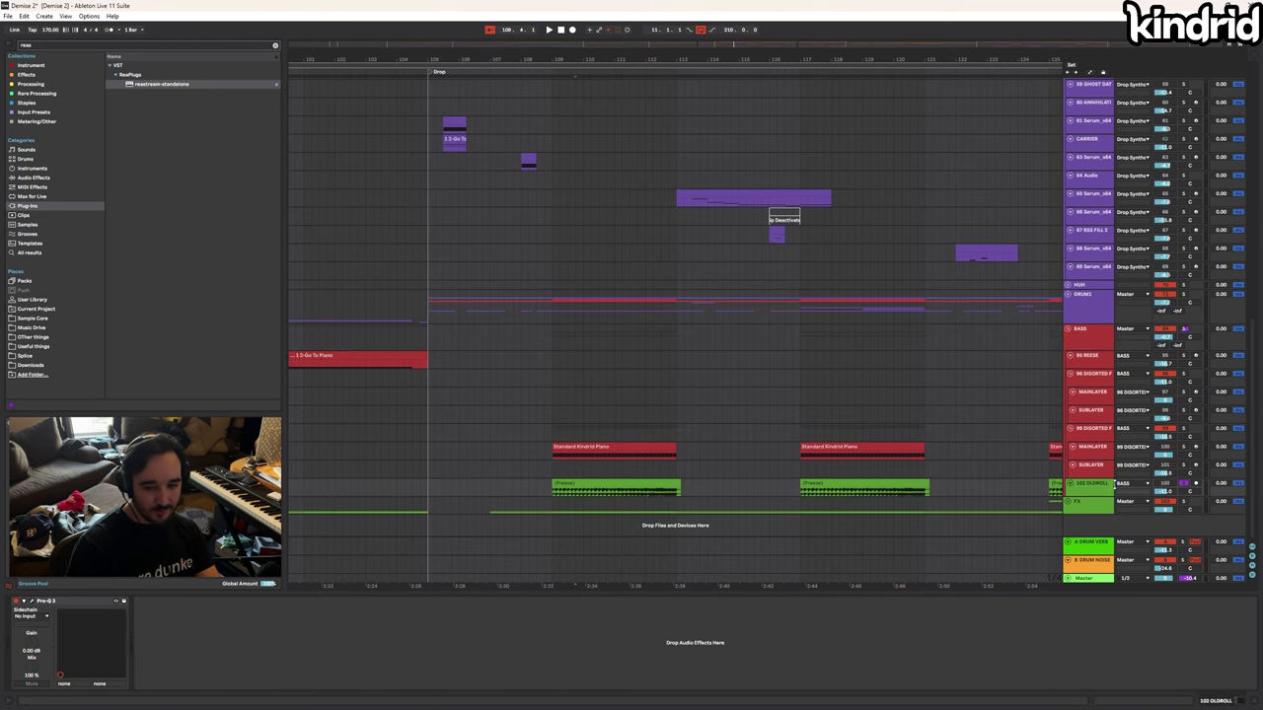
click(1092, 487)
click(574, 485)
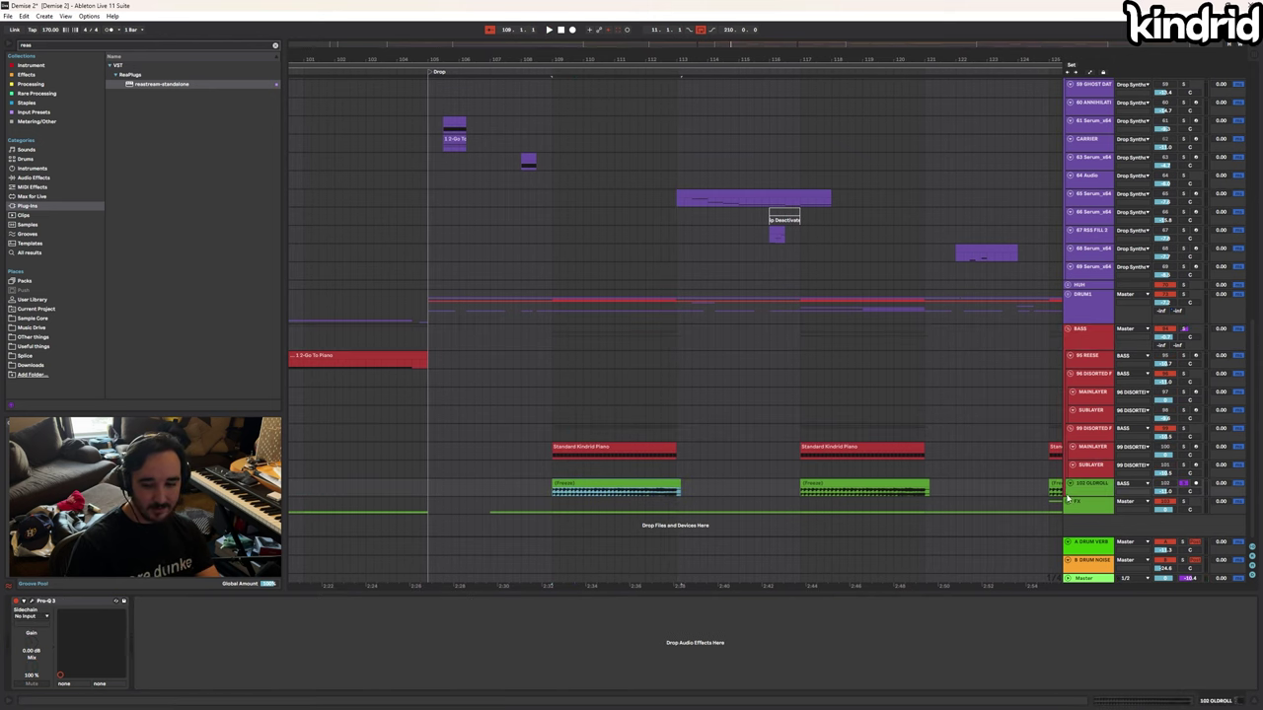
key(space)
click(1088, 493)
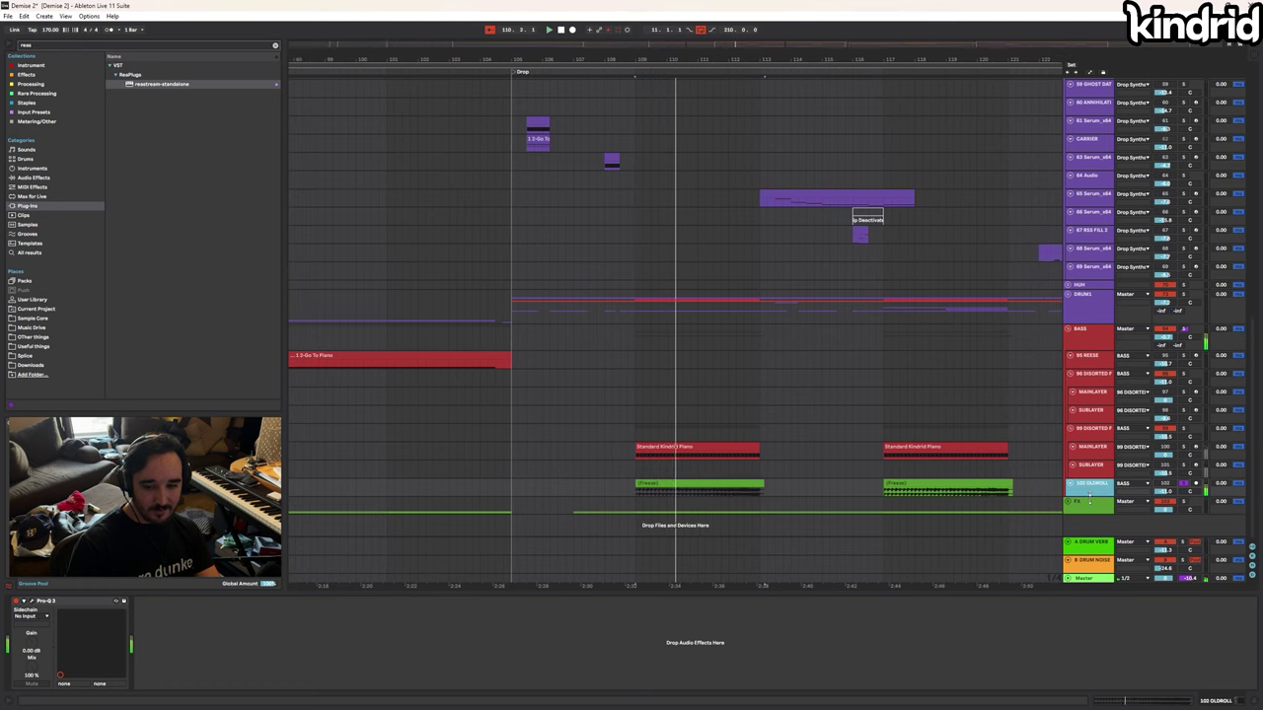
alt+scroll(1088, 495, up, 4)
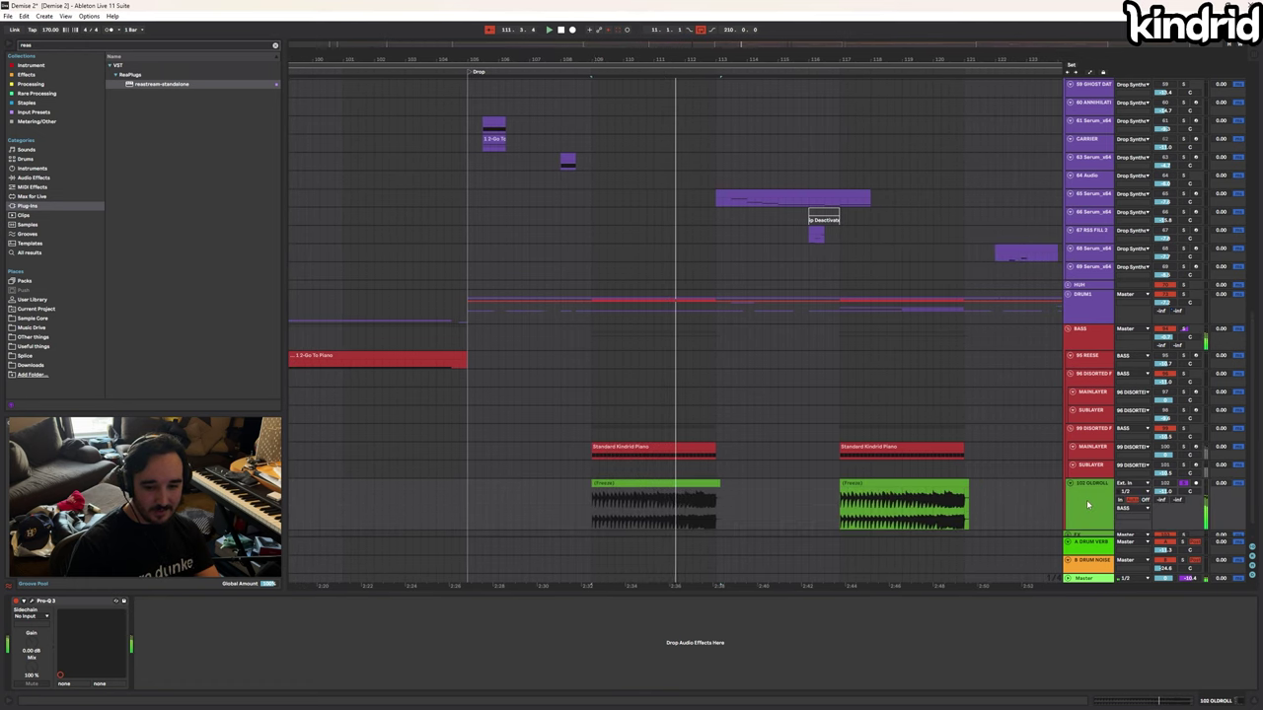
Open the OLDROLL track's Pro-Q 3 and examine its EQ curve and narrow low-frequency cut, with playback
key(space)
click(32, 601)
drag(604, 288, 539, 228)
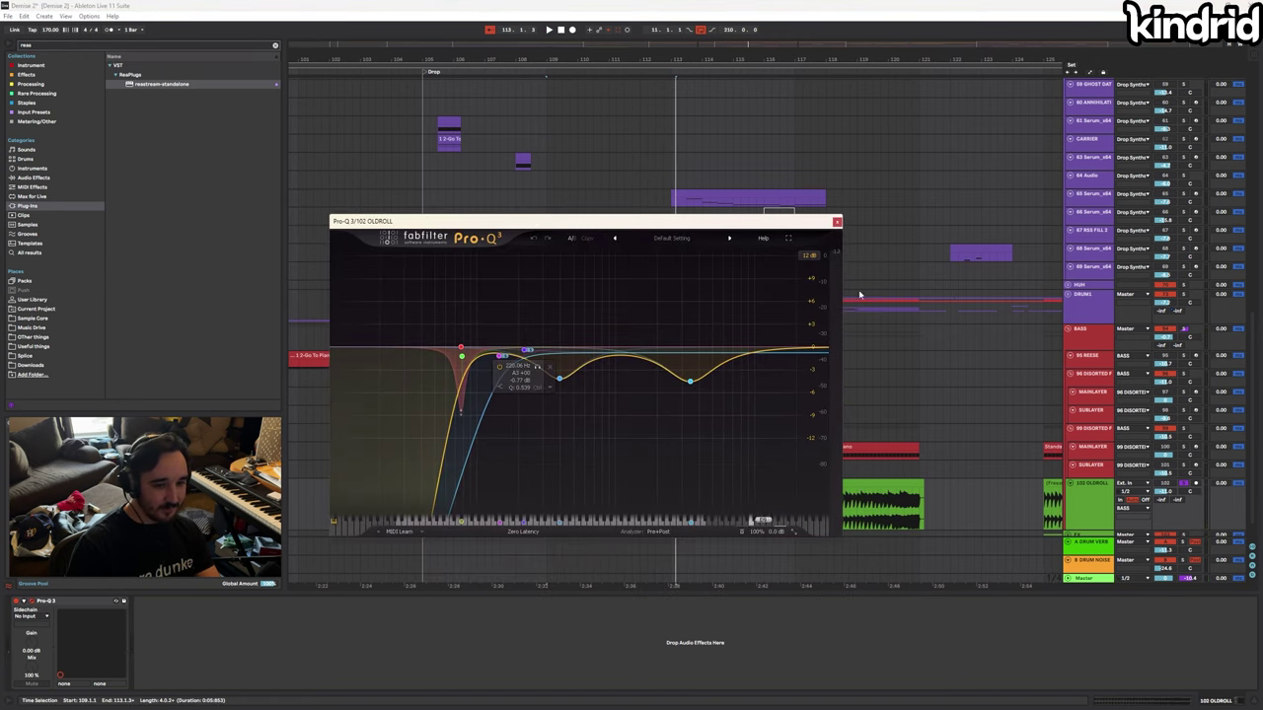
key(space)
click(460, 345)
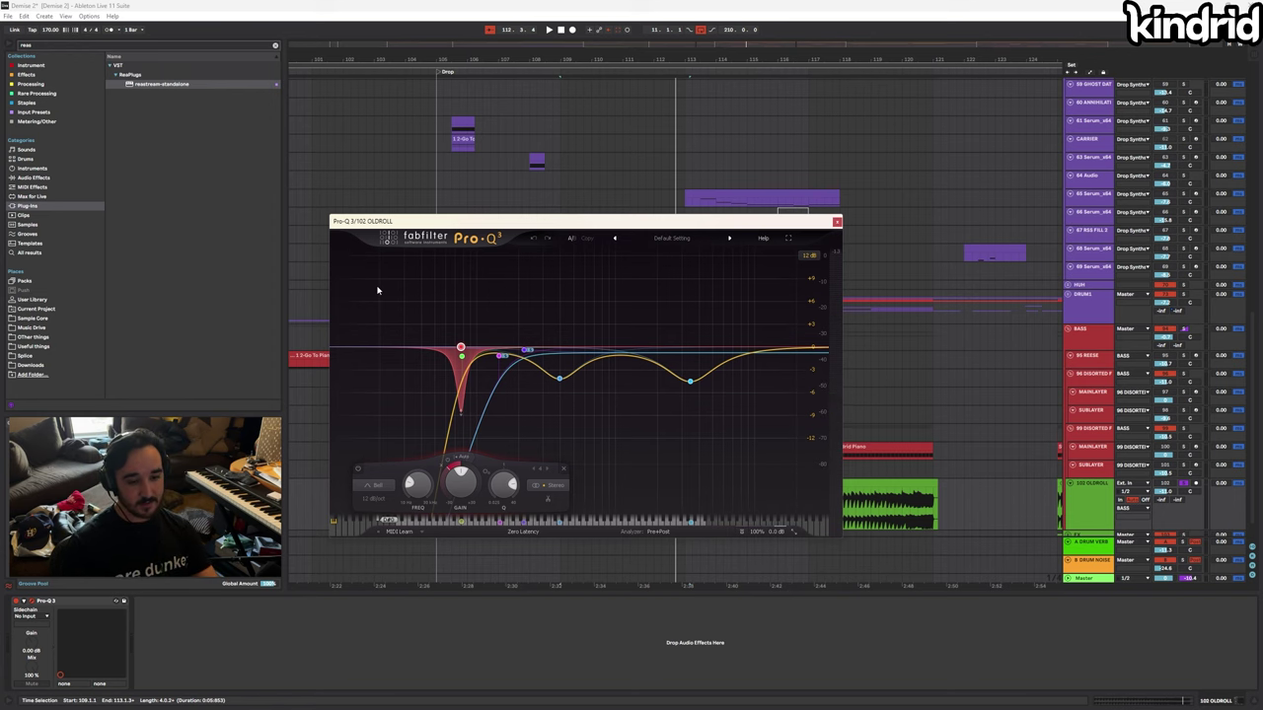
Try a narrow low-end bell boost of about 11 dB in a Pro-Q 3 on the BASS group, and remove the band
click(1202, 334)
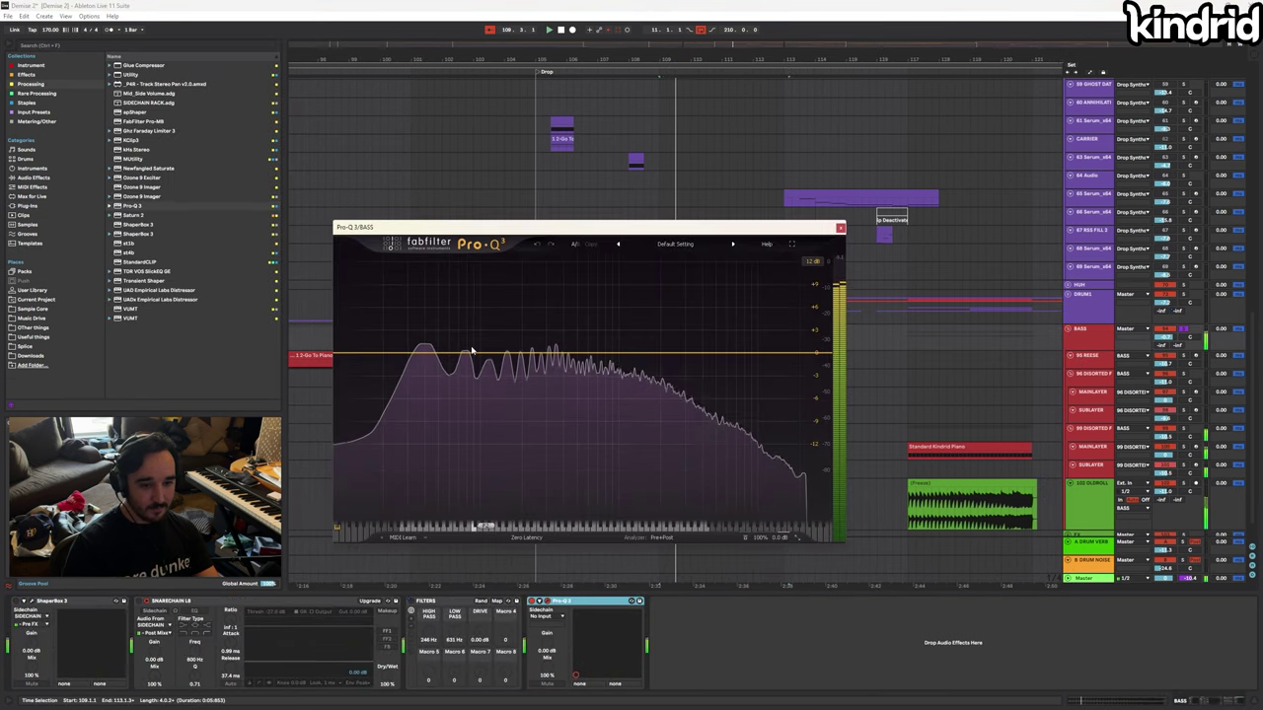
drag(460, 355, 467, 269)
scroll(466, 275, up, 6)
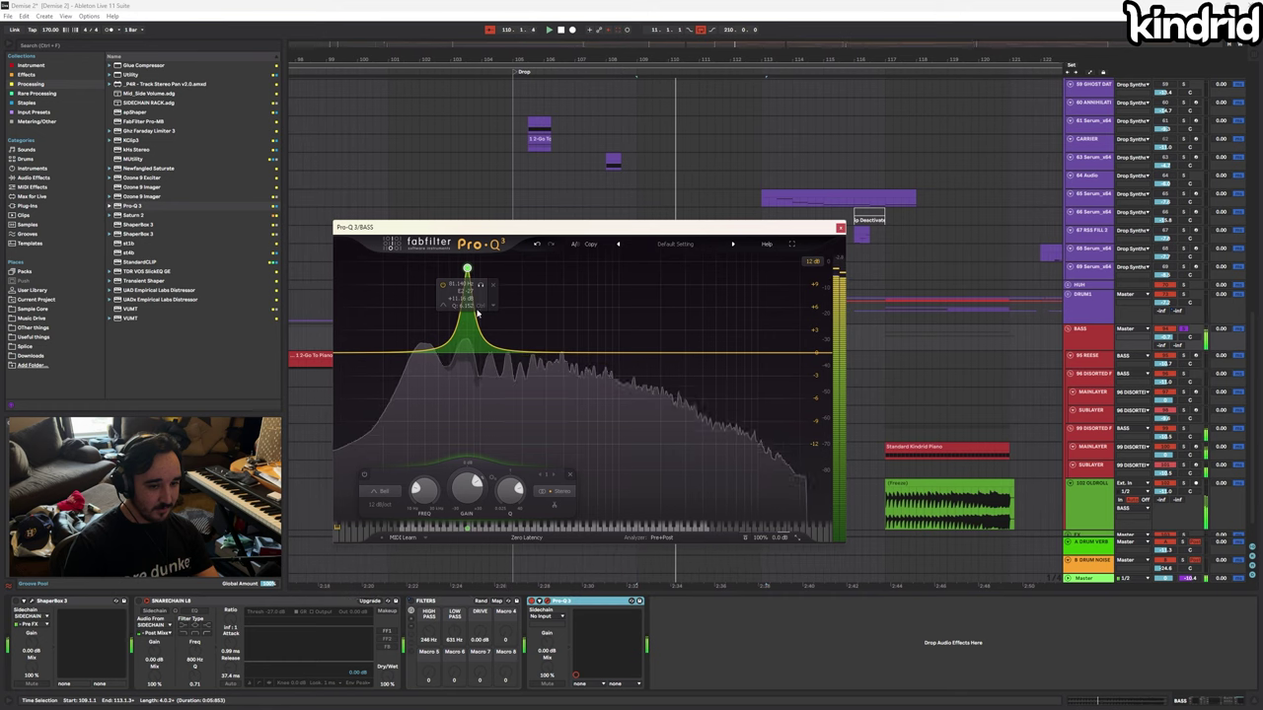
click(570, 475)
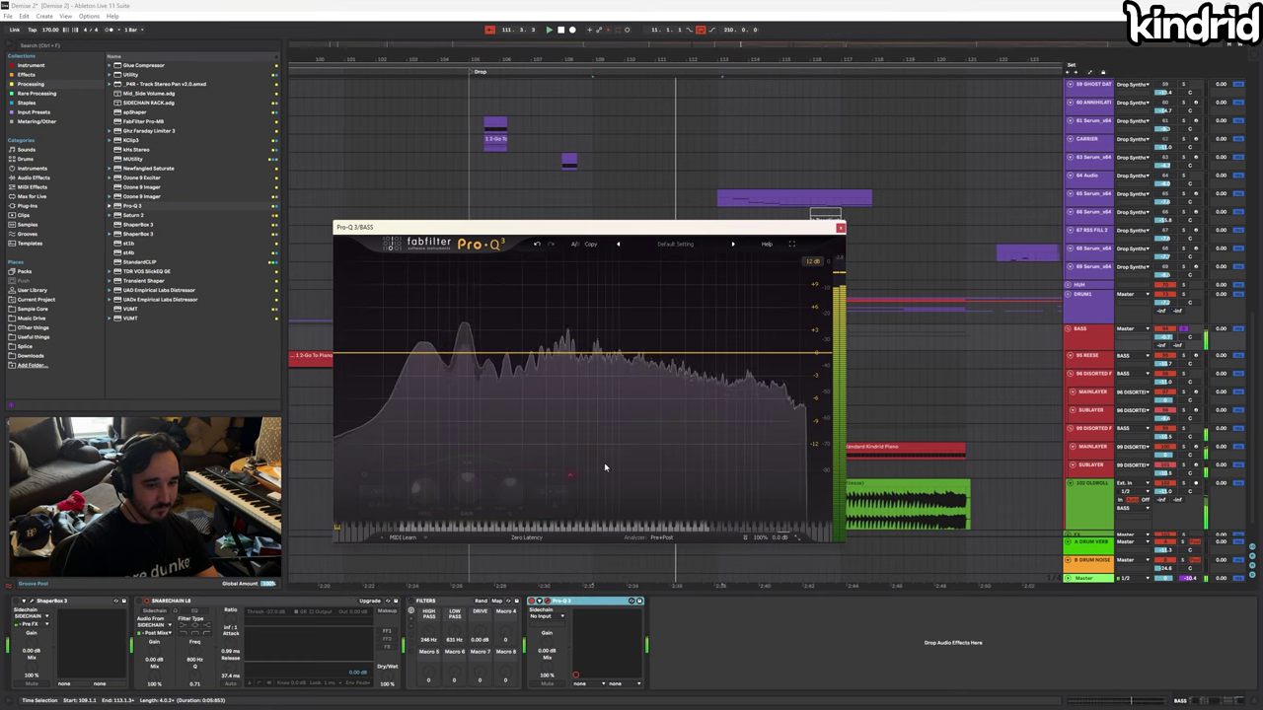
Play the BASS group with its Pro-Q 3 spectrum in view, close it, and replay OLDROLL with its EQ curve shown
click(575, 602)
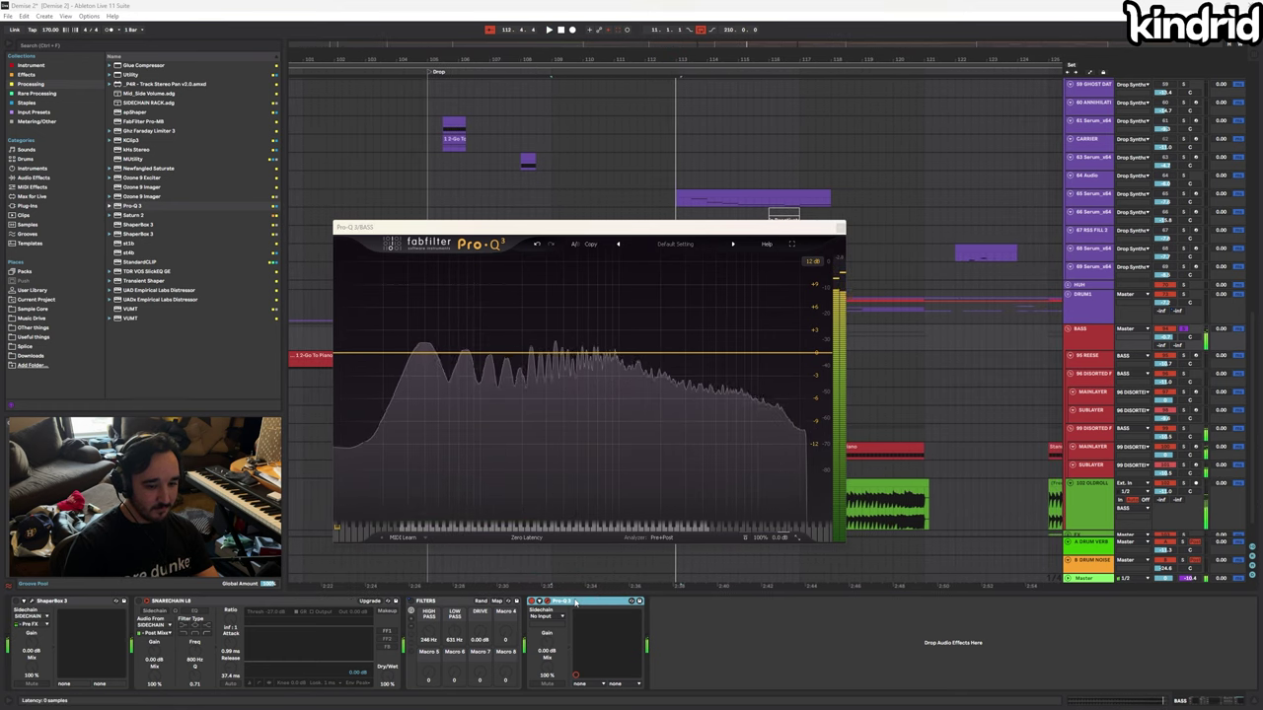
key(space)
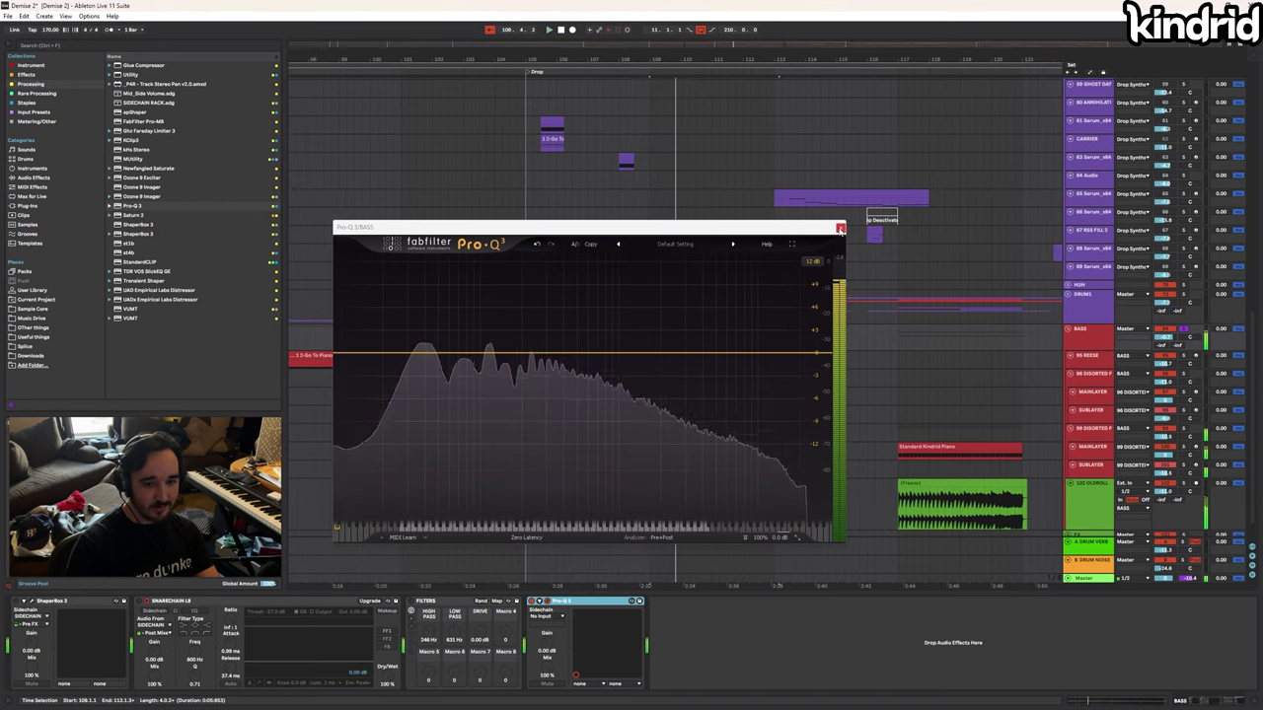
click(839, 227)
click(953, 491)
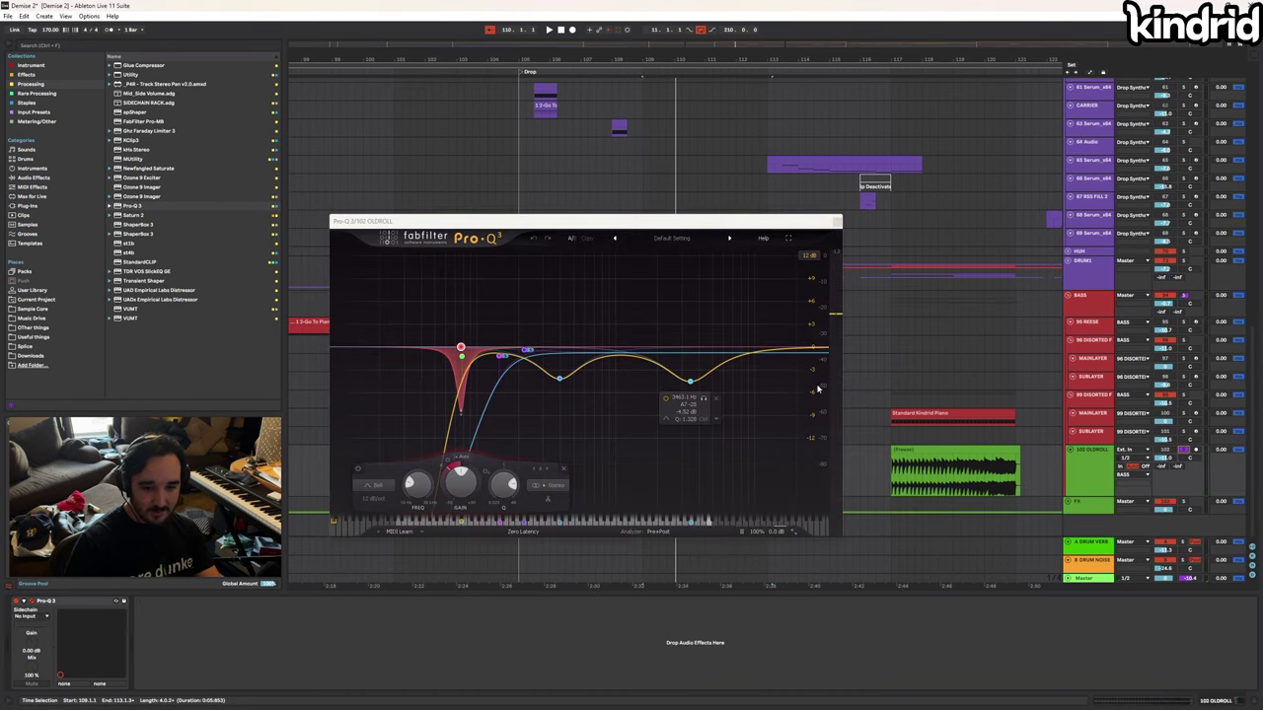
key(space)
key(space)
Solo the MAINLAYER track inside the 99 DISTORTED group and view its device chain
click(1092, 376)
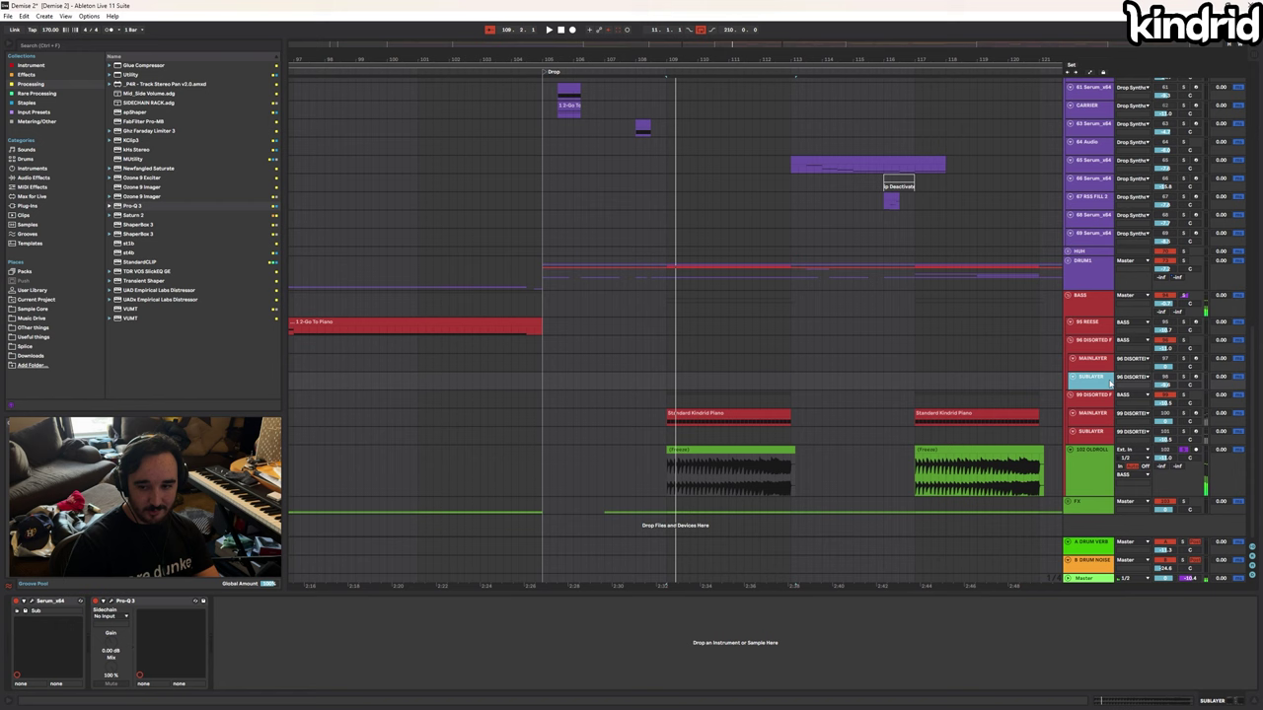
click(1093, 413)
click(1183, 413)
click(1088, 423)
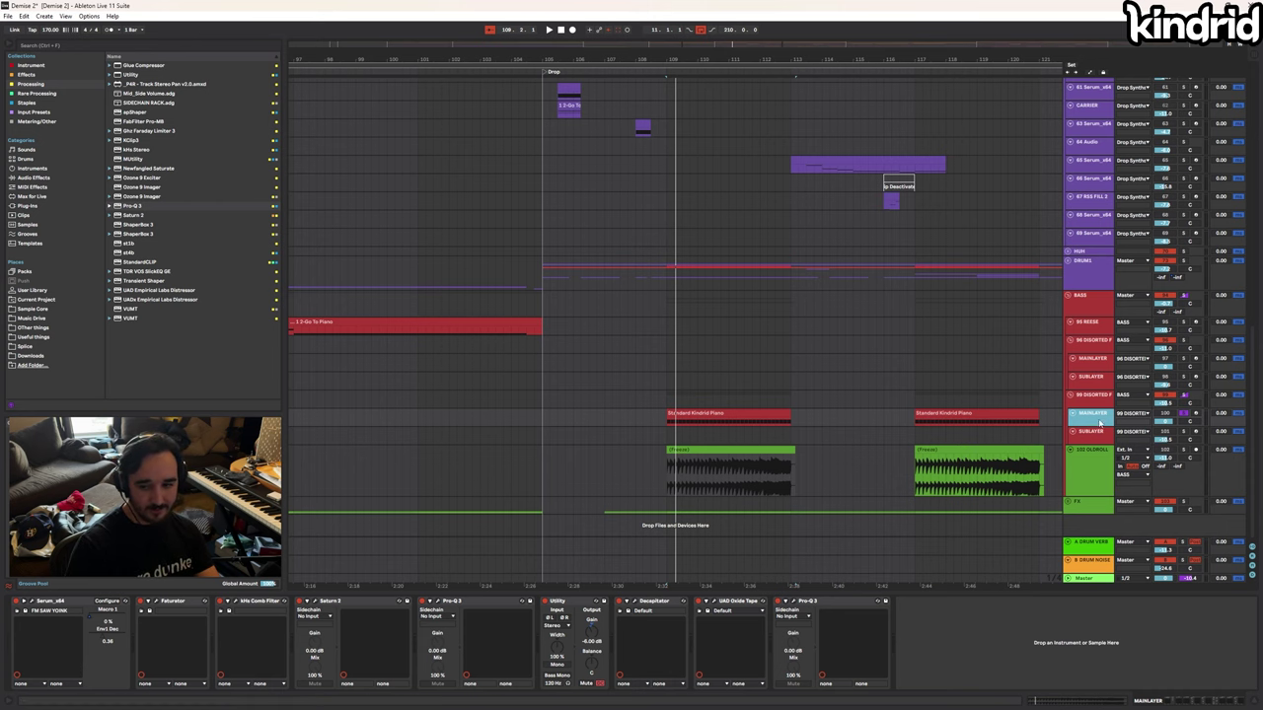
Solo and play the SUBLAYER track below MAINLAYER, with its Serum Sub patch open
click(1101, 449)
click(1099, 432)
click(1099, 421)
click(1100, 434)
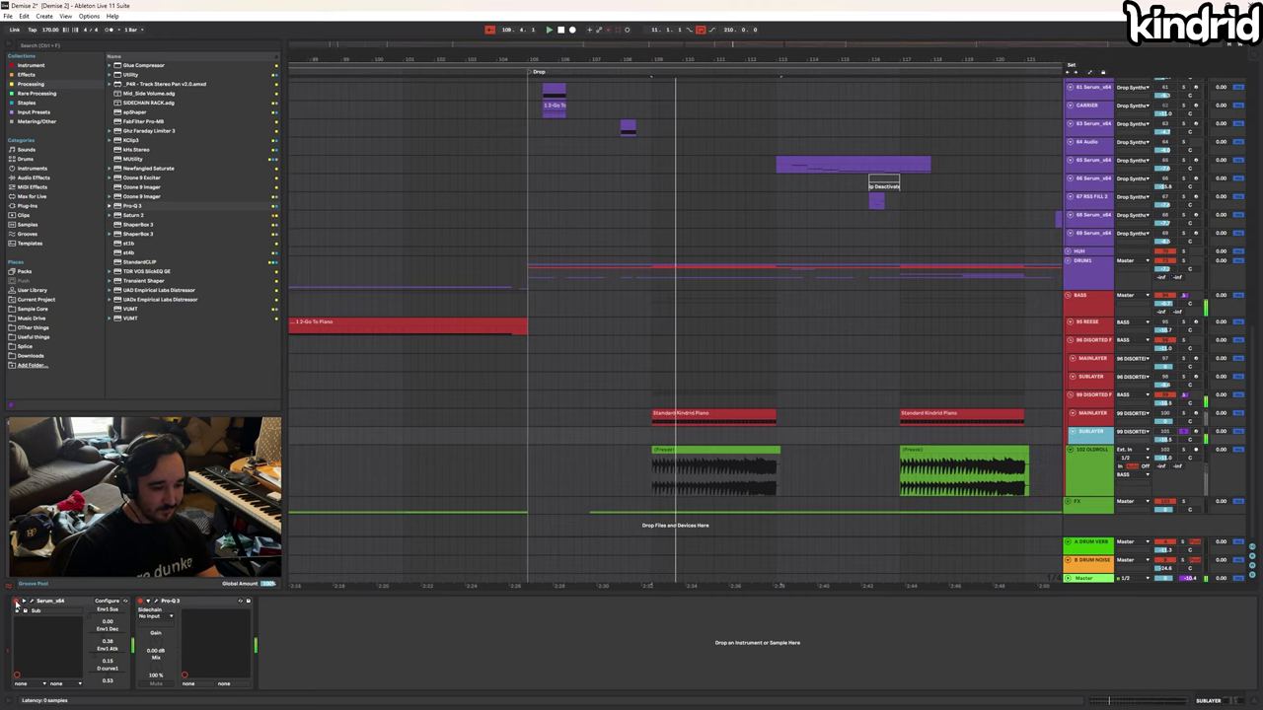
key(ctrl+alt+p)
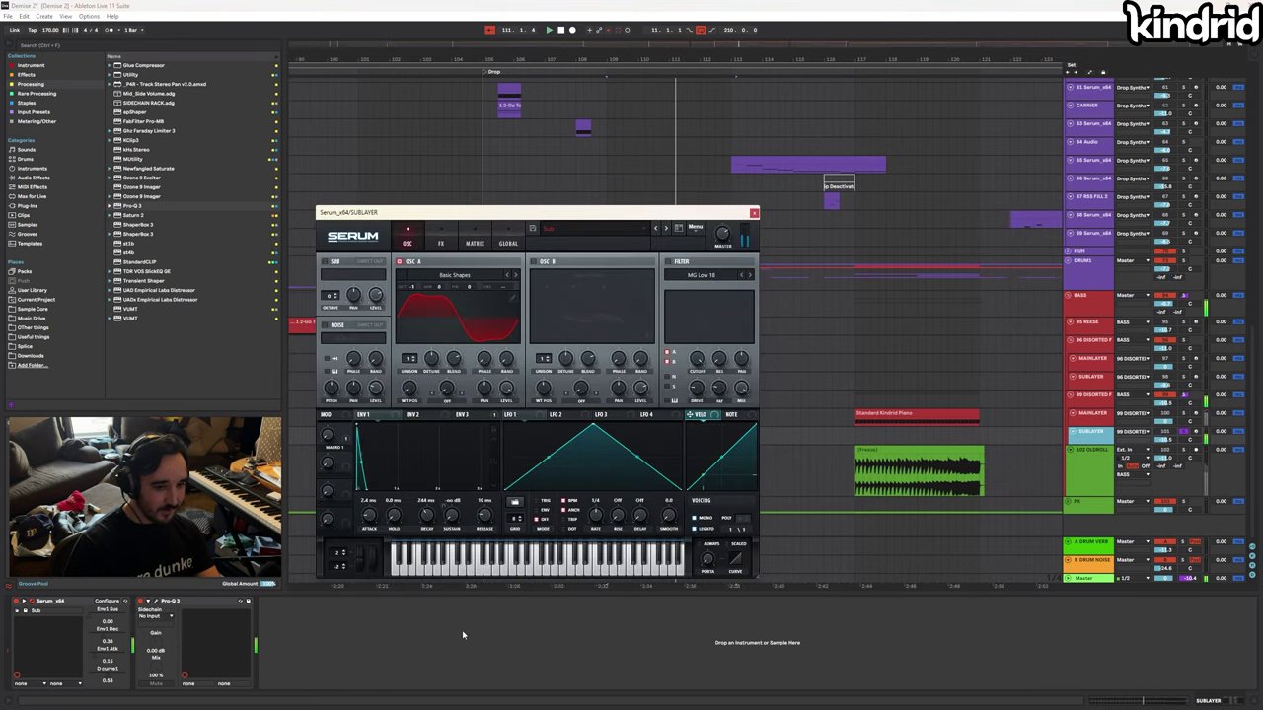
Examine Env 3 and the modulation matrix in the SUBLAYER Serum during playback, and return to the oscillators and Env 1
click(463, 415)
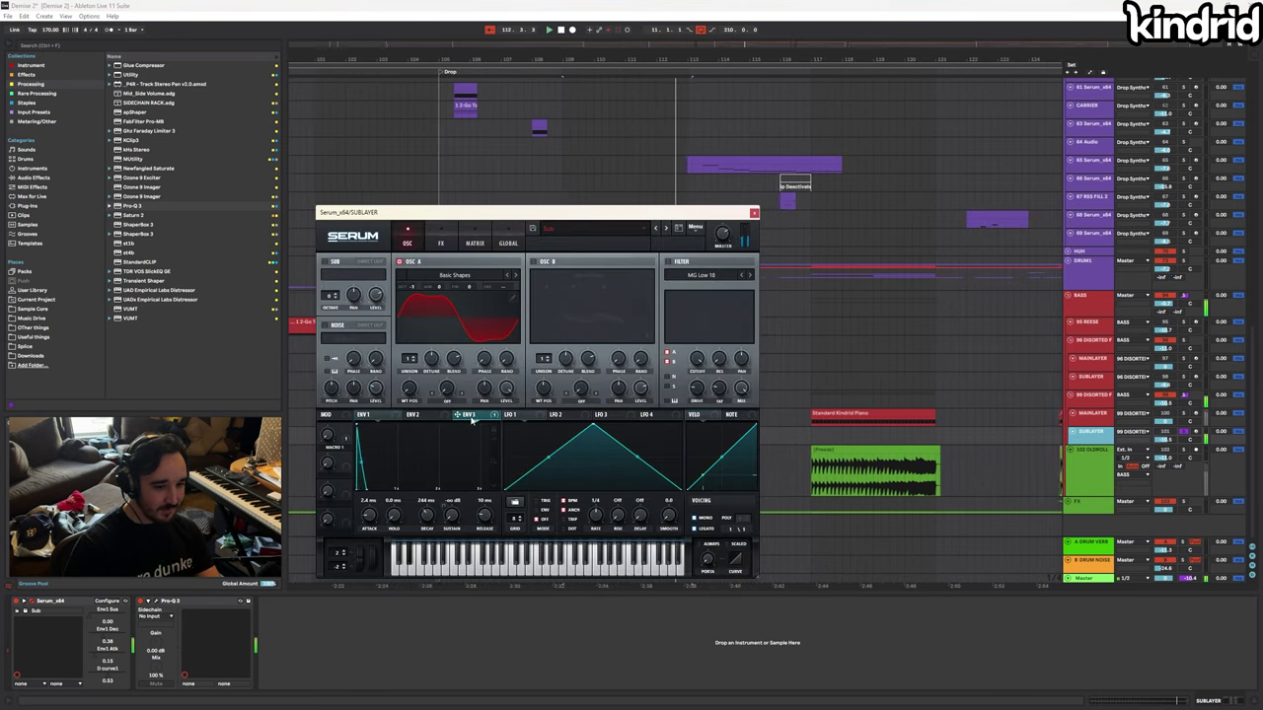
click(474, 230)
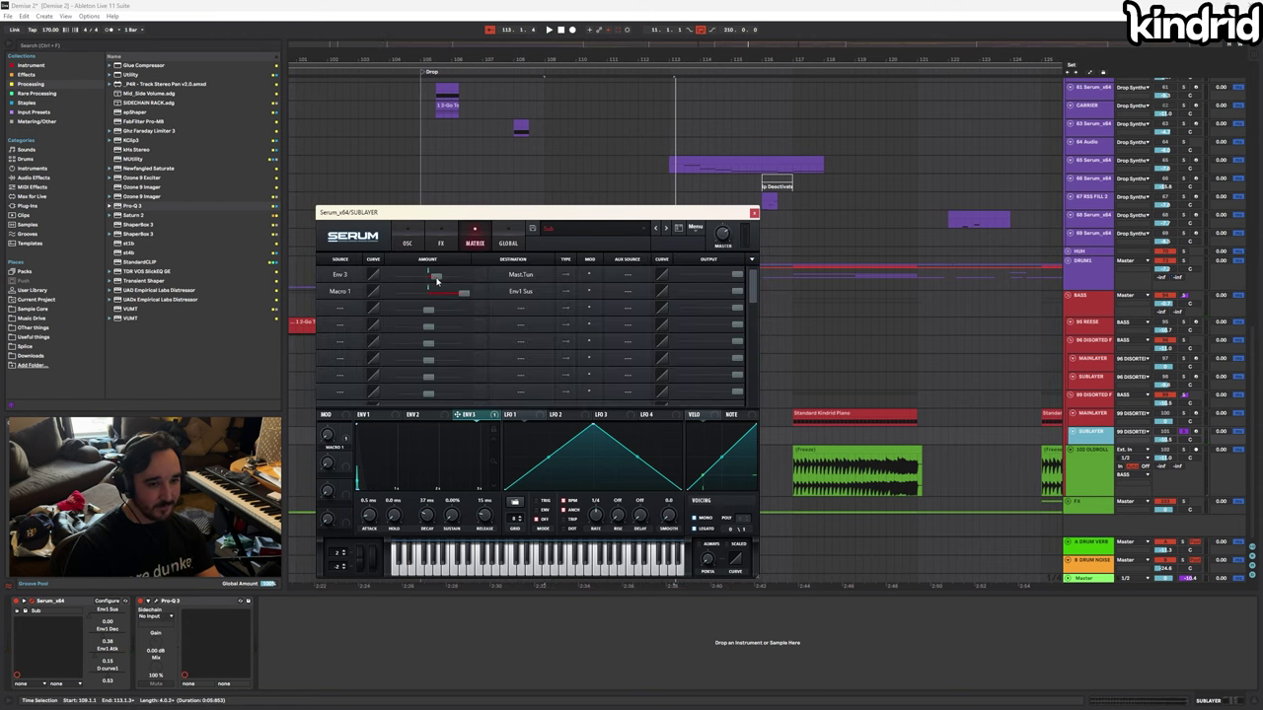
key(space)
drag(734, 275, 963, 349)
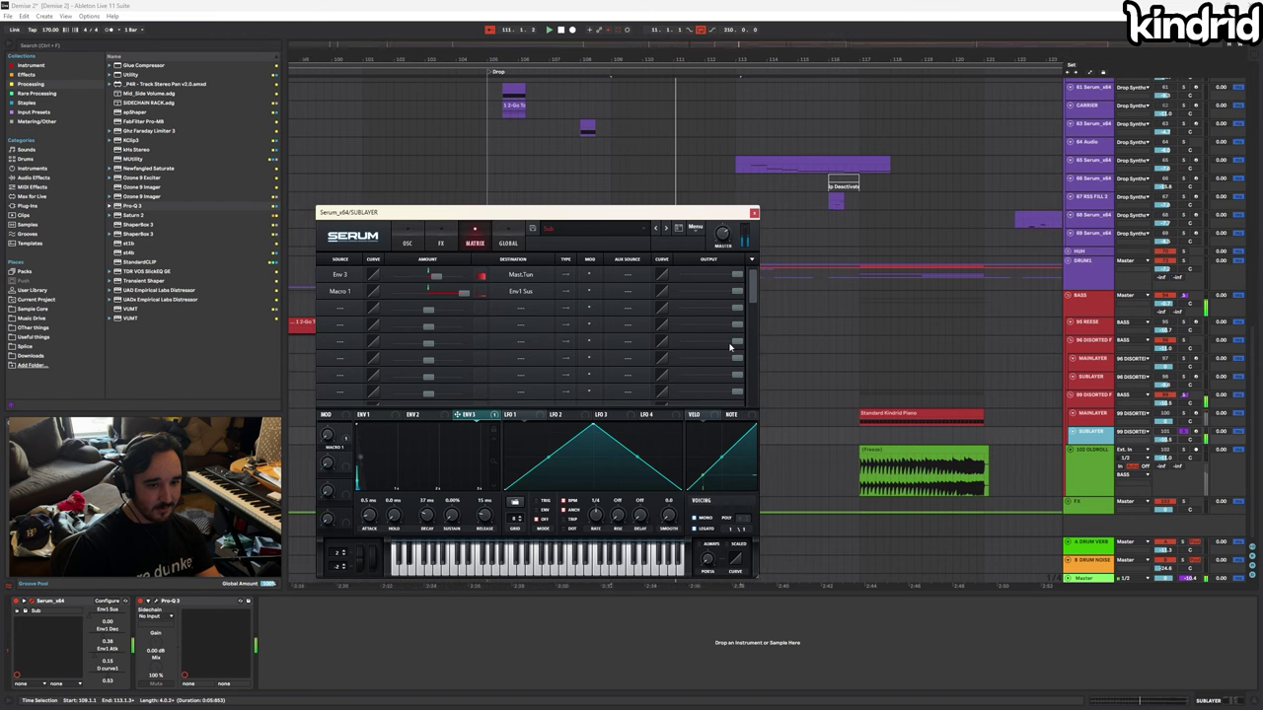
click(407, 243)
click(366, 414)
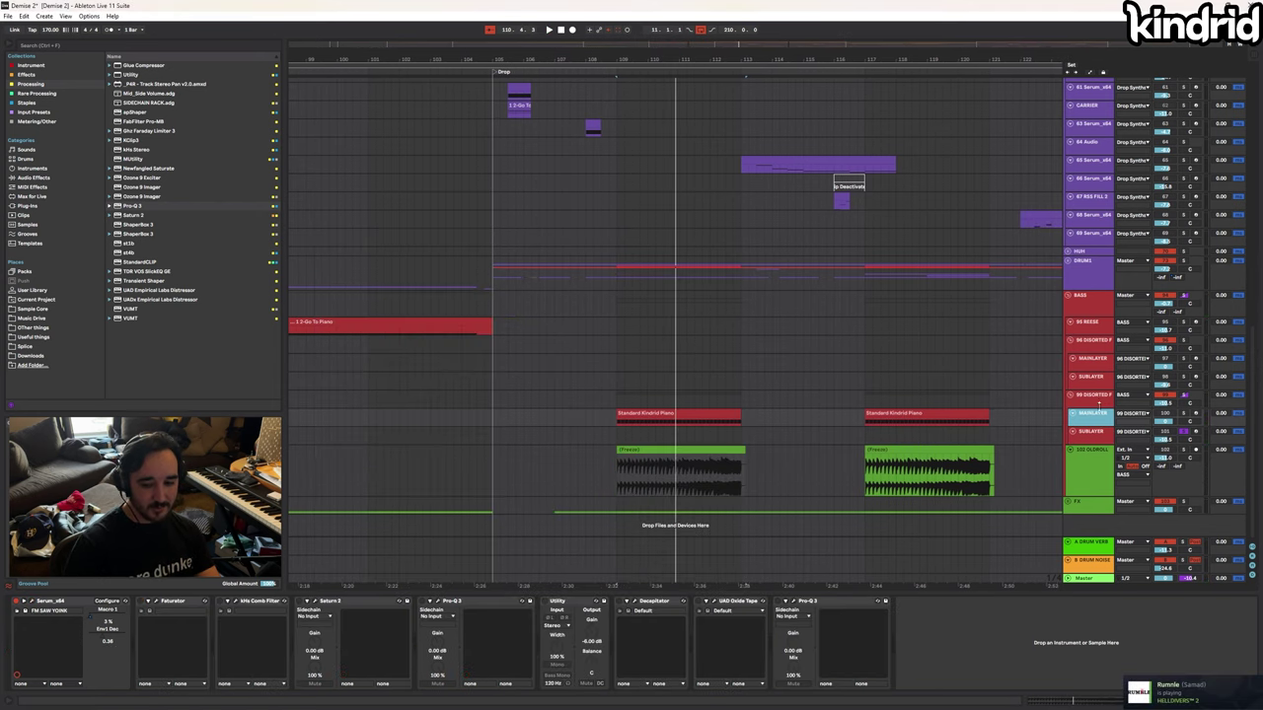
Solo and play the MAINLAYER track, and view its FM SAW YOINK Serum patch
click(1093, 395)
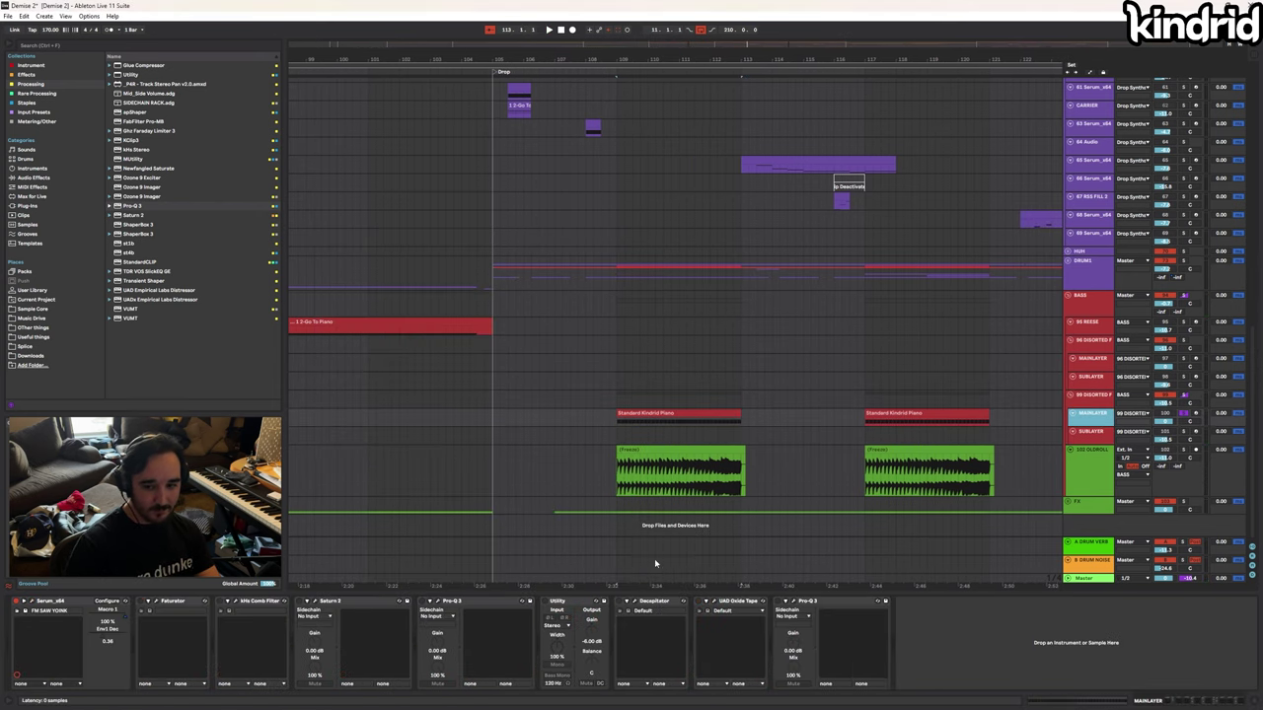
key(space)
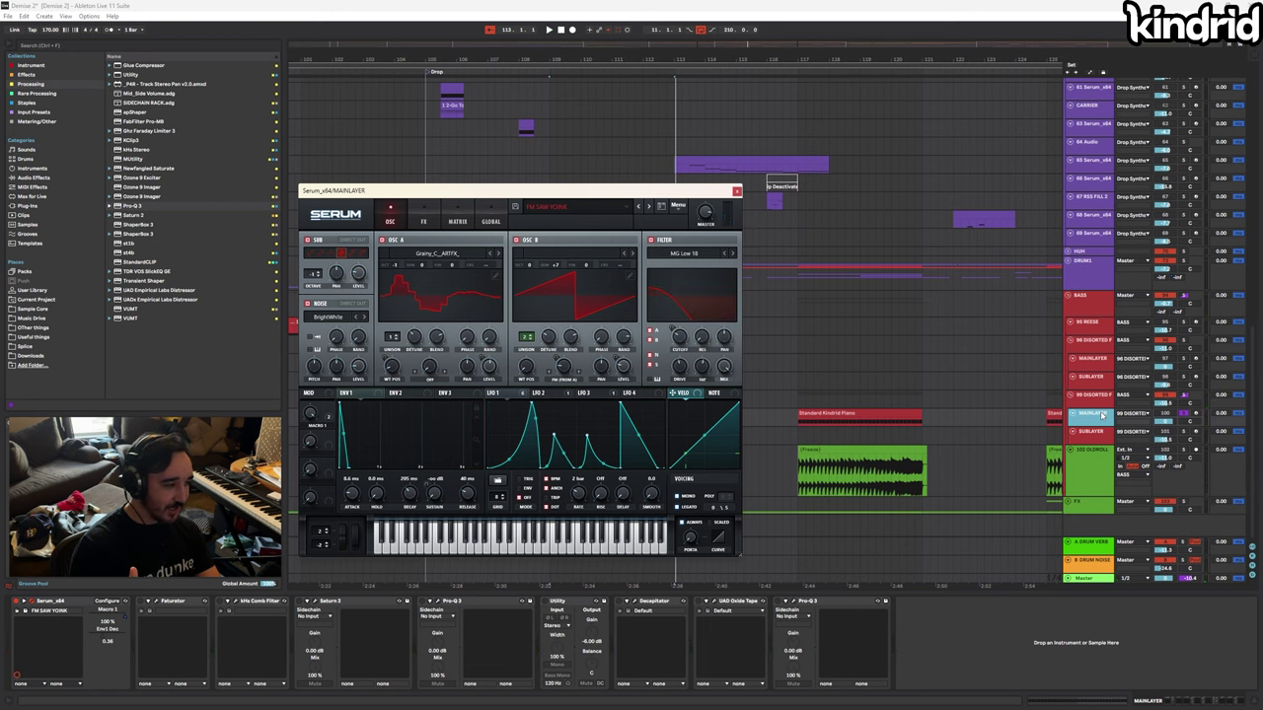
drag(631, 191, 611, 199)
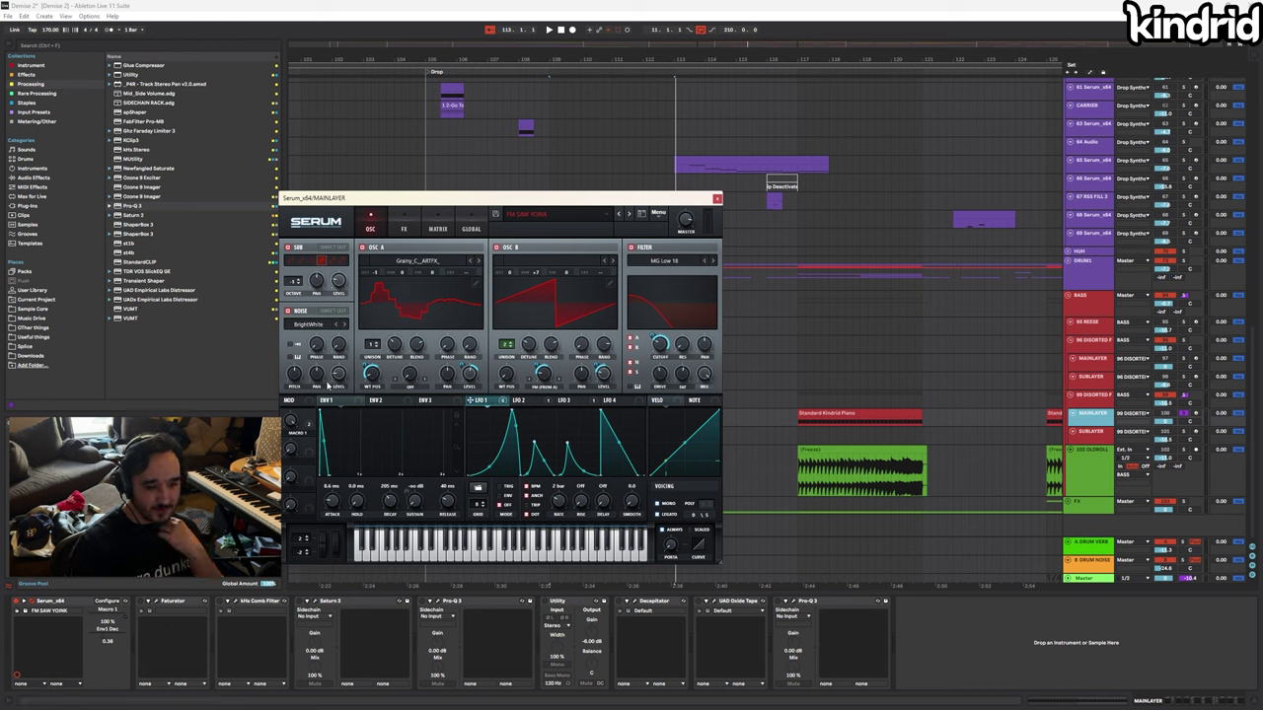
Activate the Faturator effect after MAINLAYER's Serum, open its window beside the synth and play the track
click(155, 601)
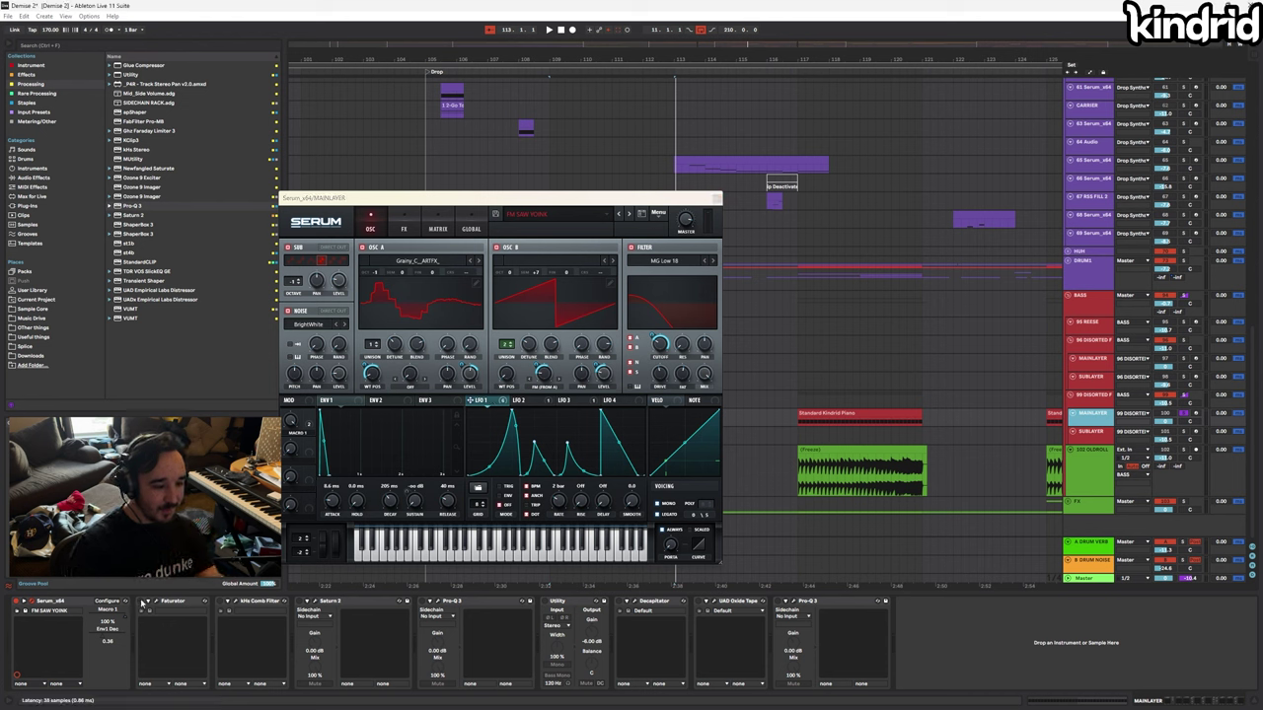
key(ctrl+a)
click(253, 603)
click(164, 602)
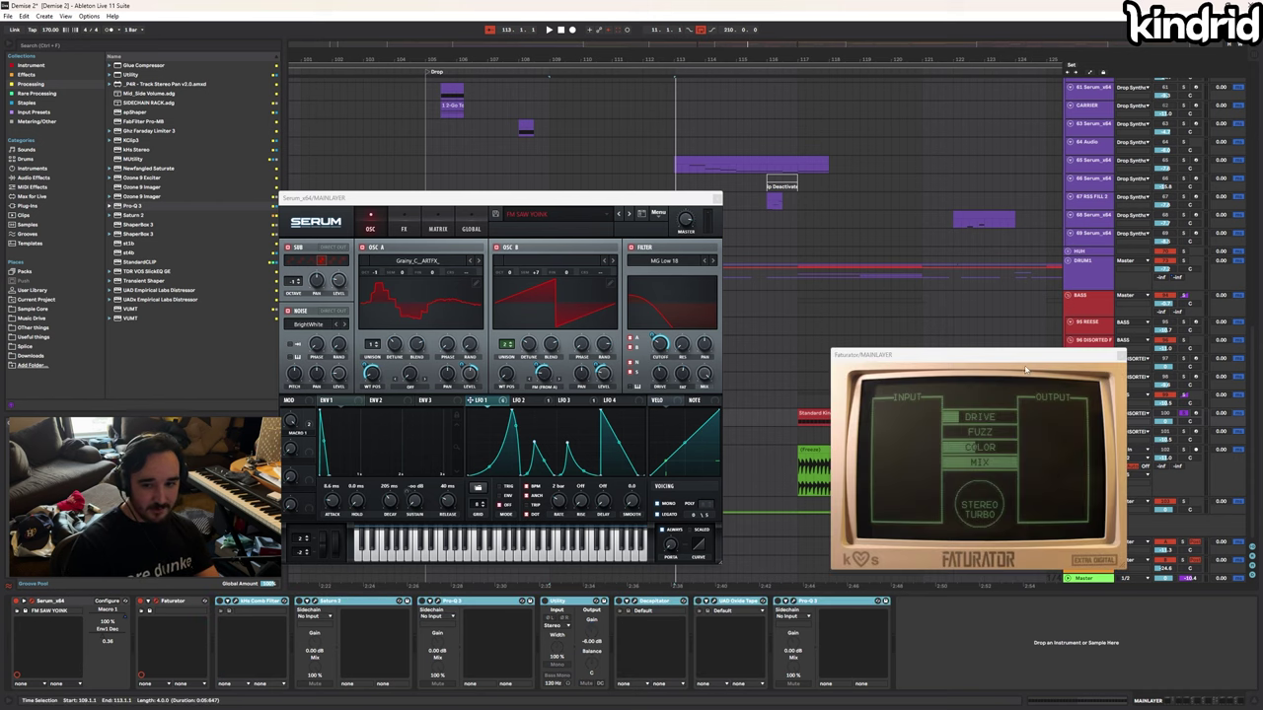
key(space)
drag(1003, 356, 793, 317)
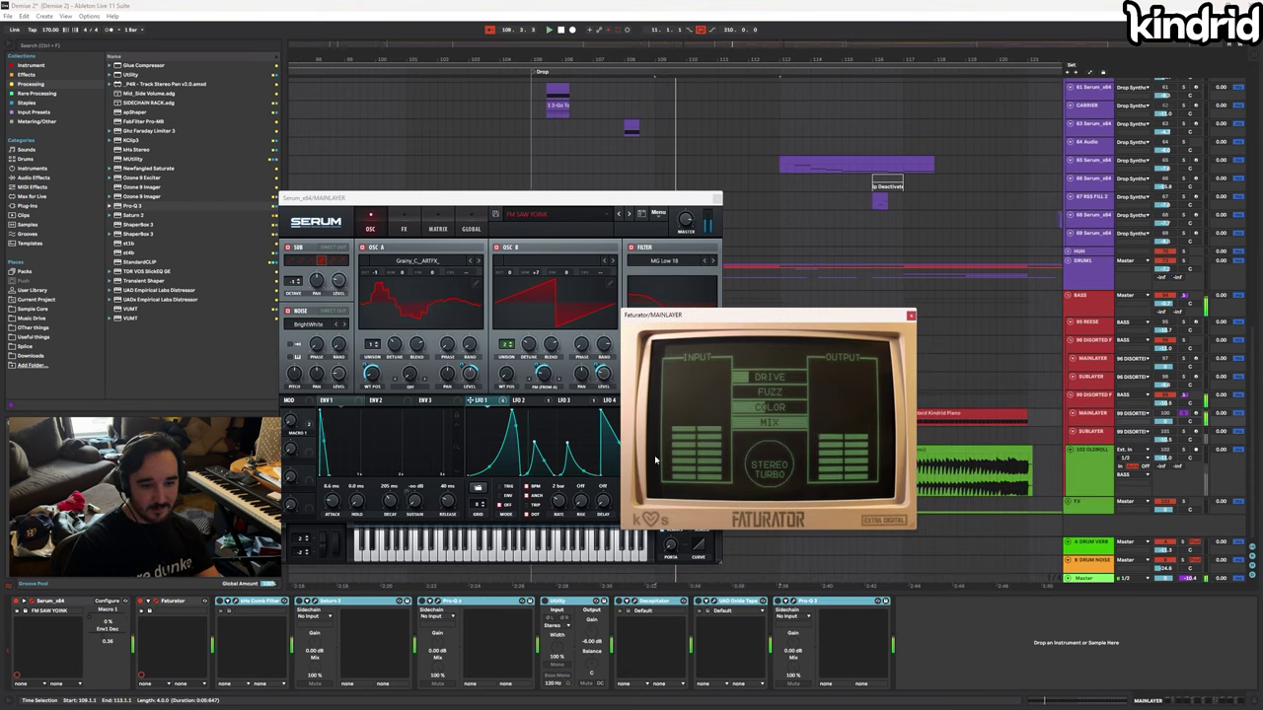
Activate the kHs Comb Filter and Saturn 2 in MAINLAYER's effect chain and open their windows during playback
click(264, 602)
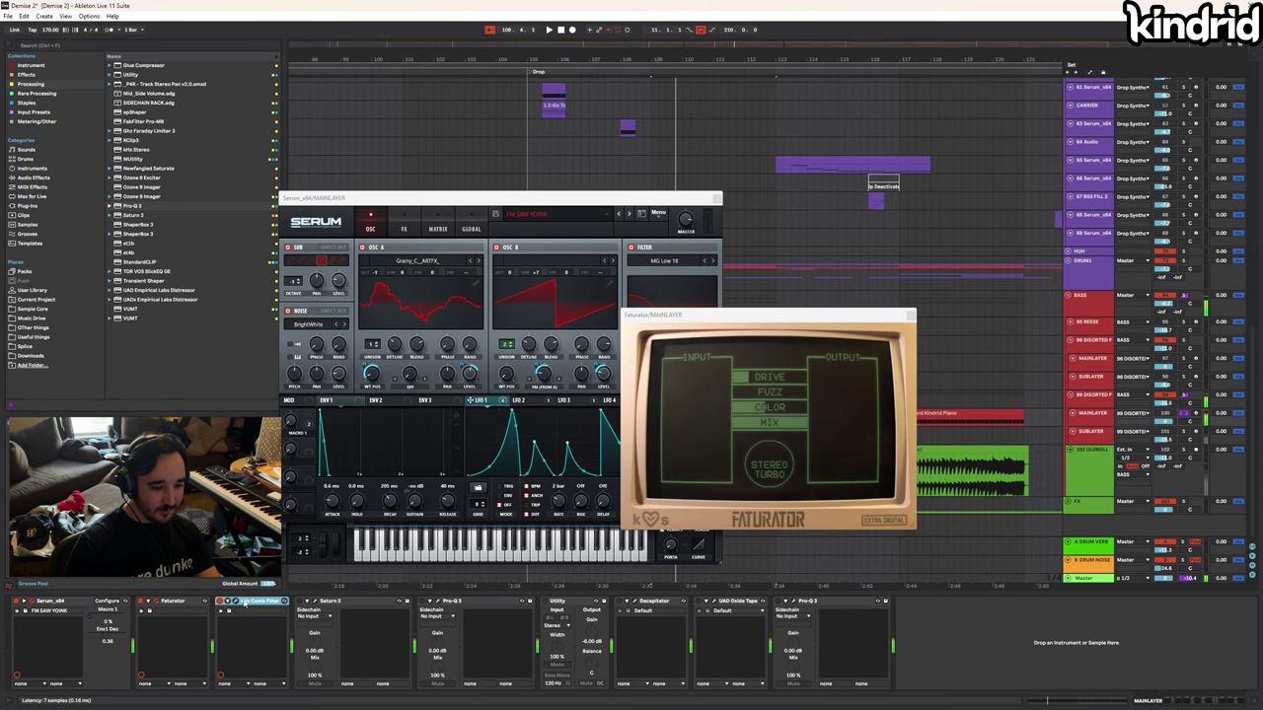
click(237, 604)
drag(713, 253, 649, 263)
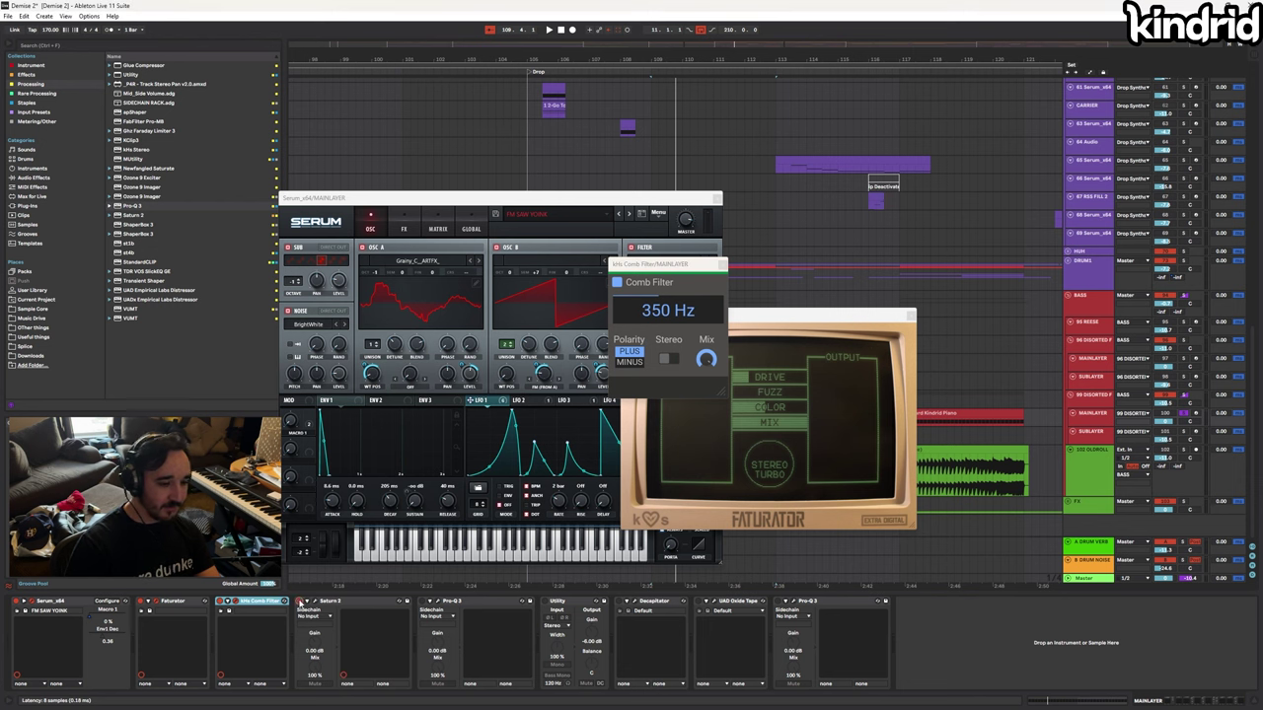
click(312, 601)
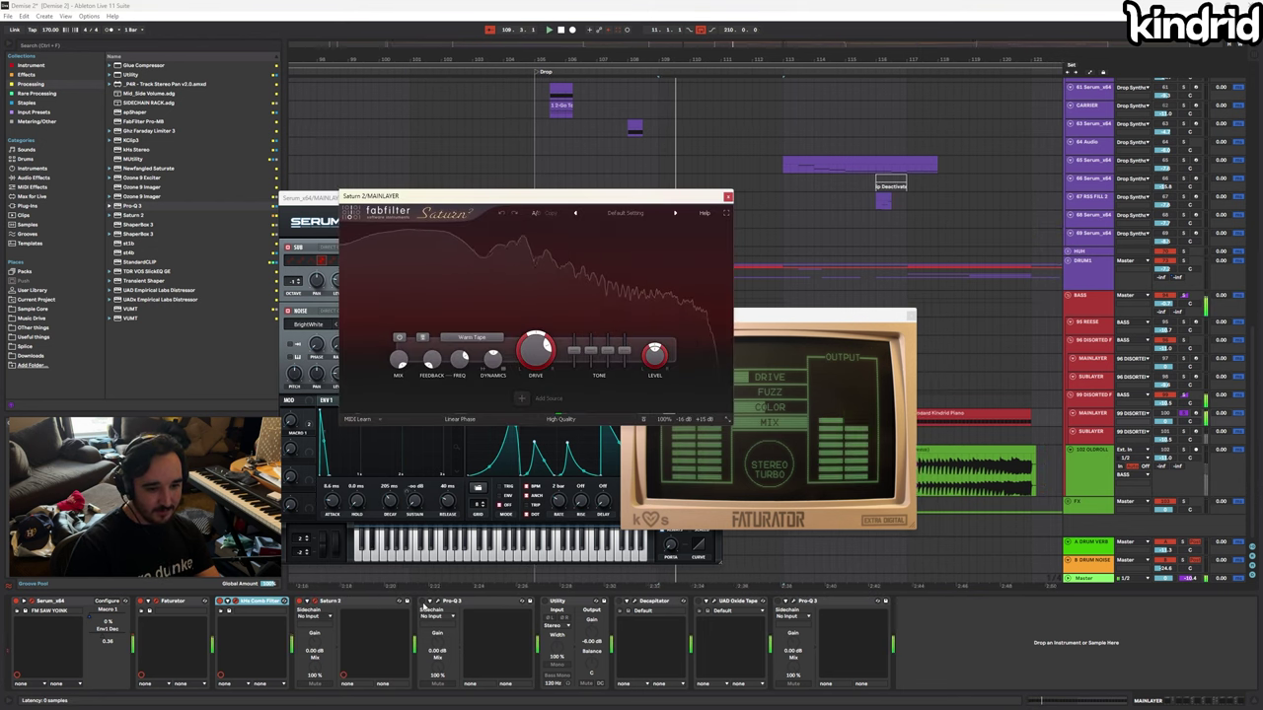
Activate MAINLAYER's remaining effects, Pro-Q 3, Utility, Decapitator, UAD Oxide Tape and the final Pro-Q 3, viewing the plug-in windows
click(449, 601)
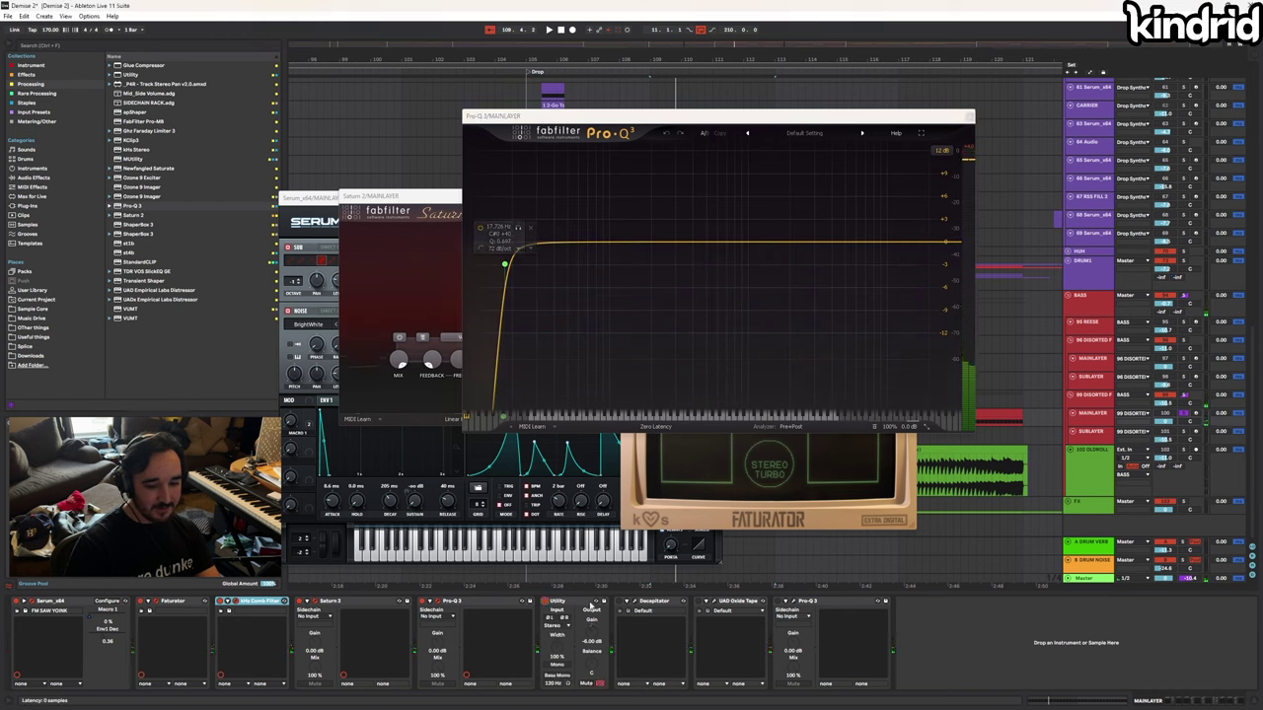
click(636, 601)
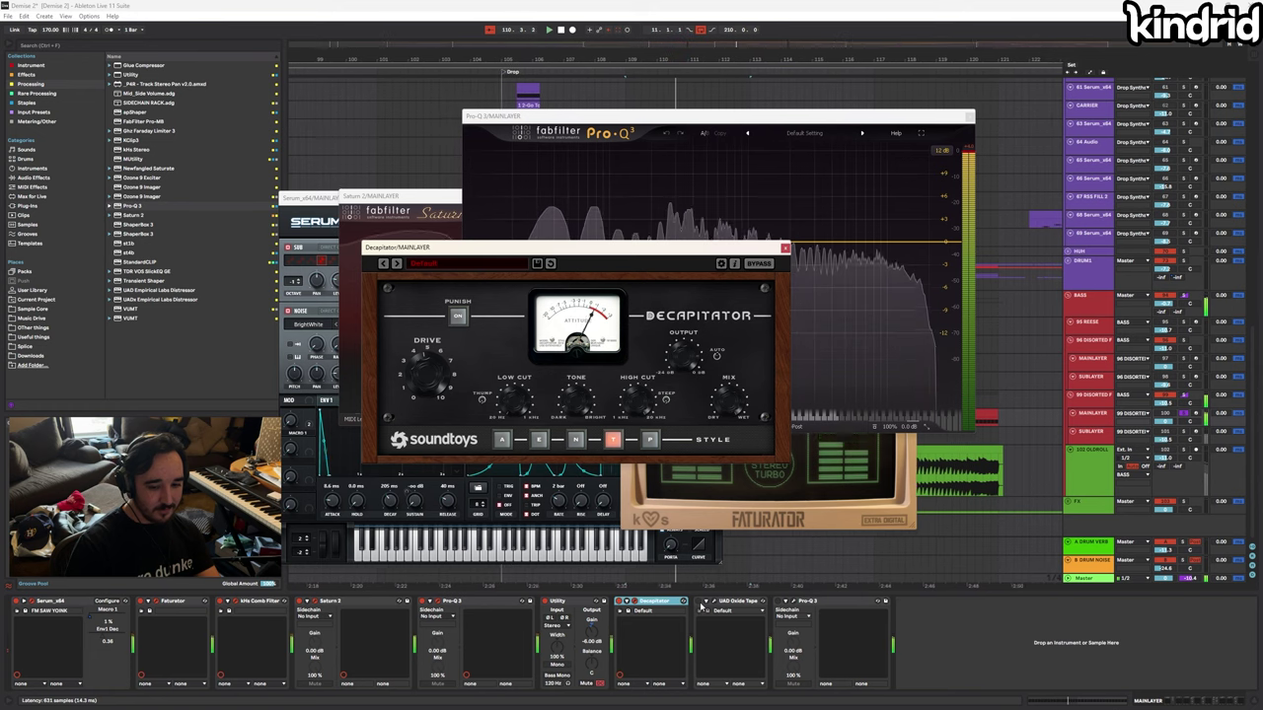
click(704, 600)
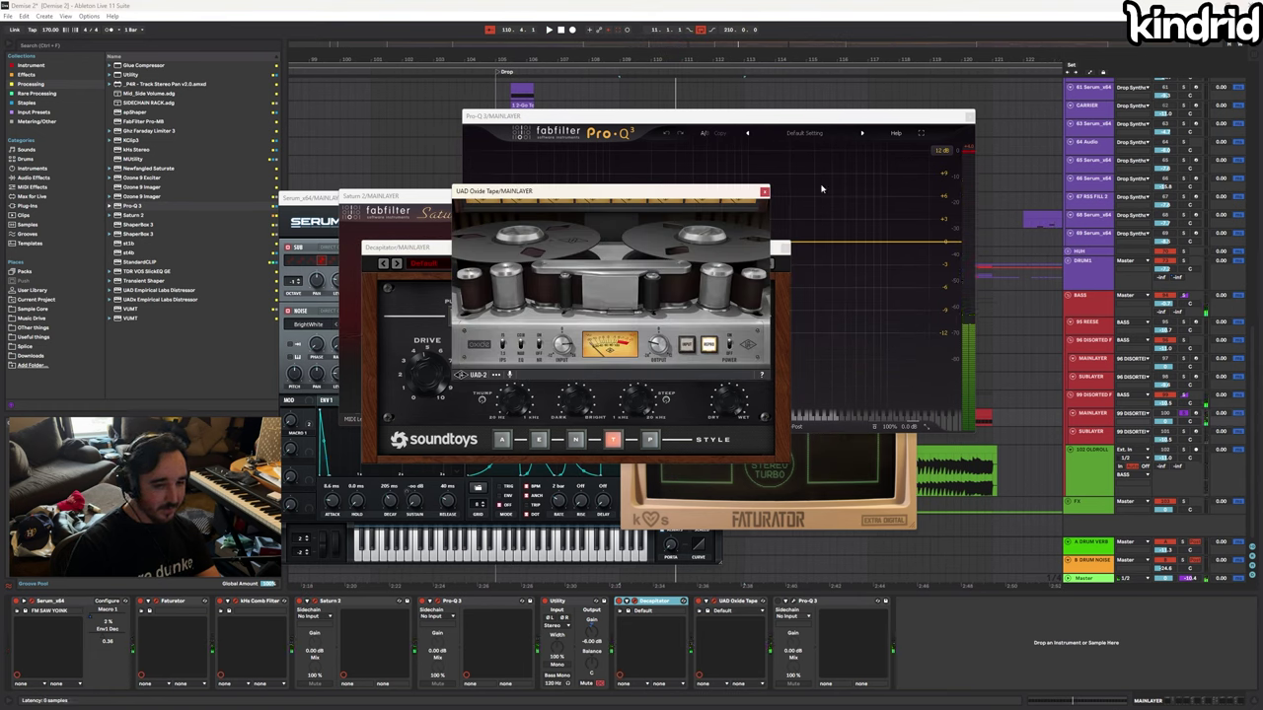
click(794, 601)
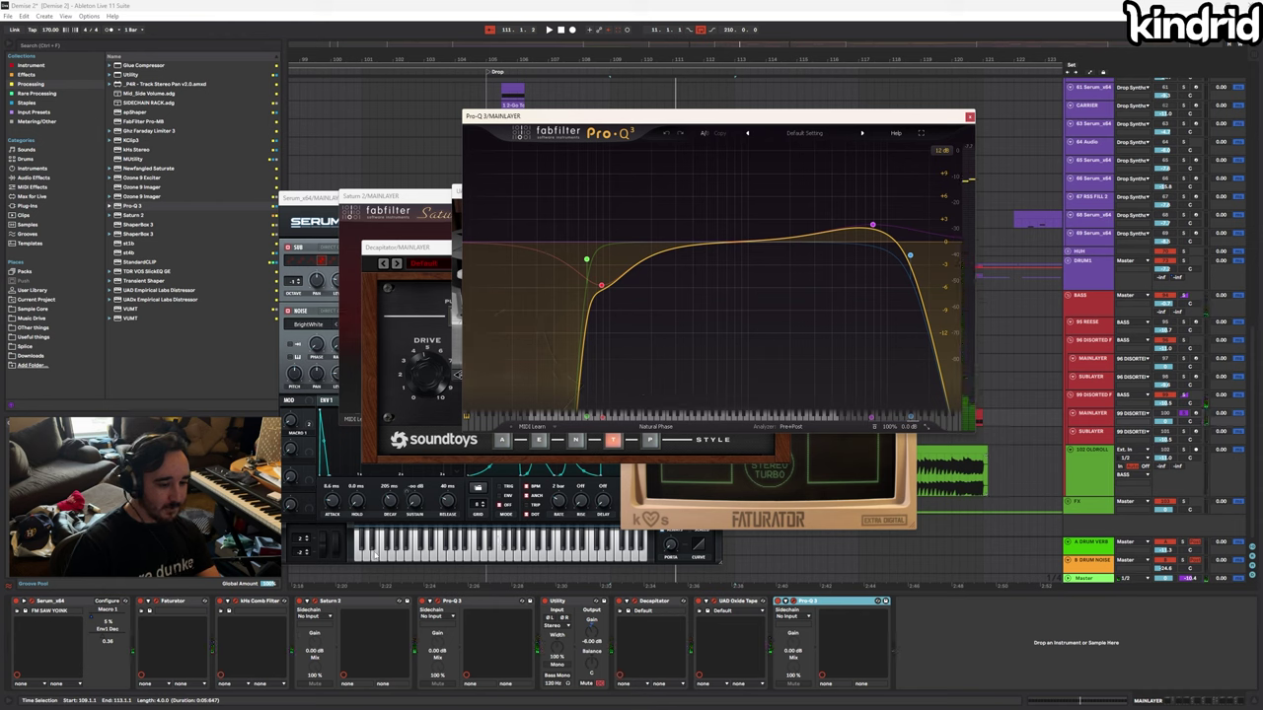
Bring MAINLAYER's Serum in front of the effect windows, play the track and view the synth's effects
click(314, 526)
drag(552, 200, 586, 186)
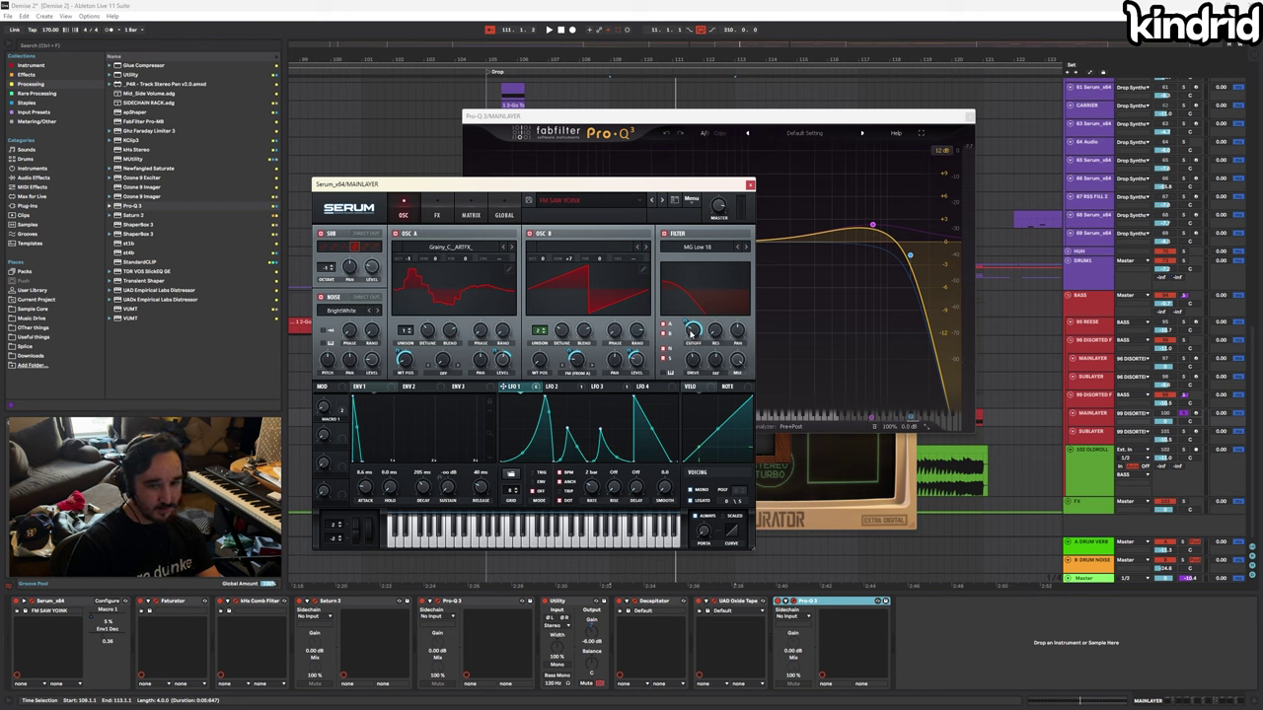
key(space)
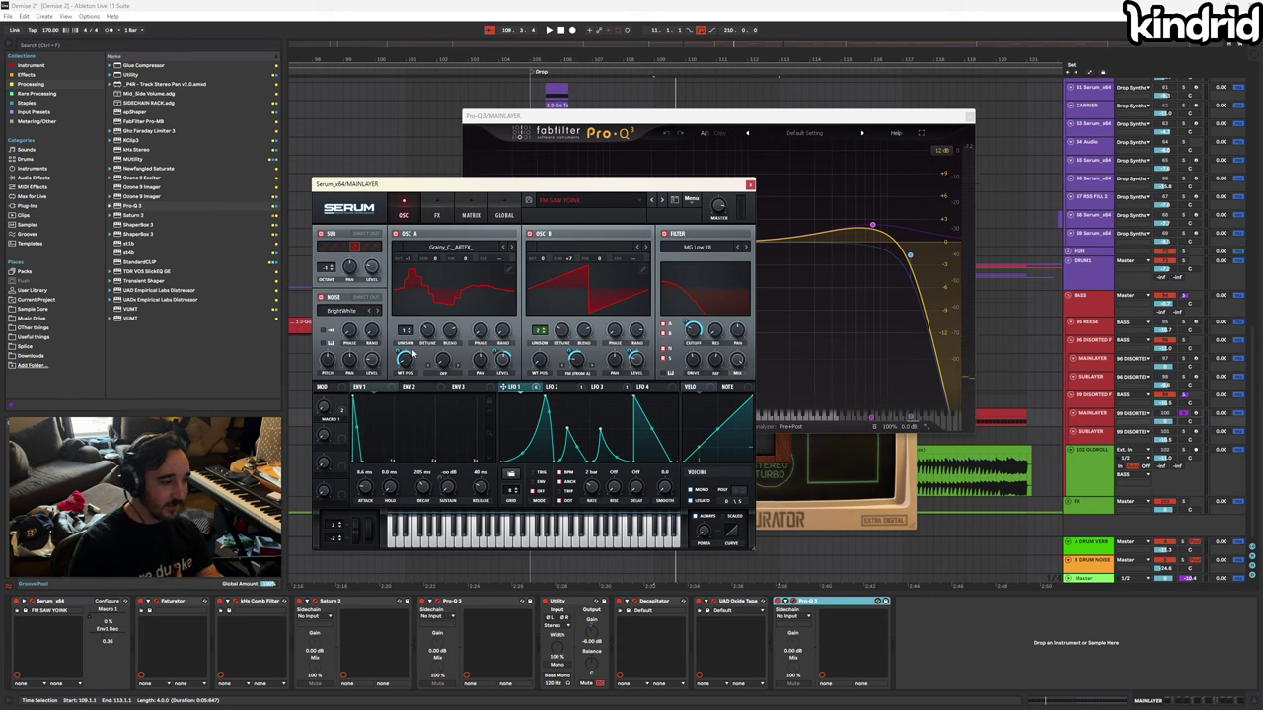
click(442, 216)
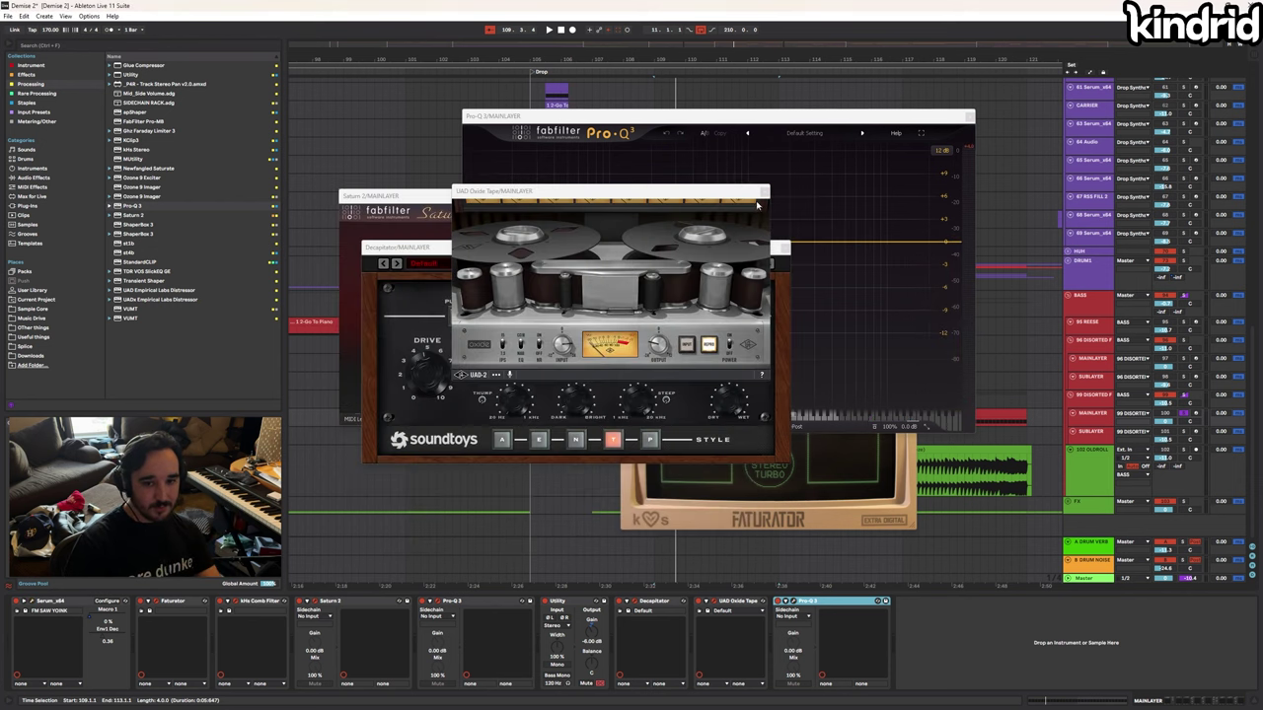
Close all of MAINLAYER's open plug-in windows to clear the arrangement
click(764, 192)
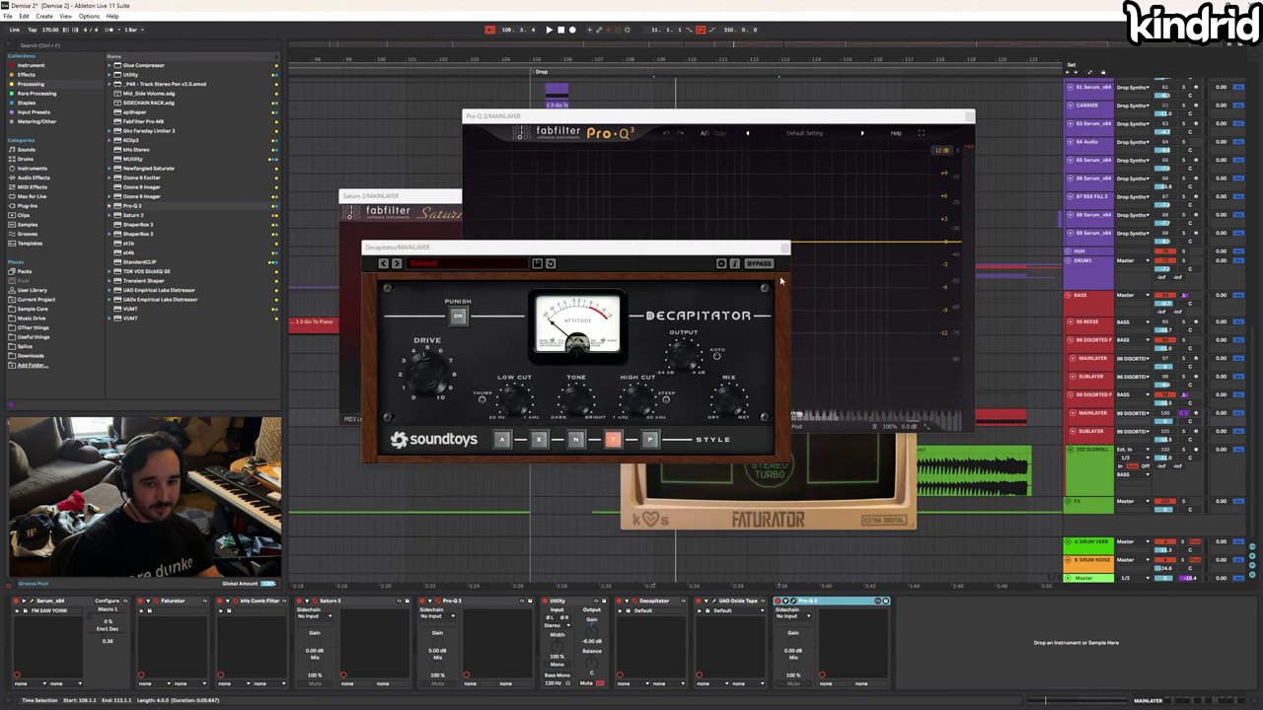
click(786, 248)
click(970, 117)
click(727, 197)
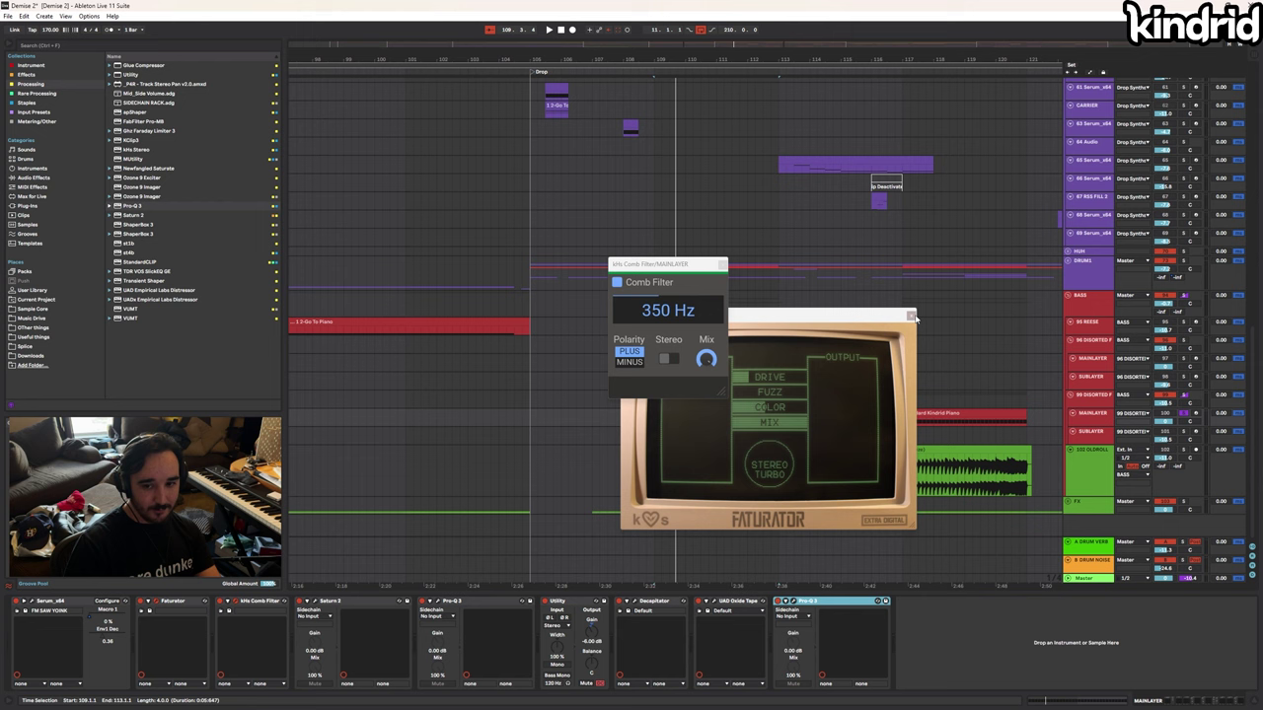
click(911, 315)
click(723, 264)
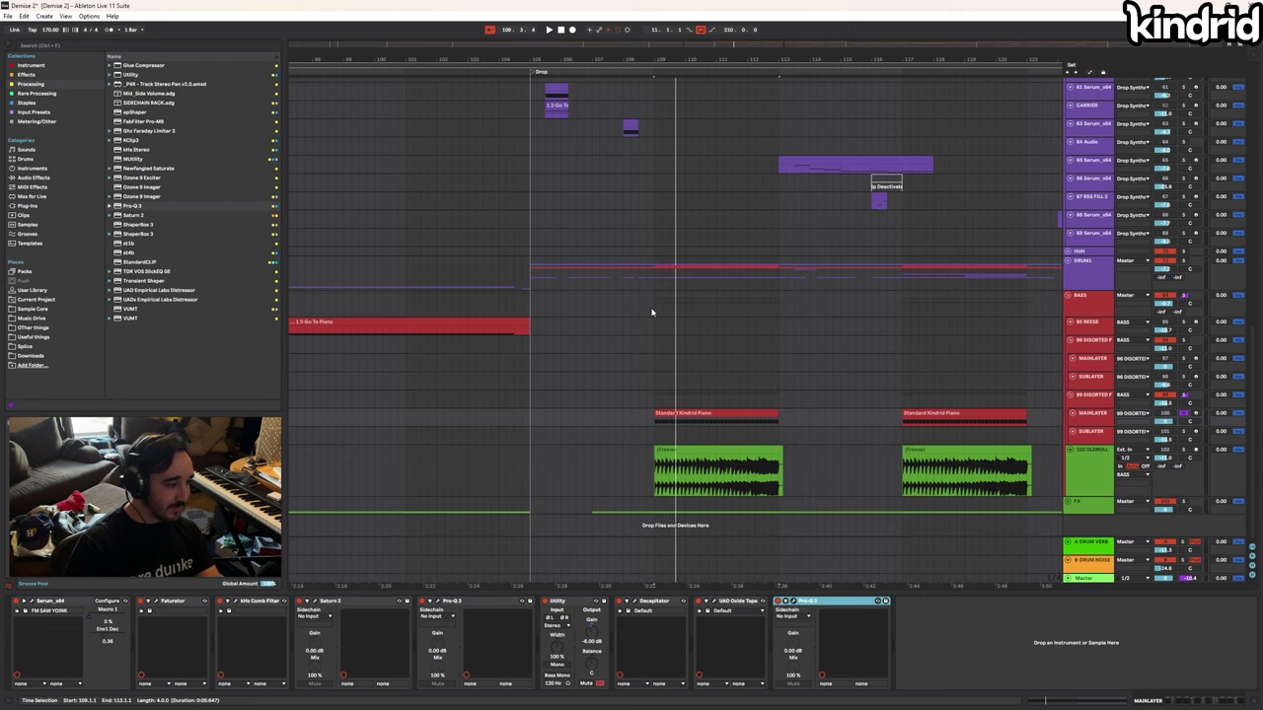
Solo the upper MAINLAYER track (97), play its Verse clip and open its FM SAW YOINK Serum patch
click(731, 434)
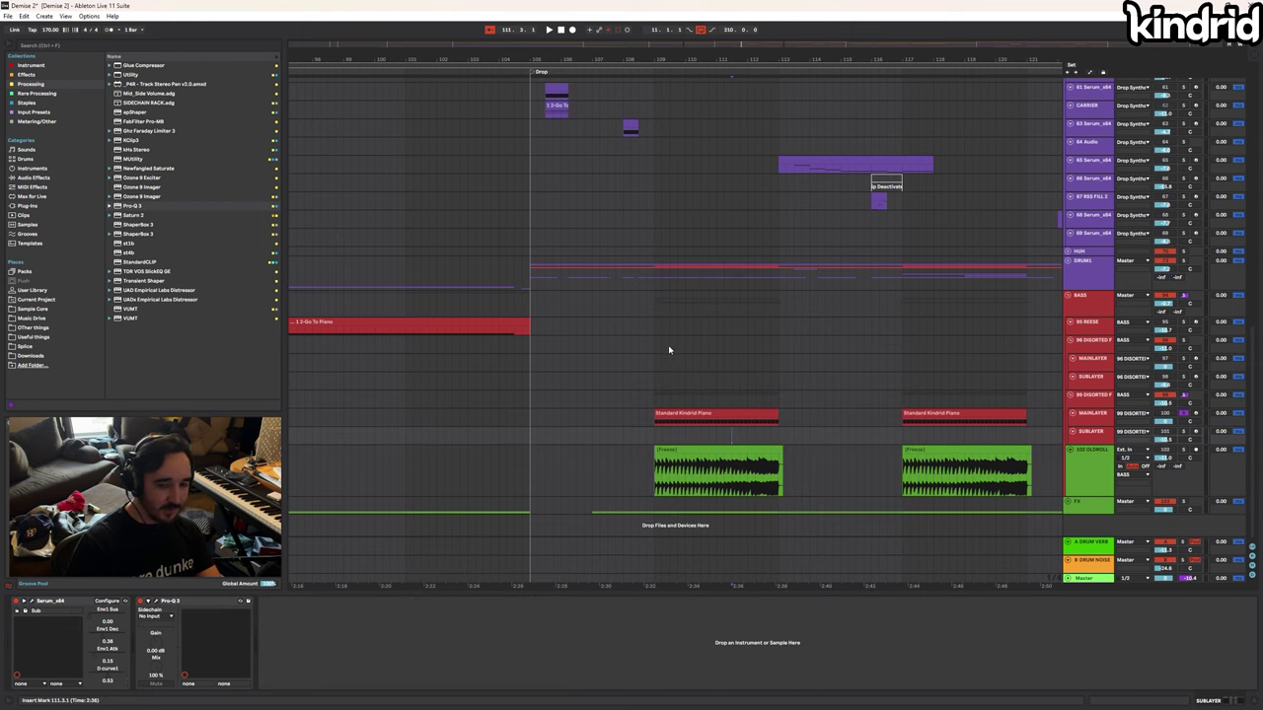
click(649, 363)
key(x)
click(641, 359)
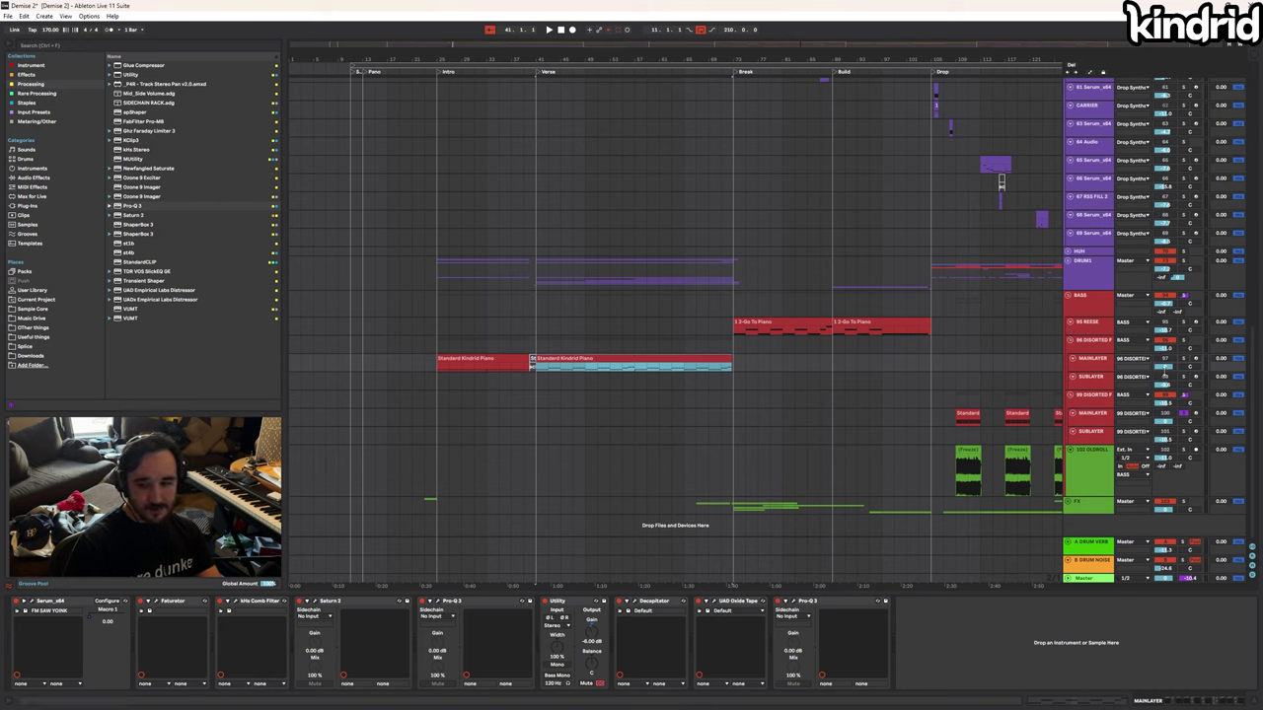
click(1181, 361)
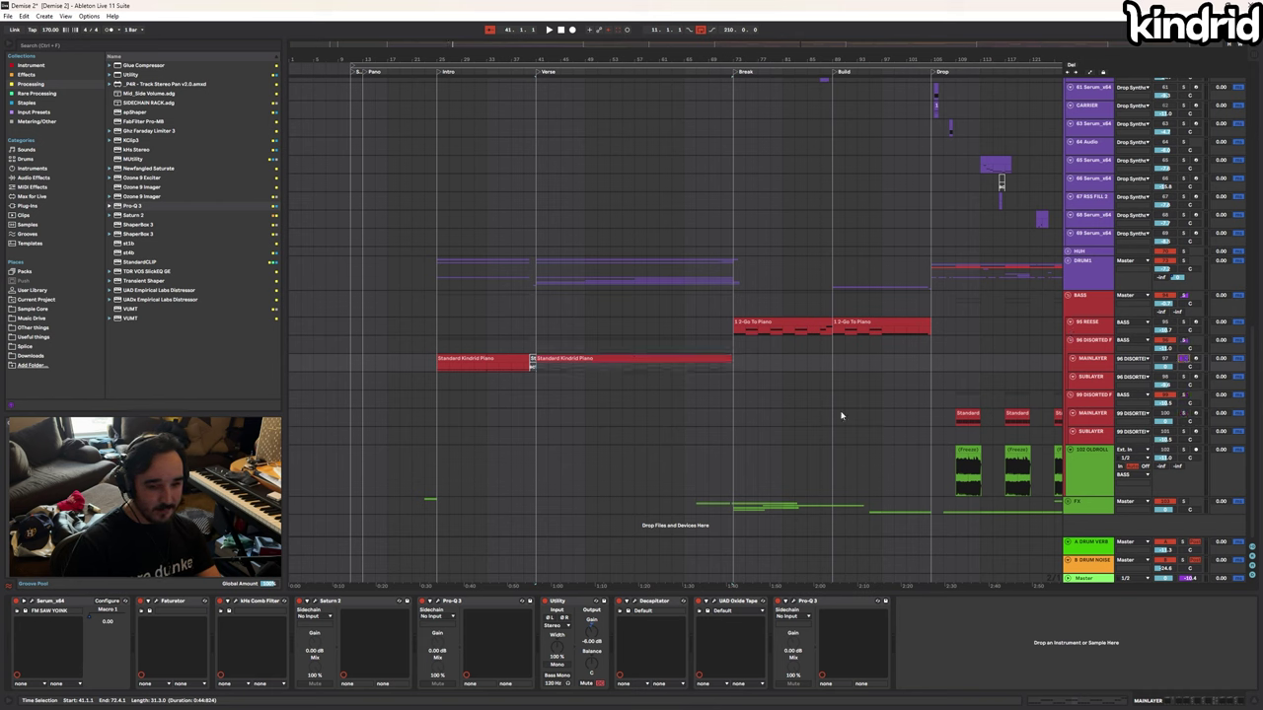
click(721, 358)
key(space)
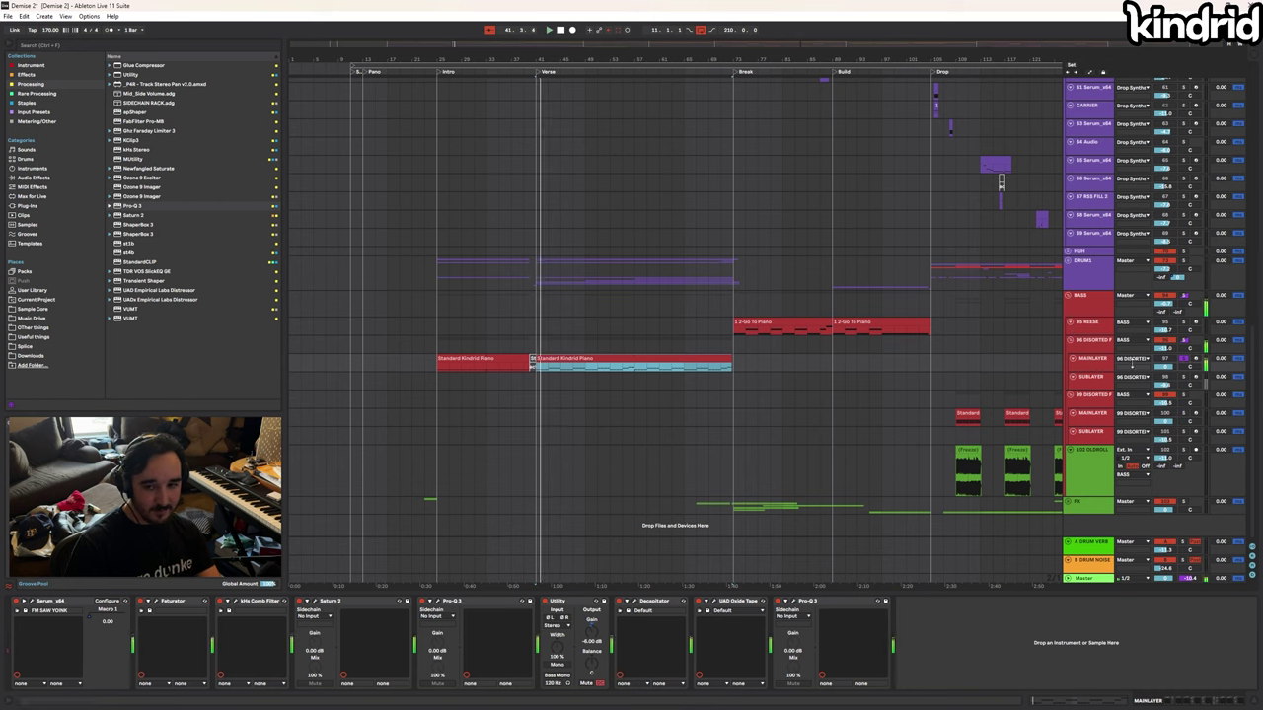
click(33, 601)
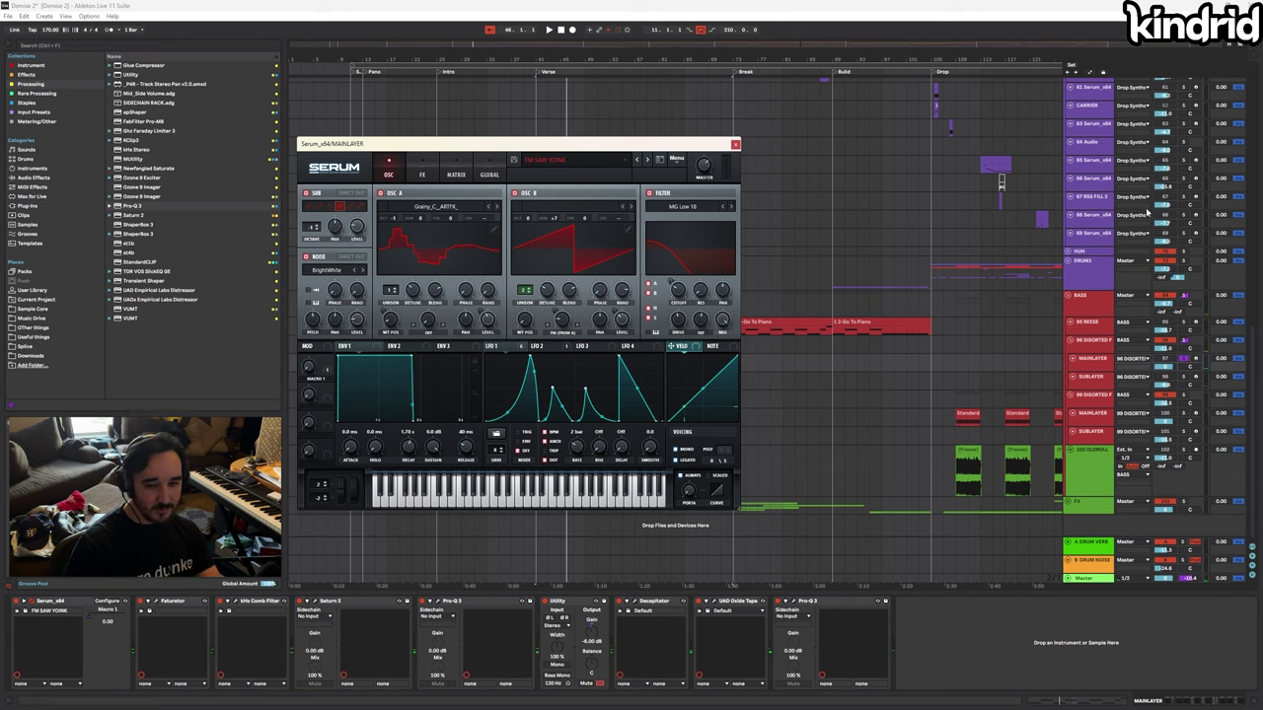
Reactivate the sidechain compressor and ShaperBox 3 on the BASS group, and open the ShaperBox 3 window
click(1085, 296)
click(90, 602)
click(183, 603)
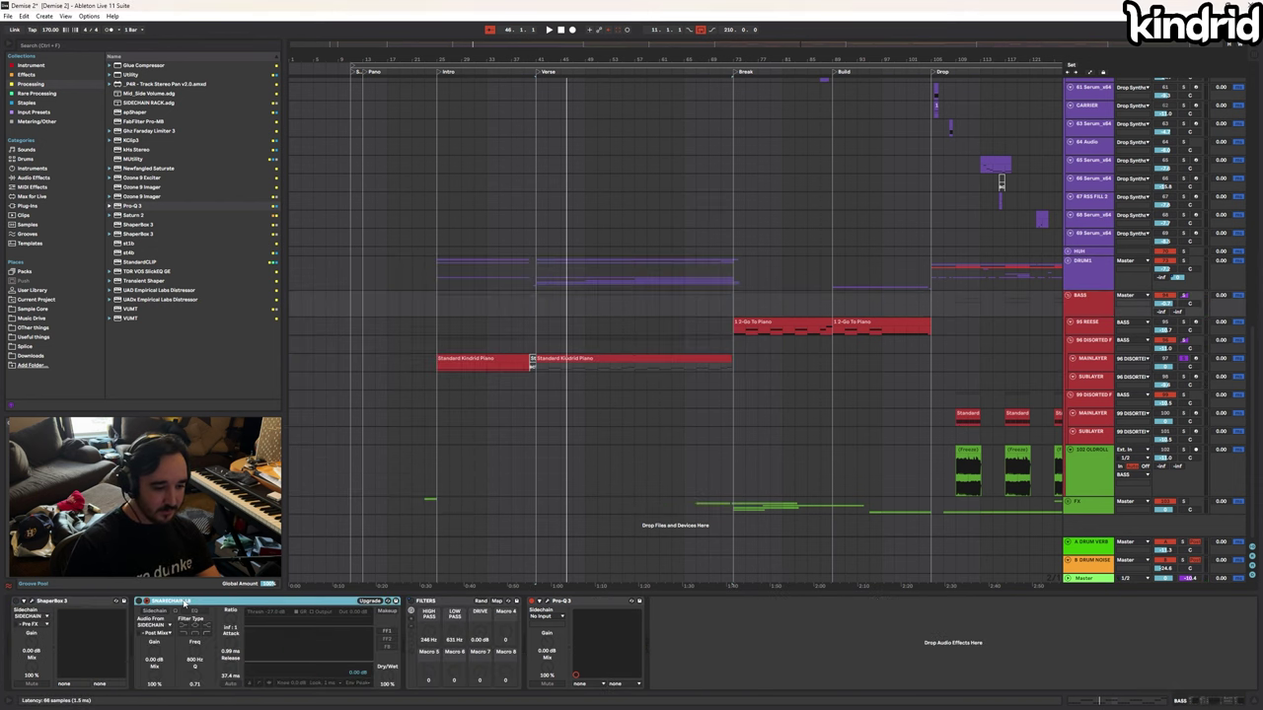
click(141, 600)
click(22, 600)
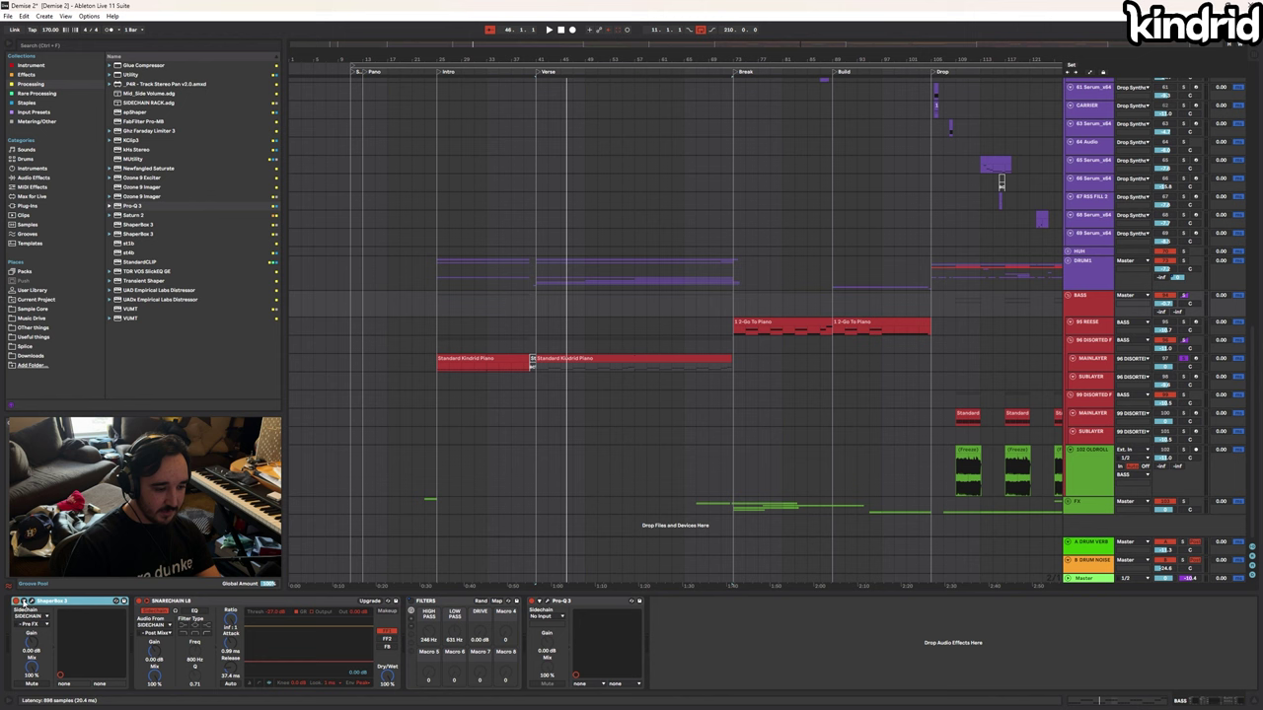
click(24, 601)
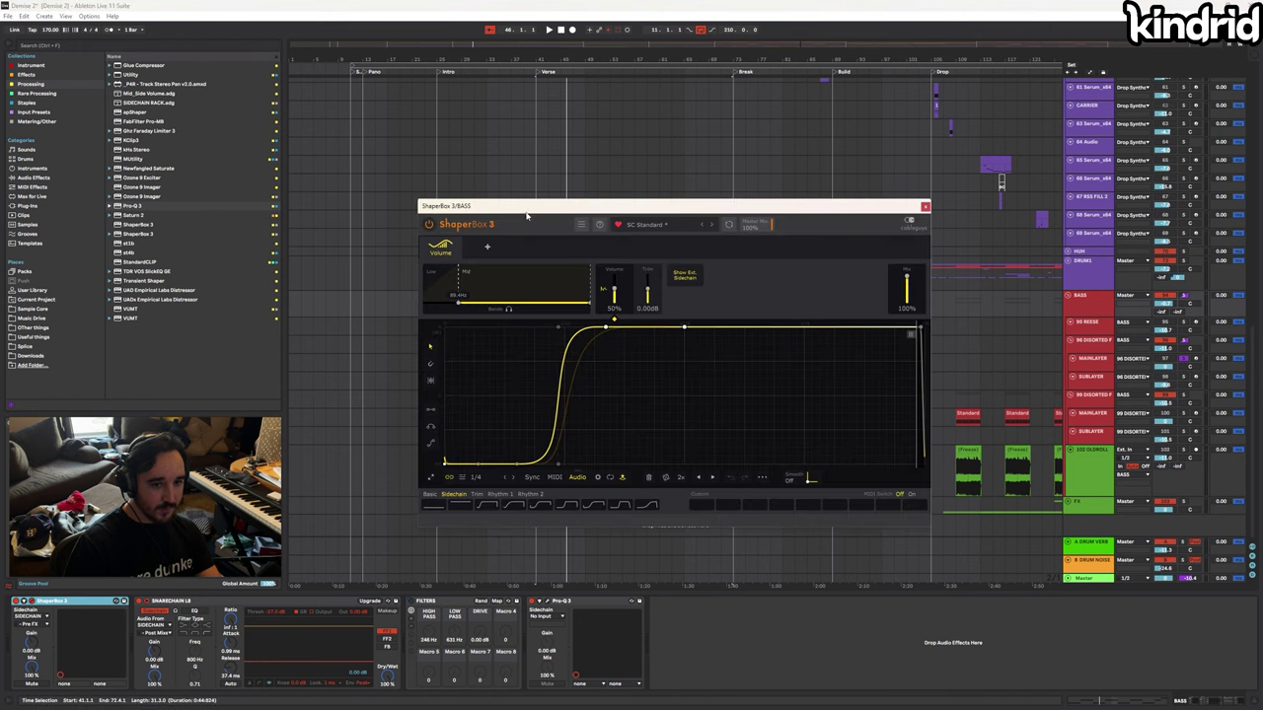
Examine the Low and Mid band volume curves in the BASS group's ShaperBox 3, playing the Verse bass
drag(528, 208, 510, 206)
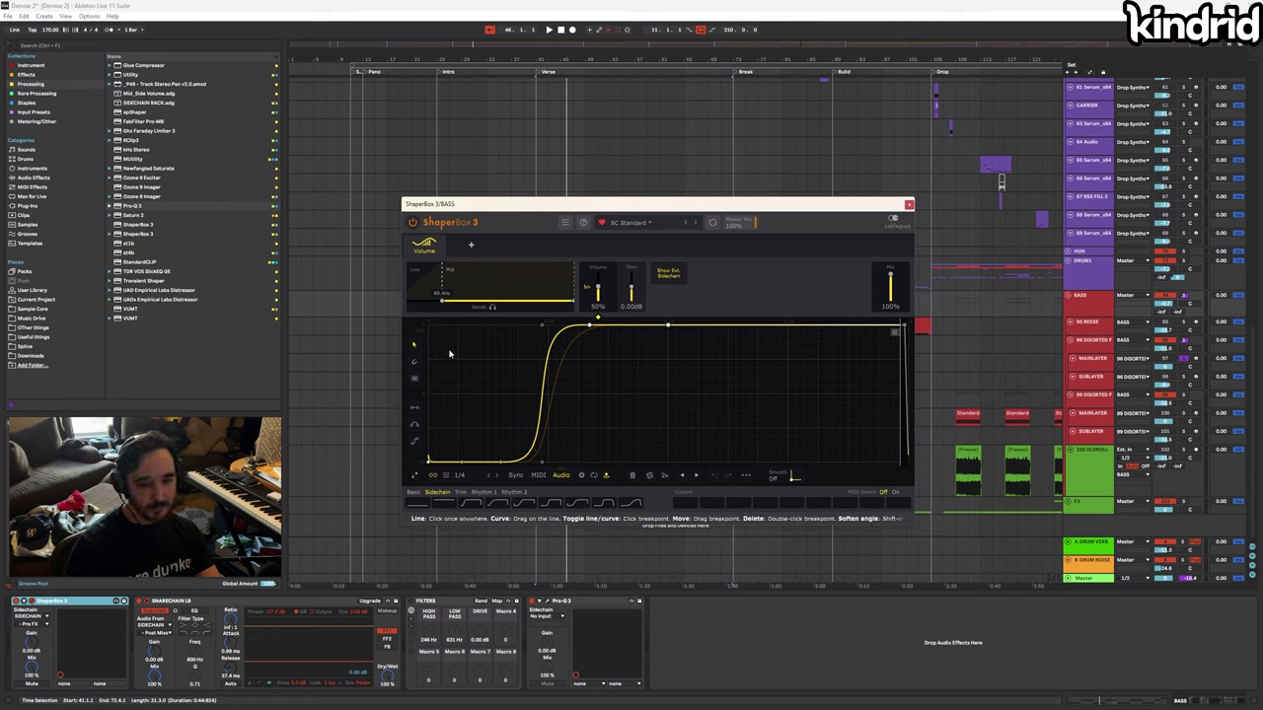
click(428, 283)
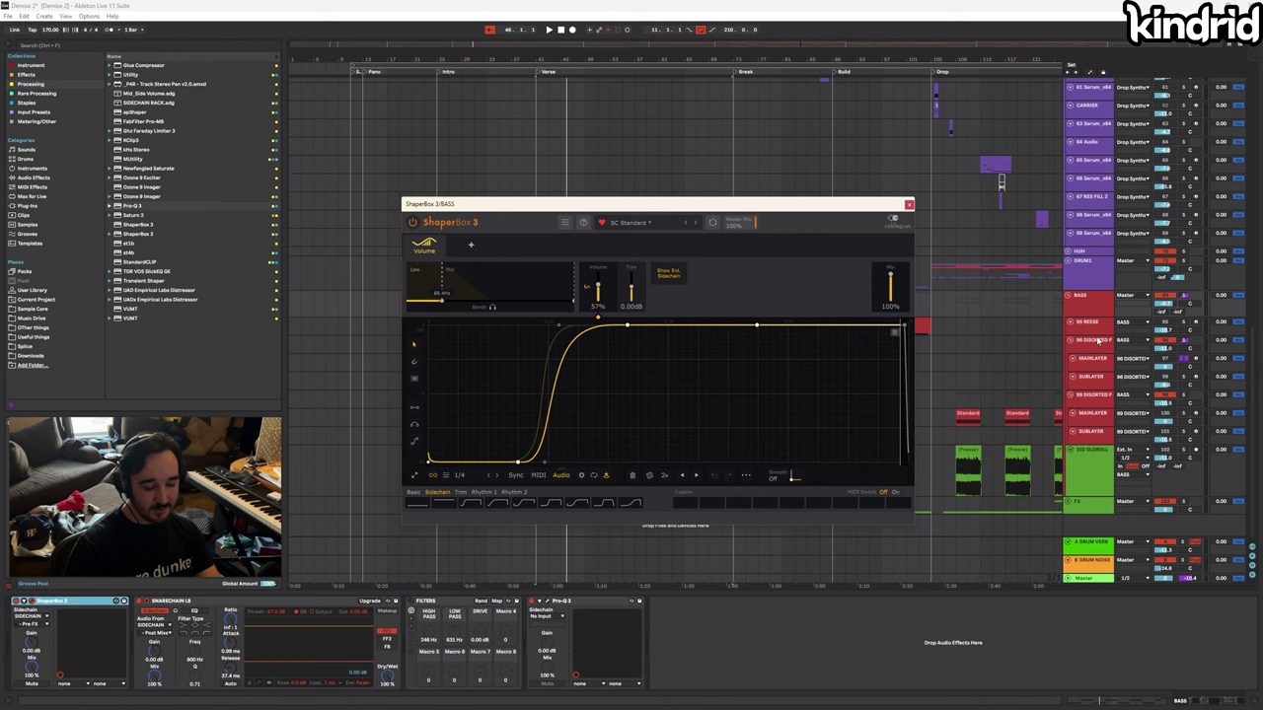
key(space)
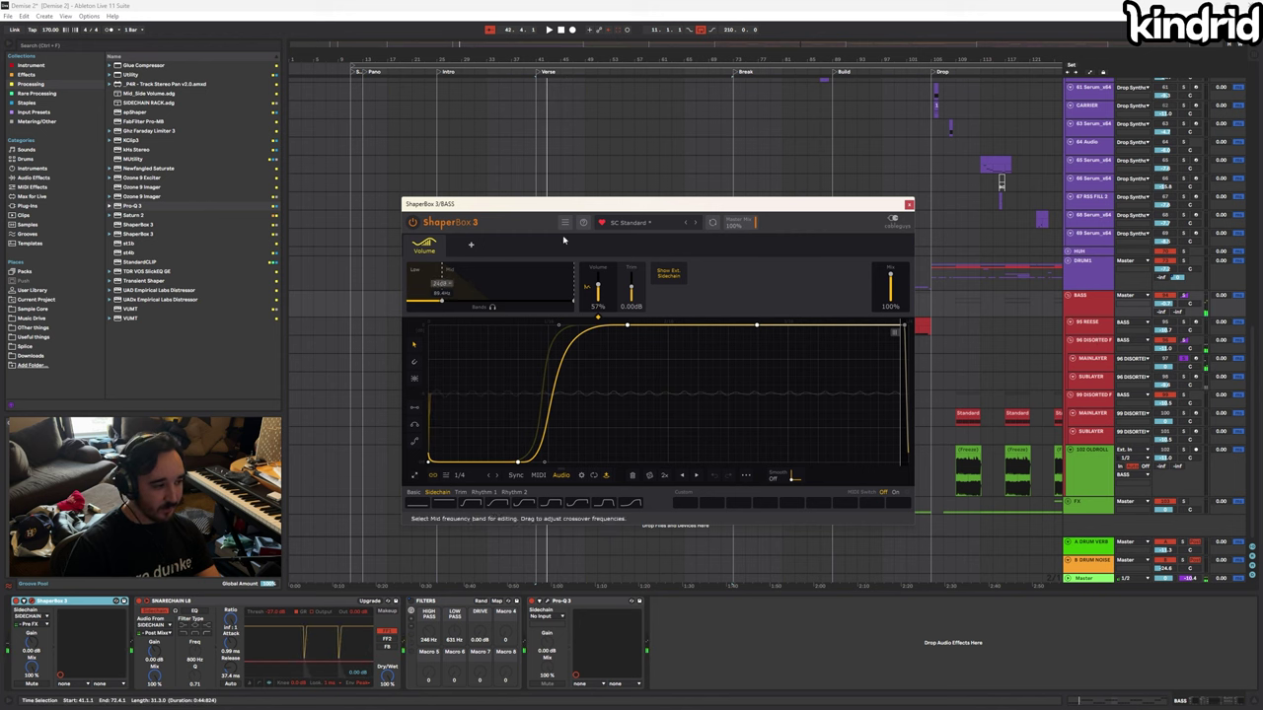
click(496, 290)
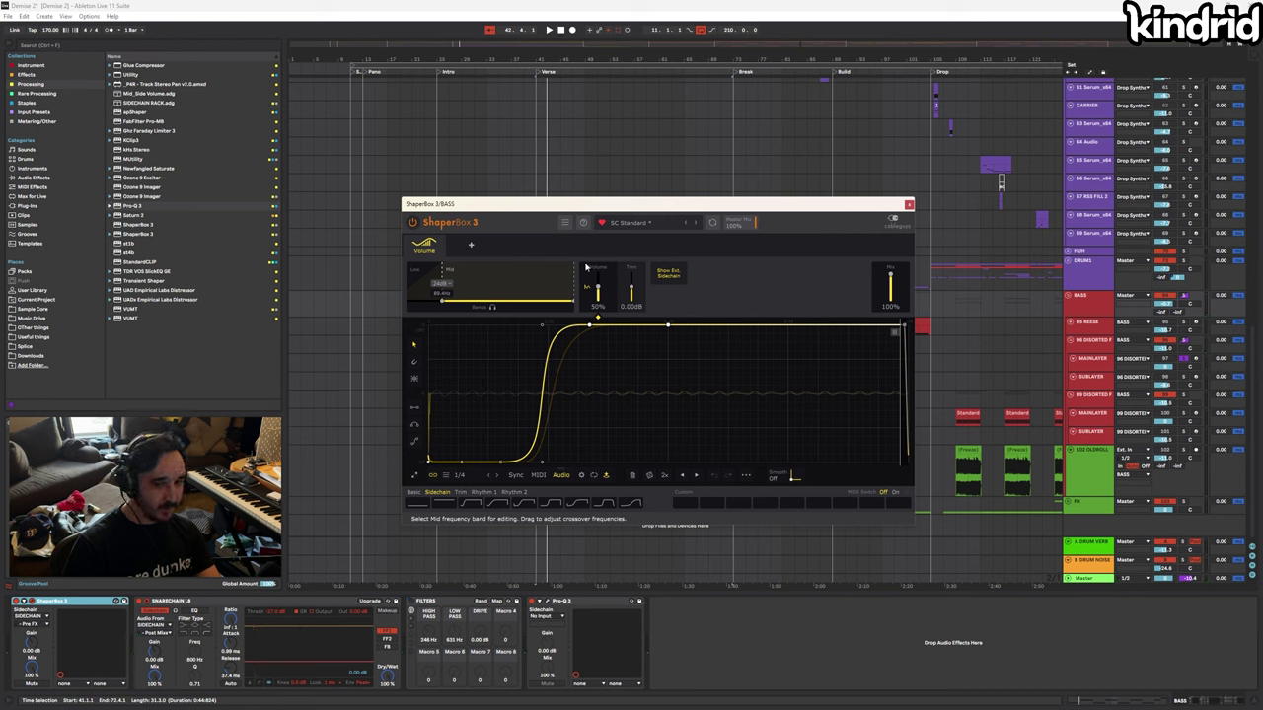
Try the ShaperBox 3 Mid band at 65% mix during playback, restore it to 100% and close the window
drag(894, 276, 894, 285)
key(space)
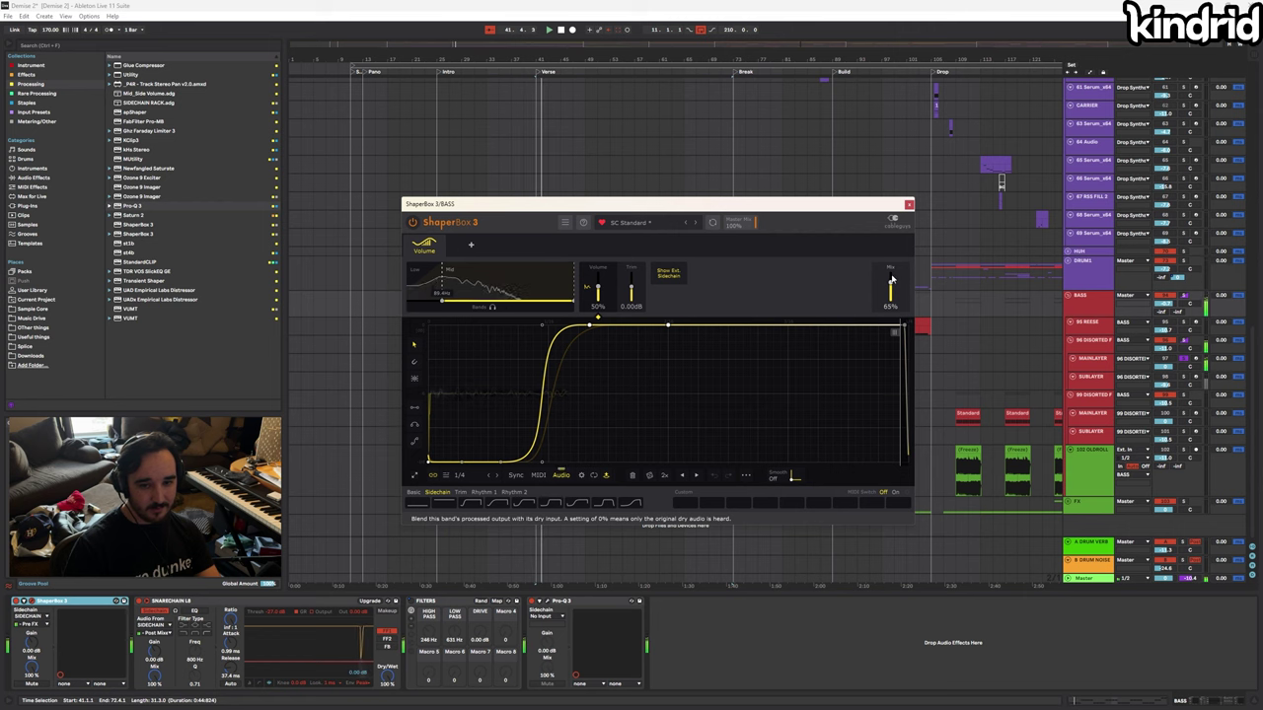
drag(891, 279, 891, 258)
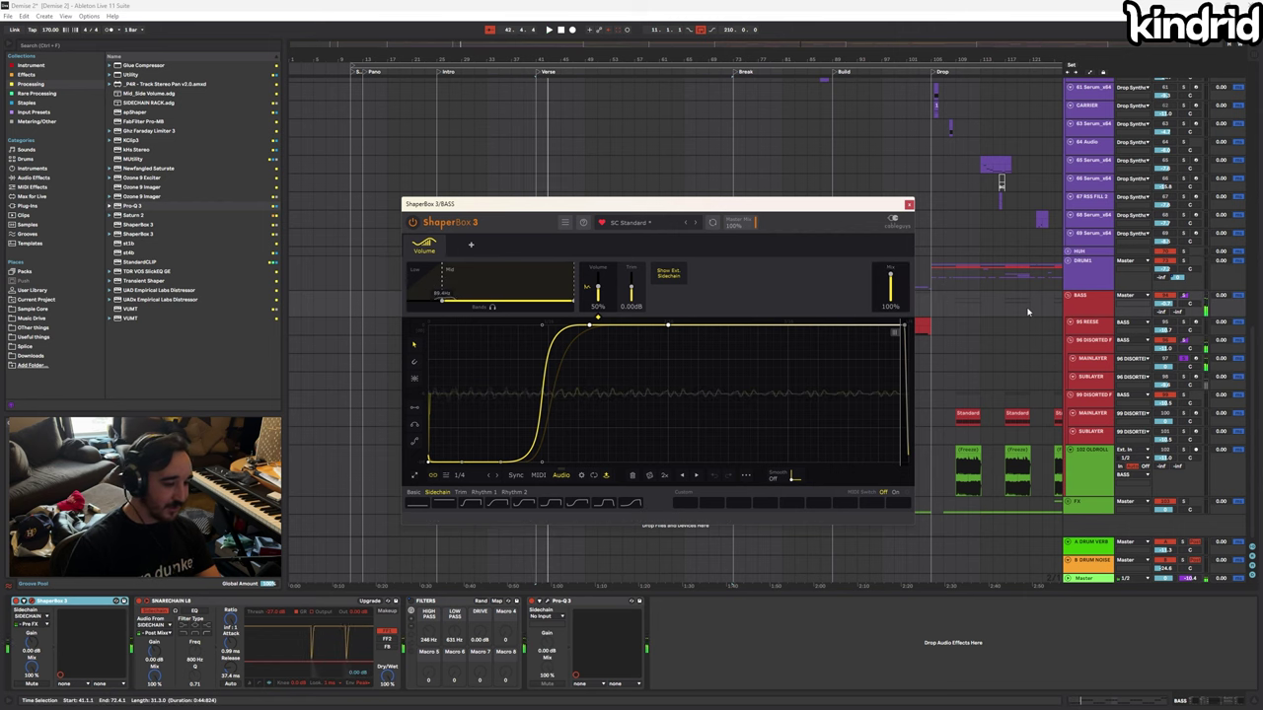
click(908, 204)
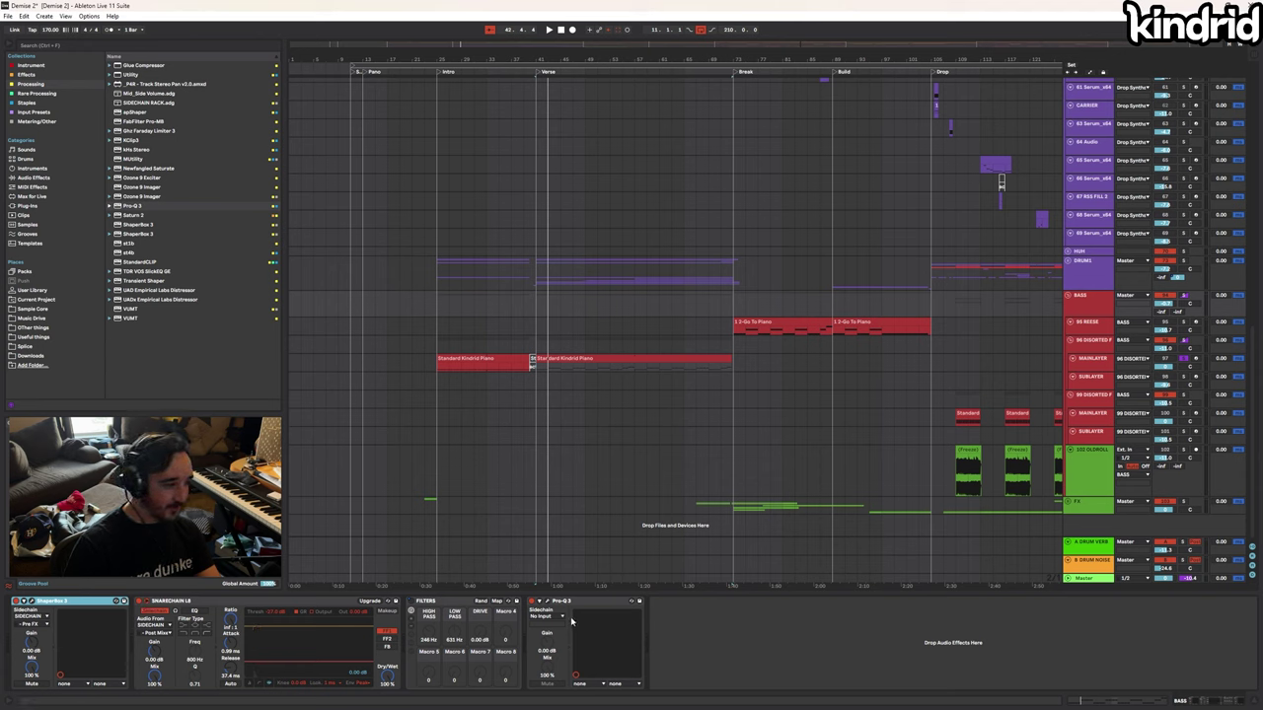
Open the Pro-Q 3 at the end of the BASS group's chain and close its window again
click(541, 600)
click(548, 601)
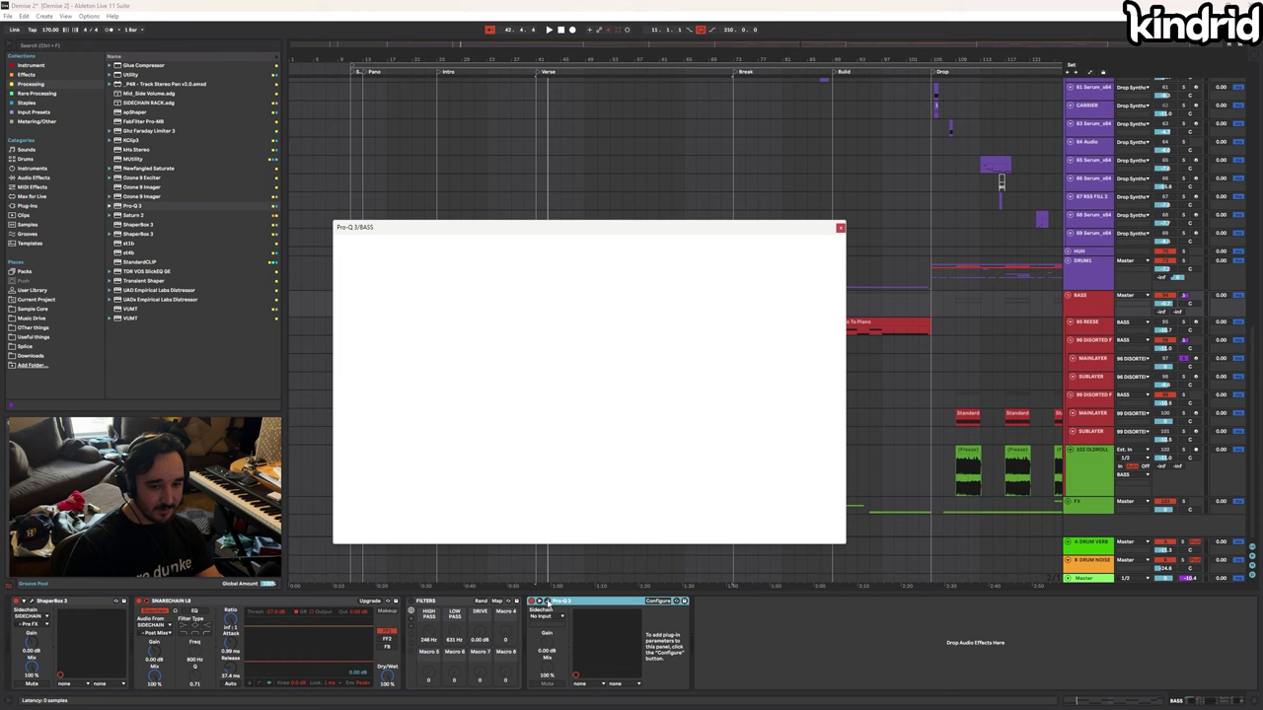
click(841, 228)
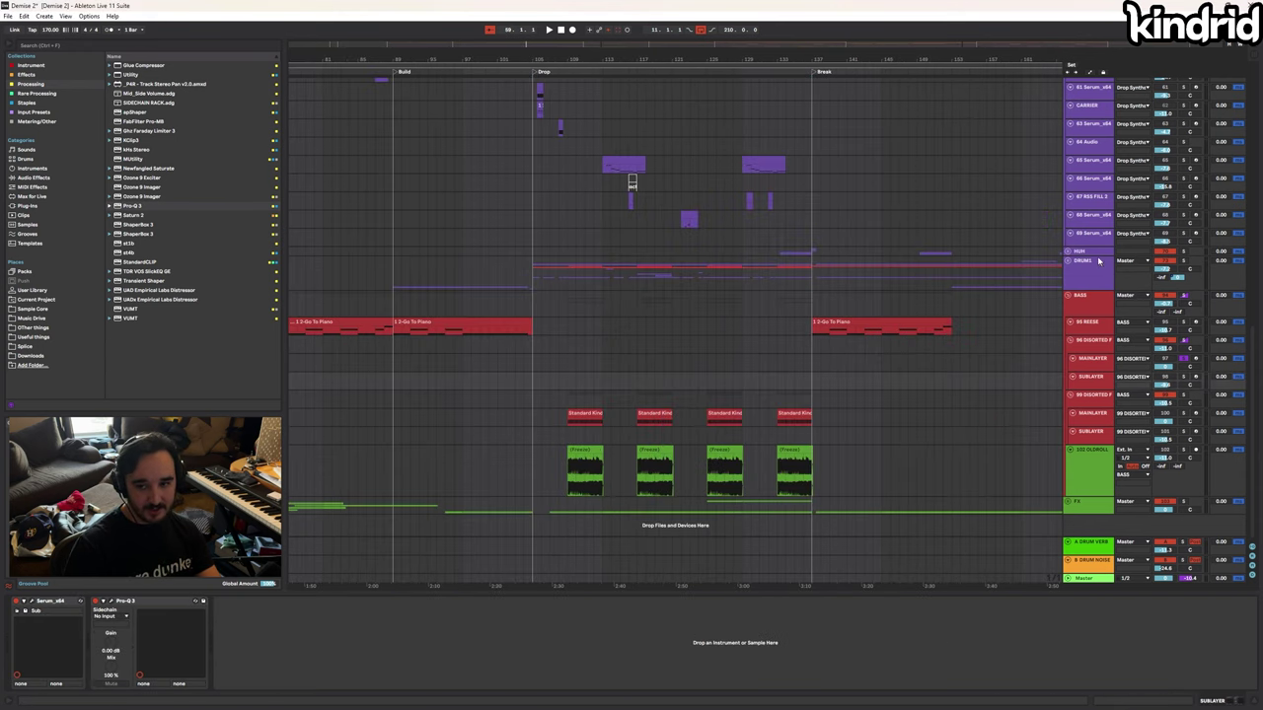
Unfold the DRUM1 group, solo it and play the drums from the start of the Drop
click(1066, 261)
scroll(776, 256, down, 2)
click(532, 267)
key(space)
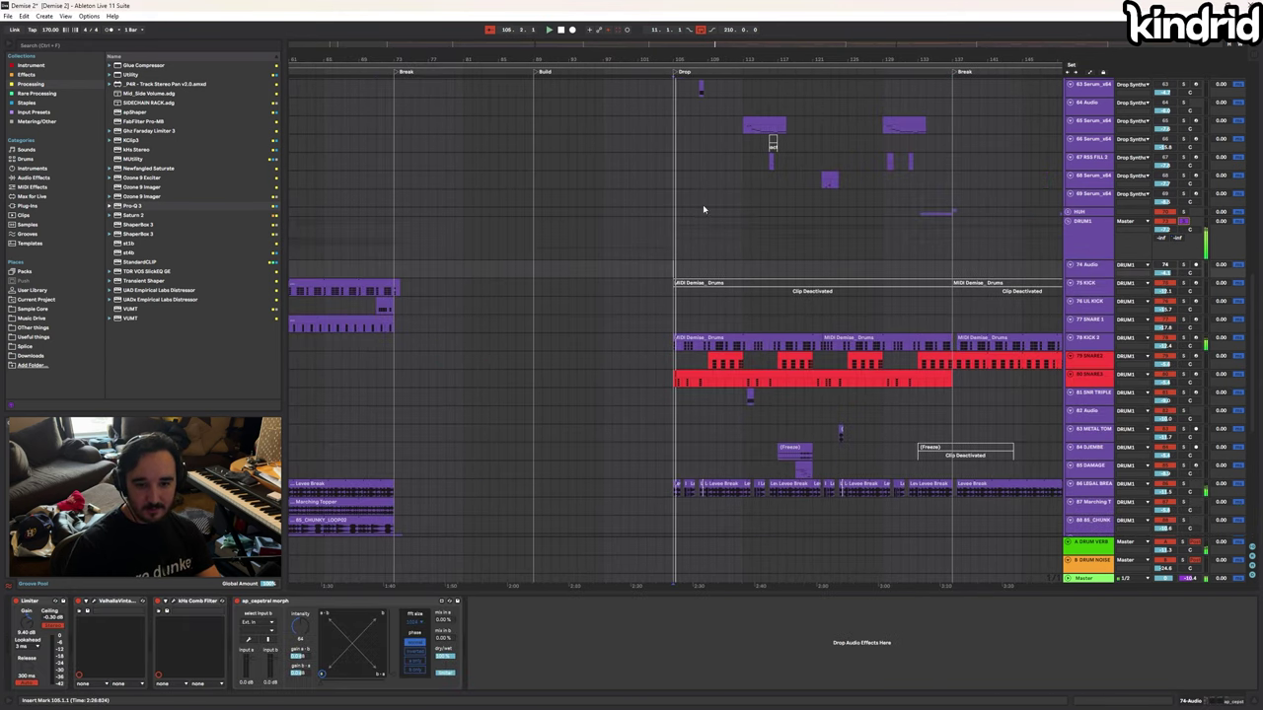
click(1086, 247)
key(s)
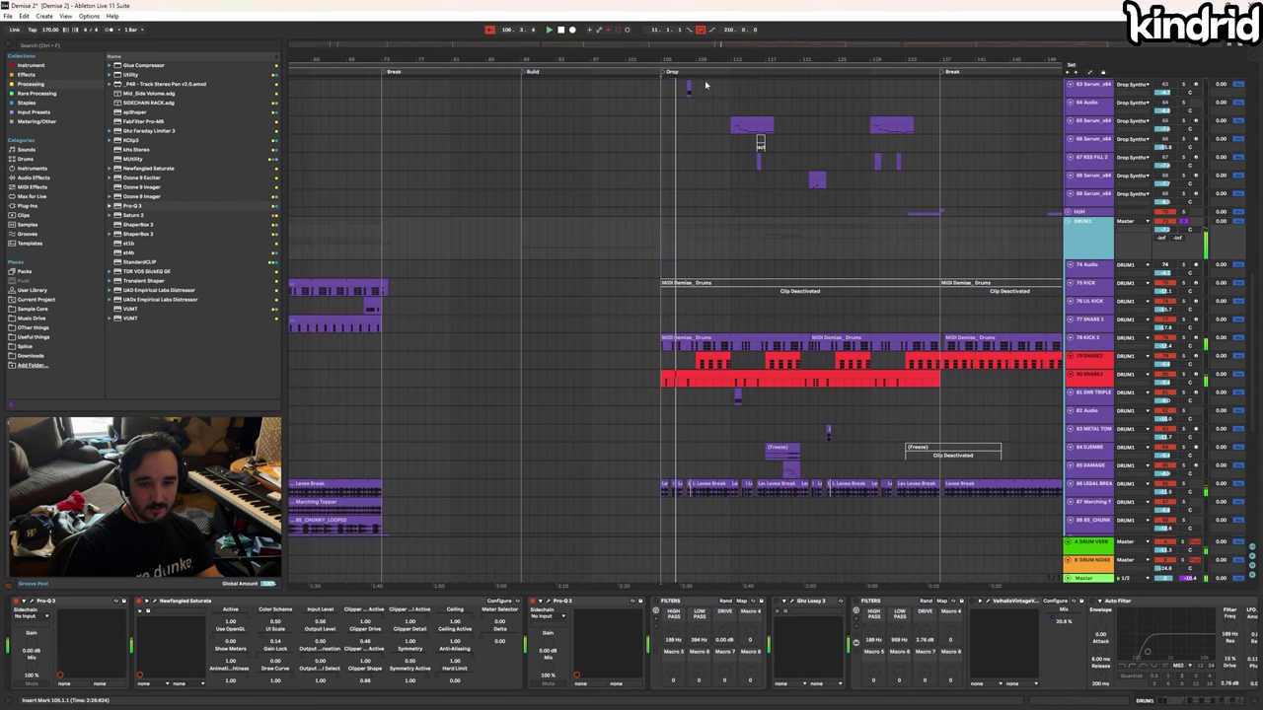
Select the first Levee Break clip of the LEGAL BREAK track in the Drop and fold the track
drag(657, 59, 397, 128)
scroll(482, 483, up, 5)
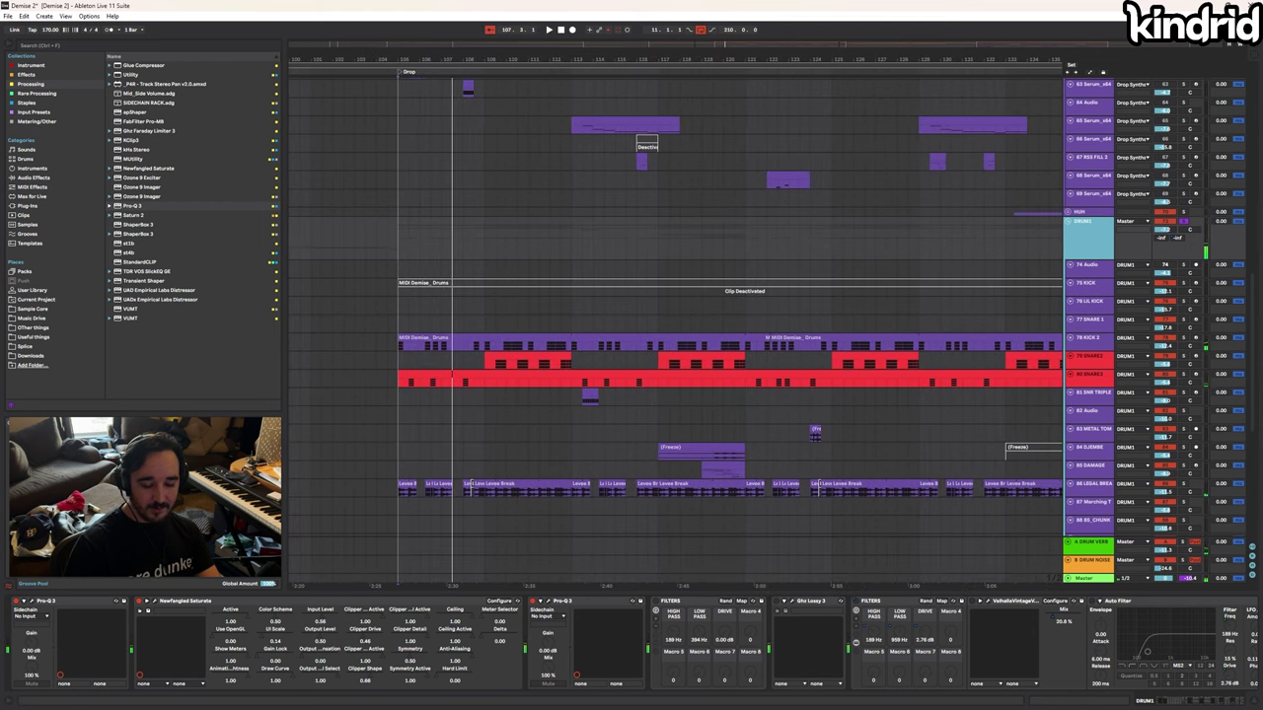
click(466, 485)
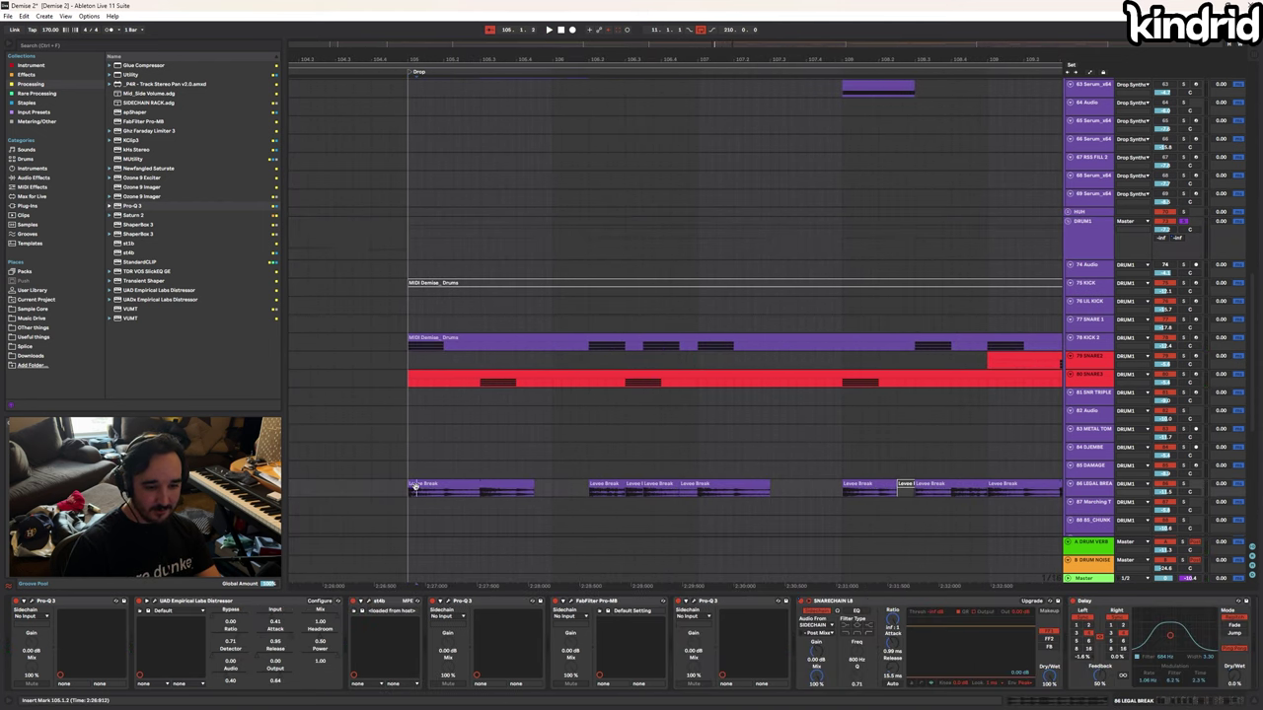
key(space)
click(1068, 485)
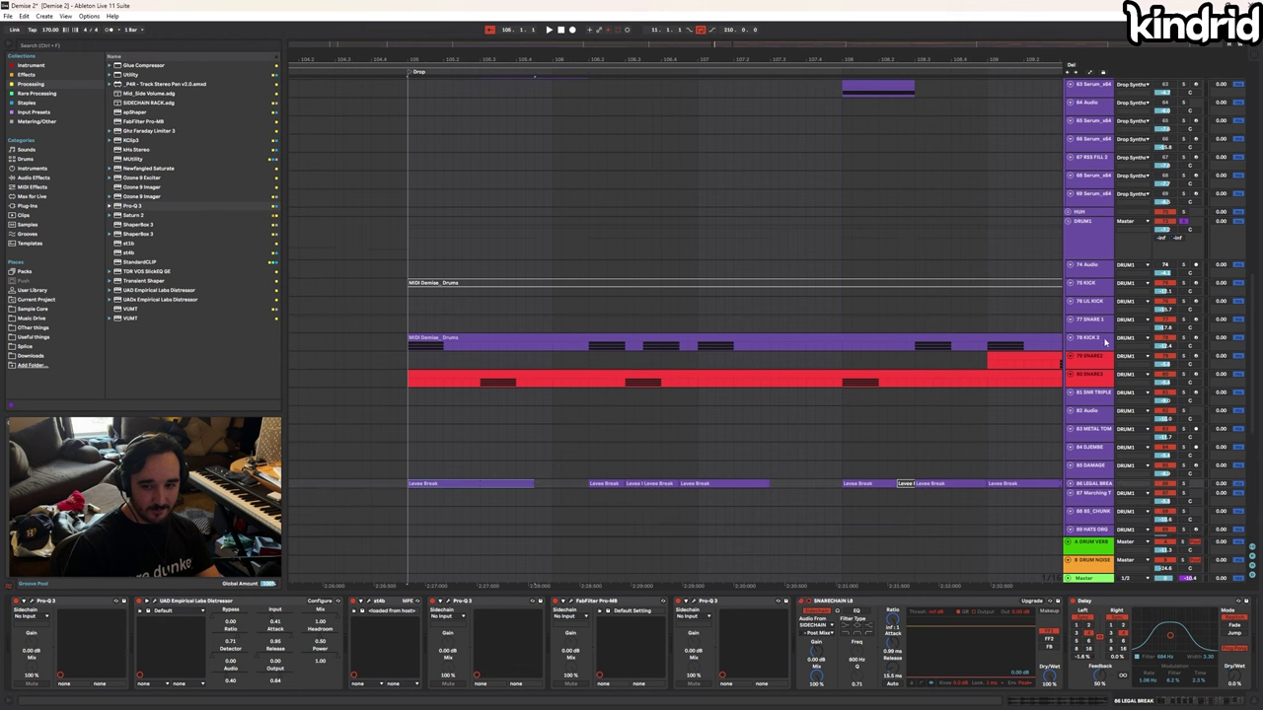
Solo the KICK 2 track, play it from the start of the Drop and show the two kick samples in its Drum Rack
click(1099, 299)
click(471, 339)
key(space)
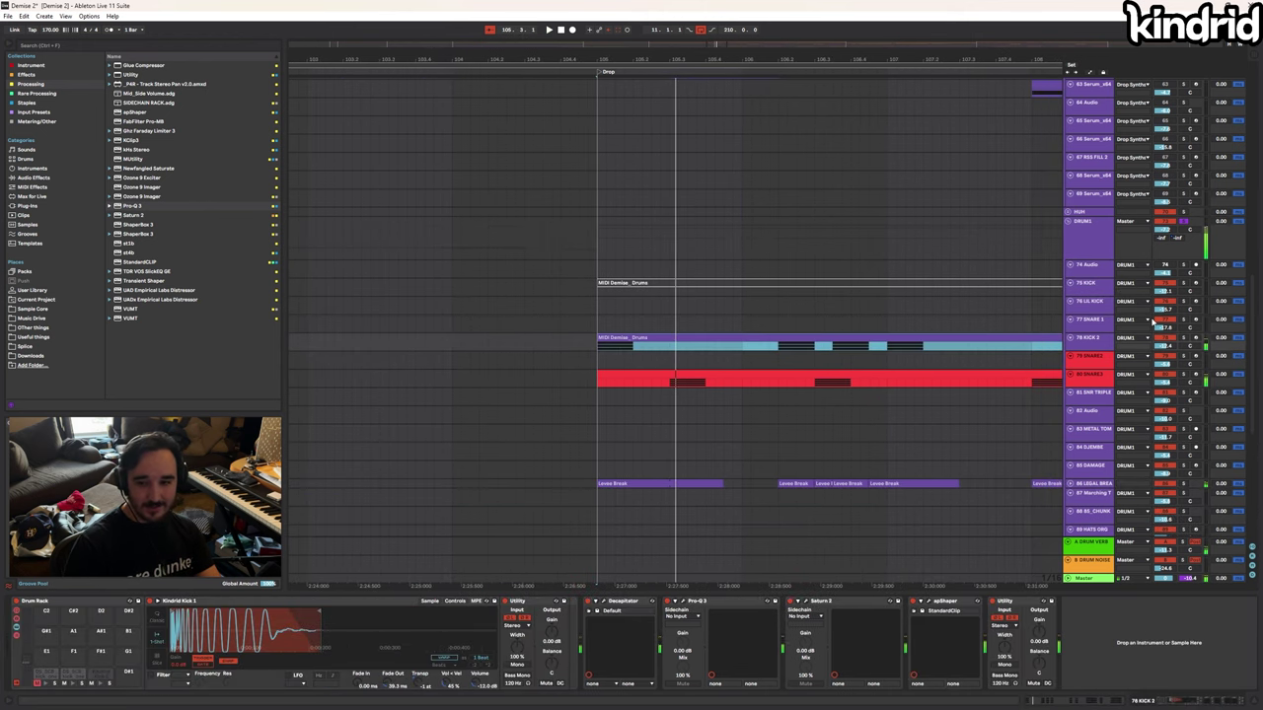
click(1099, 344)
click(1184, 338)
key(space)
key(space)
click(1089, 344)
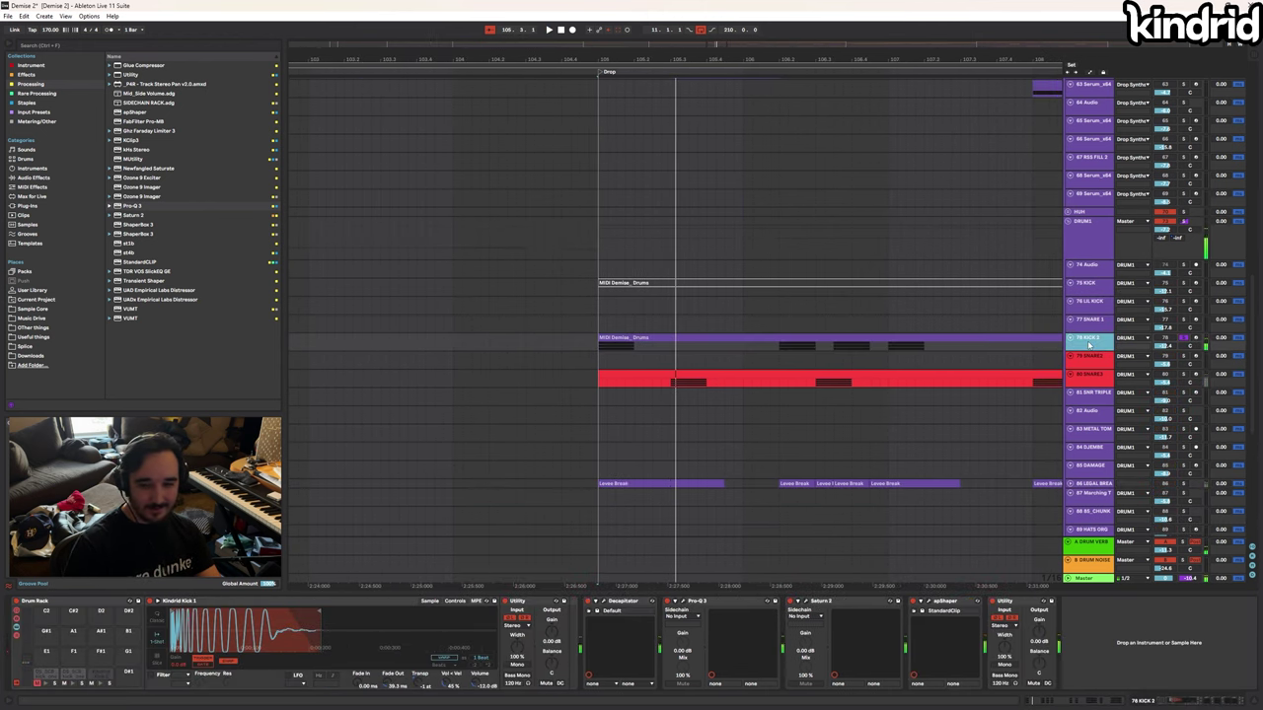
click(100, 682)
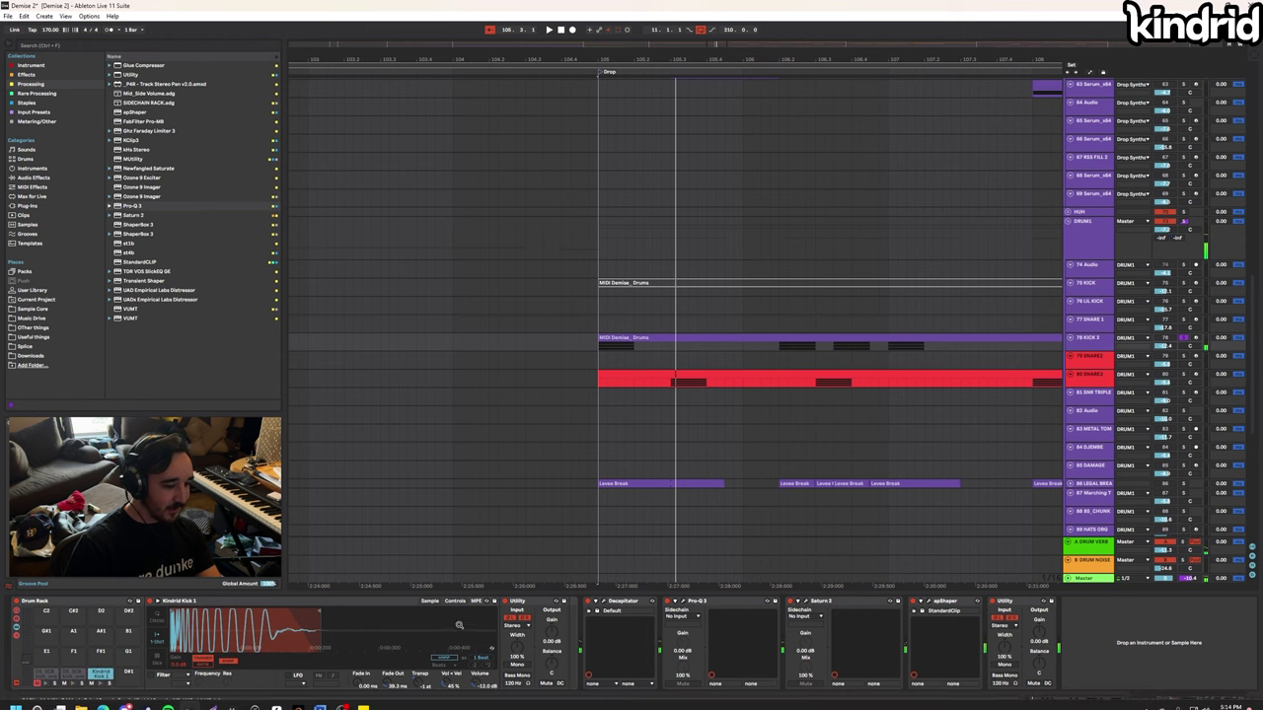
click(72, 675)
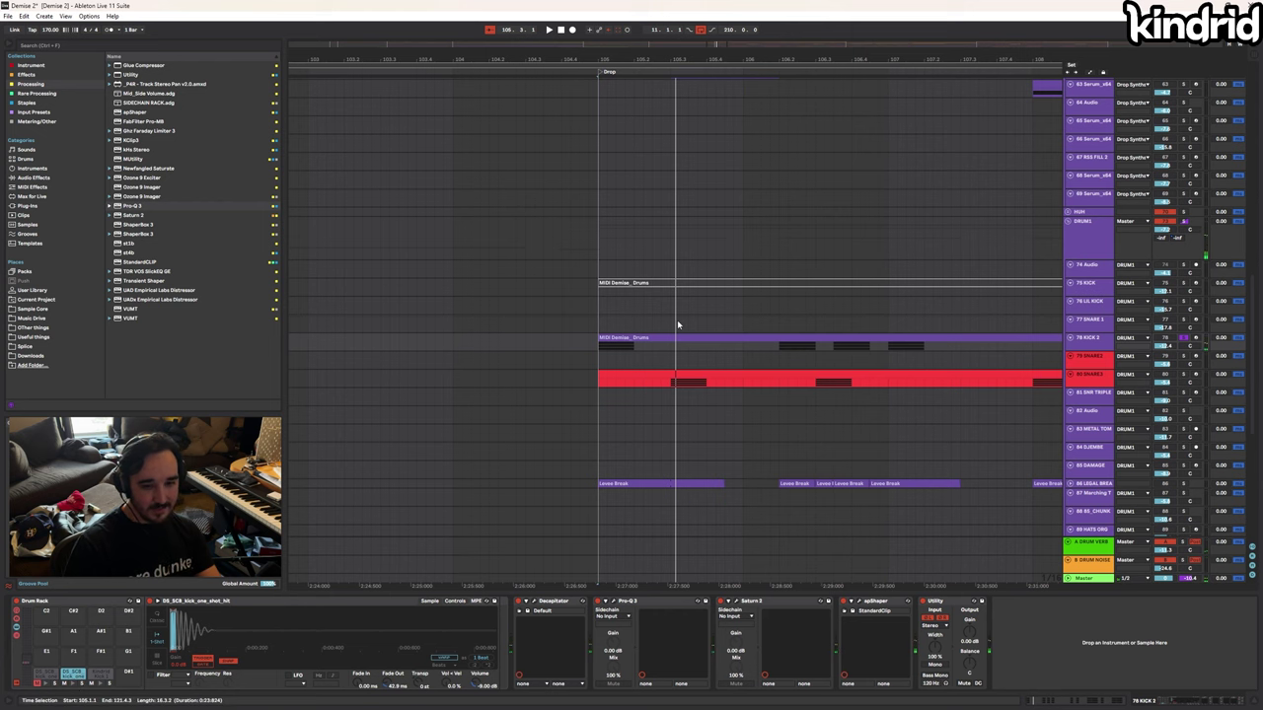
Open the Decapitator, Pro-Q 3, Saturn 2 and apShaper windows of the KICK 2 track during playback
click(534, 604)
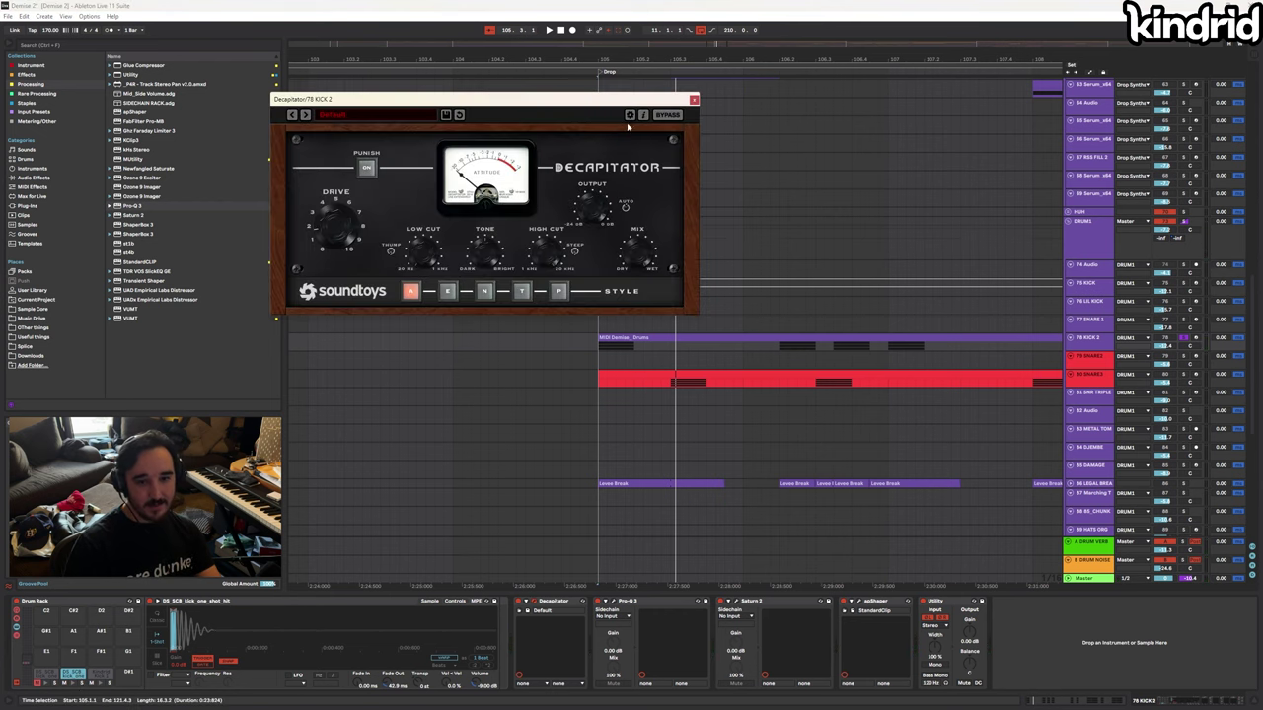
drag(604, 102, 530, 107)
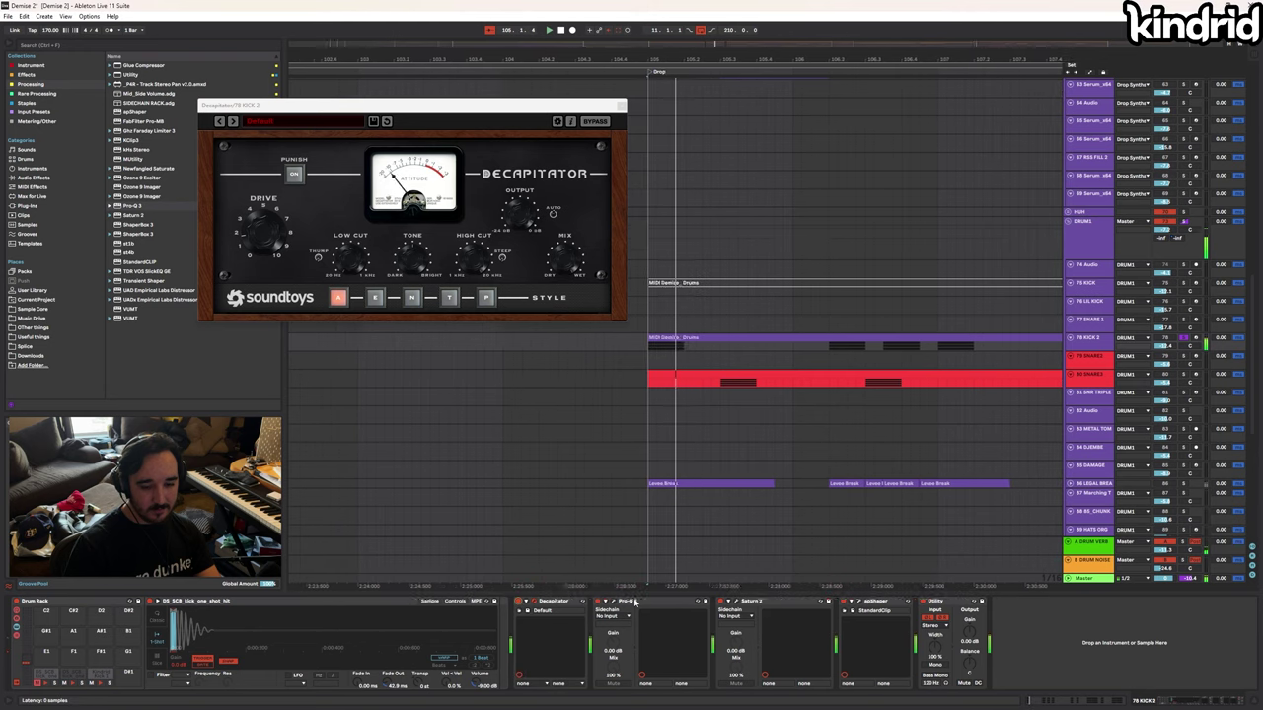
click(612, 601)
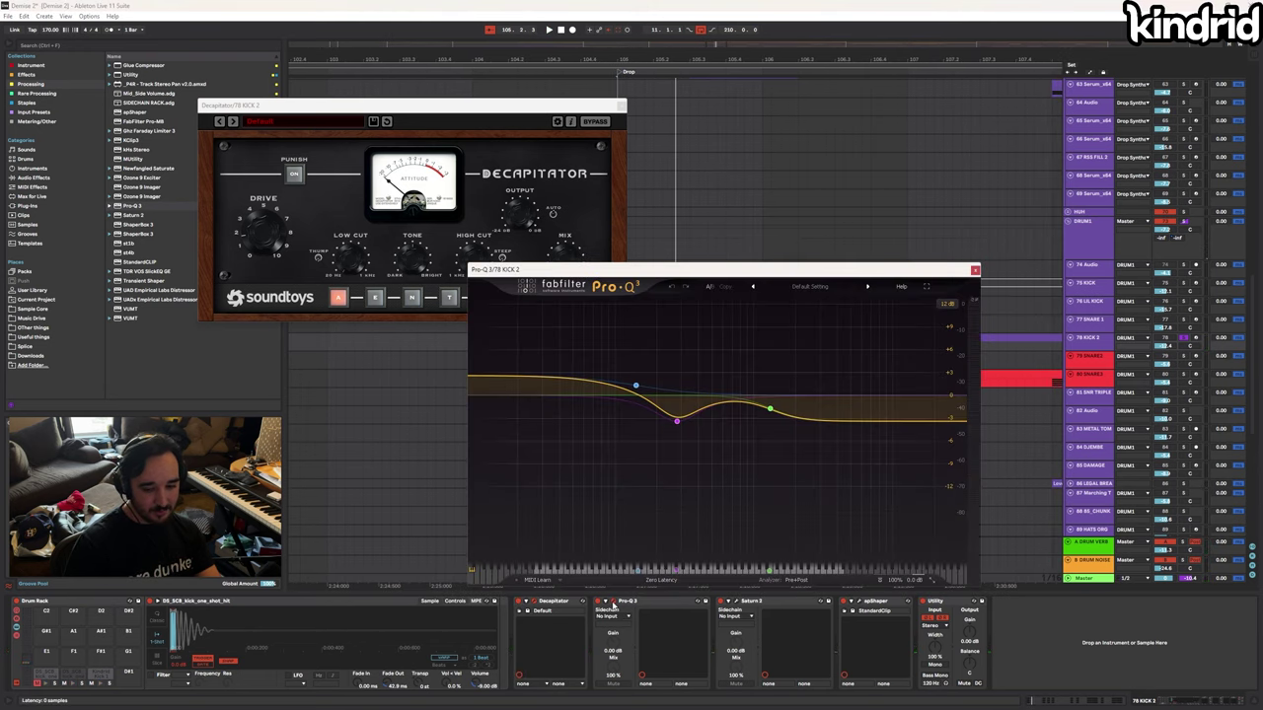
drag(631, 272, 519, 179)
click(734, 601)
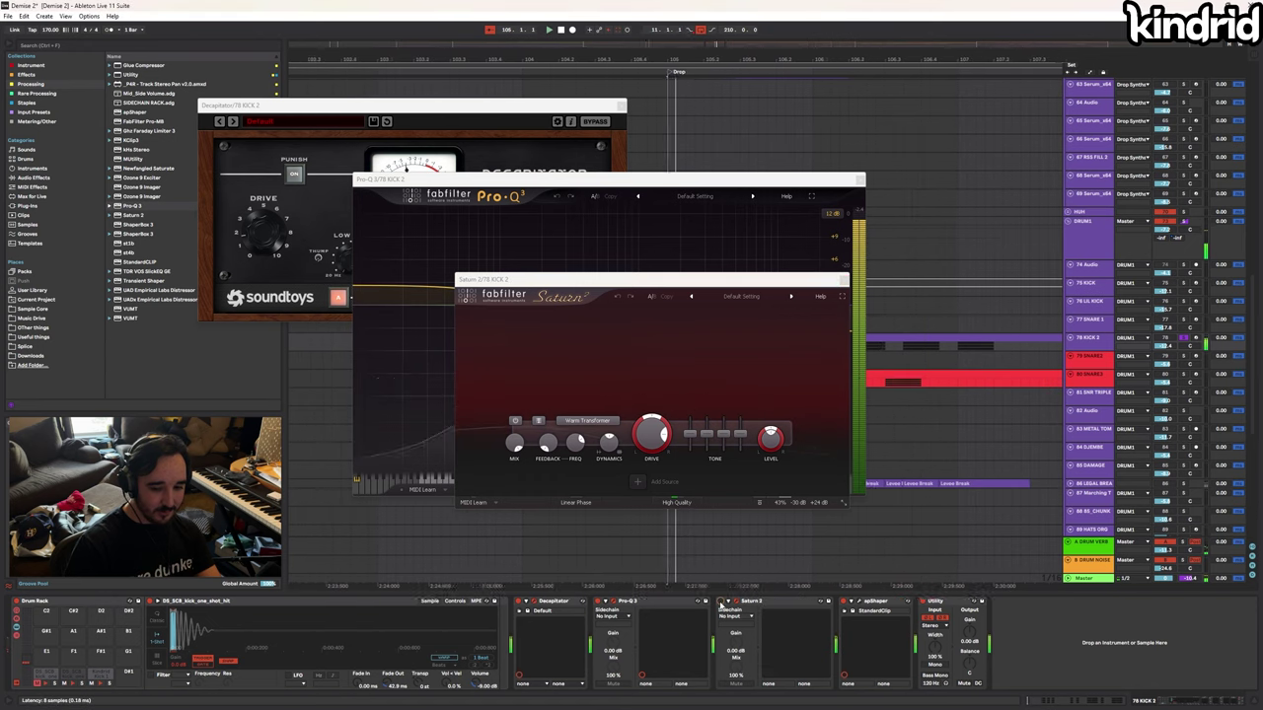
click(852, 601)
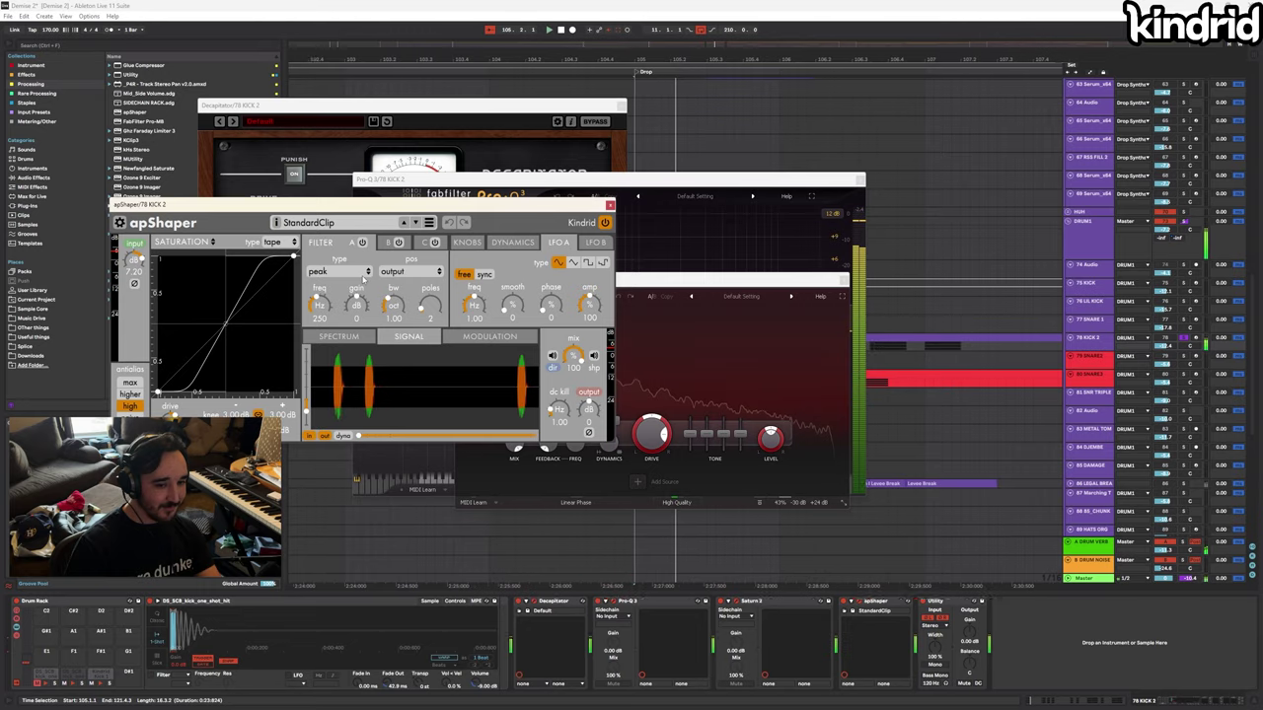
Solo the SNARE3 track, audition the four lowest pads of its Drum Rack and play its clip from 105.3.1
click(688, 380)
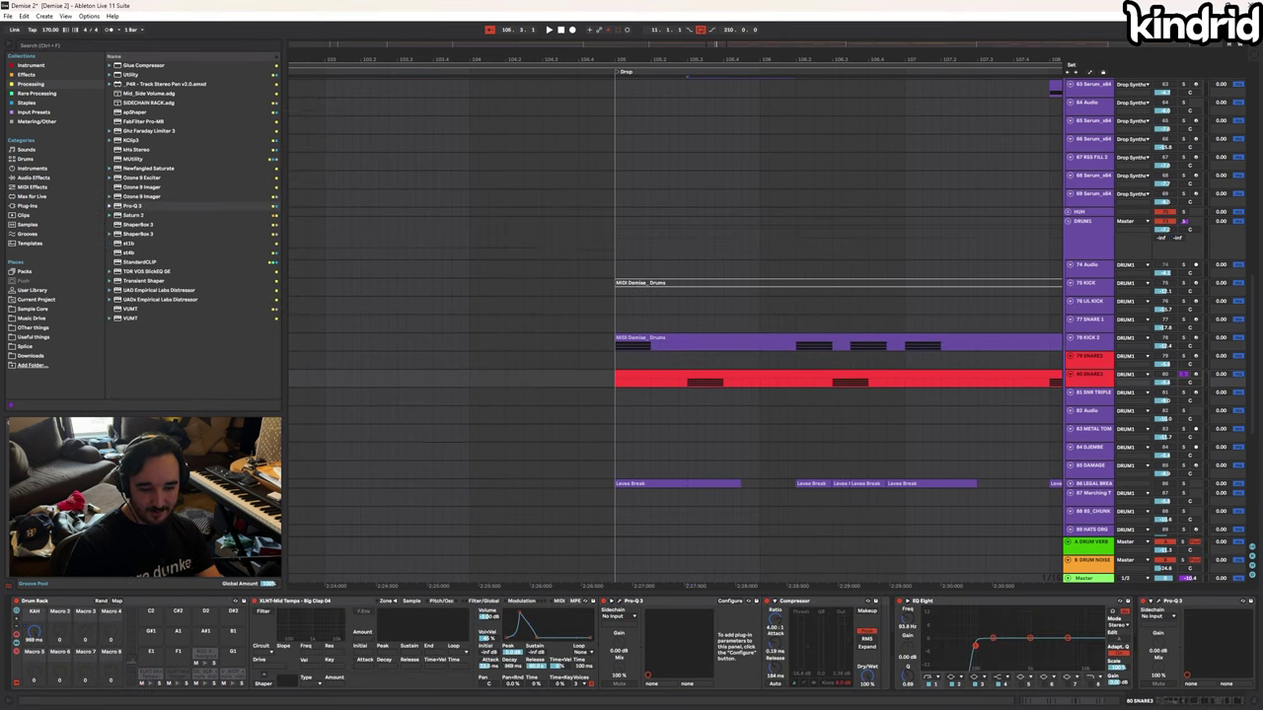
click(152, 683)
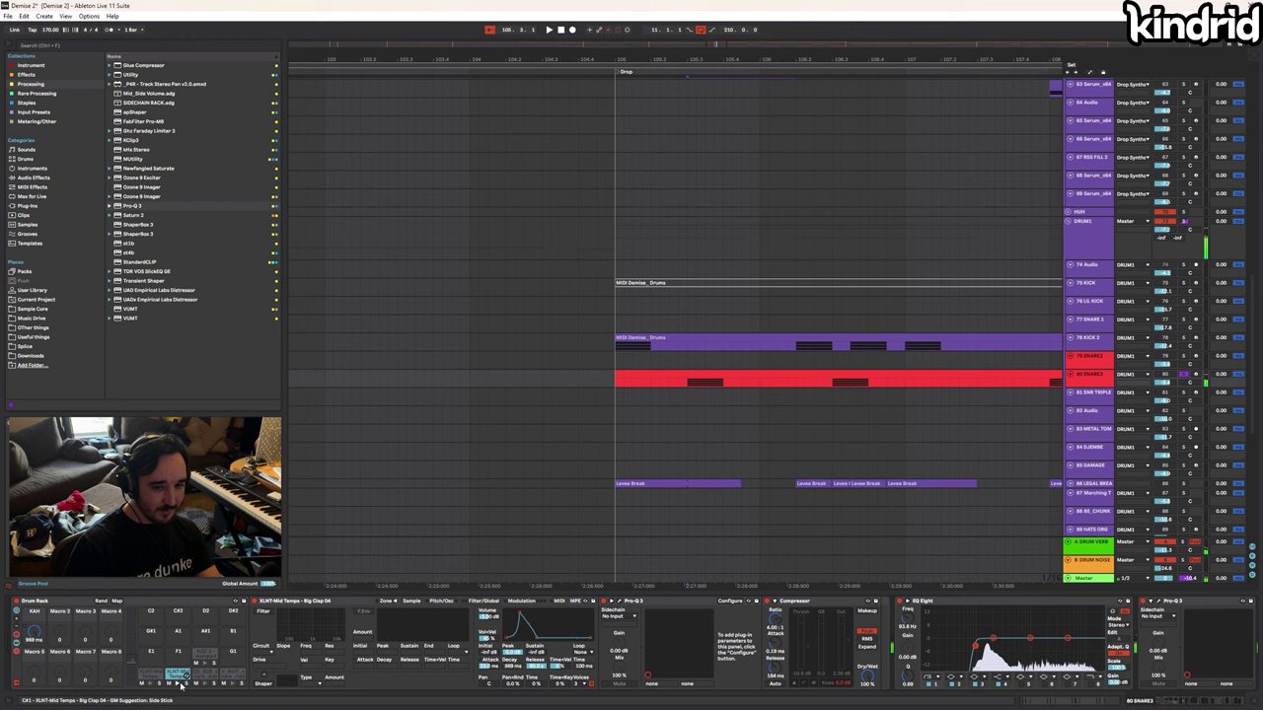
click(178, 684)
click(205, 683)
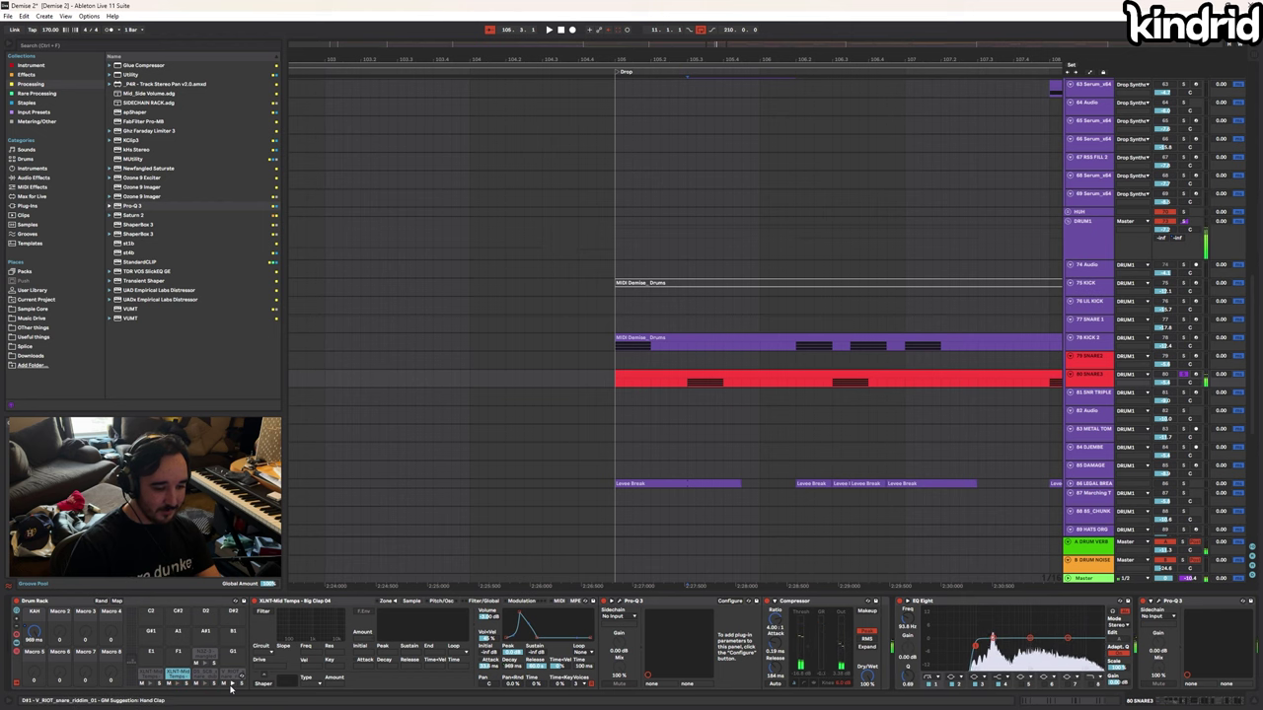
click(233, 683)
click(688, 390)
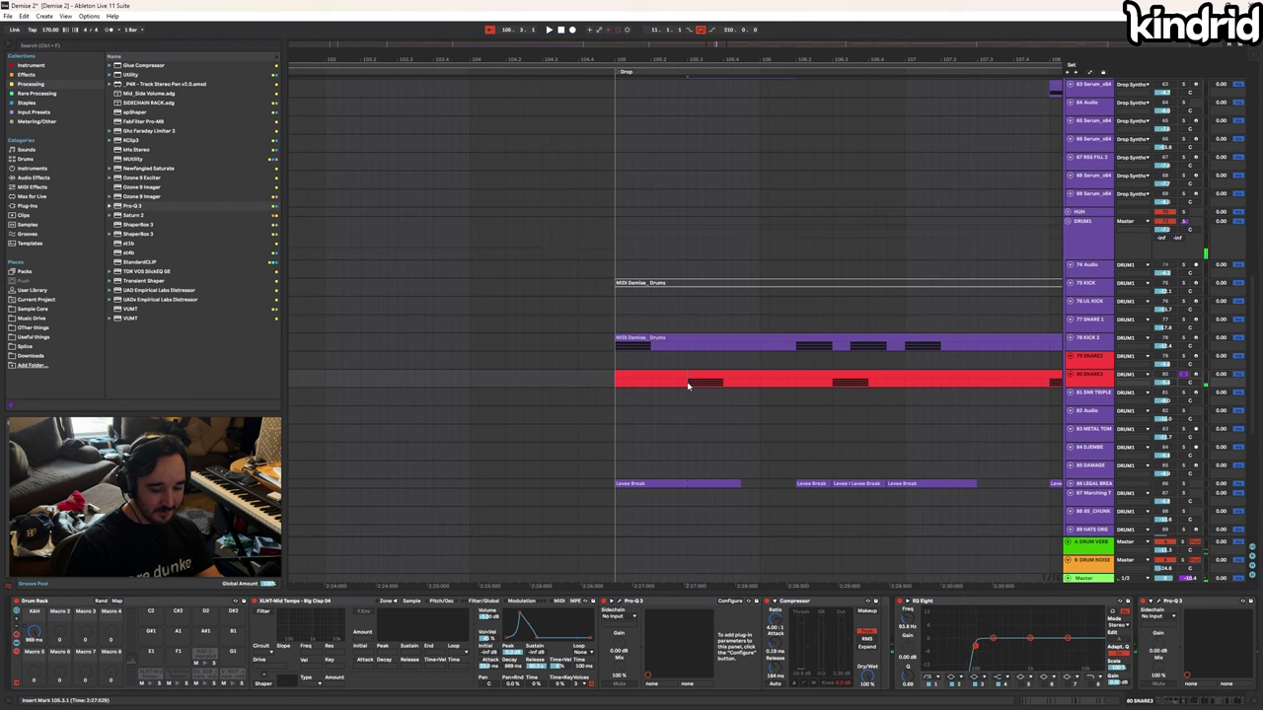
key(space)
Play the unsoloed arrangement from the start of the Drop and again from the SNARE3 hit at 108.1.1
click(495, 240)
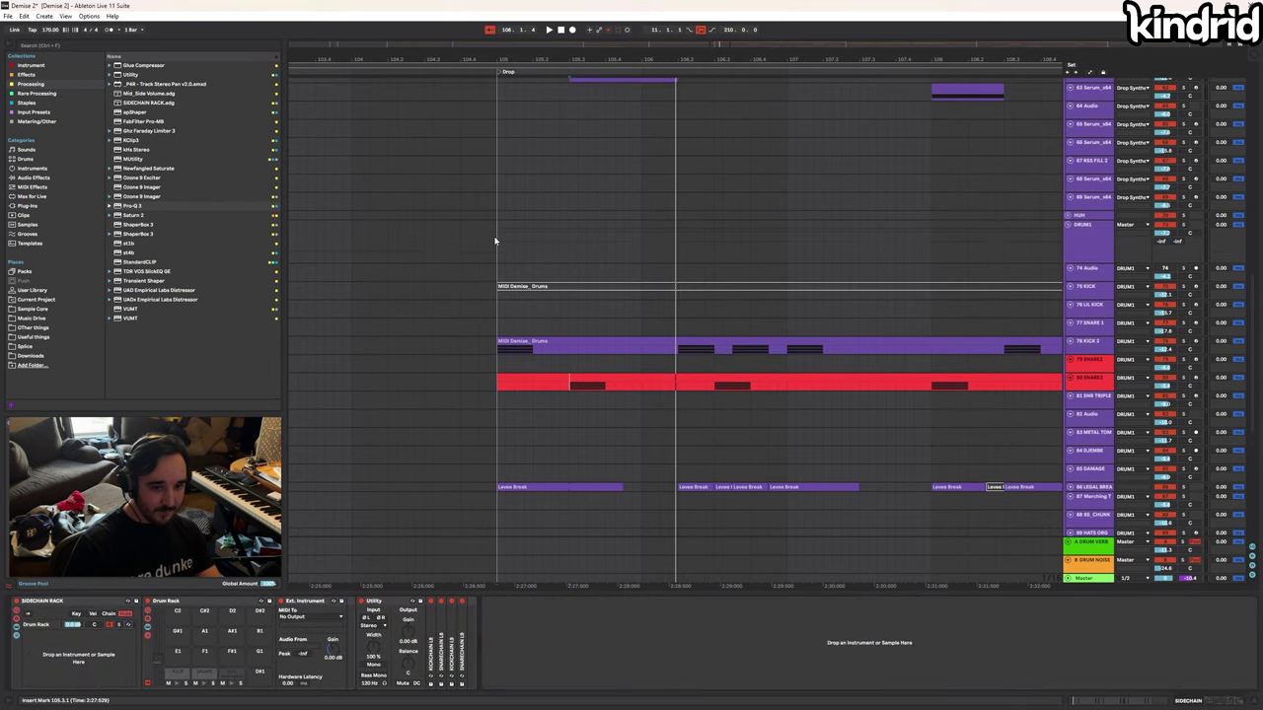
click(1084, 226)
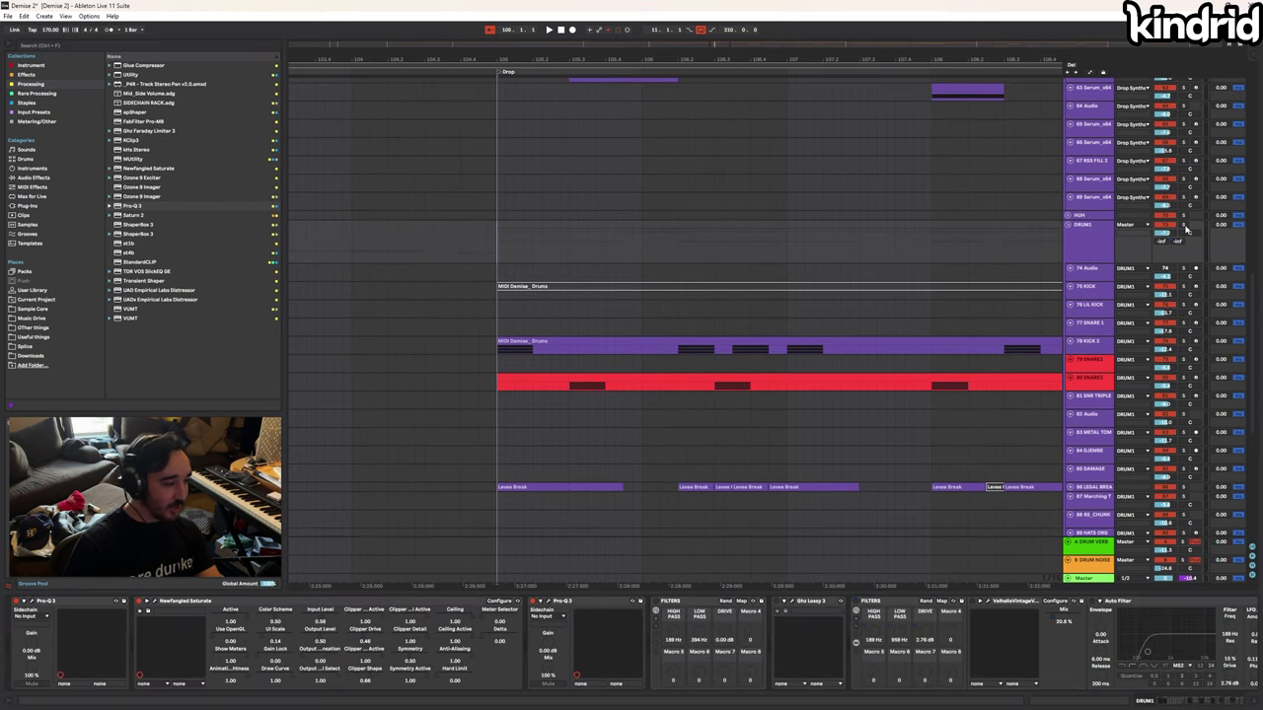
key(space)
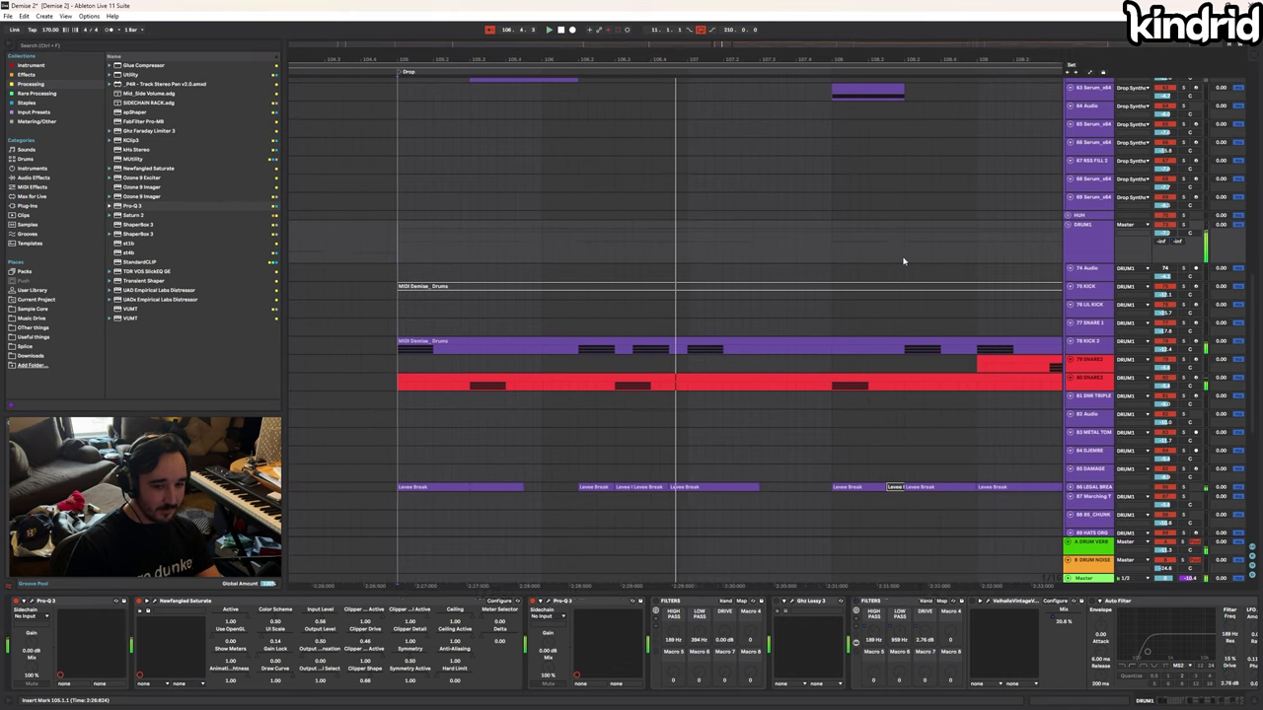
click(582, 385)
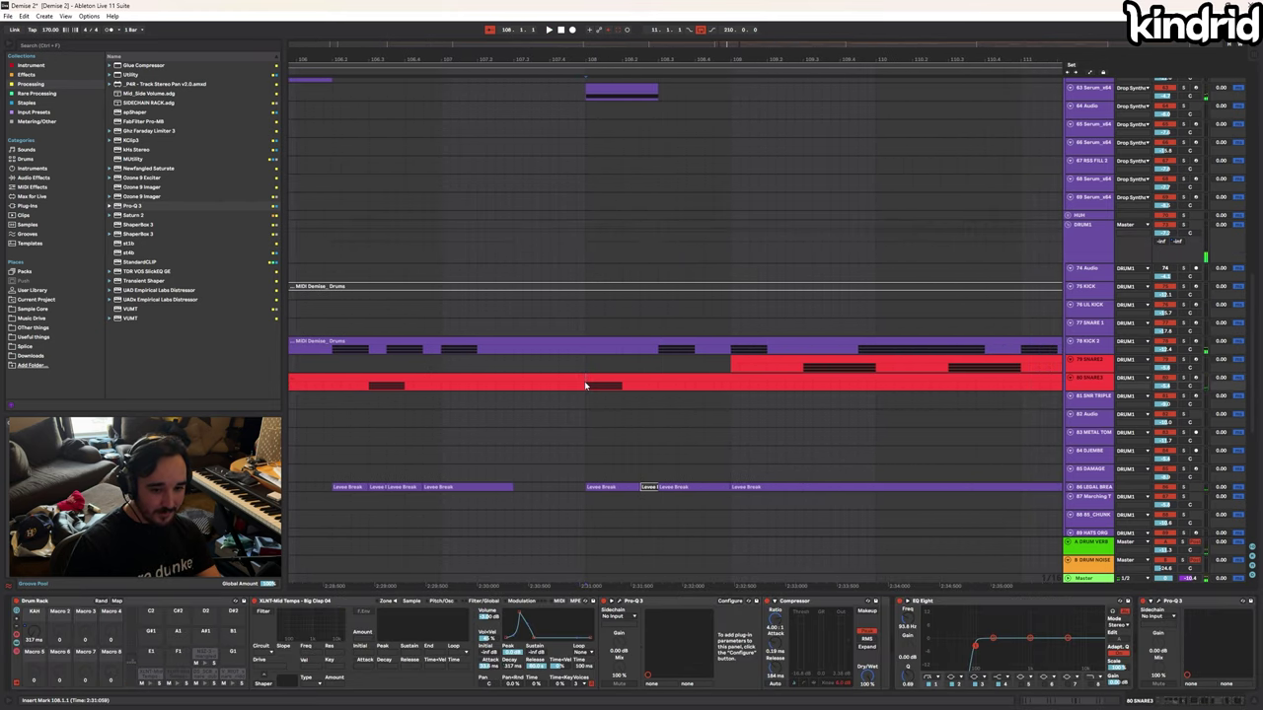
key(space)
Show the SAW group's effects, including its Saturn 2 window and the chains of its Audio Effect Rack
scroll(957, 332, up, 15)
click(1089, 107)
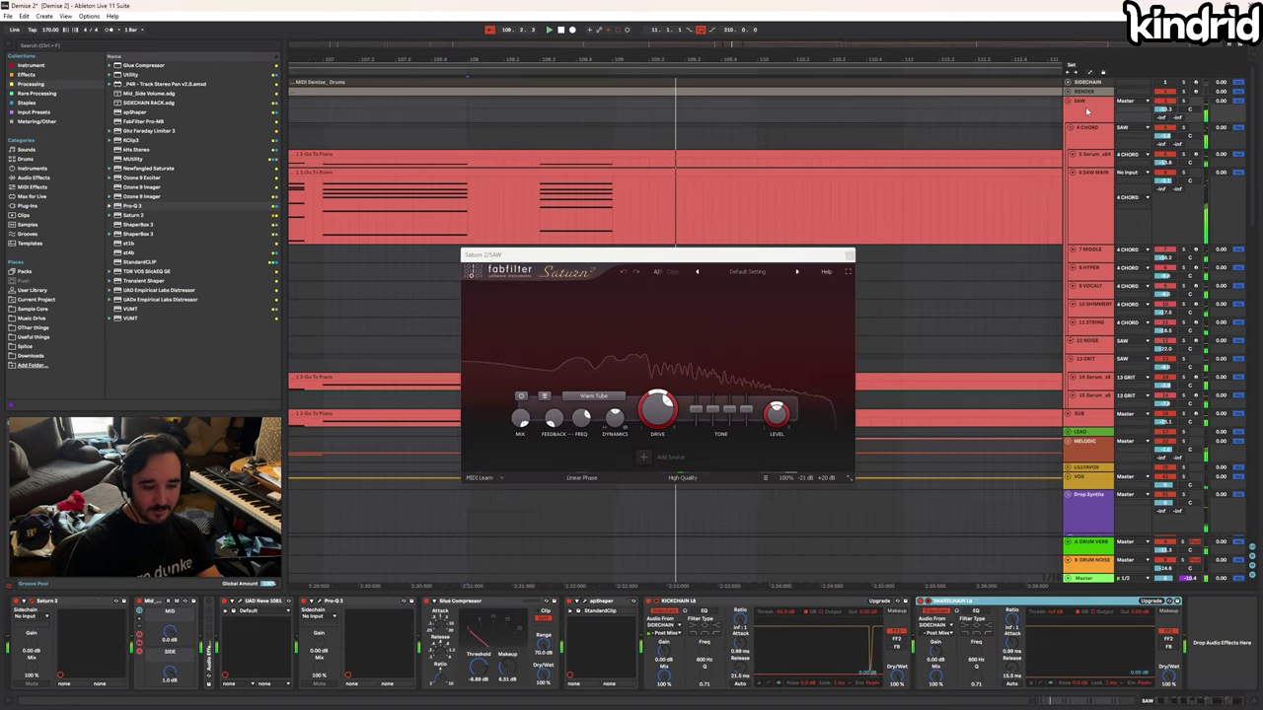
click(682, 331)
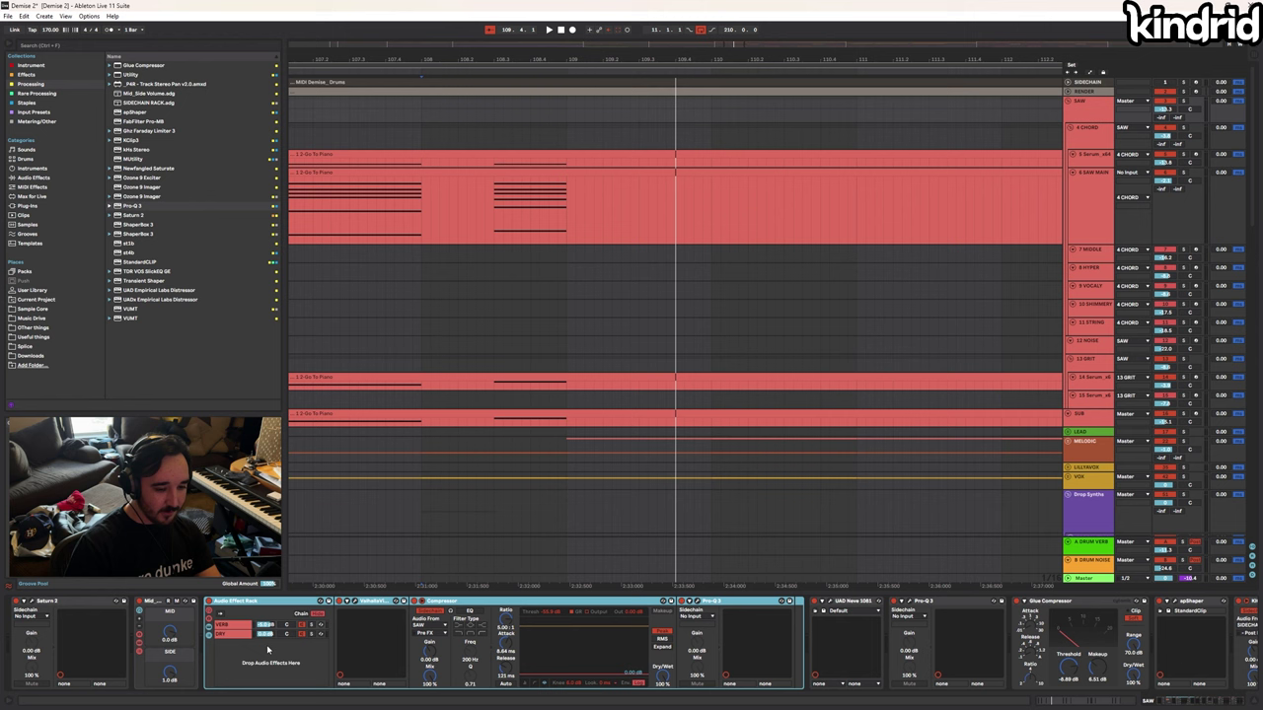
click(493, 135)
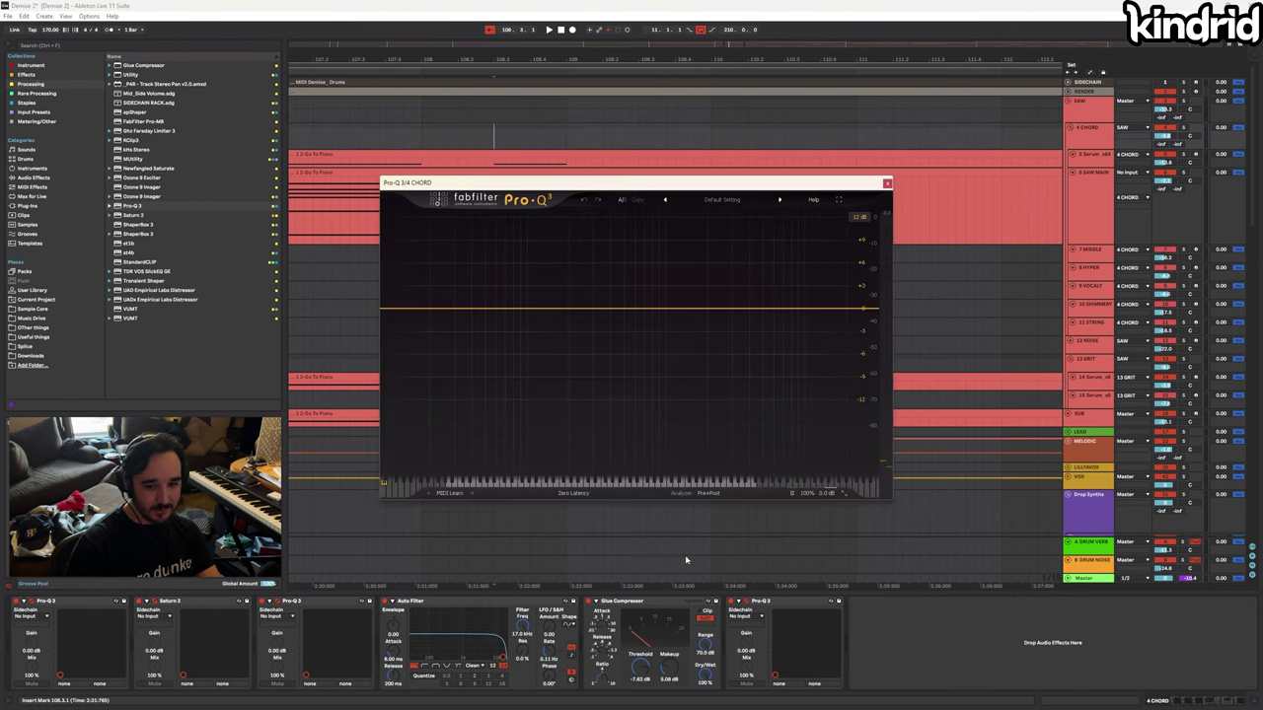
Open ValhallaVintageVerb in the SAW group's VERB chain, play that chain soloed and close the plug-in window
click(1089, 114)
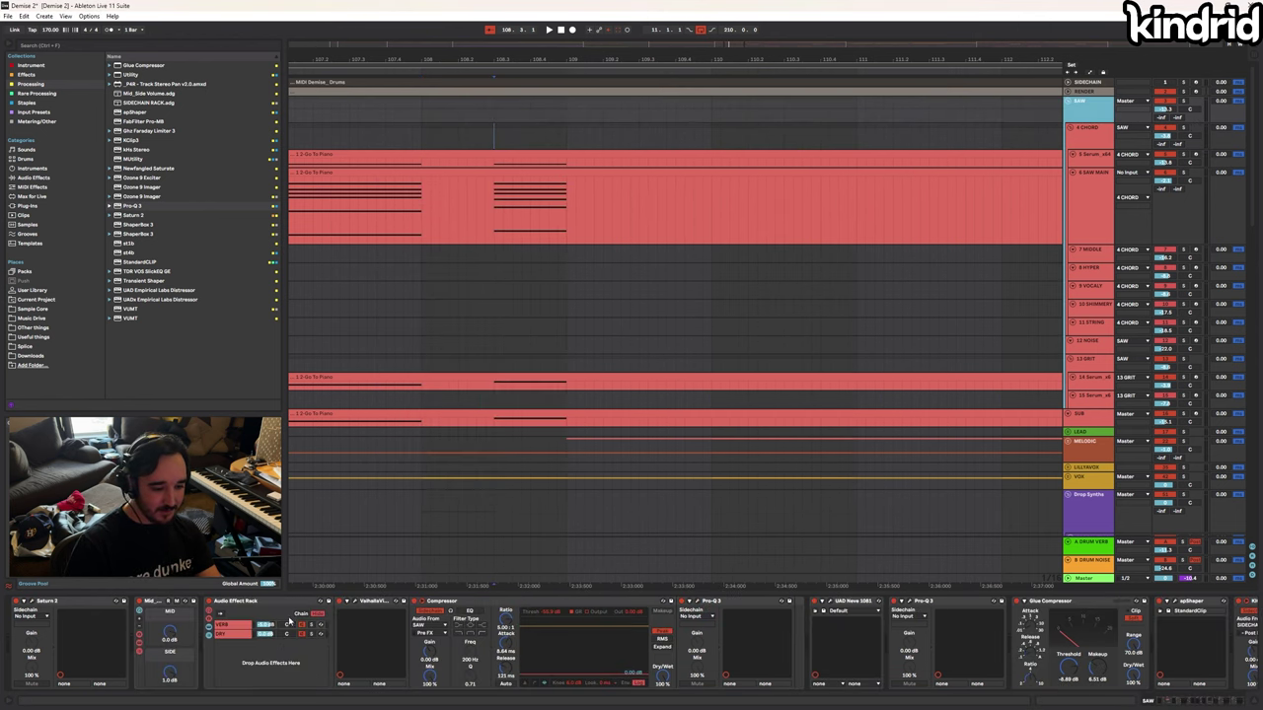
click(355, 601)
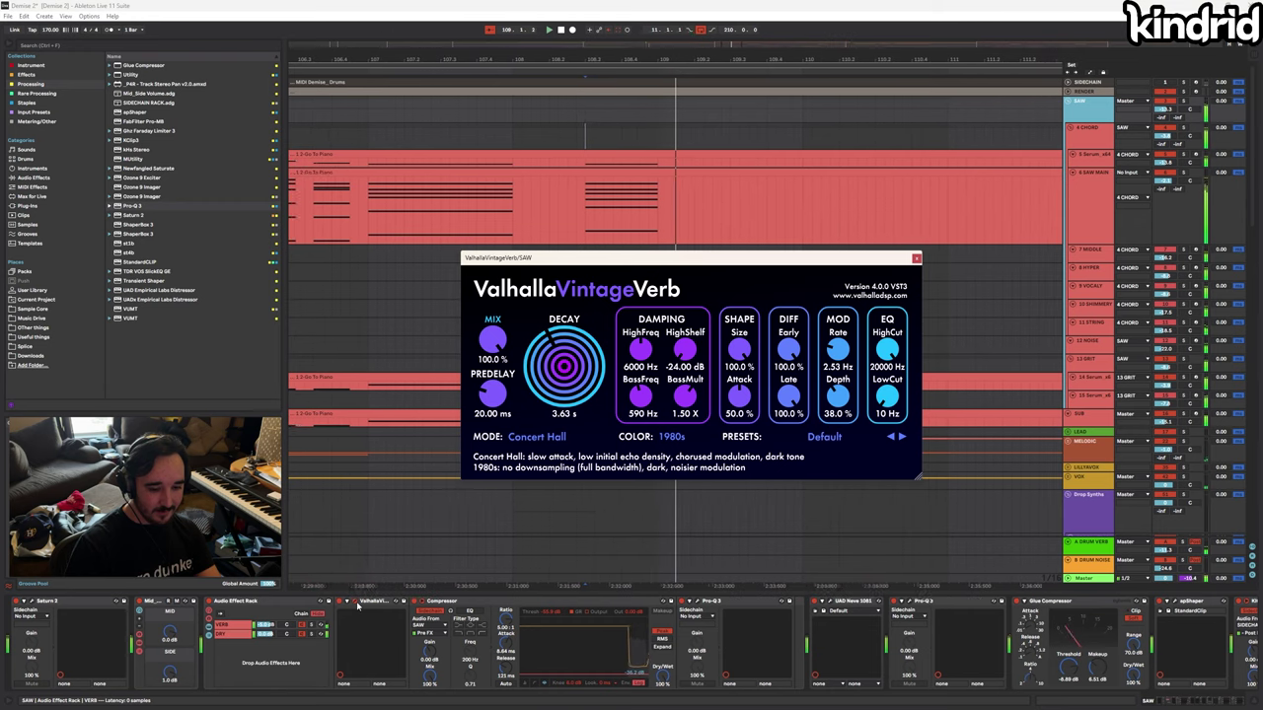
click(312, 626)
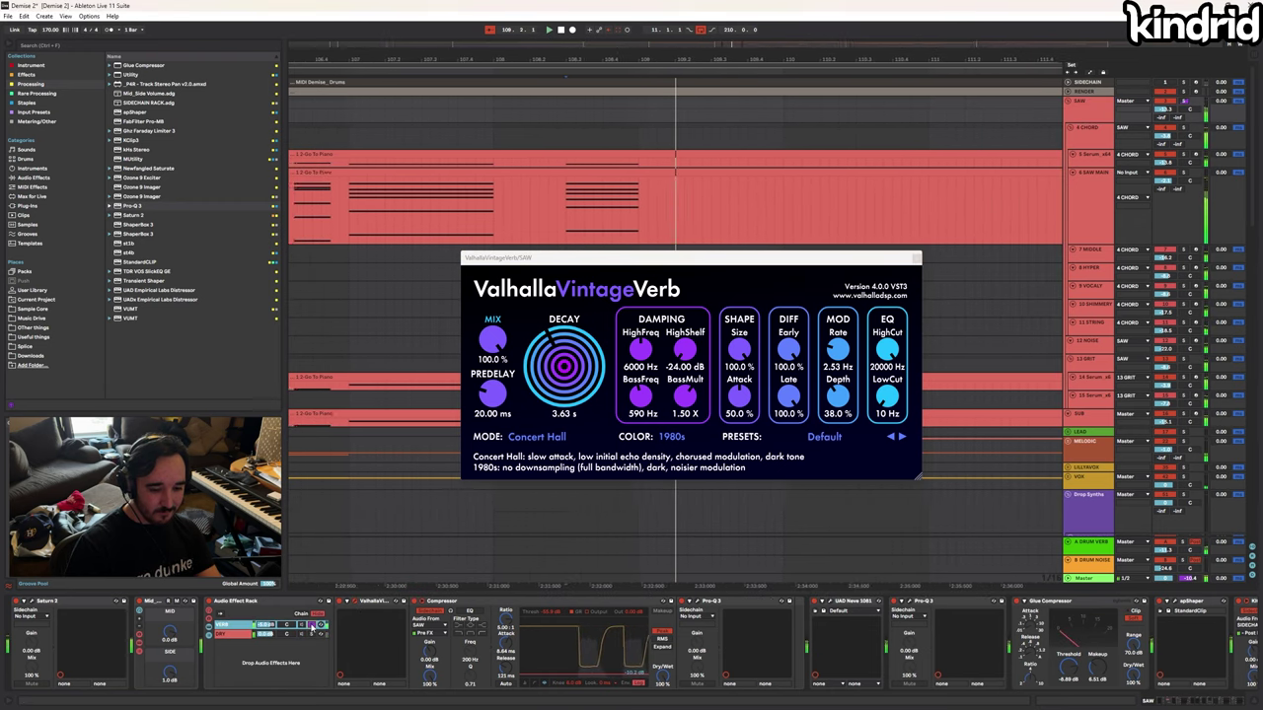
scroll(358, 293, down, 10)
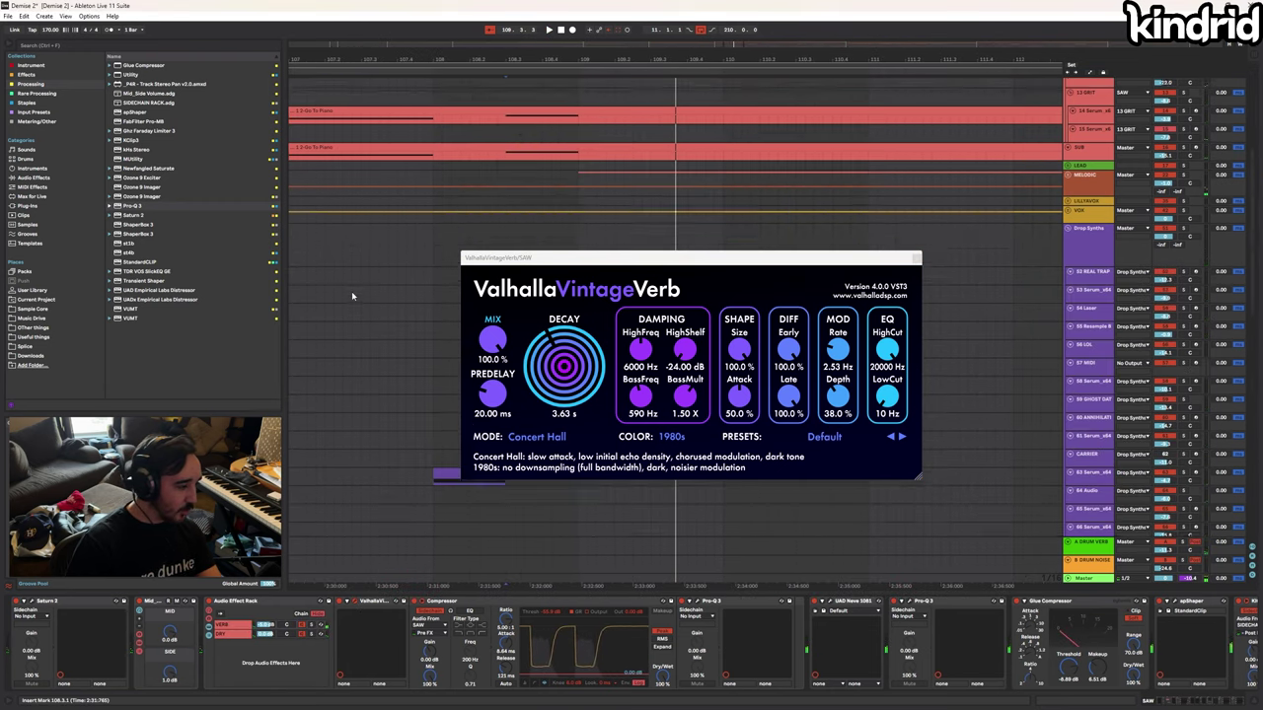
click(917, 258)
Try the KAH macro of the SNARE3 Drum Rack at 969 ms during playback from 108.1.1
scroll(519, 273, down, 3)
scroll(519, 274, up, 2)
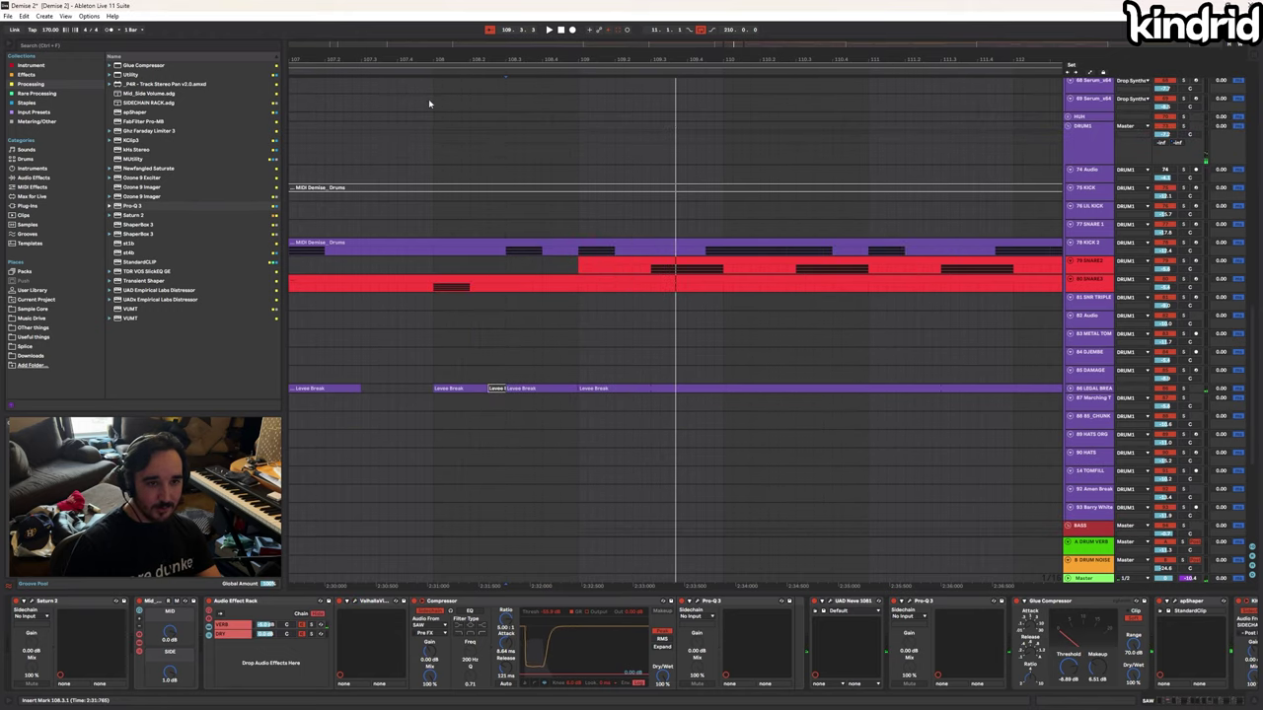
mouse_move(429, 60)
mouse_down()
mouse_move(685, 60)
mouse_move(701, 46)
mouse_up()
click(703, 296)
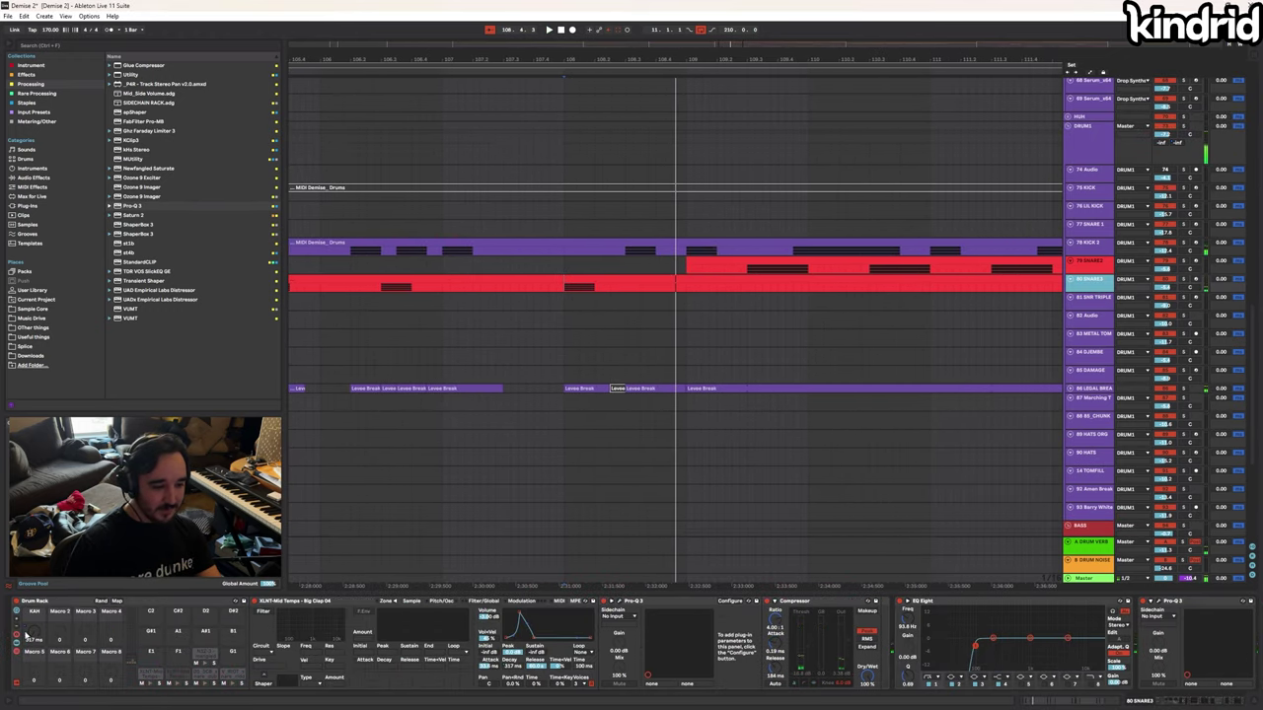
drag(37, 637, 37, 613)
key(space)
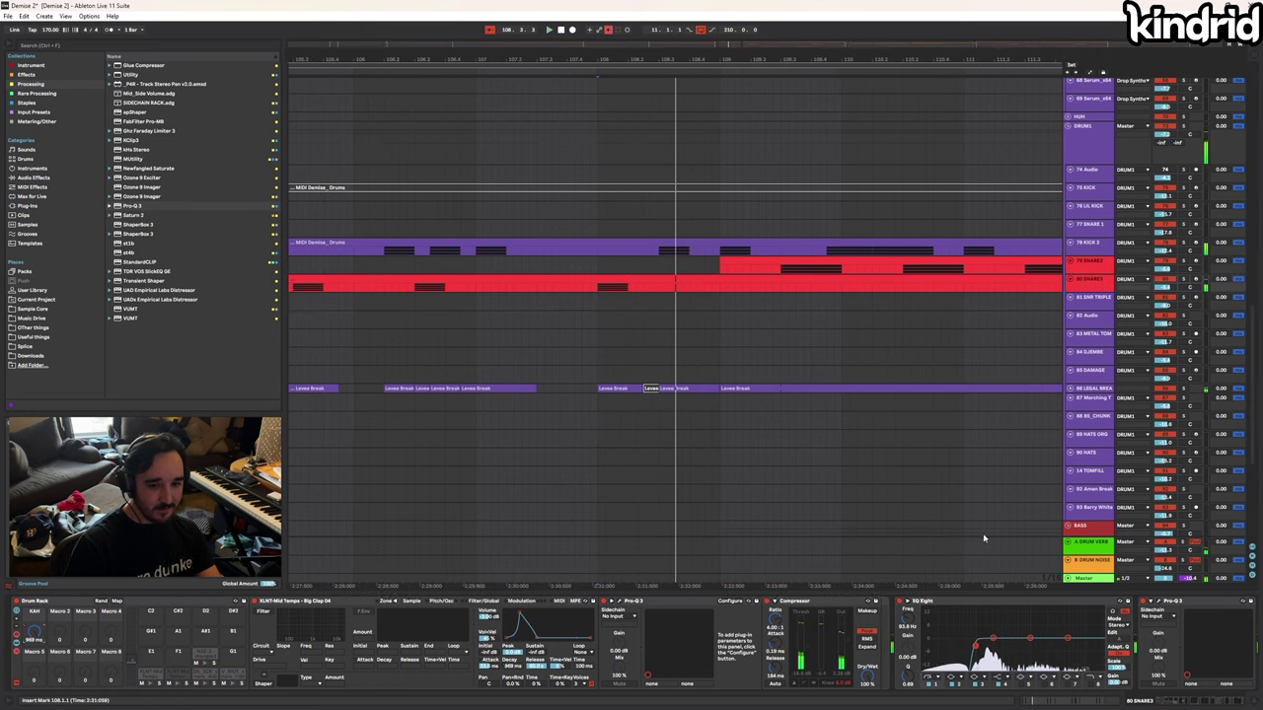
key(space)
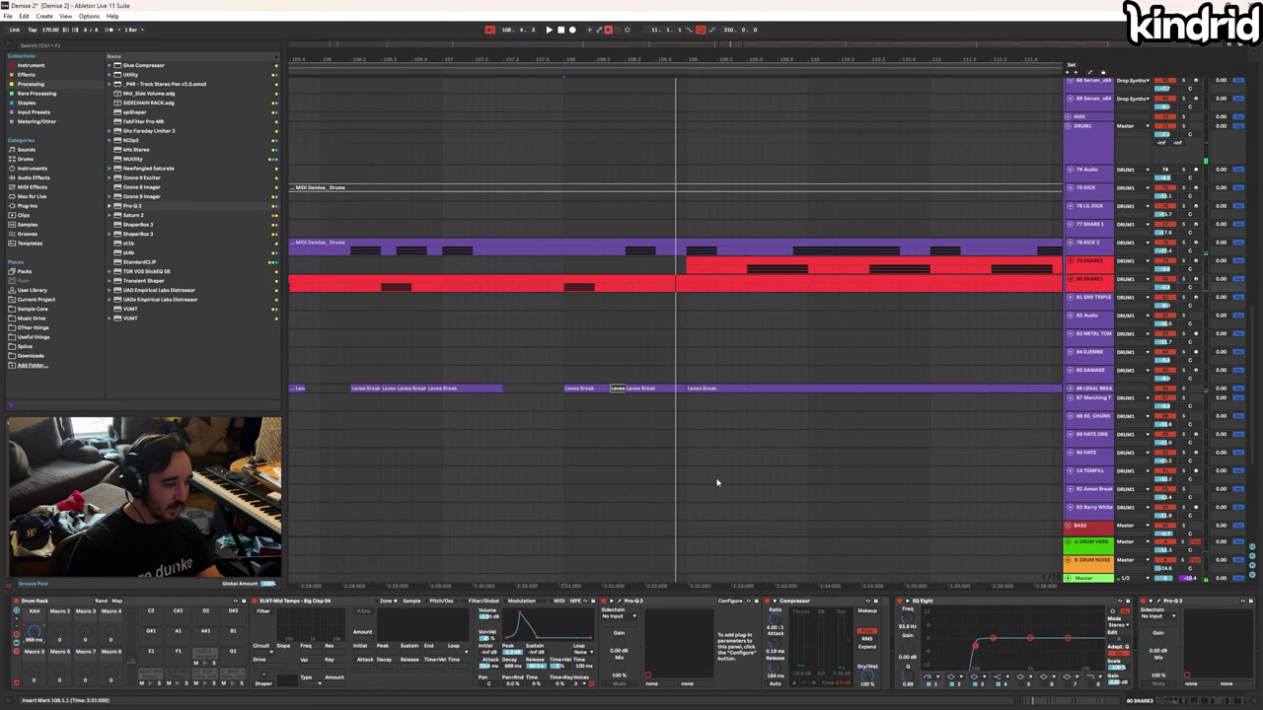
Audition the Big Clap 04 pad of SNARE3, replay from 108.1.1 and show the Drum Rack's macro mappings
click(179, 681)
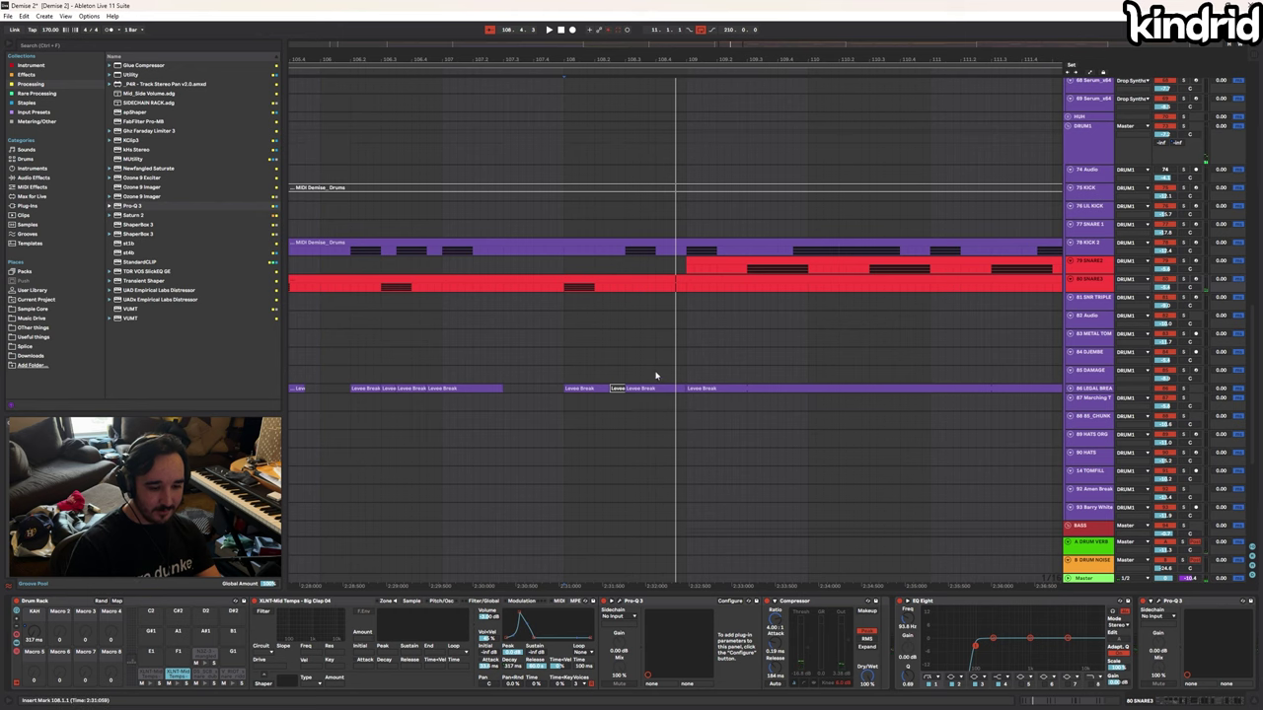
key(space)
key(space)
click(188, 684)
key(space)
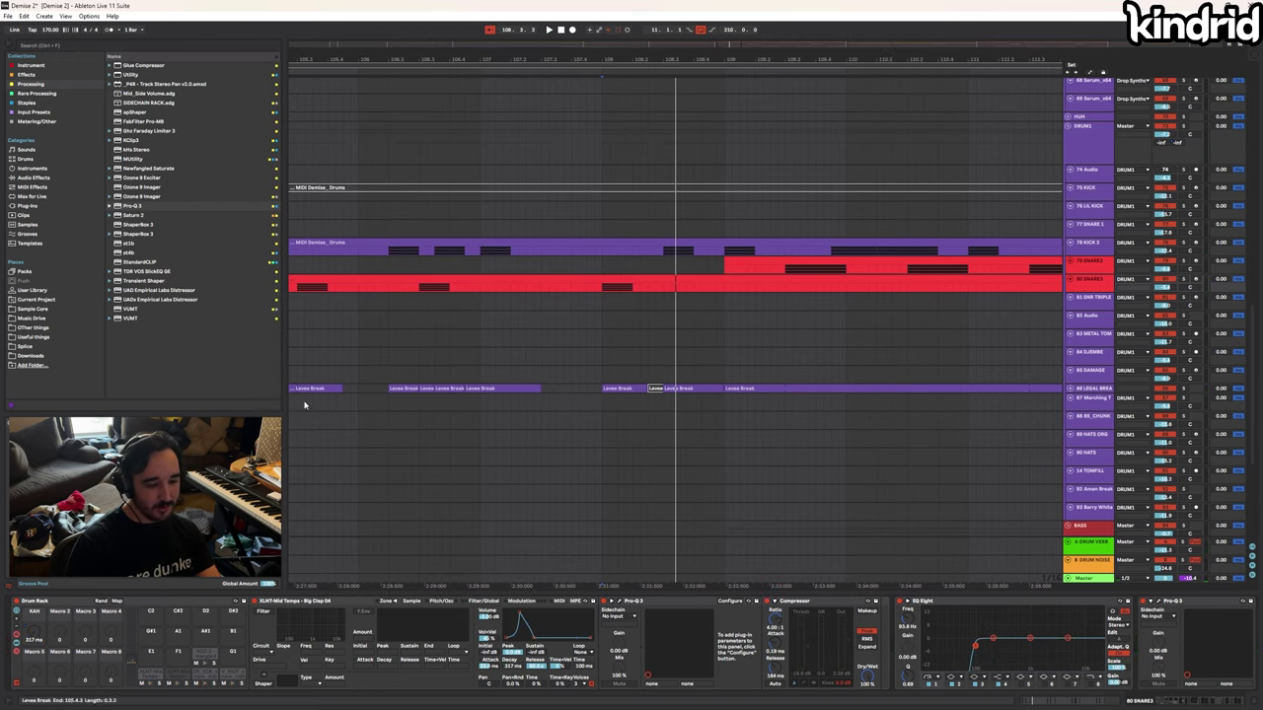
click(114, 601)
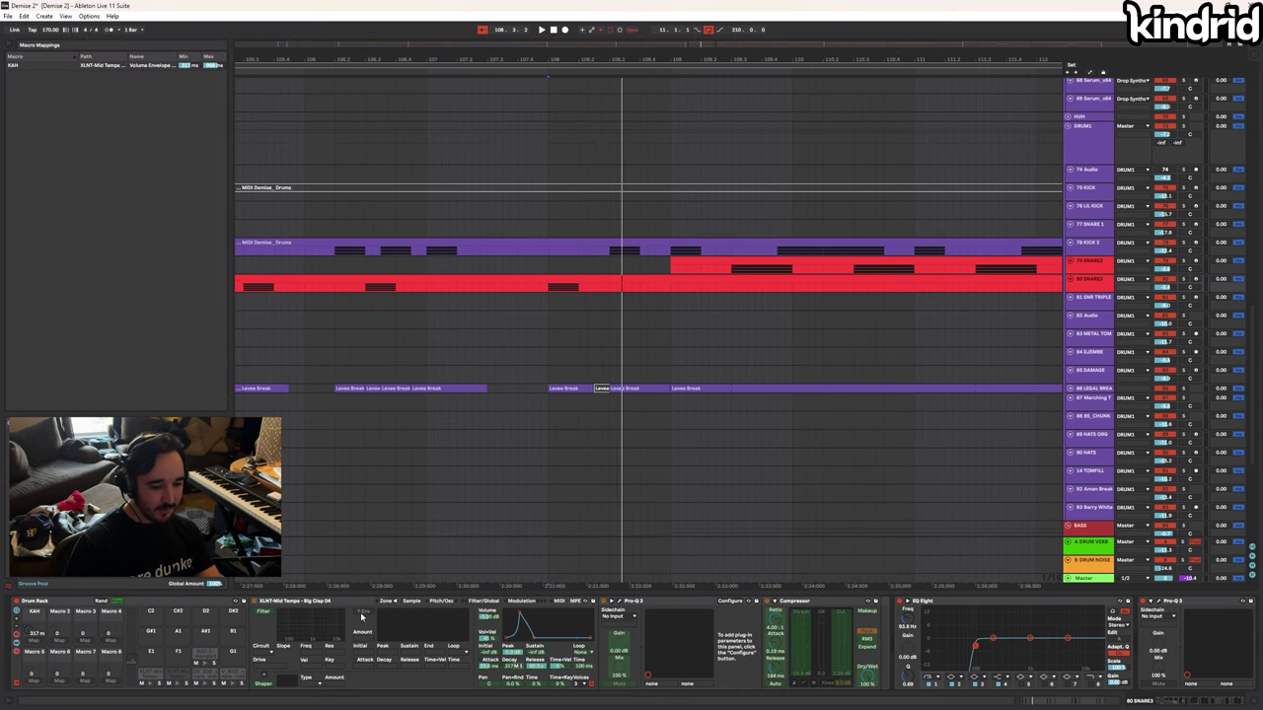
Select the SNARE2 clip at bar 109, solo its track and audition the Snare 13 and snare sloppy pads
drag(625, 59, 355, 48)
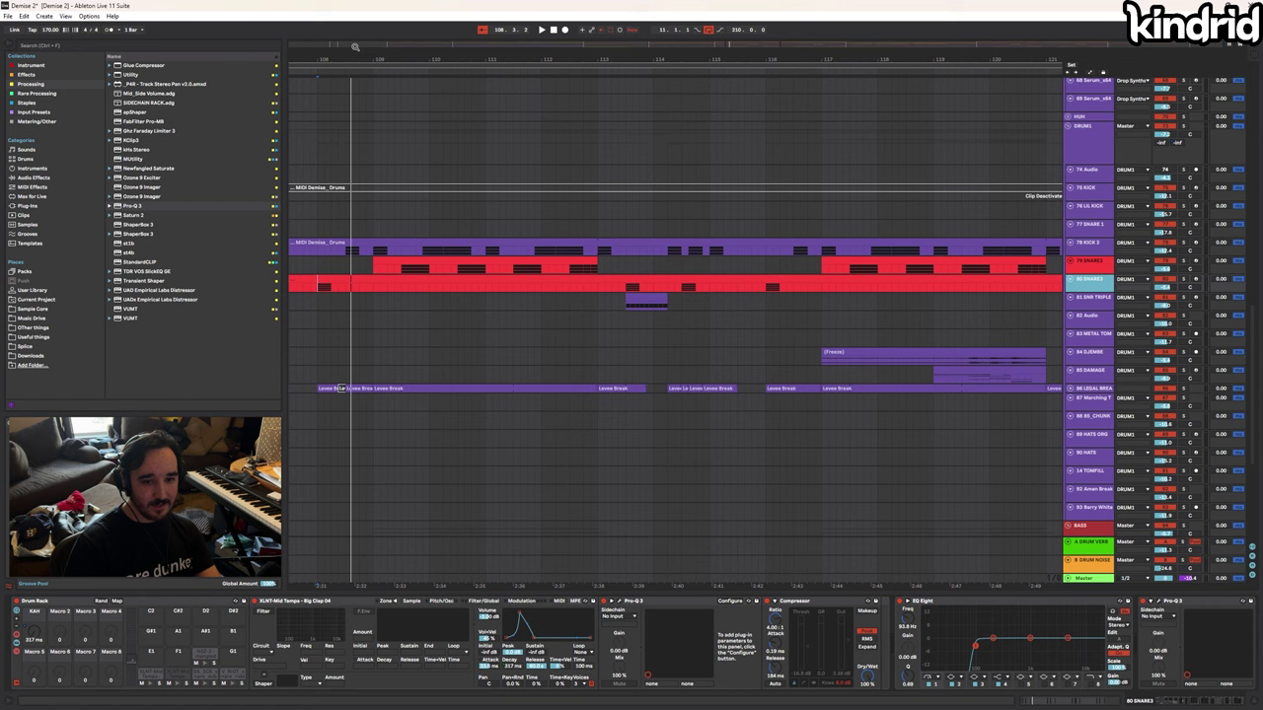
click(409, 271)
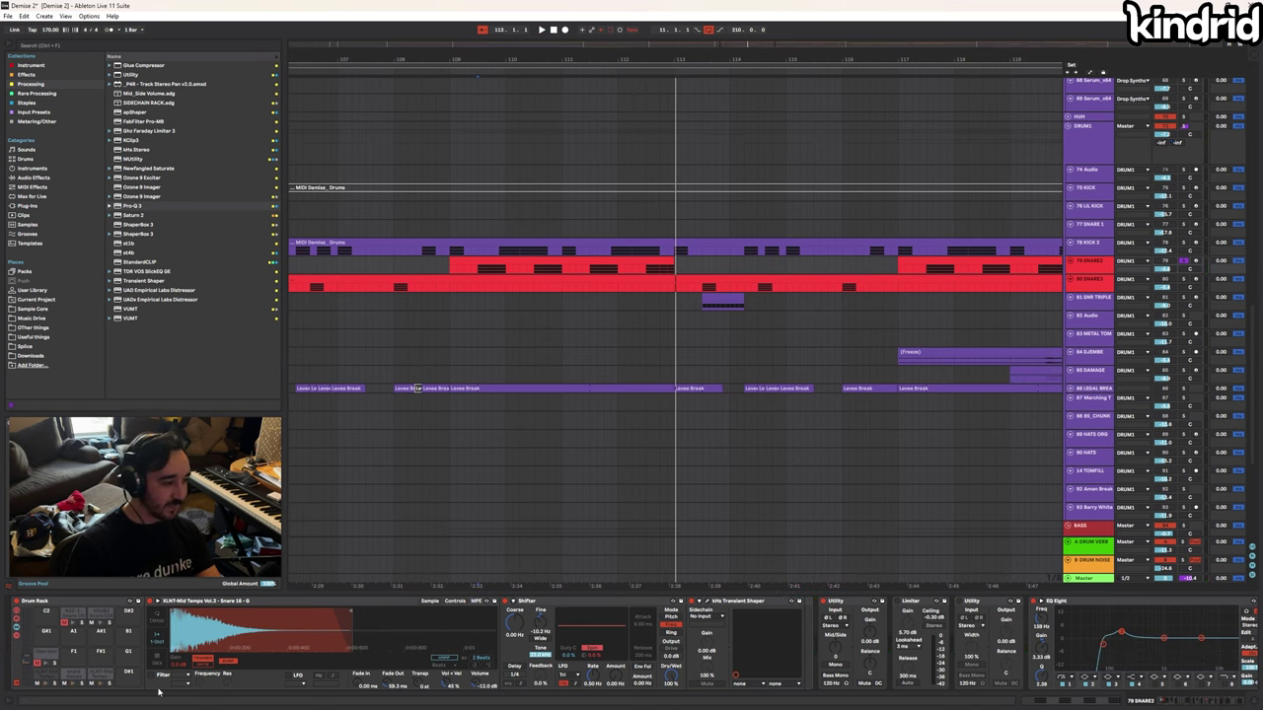
click(100, 676)
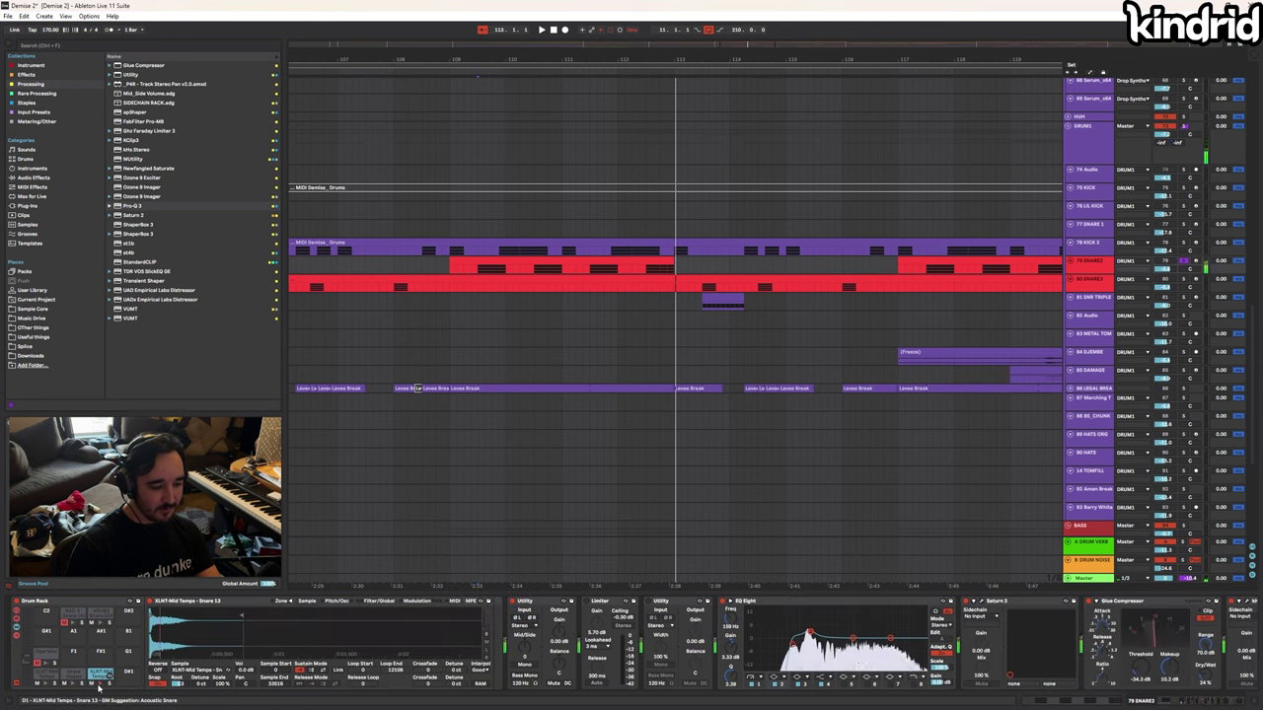
click(75, 687)
click(74, 684)
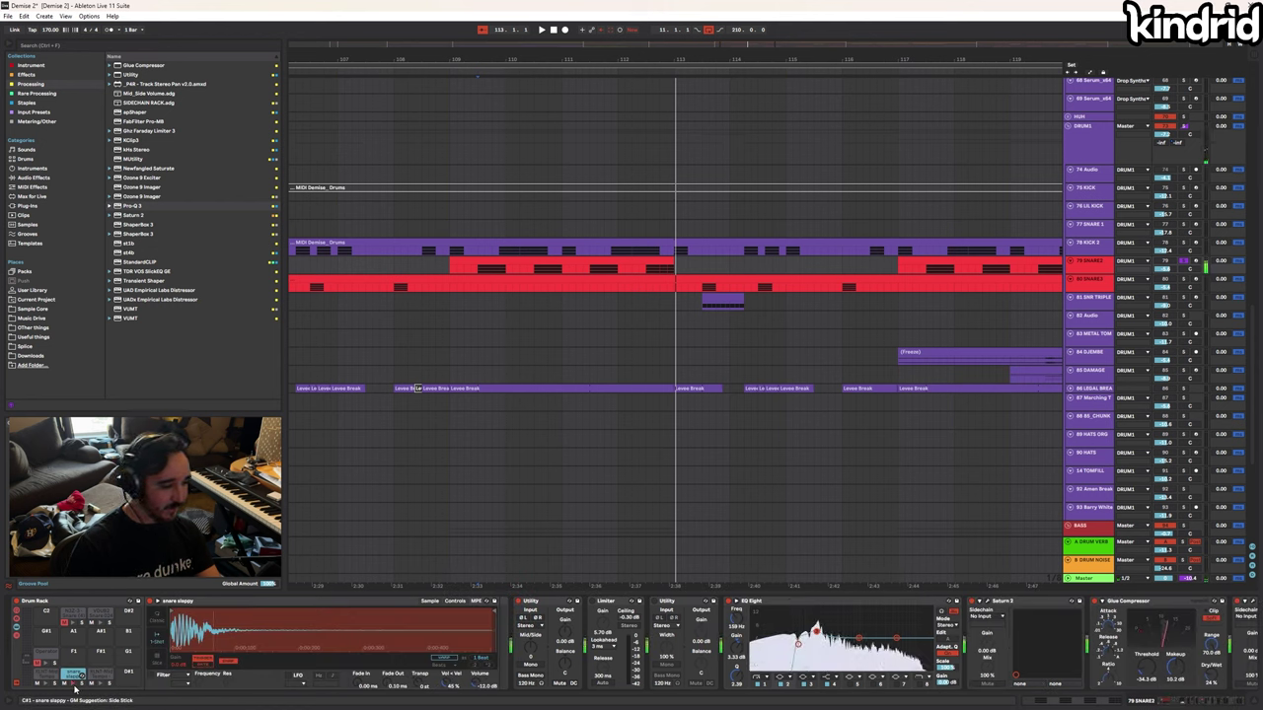
Play the soloed SNARE2 track from bar 109, show the automation lanes and bring its Audio Effect Rack into view
key(space)
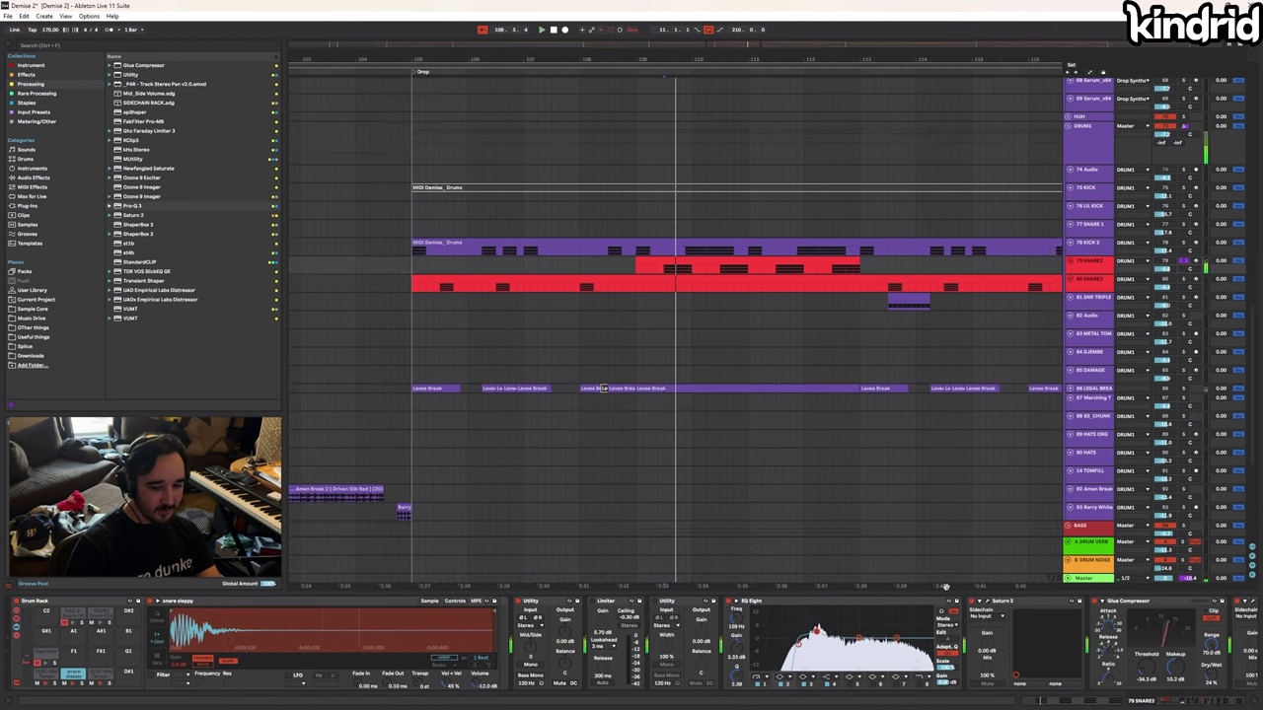
key(space)
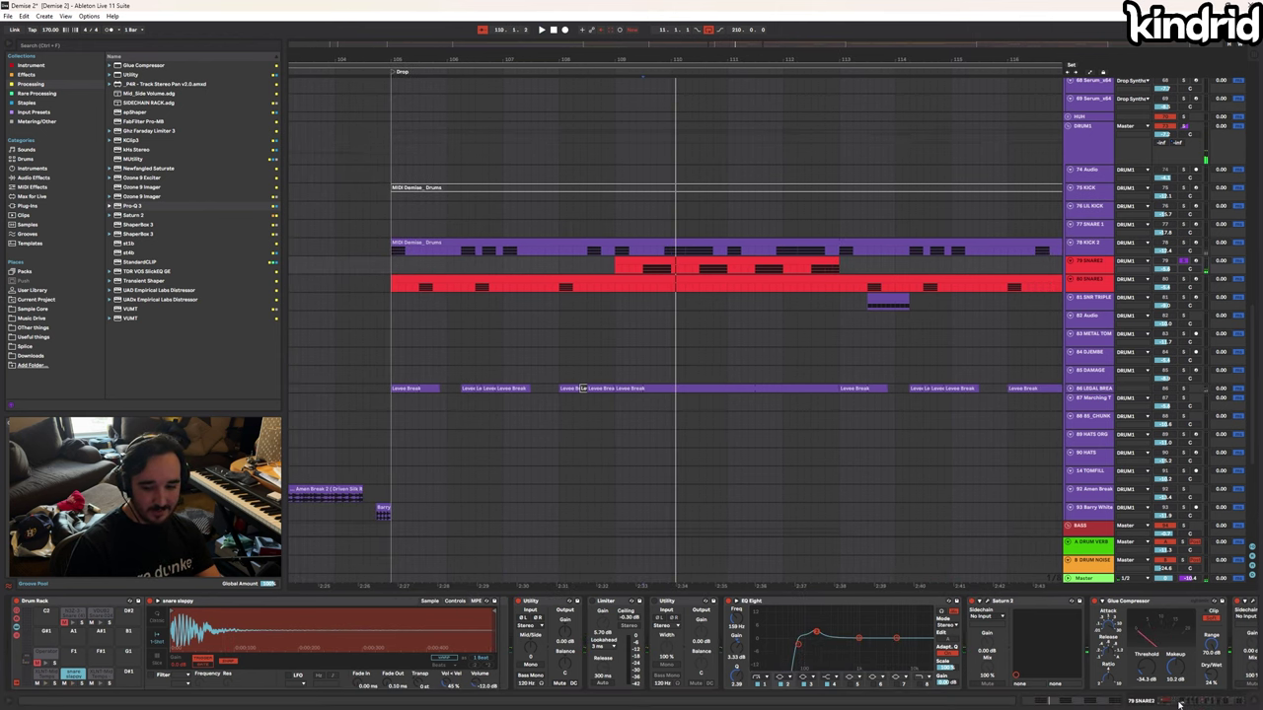
click(1183, 559)
key(a)
scroll(707, 613, up, 5)
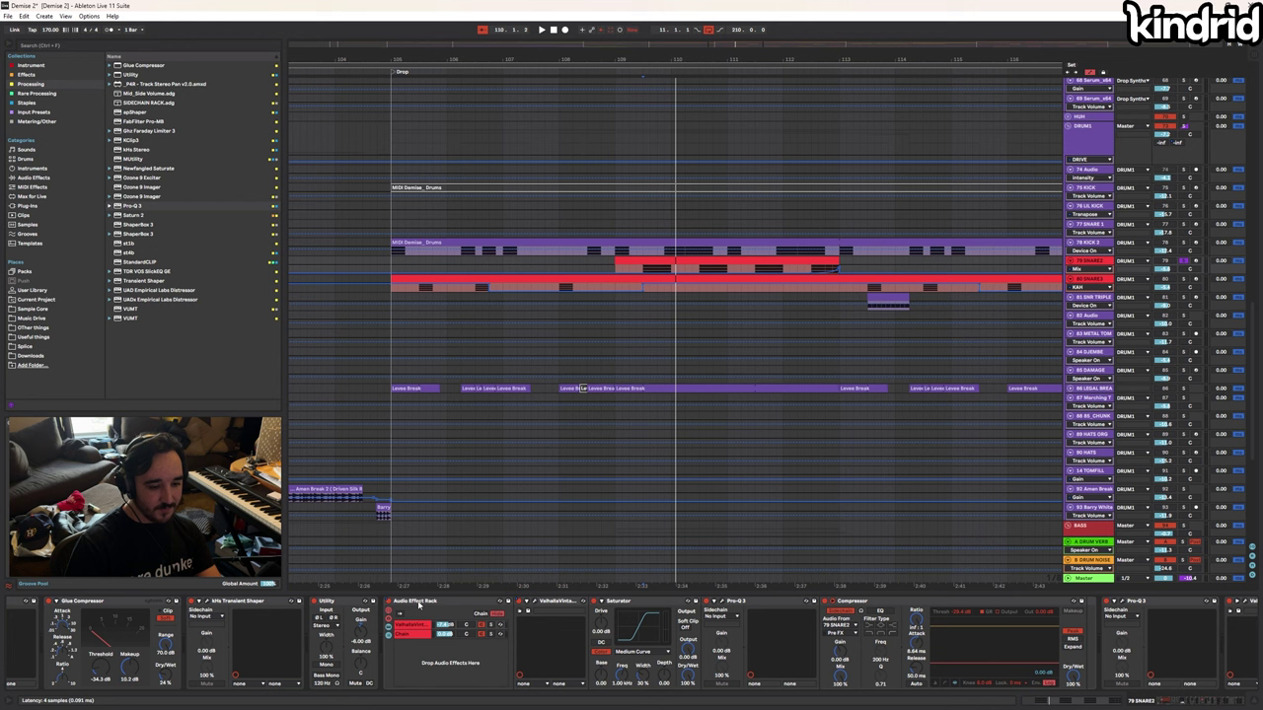
Solo the ValhallaVintageVerb chain in SNARE2's Audio Effect Rack and audition it from bar 109
click(418, 603)
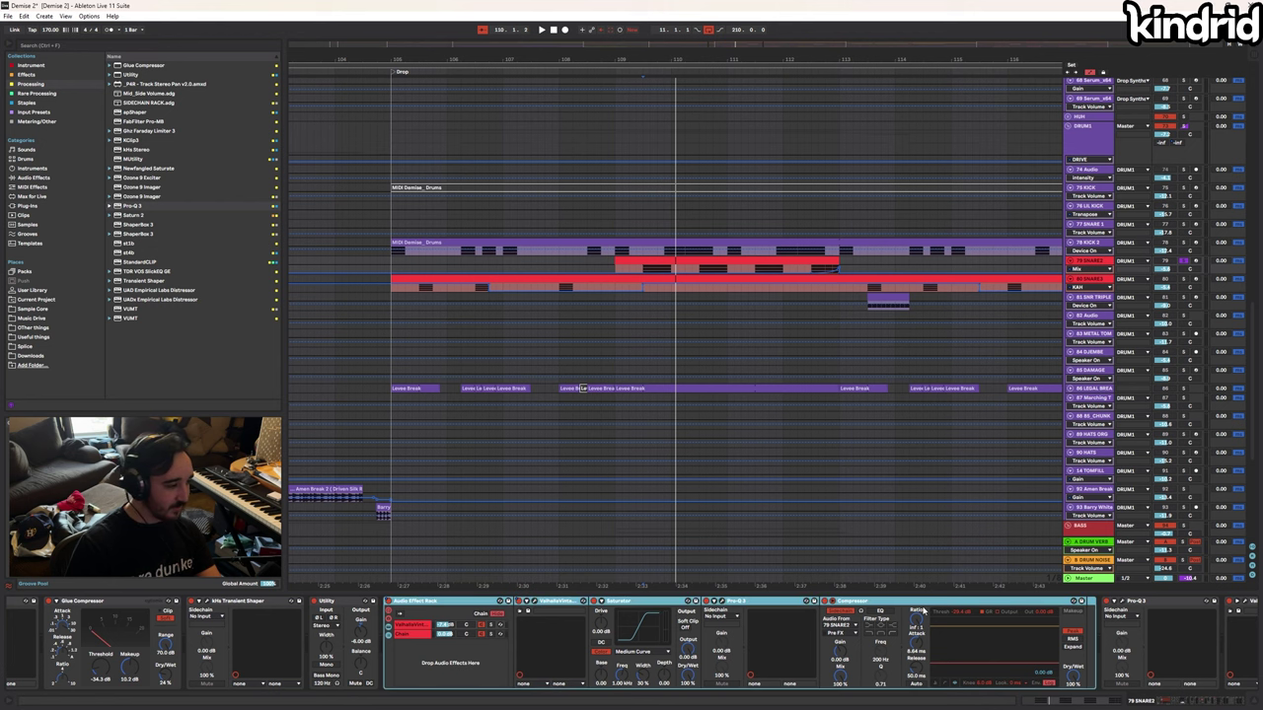
click(493, 628)
key(space)
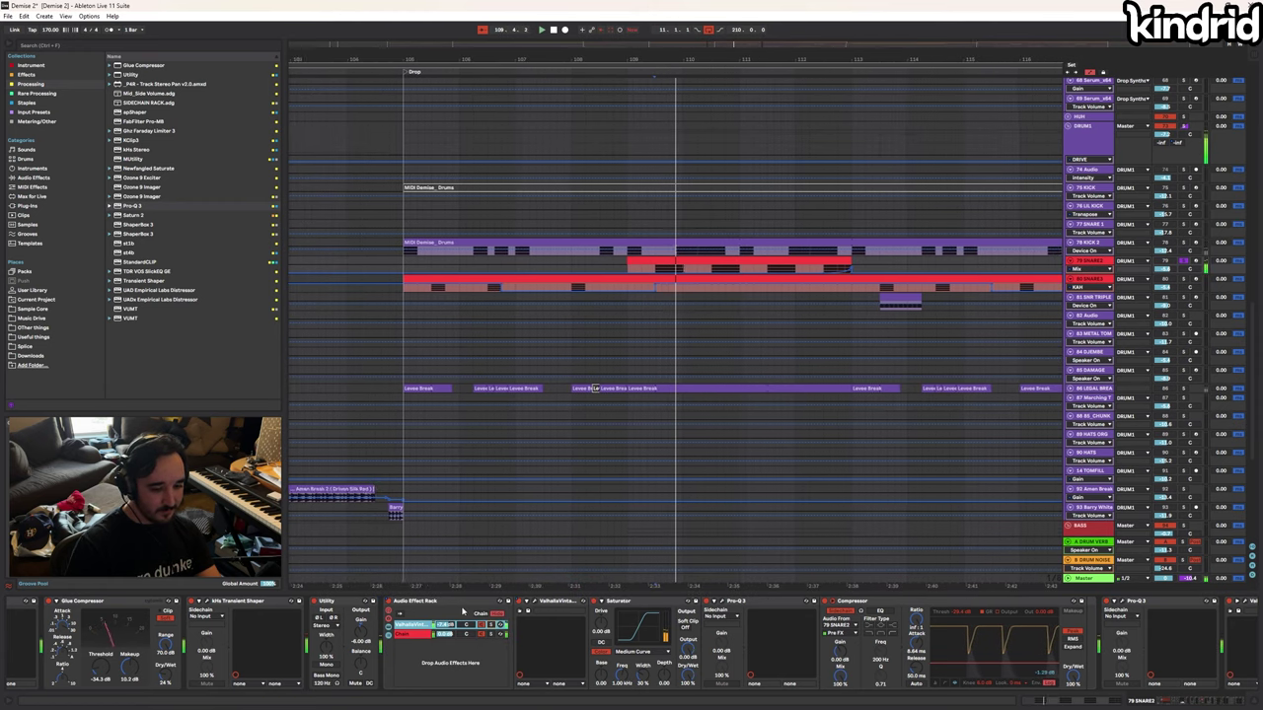
key(space)
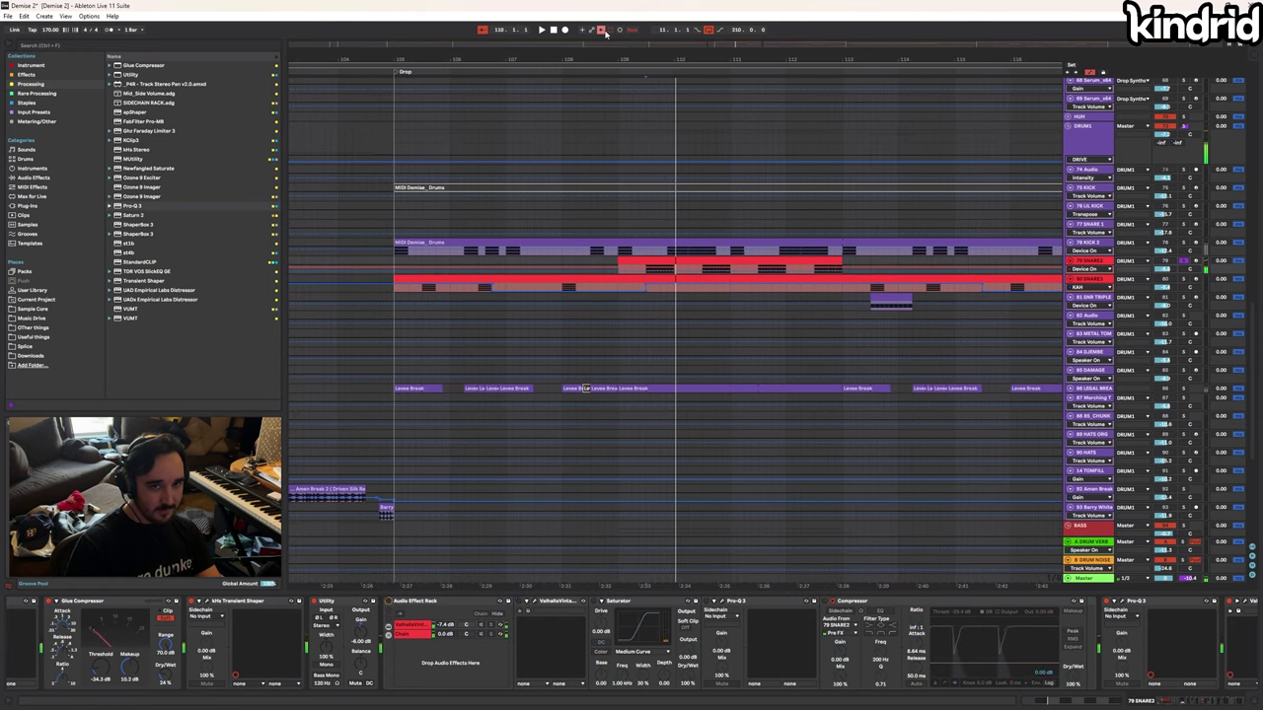
Inspect the ValhallaVintageVerb near the end of SNARE2's device chain and hide the automation lanes
click(1196, 703)
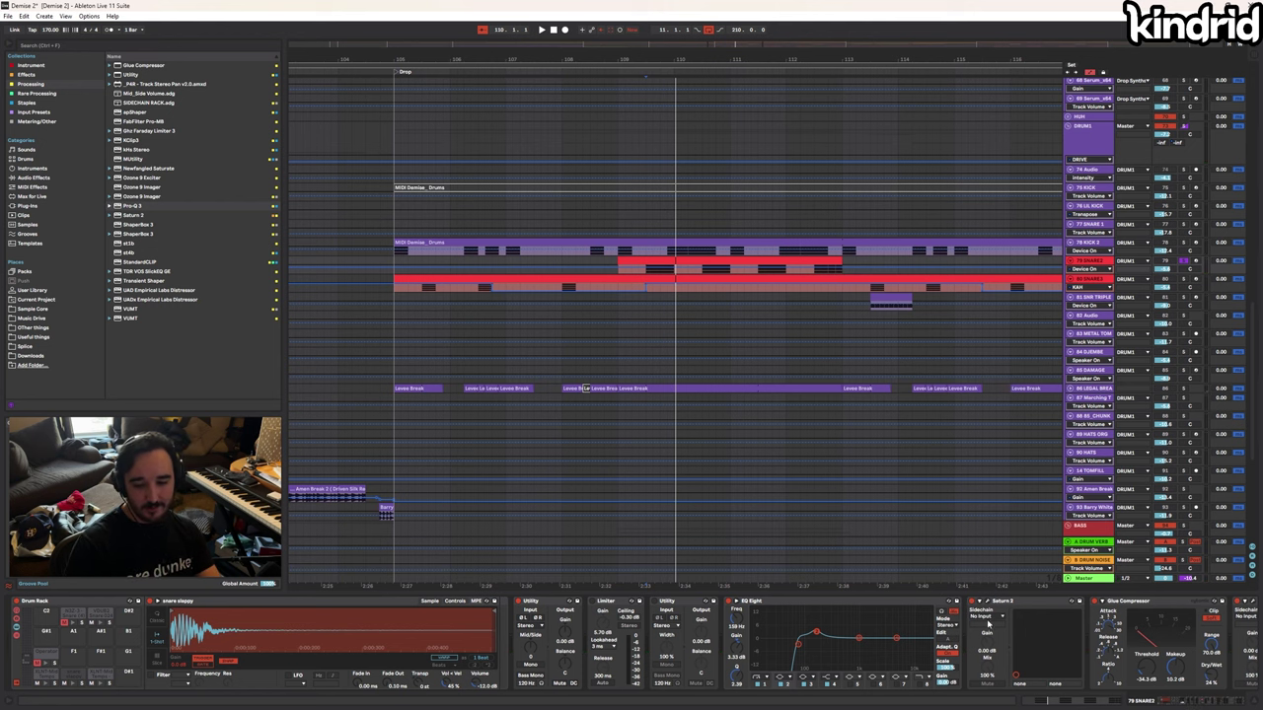
drag(1171, 701, 1223, 701)
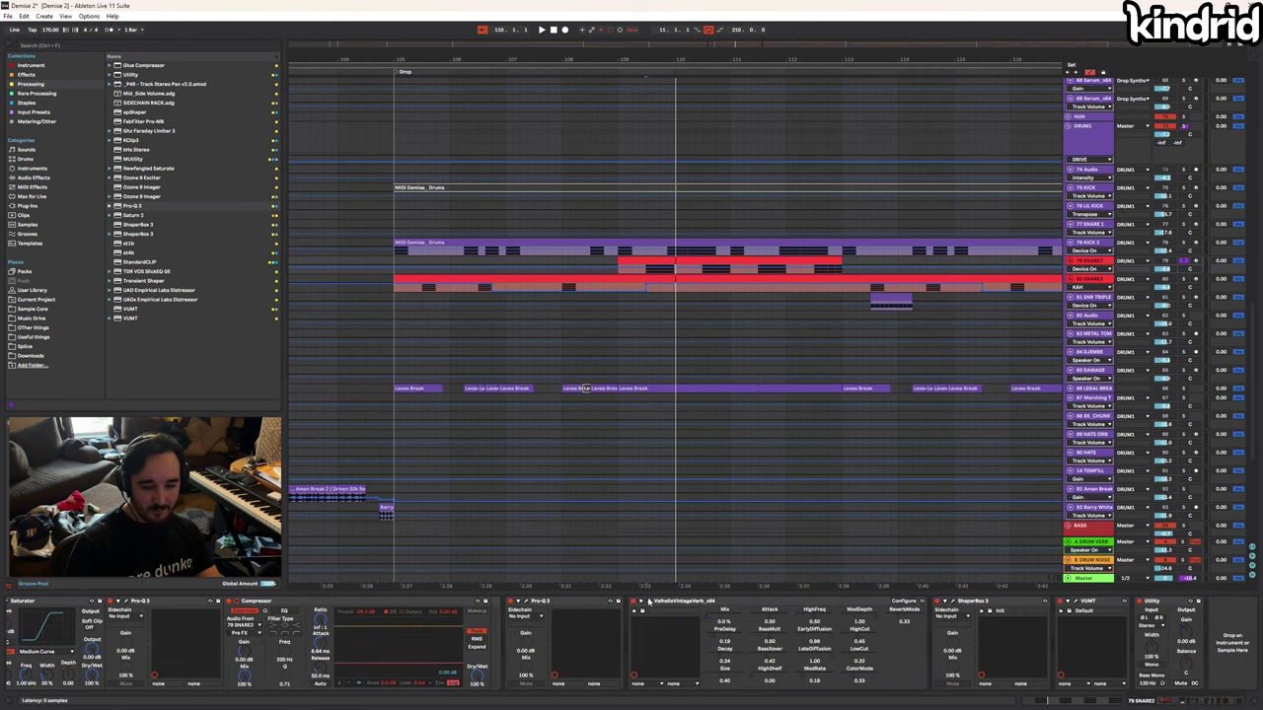
click(649, 601)
key(a)
Replay the SNARE2 part and open the Saturn 2 plug-in in its device chain
click(819, 272)
key(space)
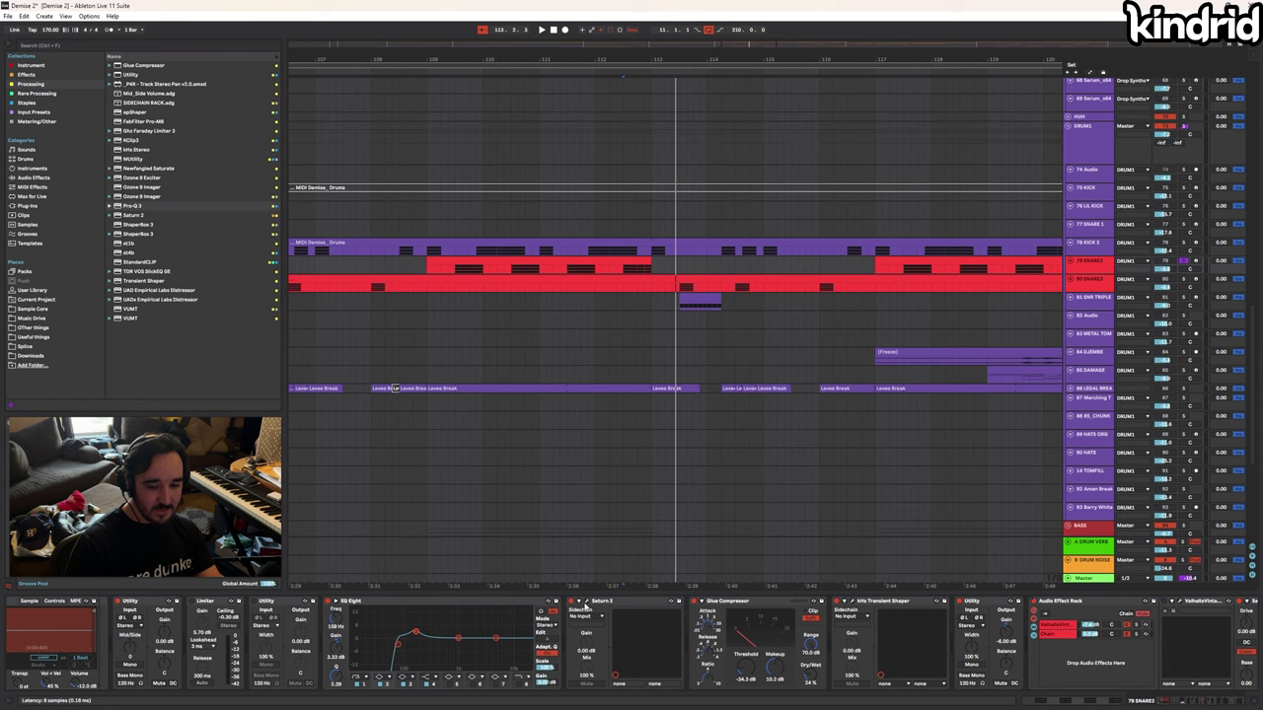
click(584, 602)
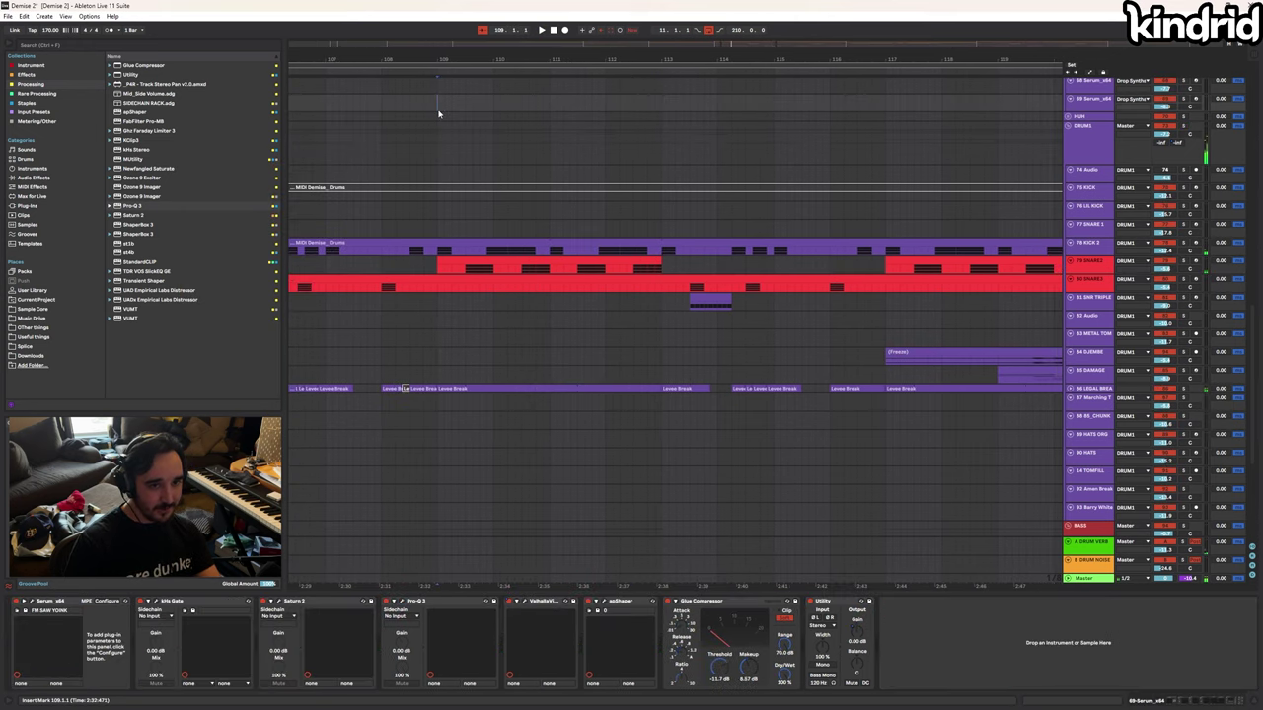
Play the drop from 109.1.1 without solo and view the DRUM1 and SNARE3 device chains
key(space)
click(1101, 154)
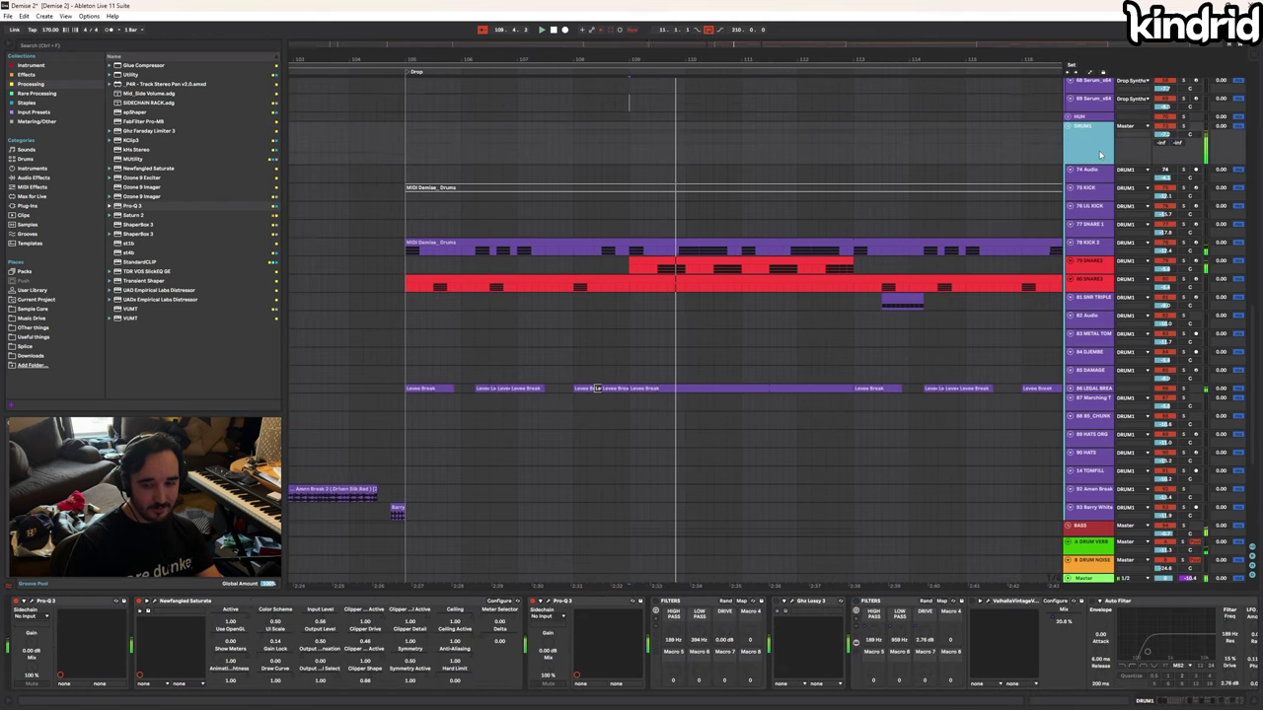
click(1090, 279)
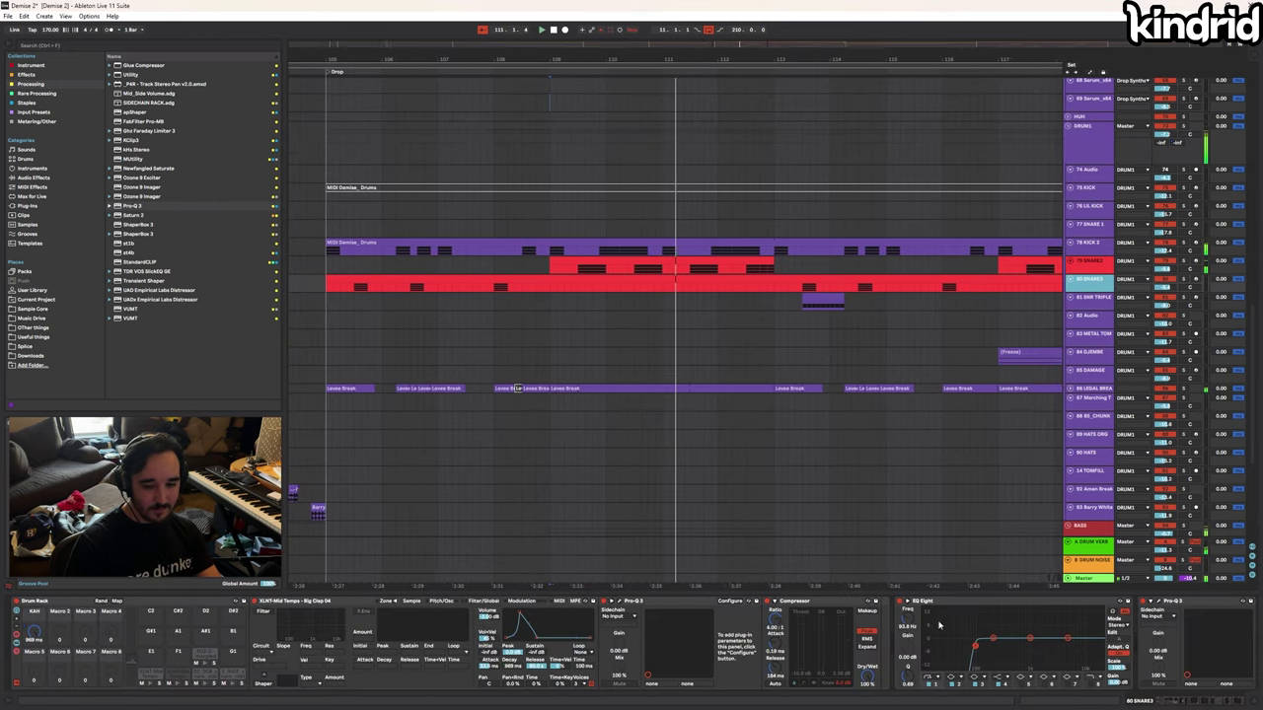
drag(1164, 702, 1175, 702)
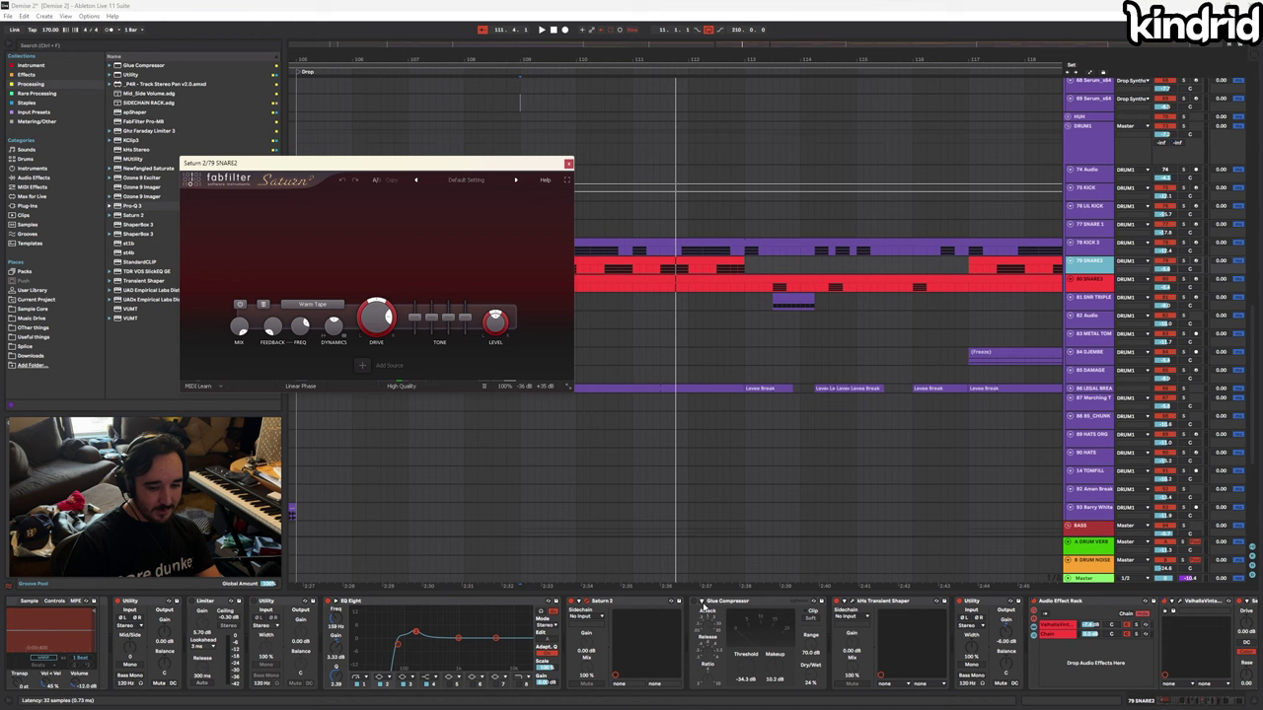
Switch SNARE2's Glue Compressor back on, replay the drop and open the kHs Transient Shaper
click(696, 602)
key(space)
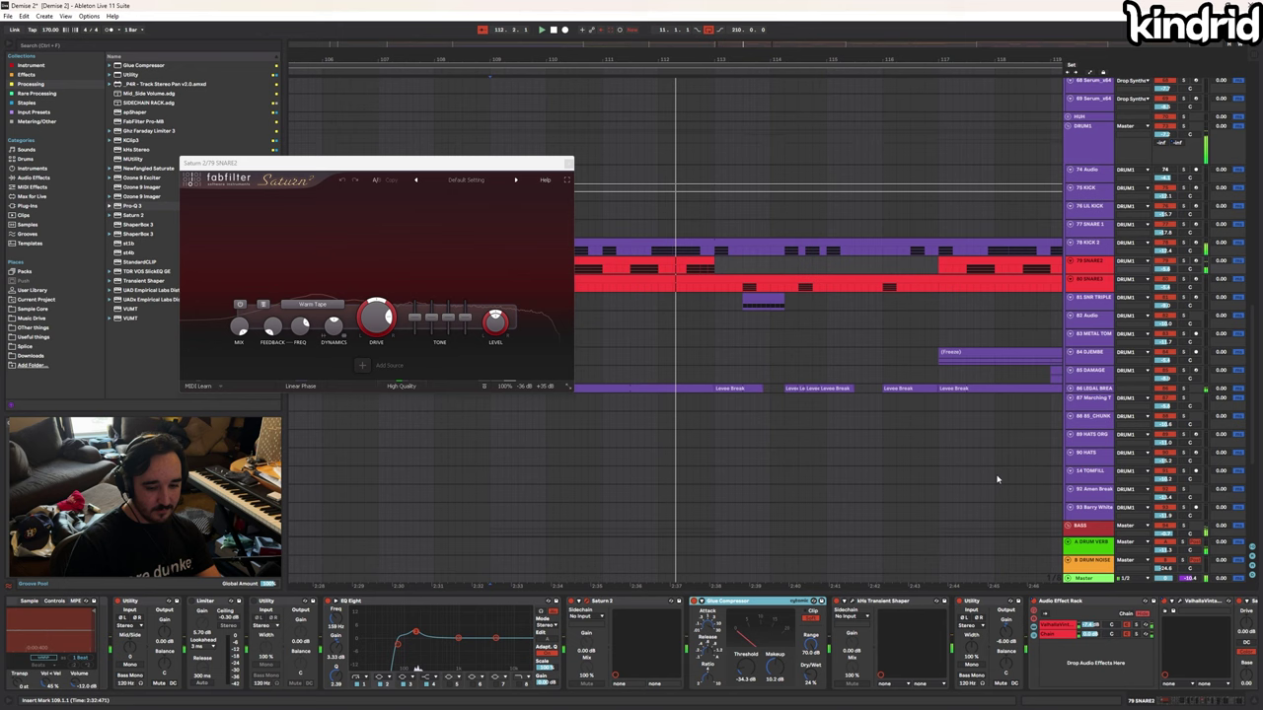
key(space)
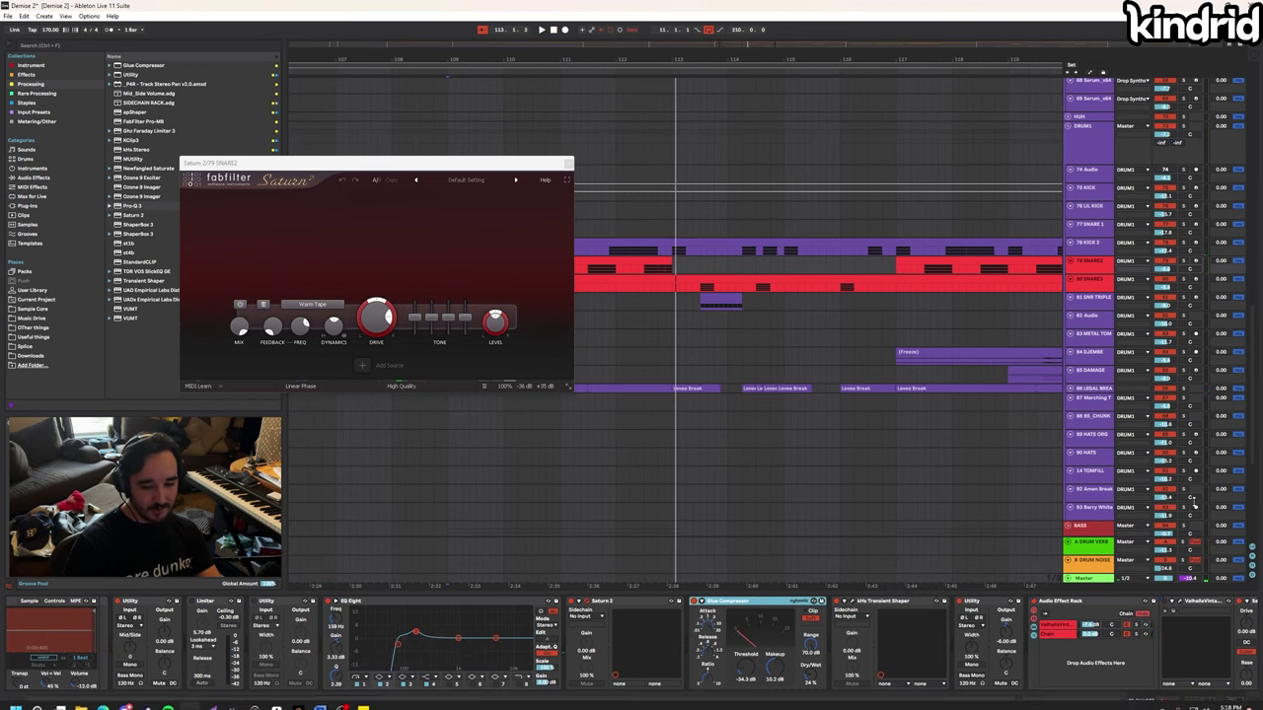
click(847, 601)
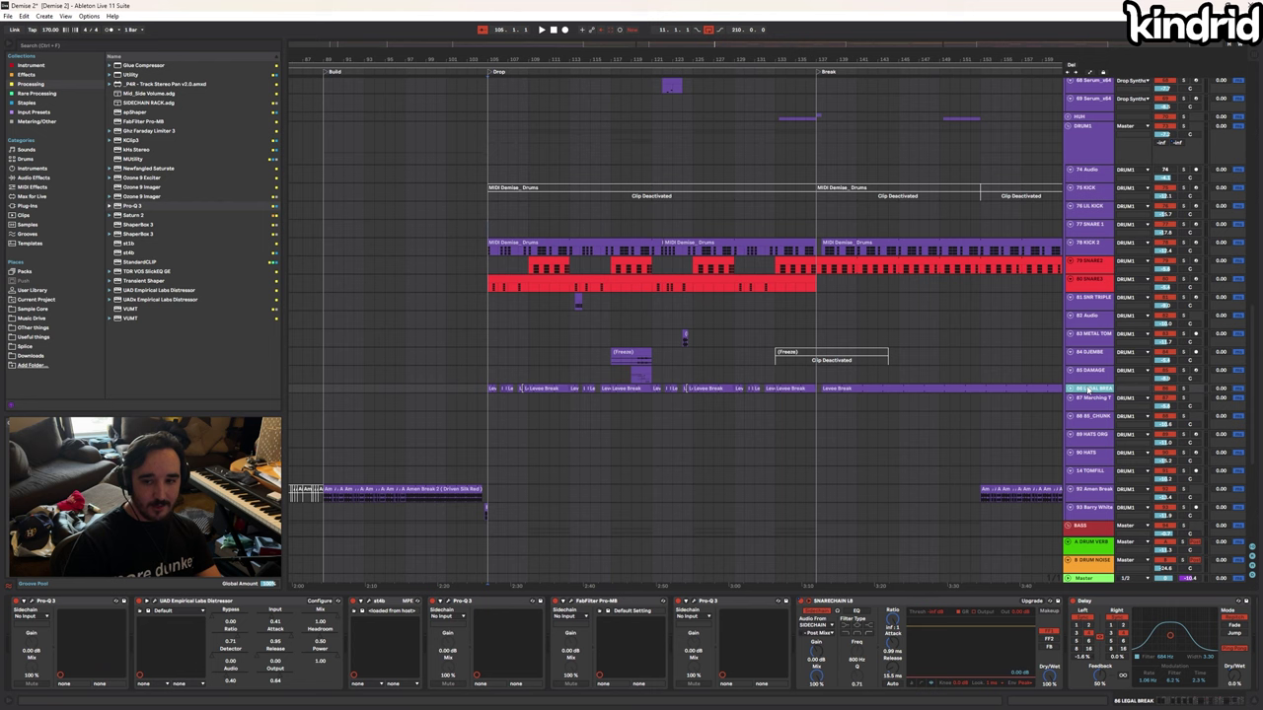
Solo the DRUM1 group, play the drop from 105.1.1 and set the insert mark at 109.1.1
click(1094, 133)
click(1184, 126)
key(space)
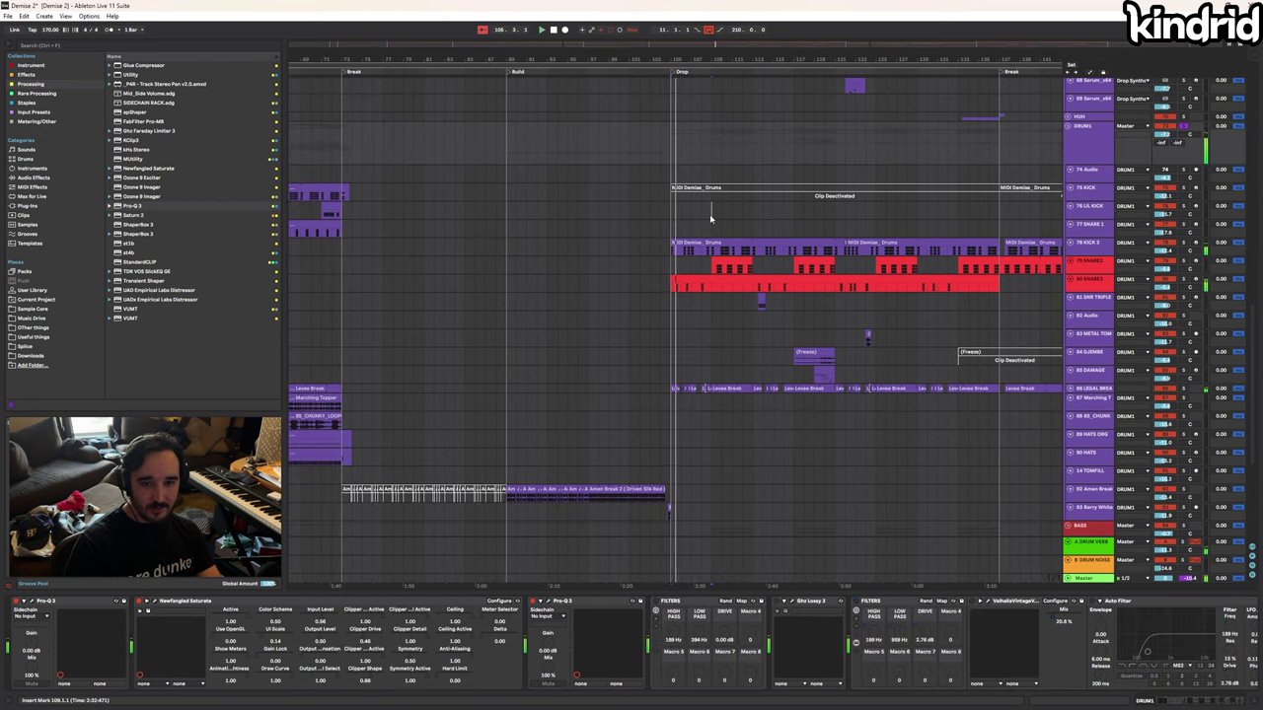
click(710, 213)
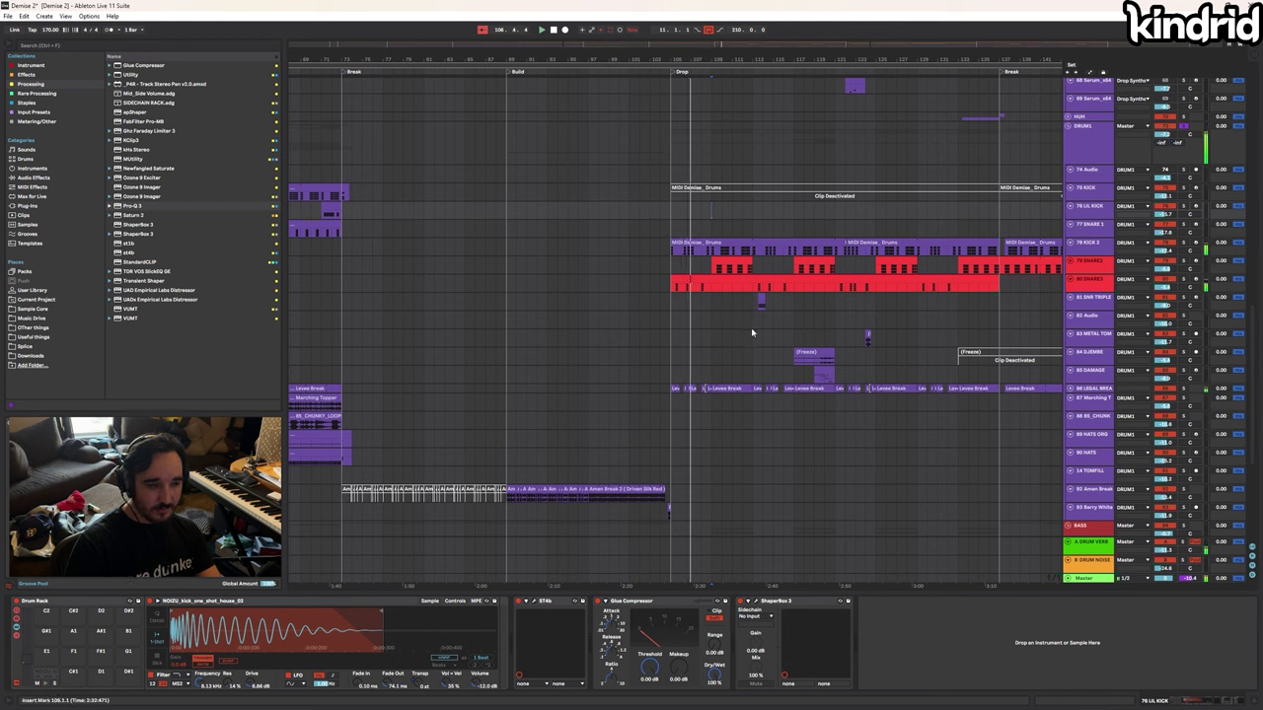
Solo the LEGAL BREAK track, open its first Pro-Q 3 and play the break with the EQ curve in view
click(1102, 391)
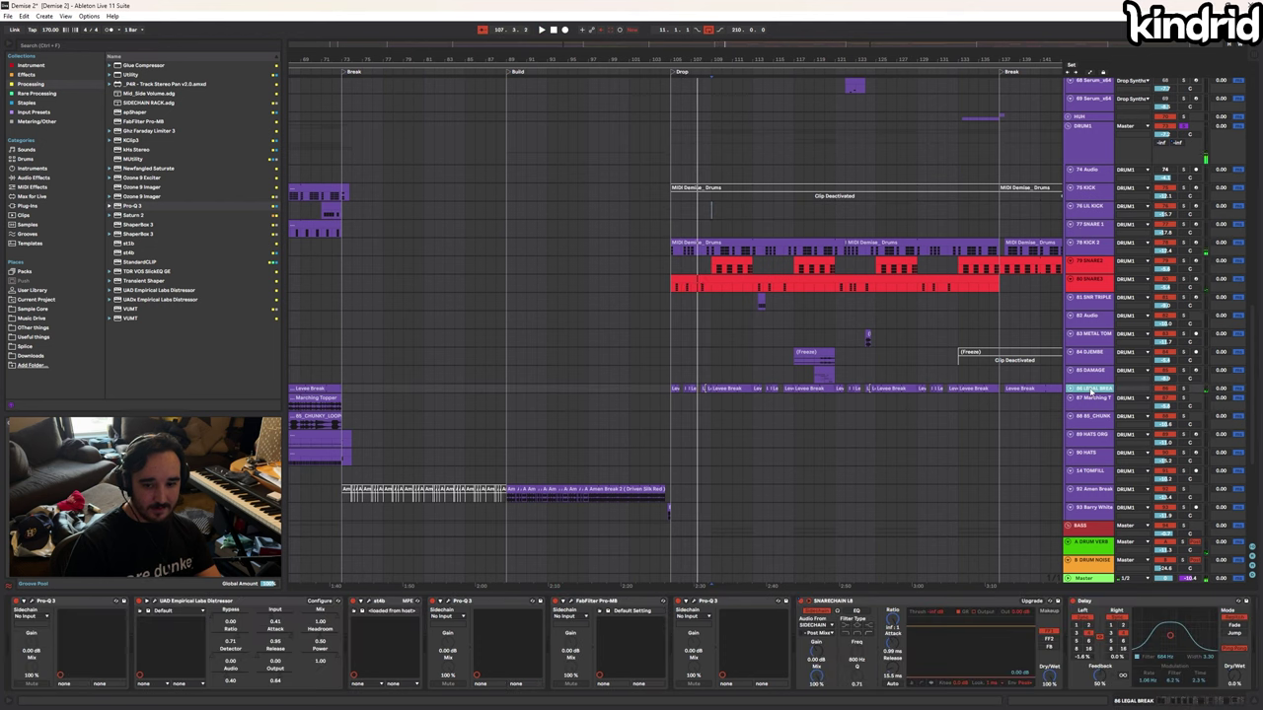
click(32, 602)
drag(873, 195, 492, 131)
drag(591, 60, 627, 60)
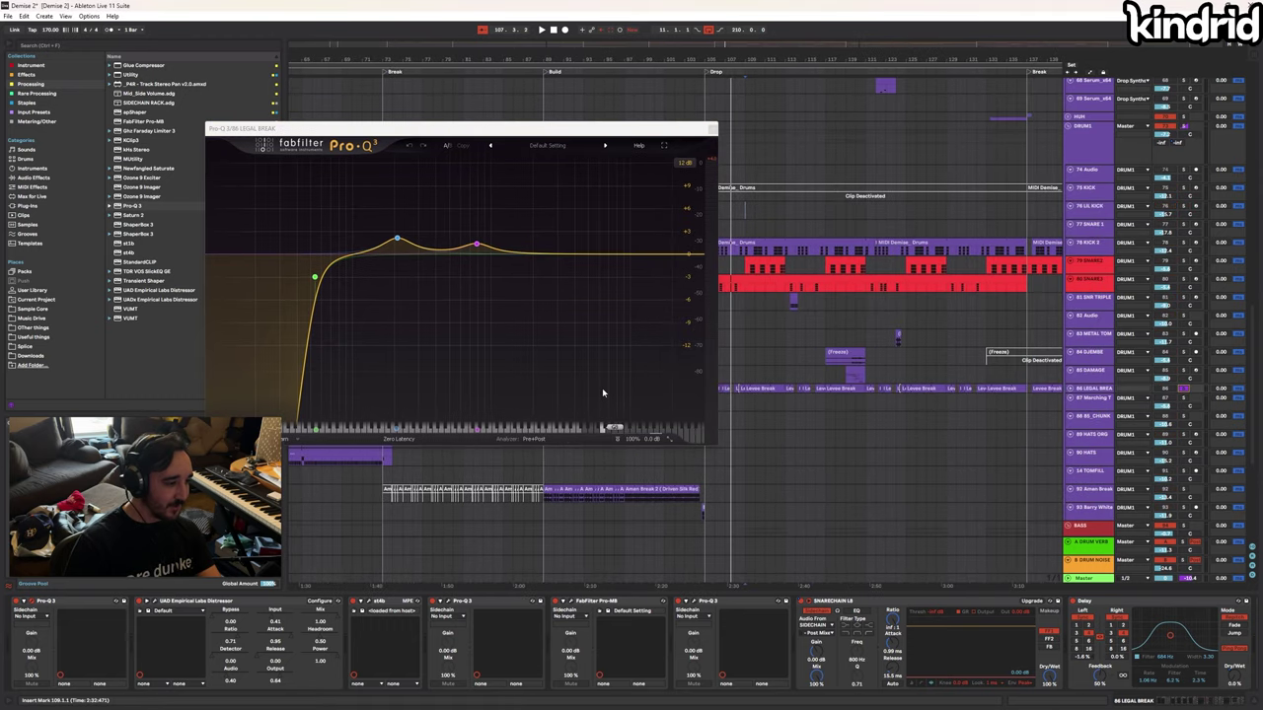
key(space)
drag(484, 132, 585, 140)
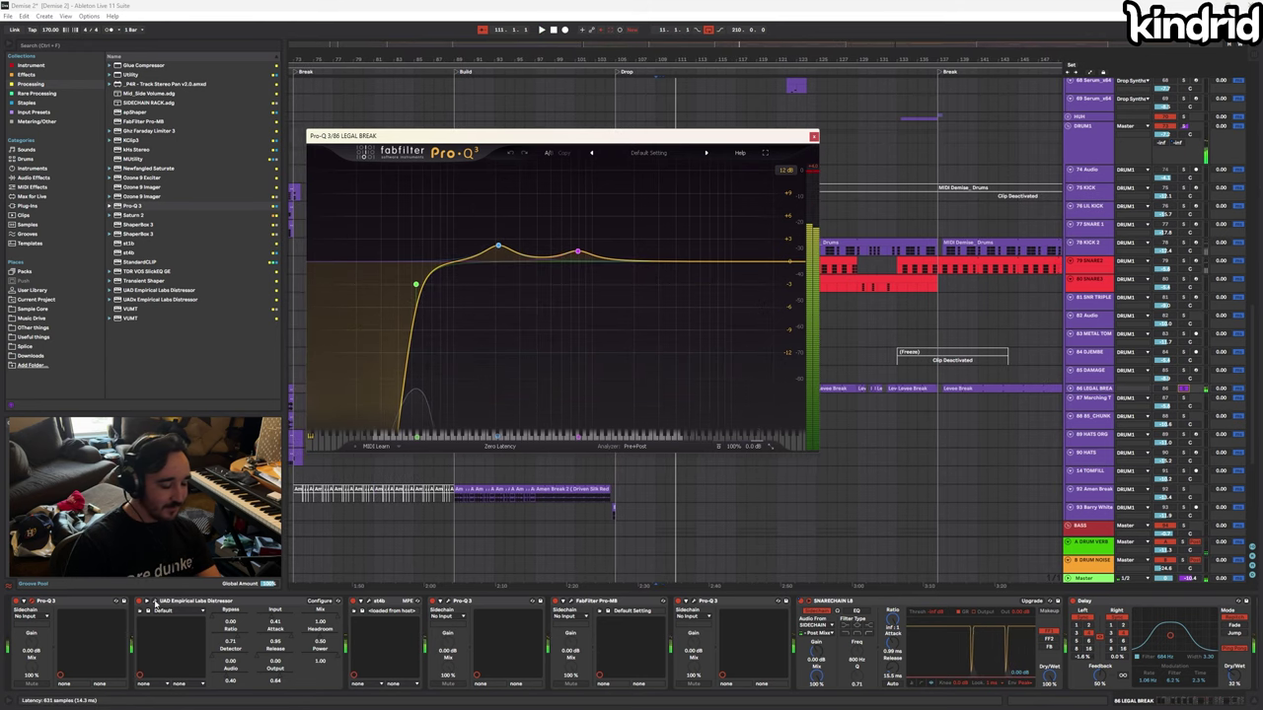
Open the UAD Empirical Labs Distressor on LEGAL BREAK and play the break to show its gain reduction
click(153, 602)
drag(504, 280, 539, 274)
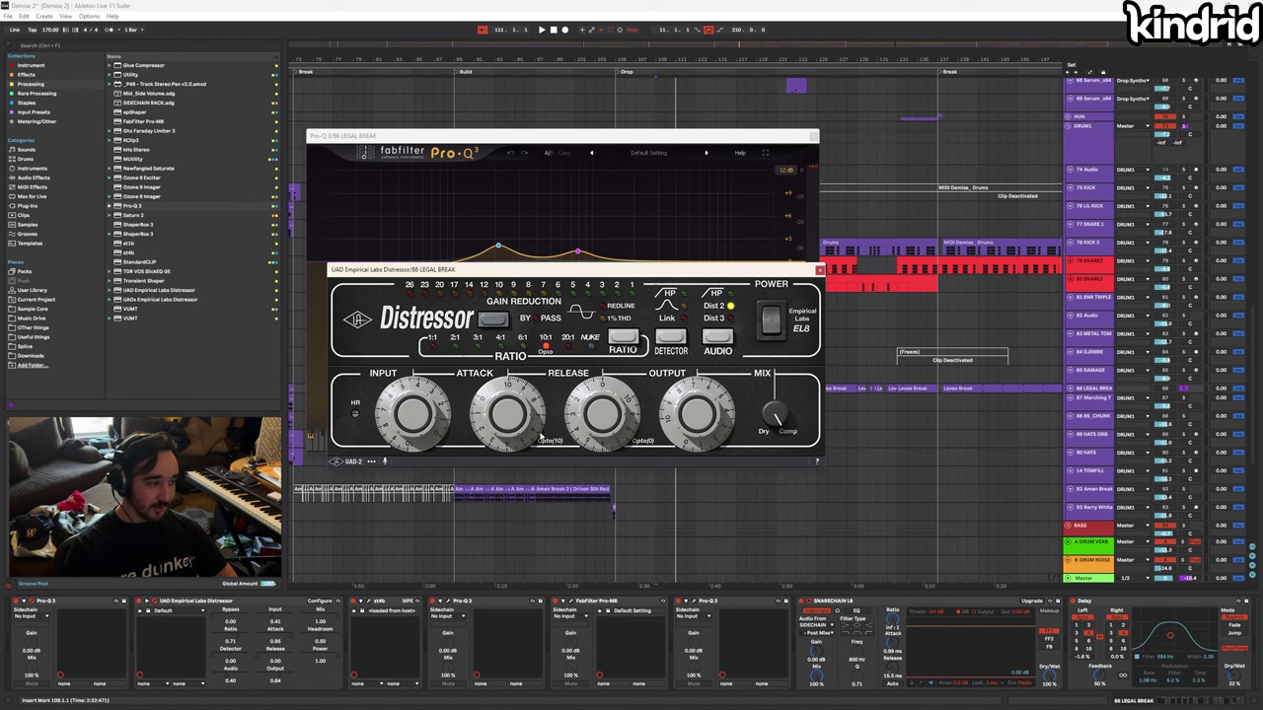
key(space)
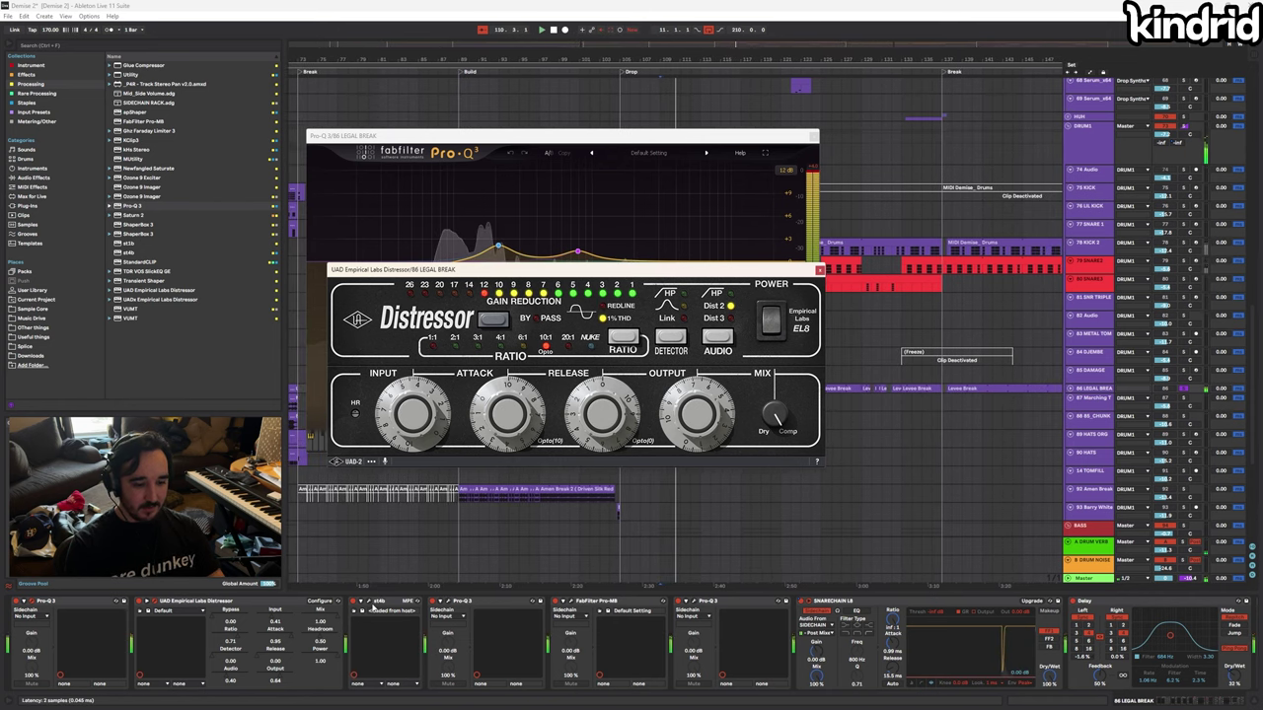
Open the ST4b transient shaper on LEGAL BREAK and audition the break with SNARECHAIN L8 switched off
click(361, 611)
drag(495, 281, 571, 182)
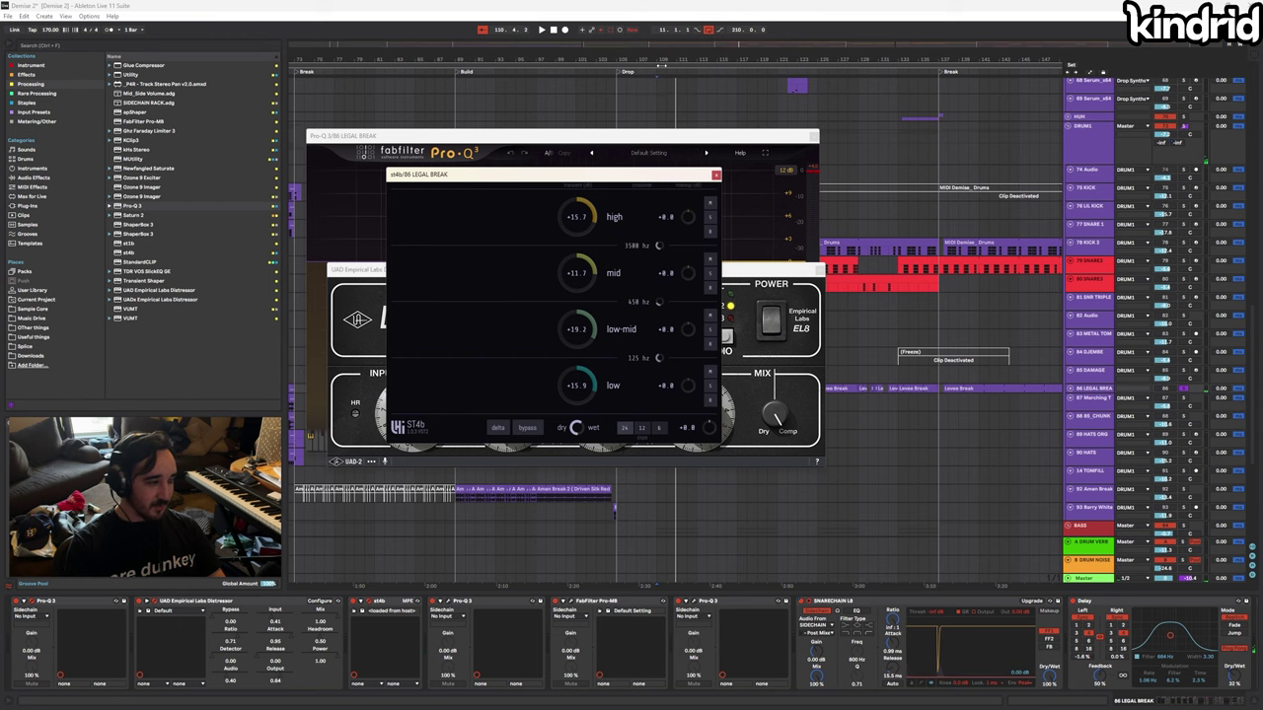
key(space)
click(807, 600)
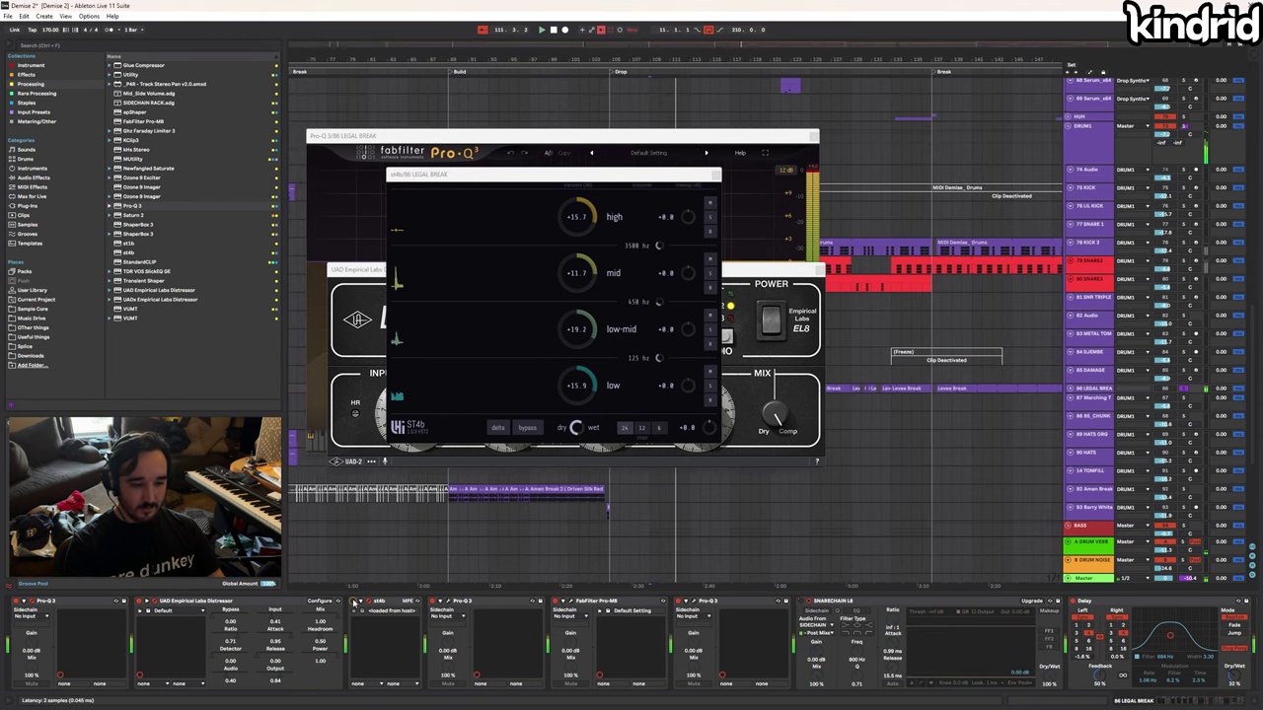
key(space)
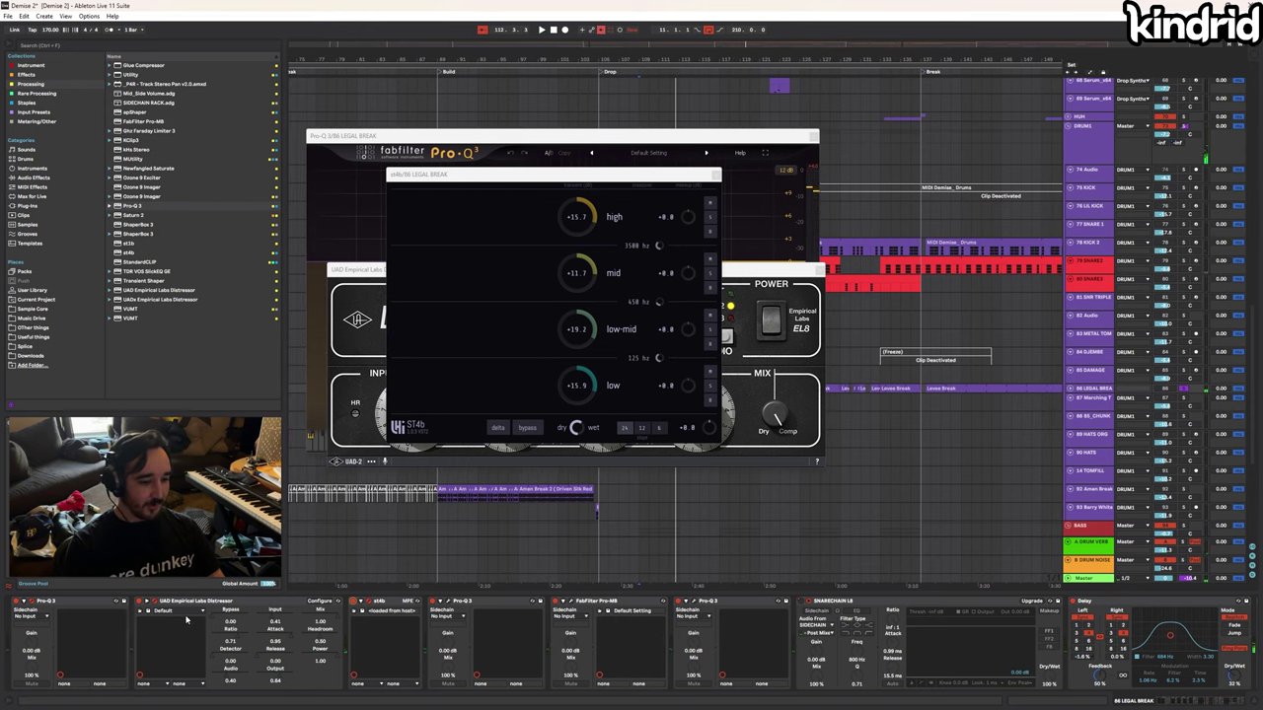
Reopen the Distressor window of LEGAL BREAK and move it up for another look at its settings
click(154, 601)
click(155, 602)
drag(548, 272, 554, 188)
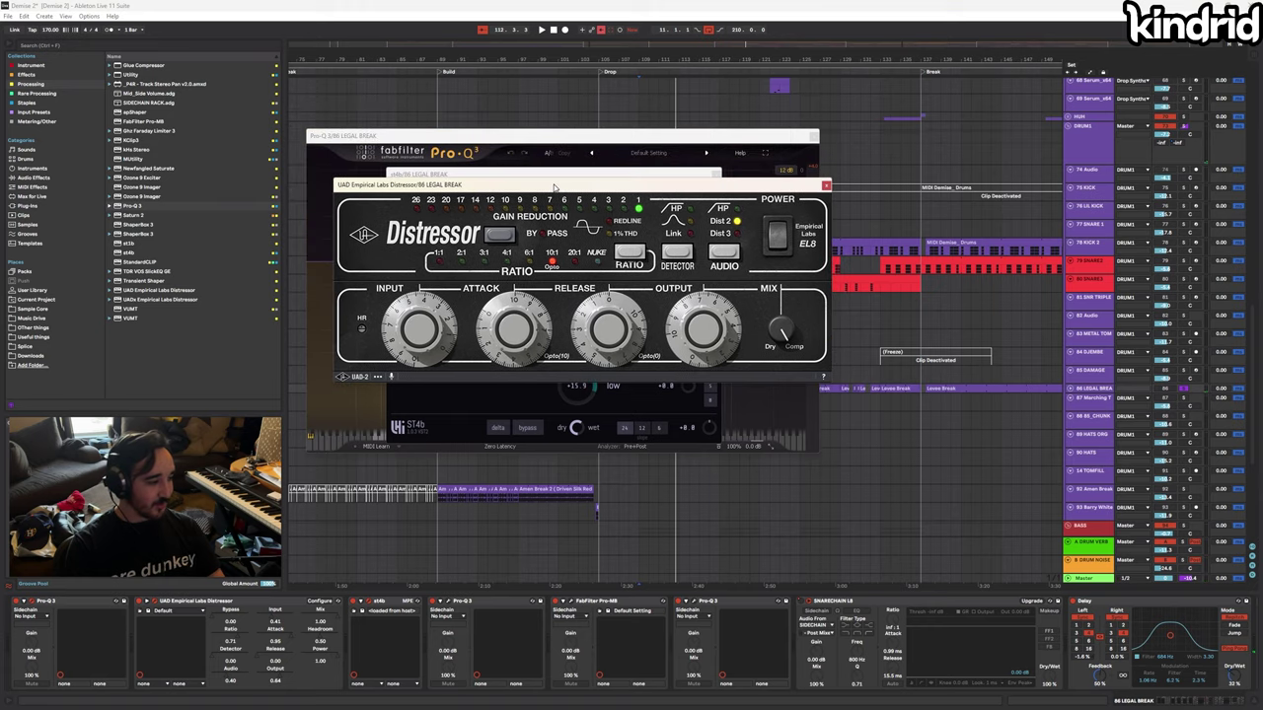
click(418, 401)
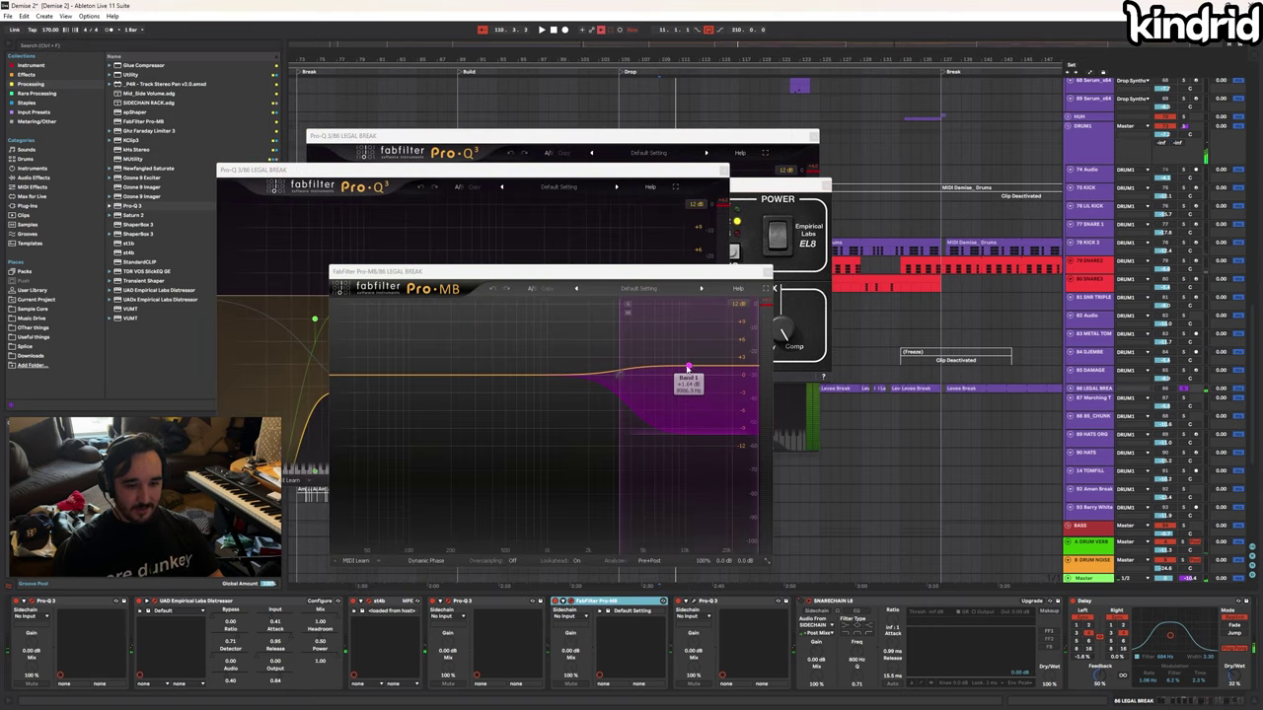
Compare LEGAL BREAK's second Pro-Q 3 with its FabFilter Pro-MB and move the Pro-MB window up
click(602, 179)
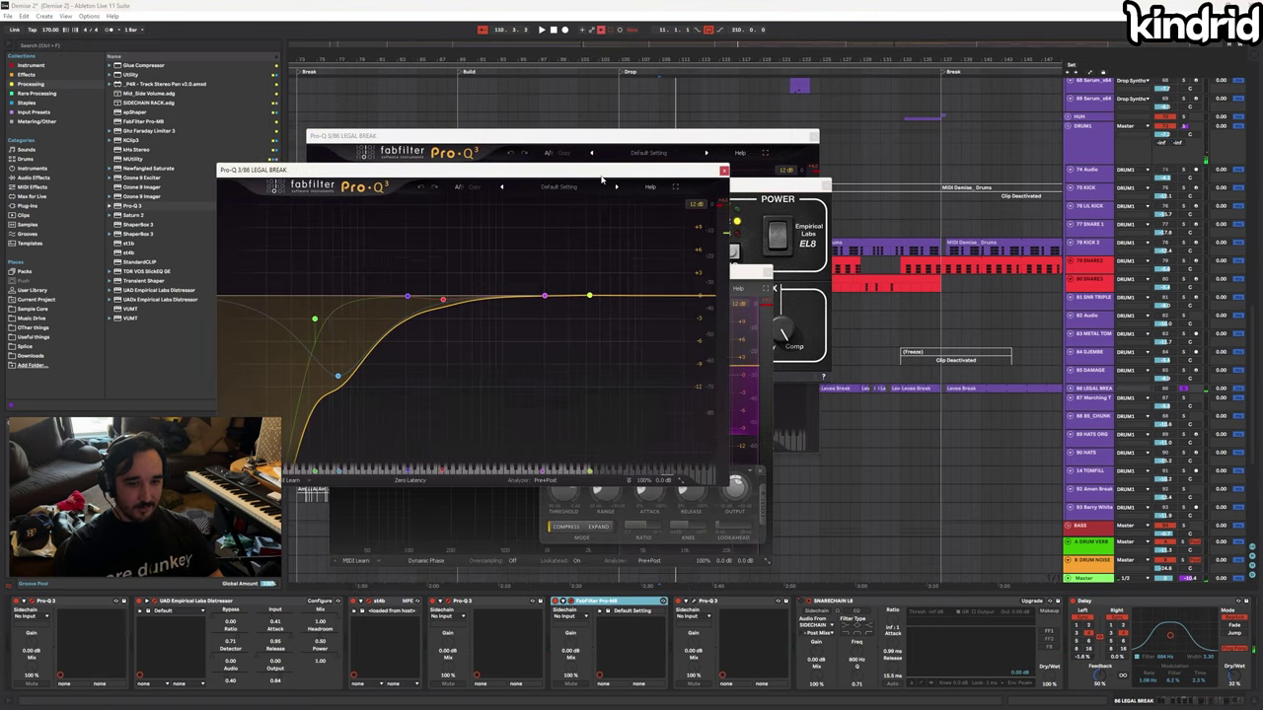
click(569, 602)
click(569, 602)
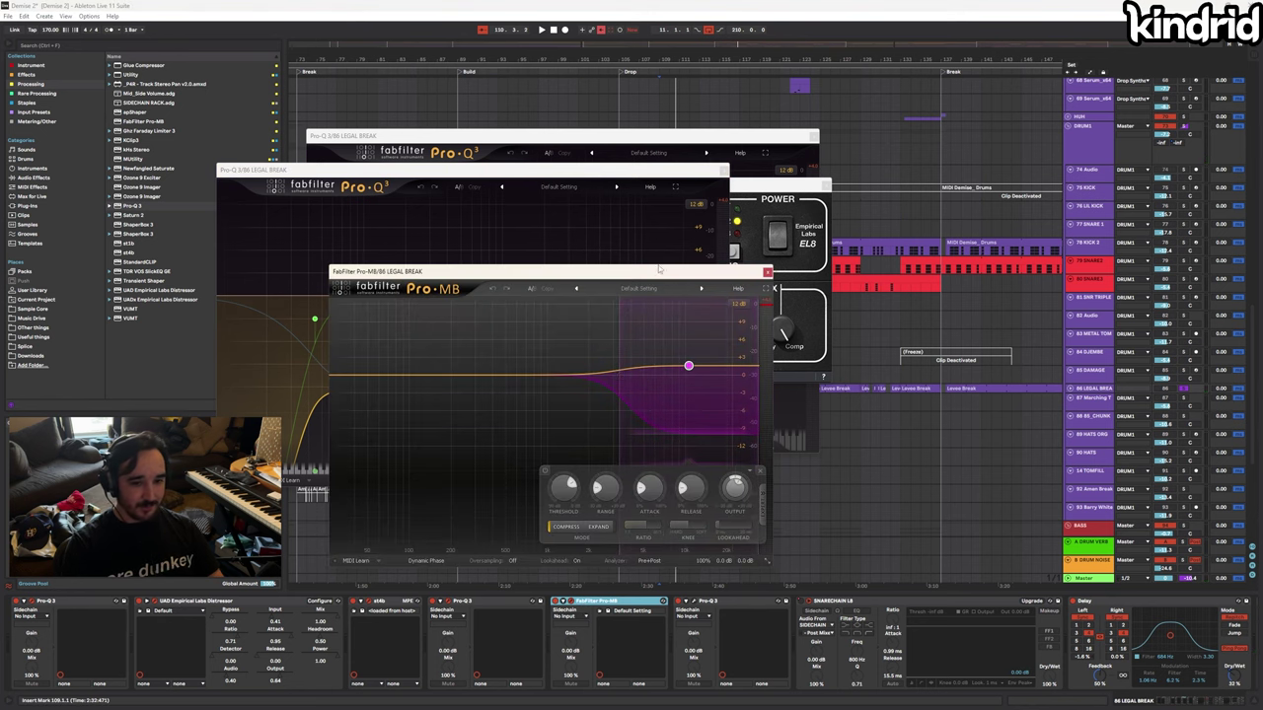
drag(659, 268, 659, 148)
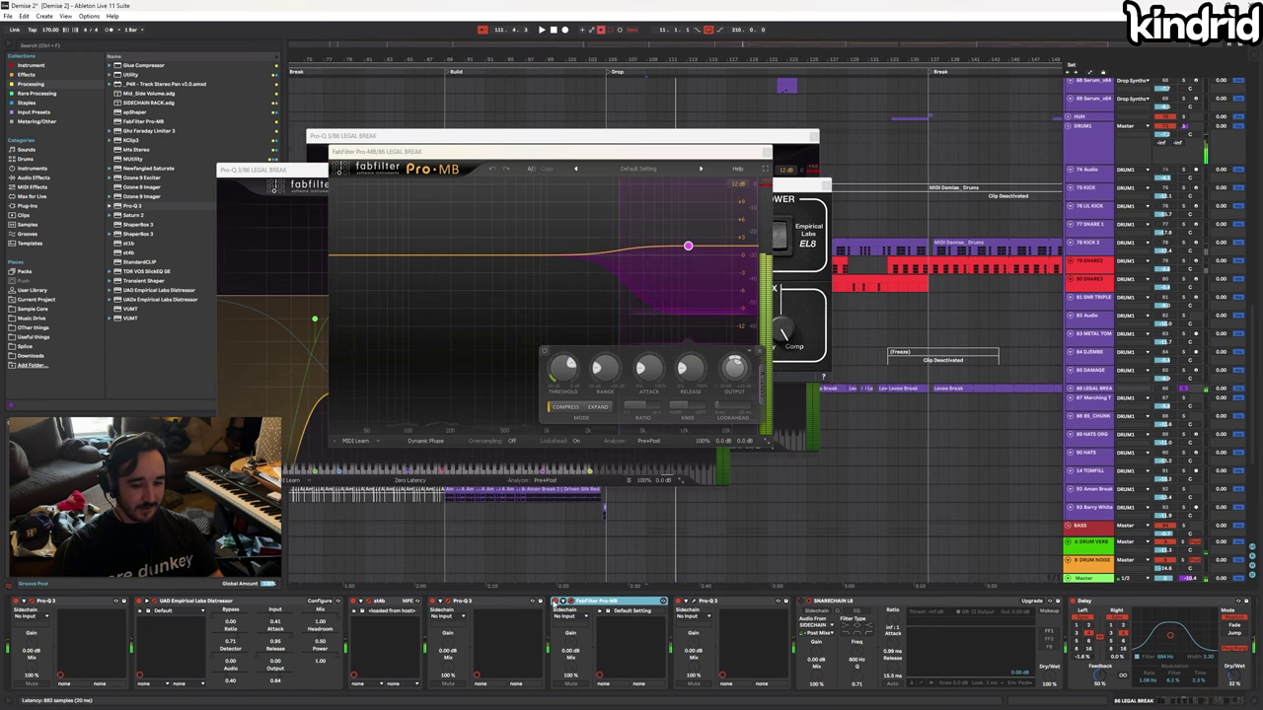
View and close LEGAL BREAK's last Pro-Q 3, and play the break with SNARECHAIN L8 and Delay in view
click(694, 602)
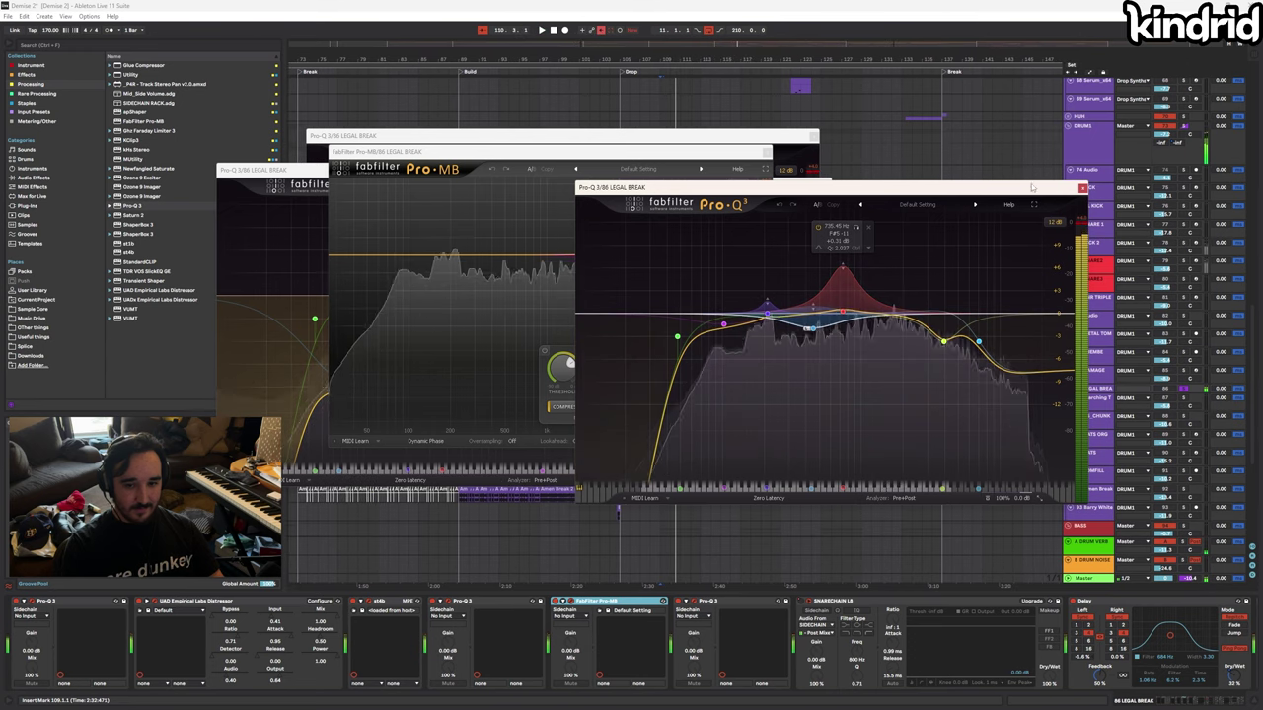
click(1082, 187)
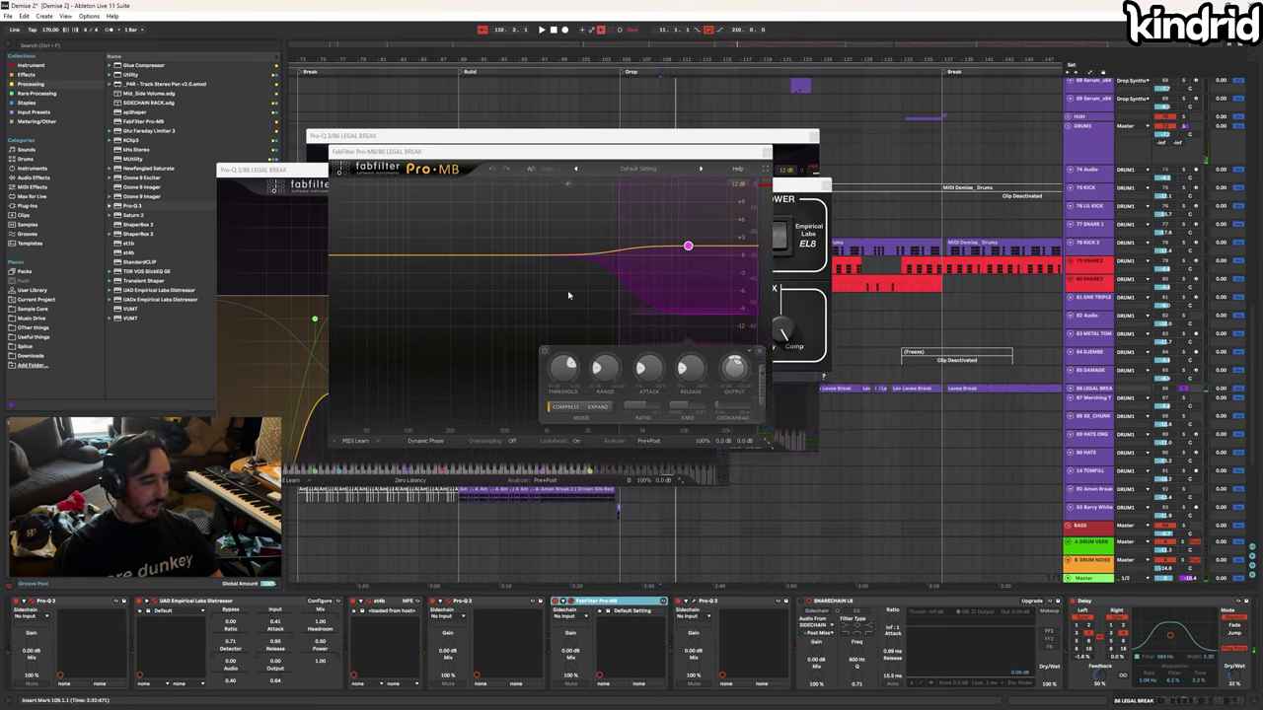
scroll(646, 641, right, 4)
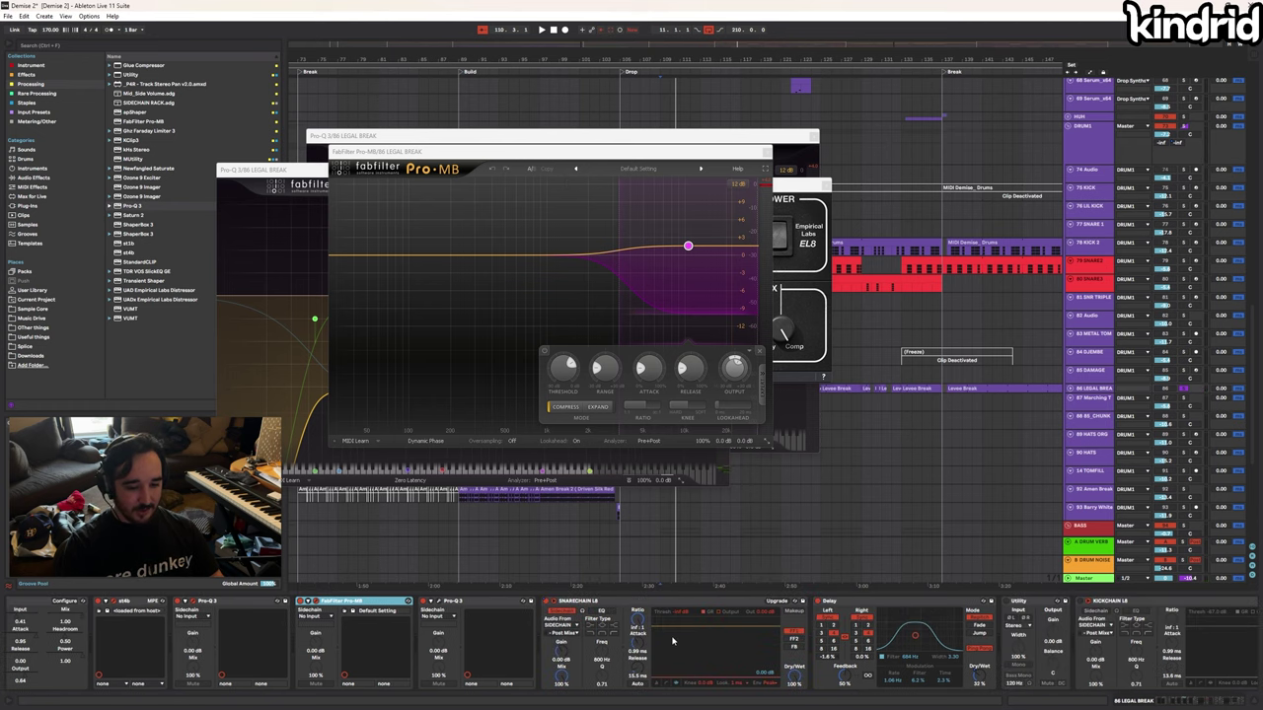
key(space)
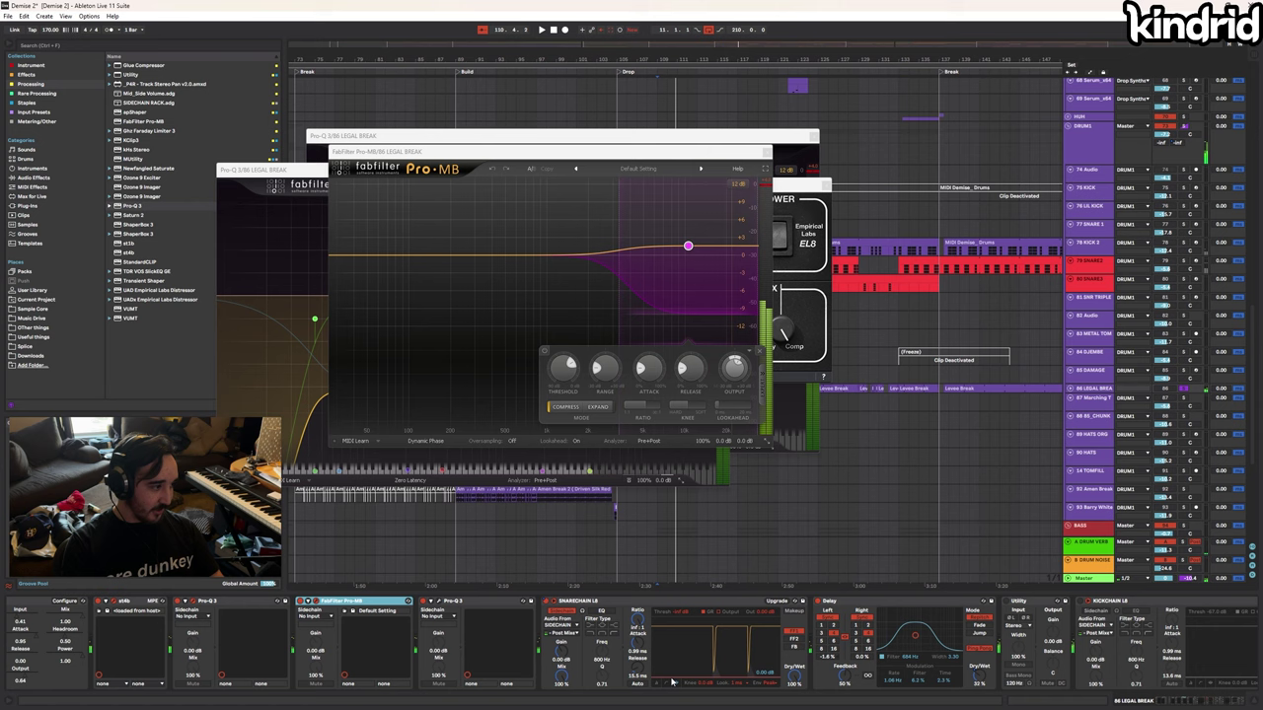
Stop playback and examine the rest of LEGAL BREAK's chain: Delay, KICKCHAIN L8, Auto Filter and the final Utility
click(1249, 681)
key(space)
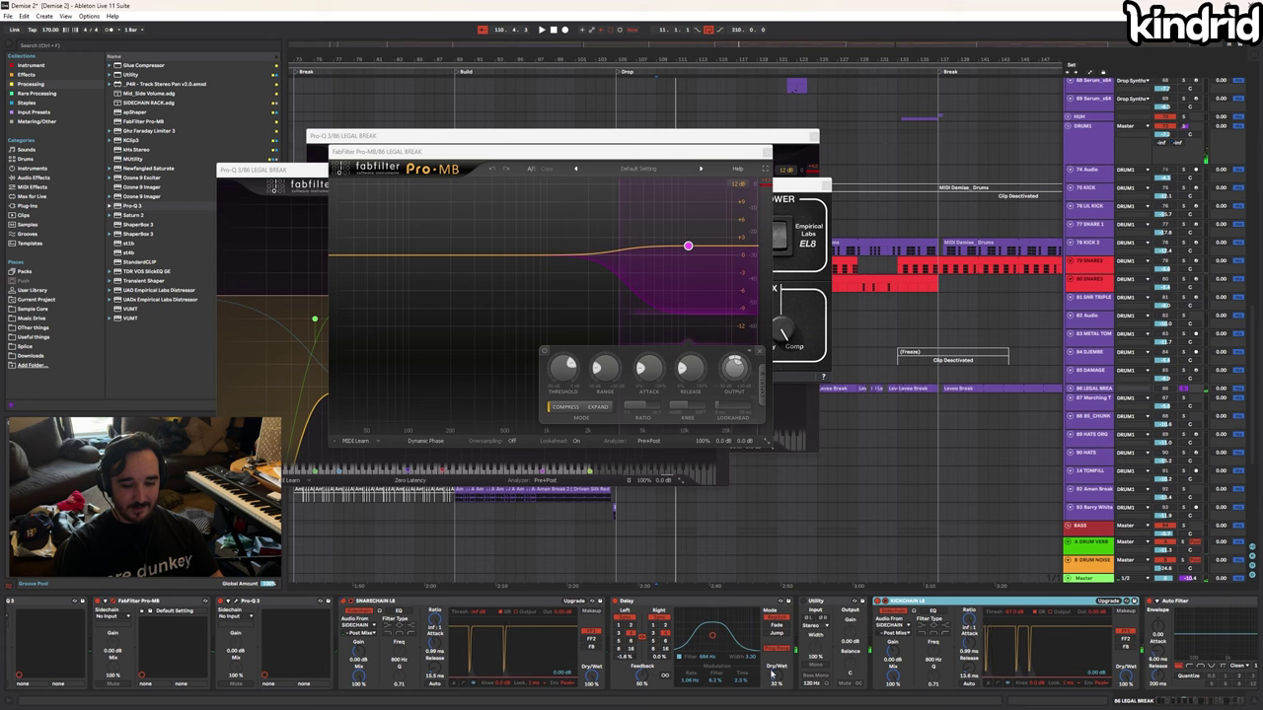
click(774, 675)
click(1223, 702)
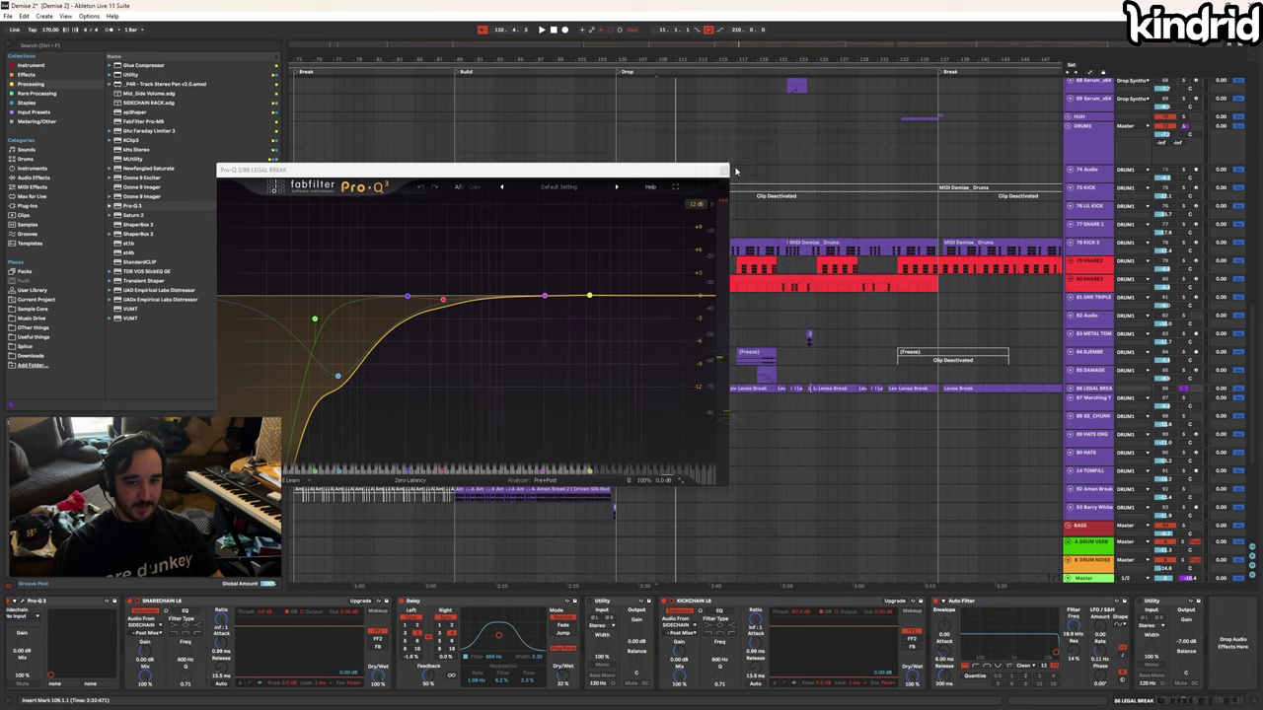
Close the remaining LEGAL BREAK plug-in windows and play the DRUM1 group from bar 109 of the Drop
click(723, 170)
click(716, 176)
click(656, 143)
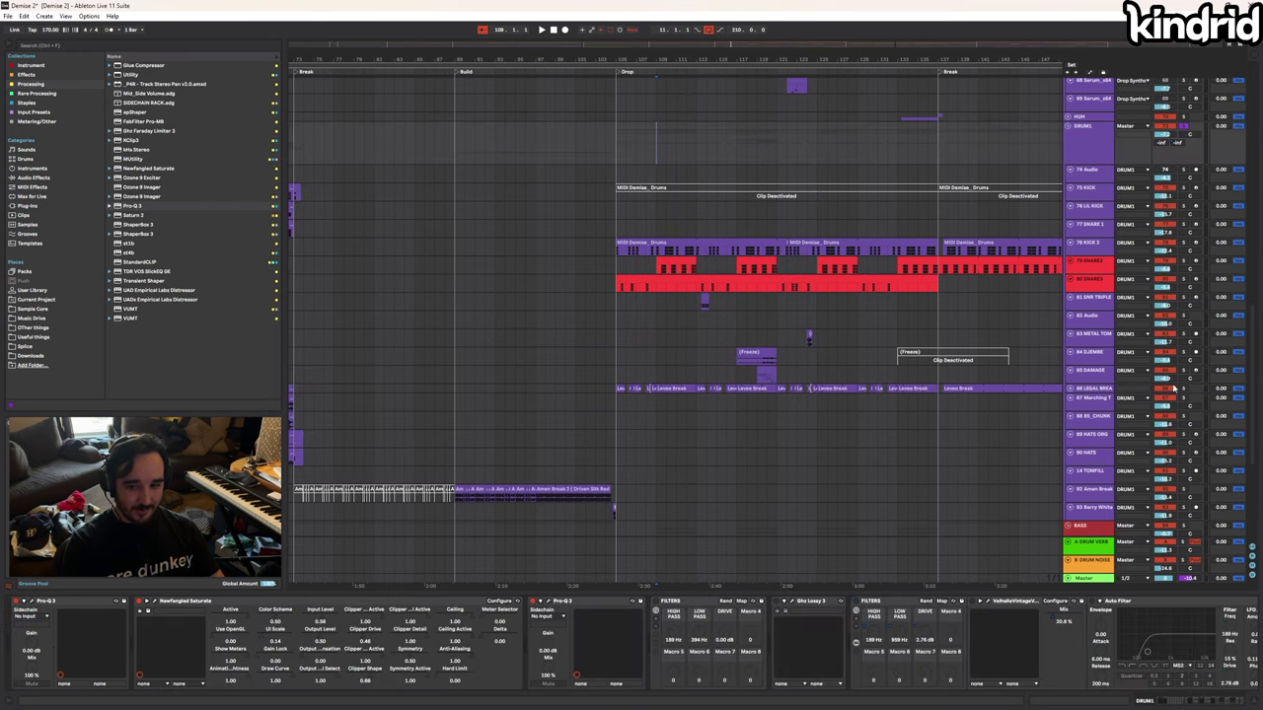
key(space)
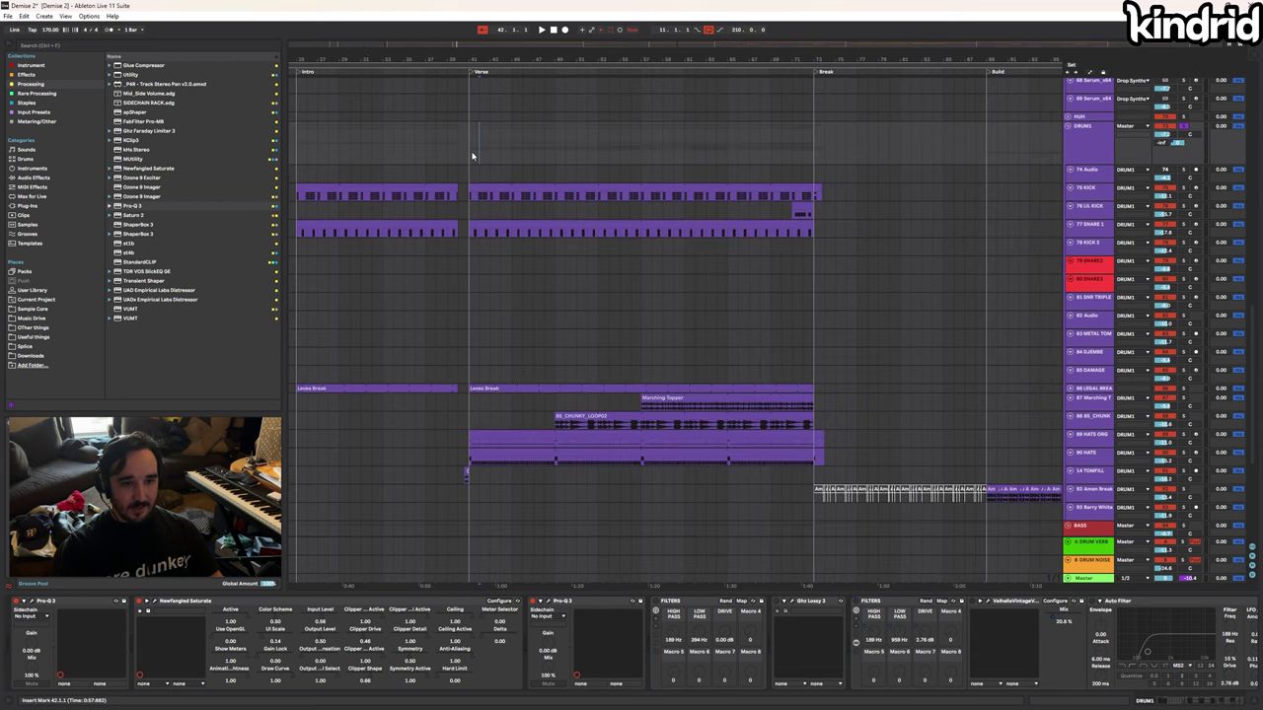
Play the DRUM1 group from the start of the Verse at bar 41 and show the 75 KICK track's devices
click(472, 155)
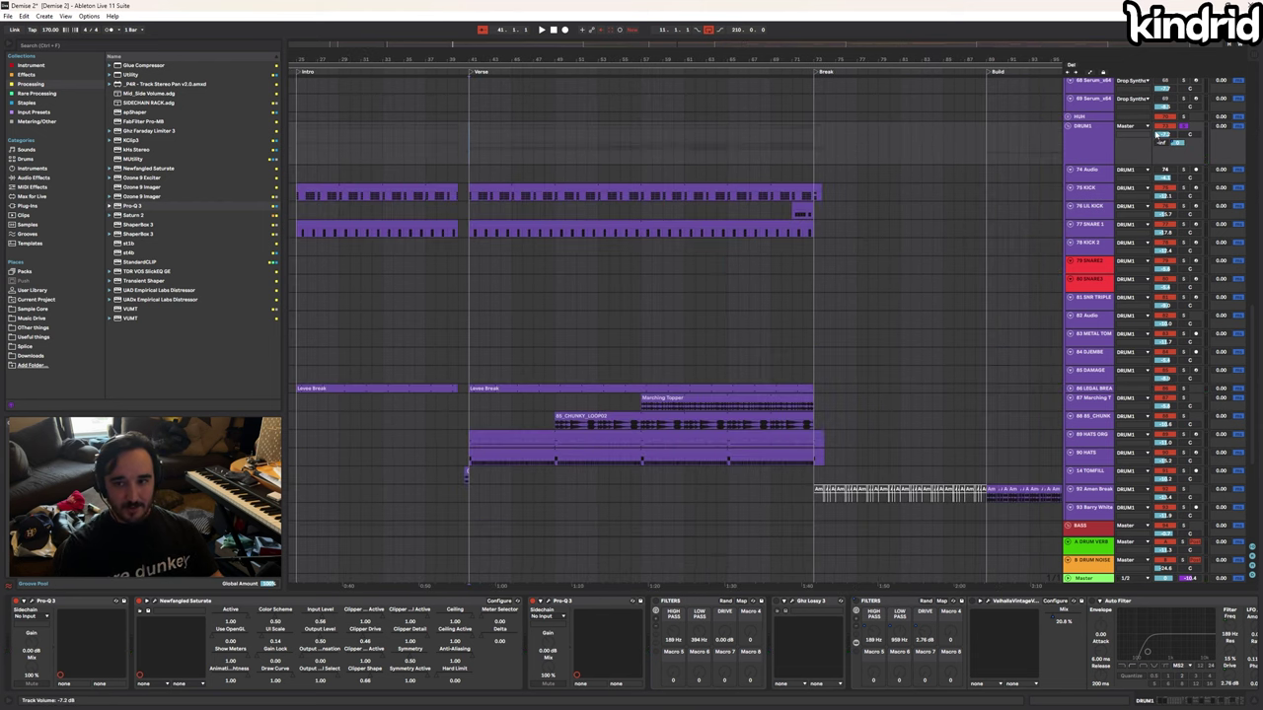
key(space)
click(1135, 188)
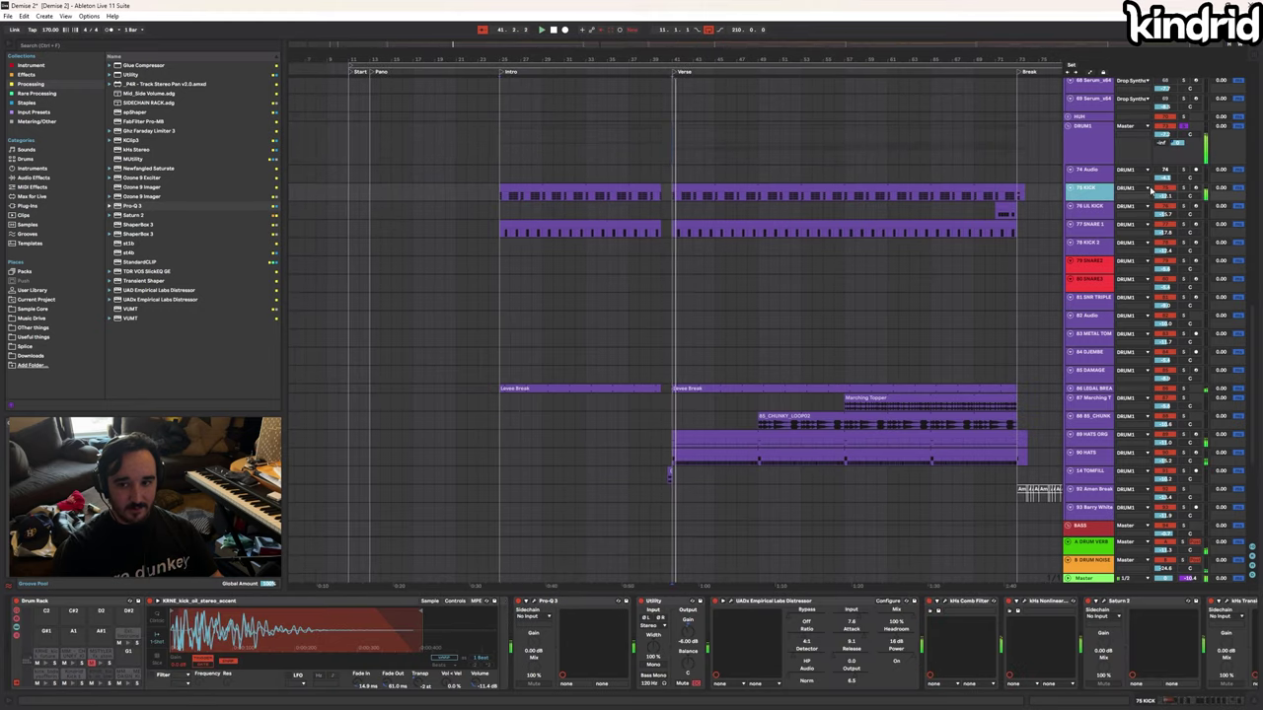
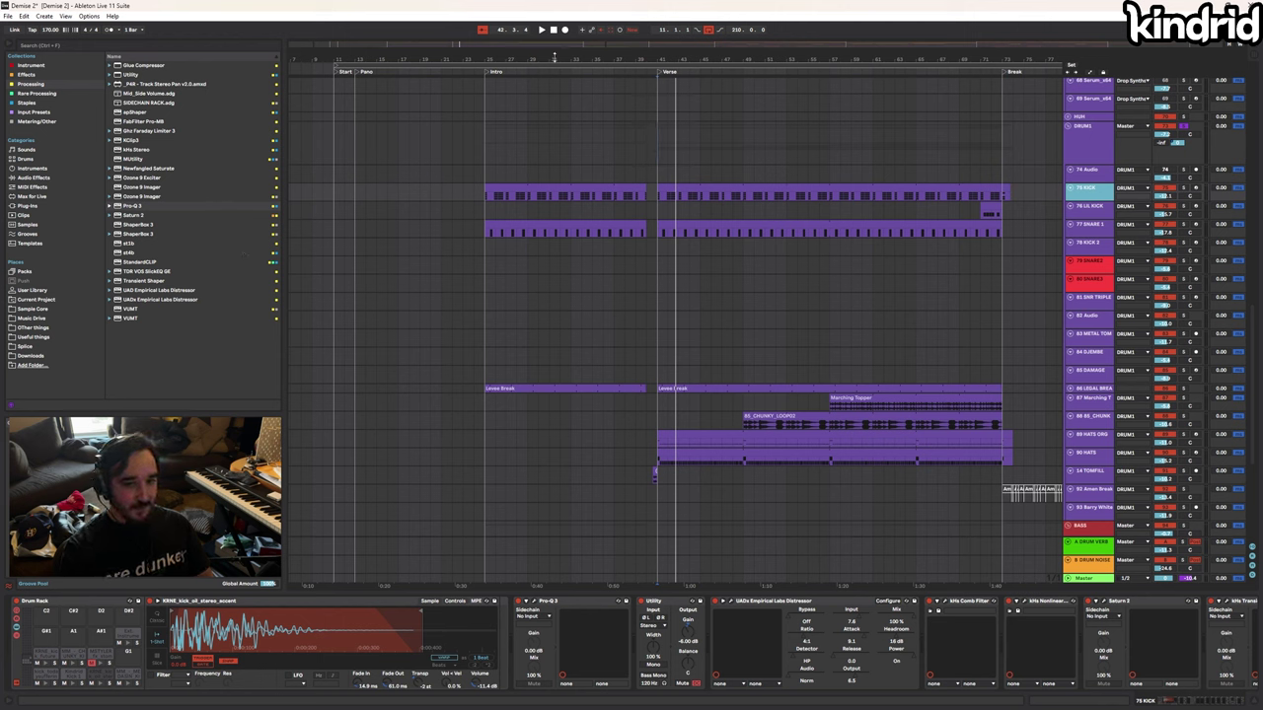
Select the Verse clip on 75 KICK, open its ShaperBox 3 scope in the centre and play the kick through it
drag(663, 58, 663, 109)
click(671, 187)
scroll(1006, 622, down, 8)
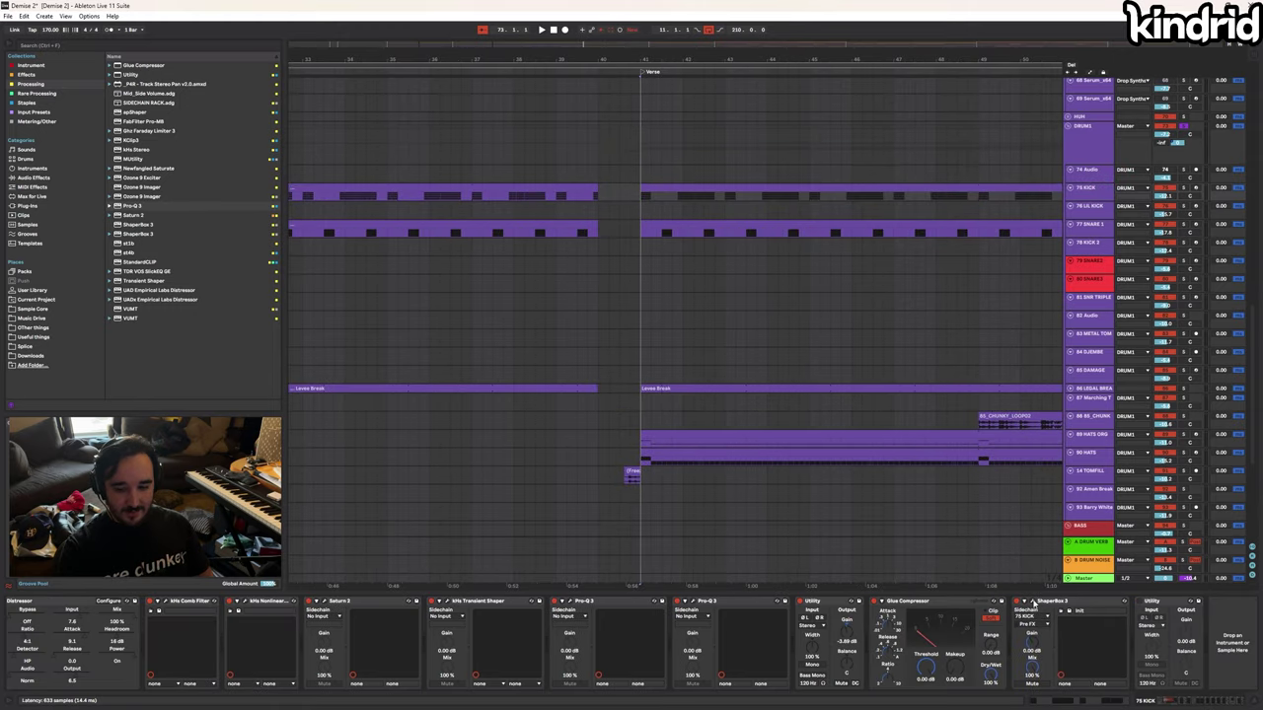
click(1033, 601)
drag(578, 111, 643, 186)
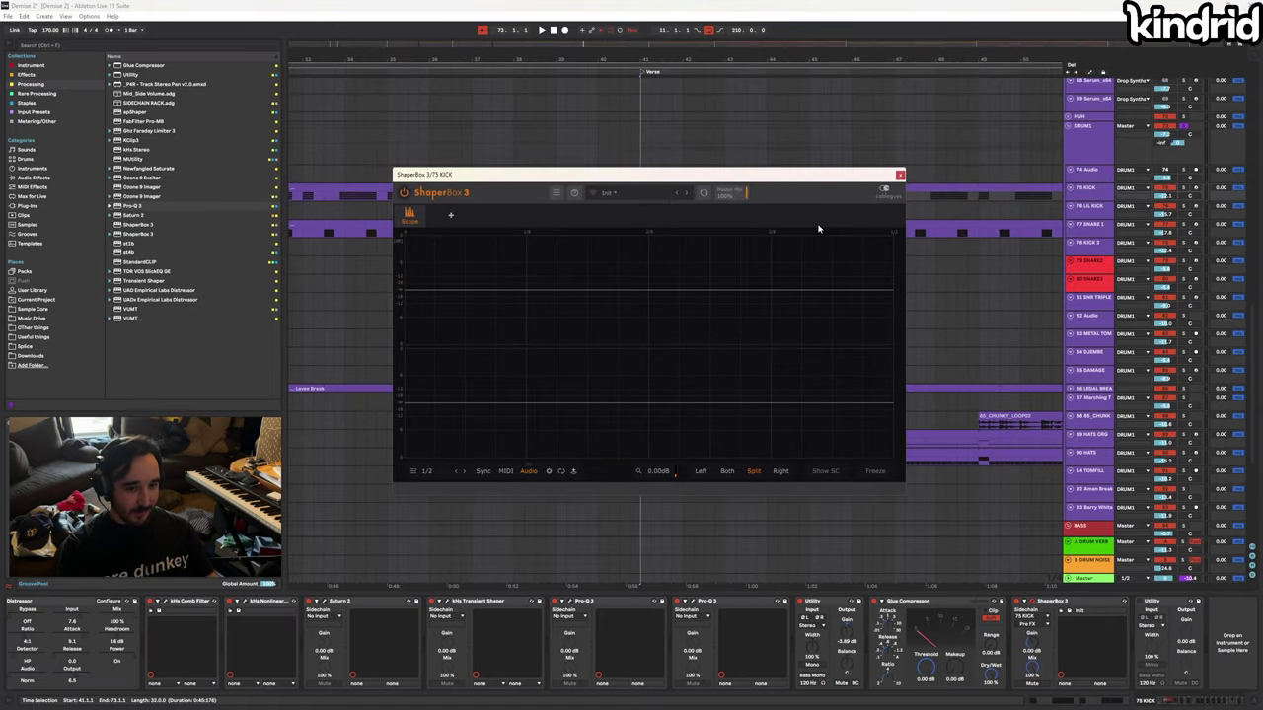
key(space)
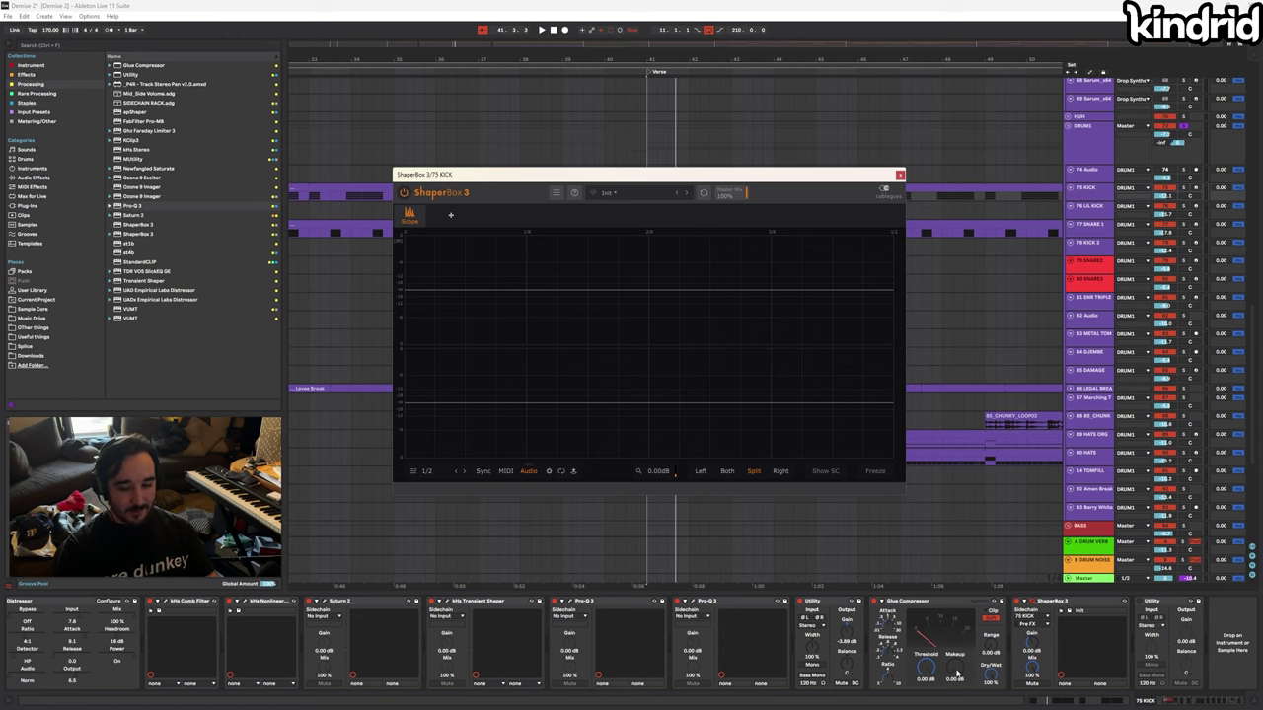
Audition KICK's Glue Compressor with Makeup raised to about 11.1 dB and undo that change
drag(955, 672, 955, 617)
key(space)
key(space)
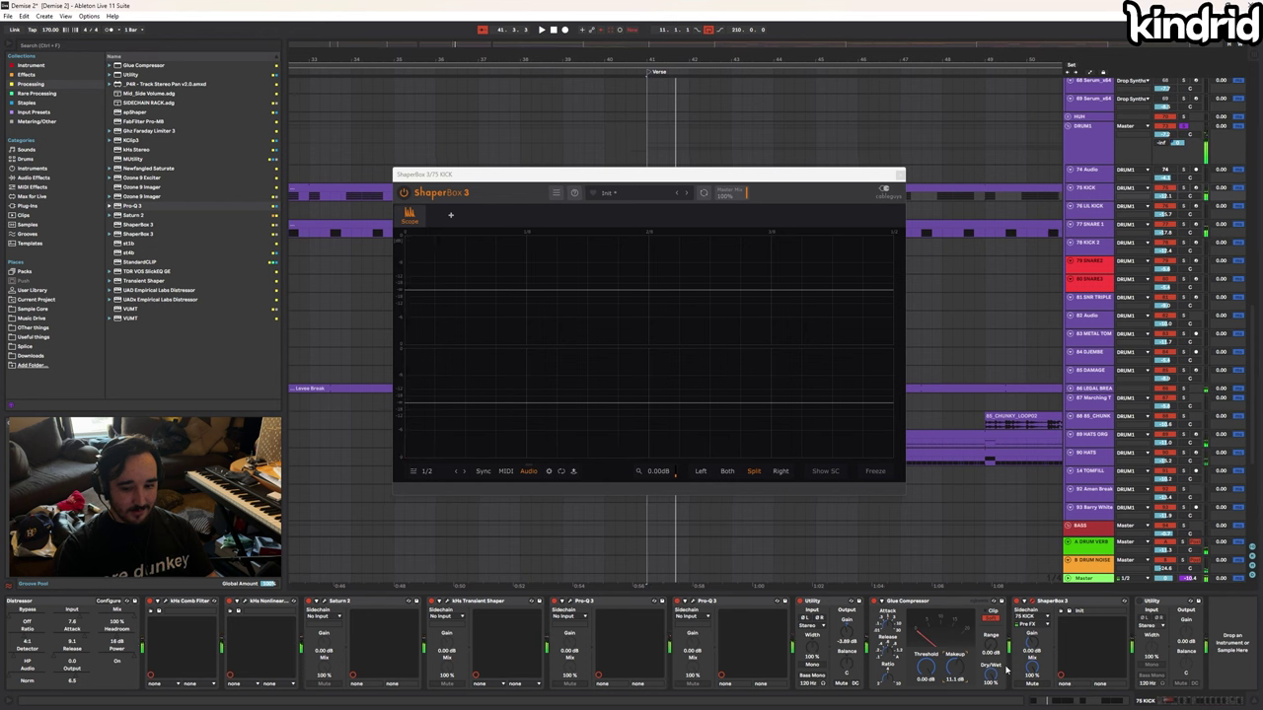
key(ctrl+z)
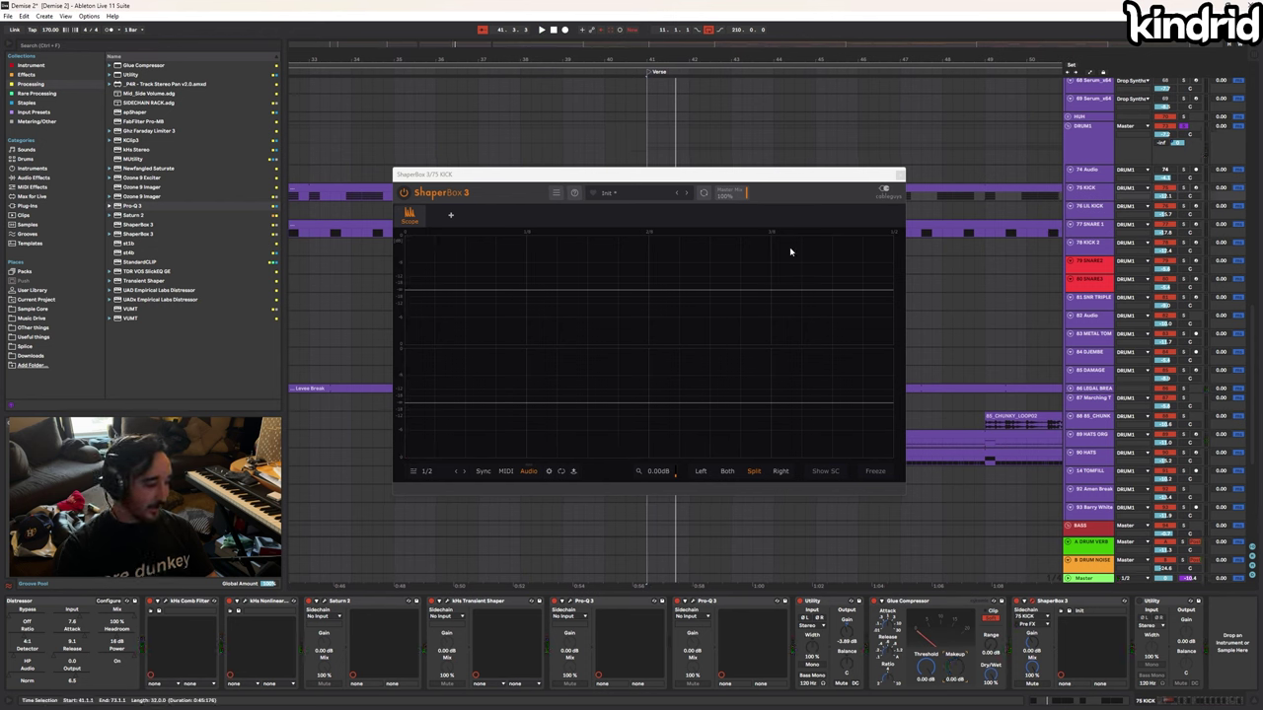
Audition KICK's Drum Rack samples in turn: kick_todaysuffering, Kindrid Kick 1, KRNE_kick_oil_stereo_accent and MEDASIN_KICK_1
click(1179, 700)
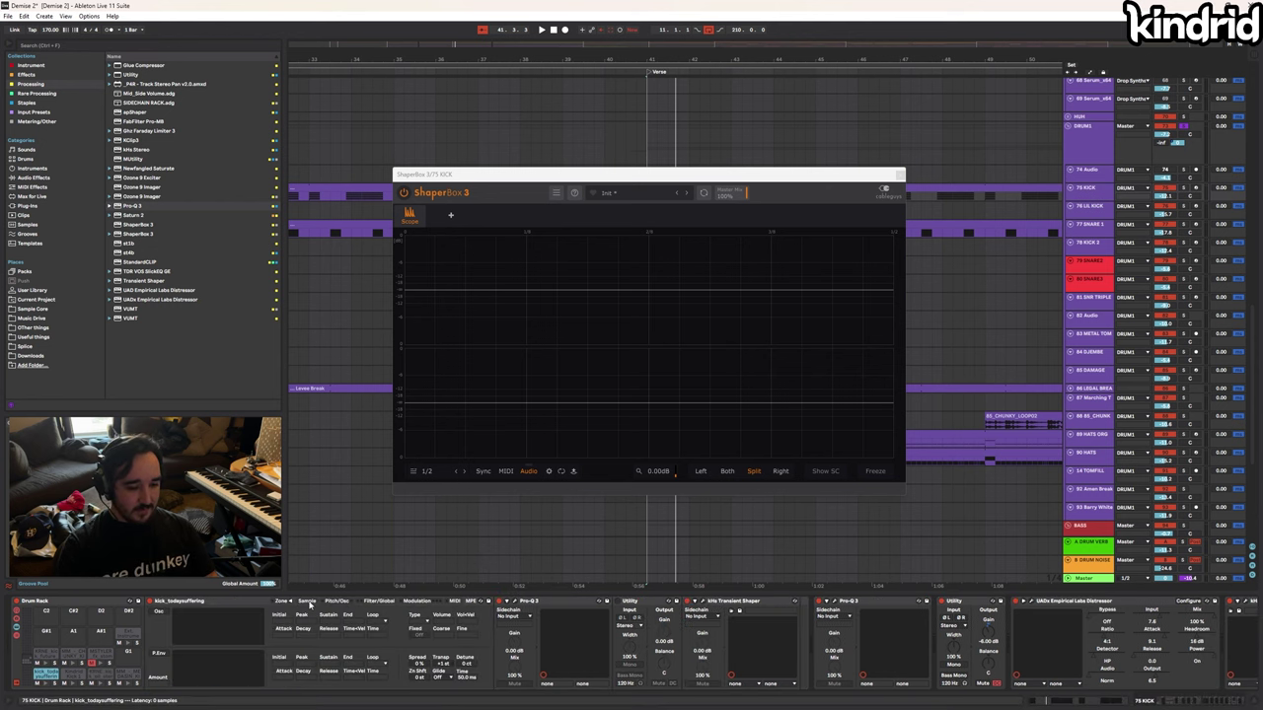
click(309, 602)
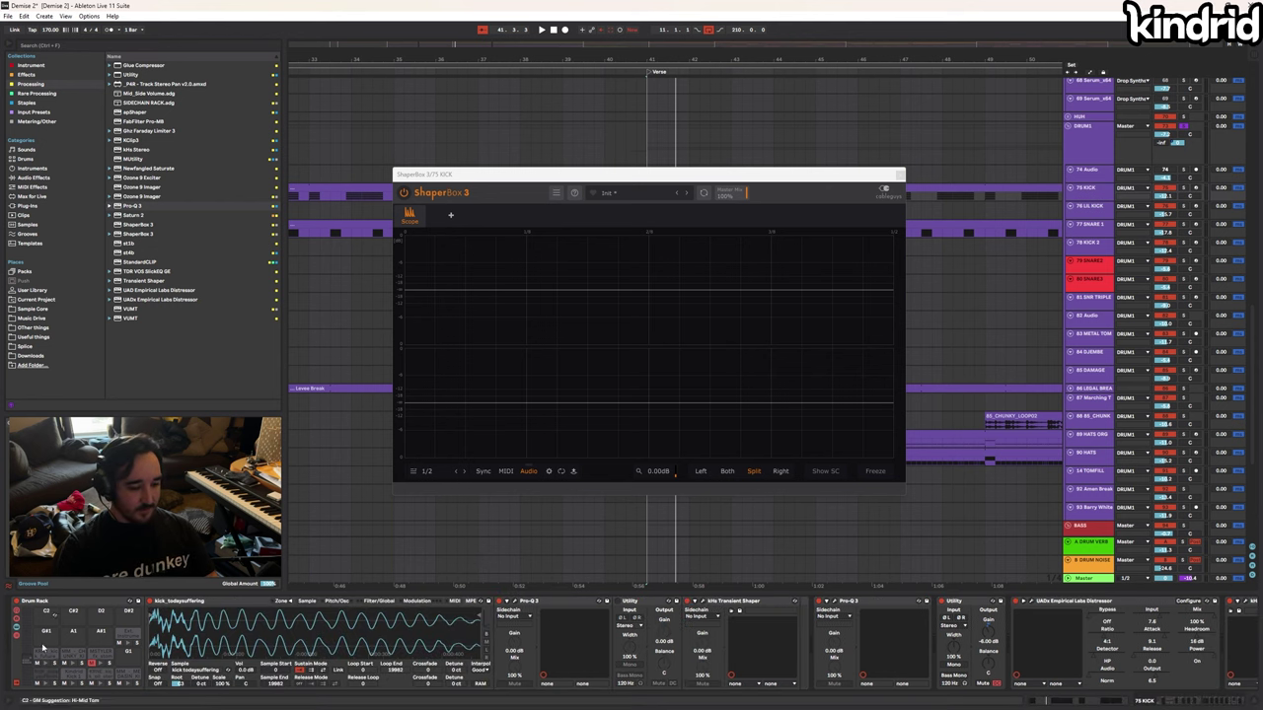
click(48, 681)
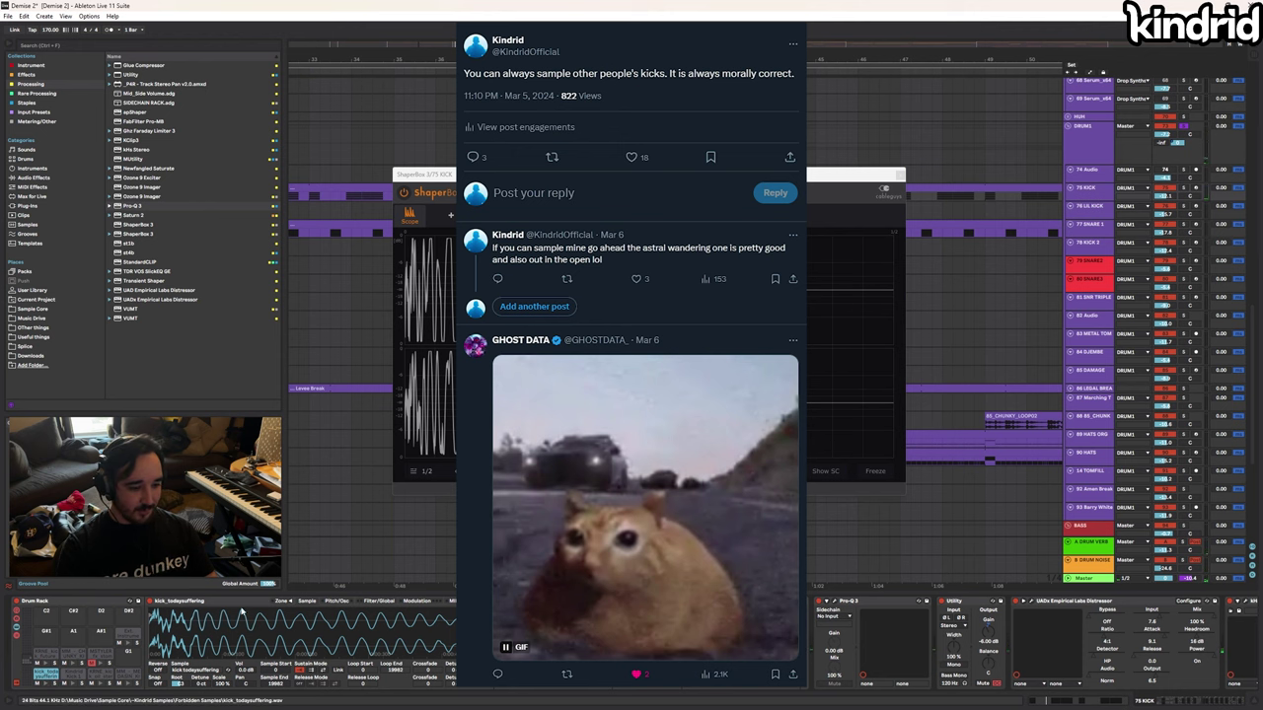
click(74, 681)
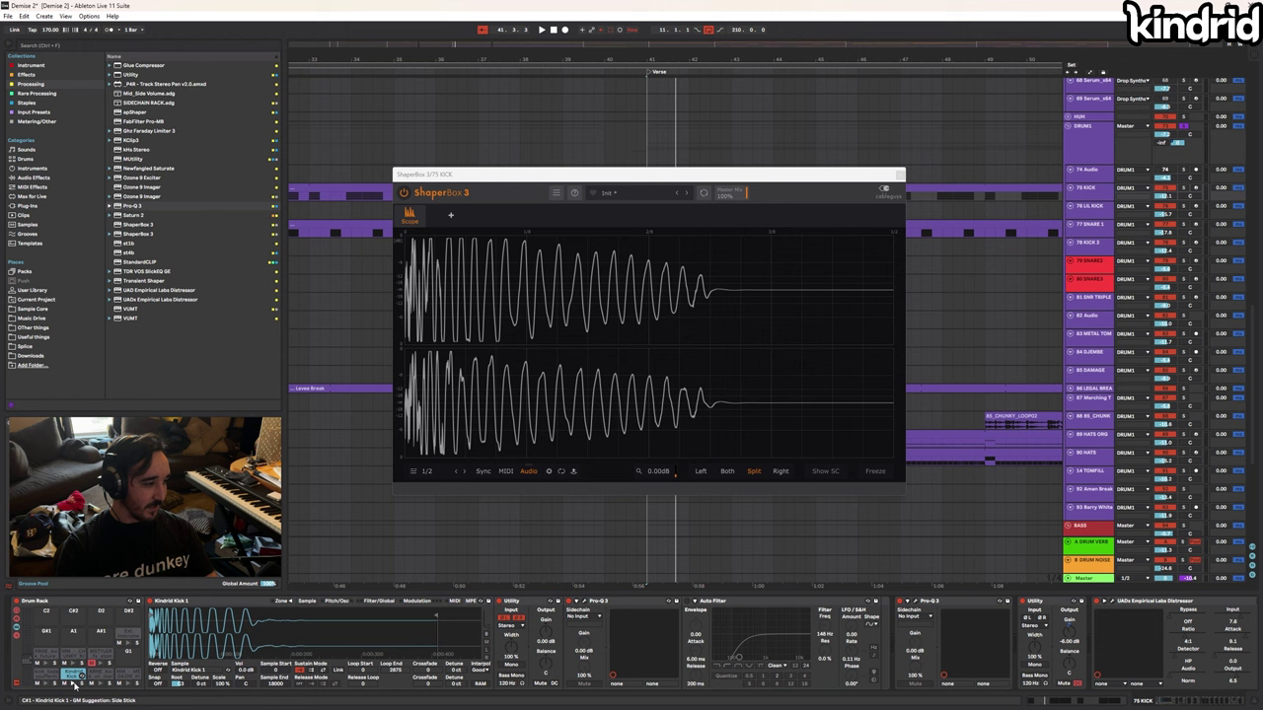
click(104, 680)
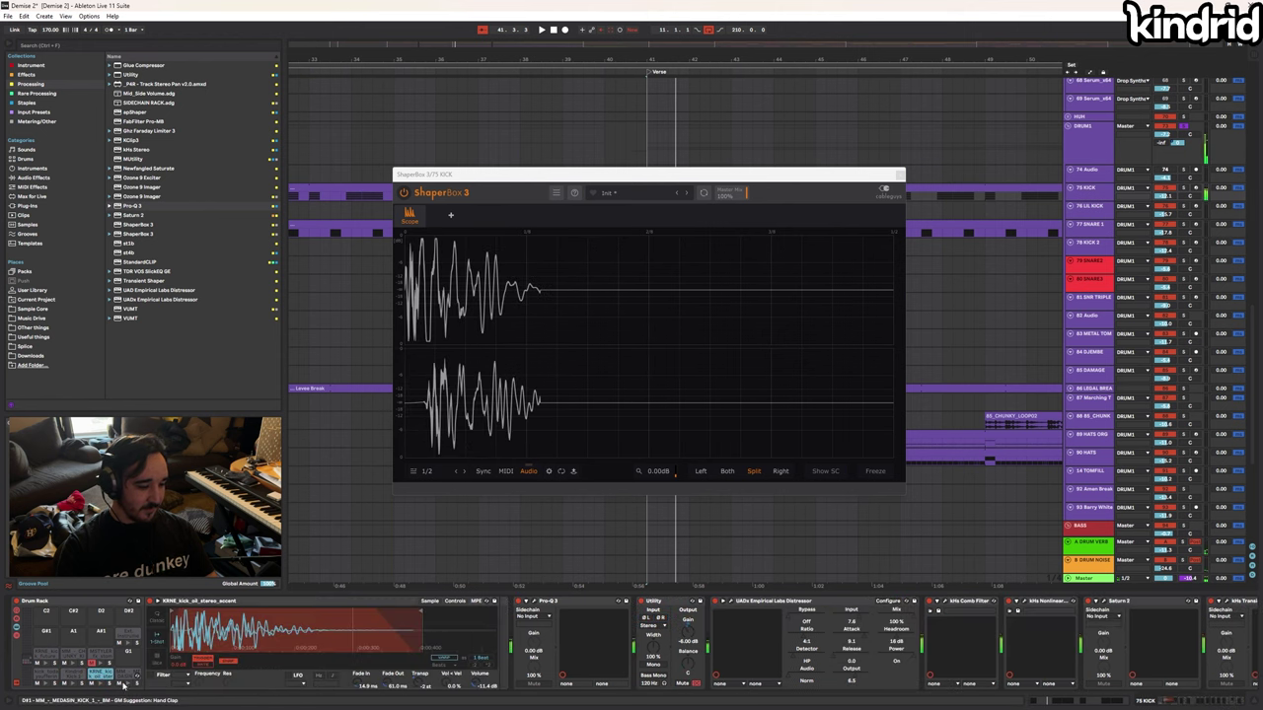
click(128, 683)
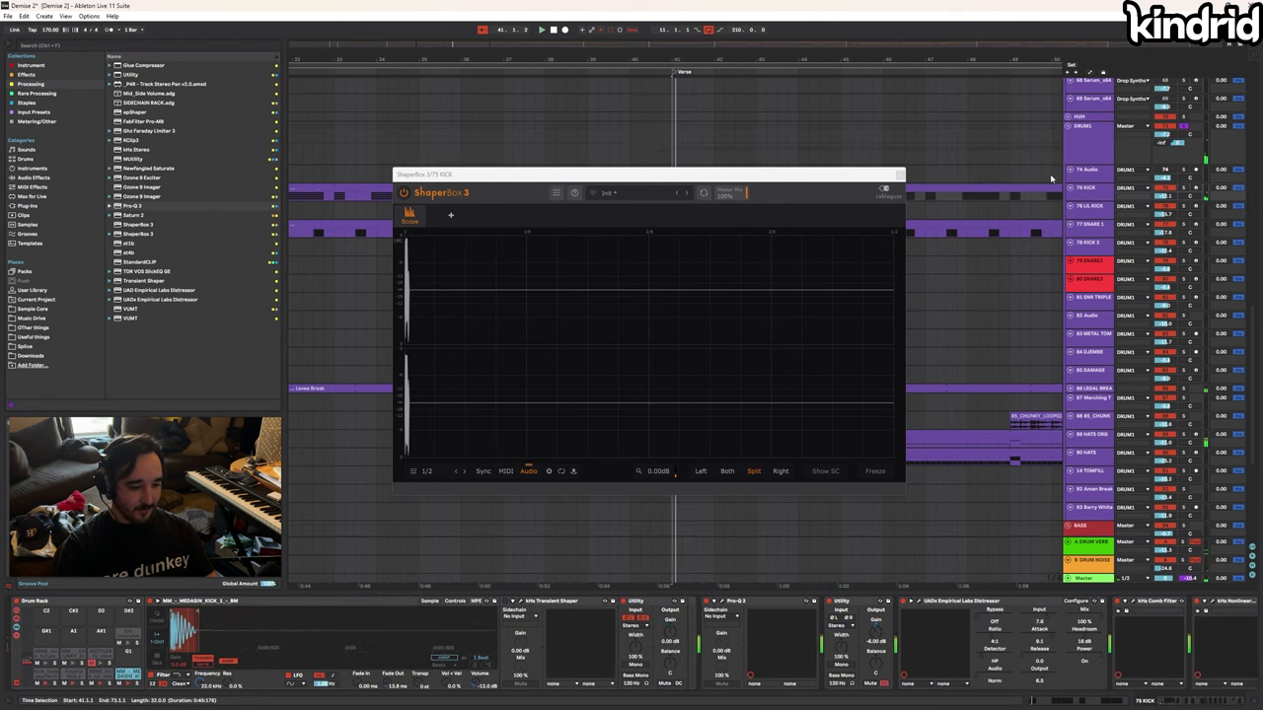
Open the Pro-Q 3 that precedes the Distressor on KICK, reposition its window and inspect the 128.57 Hz dynamic bell
click(723, 606)
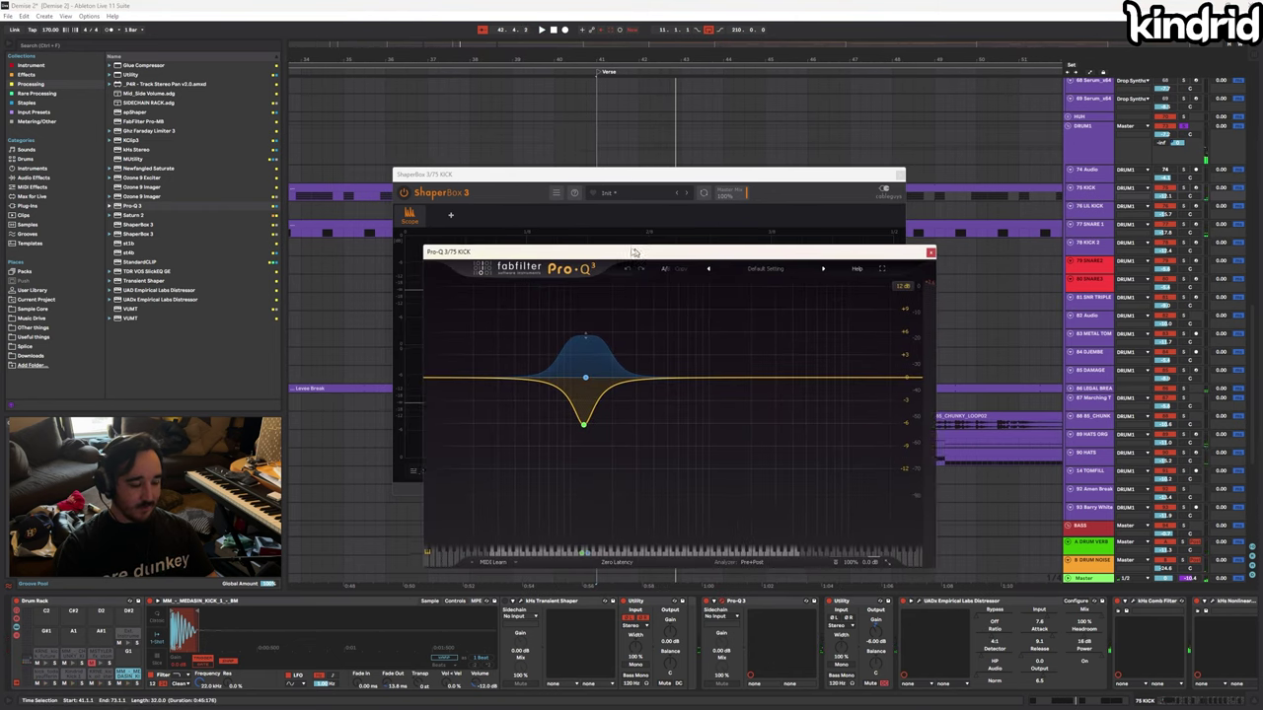
drag(636, 254, 483, 226)
click(429, 350)
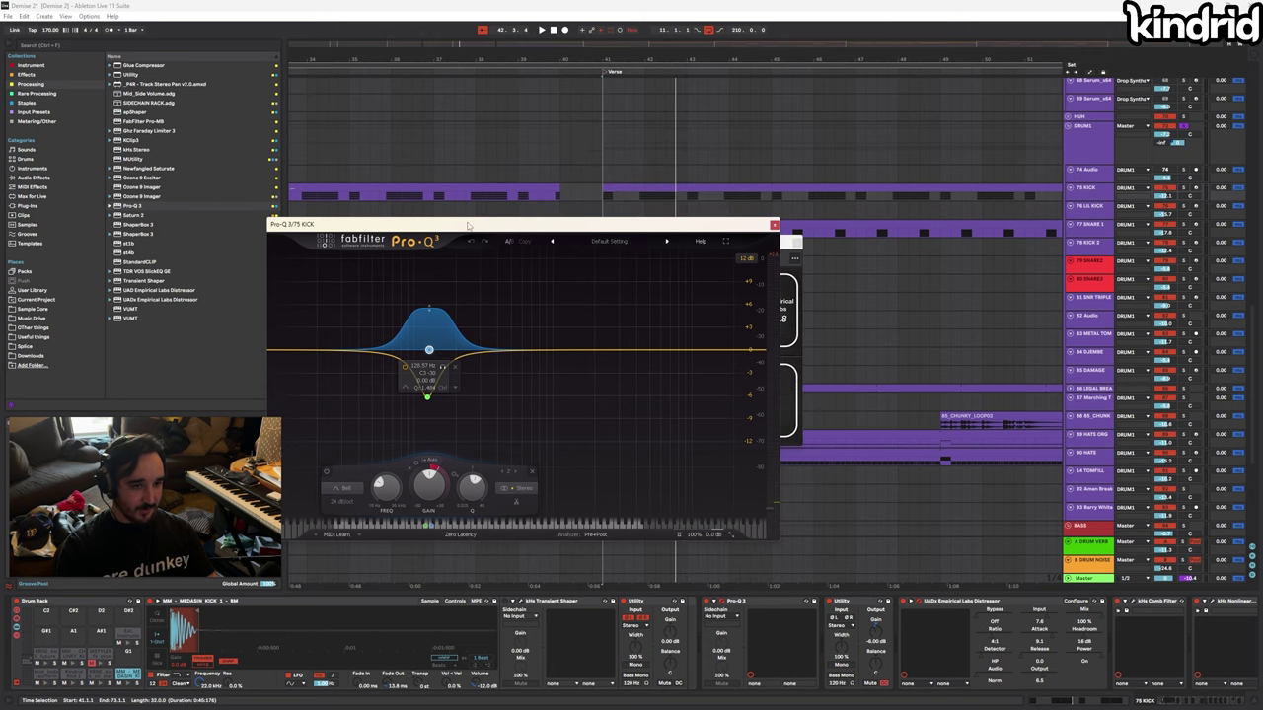
drag(468, 225, 495, 219)
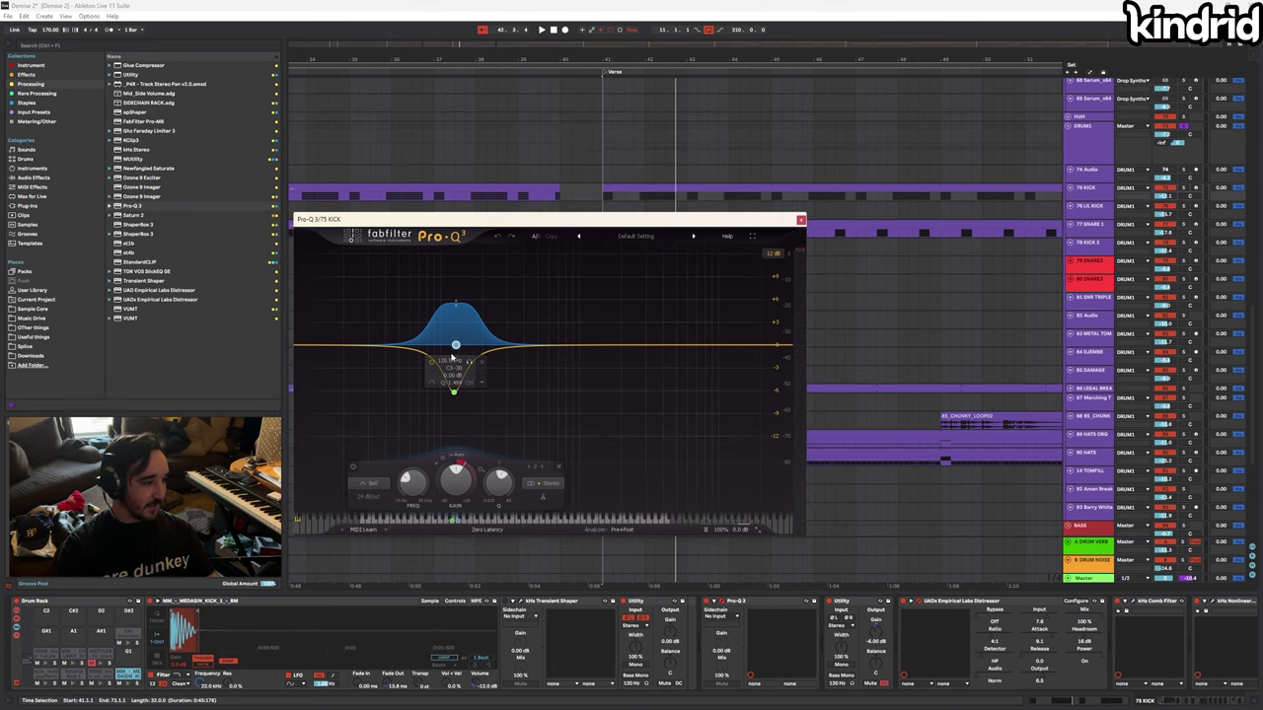
Audition the Pro-Q 3's 125 Hz cut and 128.57 Hz dynamic bell in solo while the kick plays
click(454, 393)
click(469, 409)
key(space)
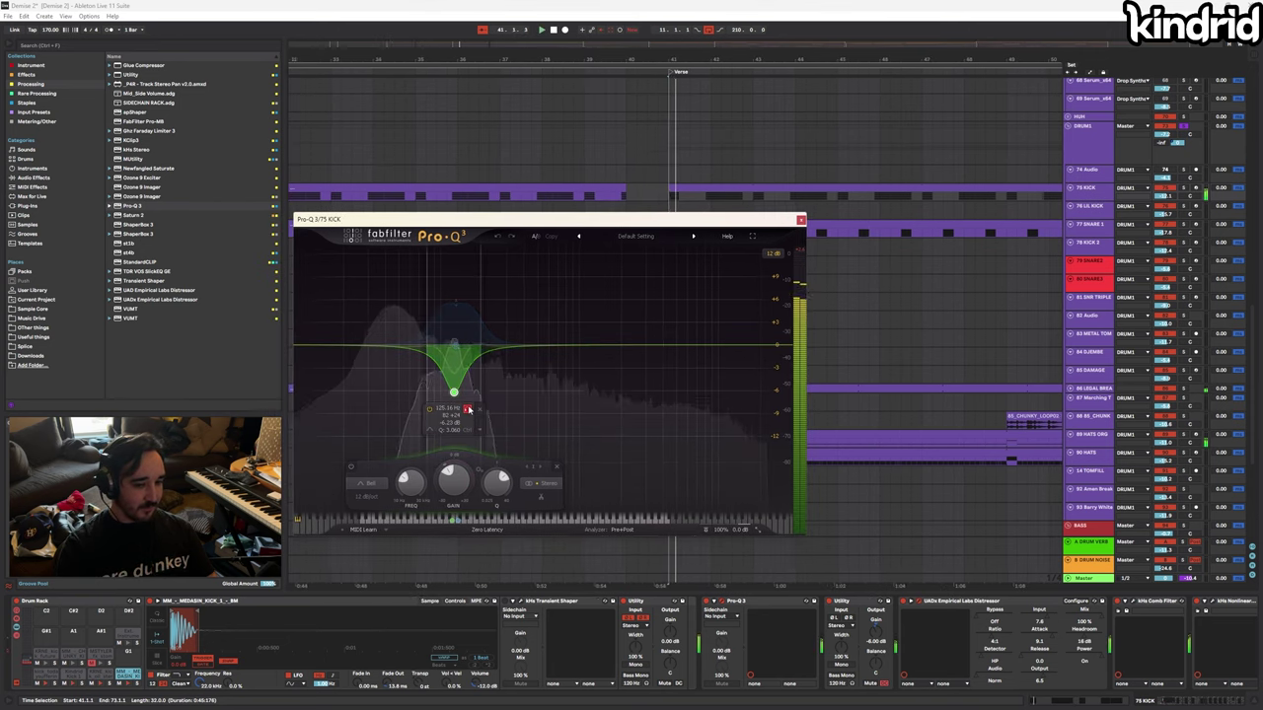
click(468, 409)
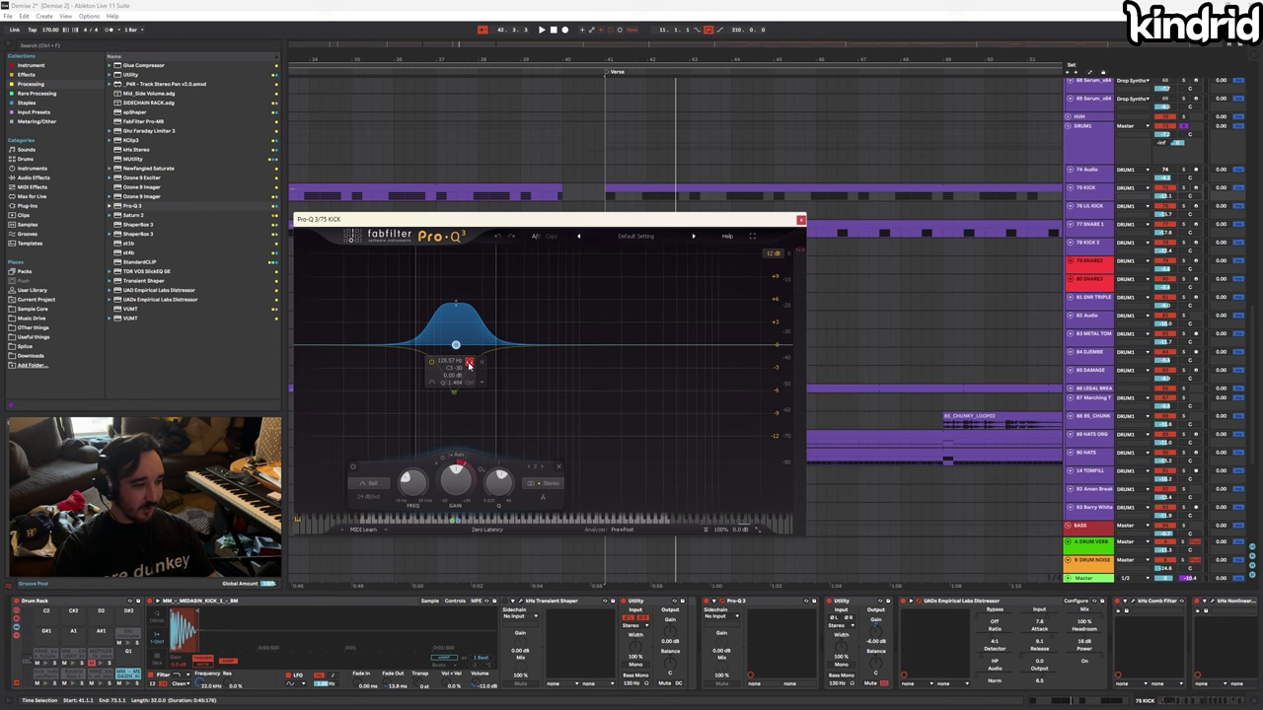
key(space)
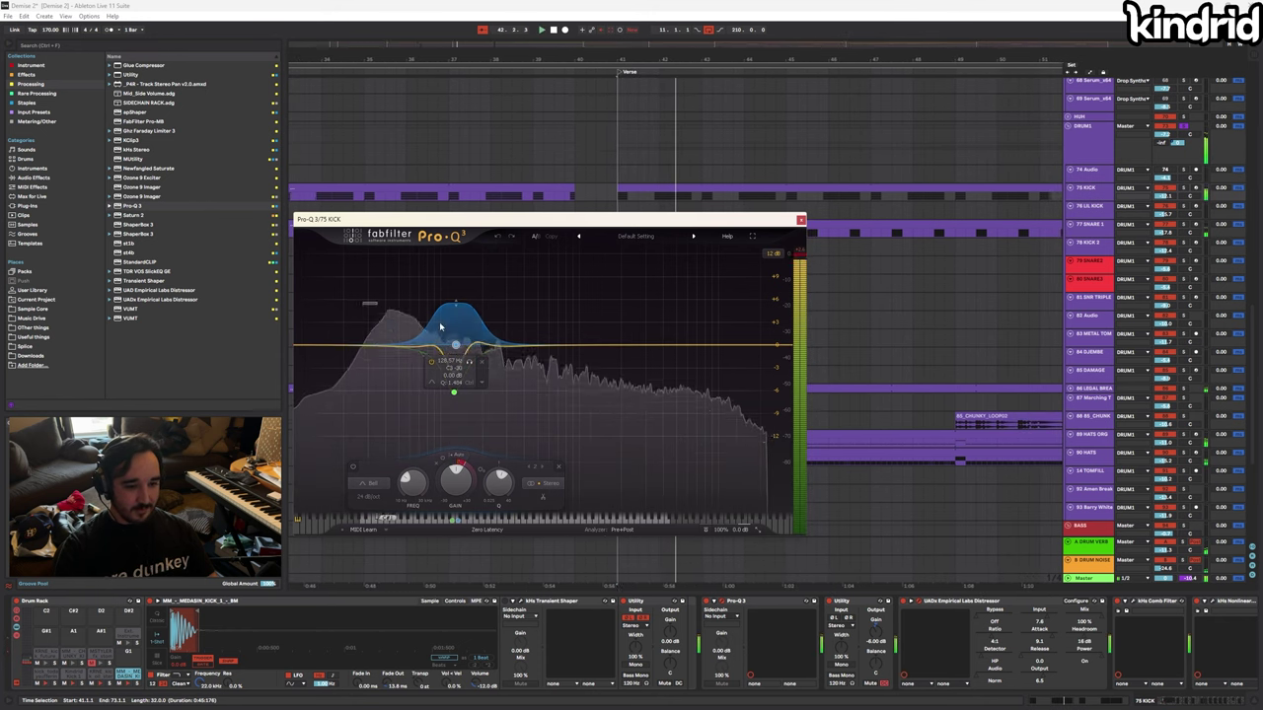
Compare the kick with both Pro-Q 3 bands bypassed and re-enabled, and stop playback
click(351, 467)
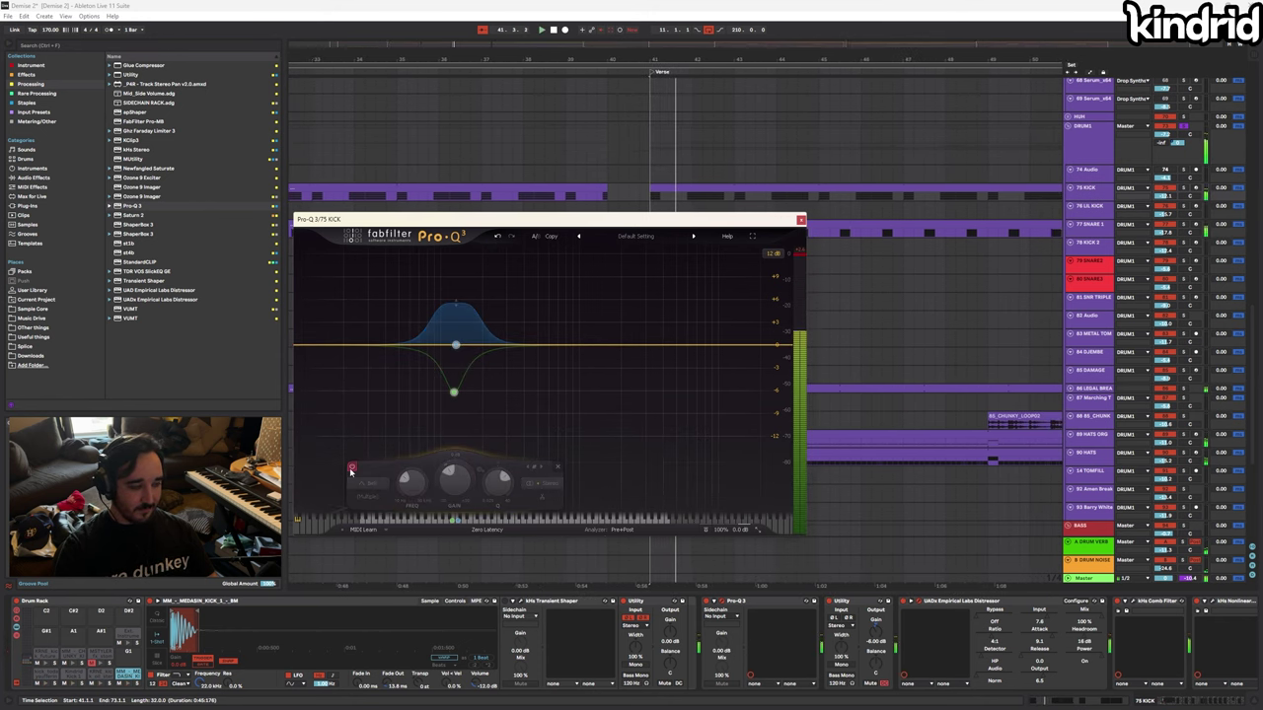
click(351, 468)
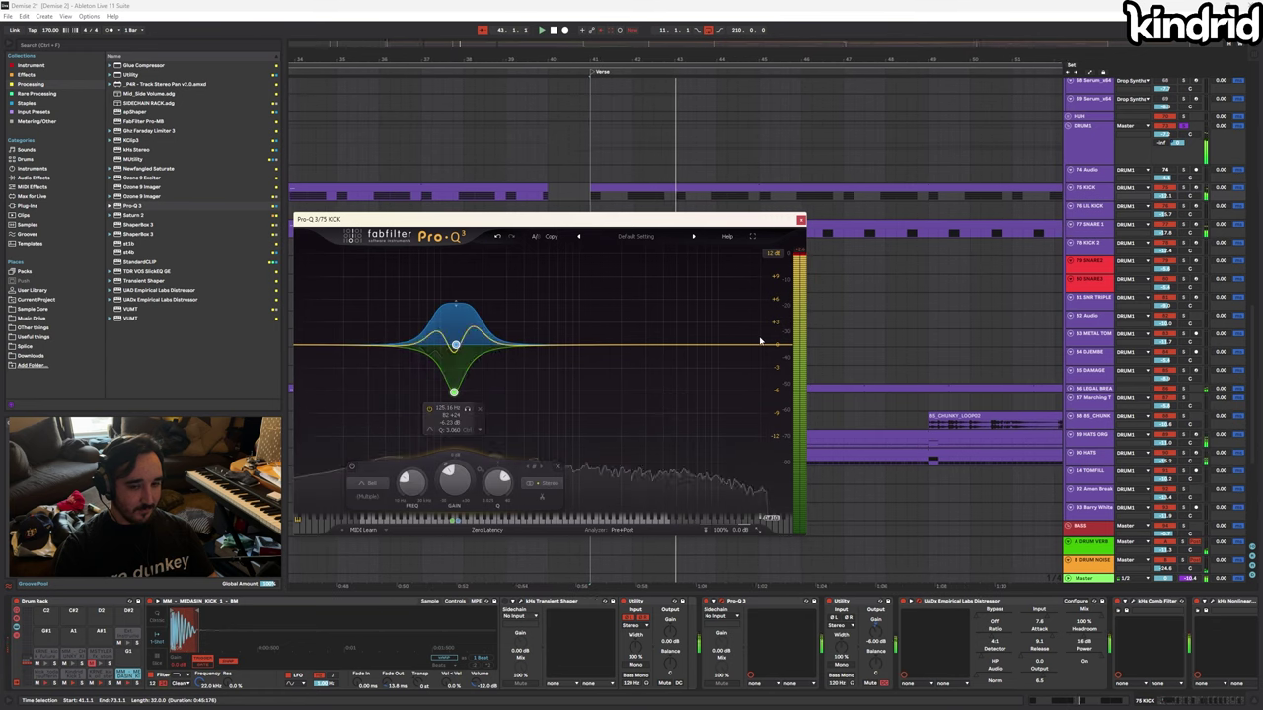
key(space)
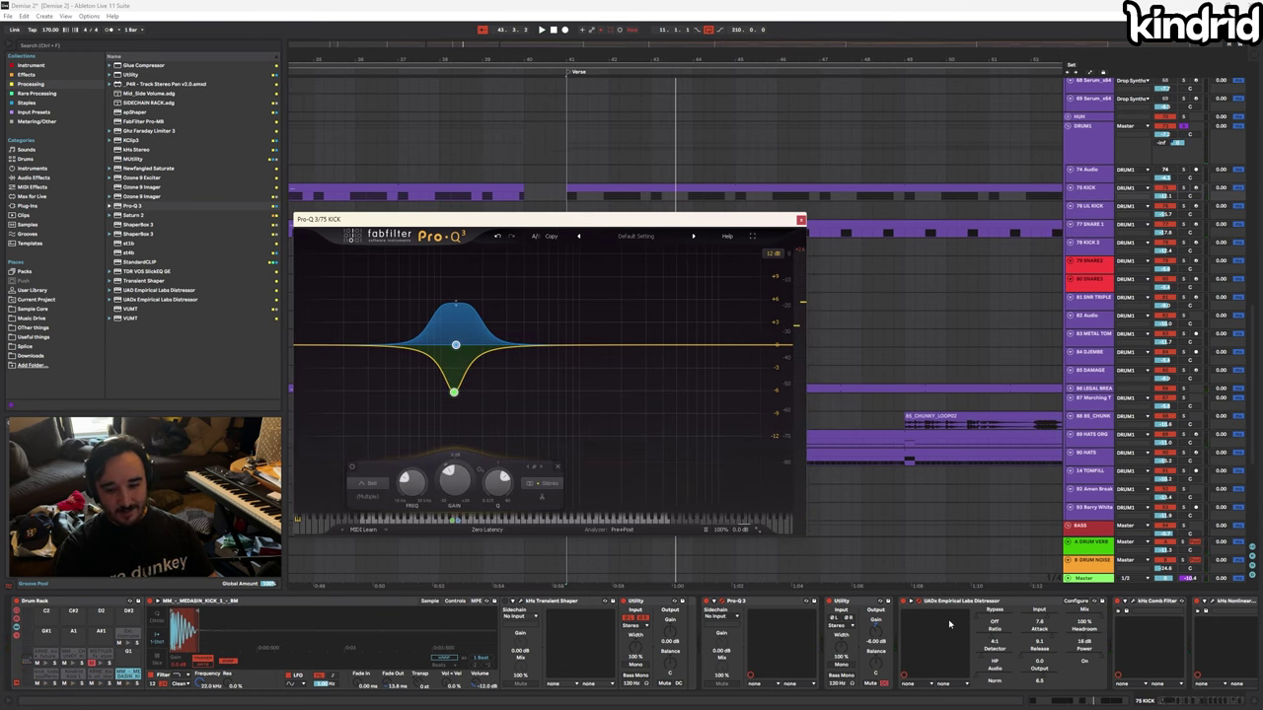
Open KICK's UADx Distressor and kHs Comb Filter, placing the Comb Filter window over the Distressor
click(918, 601)
click(1131, 601)
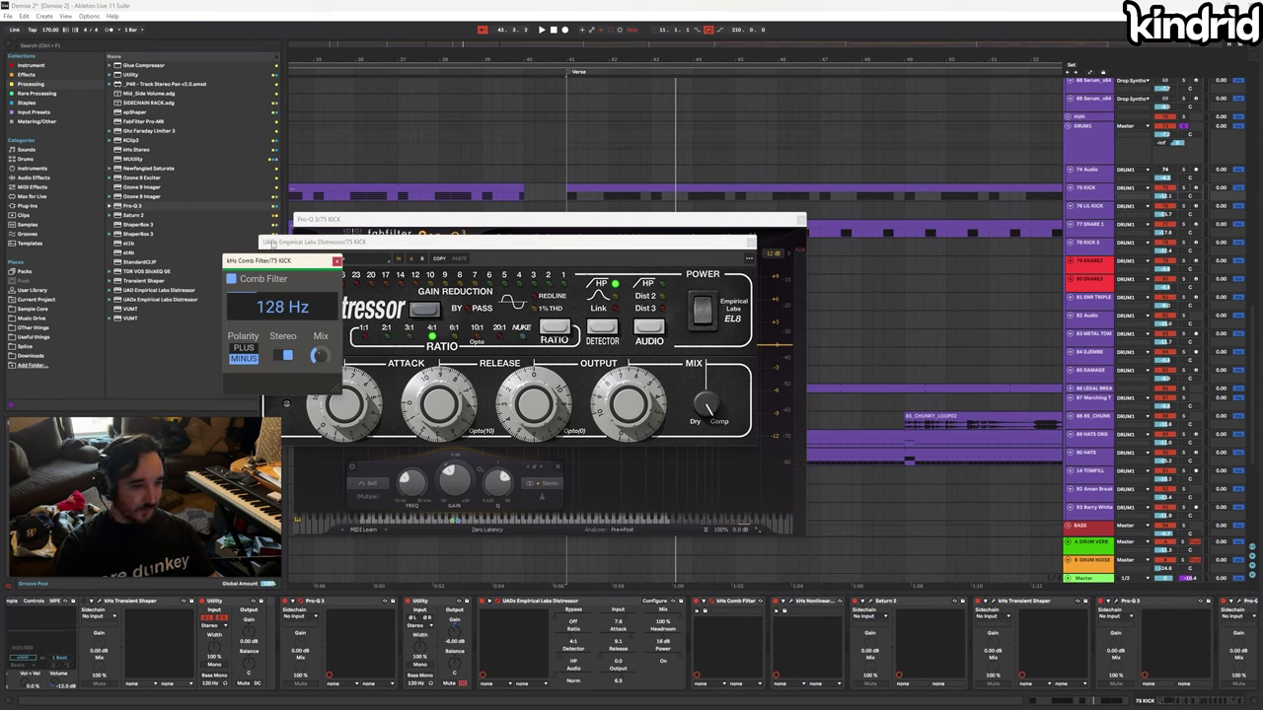
drag(266, 261, 543, 256)
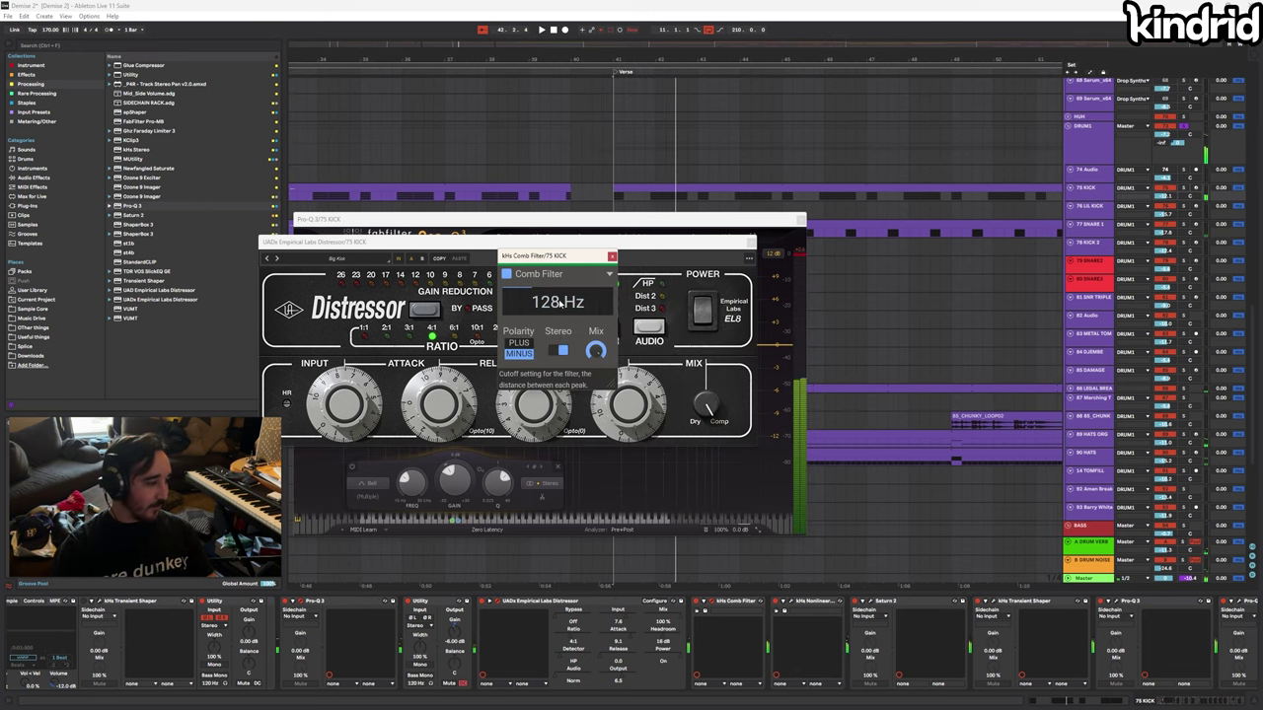
Try sweeping the Comb Filter's cutoff while the kick plays and undo the Comb Filter changes
drag(561, 302, 501, 417)
key(ctrl+z)
key(ctrl+z)
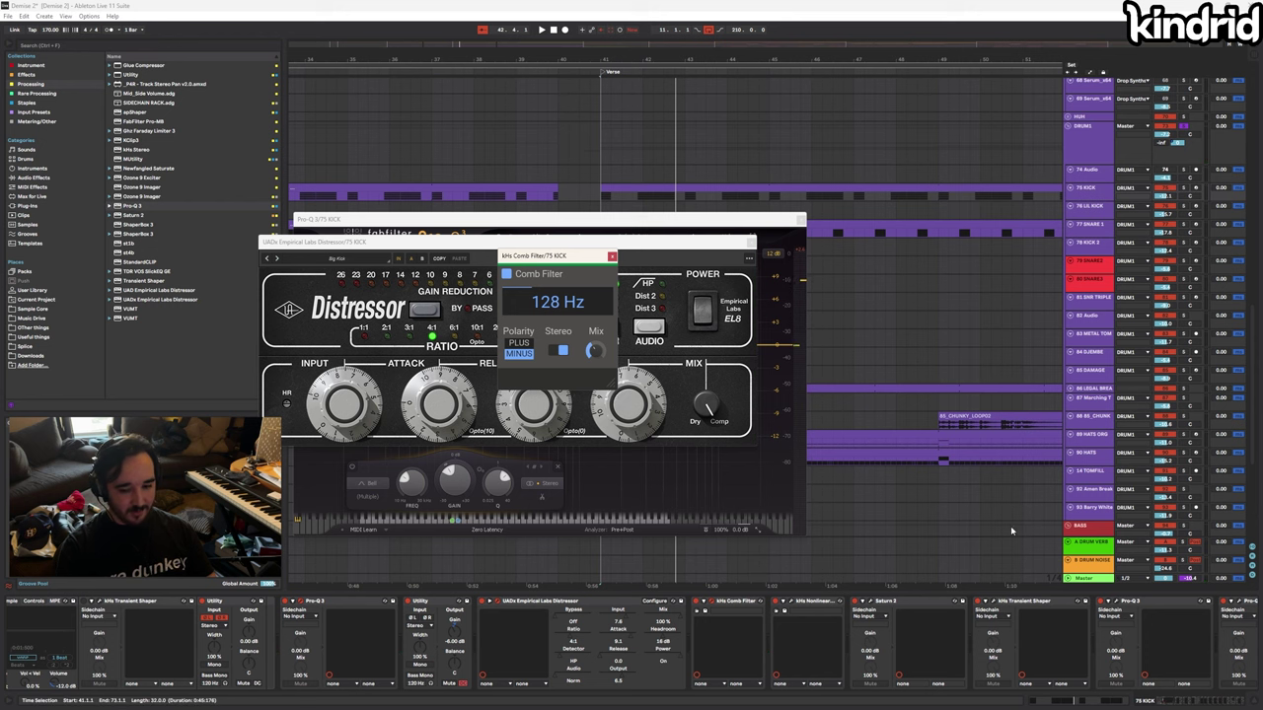
View KICK's kHs Transient Shaper and Glue Compressor, play the kick through the ShaperBox 3 scope and close the scope
click(993, 600)
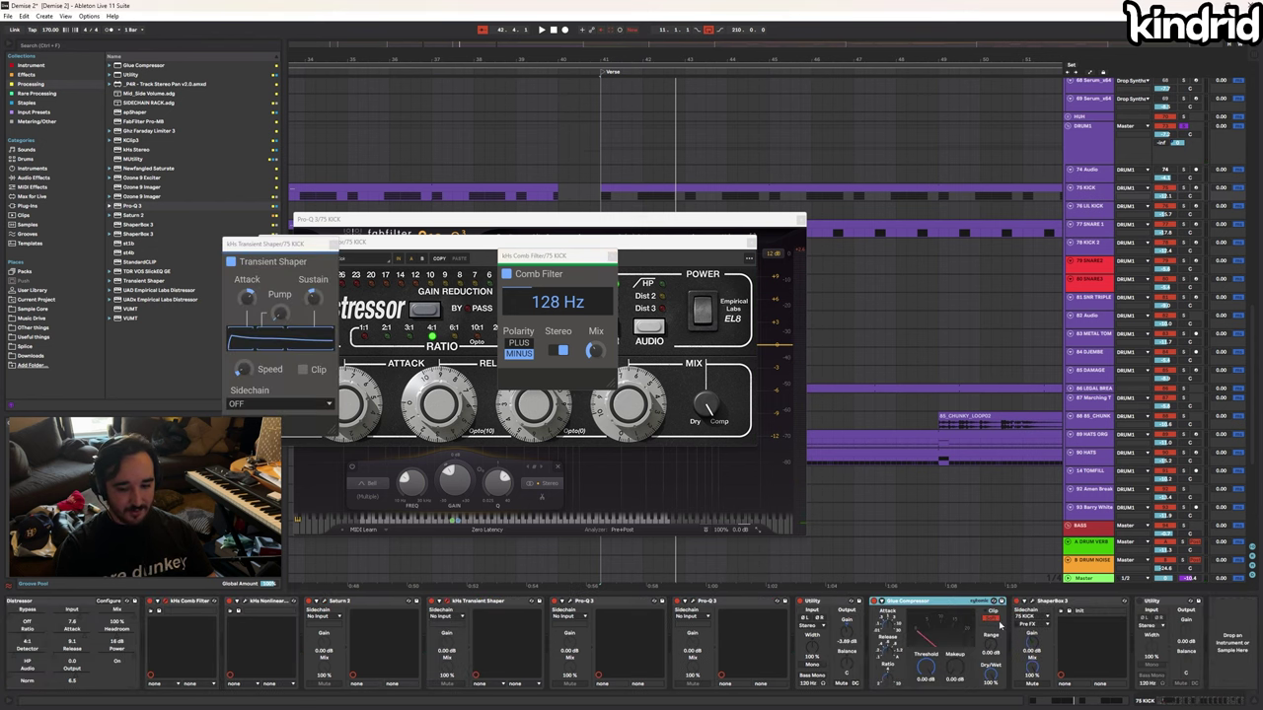
key(space)
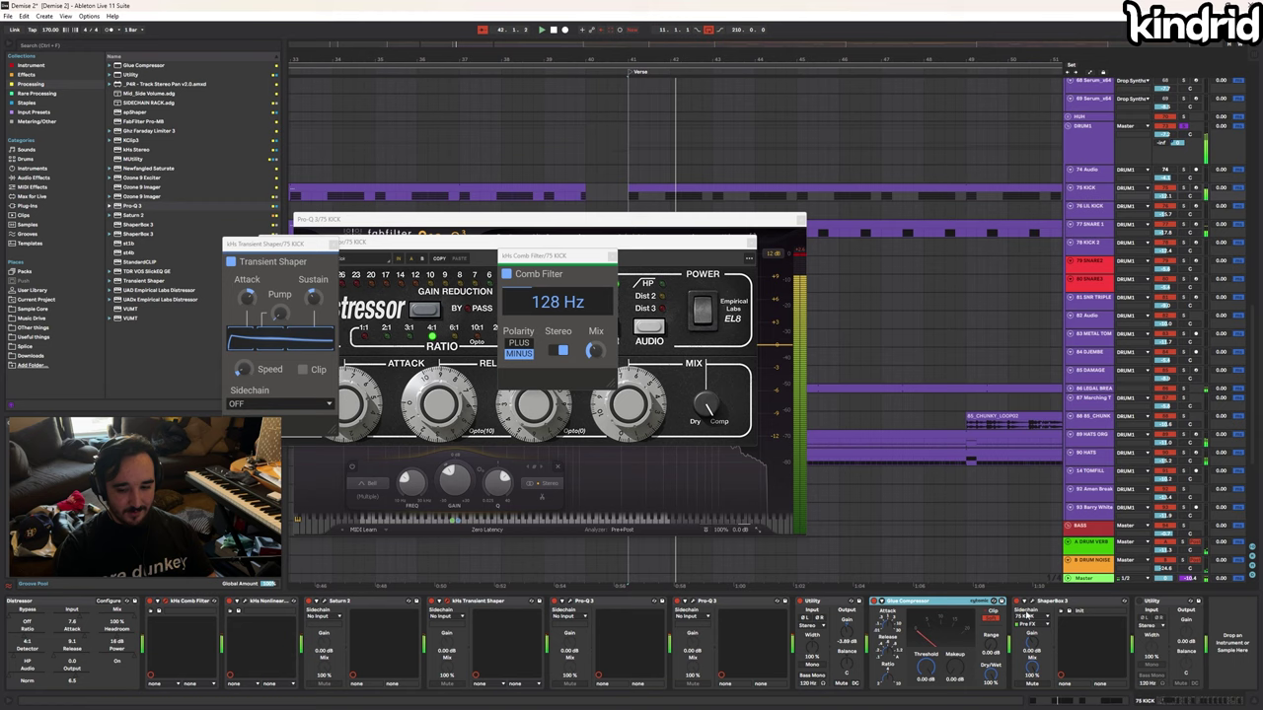
click(1033, 602)
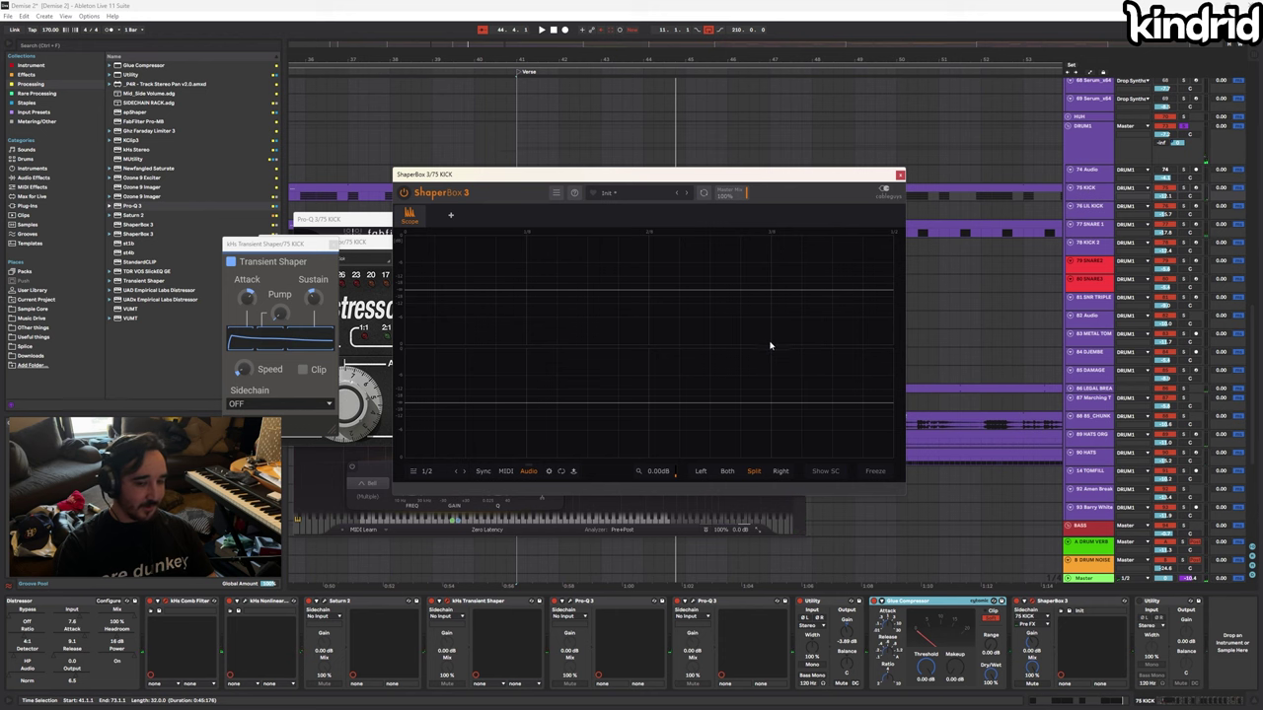
click(901, 175)
Show the 77 SNARE 1 track in solo and audition its OS_FIDM_Snare_05 and Trap_Snare_Full Drum Rack samples
click(606, 231)
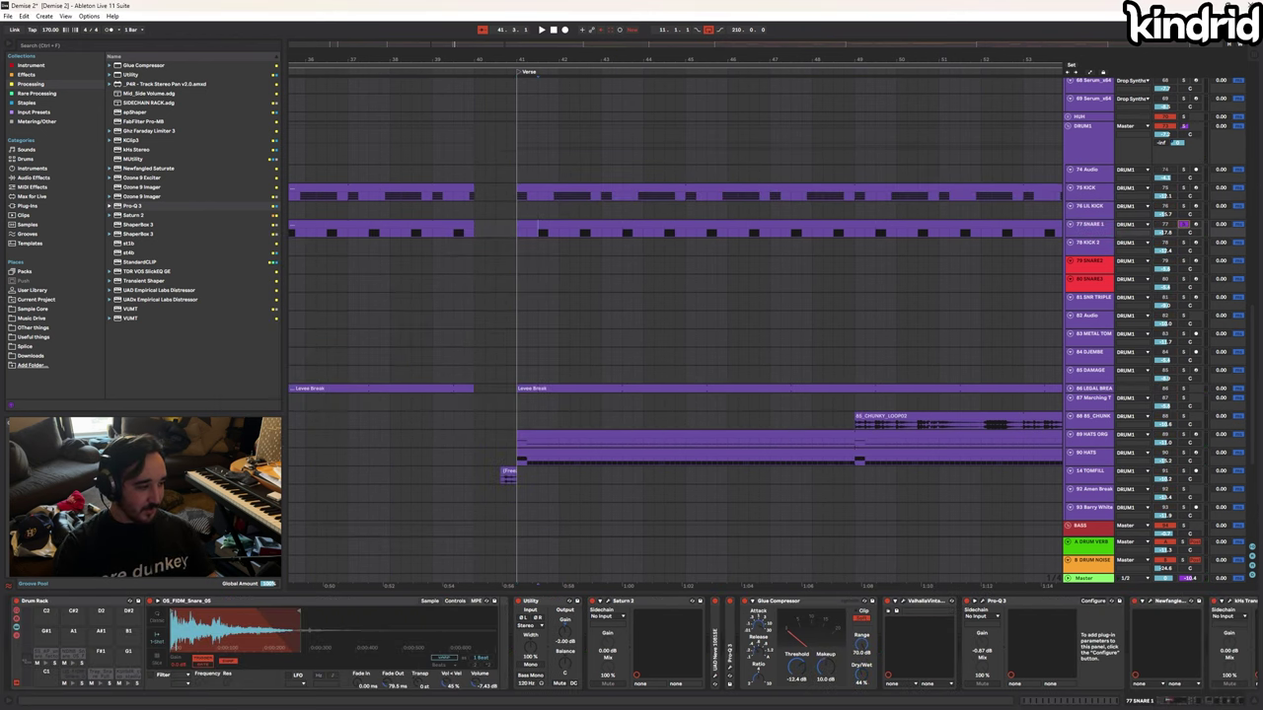
click(71, 684)
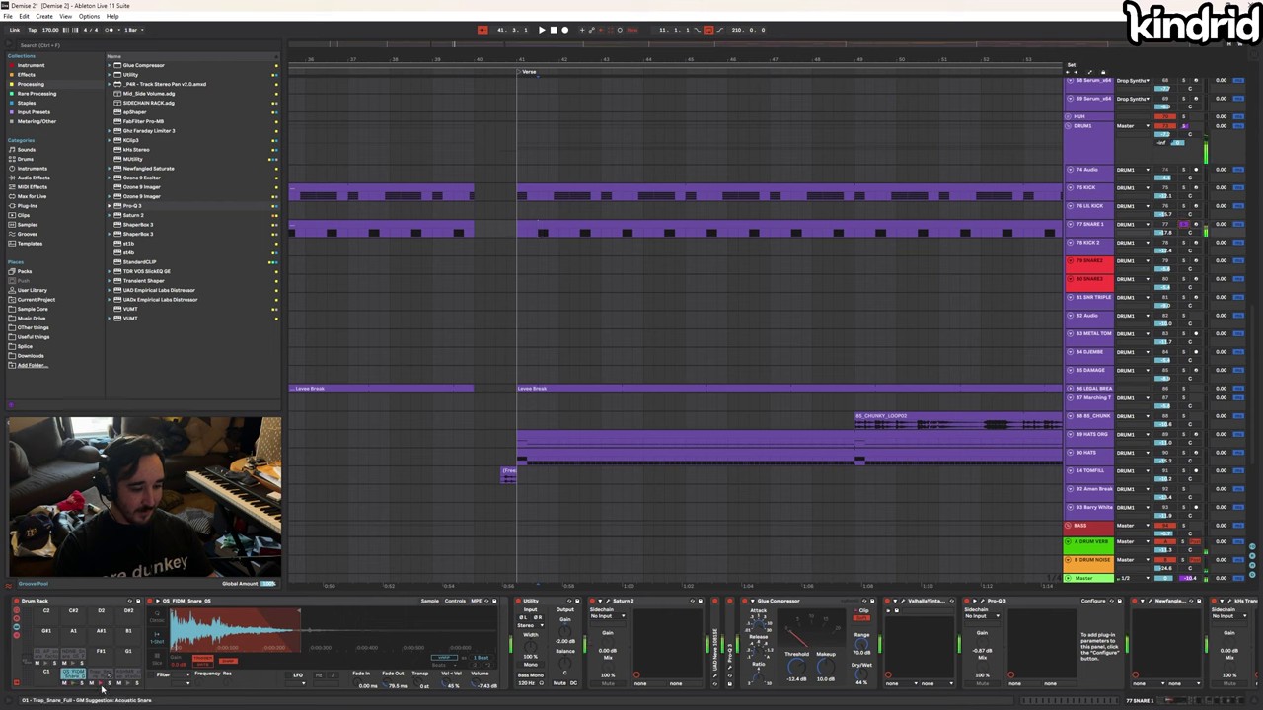
click(98, 681)
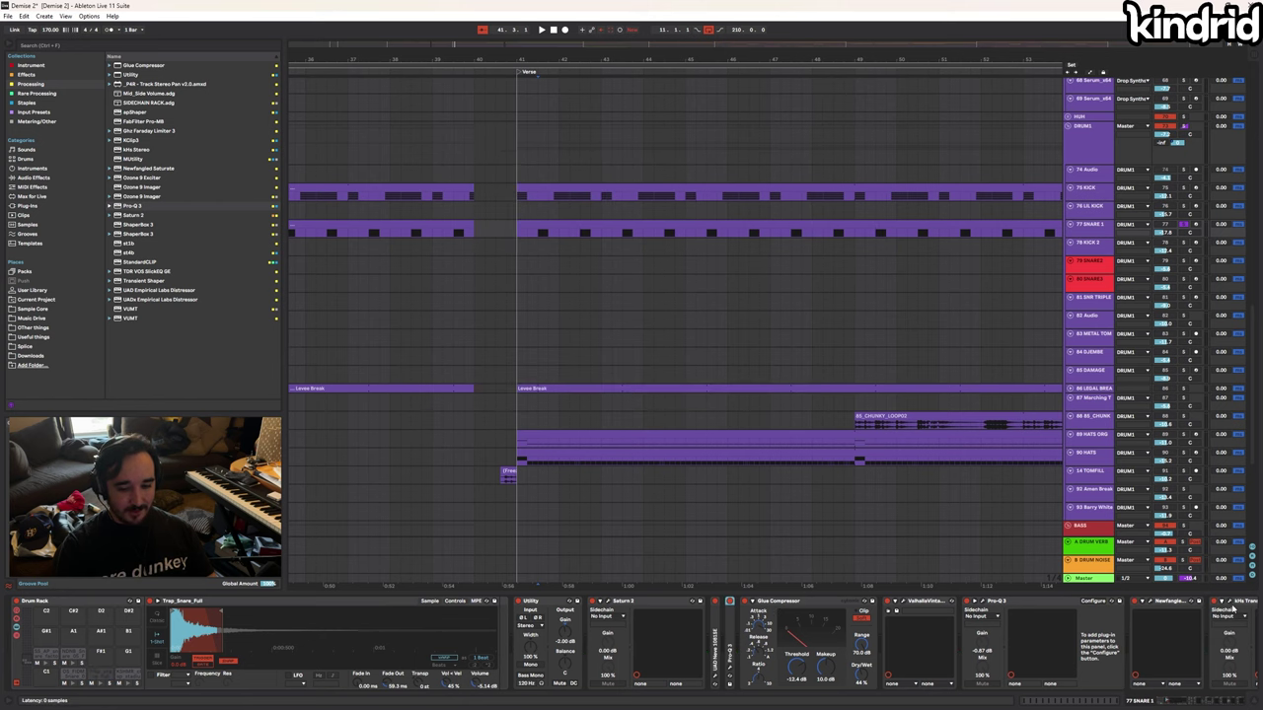
Play the soloed 77 SNARE 1 track and view the kHs Transient Shaper at the end of its device chain
key(space)
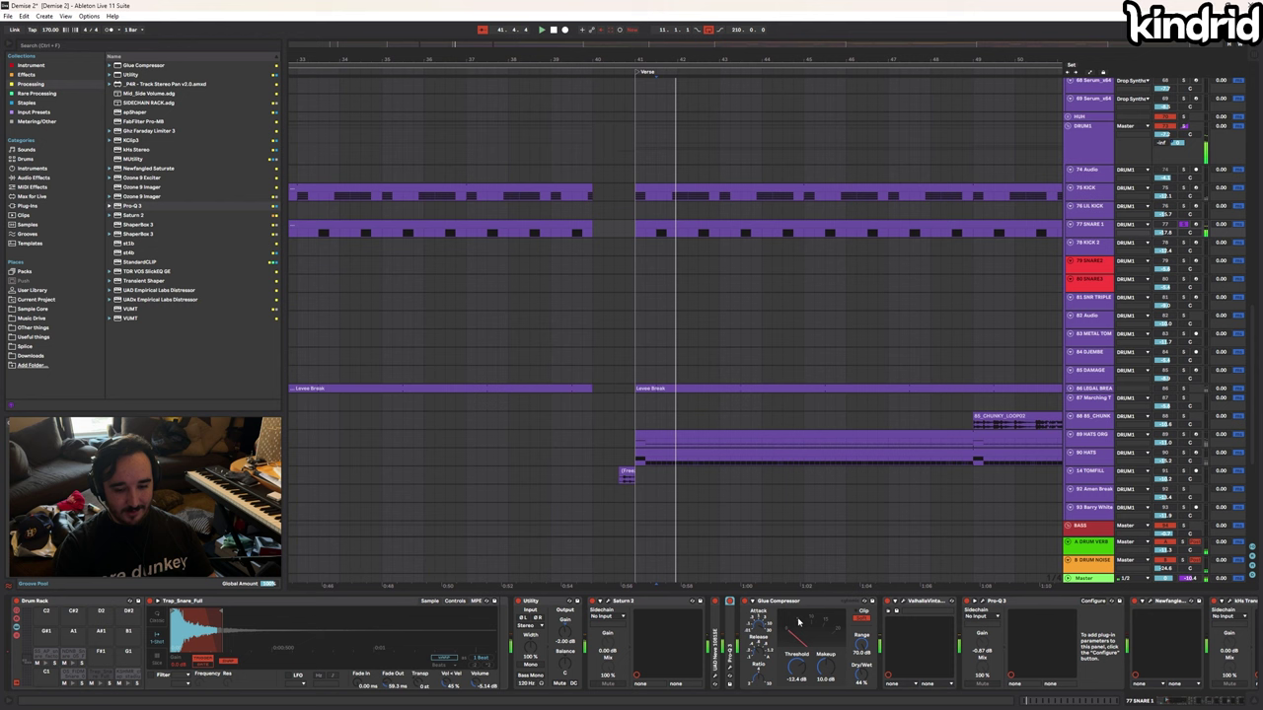
click(751, 604)
click(1234, 701)
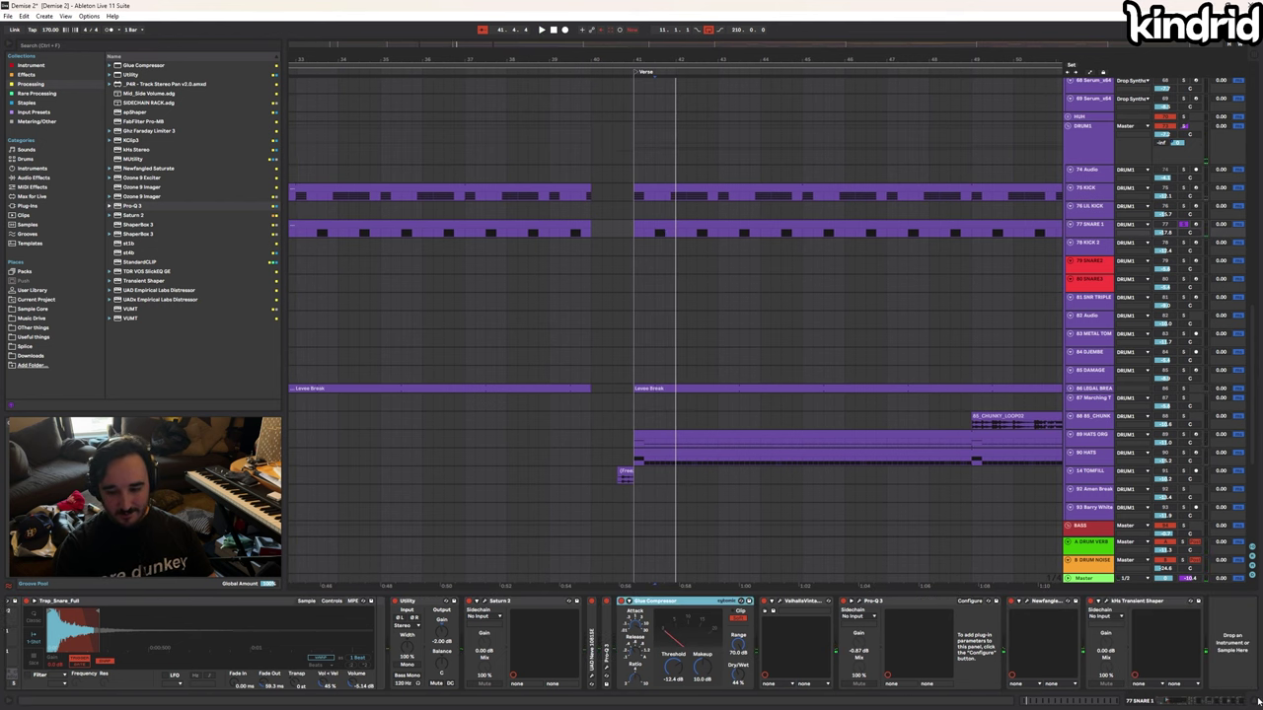
click(1105, 601)
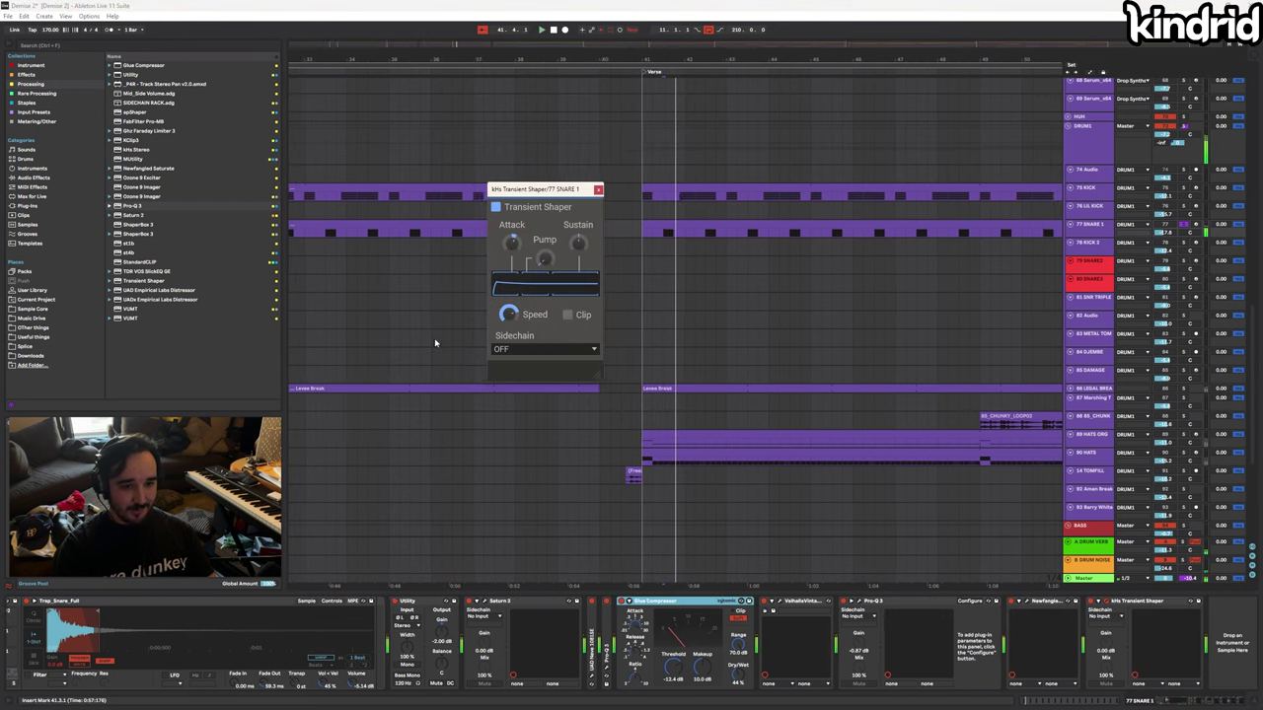
Solo the 90 HATS track and play its clip from the start of the verse at bar 41
click(1098, 264)
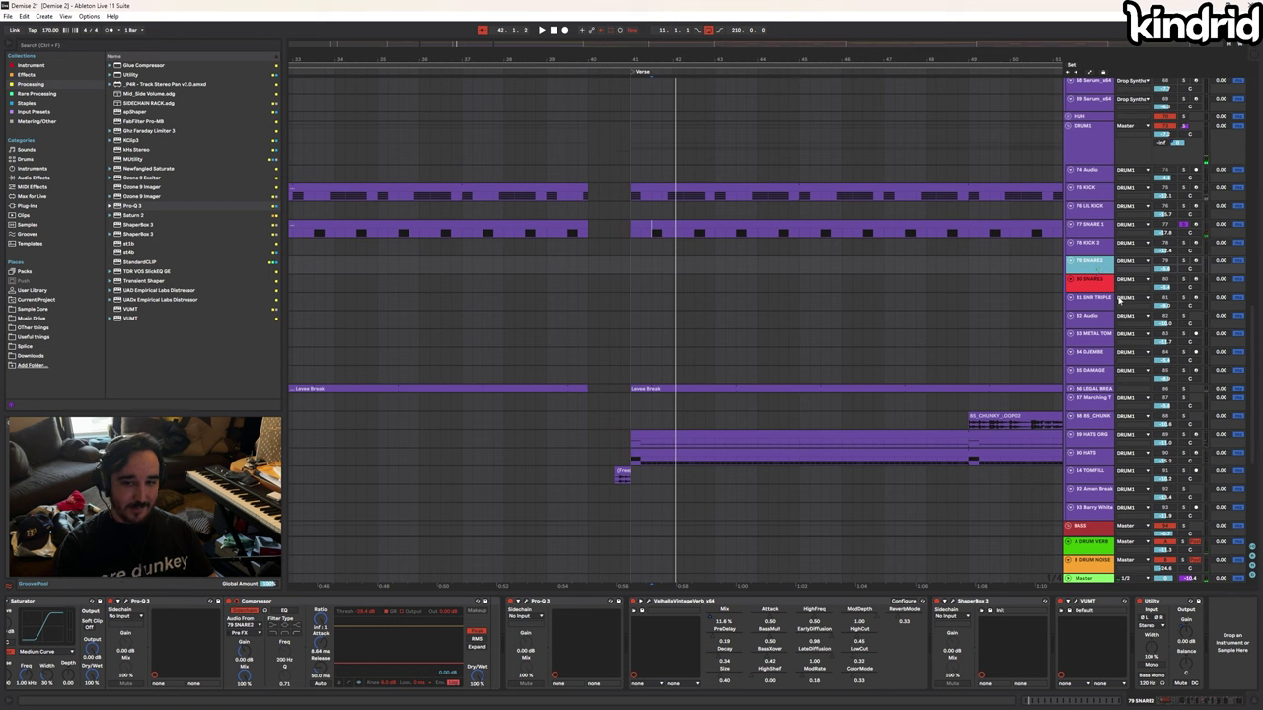
click(1185, 452)
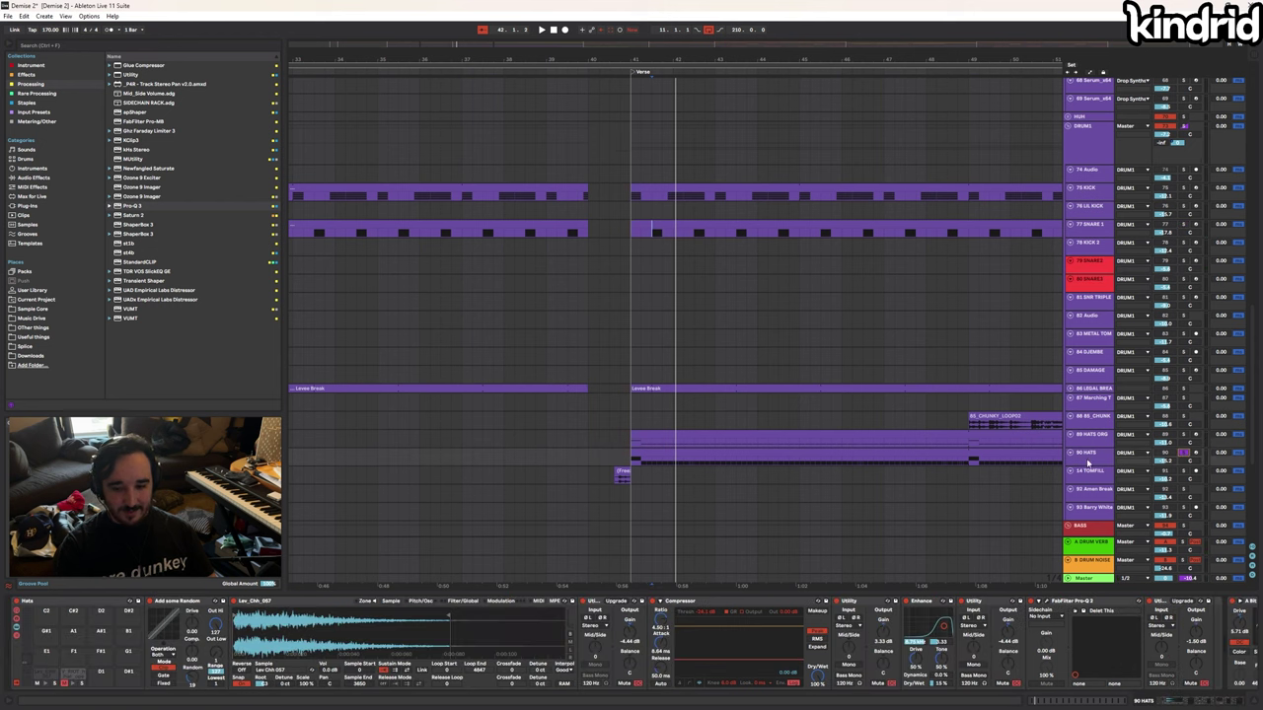
click(632, 456)
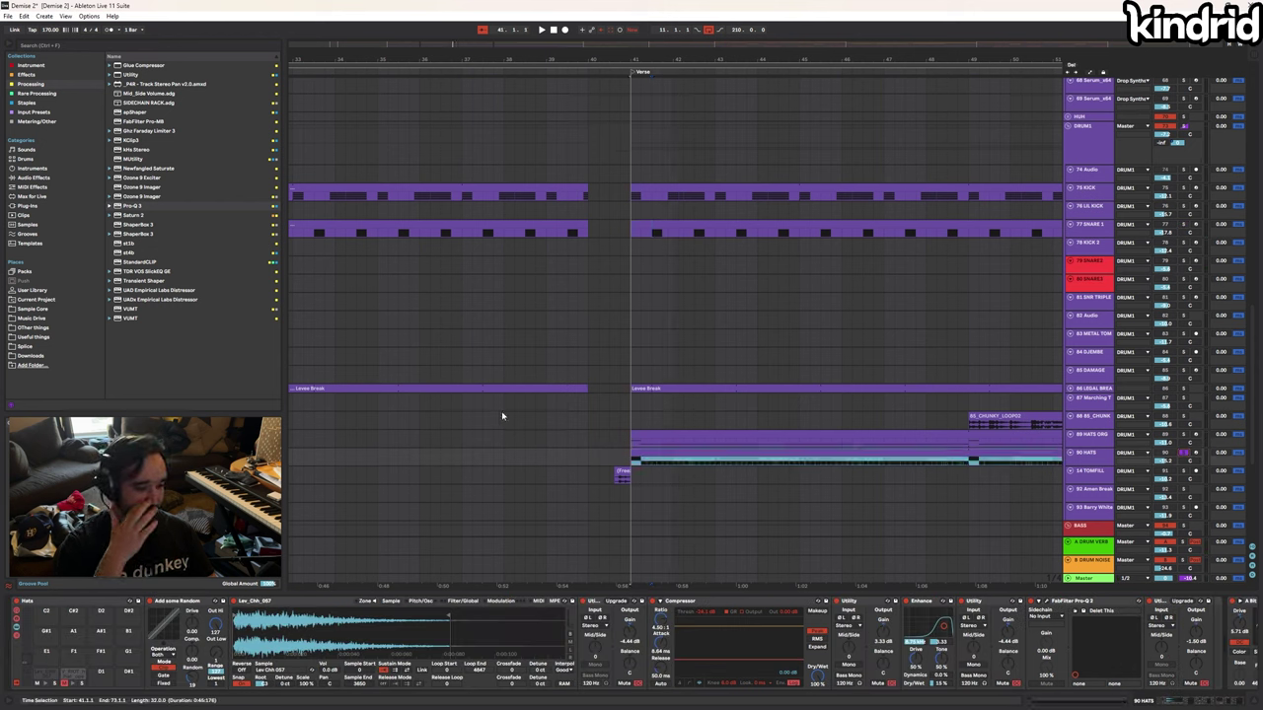
key(space)
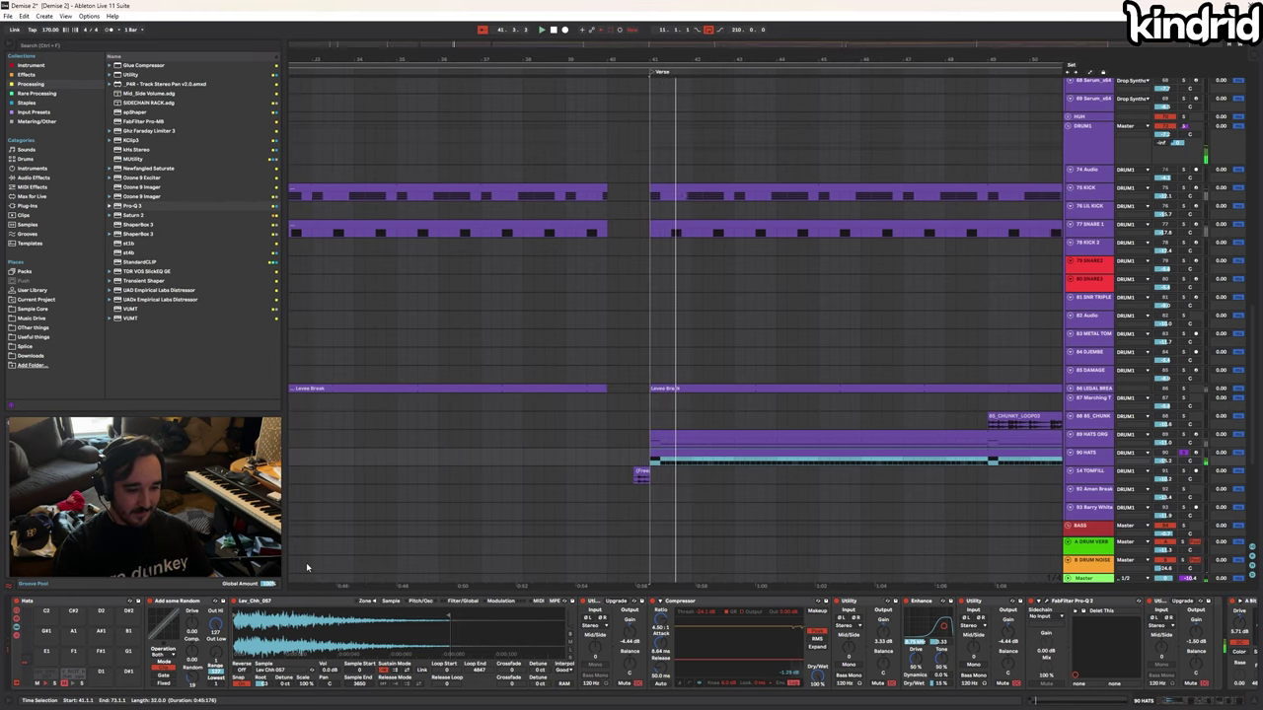
Listen to the 89 HATS ORG track soloed and view its Addictive Drums 2 instrument
click(1087, 439)
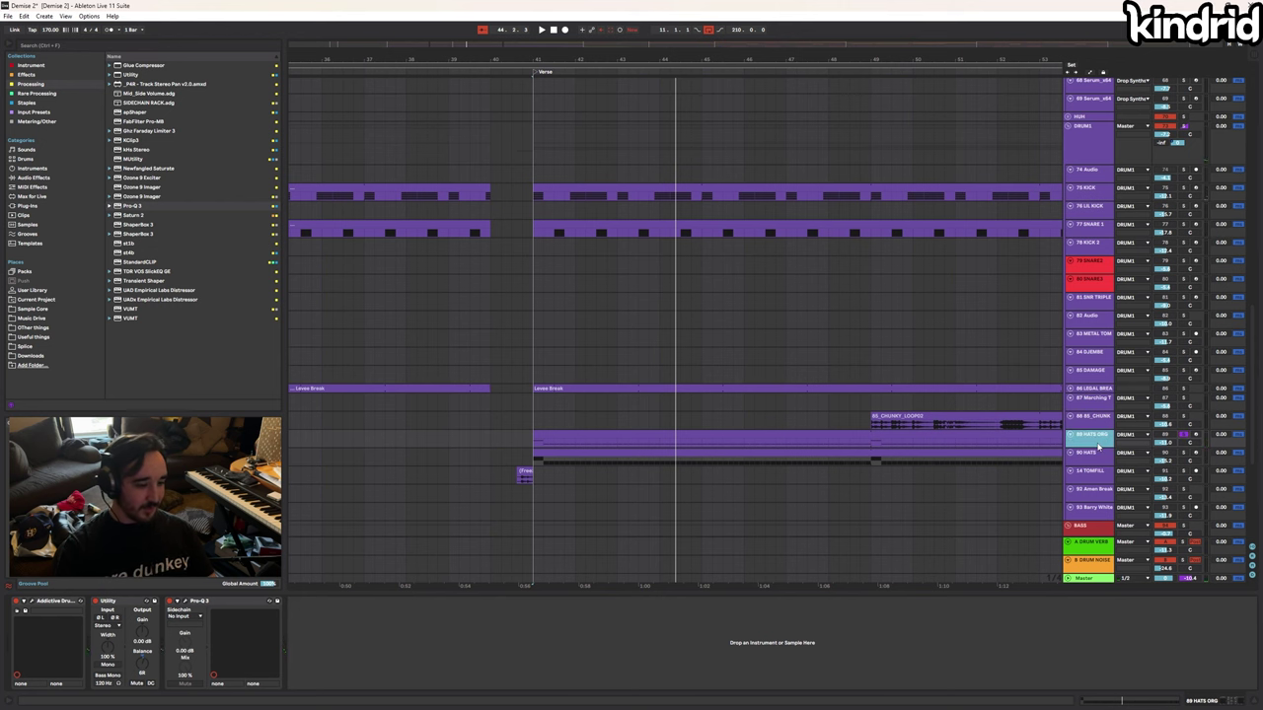
click(32, 601)
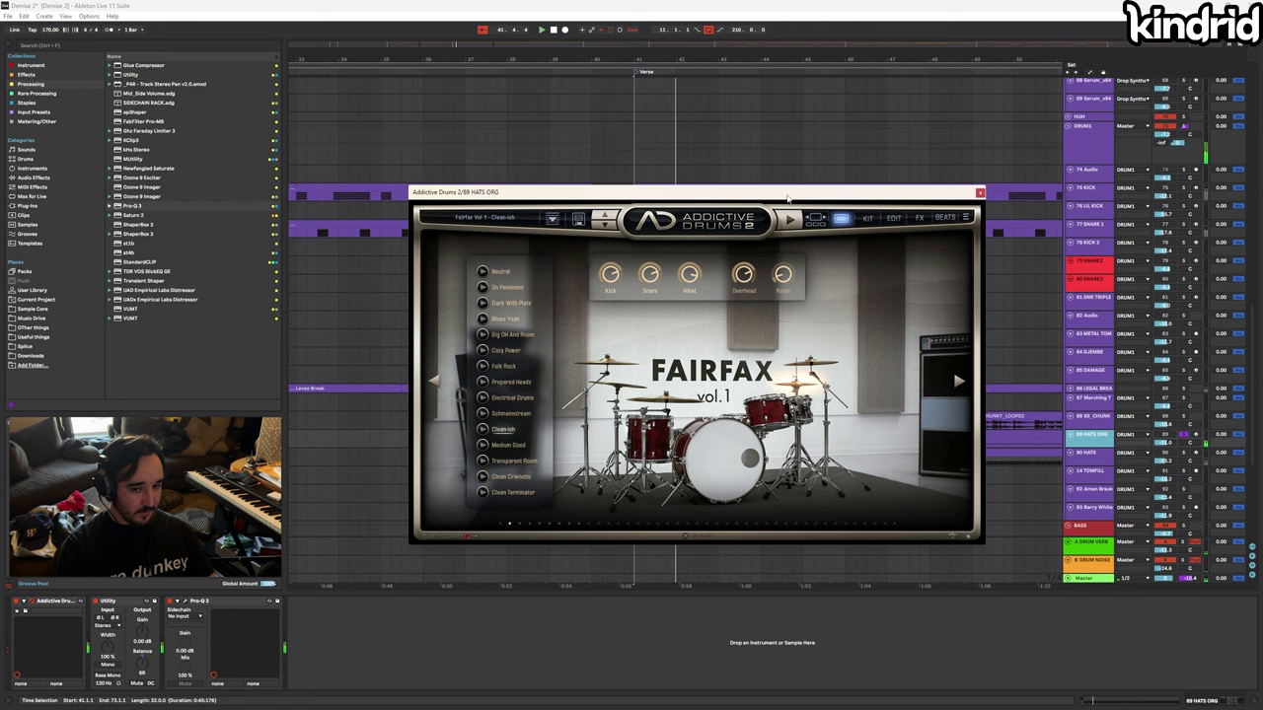
click(979, 193)
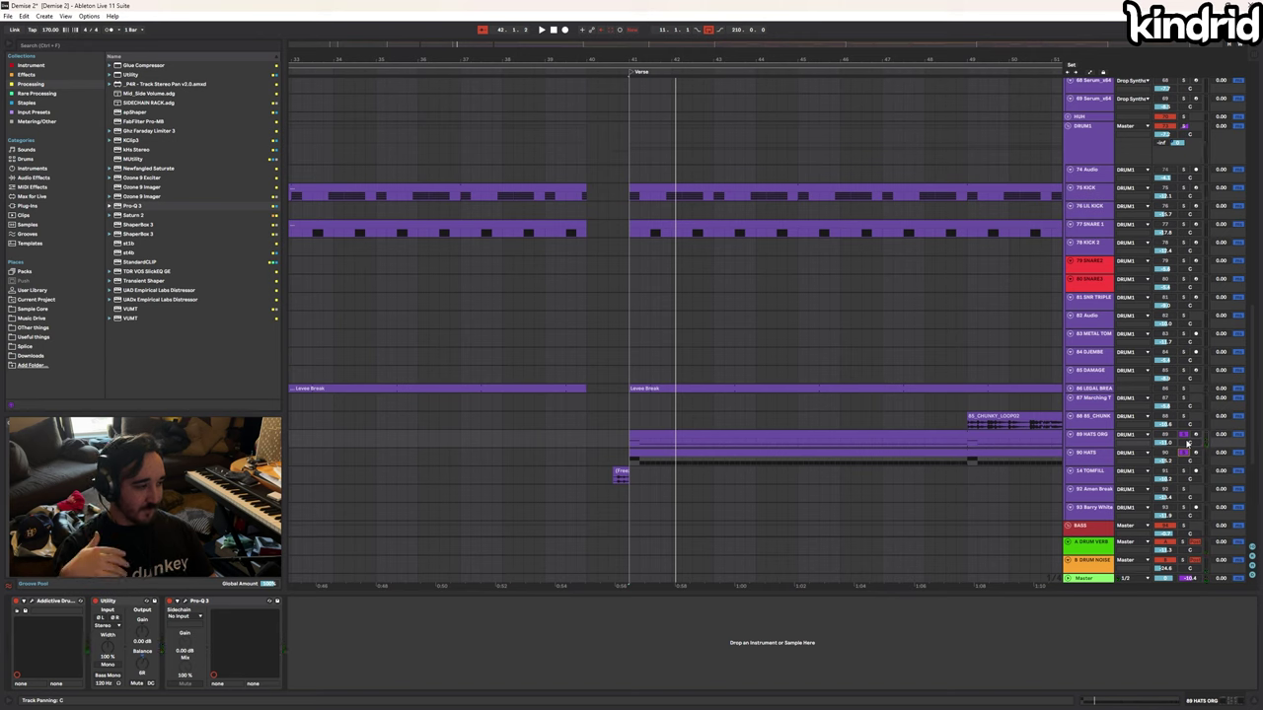
click(1103, 443)
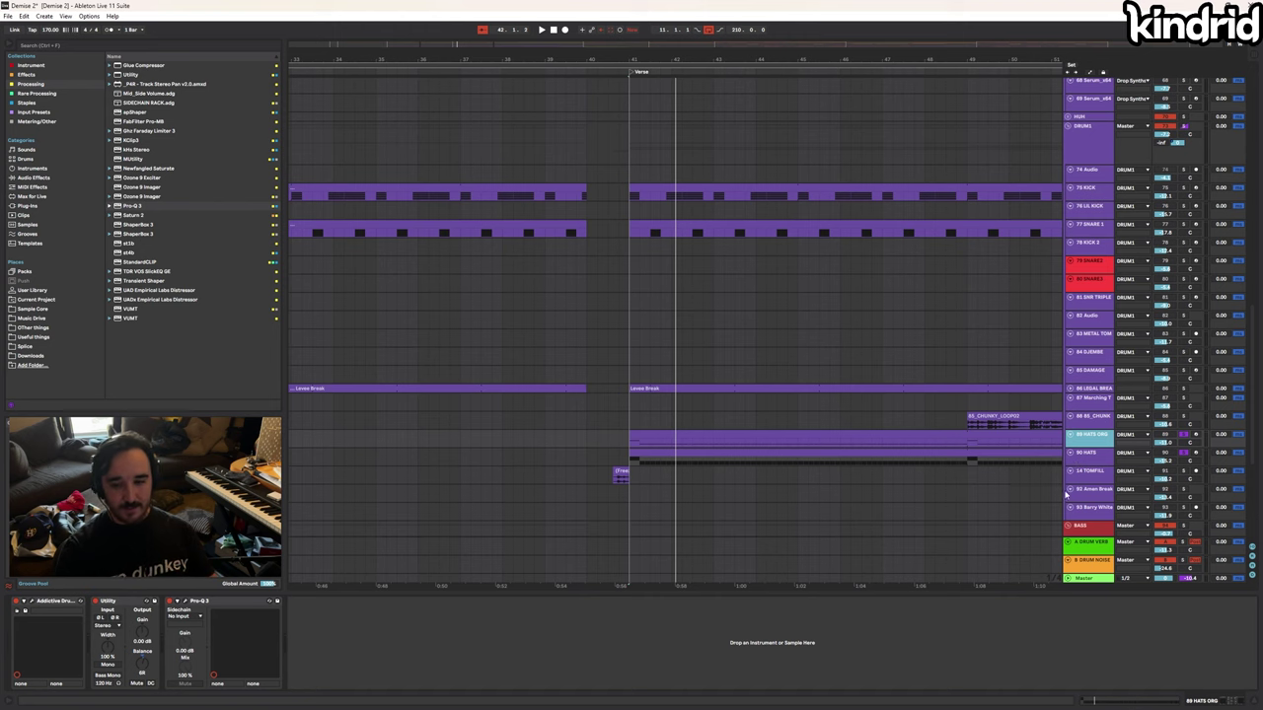
Play the BS_CHUNKY_LOOP02 clip soloed, and the whole soloed DRUMS1 group from bar 49
click(1183, 126)
key(space)
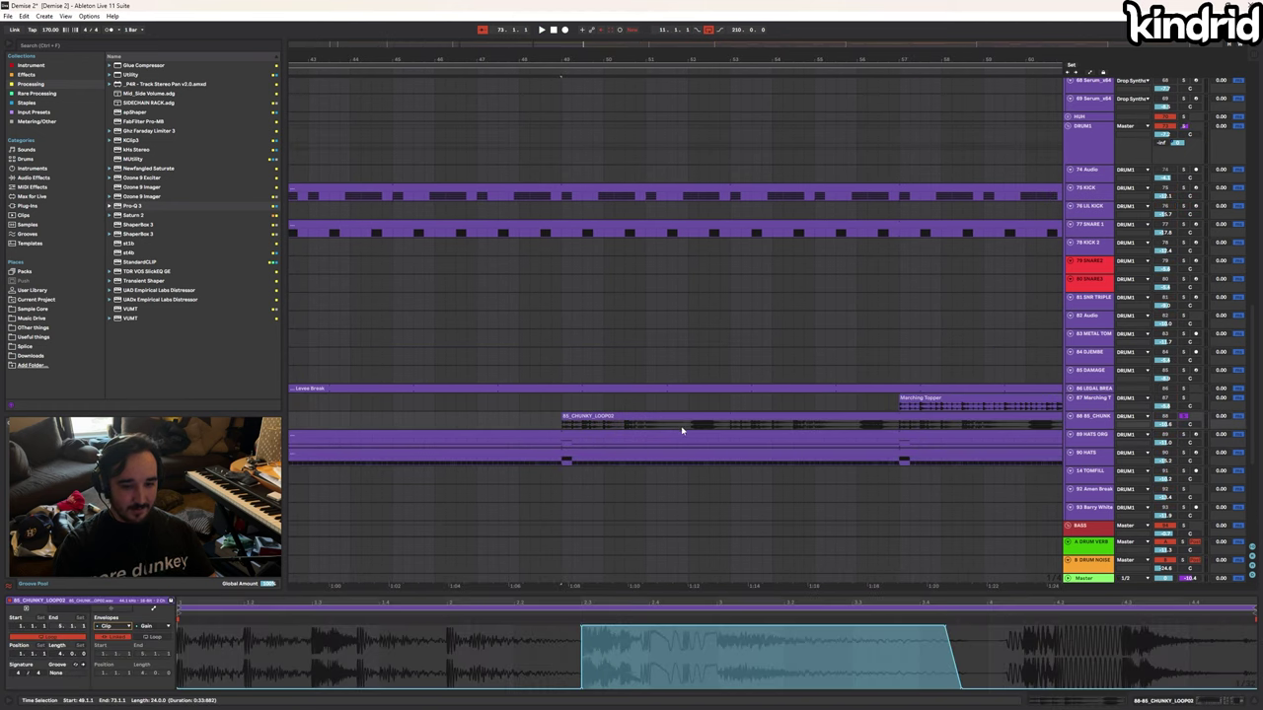
key(space)
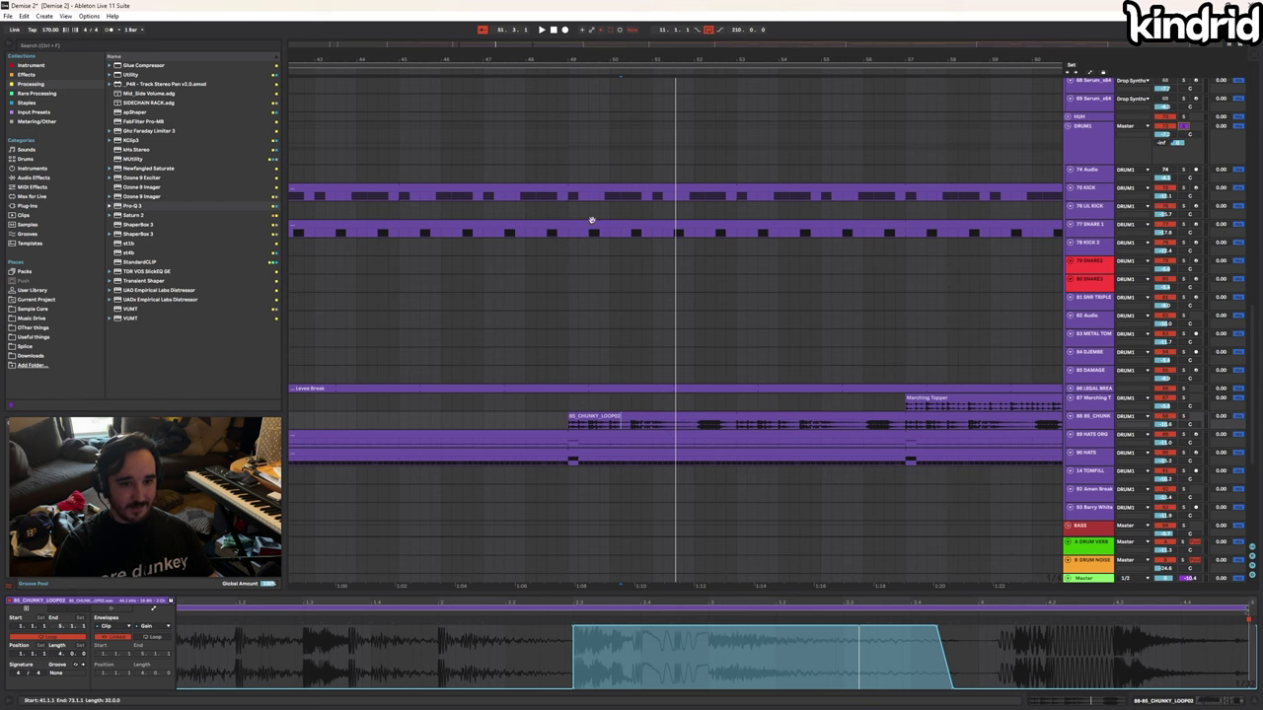
key(space)
click(568, 173)
key(space)
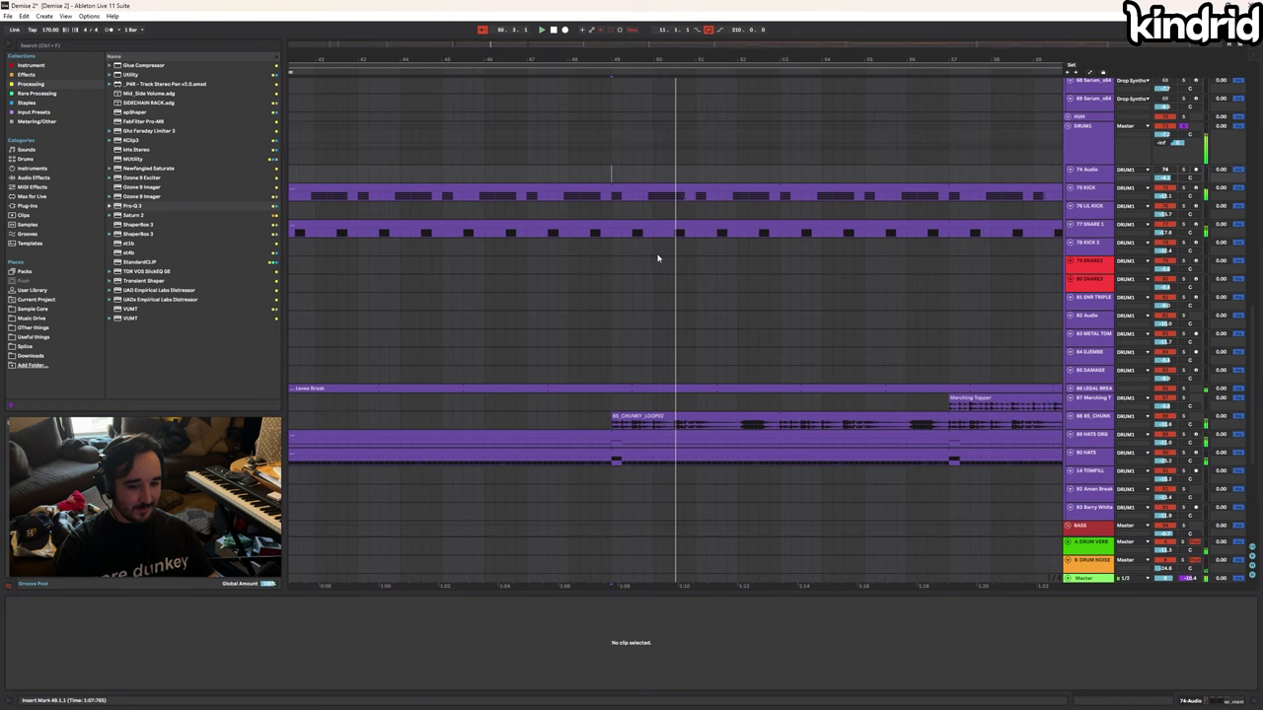
Solo the 86 LEGAL BREAK track and listen to its Levee Break clip
click(1078, 389)
click(1184, 389)
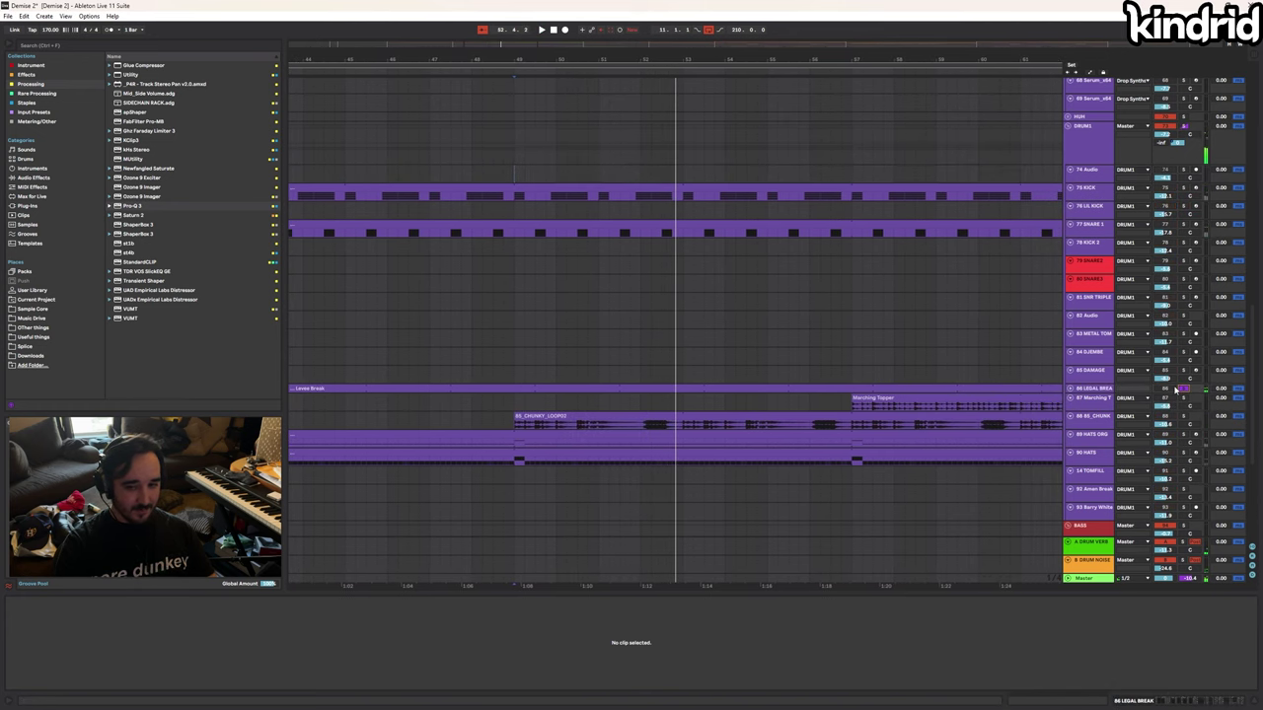
key(space)
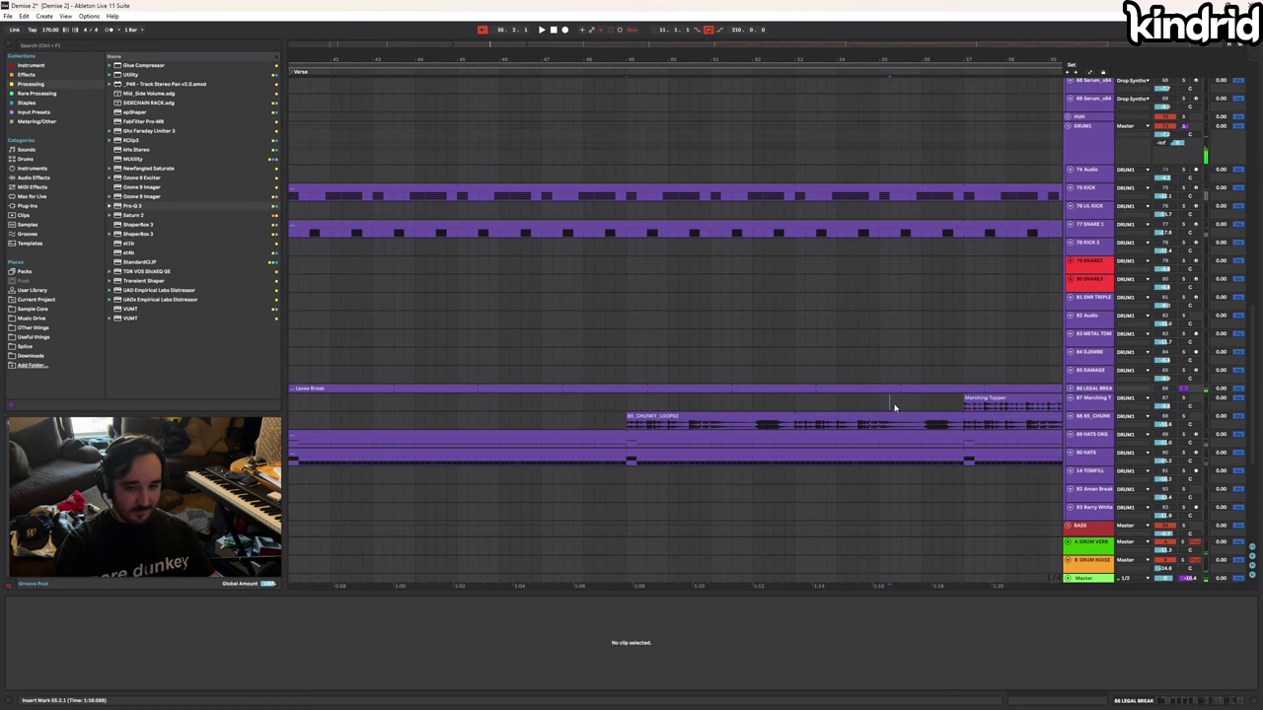
Solo track 87 and play its Marching Topper clip from bar 57
click(794, 410)
click(795, 407)
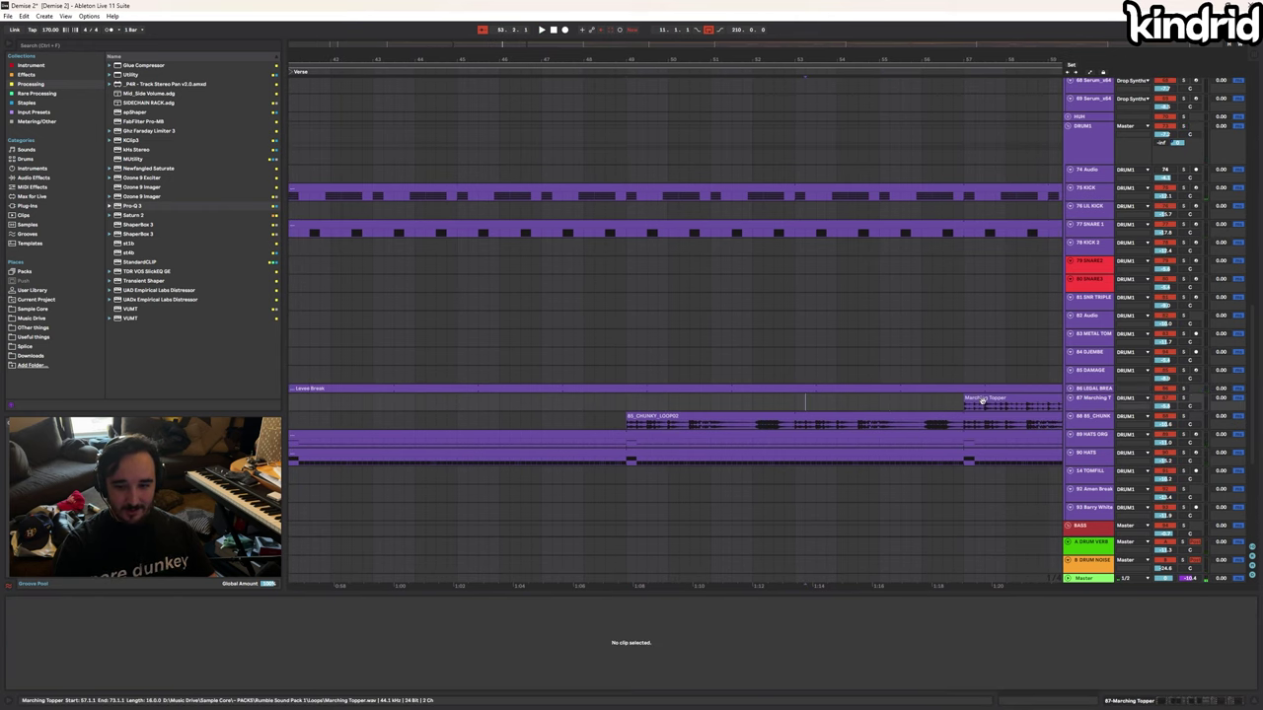
click(981, 399)
click(1183, 399)
key(space)
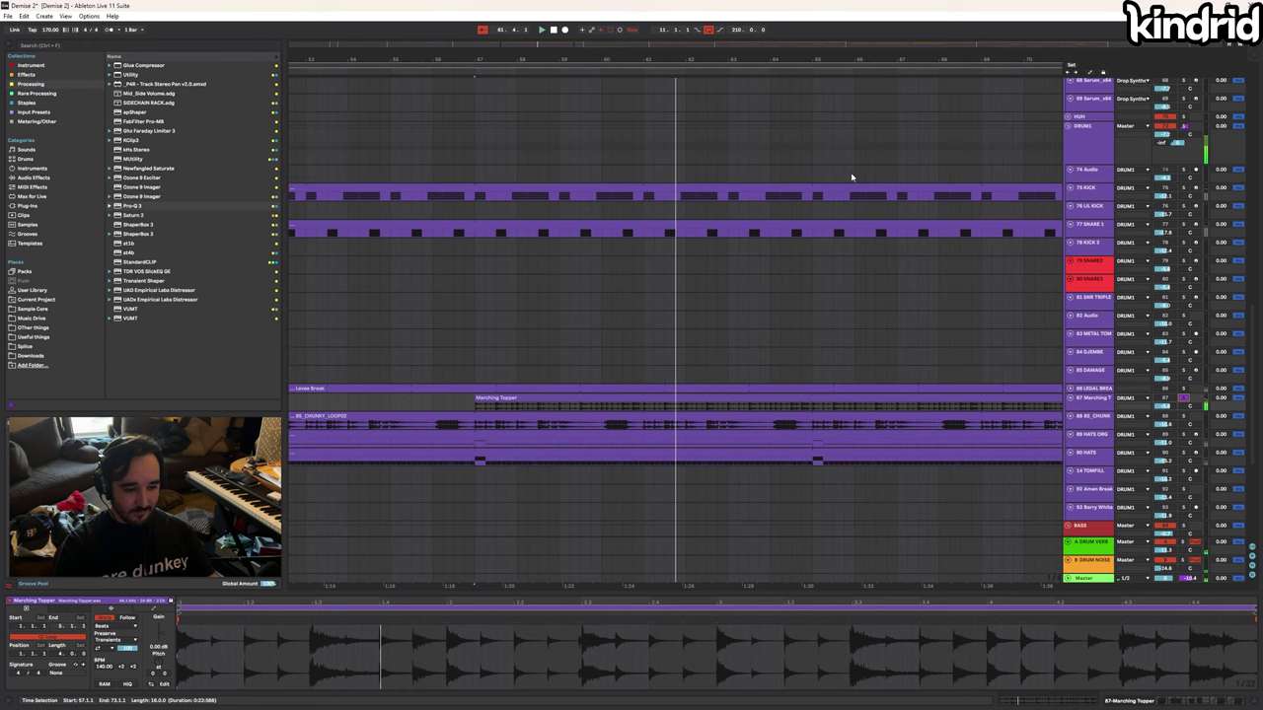
Locate the Marching Topper sample in the browser and view Rumble Mastering.png from the Rumble Sound Pack 1 folder
key(ctrl+alt+r)
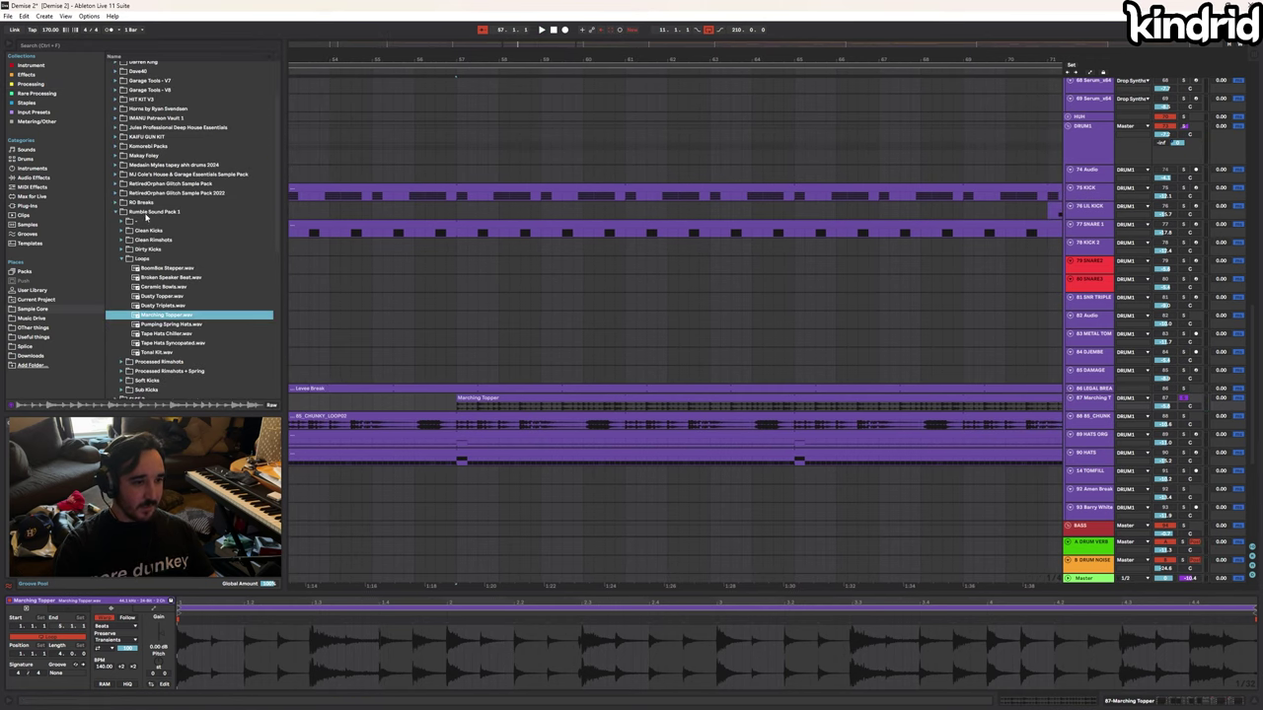
click(148, 212)
click(122, 221)
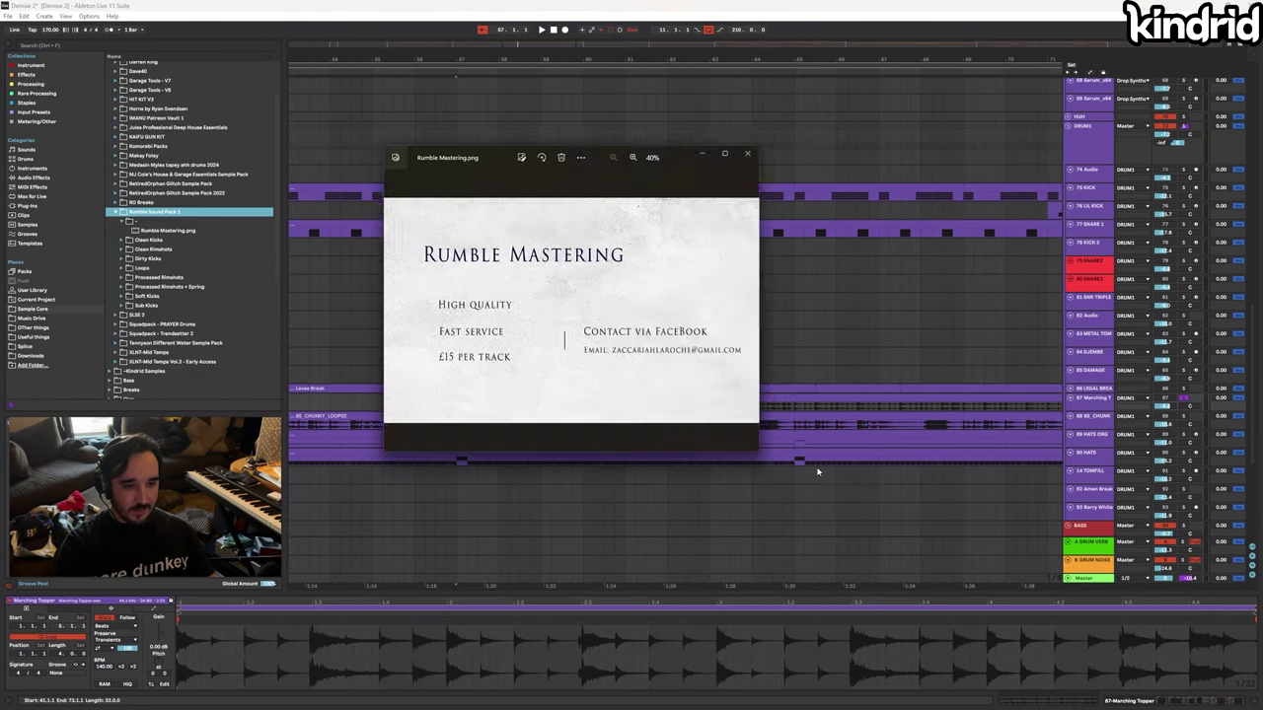
drag(818, 466, 830, 469)
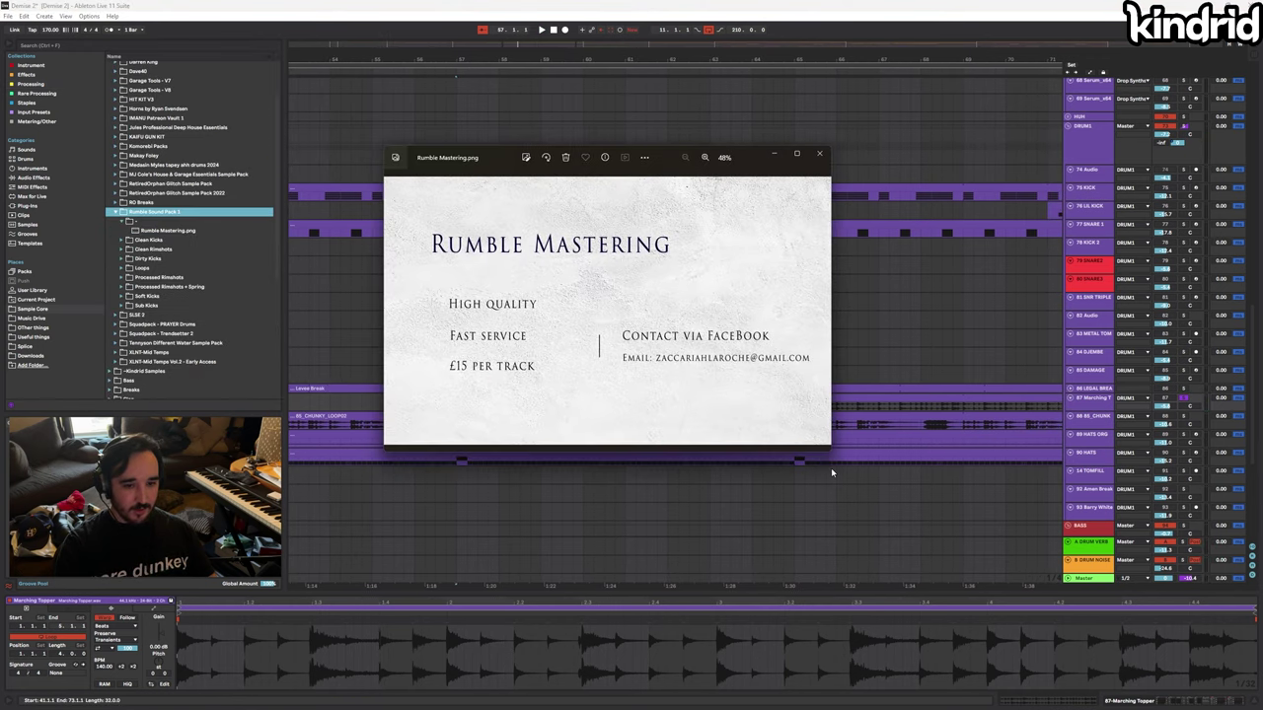
click(822, 155)
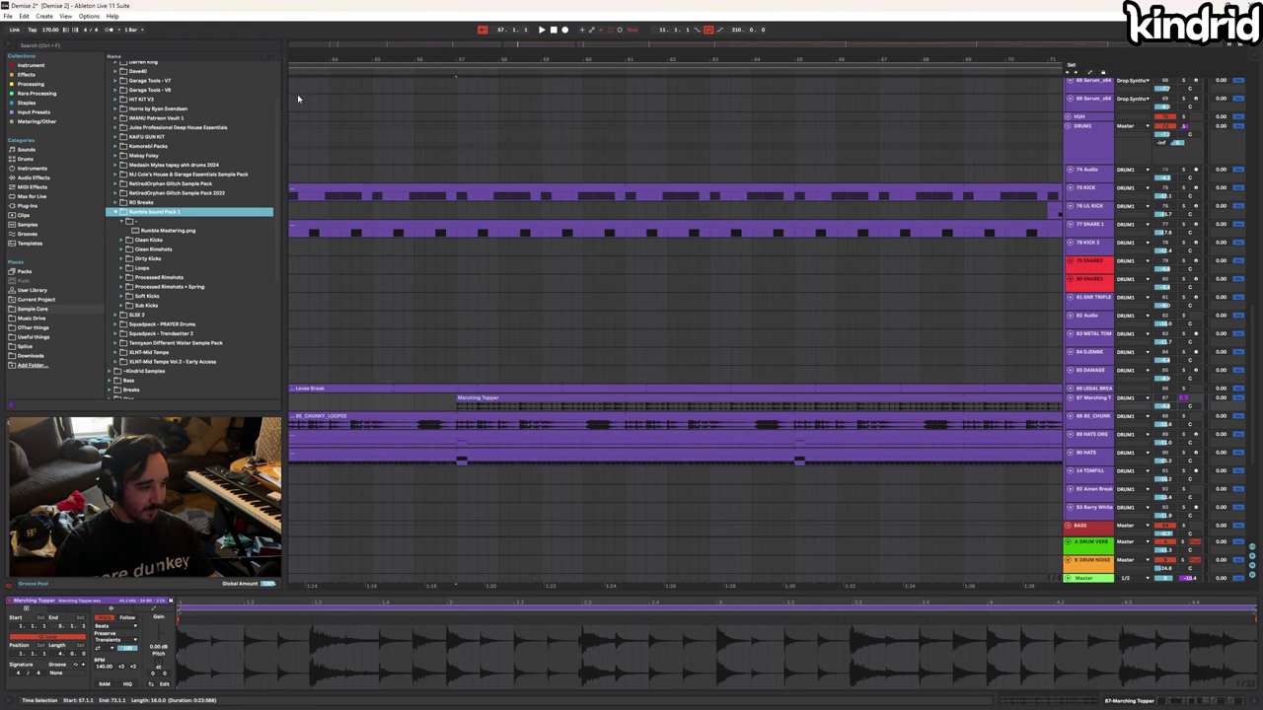
Play the Marching Topper clip on its own from bar 57, and together with the other drums by soloing DRUMS1
click(484, 396)
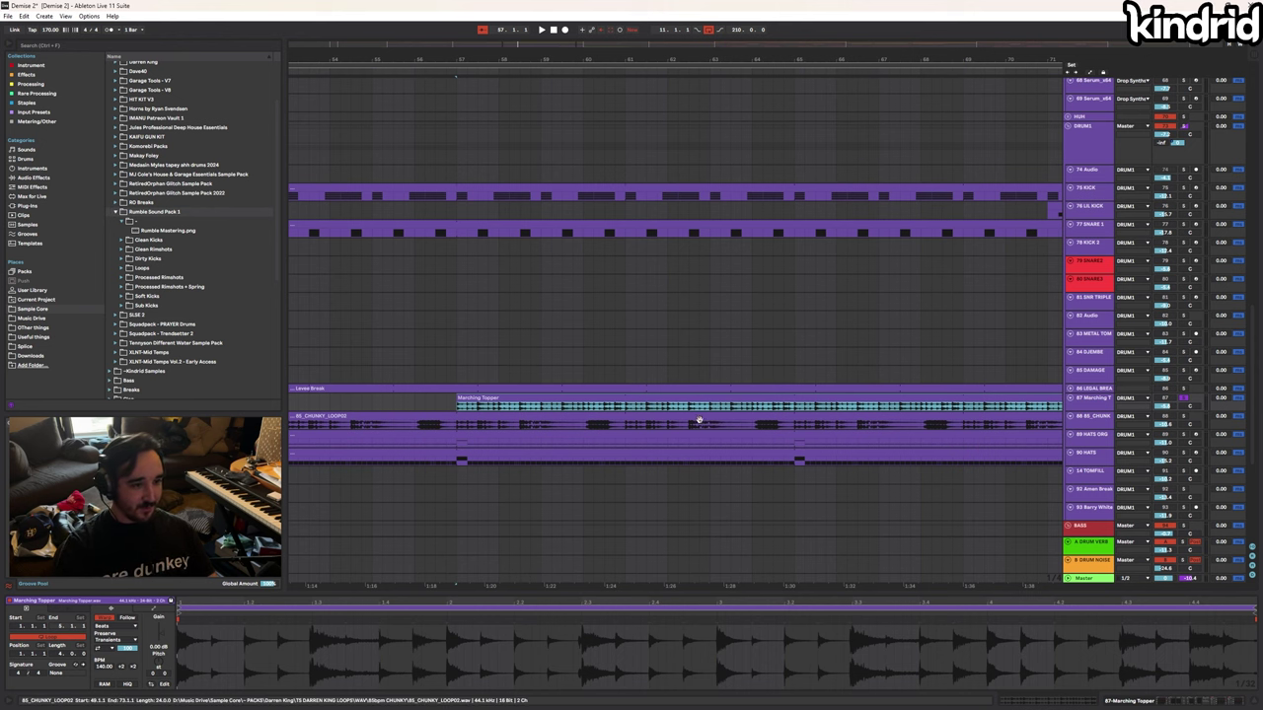
scroll(913, 388, left, 3)
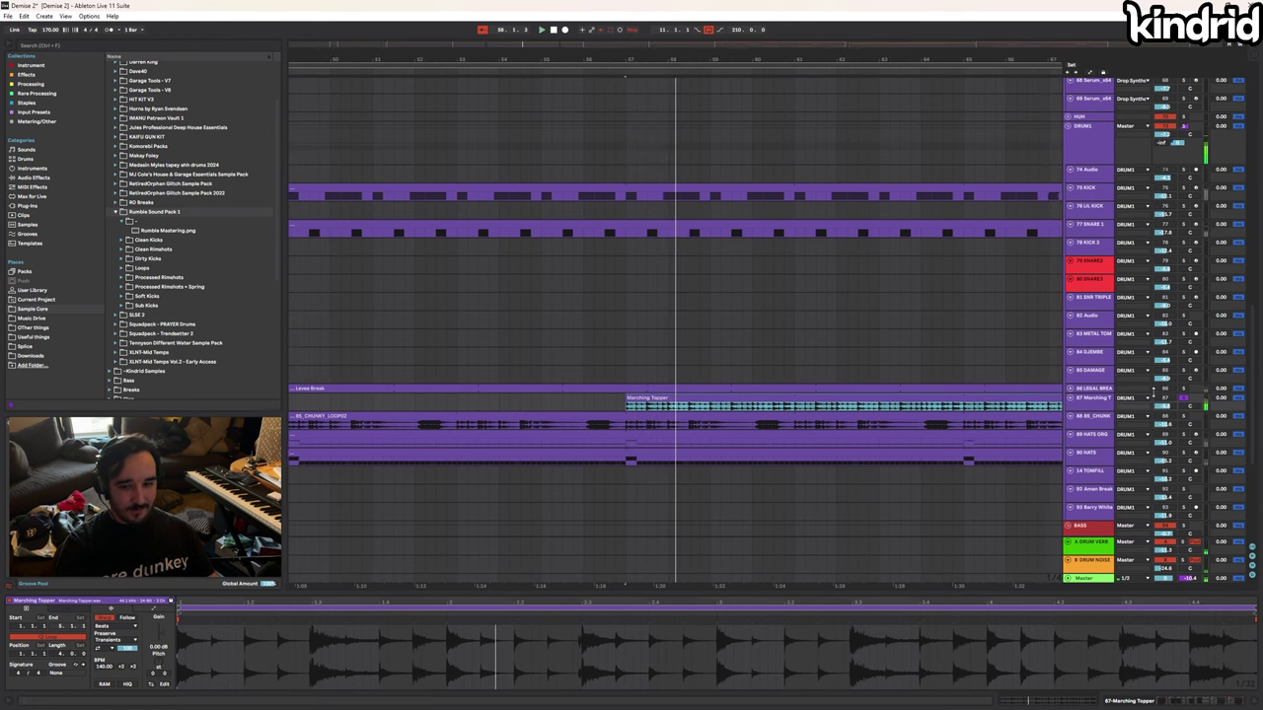
click(1095, 476)
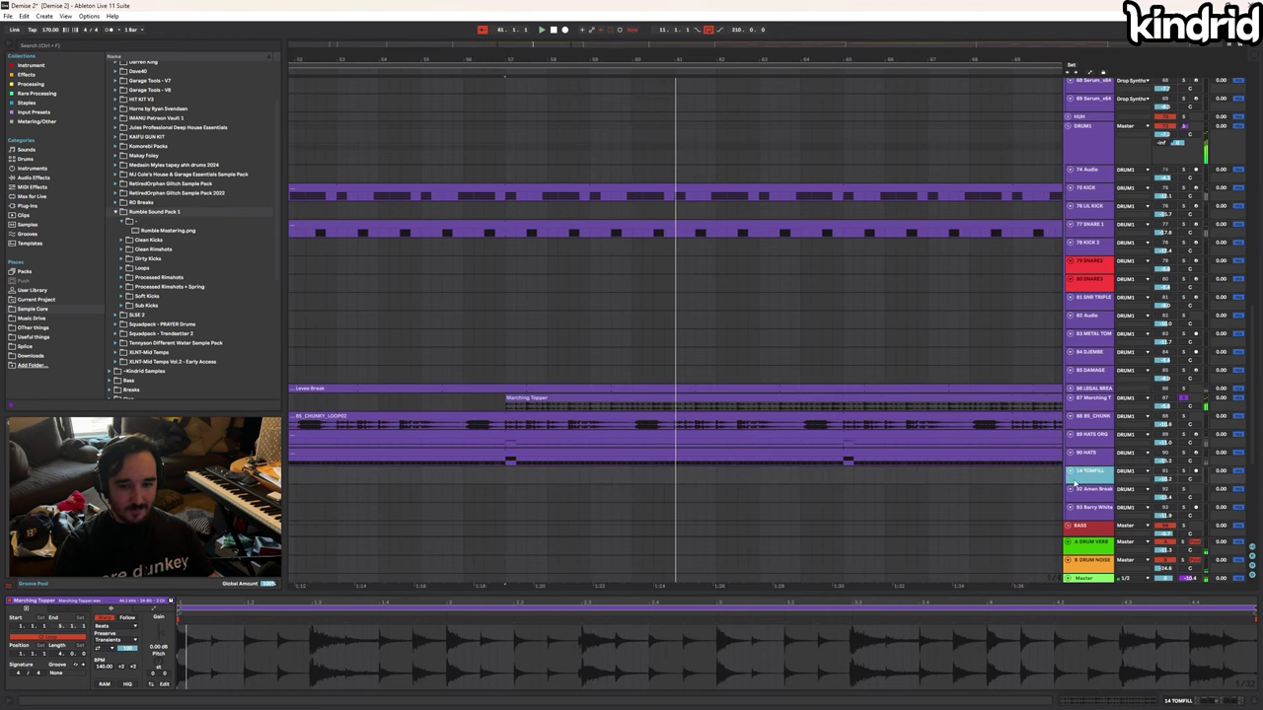
click(1189, 131)
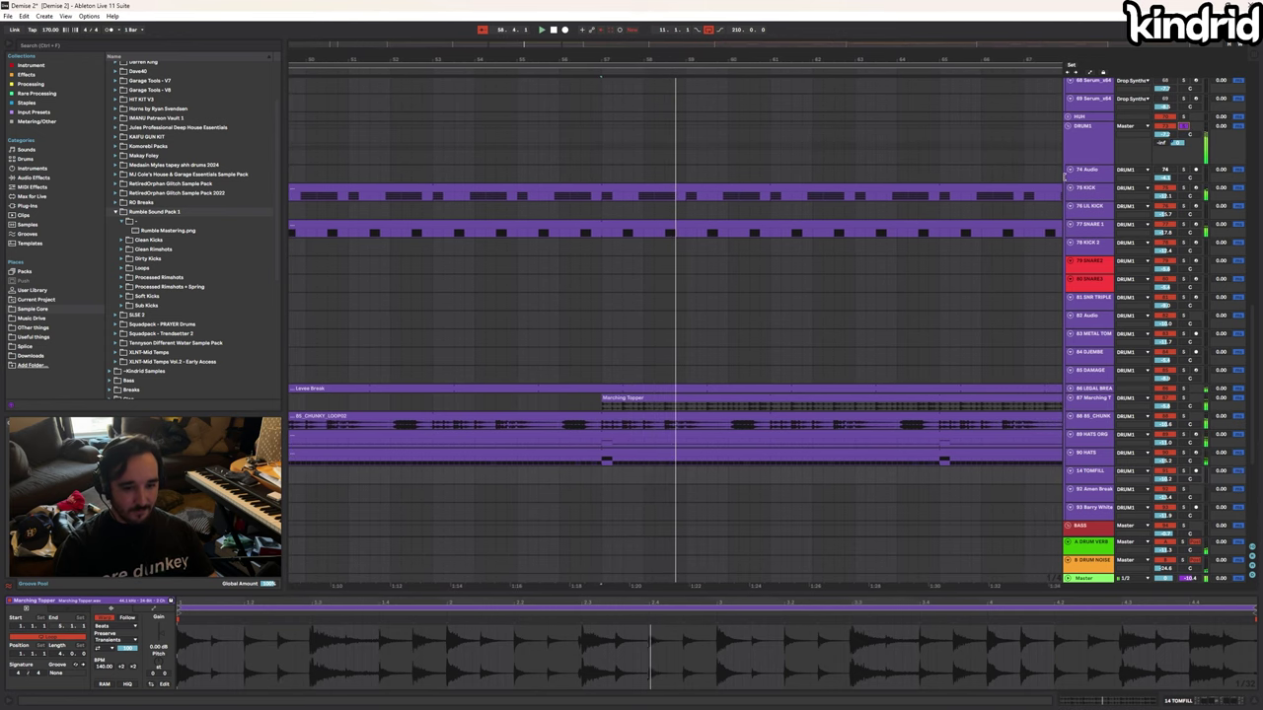
click(1060, 185)
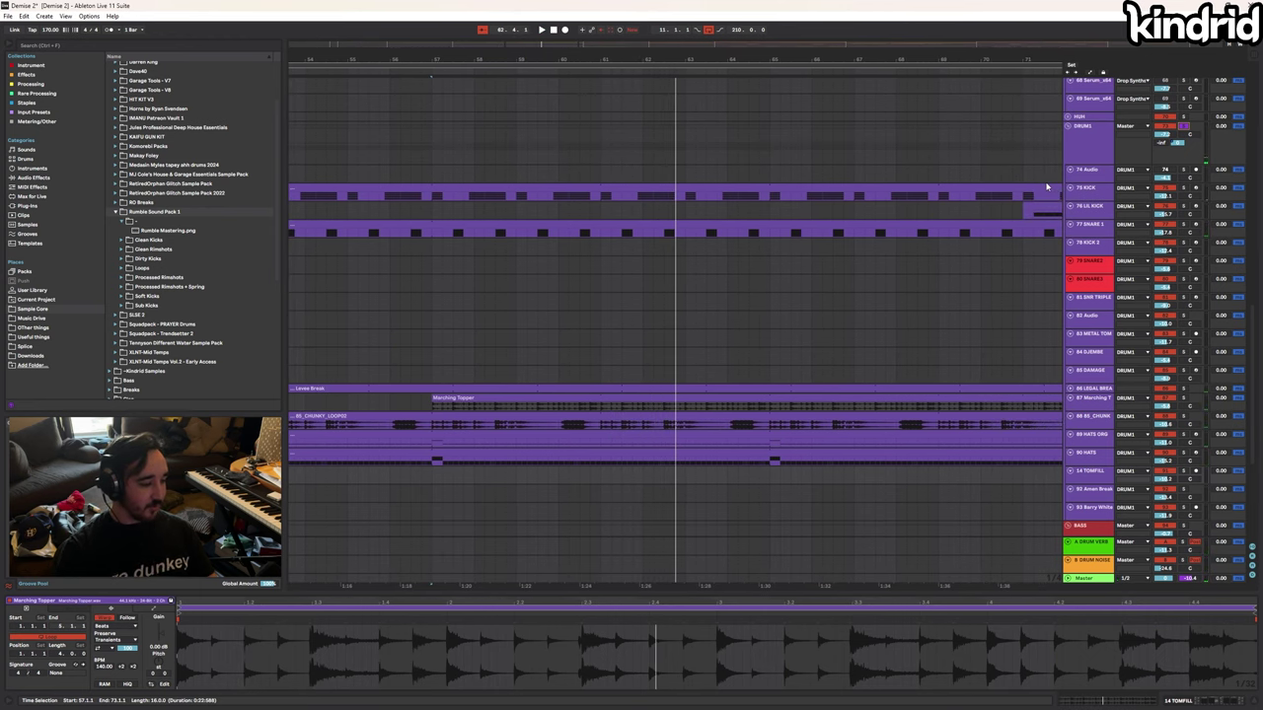
Enlarge the 87 Marching Topper track's lane and select its clip
drag(1084, 411, 1083, 445)
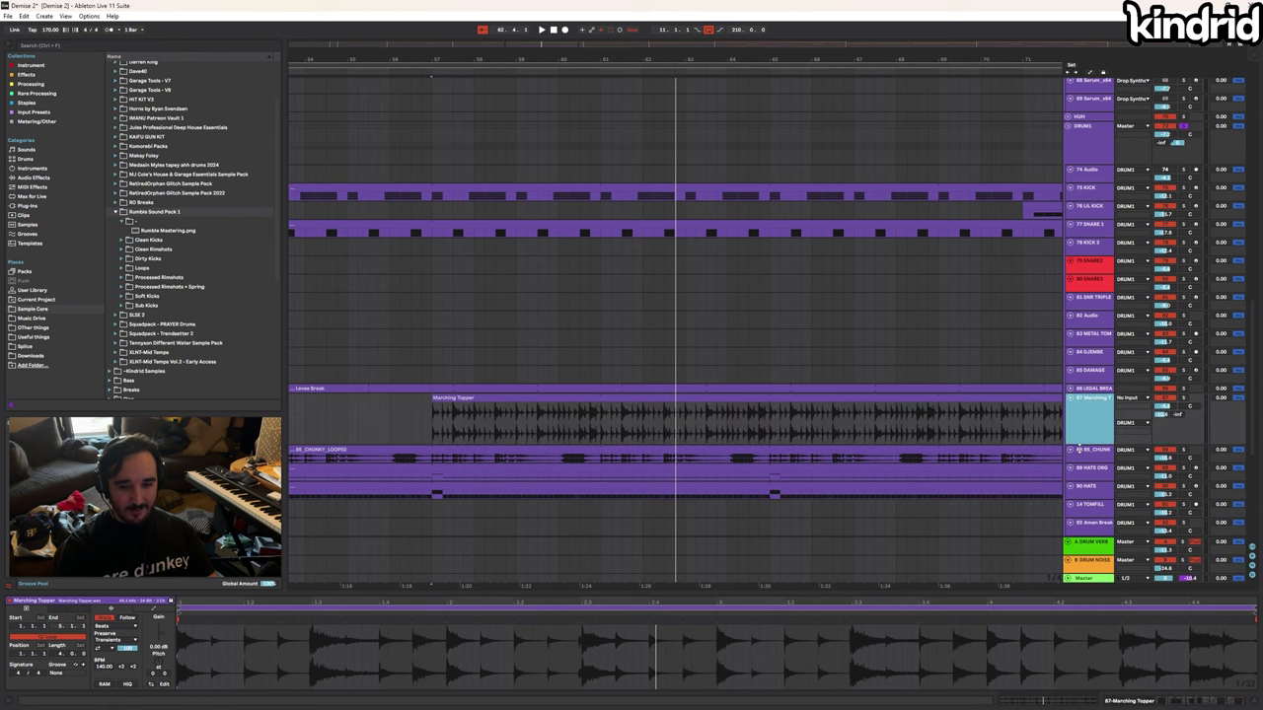
click(445, 400)
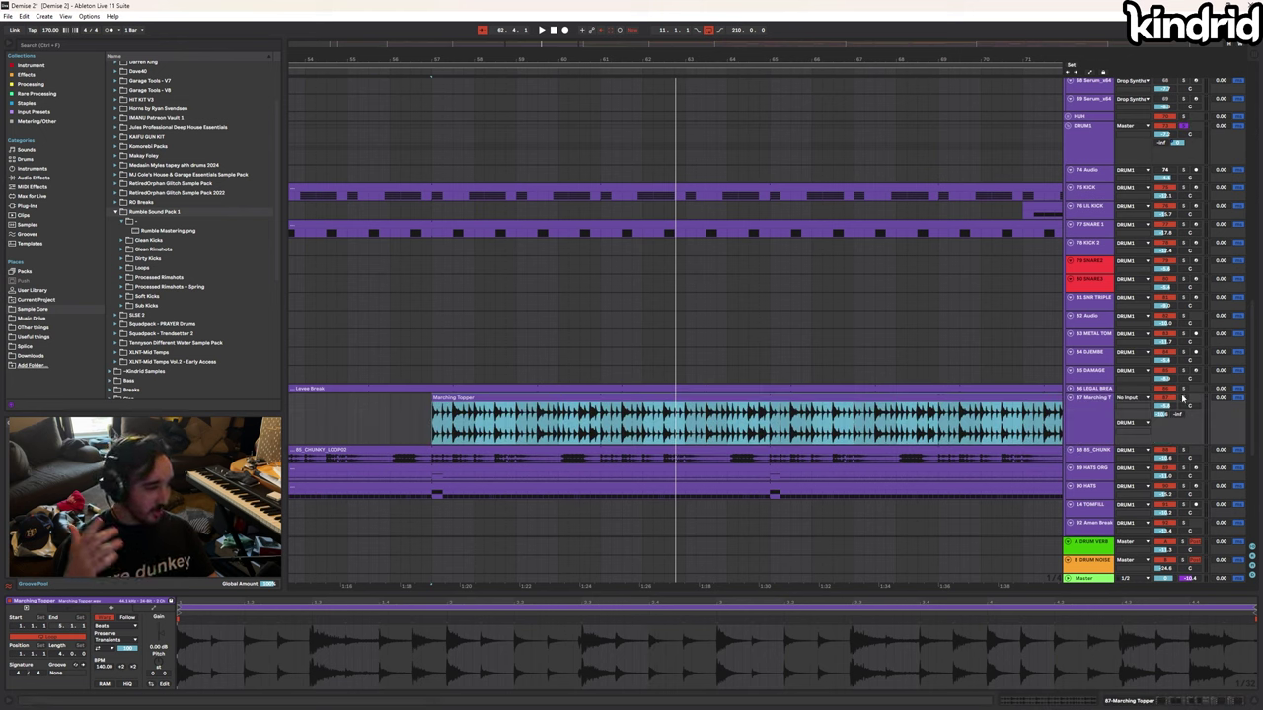
click(527, 398)
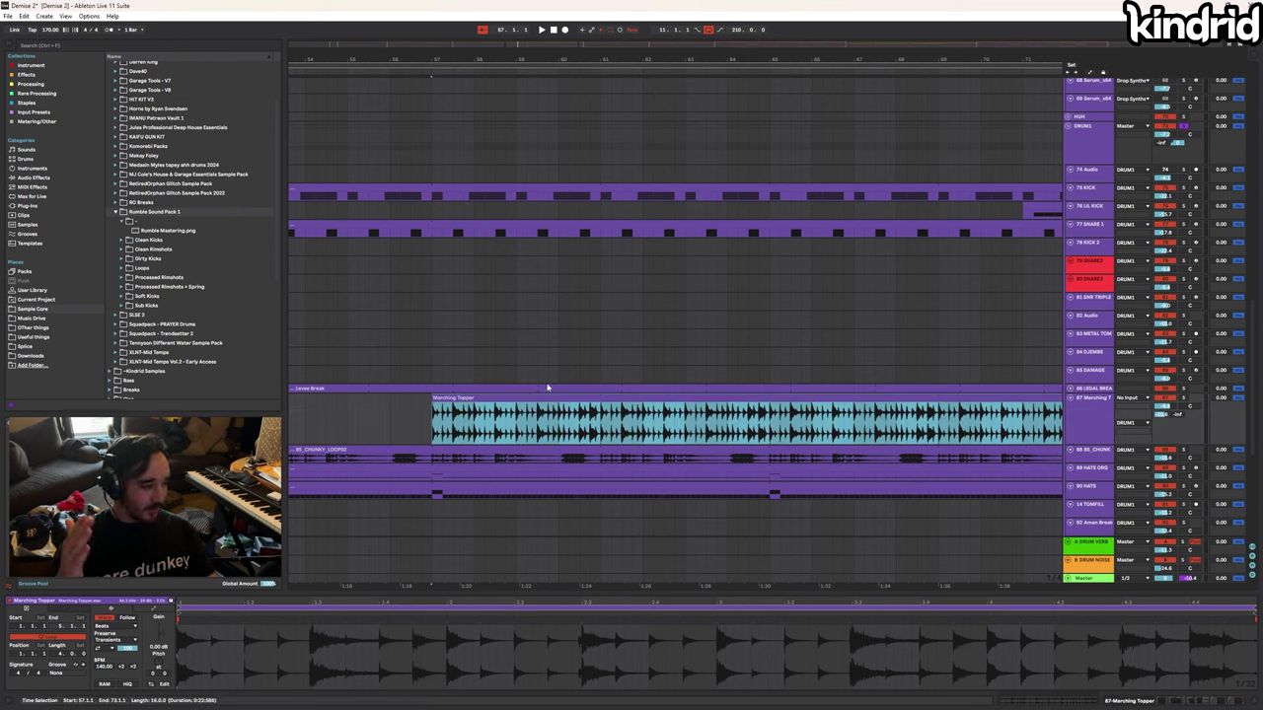
Listen to the soloed drum group with the Marching Topper loop, including playback from 57.4.1
key(space)
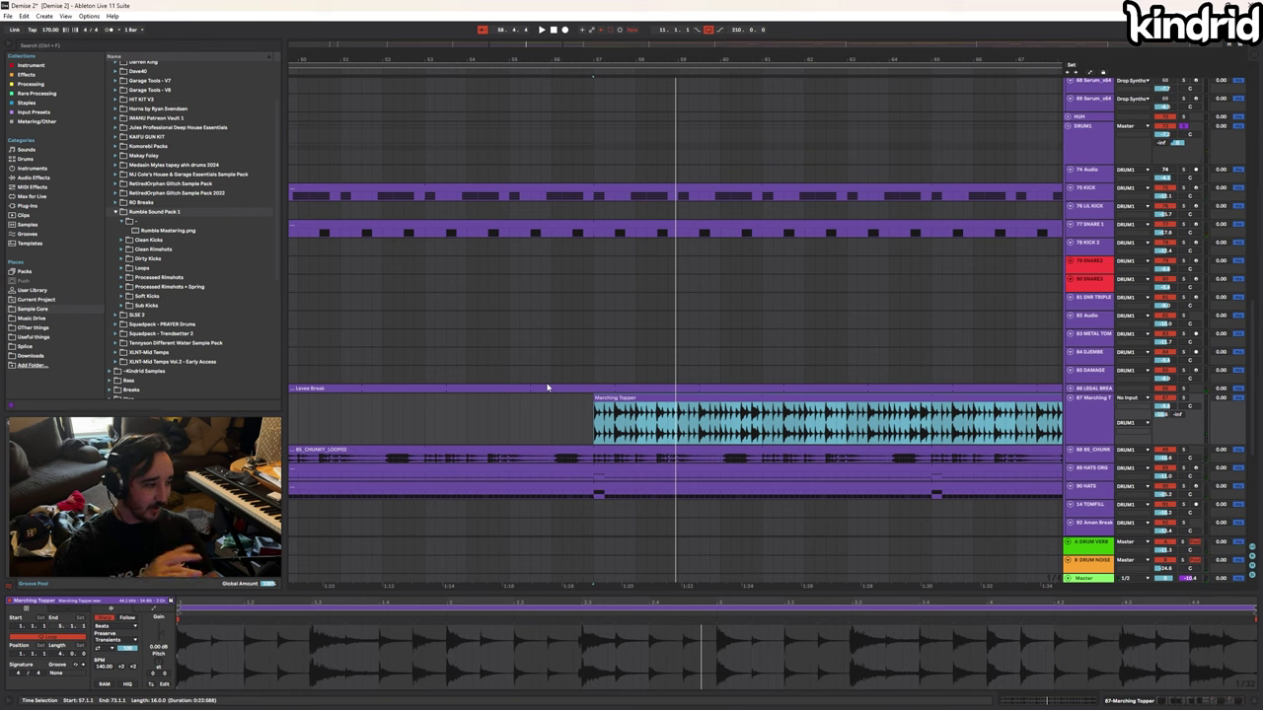
click(625, 439)
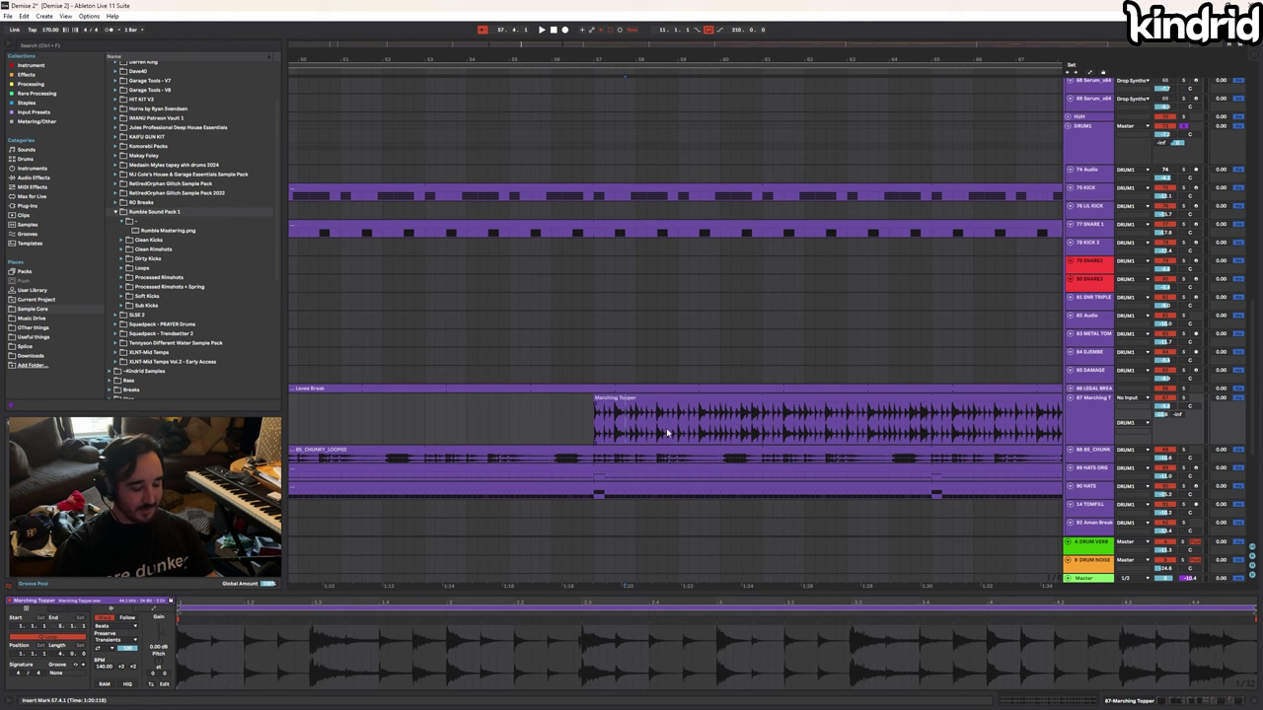
key(space)
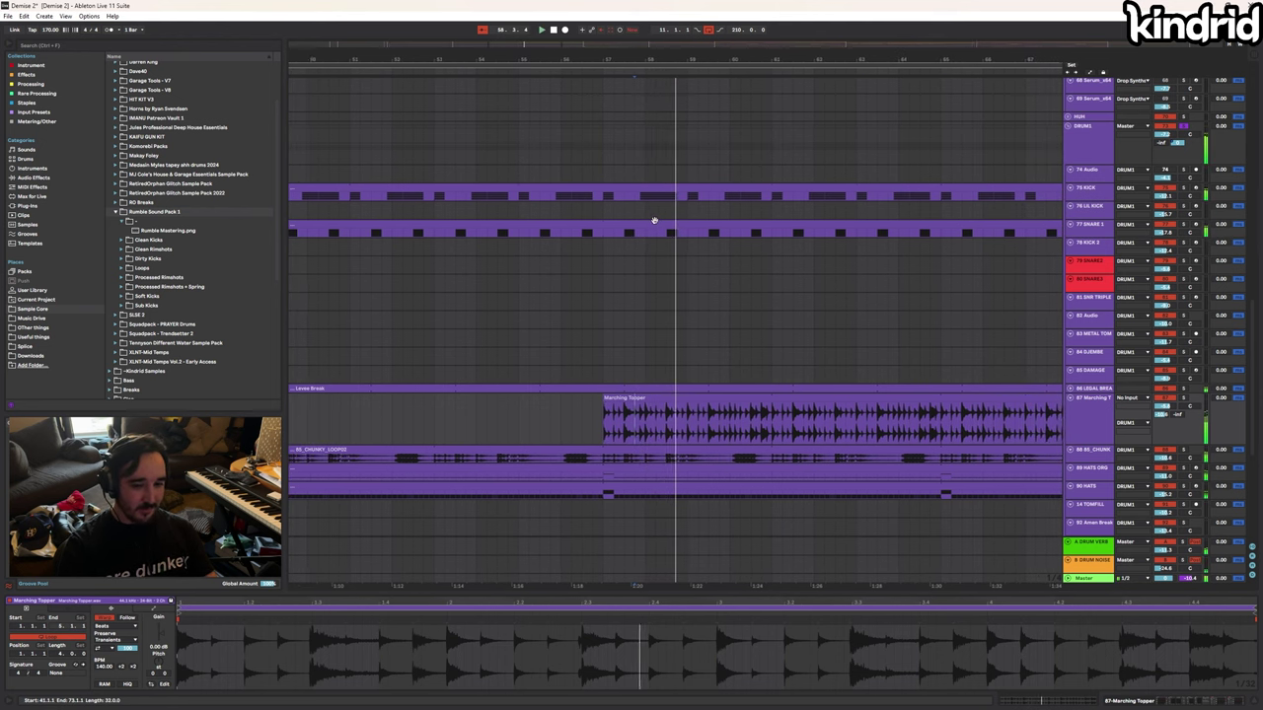
Solo the 76 LIL KICK track and play its short clip from bar 71 up to the Break
click(651, 461)
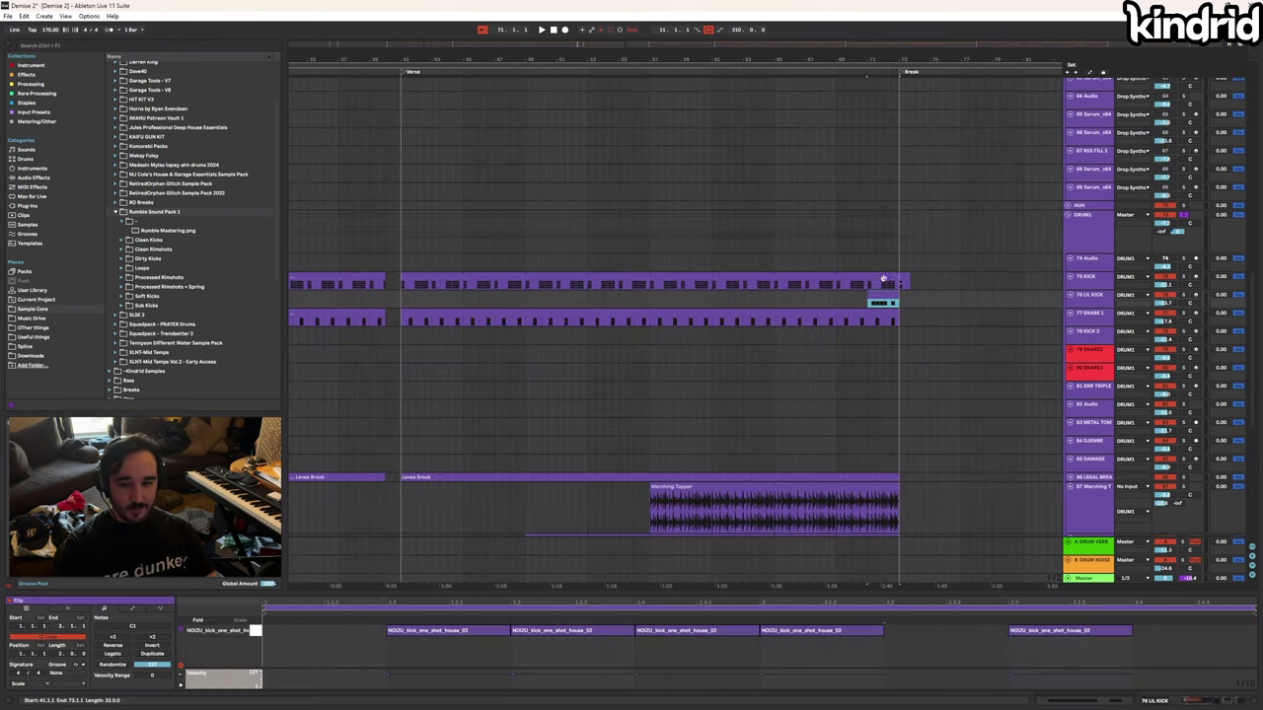
click(869, 263)
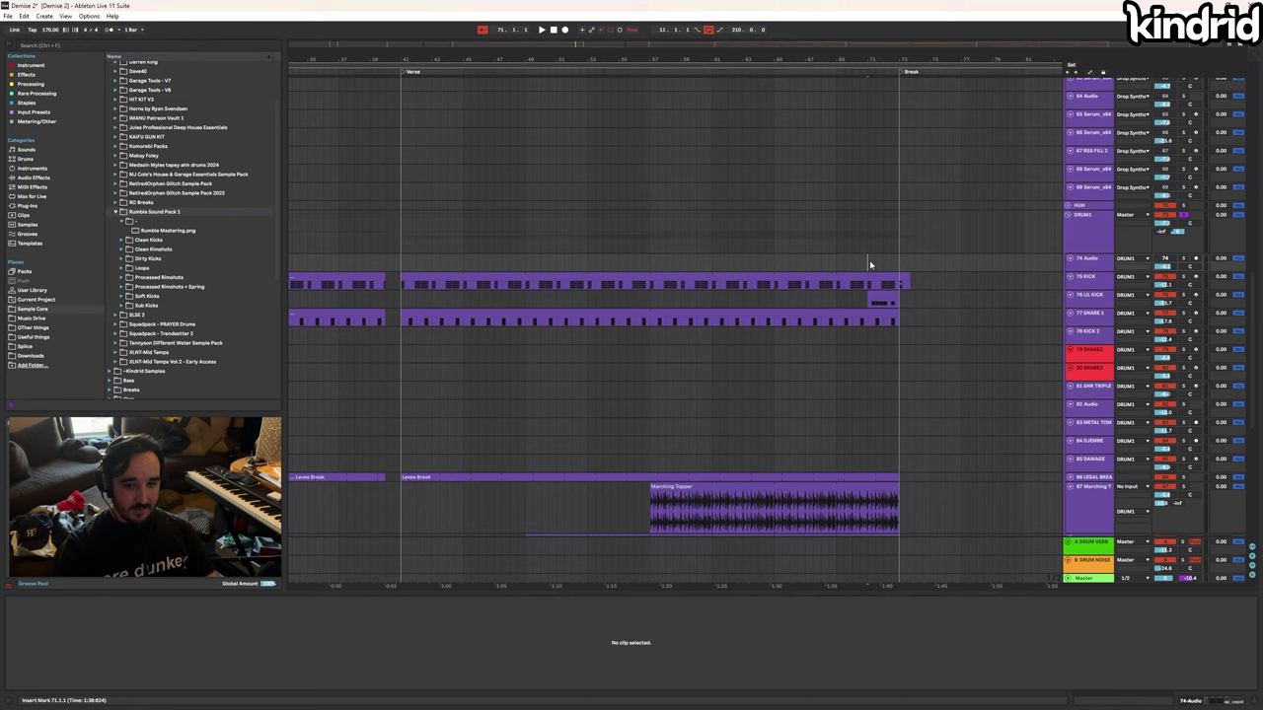
key(space)
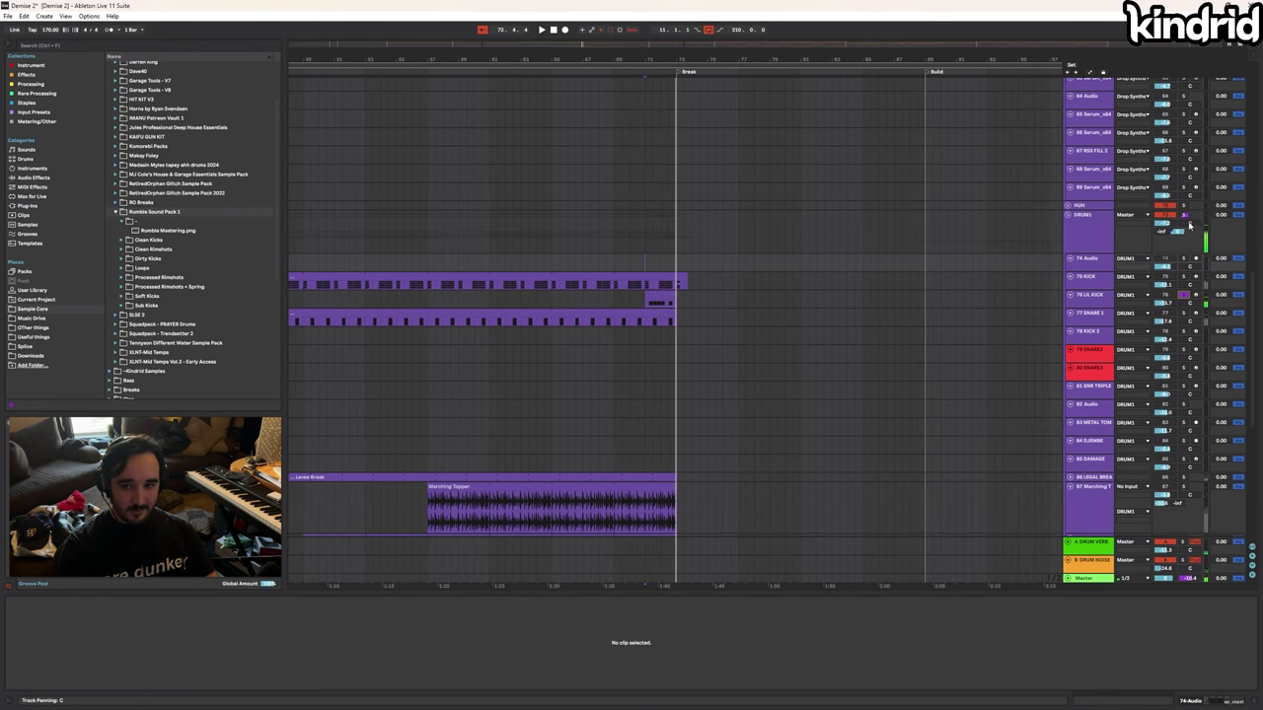
drag(642, 58, 639, 112)
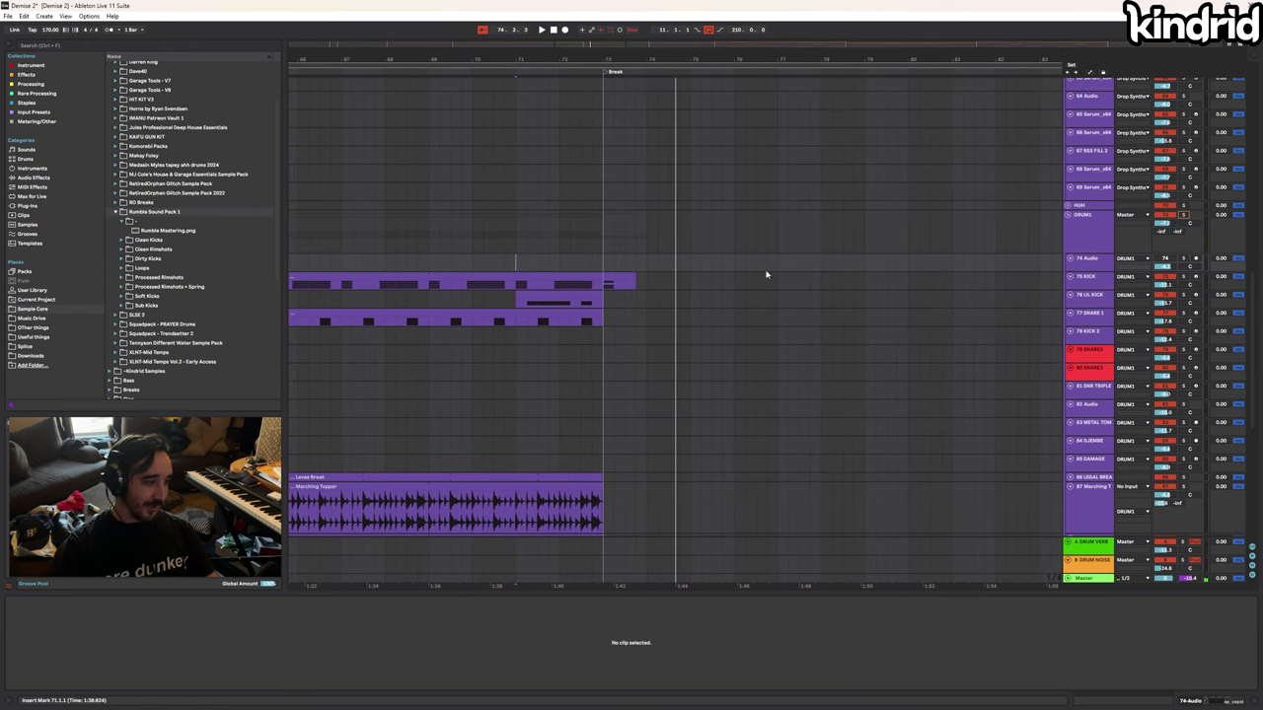
Play the 81 SNR TRIPLET clip near bar 113 in the Drop, on its own and within the drum group
drag(922, 46, 922, 38)
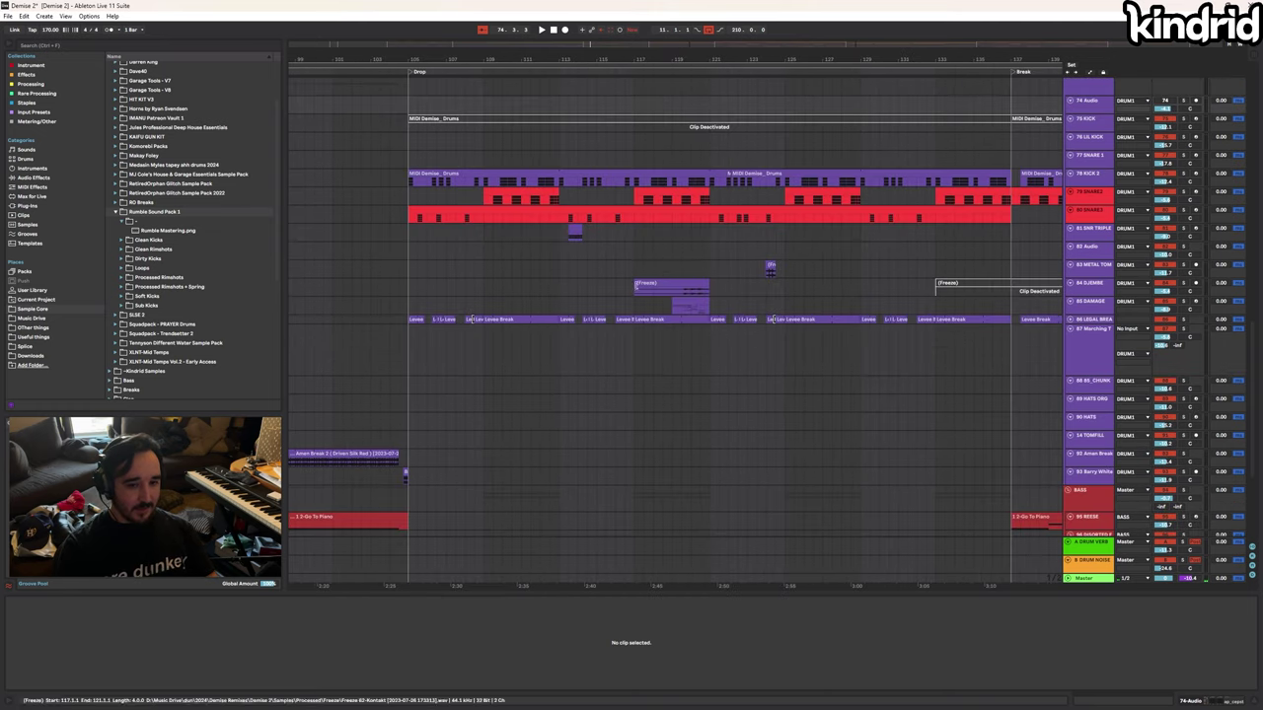
click(578, 228)
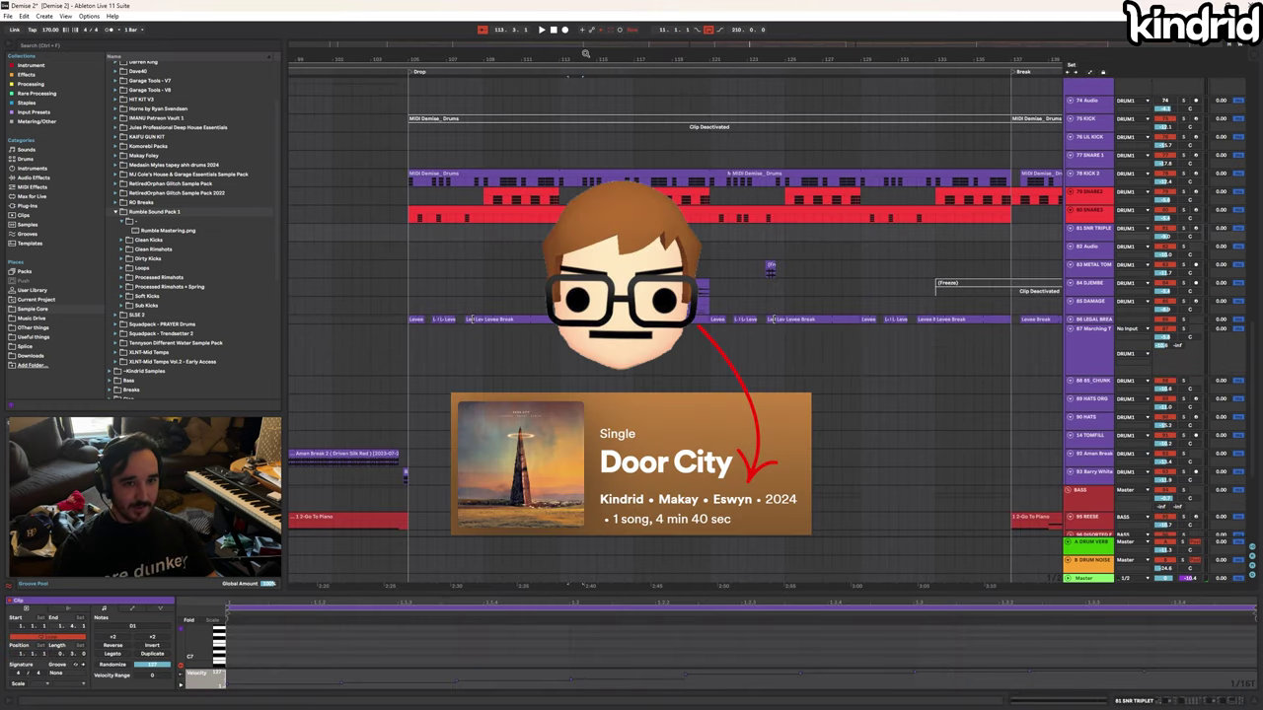
drag(584, 57, 613, 89)
click(1181, 229)
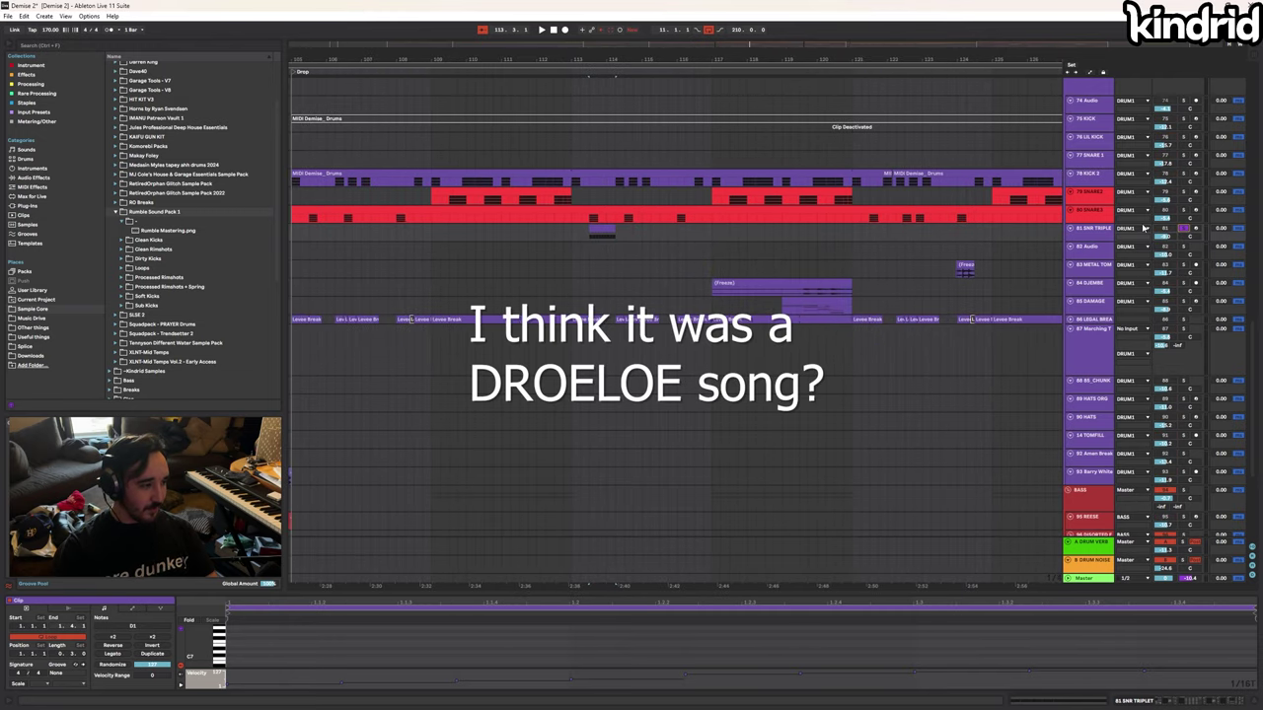
click(555, 238)
key(space)
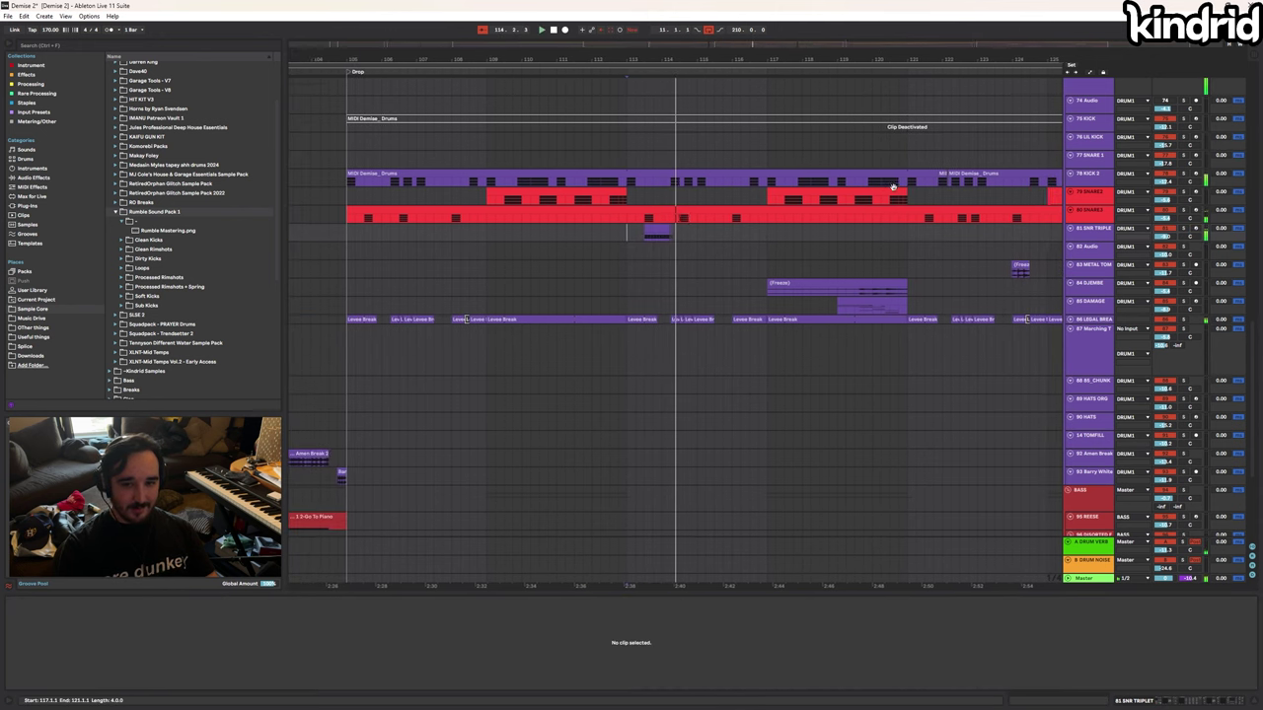
View the Addictive Drums 2 instrument on the 81 SNR TRIPLET track and replay the triplet fill with the other drums
scroll(1175, 106, up, 2)
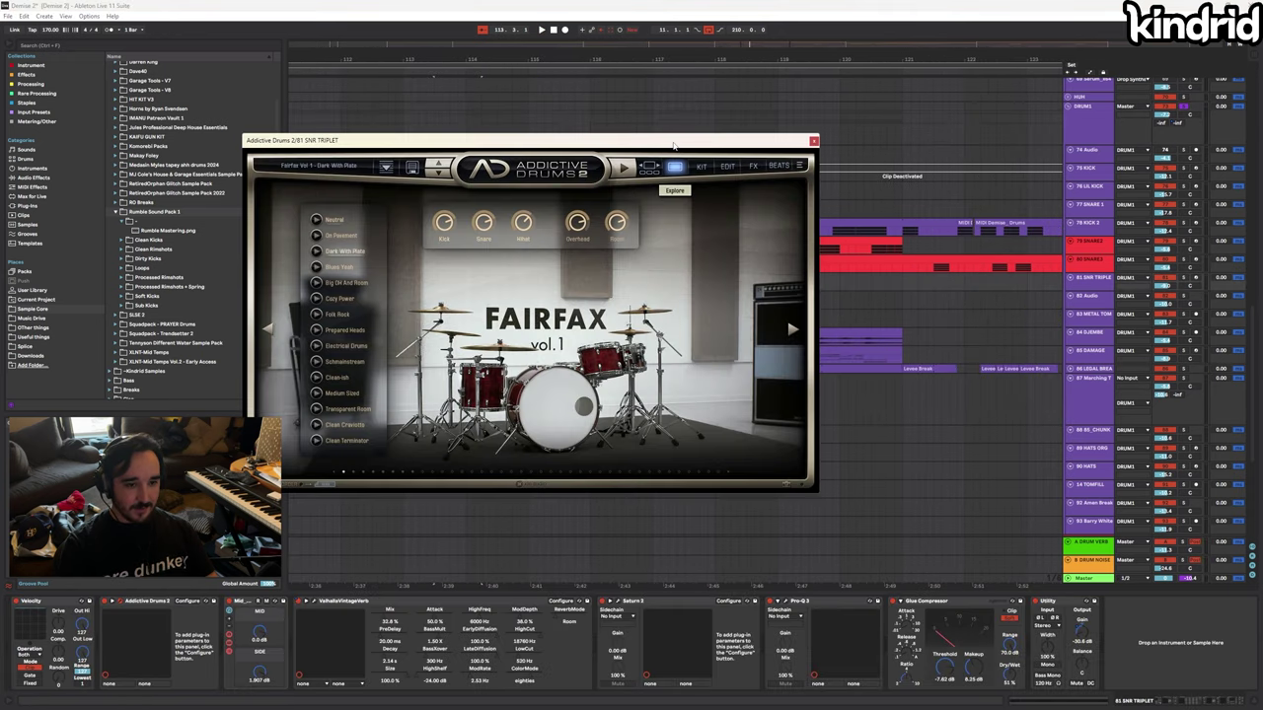
drag(672, 143, 723, 139)
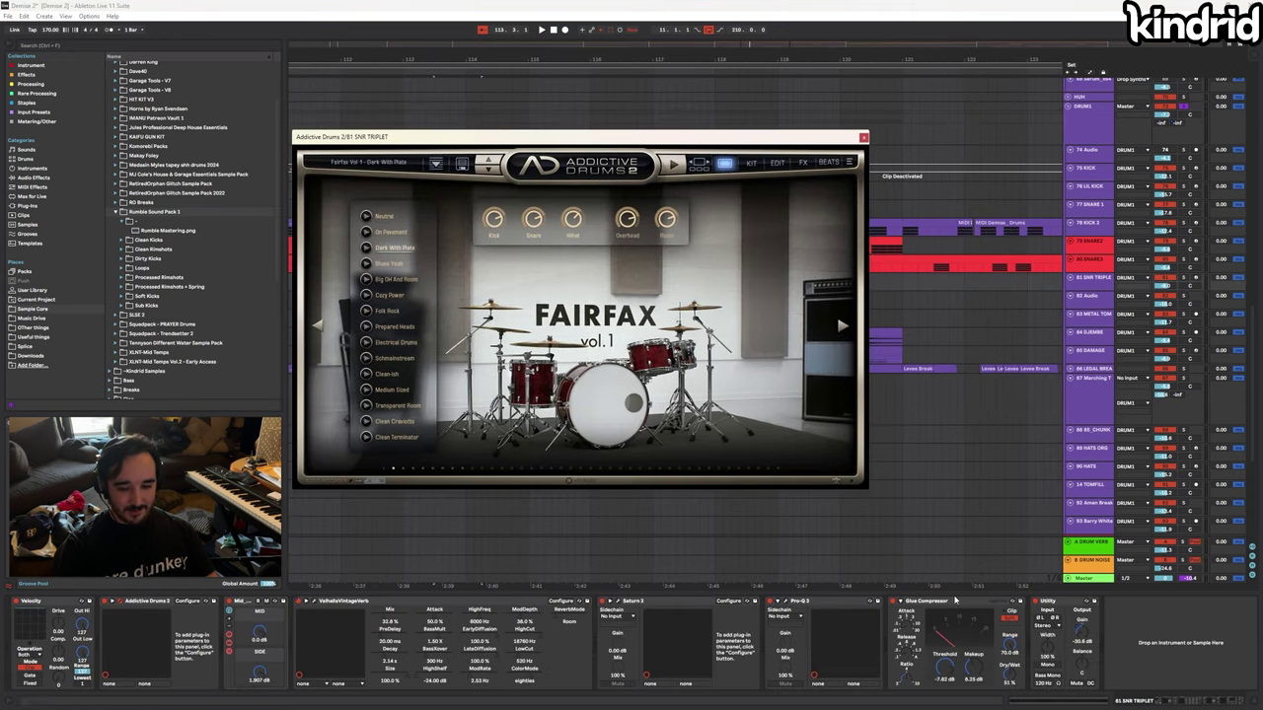
key(space)
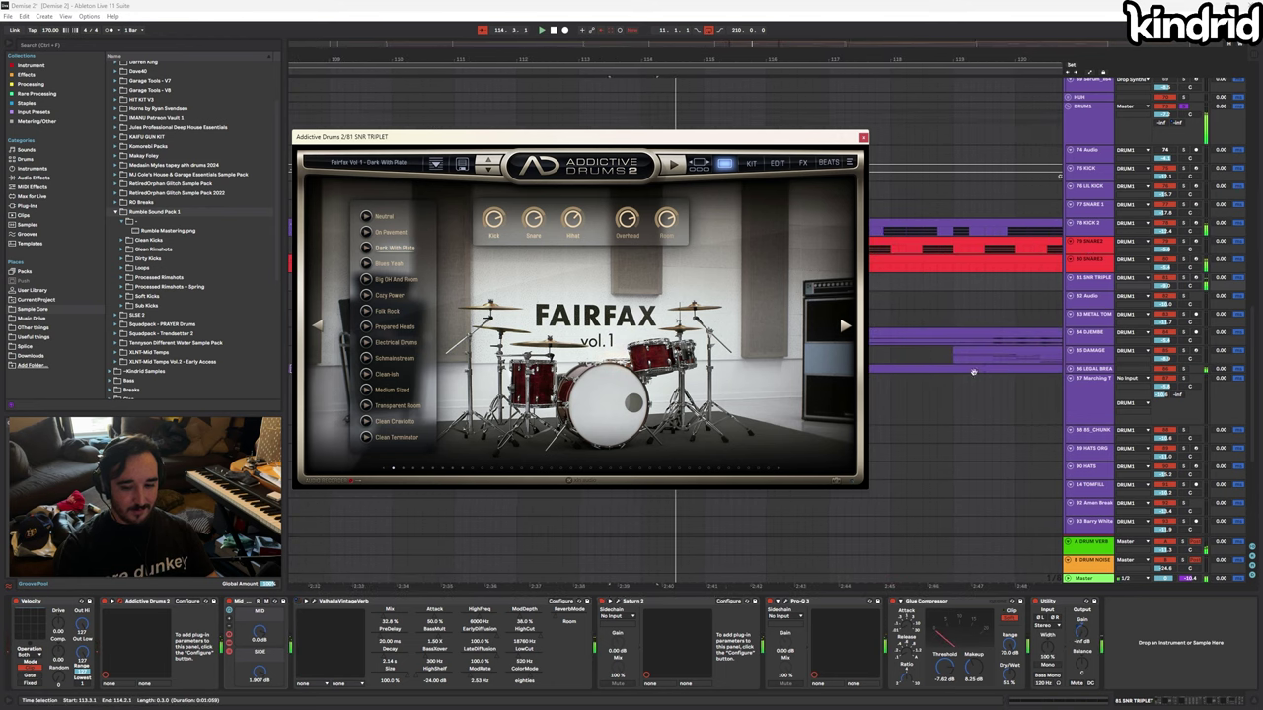
Play the frozen 84 DJEMBE clip at bar 117 soloed, and with the whole drum group from 119.1.1
click(750, 338)
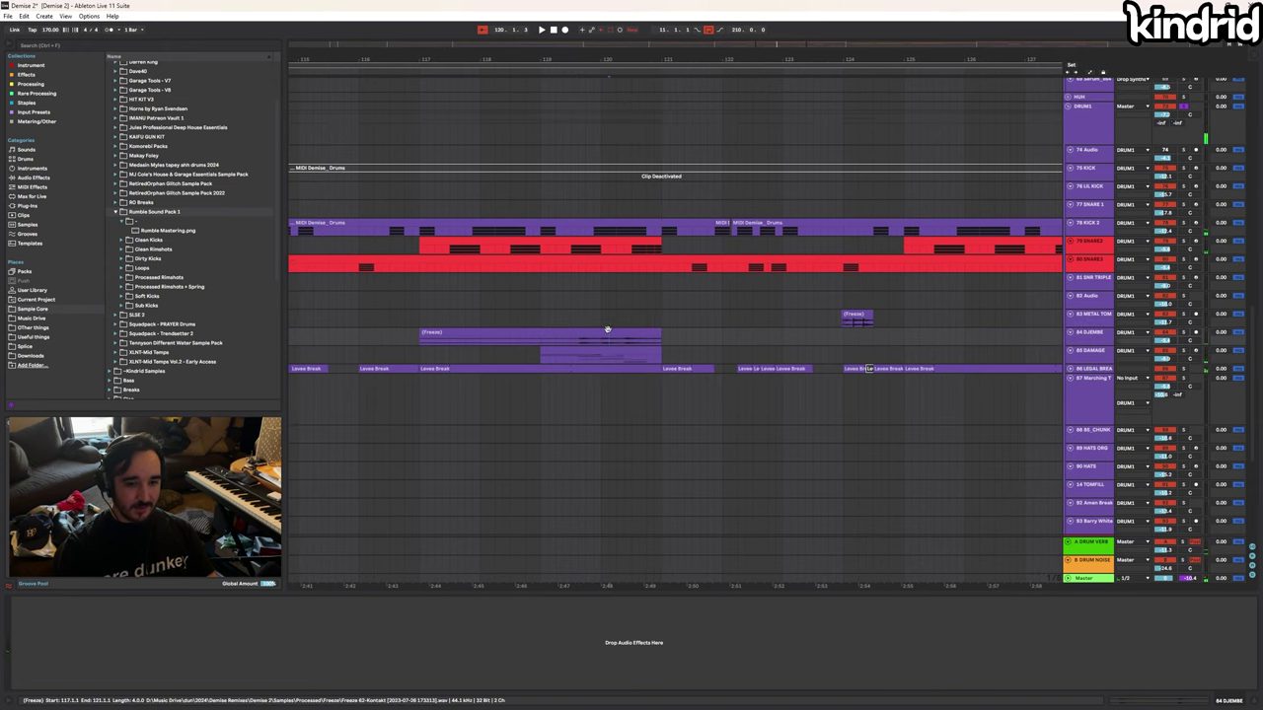
click(1194, 334)
key(space)
click(1196, 333)
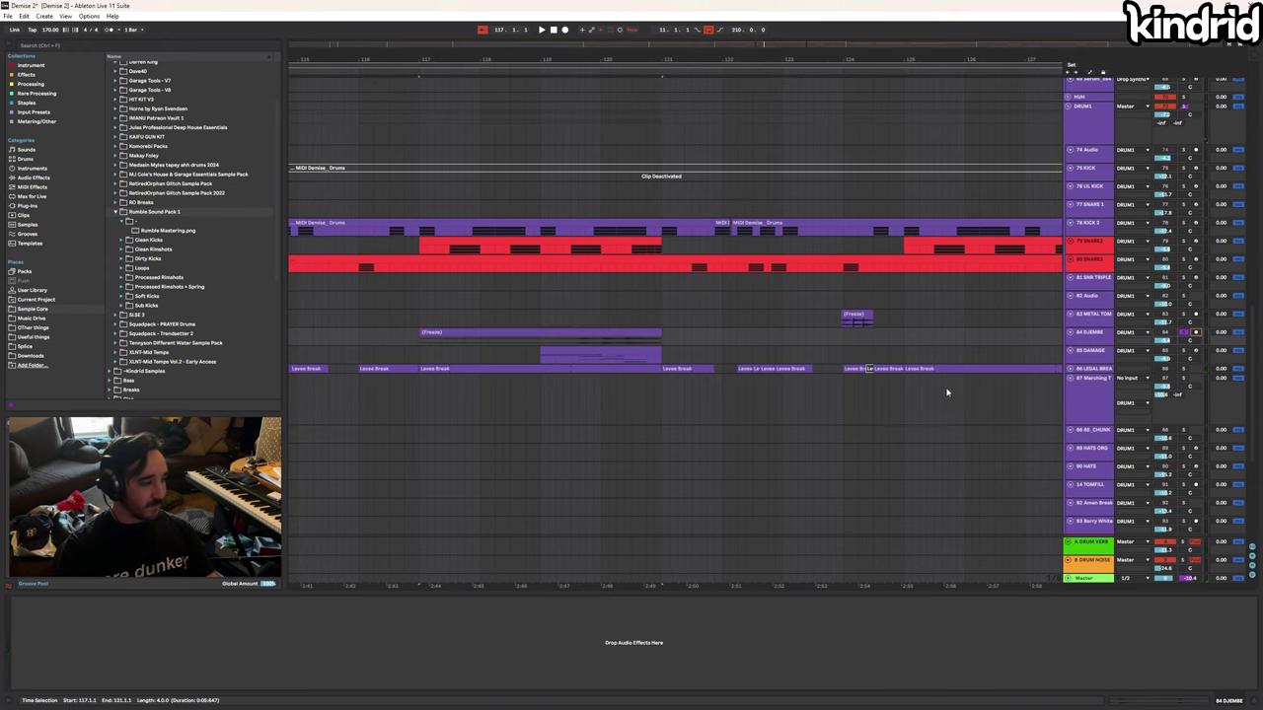
click(575, 342)
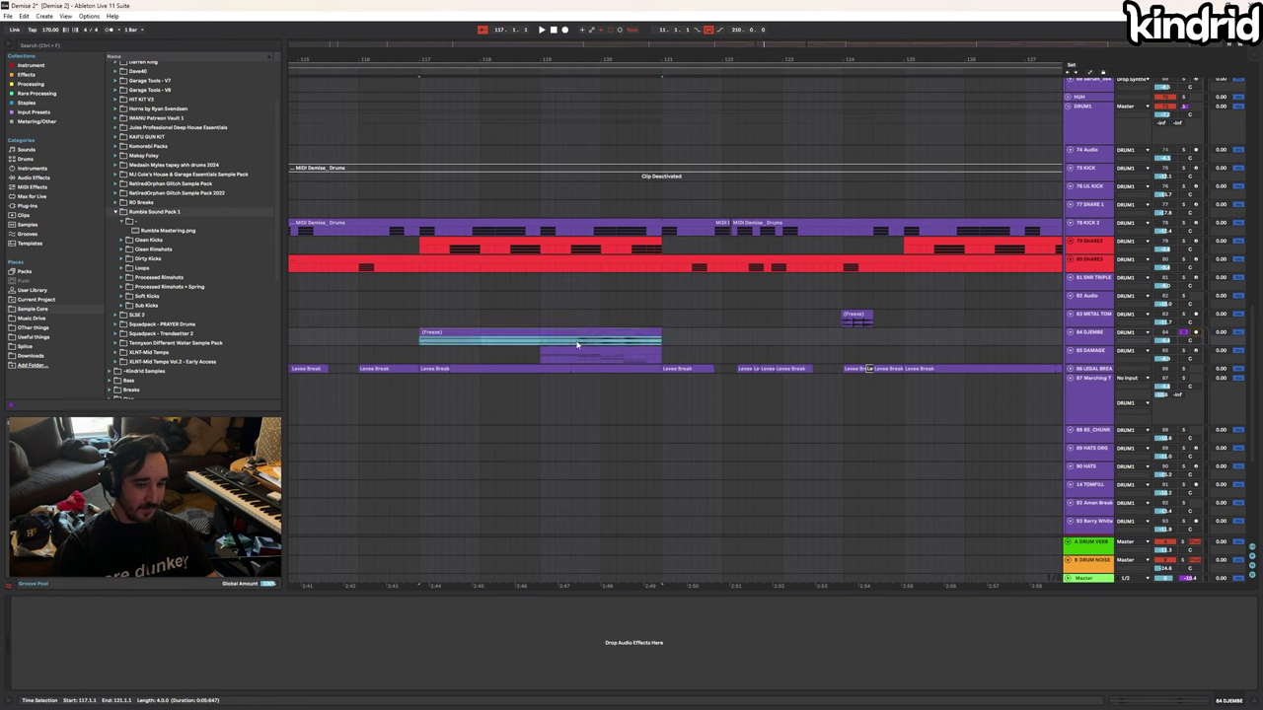
click(540, 281)
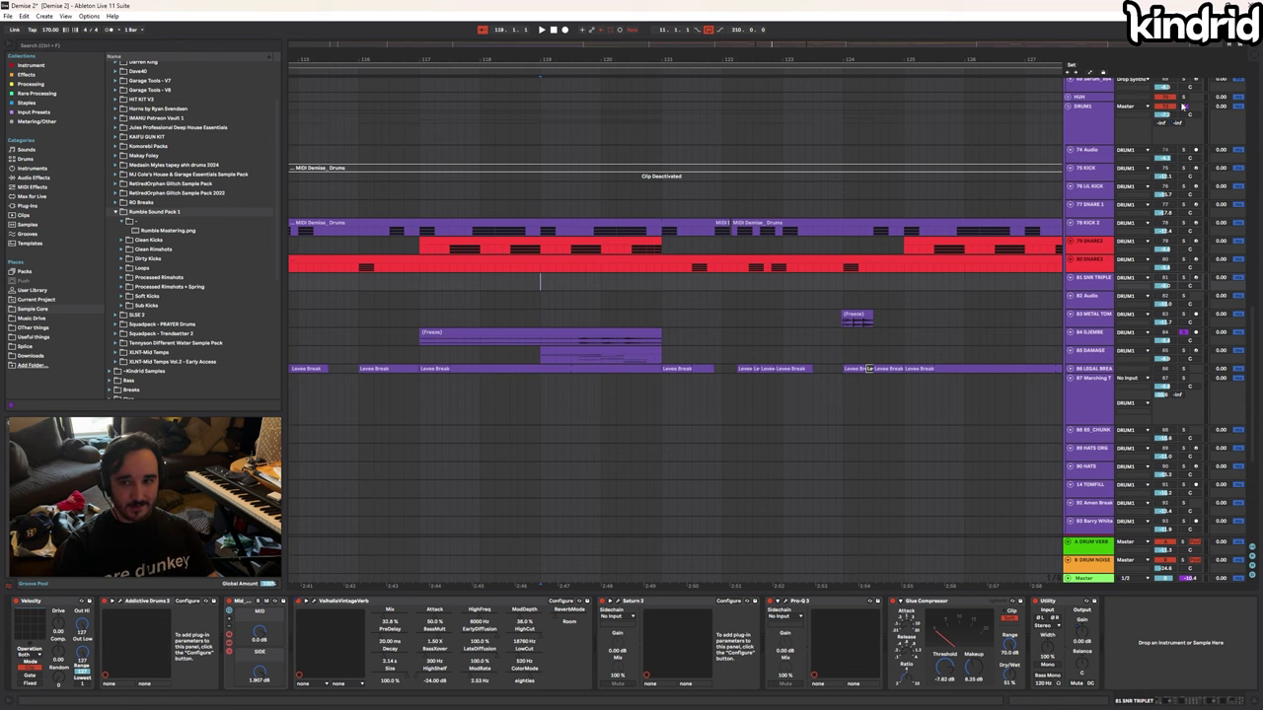
key(space)
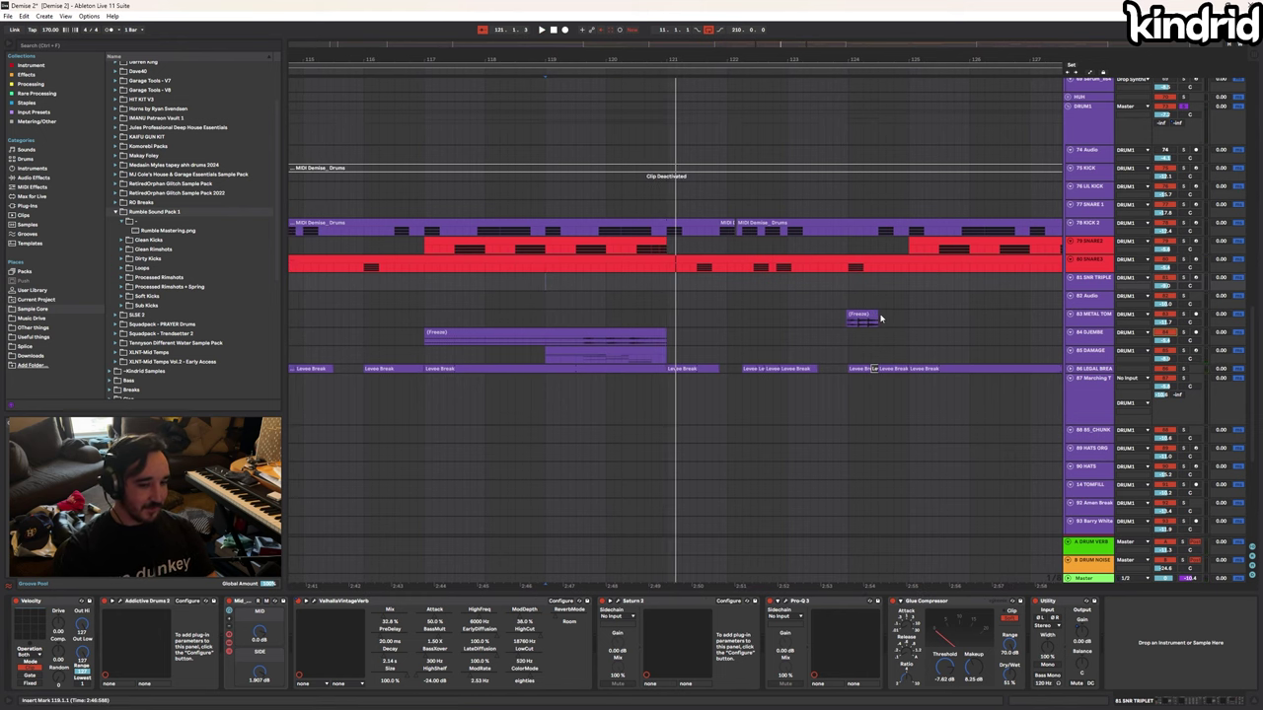
Enlarge the 84 DJEMBE track's lane, open its frozen clip and play the soloed ending
click(1093, 337)
key(space)
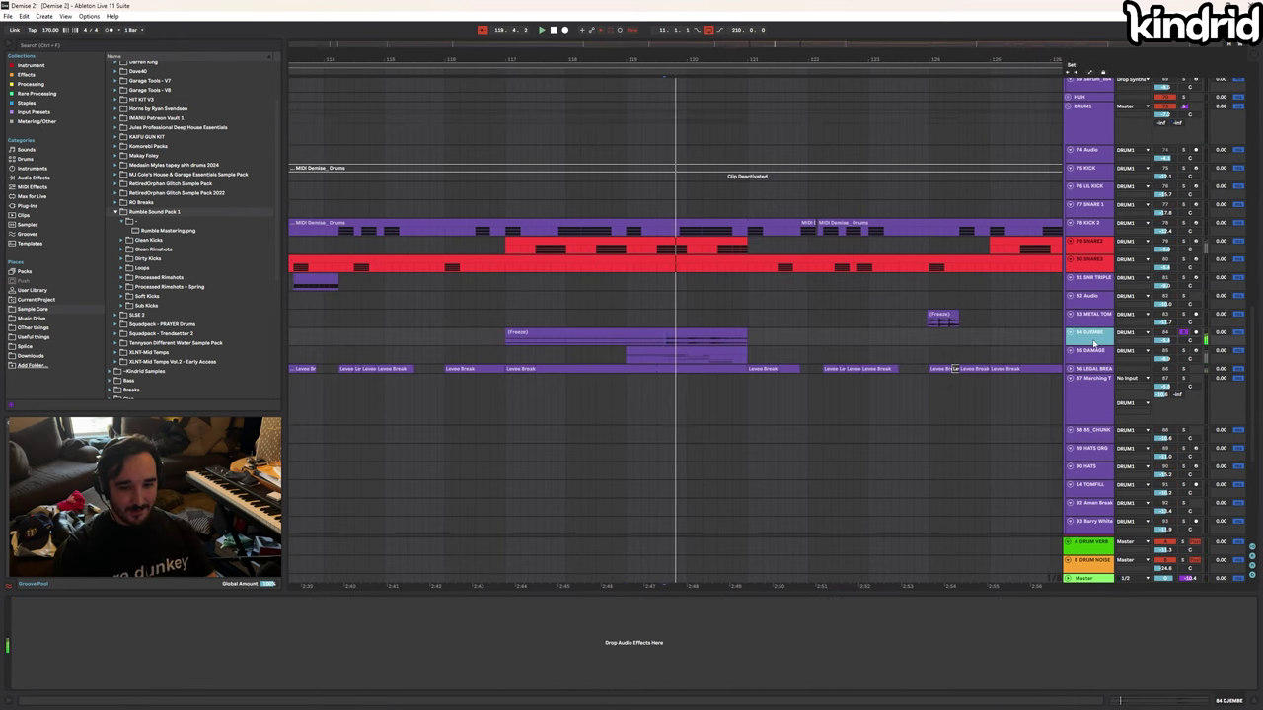
drag(1090, 345, 1090, 354)
double_click(677, 332)
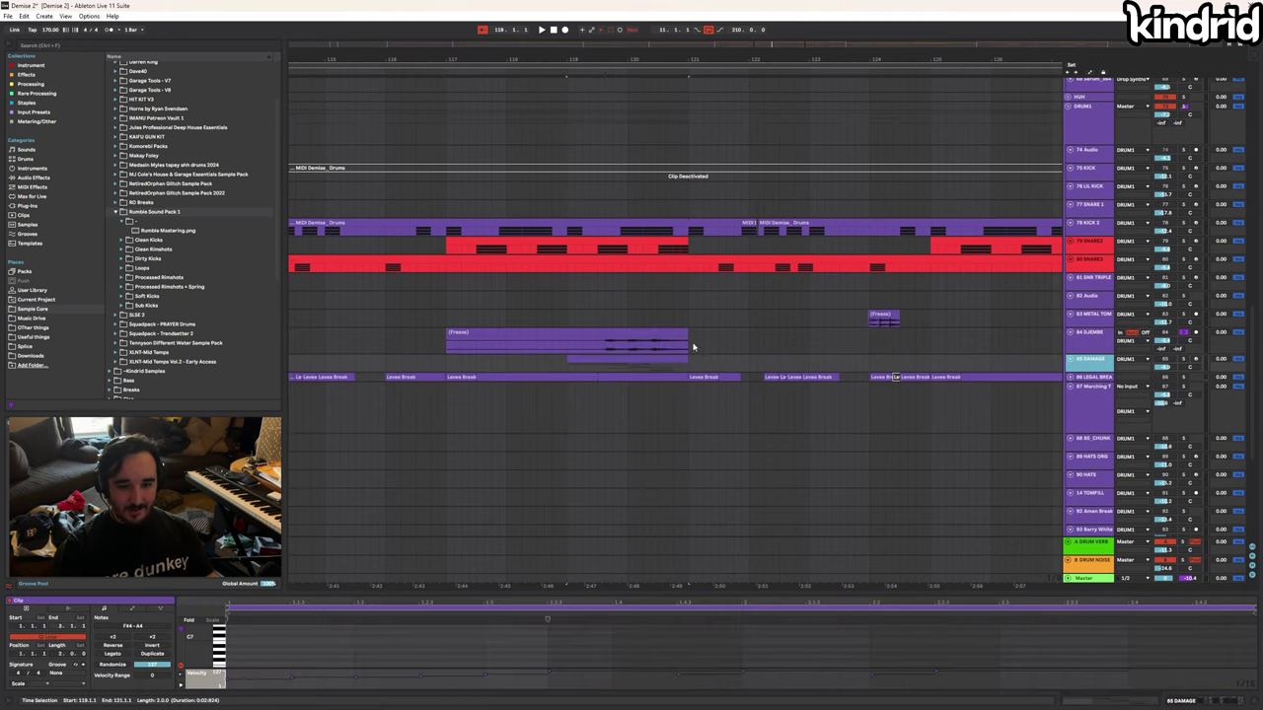
click(668, 346)
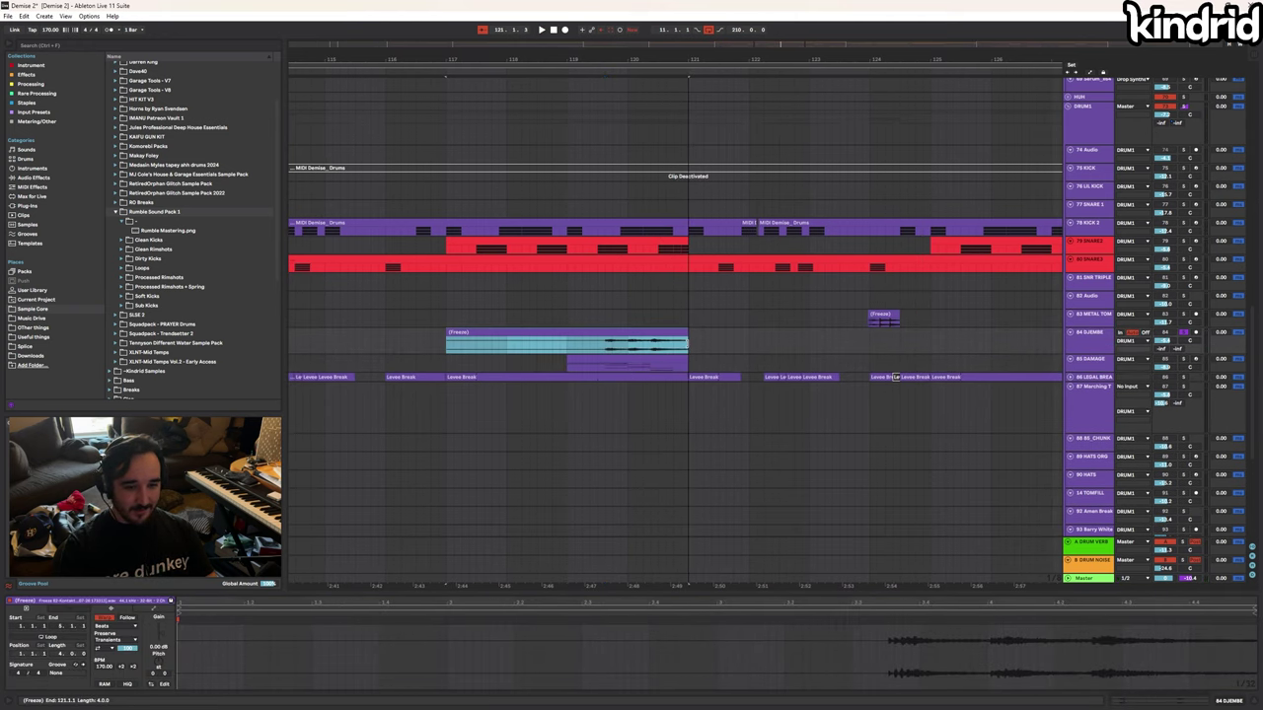
click(688, 357)
key(space)
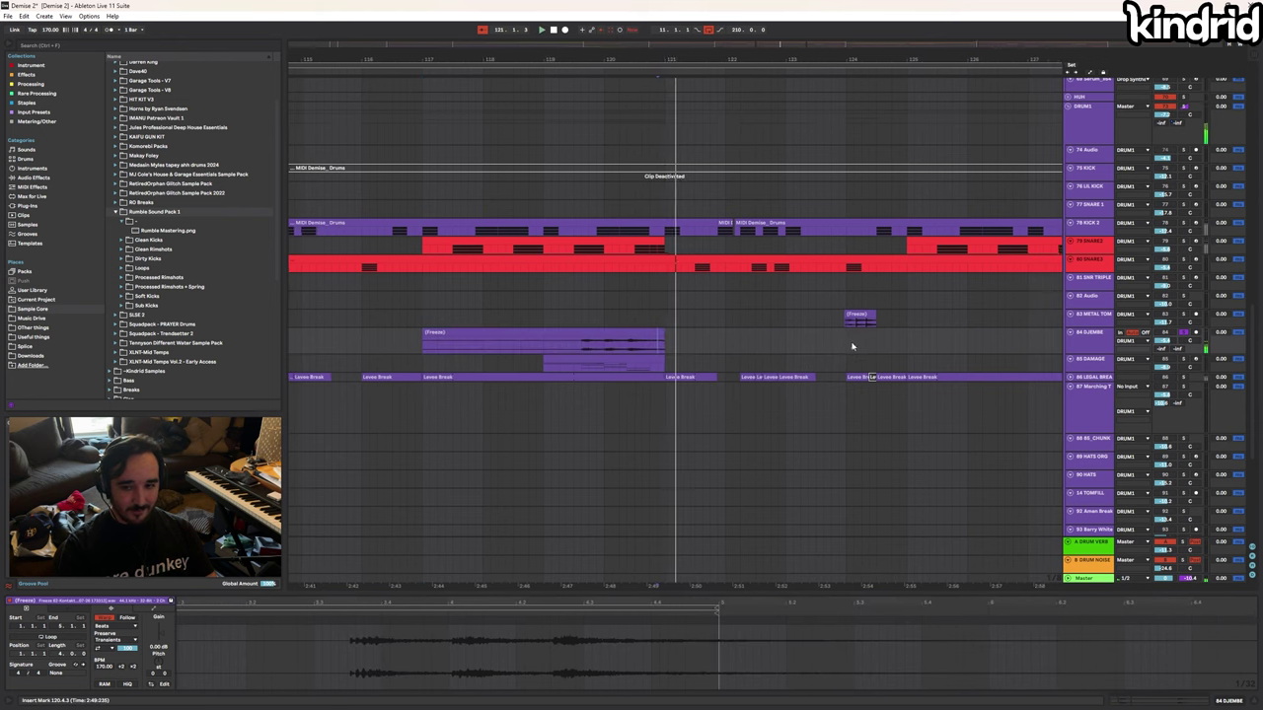
View the Damage 2 instrument in Kontakt 7 on the 85 DAMAGE track and play it from 119.1.1, alone and together with 84 DJEMBE
click(116, 601)
drag(812, 111, 1118, 114)
click(523, 364)
key(space)
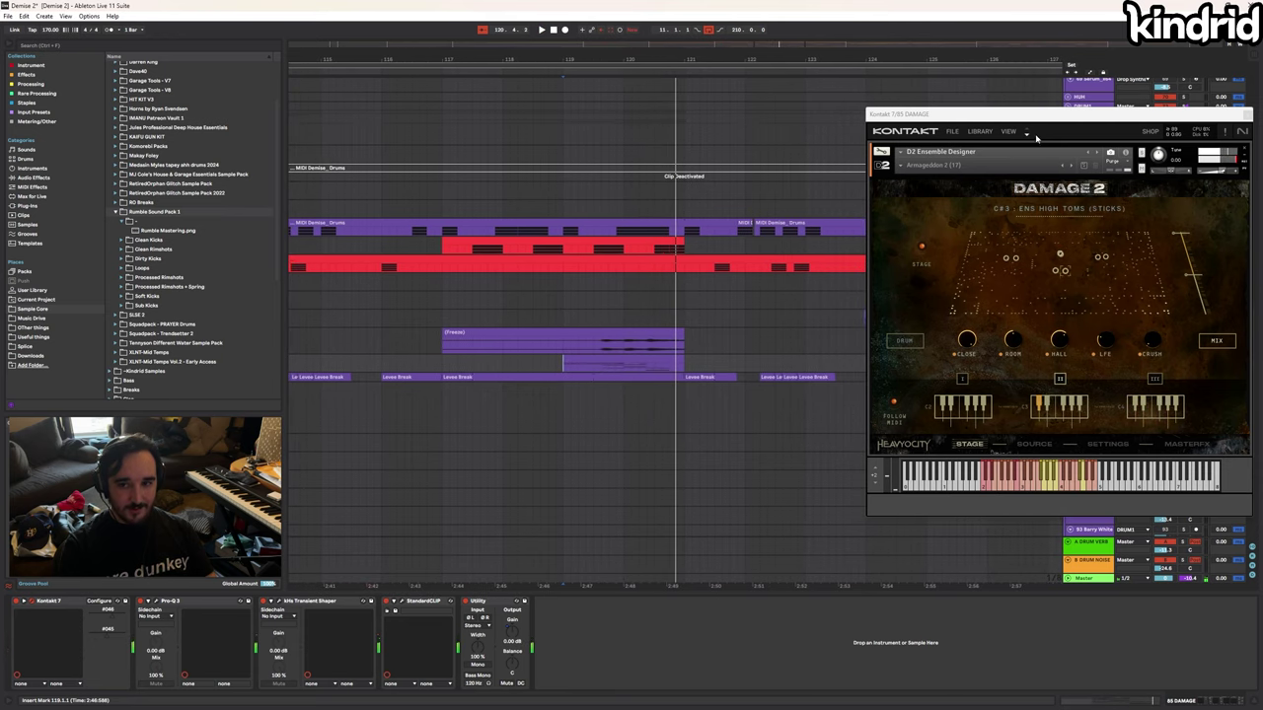
drag(1042, 123, 539, 80)
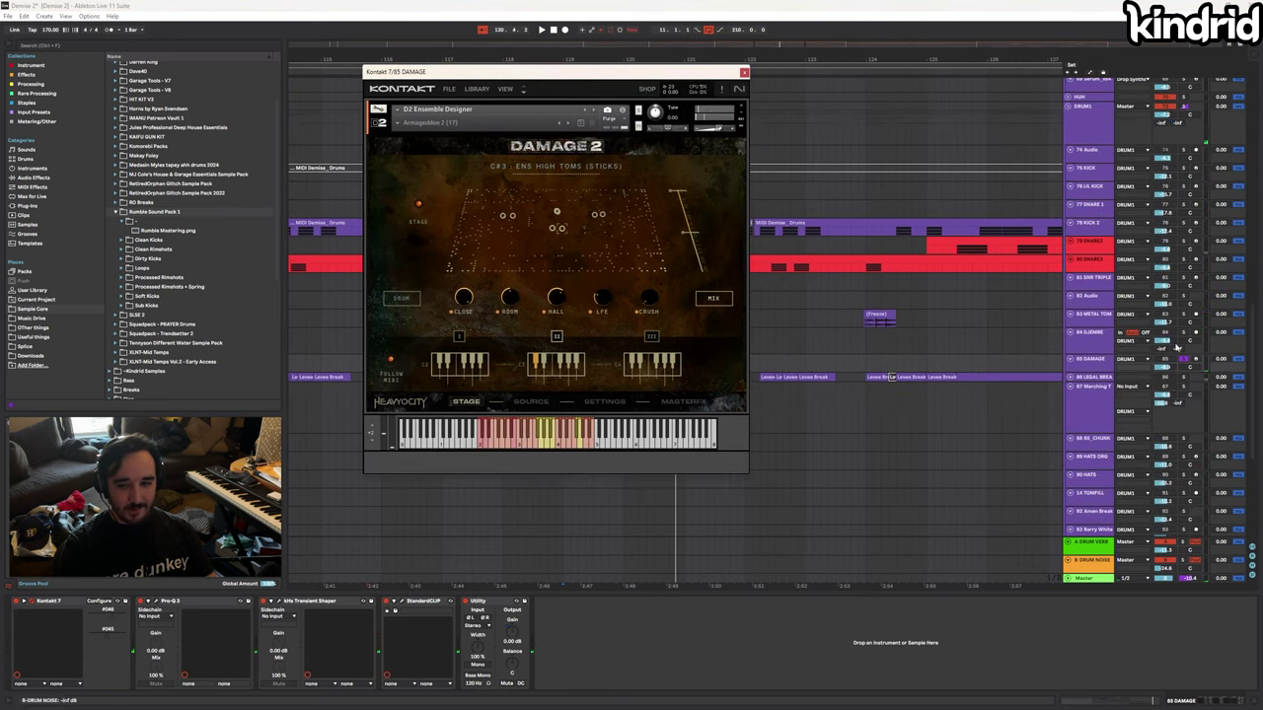
key(space)
ctrl+click(1182, 332)
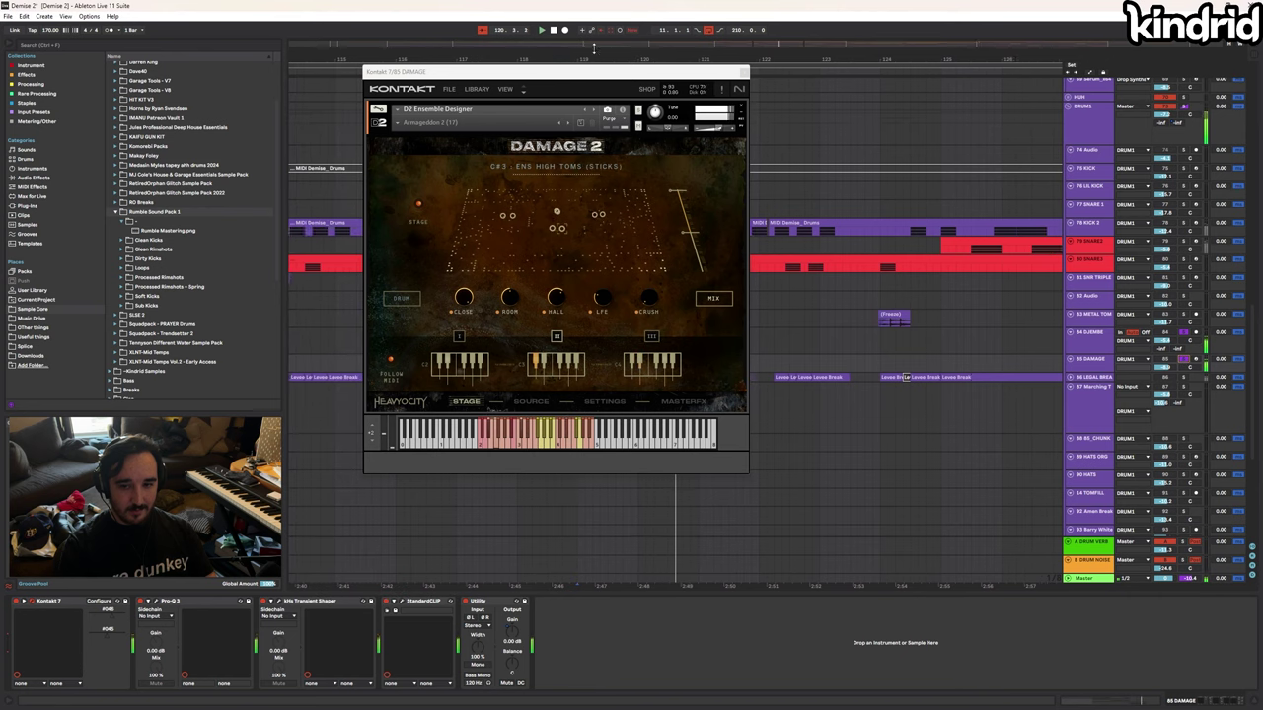
Solo the 83 METAL TOM FILL track and play its frozen clip at bar 124
click(856, 315)
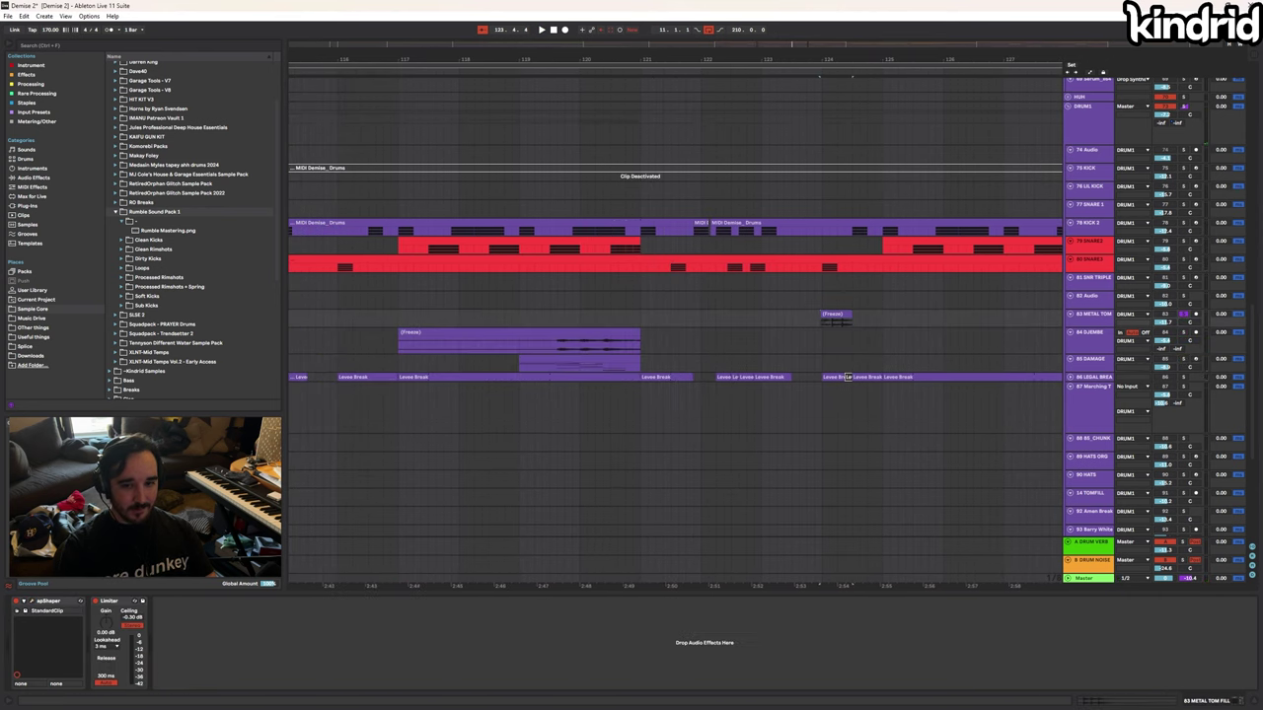
key(space)
key(space)
click(1082, 318)
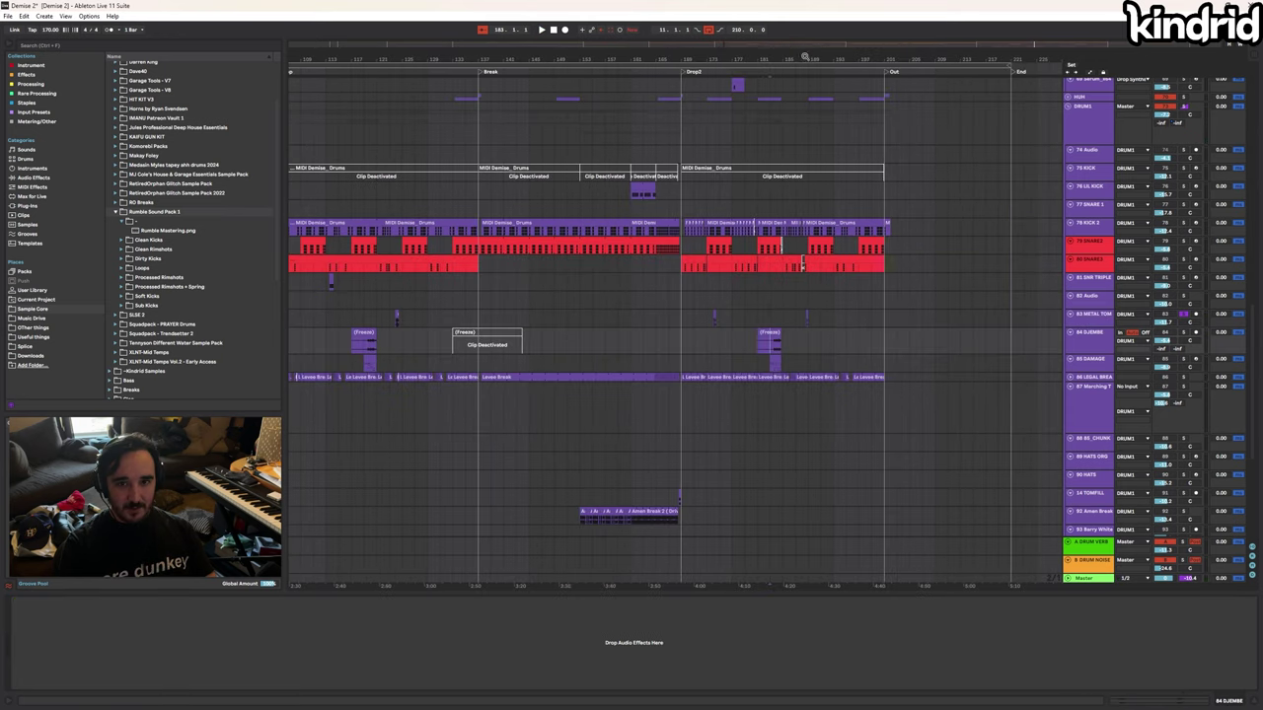
Locate the 85 DAMAGE clip at bar 183 in Drop2, unsolo 83 METAL TOM FILL and play from 184.4.1
drag(801, 57, 839, 252)
click(488, 365)
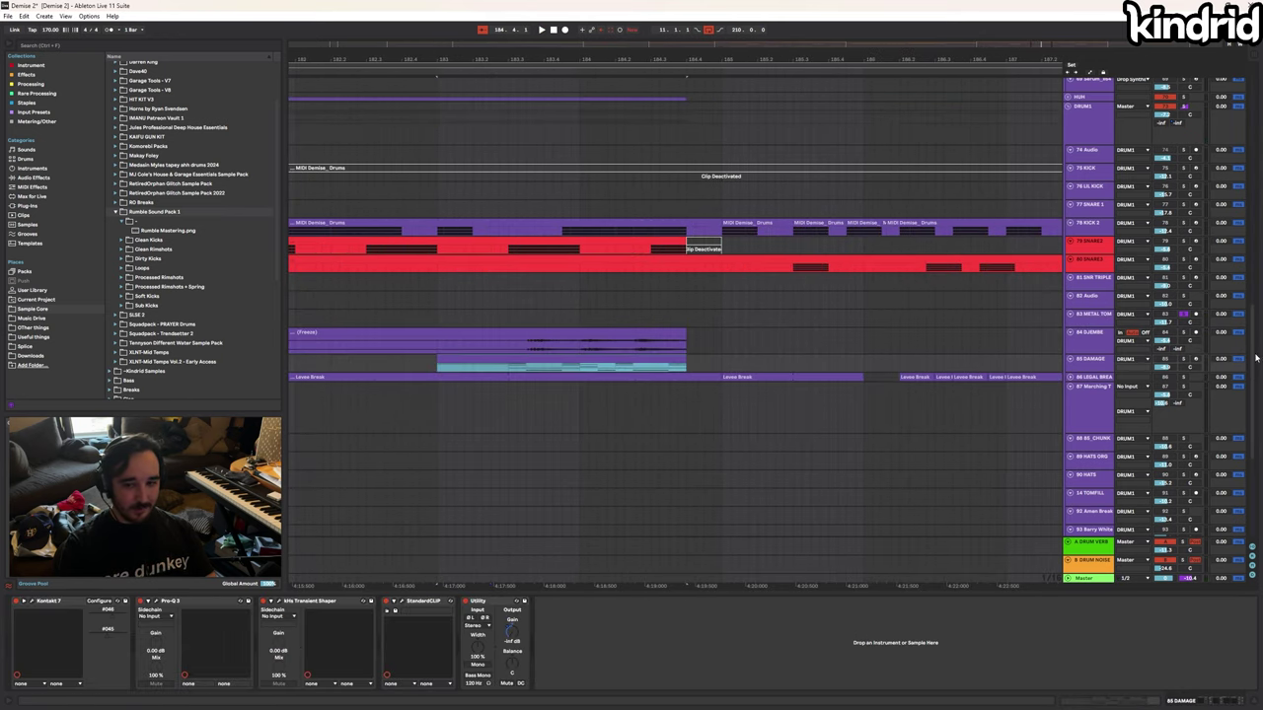
click(1184, 315)
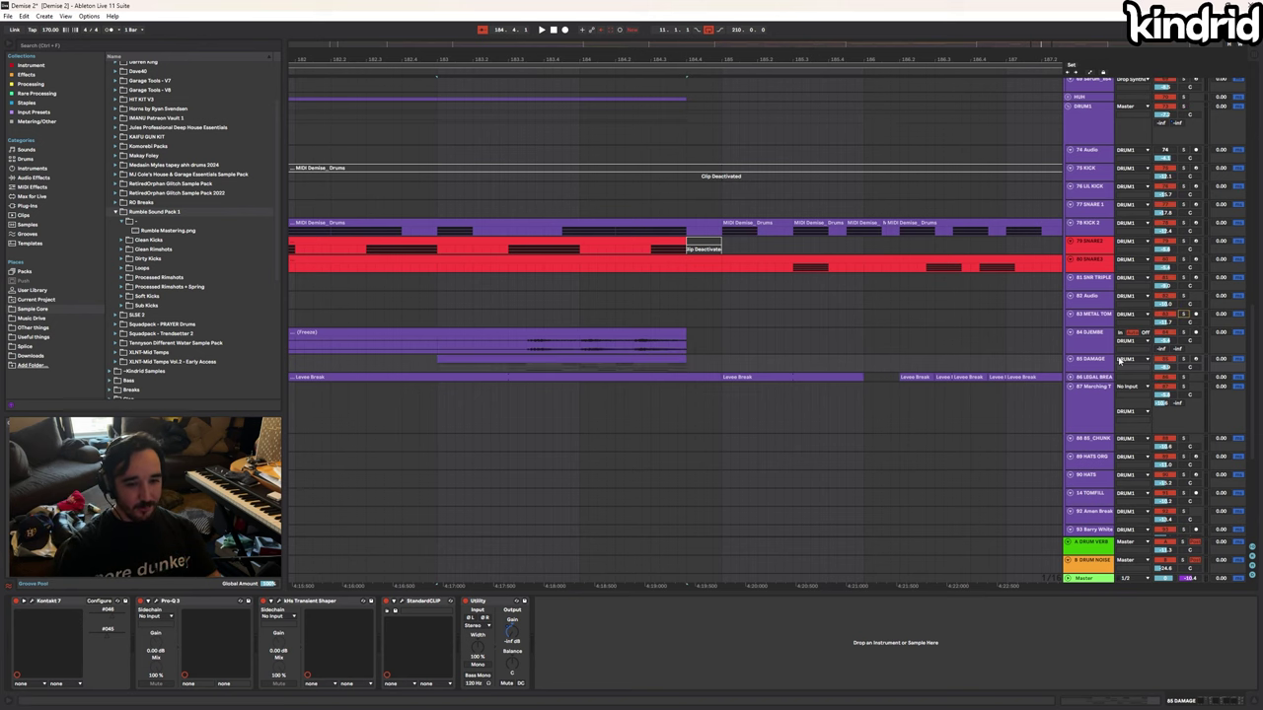
scroll(691, 281, right, 3)
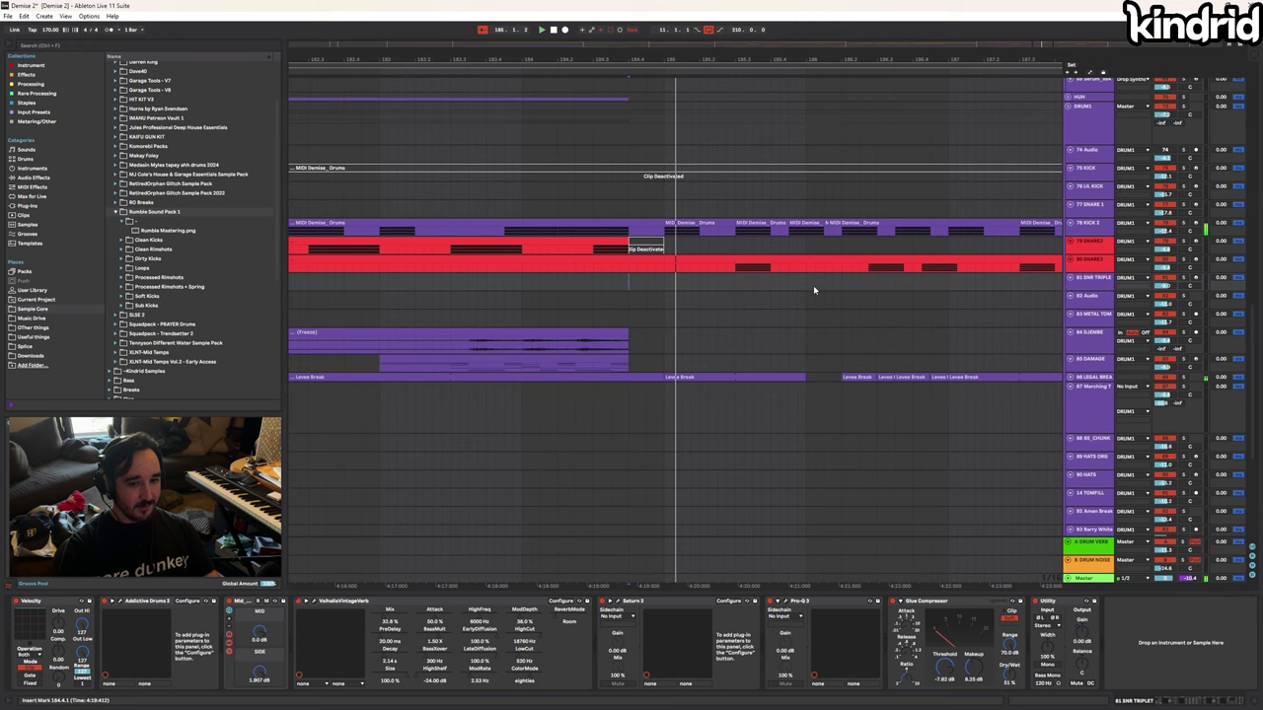
Play the 85 DAMAGE clip from bar 183, soloed and within the DRUMS1 group
click(1103, 361)
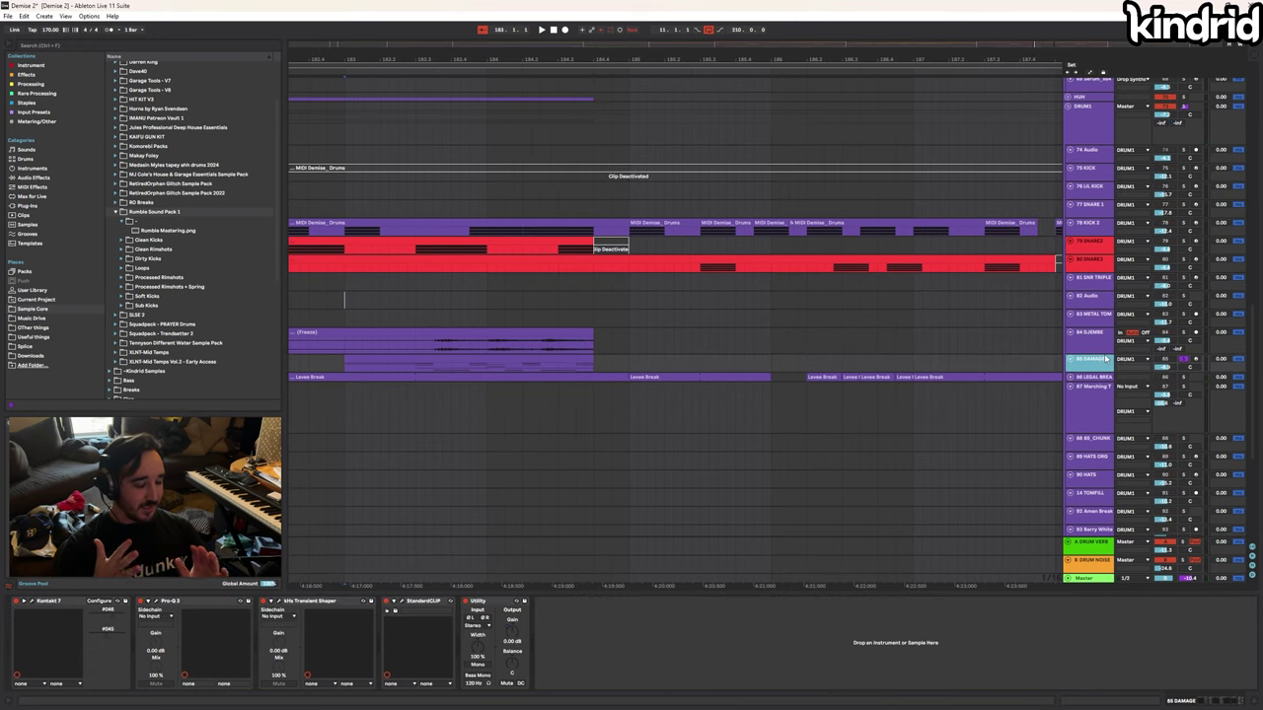
key(space)
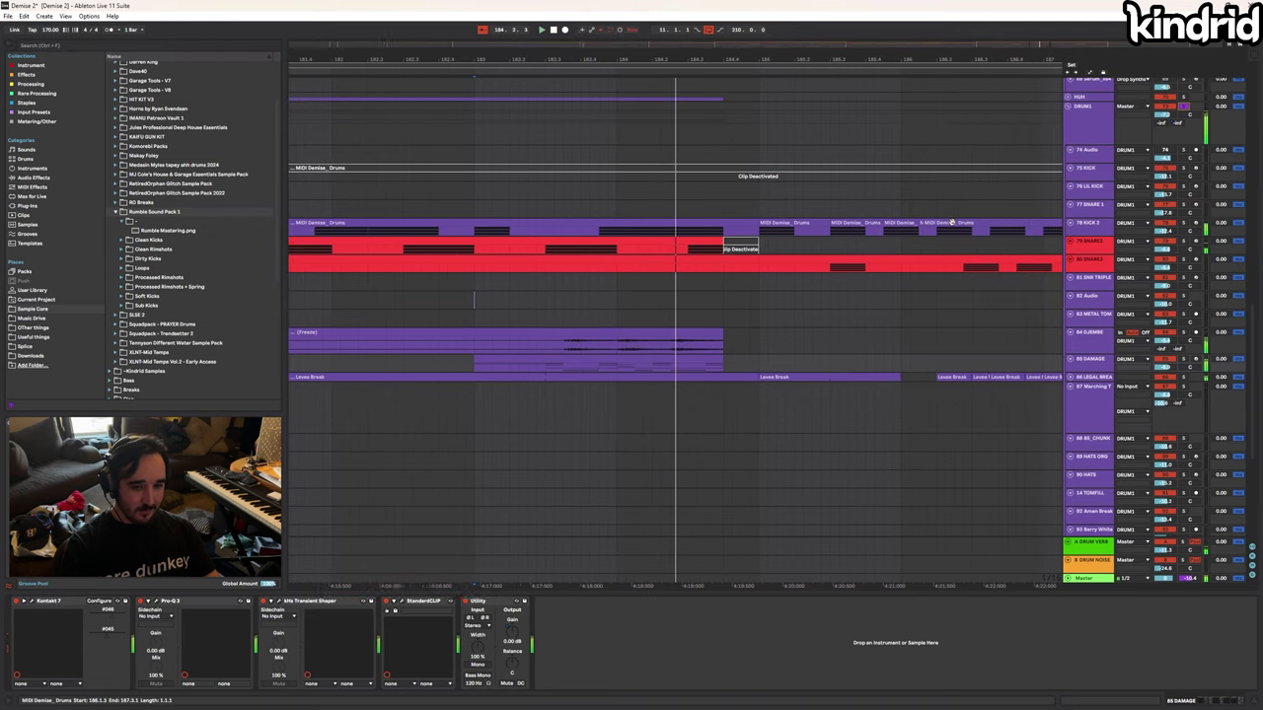
key(space)
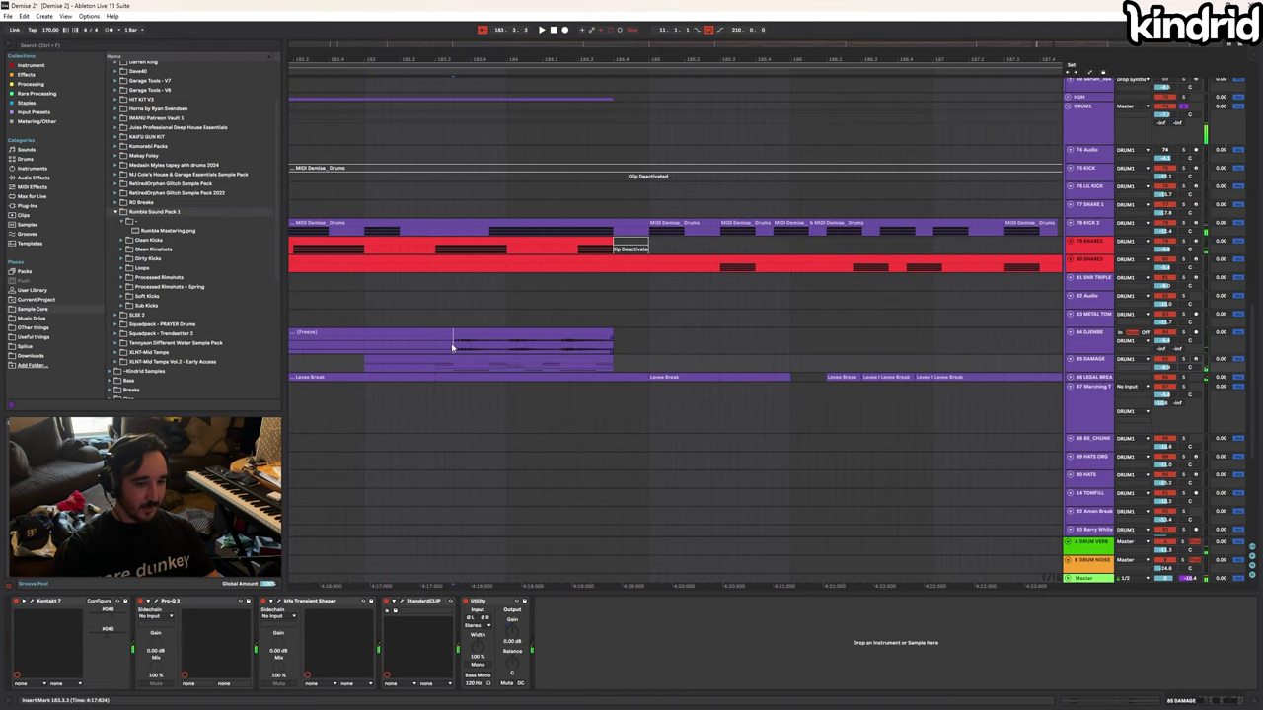
Examine the overlapping 84 DJEMBE and 85 DAMAGE clips in Drop2 and play the soloed drum group from 183.1.1
click(451, 363)
click(465, 345)
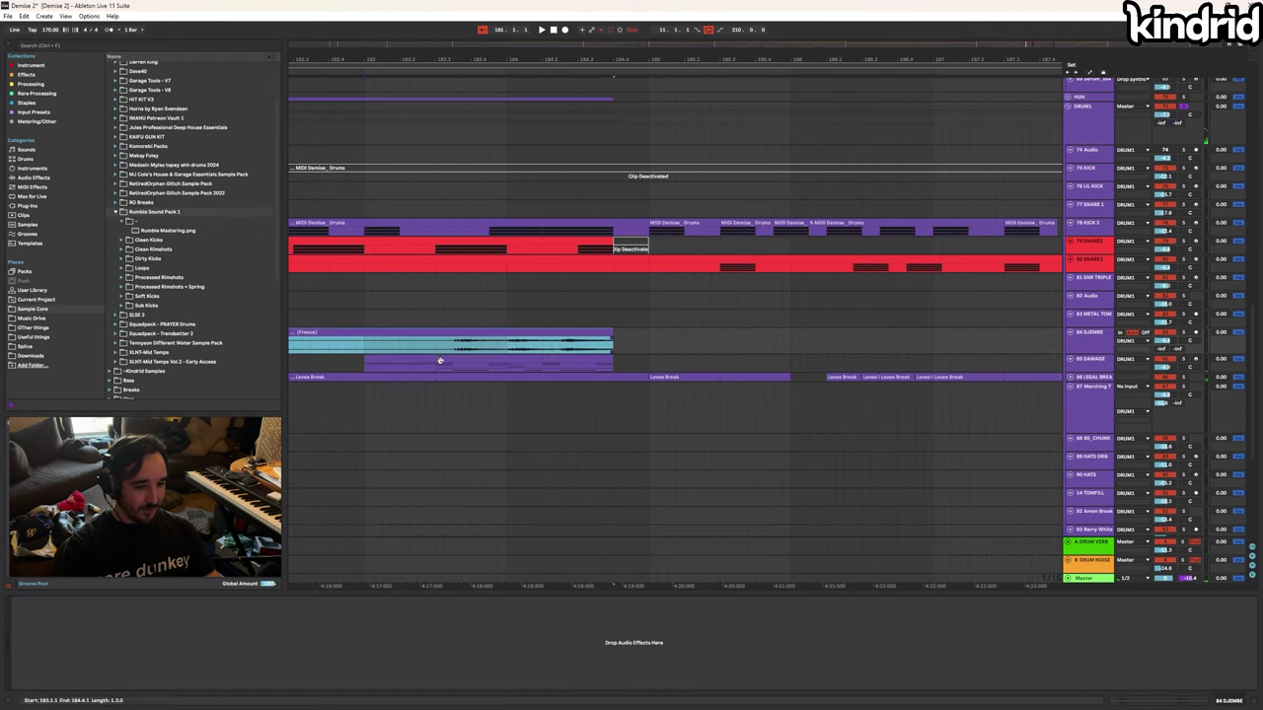
click(435, 367)
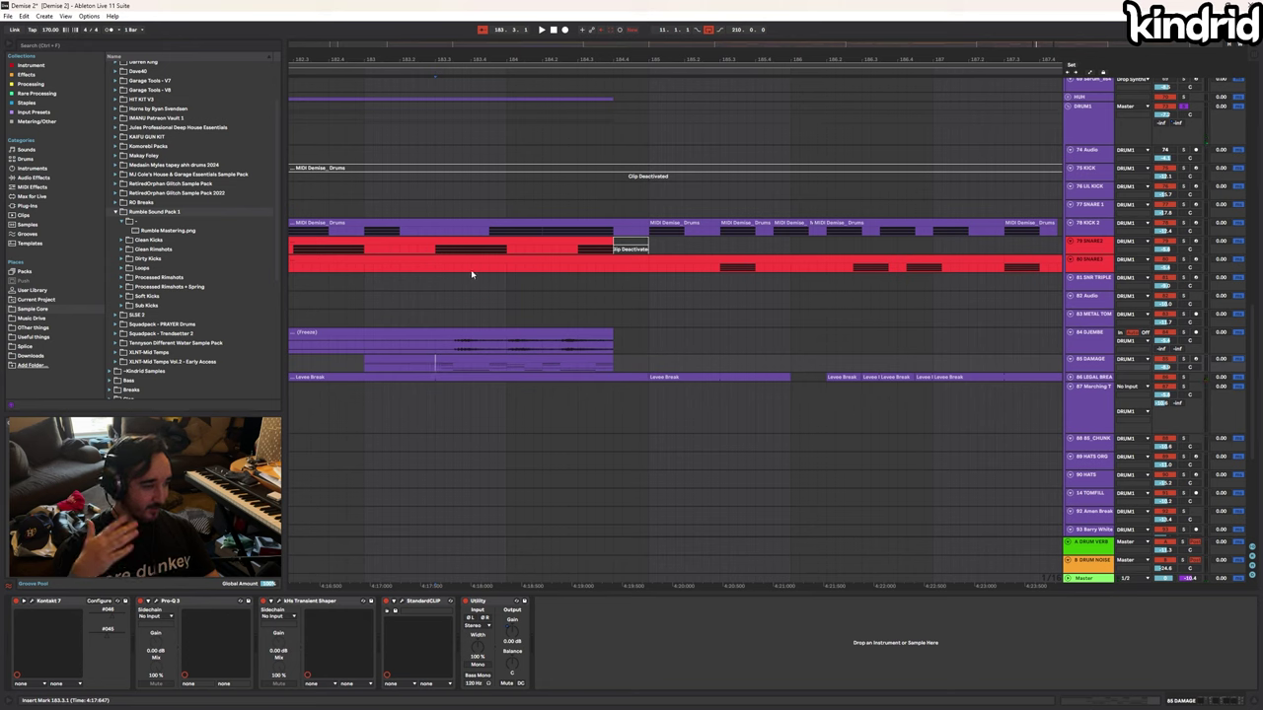
click(367, 282)
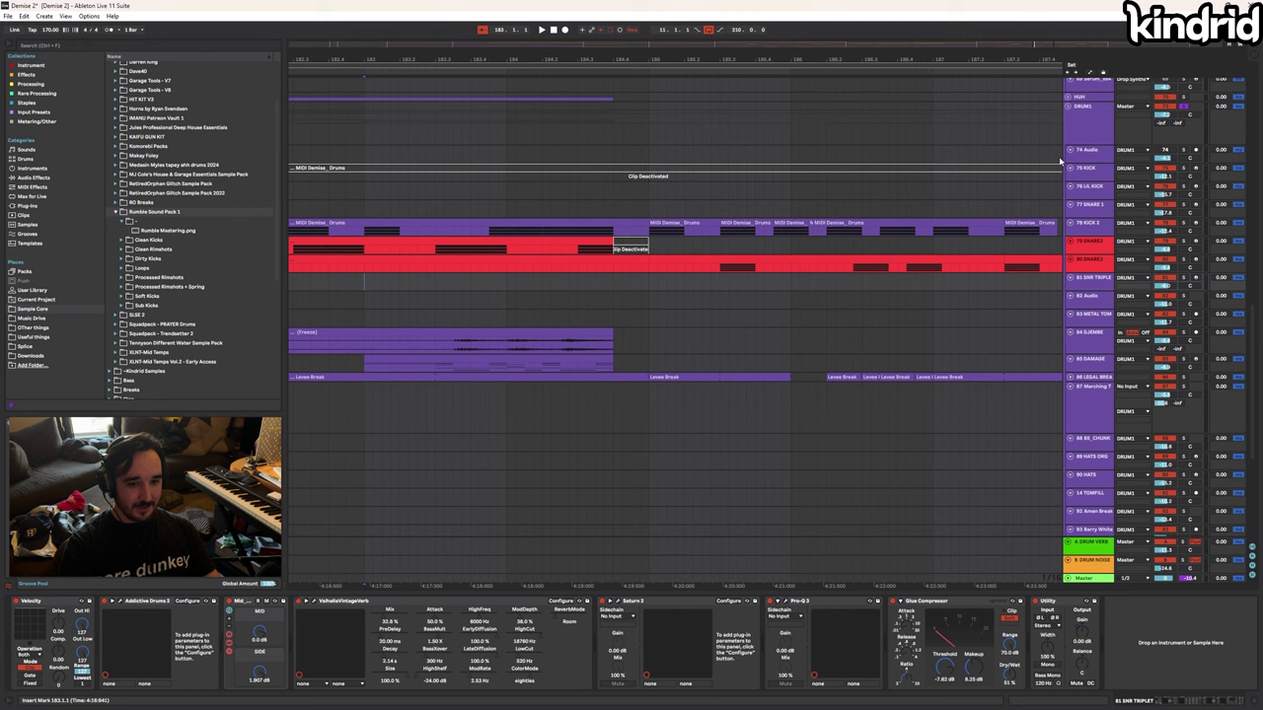
key(space)
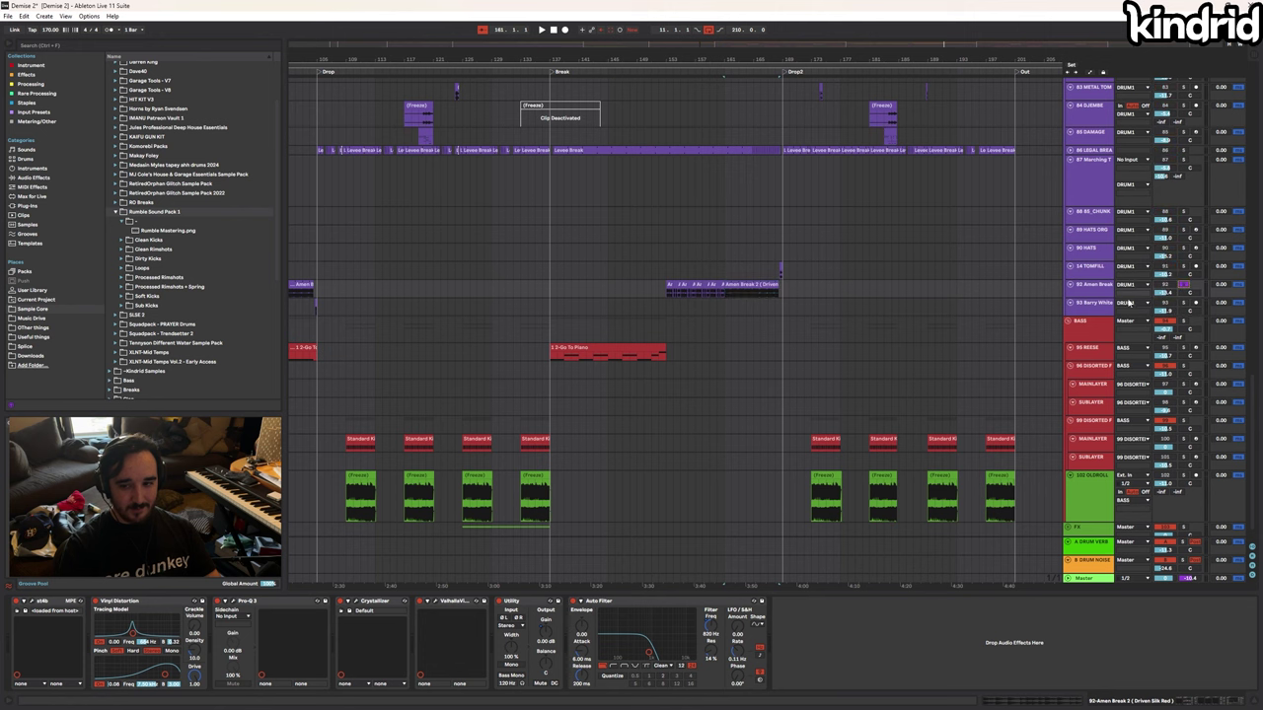
Play the soloed 92 Amen Break clip from bar 181 and inspect the ST4b plugin on its track
key(space)
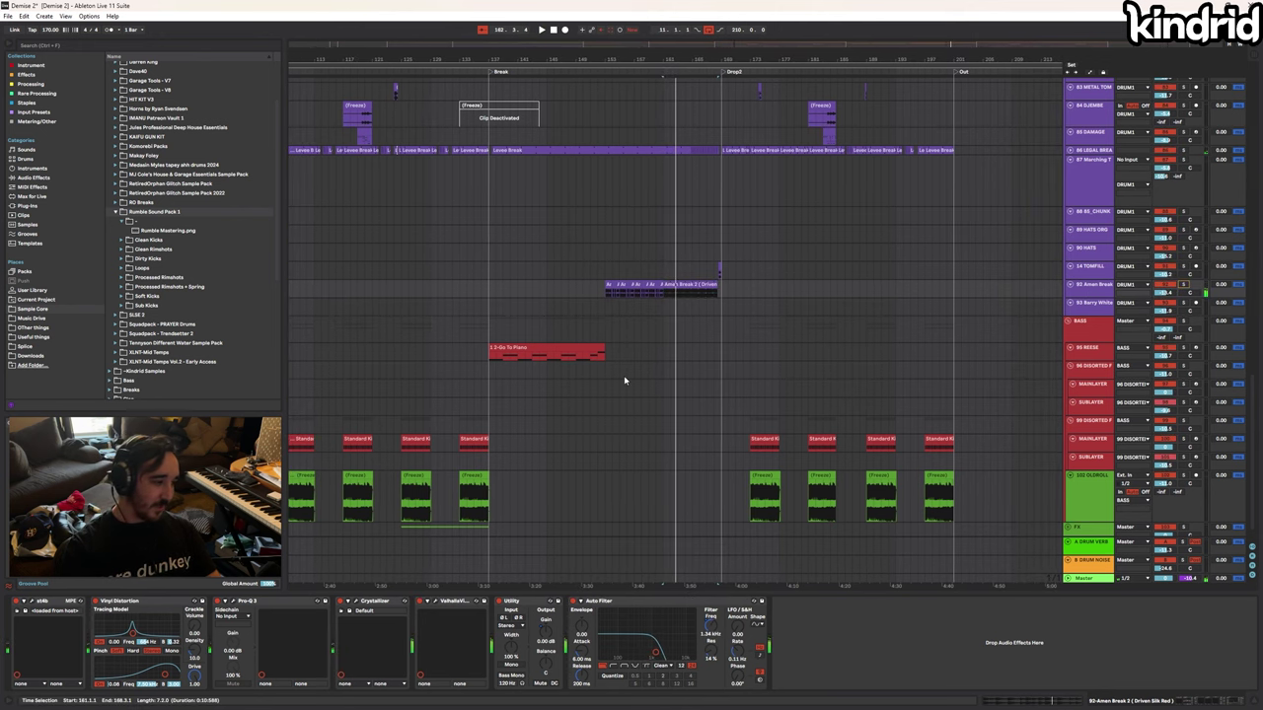
click(41, 602)
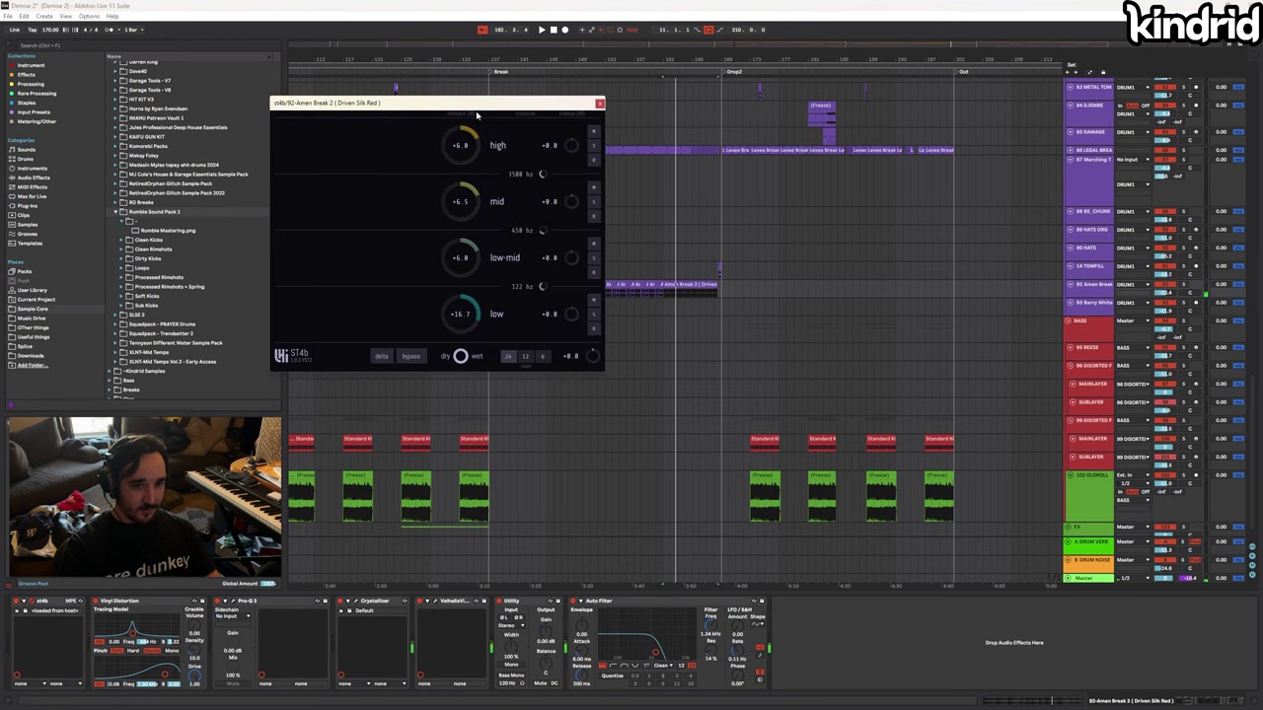
drag(477, 116, 747, 149)
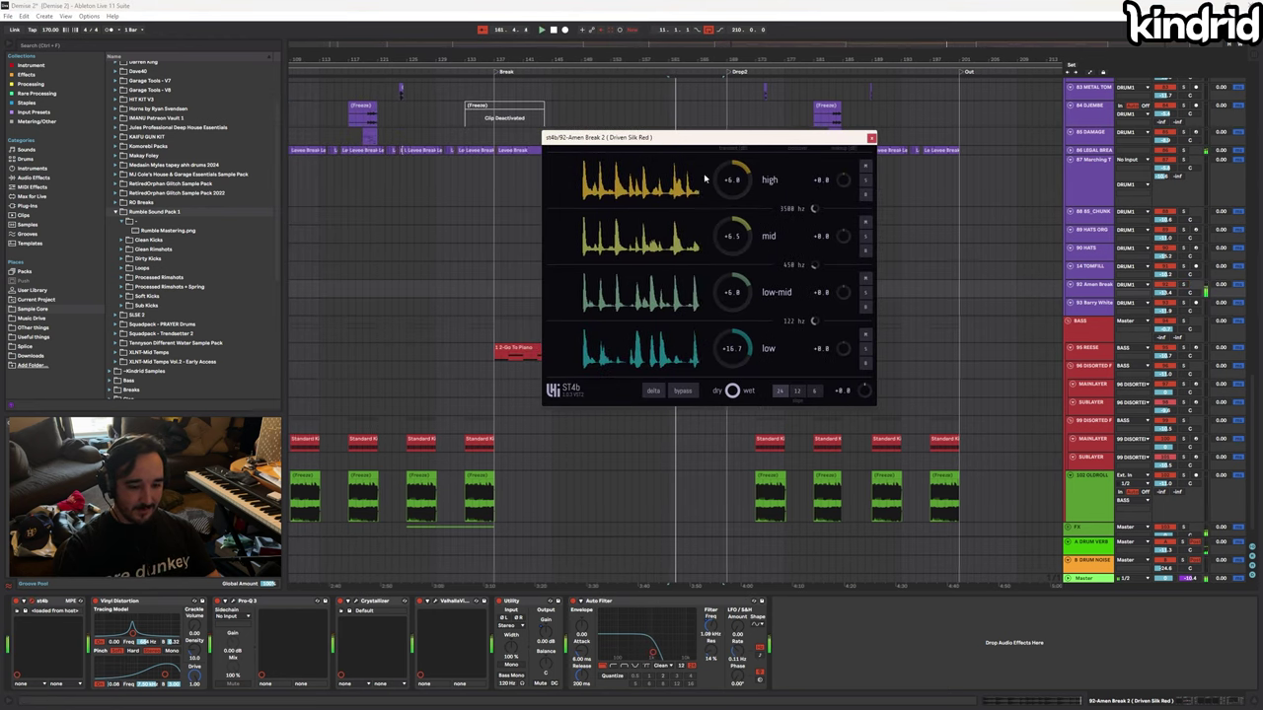
click(871, 139)
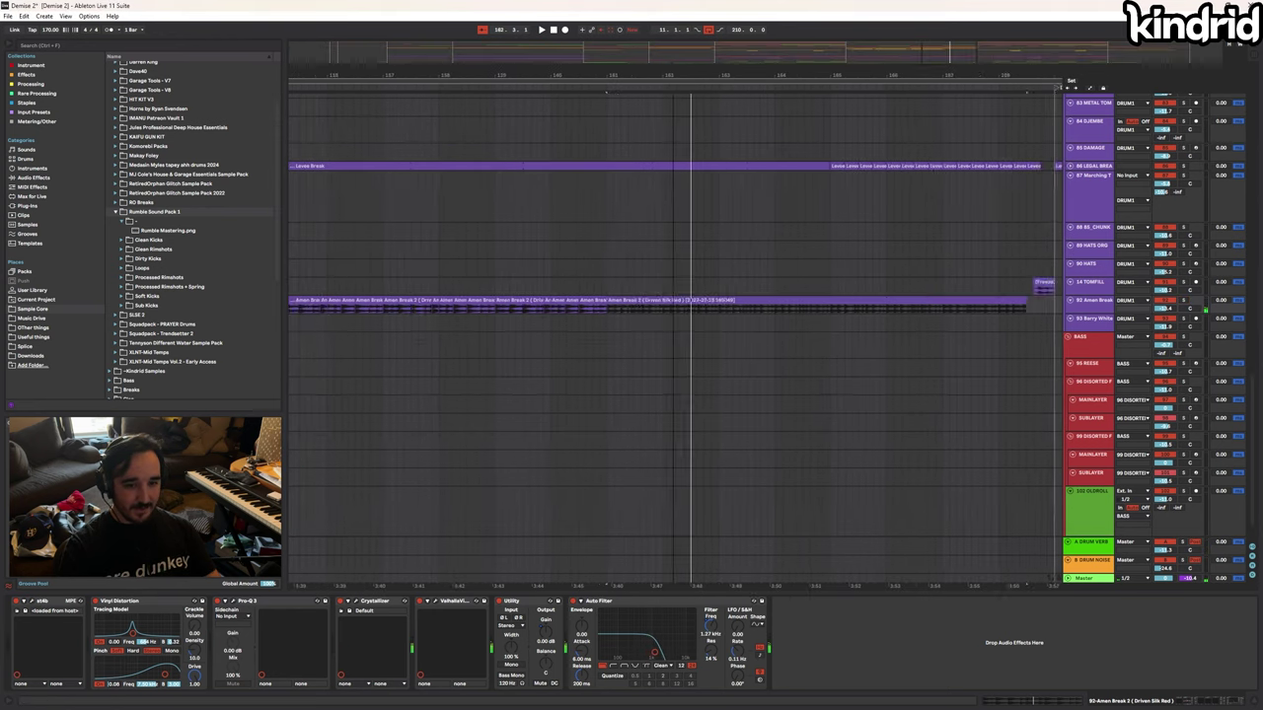
Locate the 93 Barry White fill clip just before the first Drop, solo its track and play the clip
click(1088, 310)
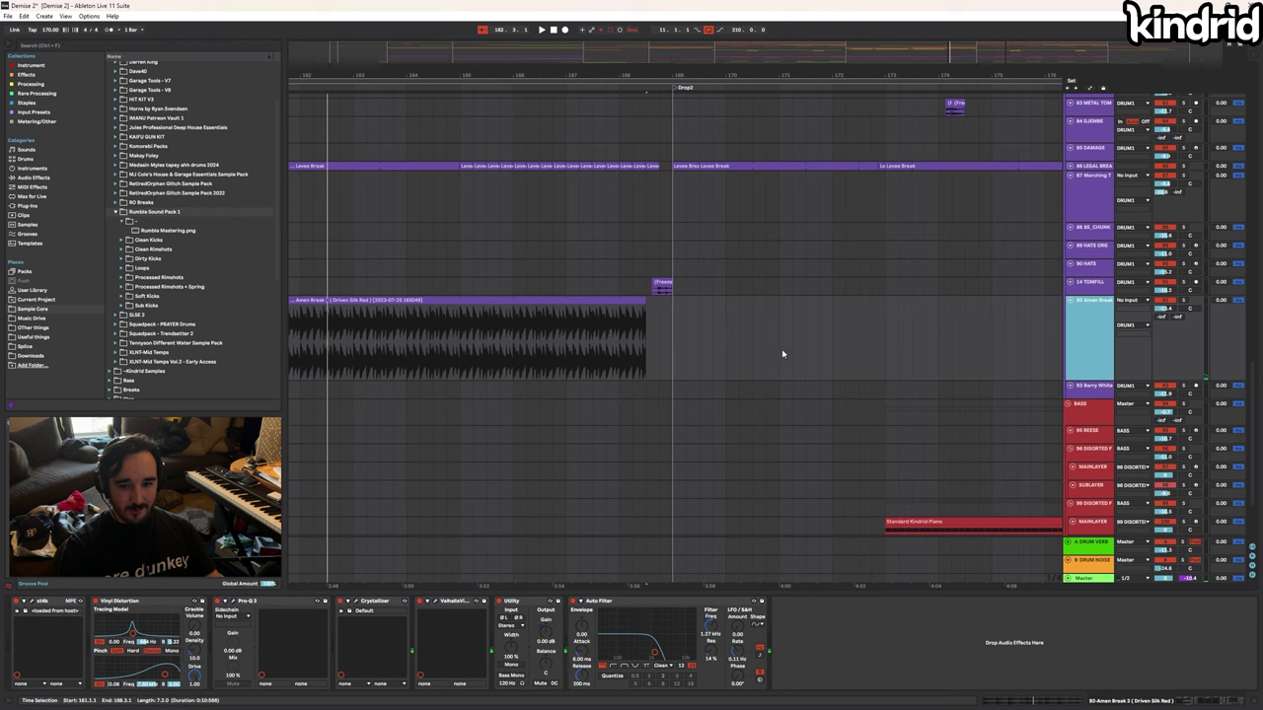
scroll(543, 146, down, 4)
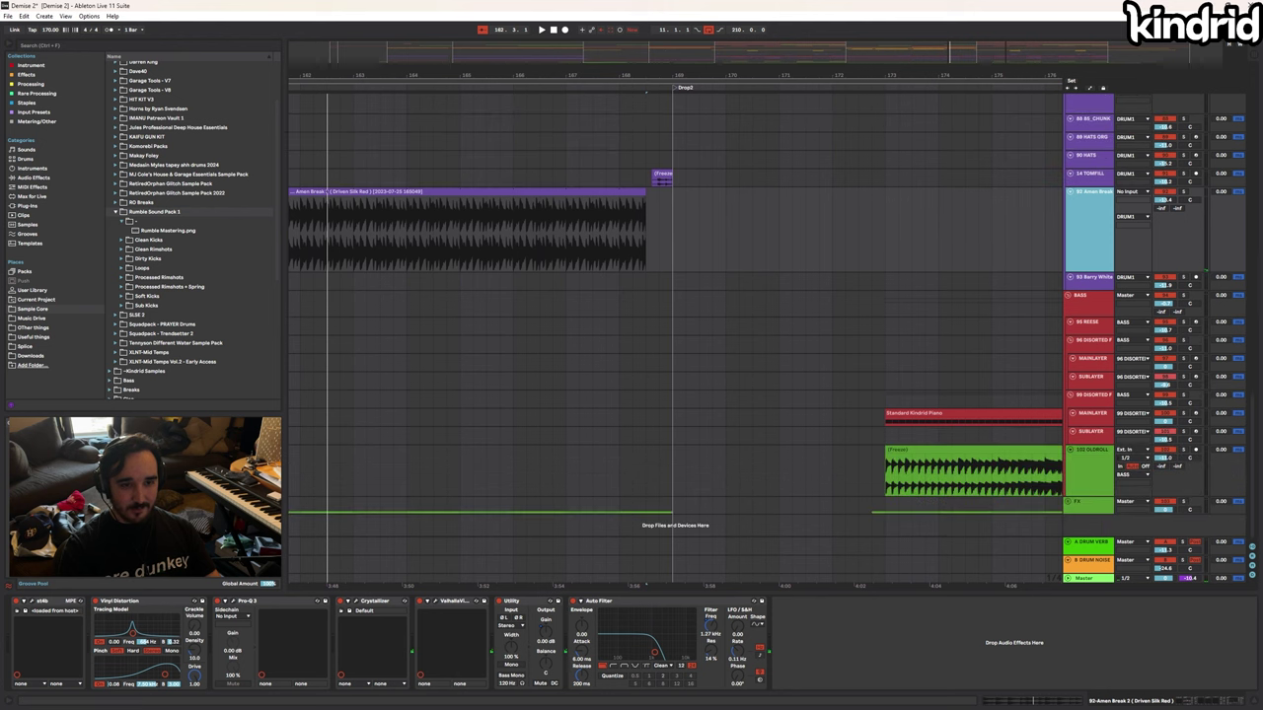
drag(540, 76, 976, 11)
drag(479, 79, 757, 294)
click(789, 278)
key(s)
key(space)
key(space)
drag(531, 71, 531, 12)
key(space)
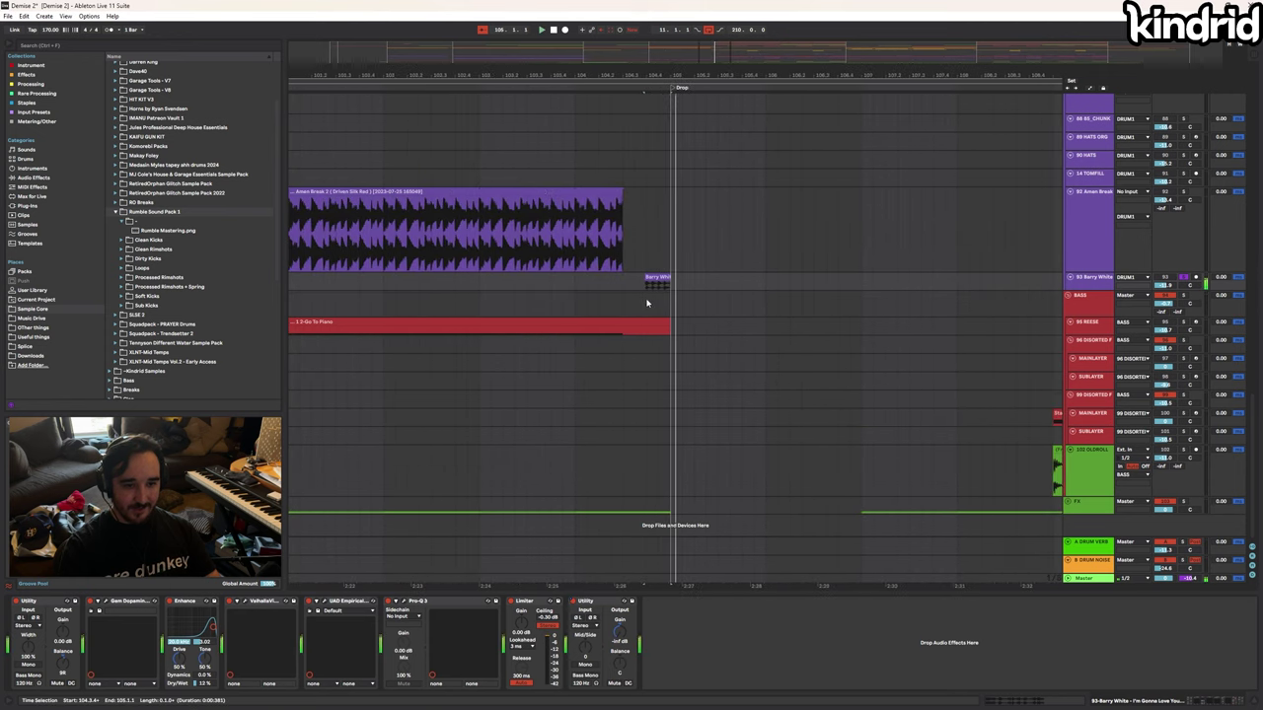
Show the device chain of the 93 Barry White track and inspect its Gem Dopamine plugin
key(space)
double_click(649, 278)
key(shift+Tab)
click(107, 601)
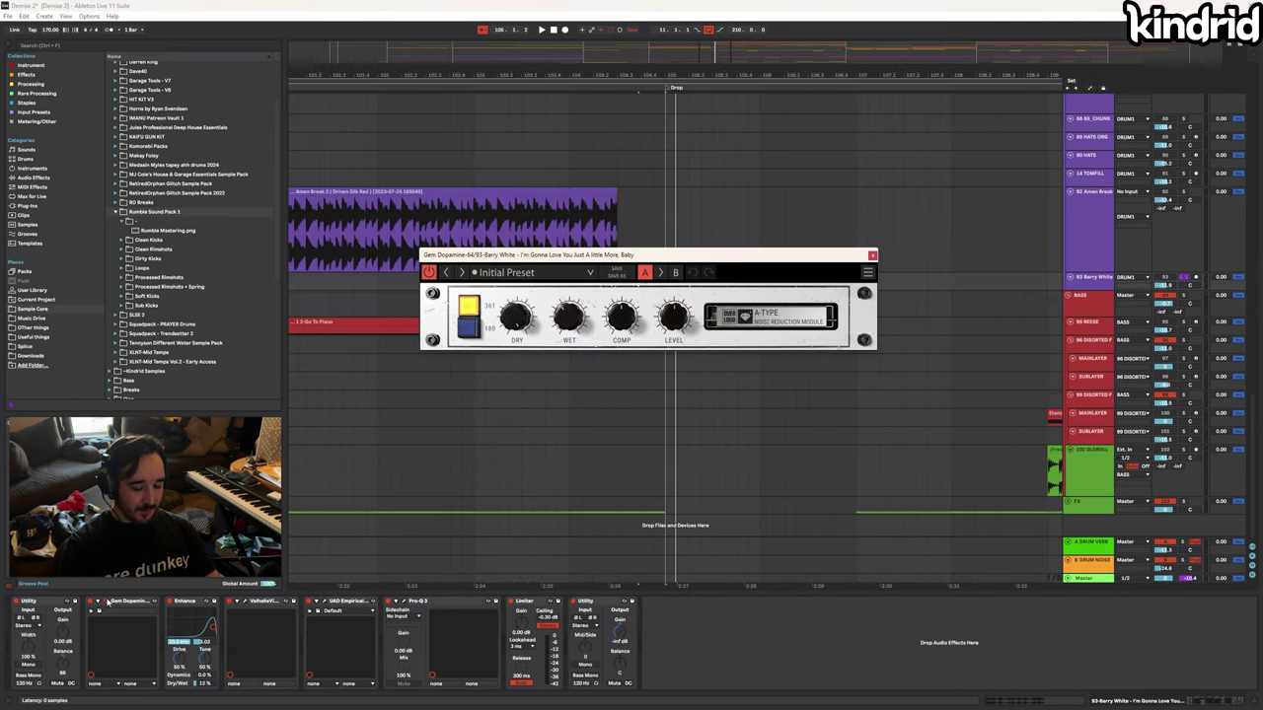
drag(757, 277, 688, 270)
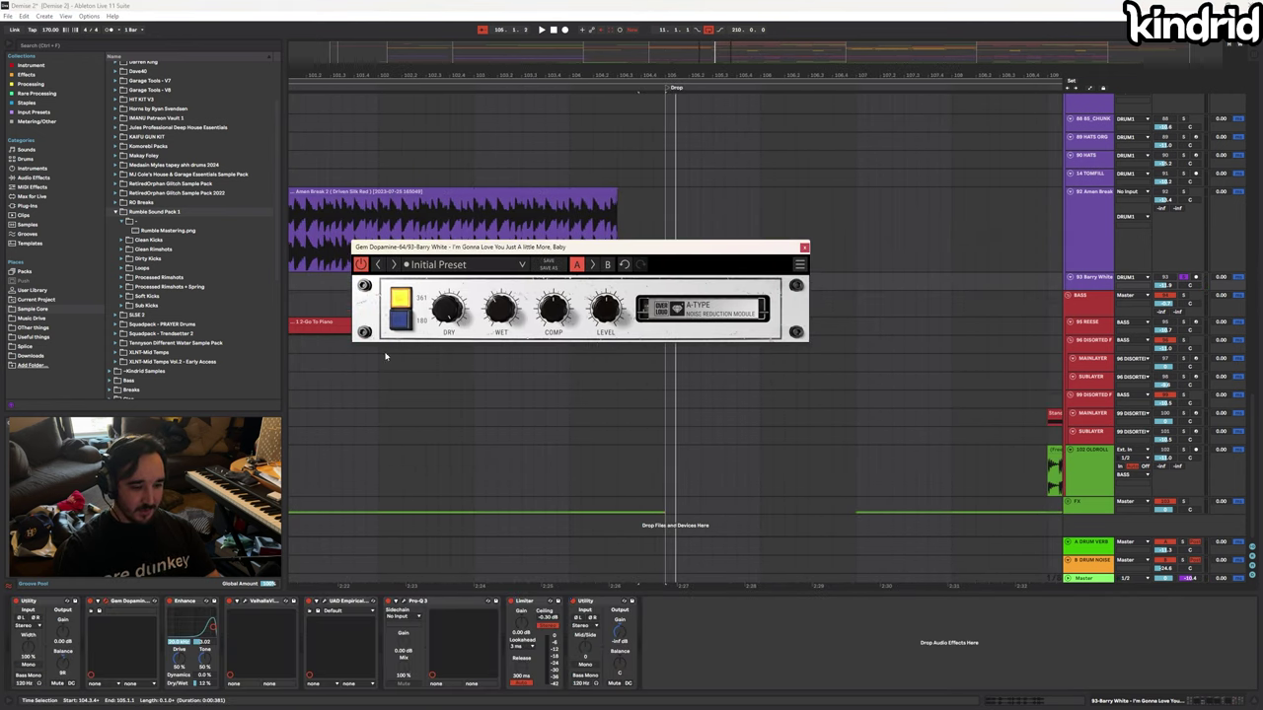
Inspect the Enhance, ValhallaVintageVerb and UAD Distressor devices on the 93 Barry White track and close the plugin windows
click(186, 603)
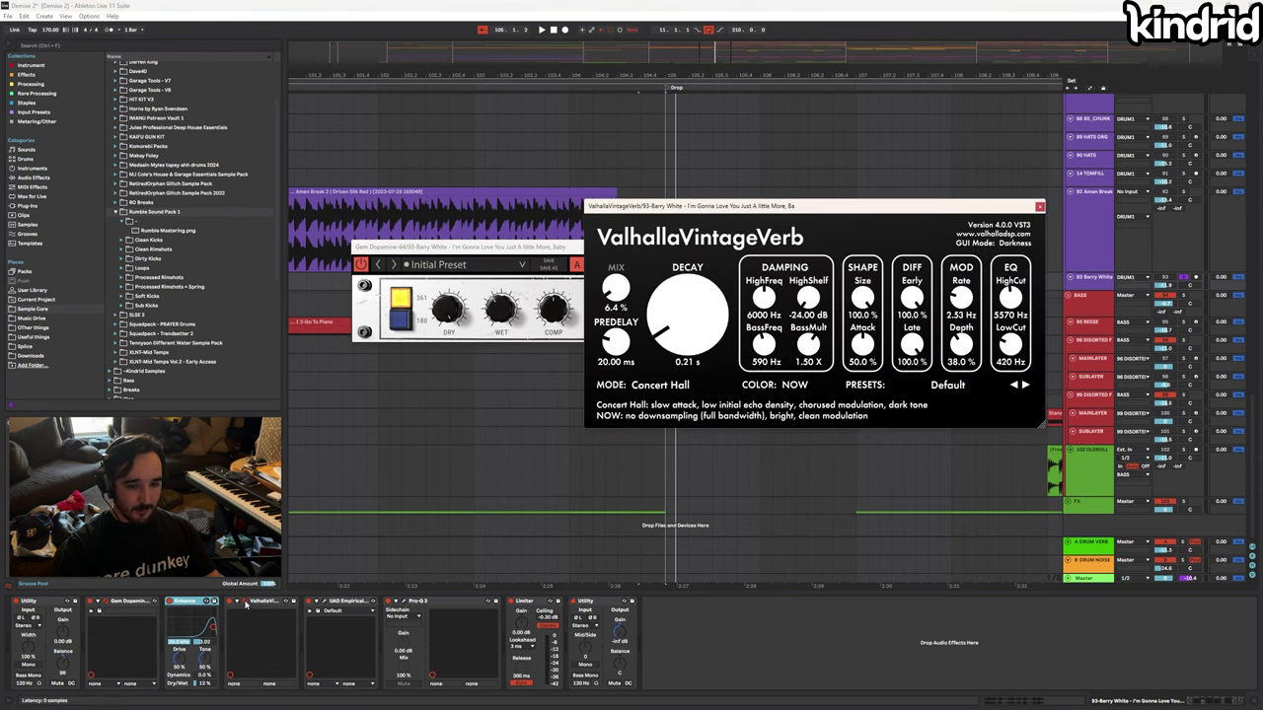
click(244, 601)
click(325, 606)
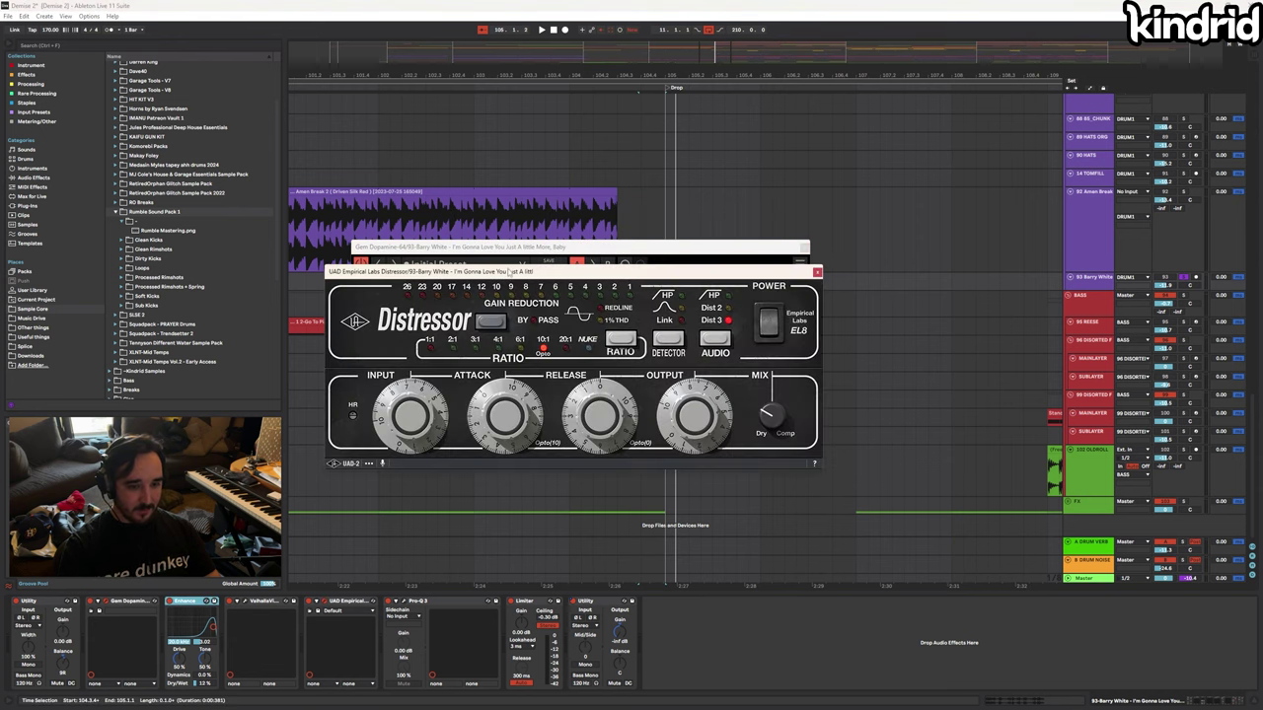
drag(509, 271, 371, 267)
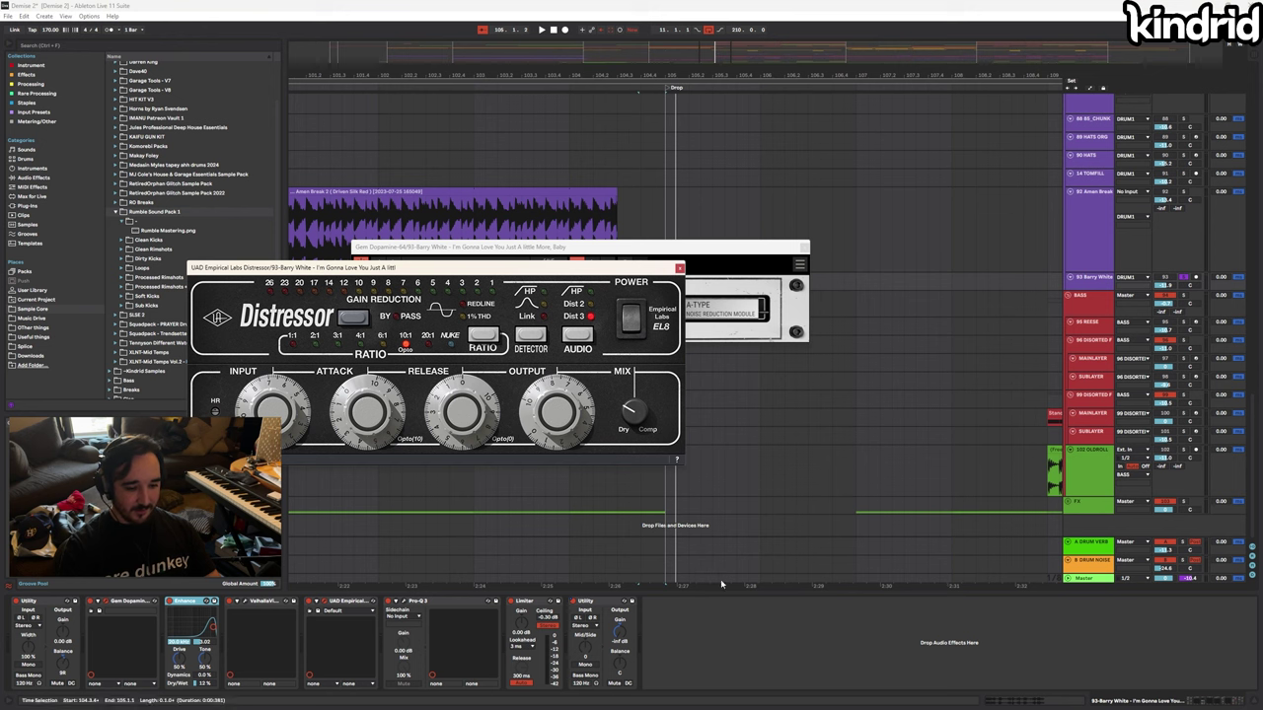
click(679, 267)
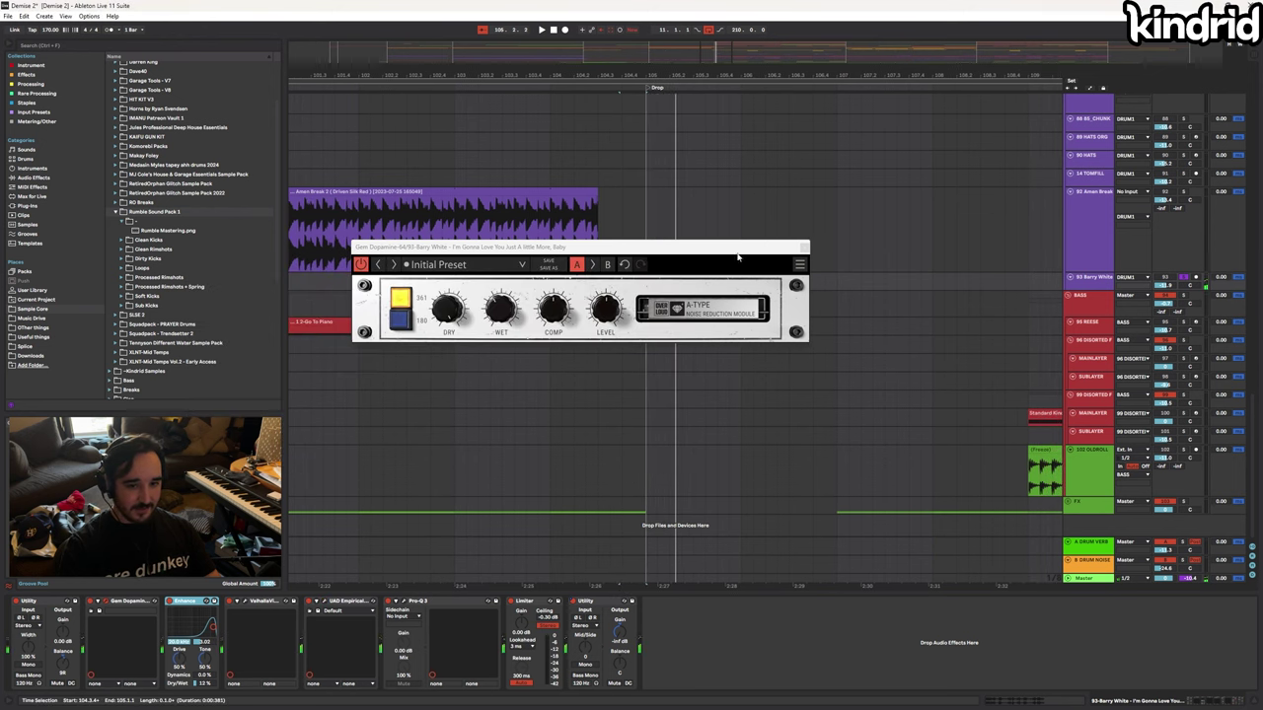
click(802, 246)
Solo the A-DRUM VERB return track and play the verse from 47.1.1
drag(365, 72, 651, 12)
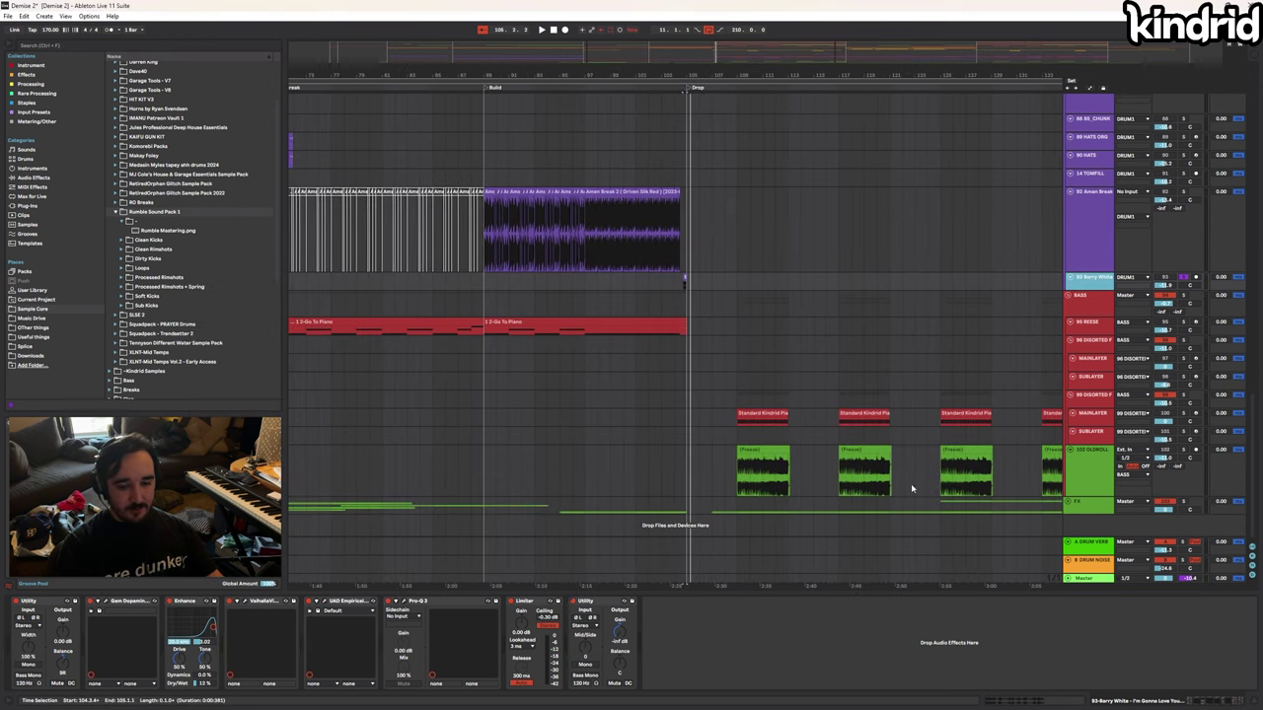
click(759, 449)
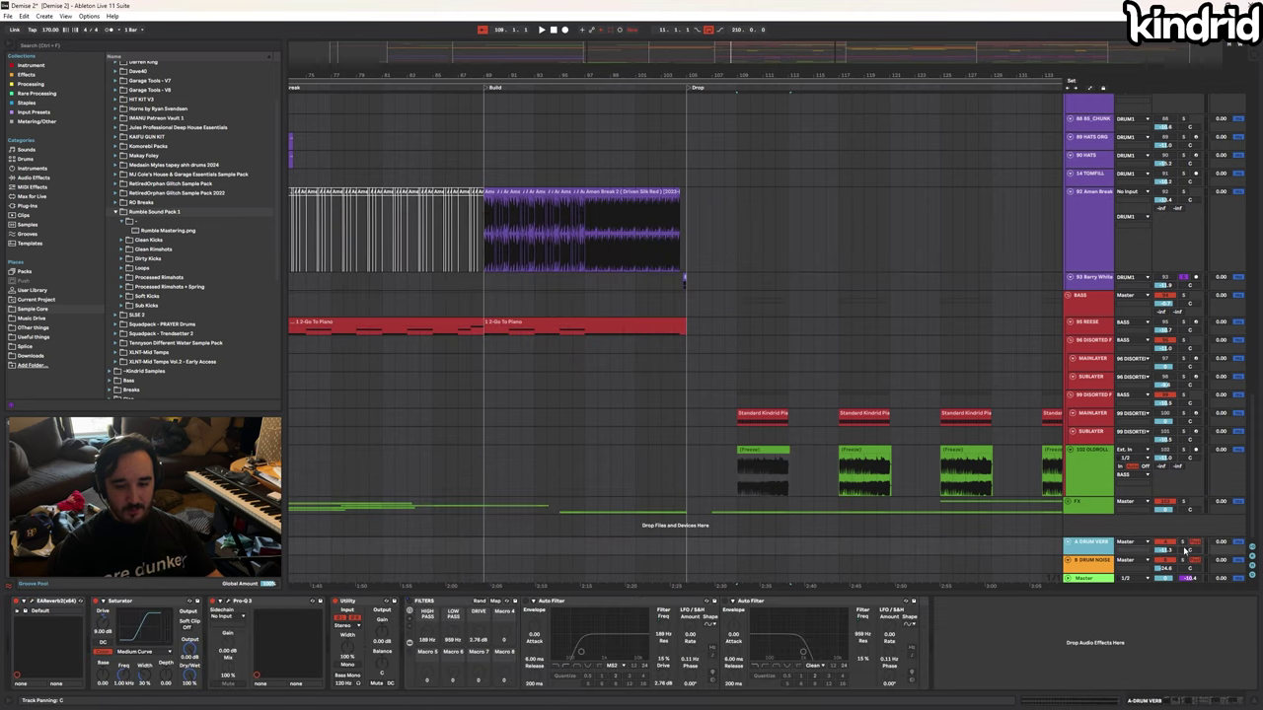
click(1183, 544)
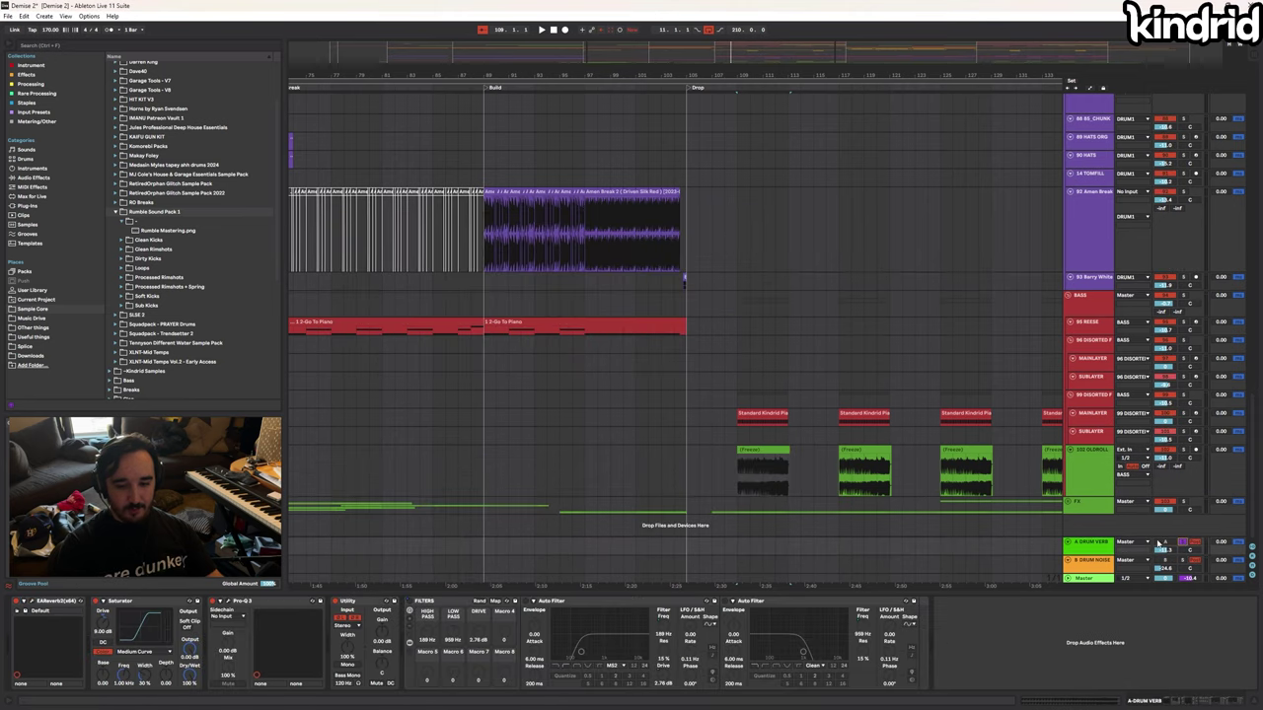
drag(414, 76, 866, 76)
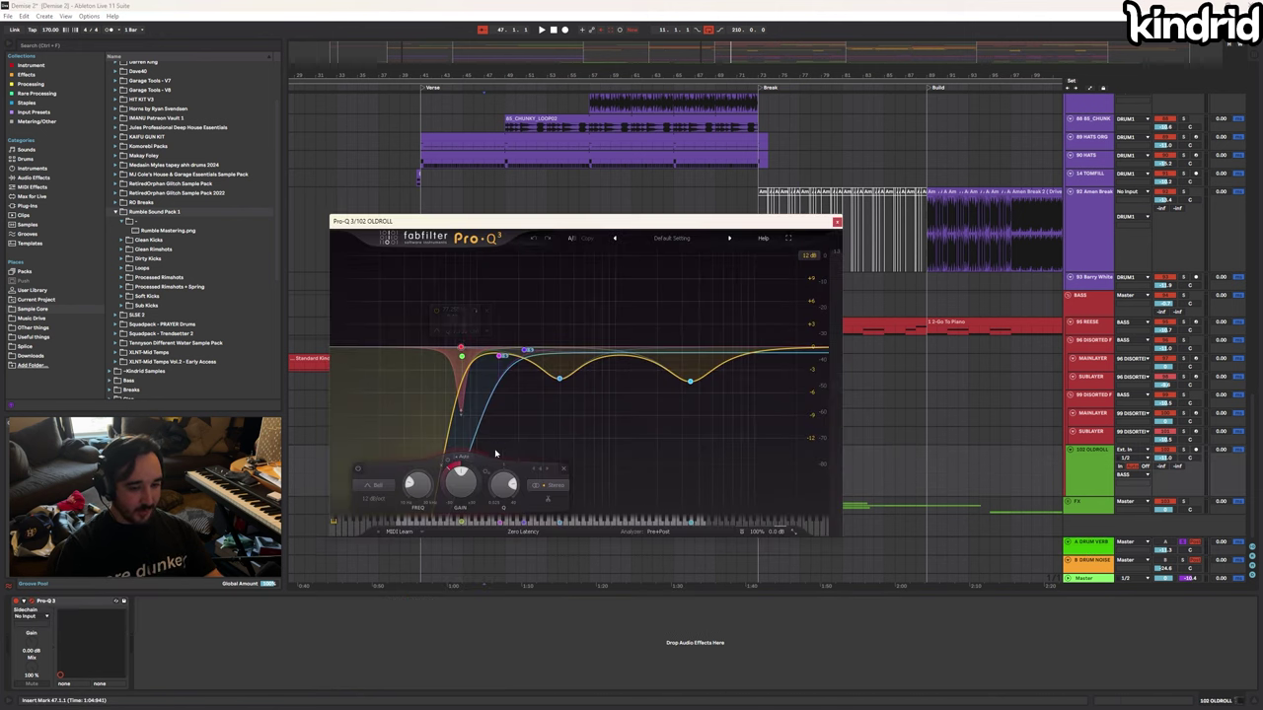
key(space)
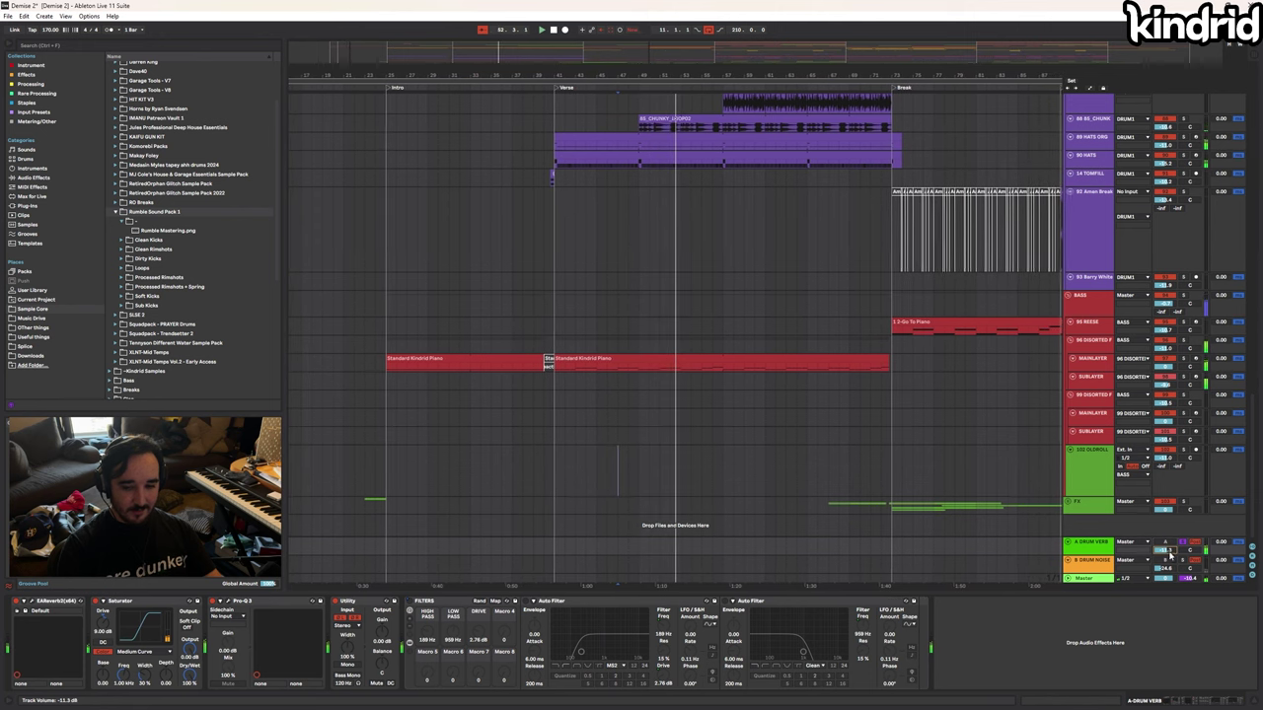
key(space)
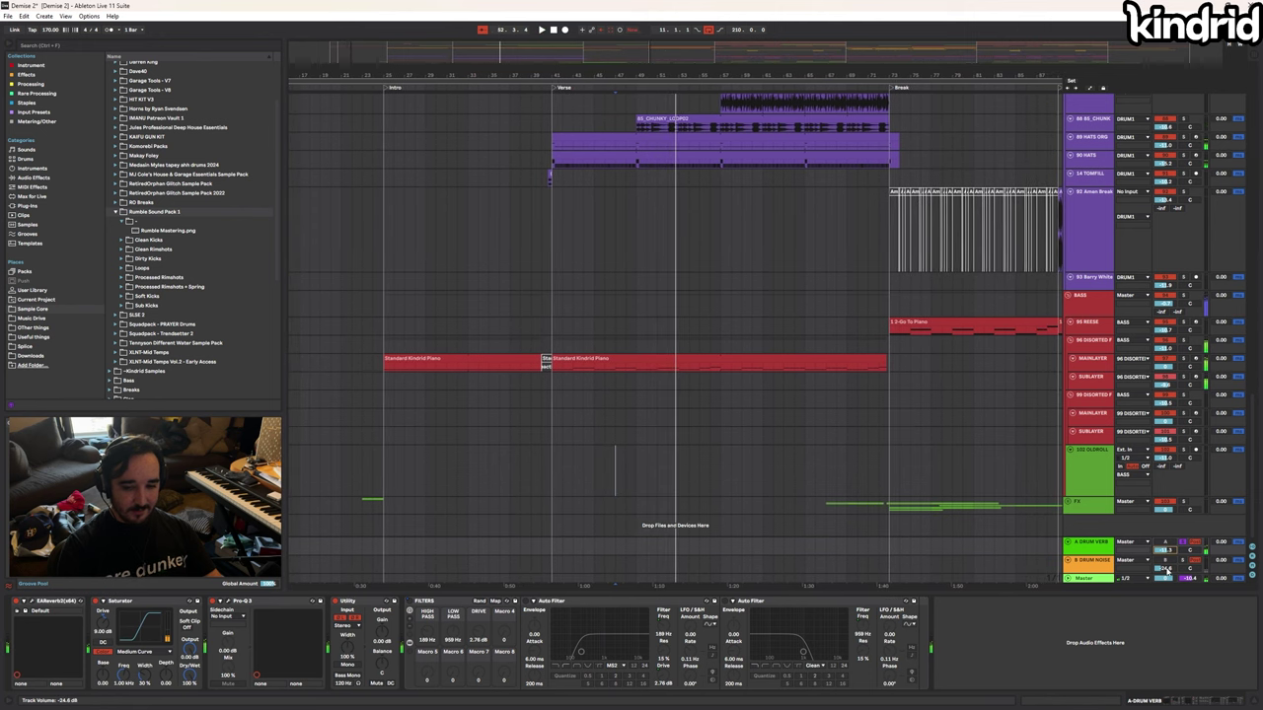
Set the playback start to 45.1.1, solo the B-DRUM NOISE return and inspect its Ghz Lossy 3 plugin
click(1102, 568)
click(593, 226)
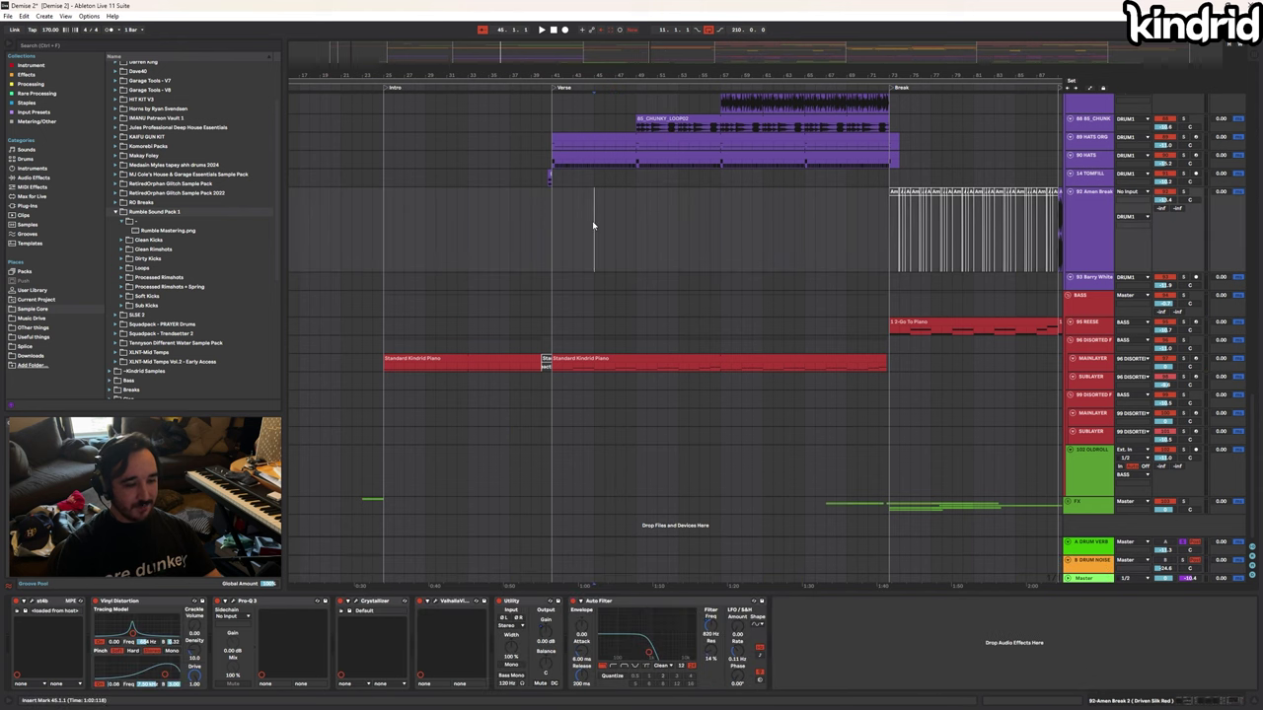
click(1085, 563)
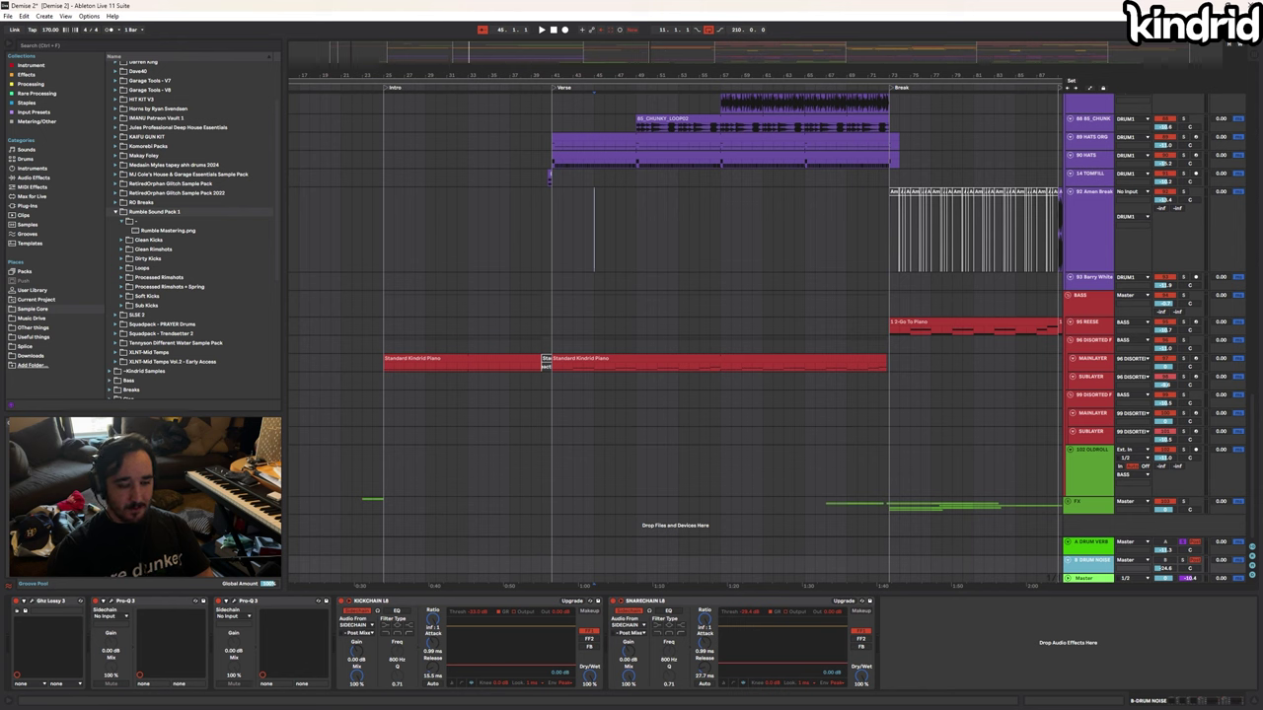
click(25, 611)
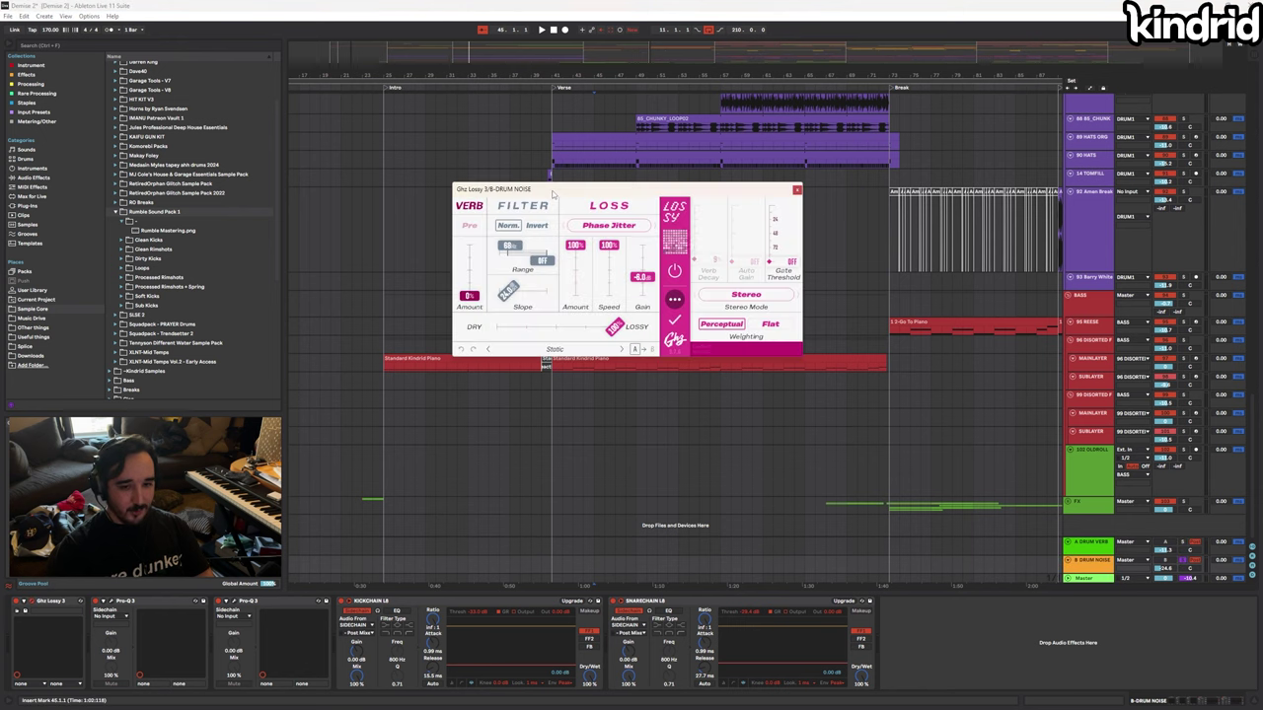
drag(624, 195, 595, 225)
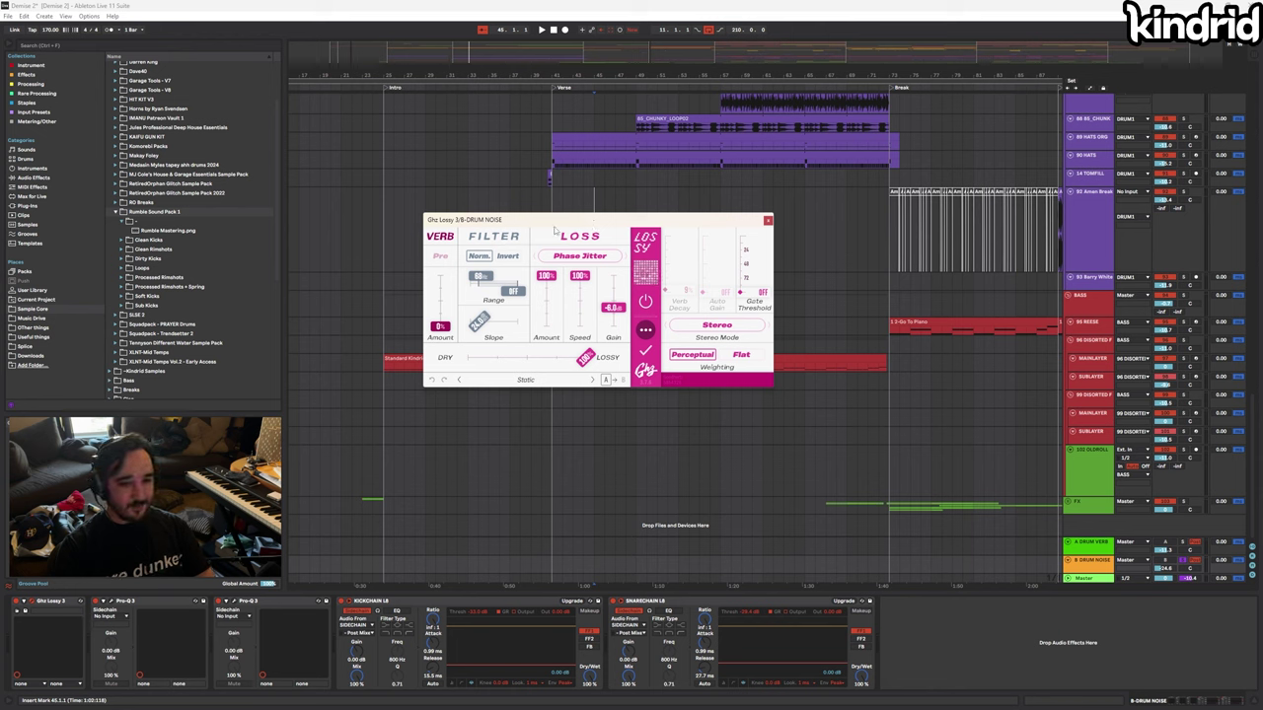
drag(554, 223, 613, 265)
Raise the B-DRUM NOISE return's volume and play the soloed return from 45.1.1 in the verse
drag(1165, 570, 1165, 554)
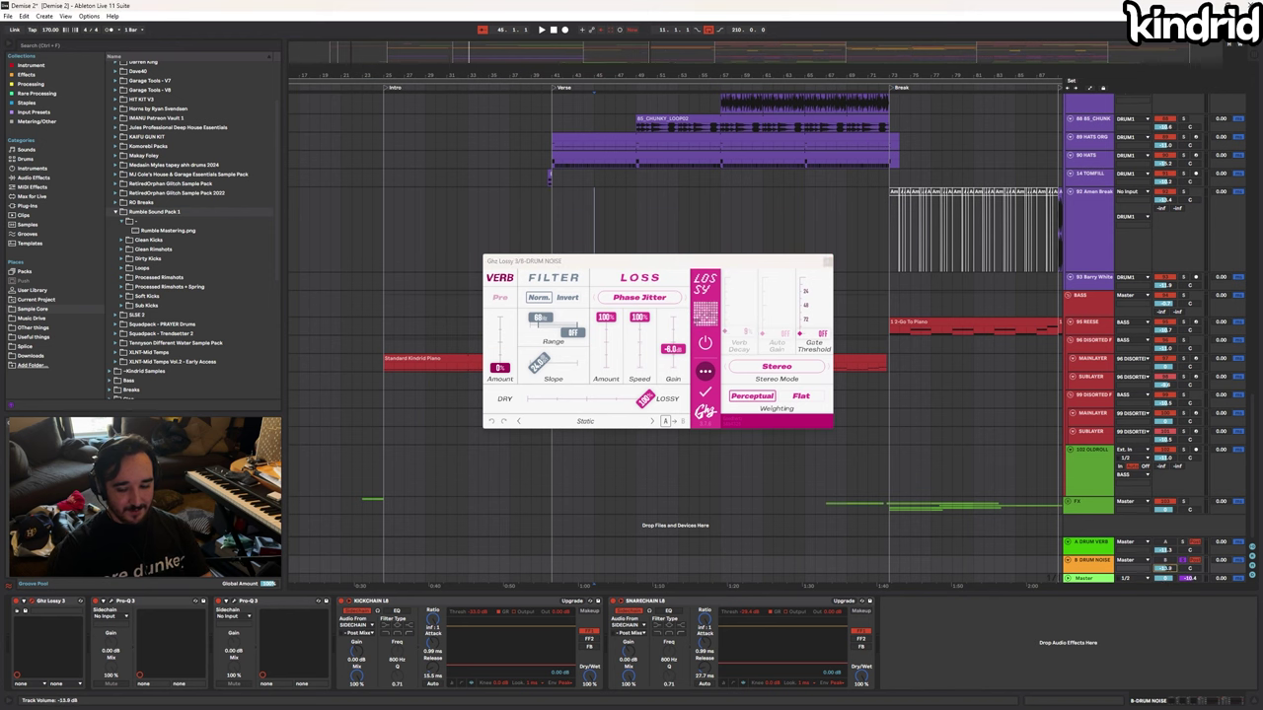
key(space)
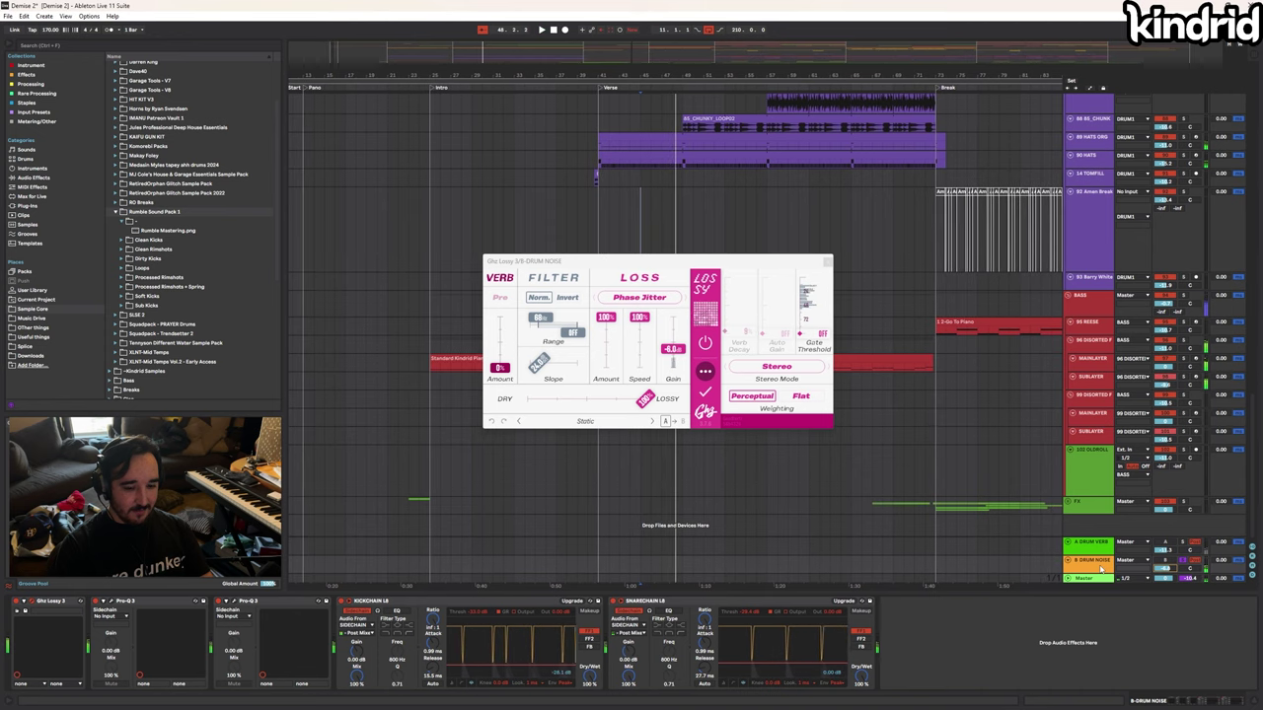
scroll(1105, 207, up, 10)
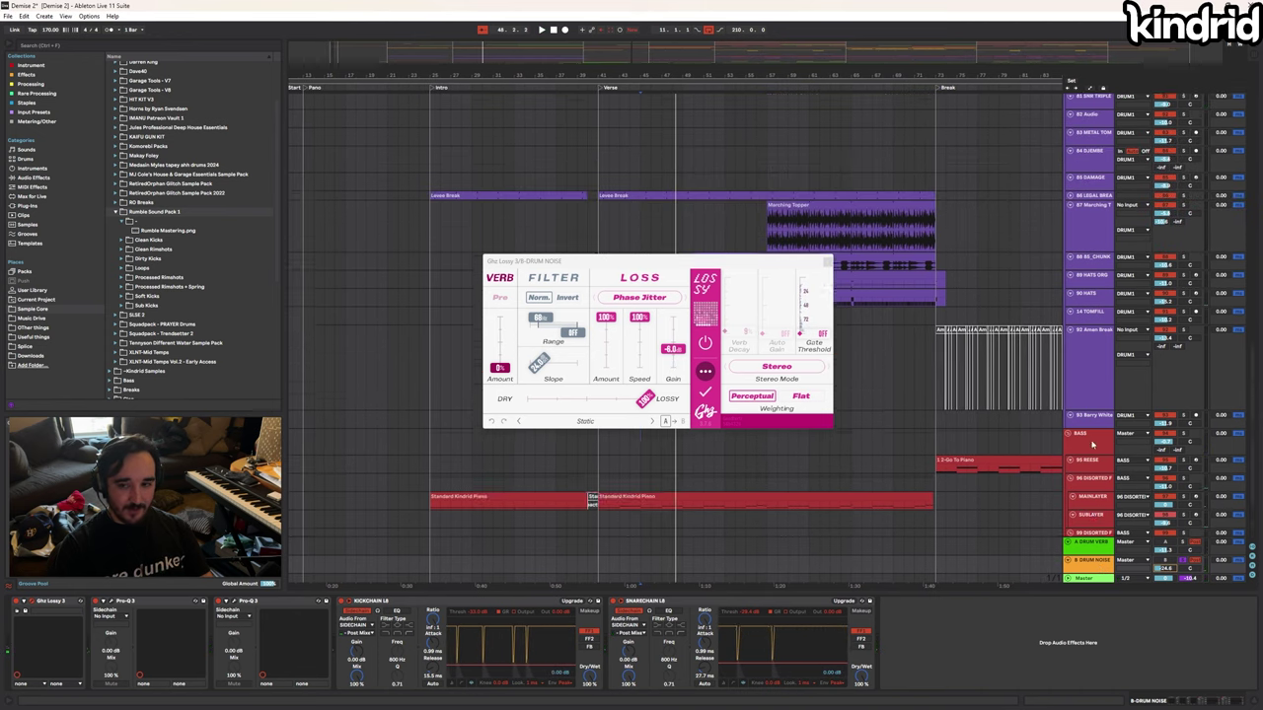
Examine the KICKCHAIN LB and SNARECHAIN LB sidechain compressors on the B-DRUM NOISE return
scroll(1093, 474, down, 6)
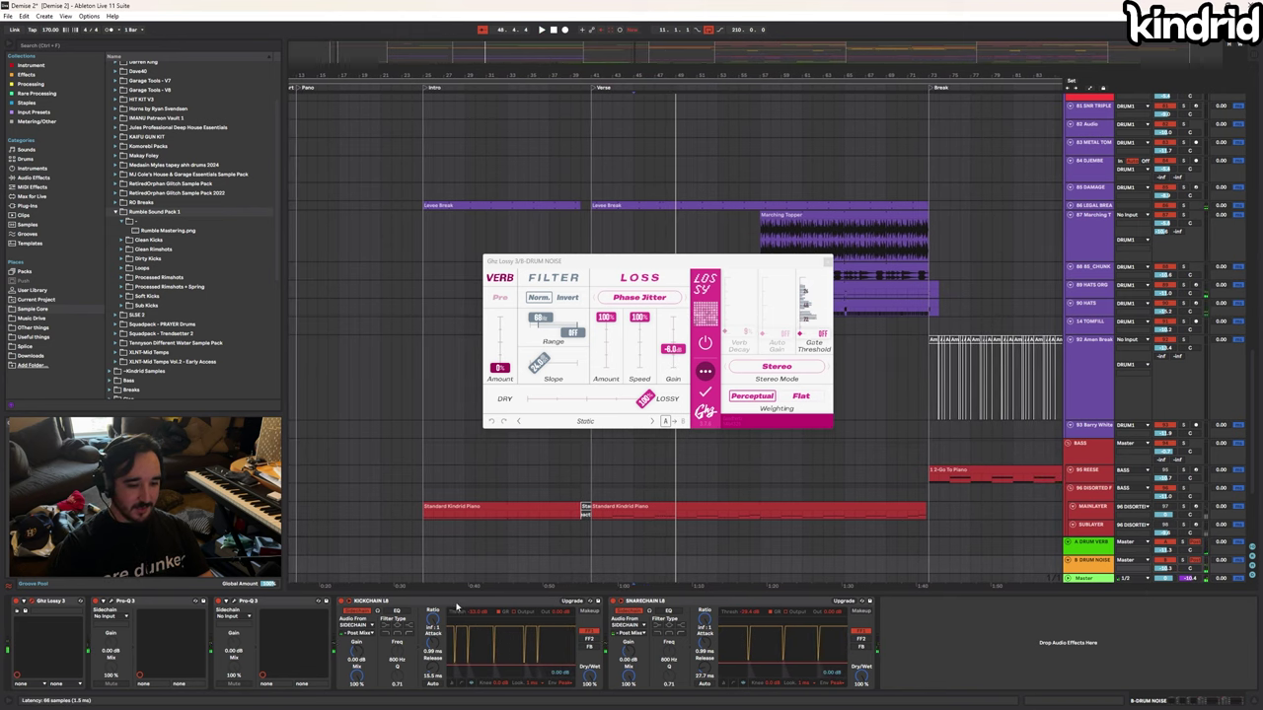
click(561, 601)
click(750, 604)
click(1227, 665)
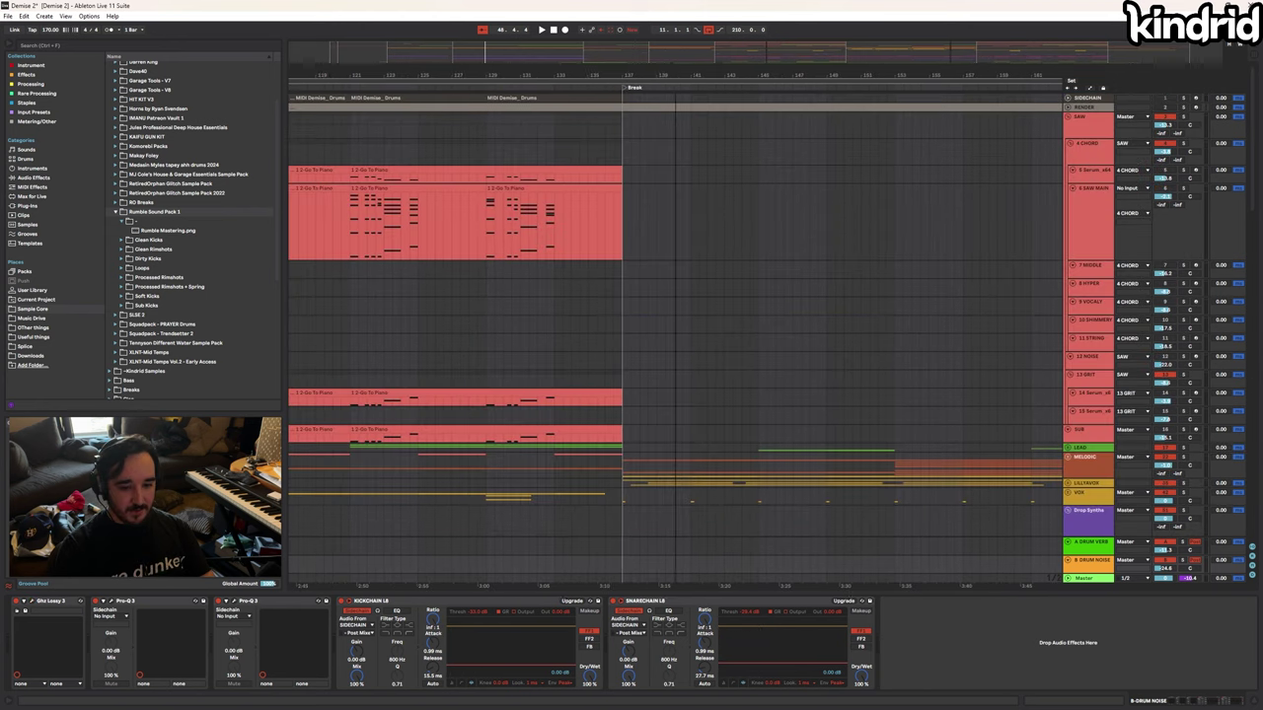
Unfold the LILLYAVOX group at the second Break and play the soloed 36 WITCH vocal from 137.1.1
drag(781, 448, 755, 193)
click(1070, 229)
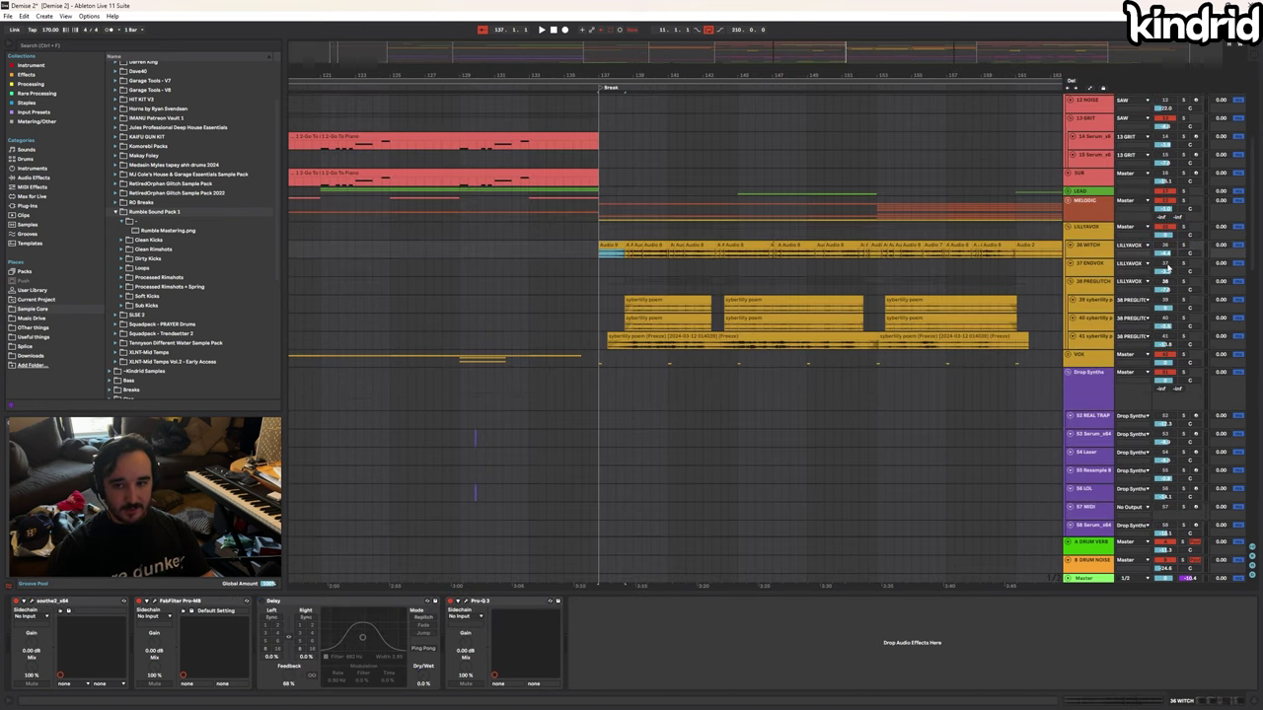
key(space)
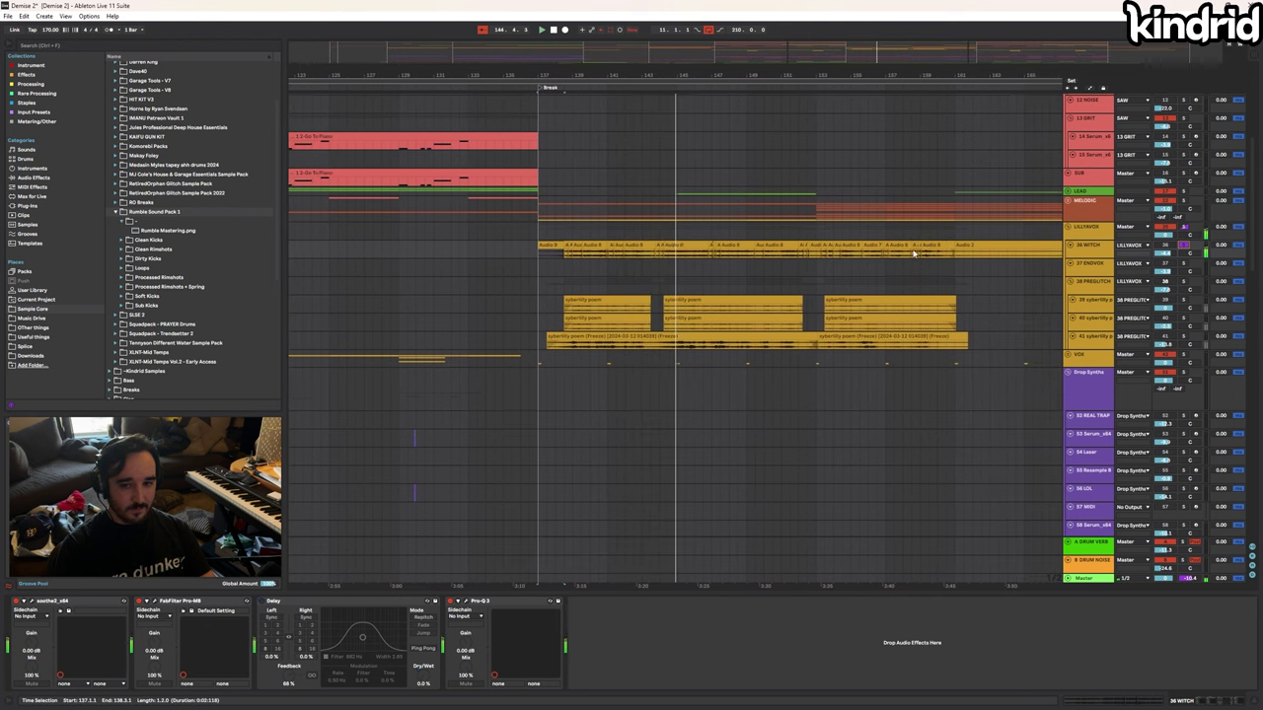
Review the 38 PREGLITCH vocal group and its 39 layer's devices, and play the soloed group from 138.3.1
click(1093, 286)
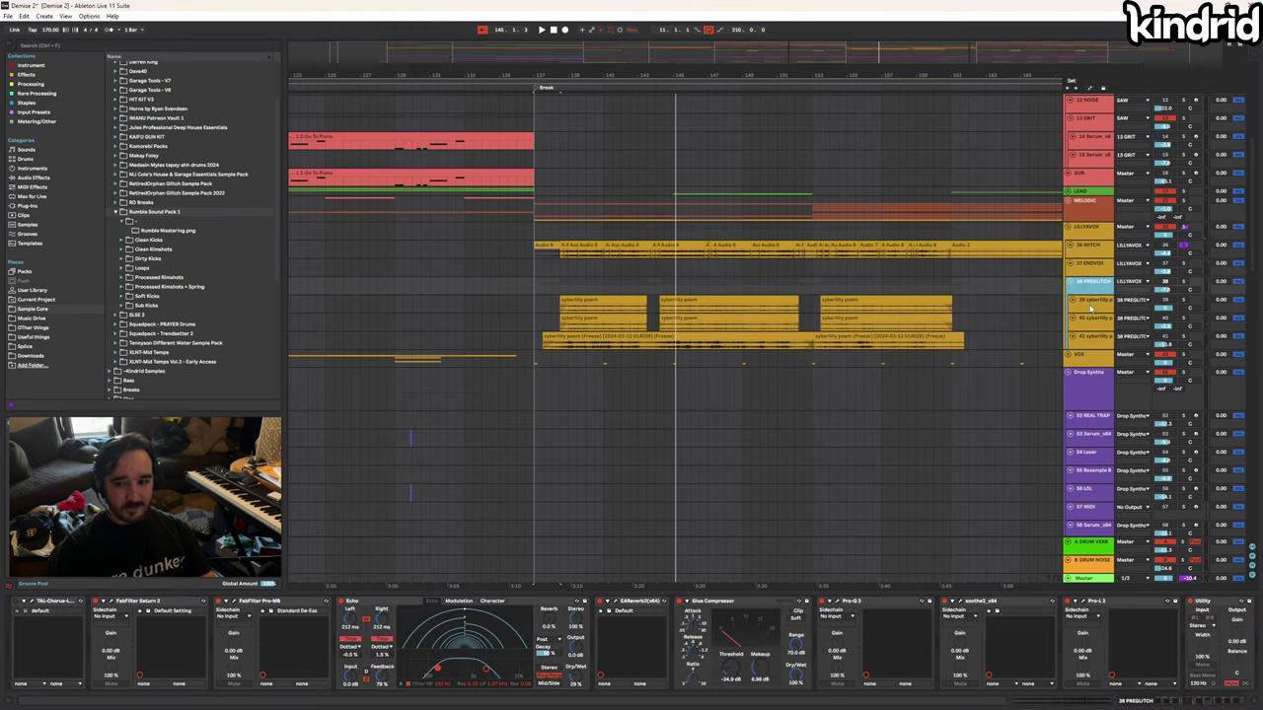
click(1090, 306)
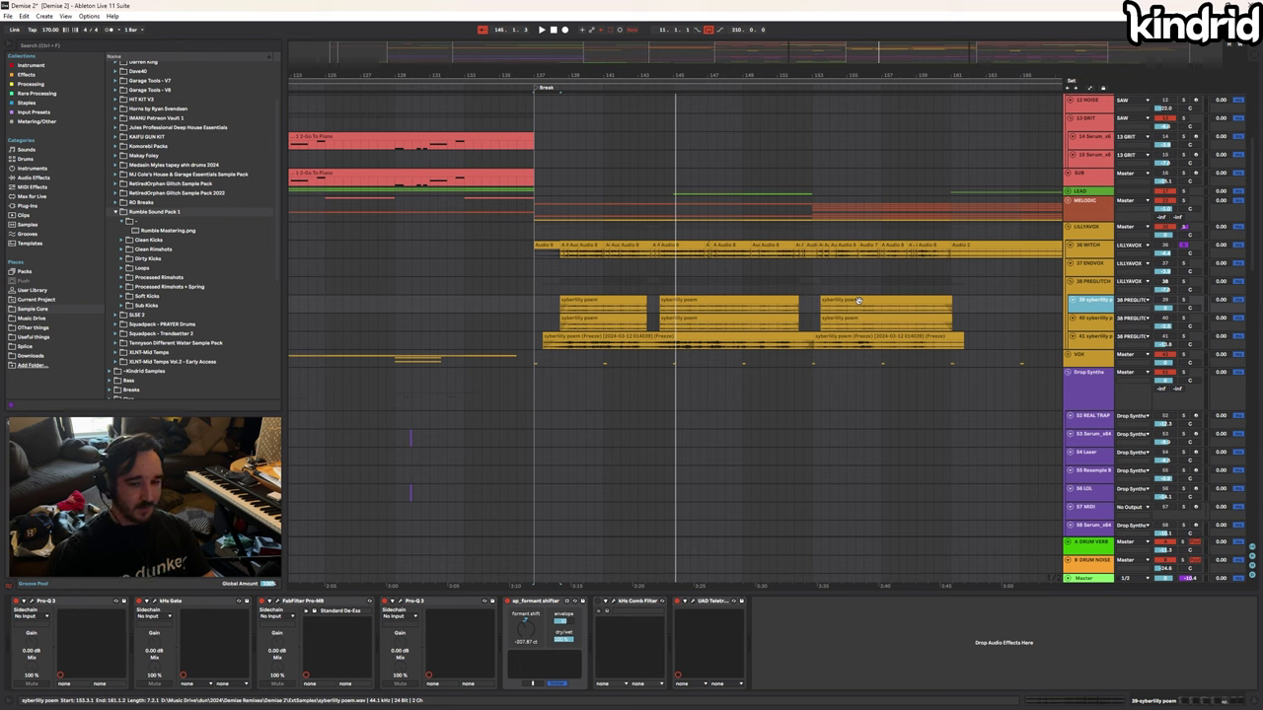
click(622, 299)
click(1183, 282)
key(space)
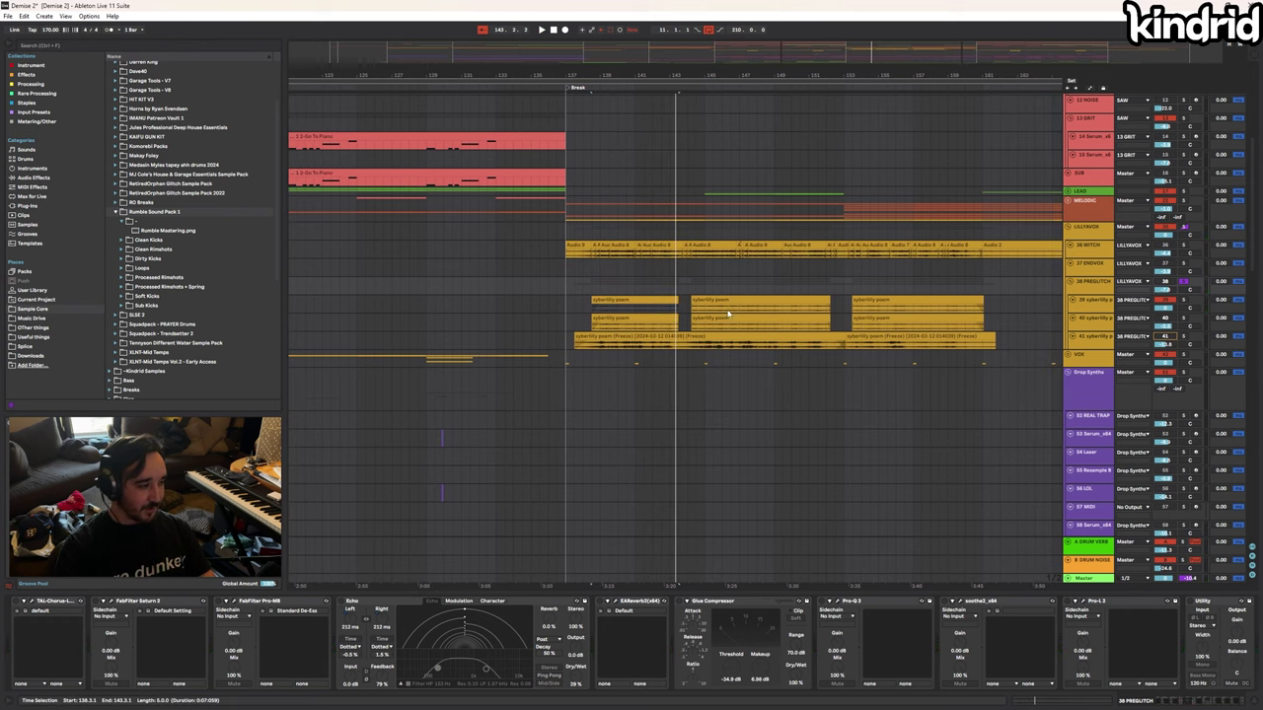
Audition the frozen clip on track 41 within the soloed PREGLITCH group, toggling the activation of track 39
click(594, 346)
key(space)
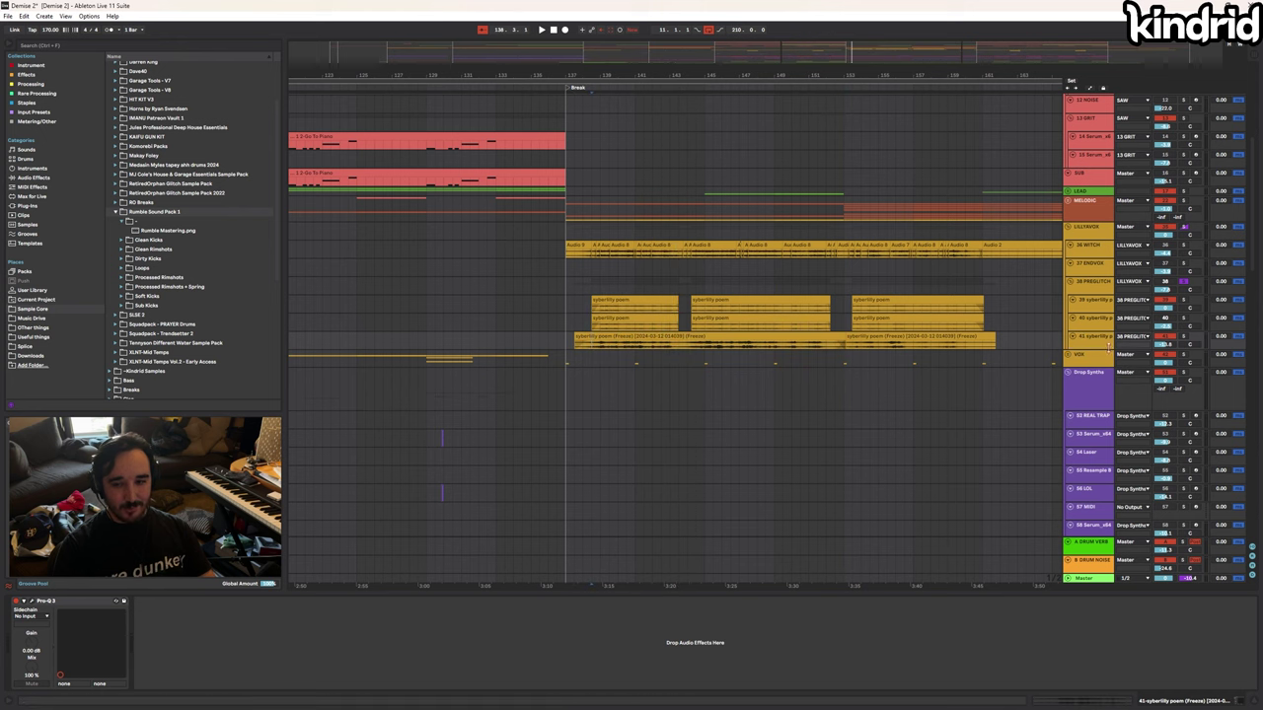
key(space)
click(1166, 301)
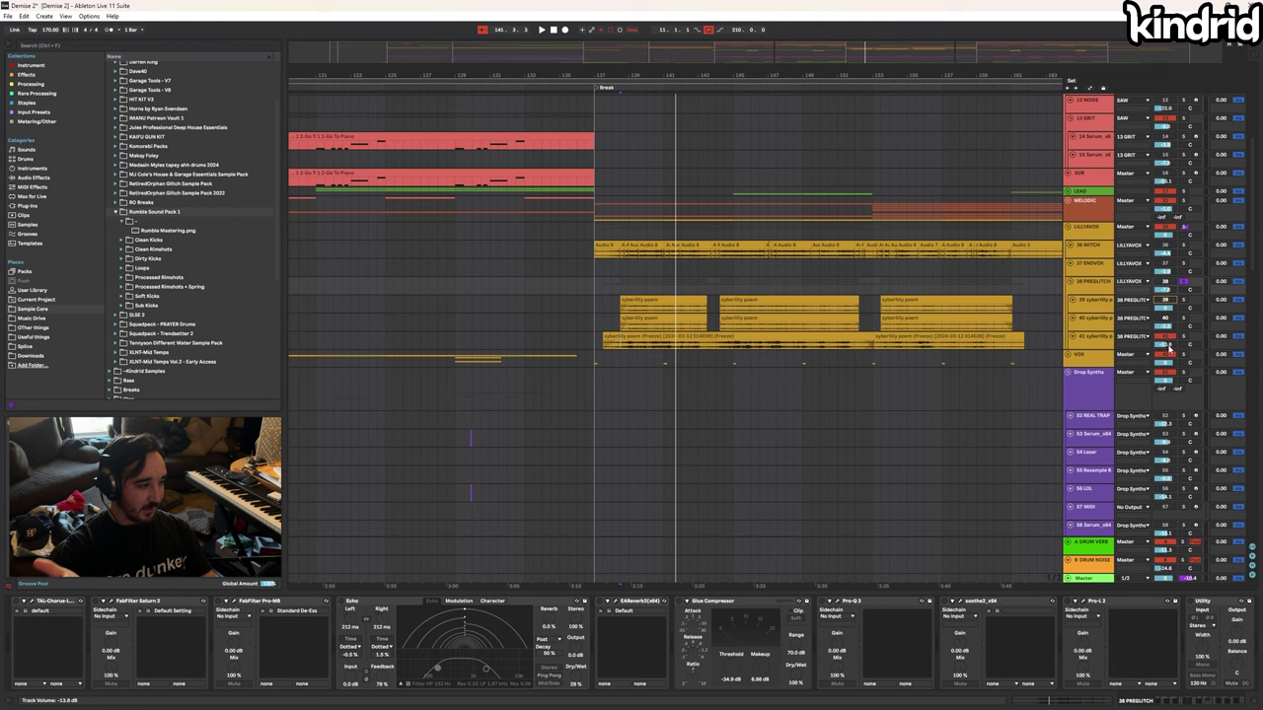
Check track 41's device chain, then solo the 39 vocal layer in the PREGLITCH group and play its first clip
click(1093, 338)
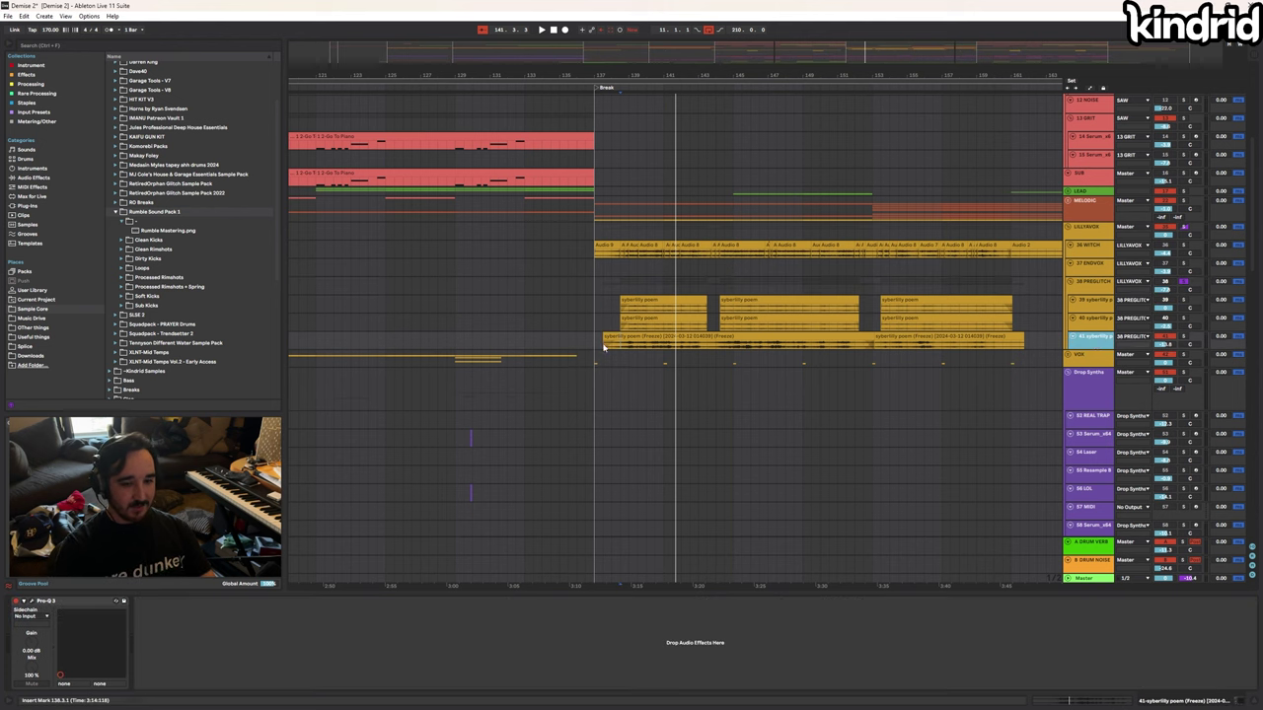
click(663, 308)
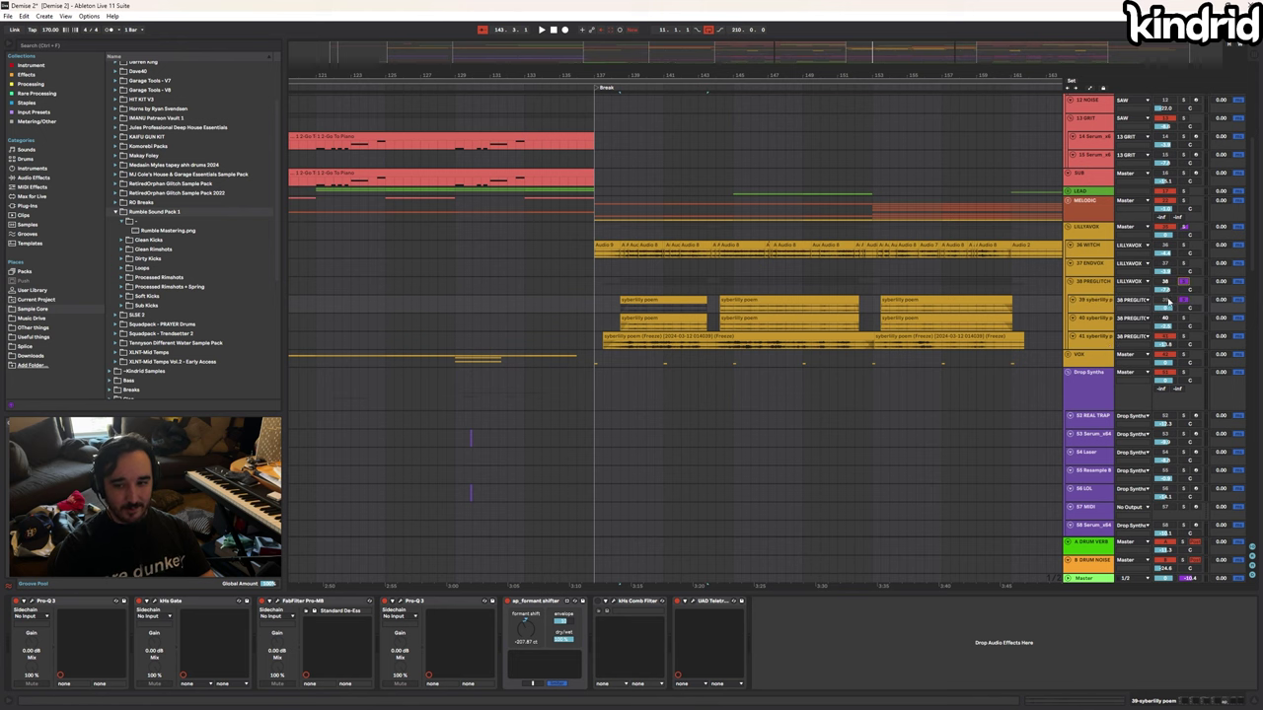
key(space)
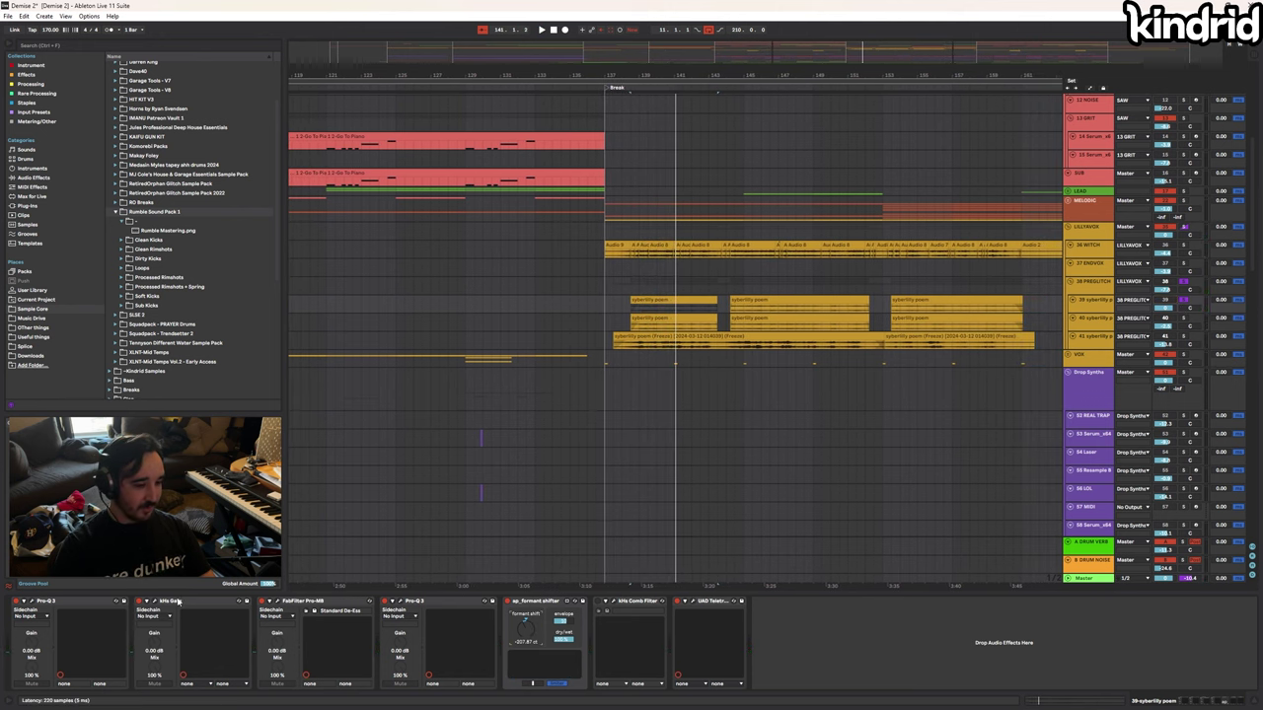
Inspect the Pro-Q 3 and FabFilter Pro-MB plugins on the 39 vocal layer
click(32, 601)
drag(572, 333, 483, 153)
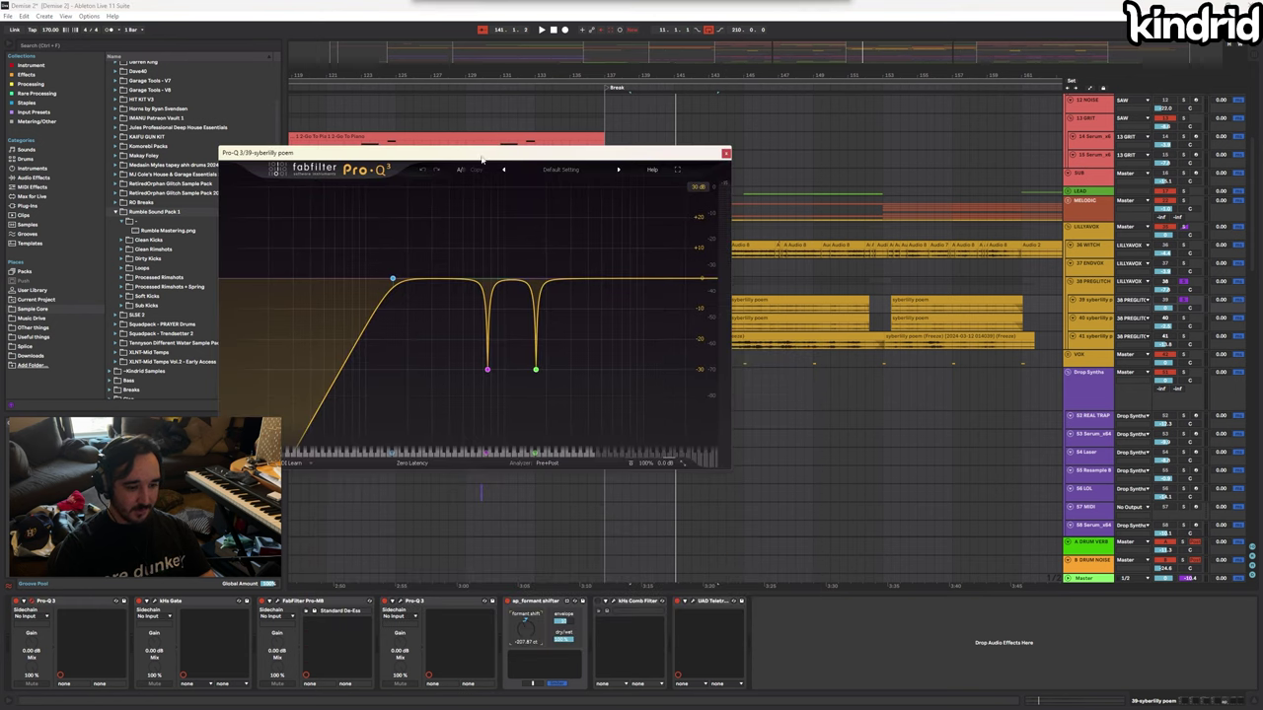
click(303, 611)
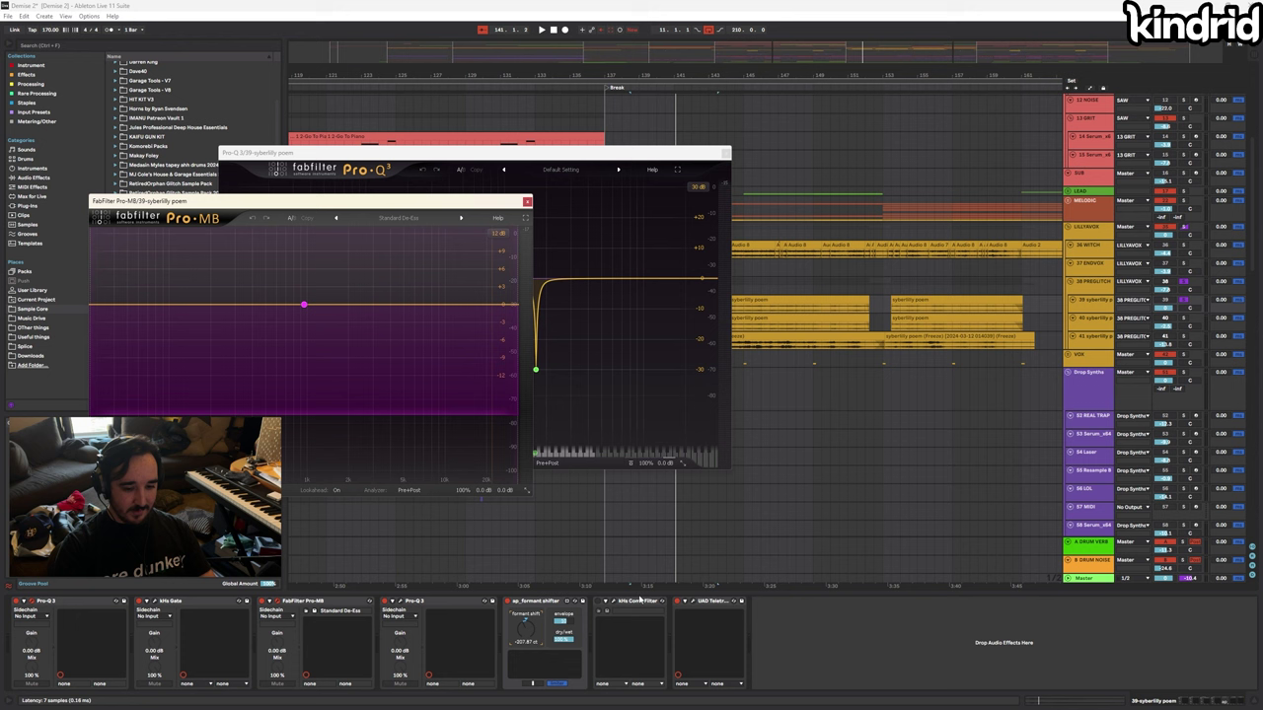
click(692, 604)
click(932, 178)
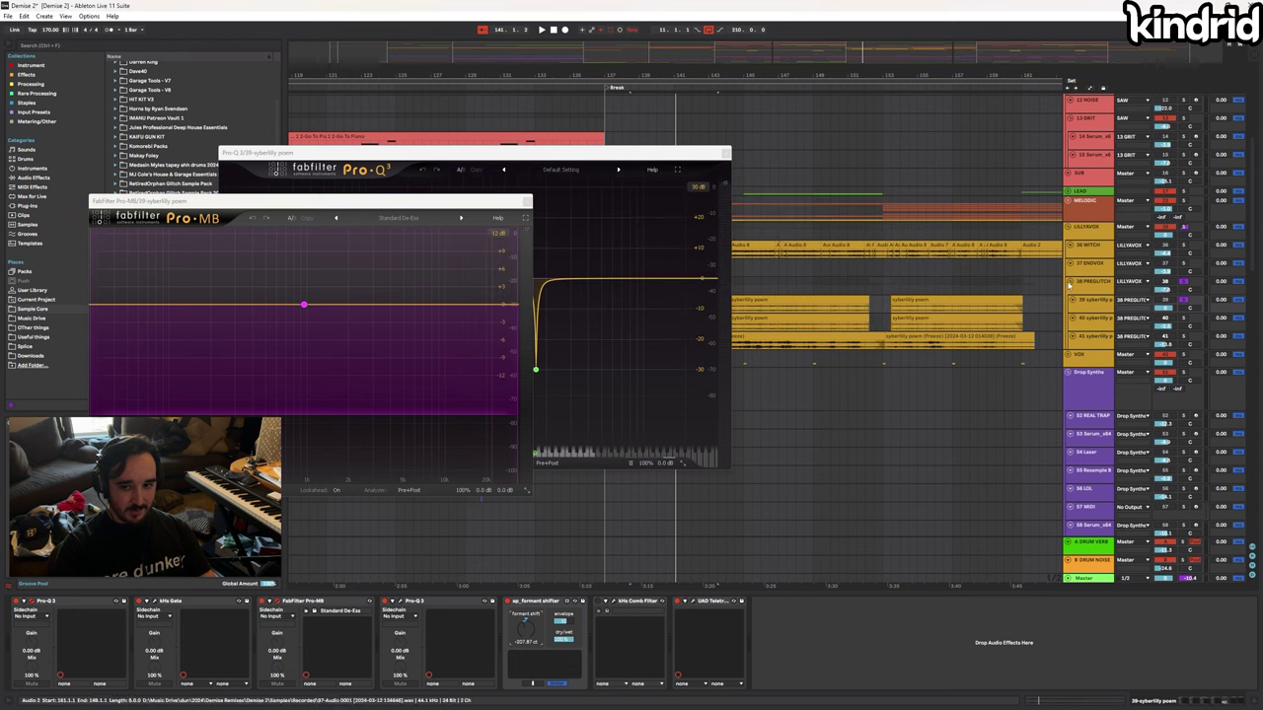
Solo the 40 vocal layer within the PREGLITCH group and audition it
click(1183, 319)
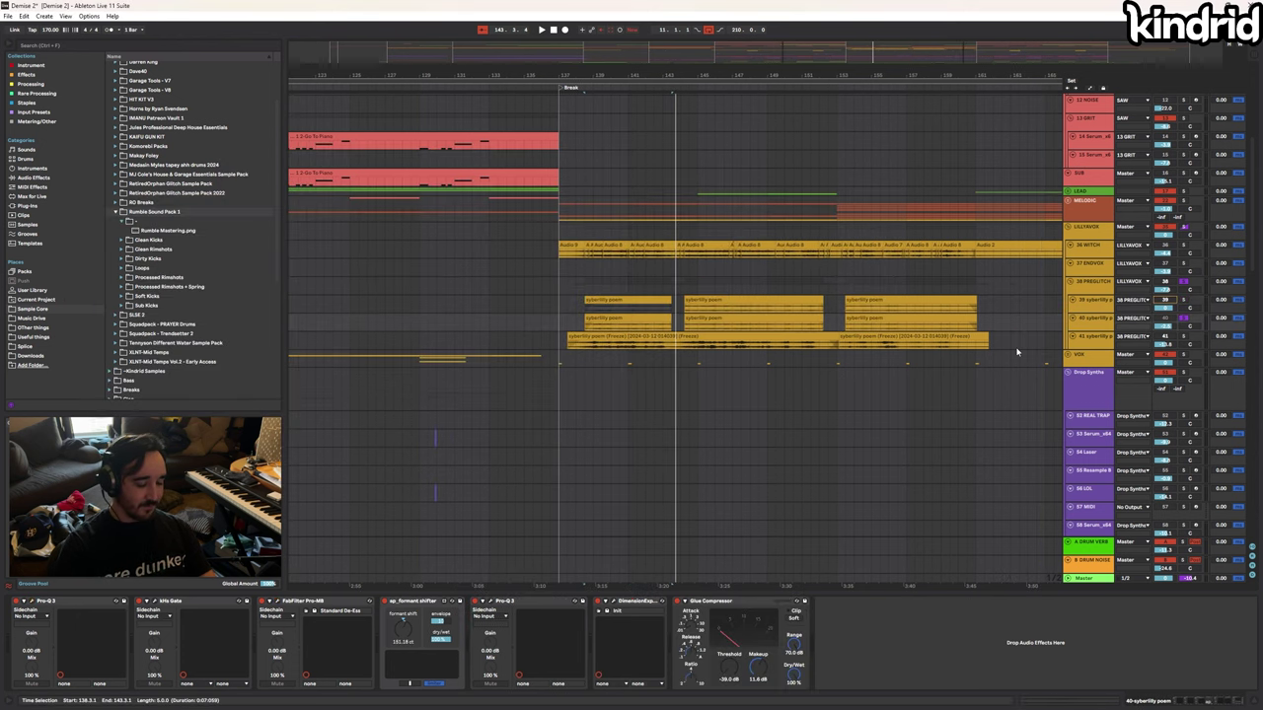
key(space)
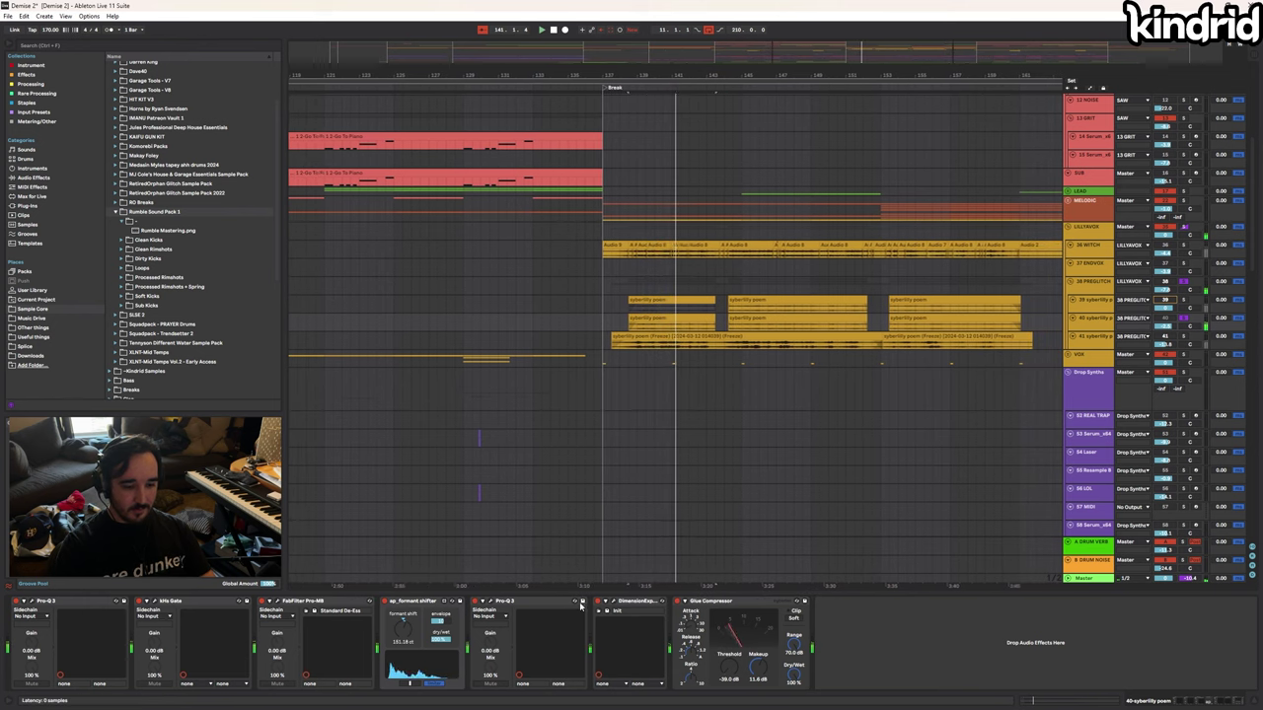
key(space)
Examine the DimensionExpander on the 40 vocal layer and play the soloed layer to hear the effect
click(613, 601)
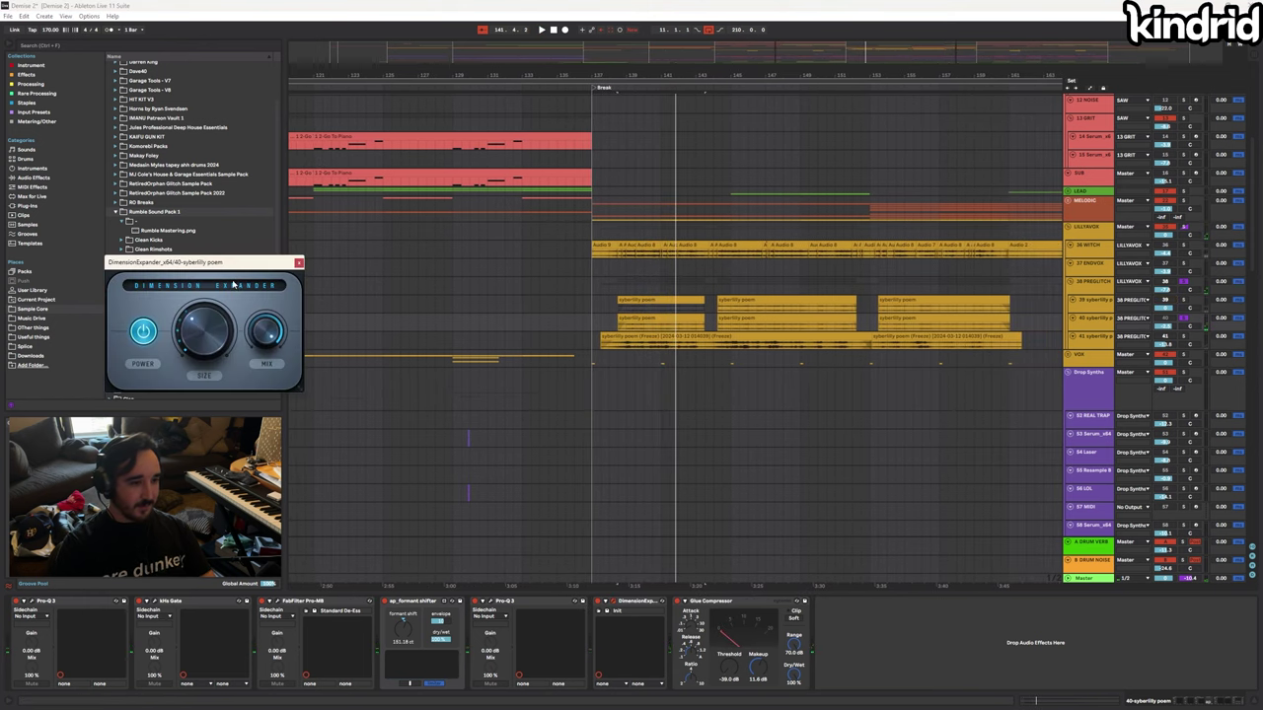
drag(233, 262, 324, 220)
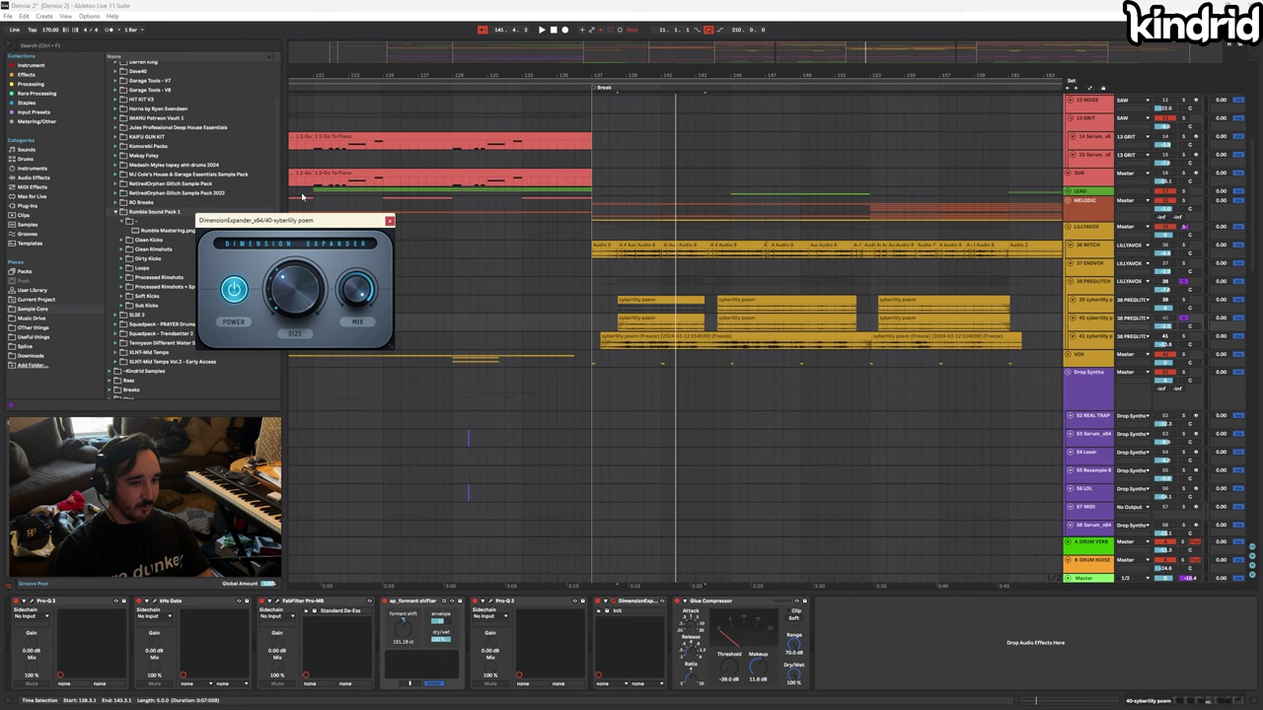
drag(290, 219, 347, 190)
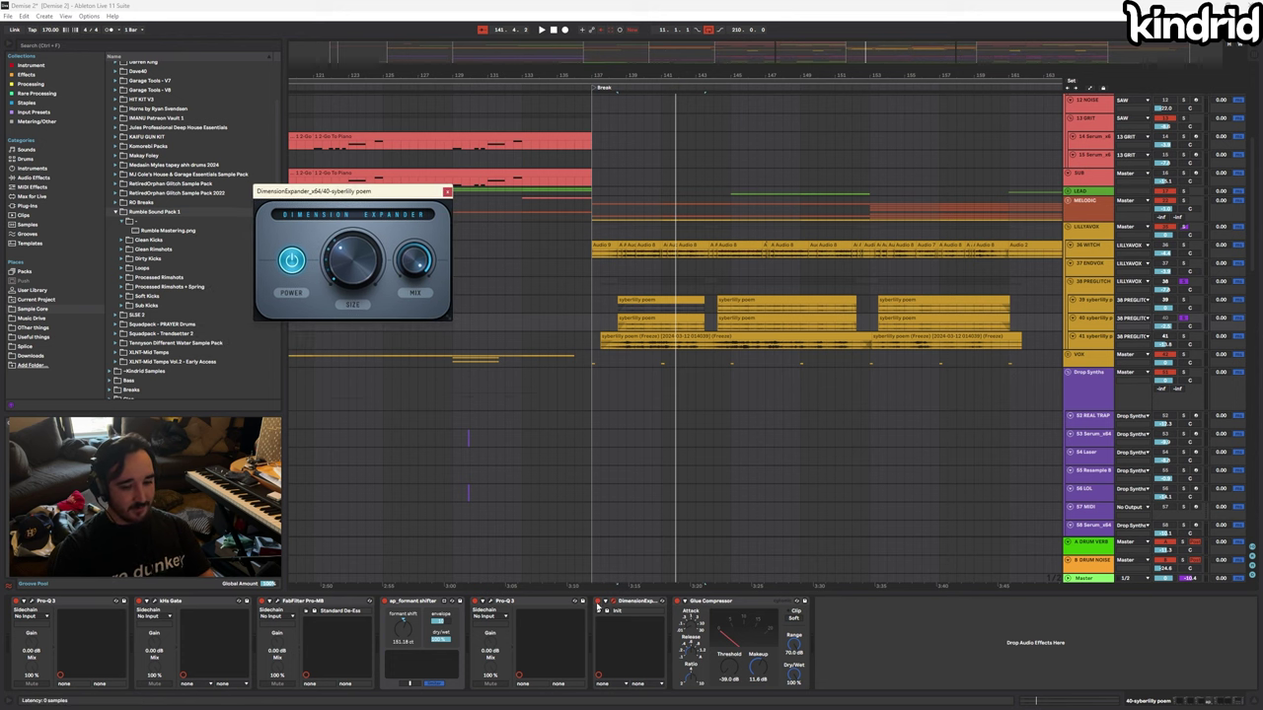
key(space)
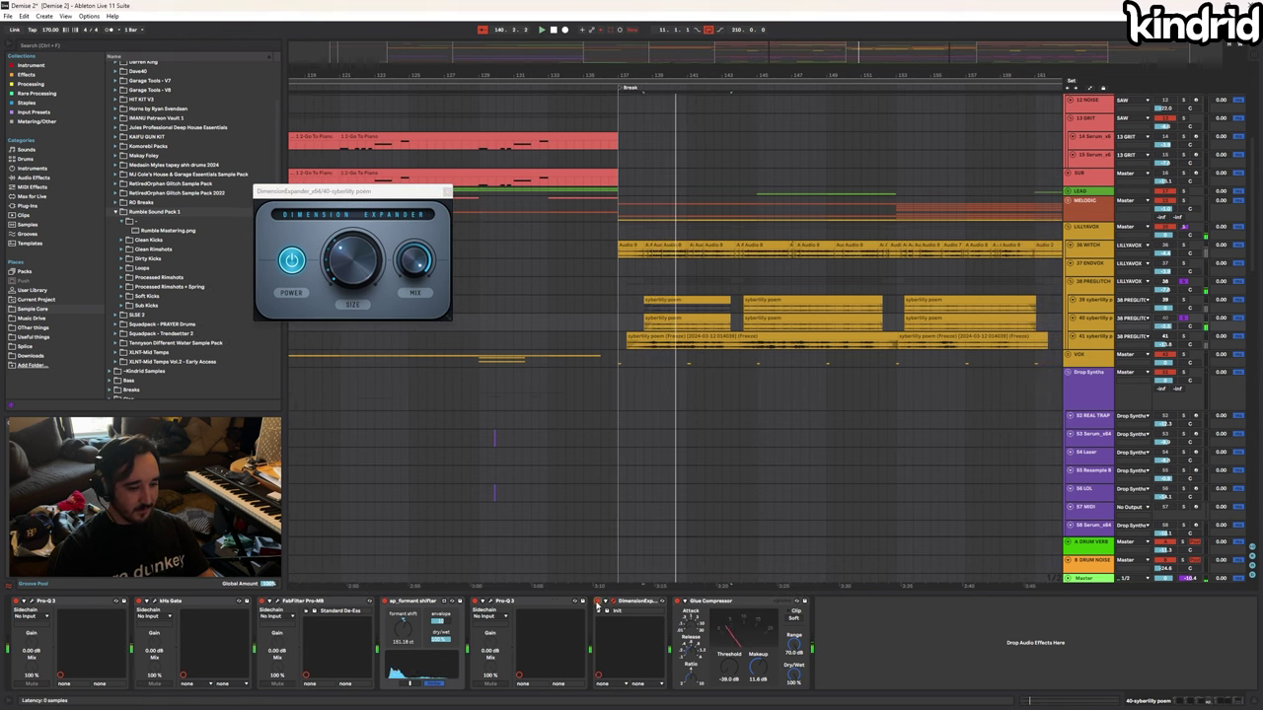
drag(375, 181, 380, 188)
key(space)
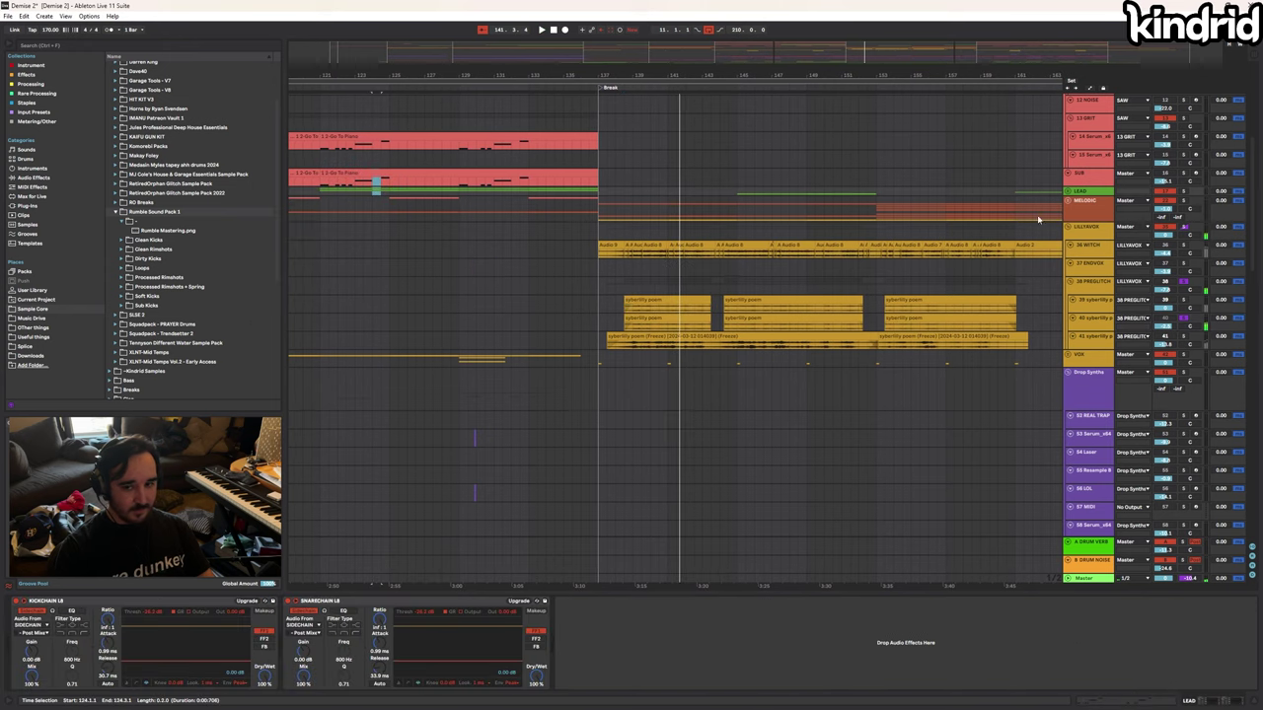
Examine the 38 PREGLITCH group's effect chain, opening its Pro-MB, EAReverb 2, Pro-Q 3, soothe2 and Pro-L 2 plugins
click(1083, 282)
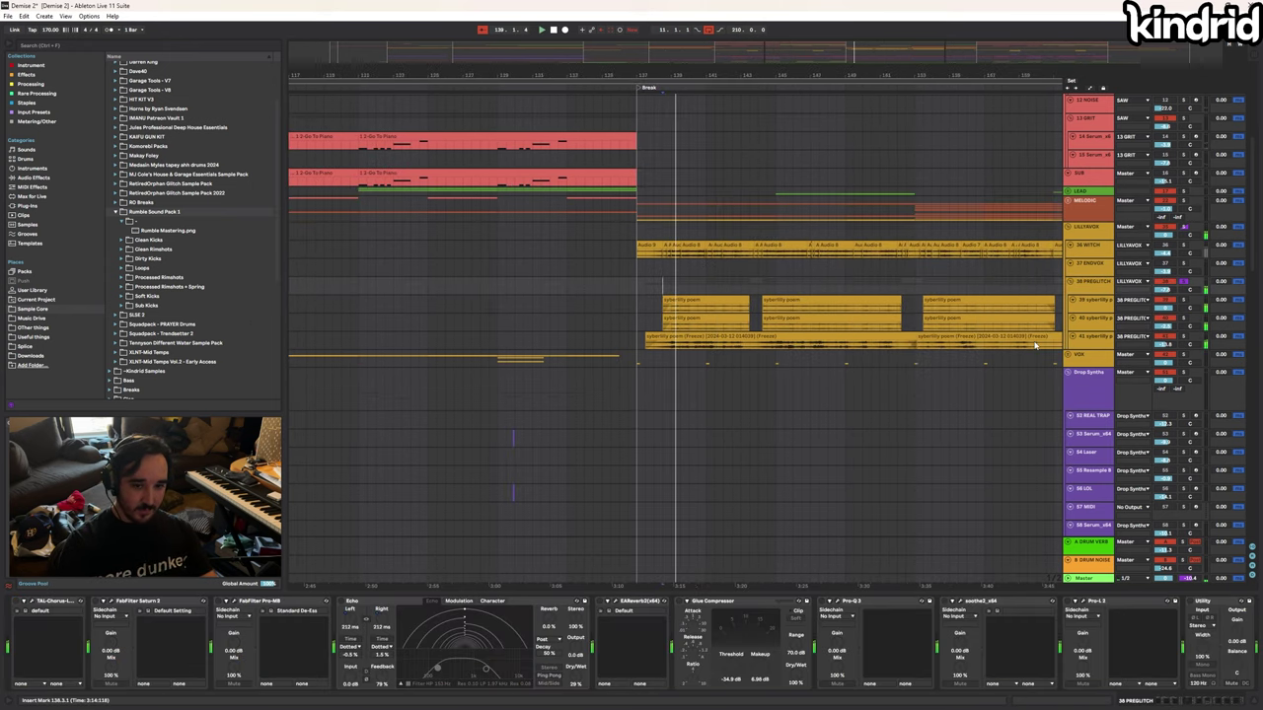
click(29, 608)
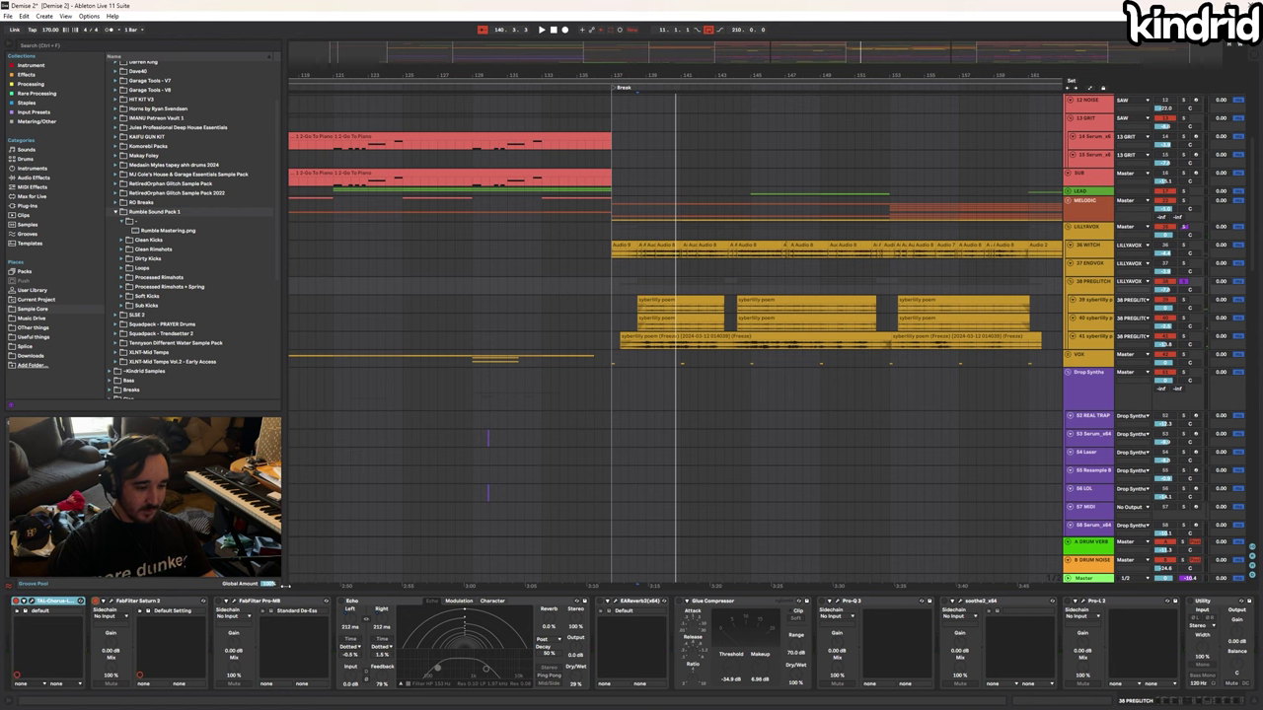
click(236, 606)
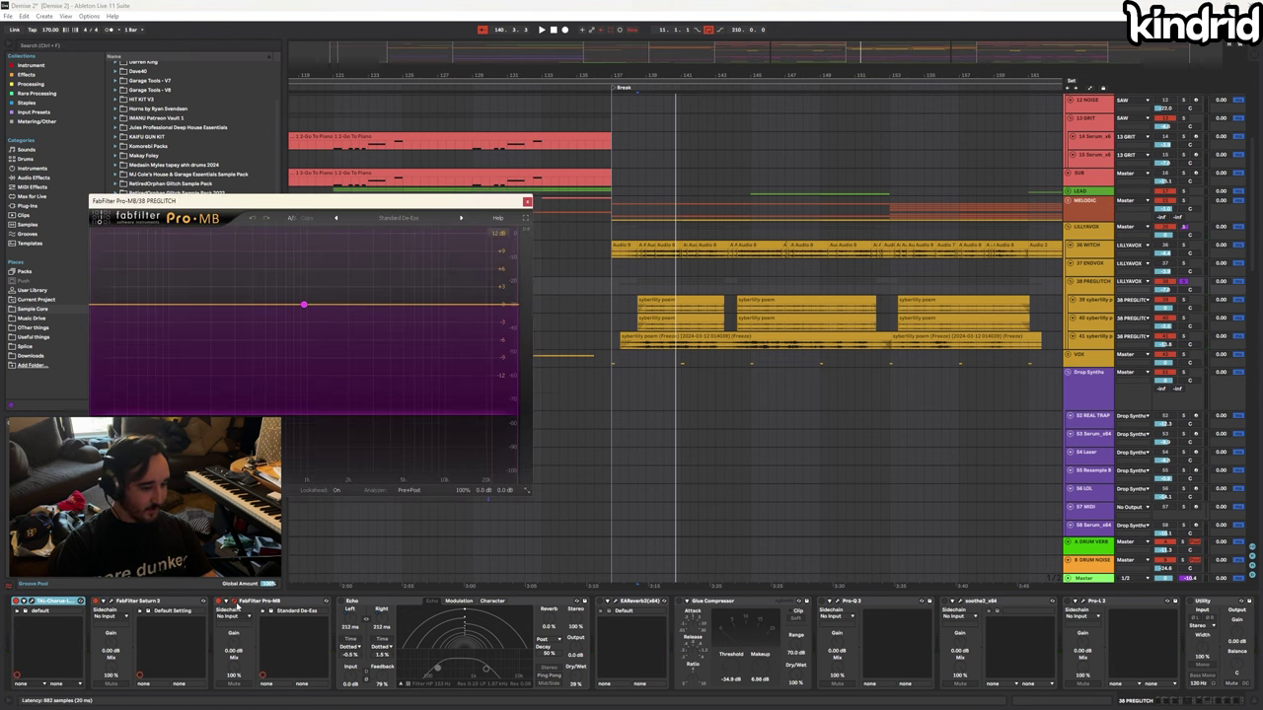
click(236, 606)
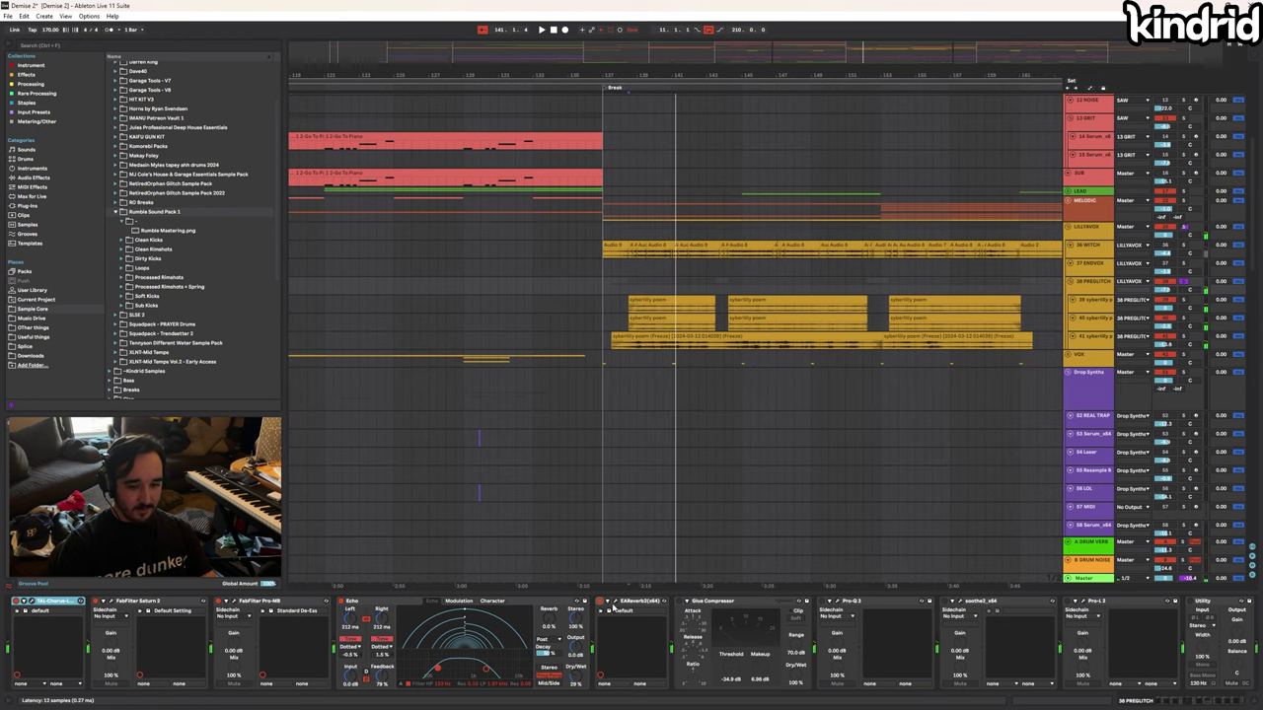
click(613, 601)
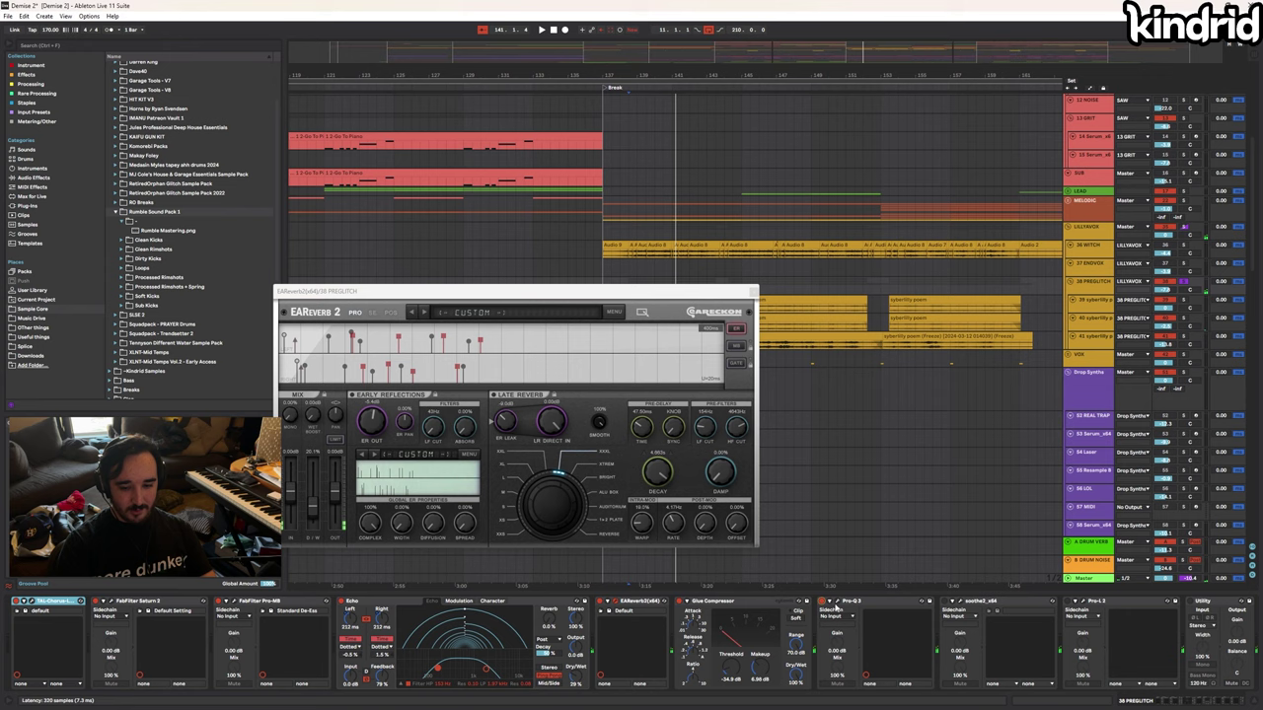
click(836, 603)
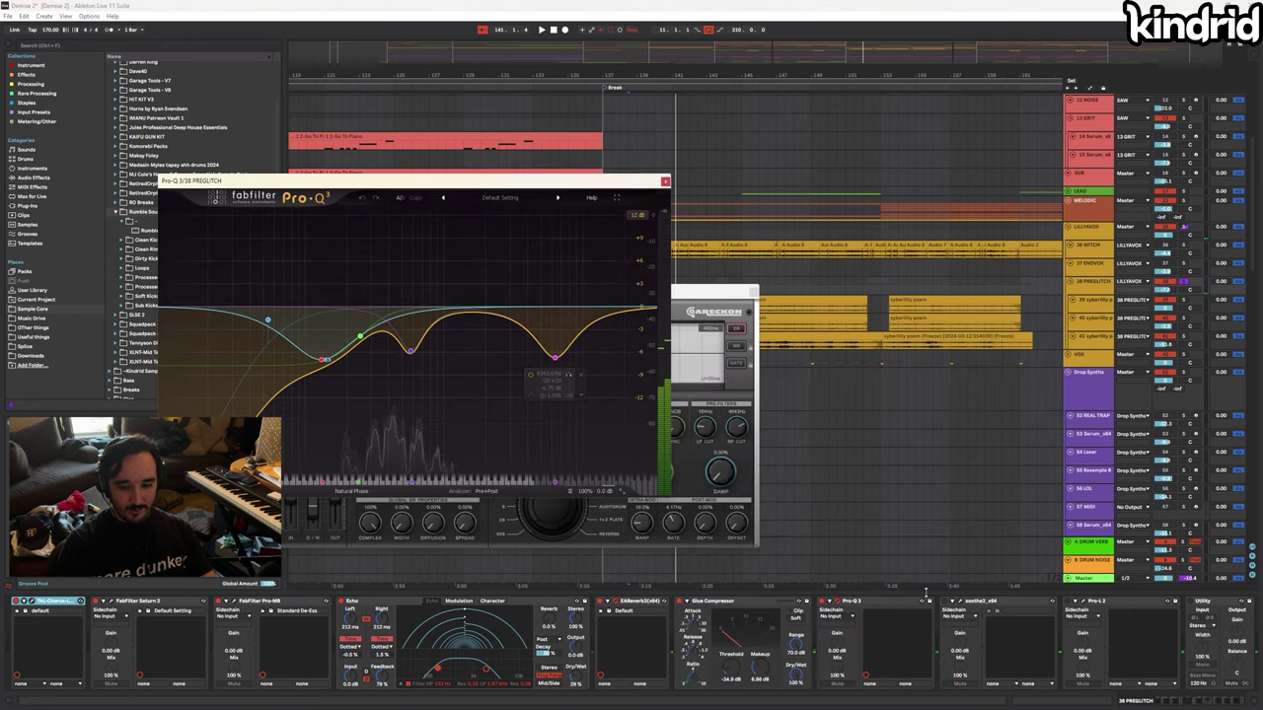
click(958, 601)
click(1083, 601)
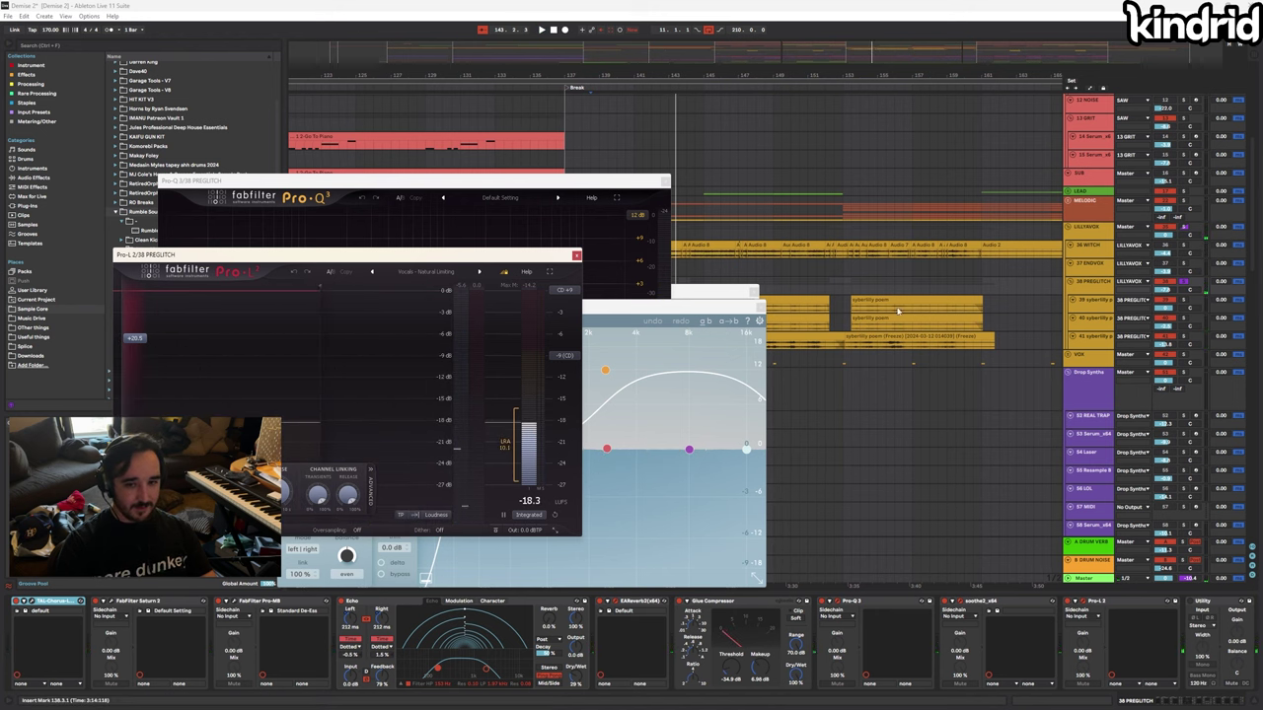
Enlarge the 36 WITCH track and show its take lanes
click(1041, 254)
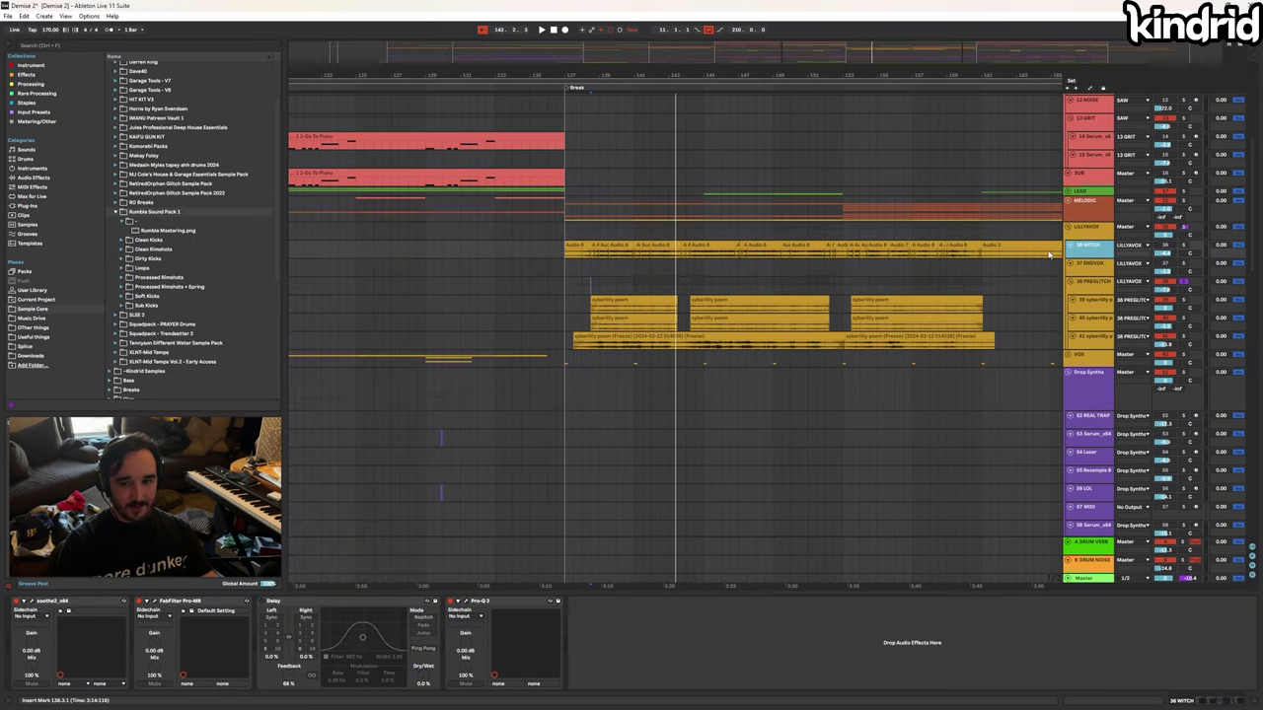
drag(1082, 258, 1082, 291)
key(a)
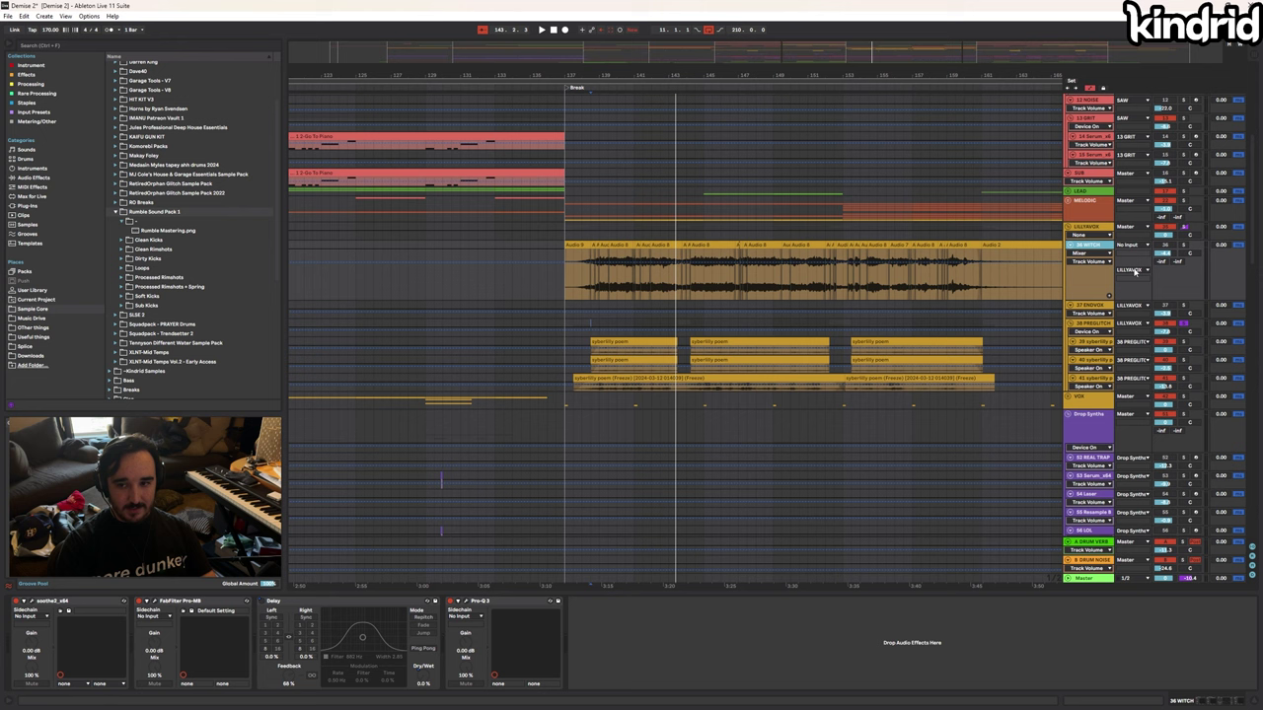
key(a)
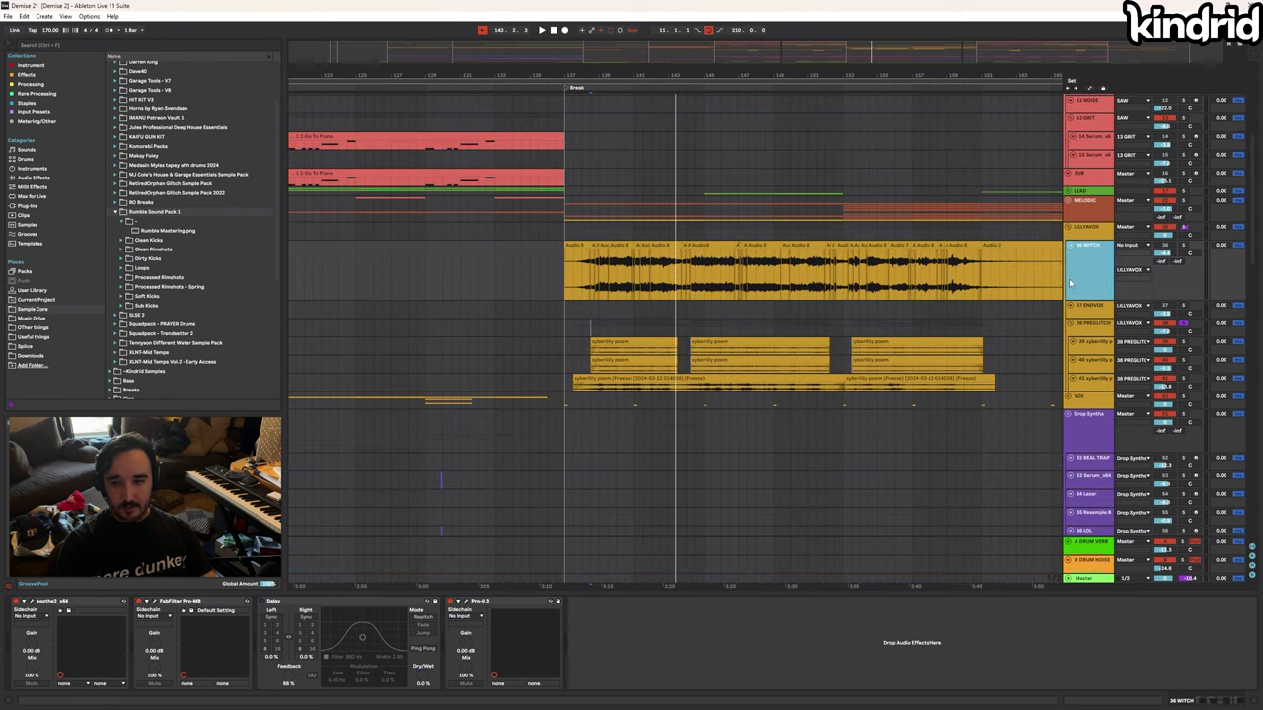
right_click(1082, 272)
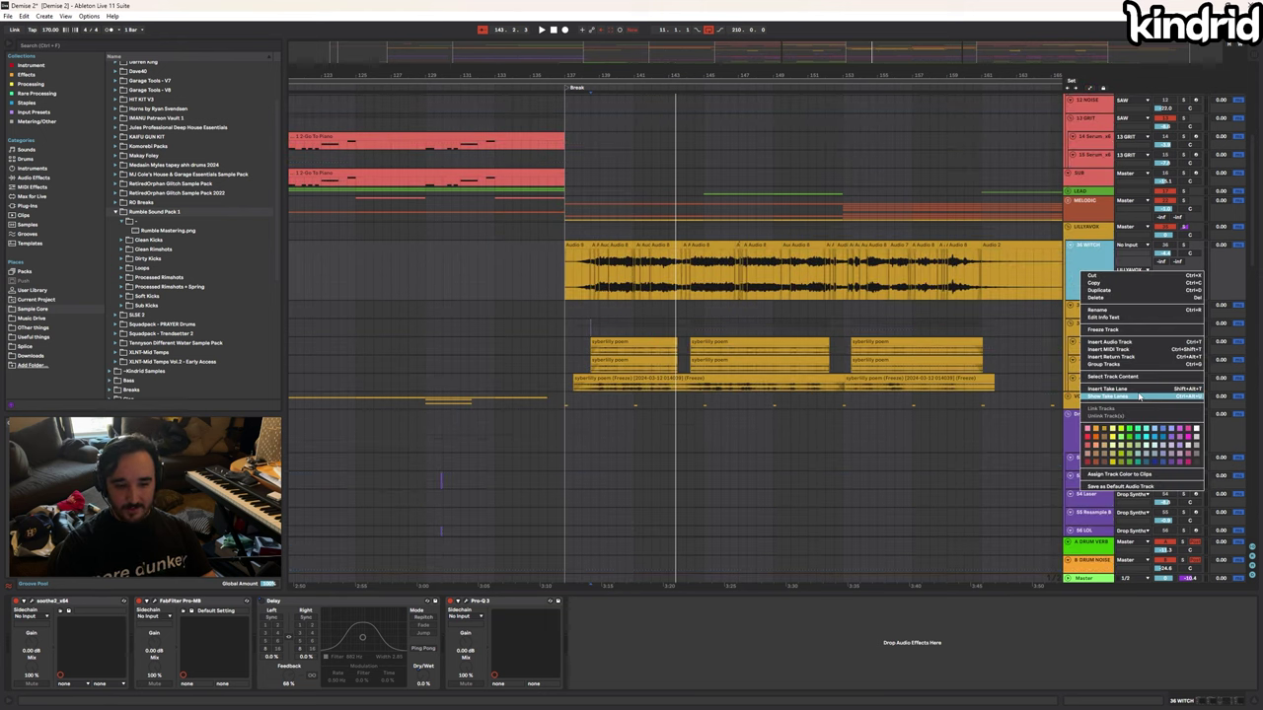
click(1140, 396)
Audition several take lanes of the 36 WITCH vocal one after another, with the 38 PREGLITCH group unsoloed
click(1108, 308)
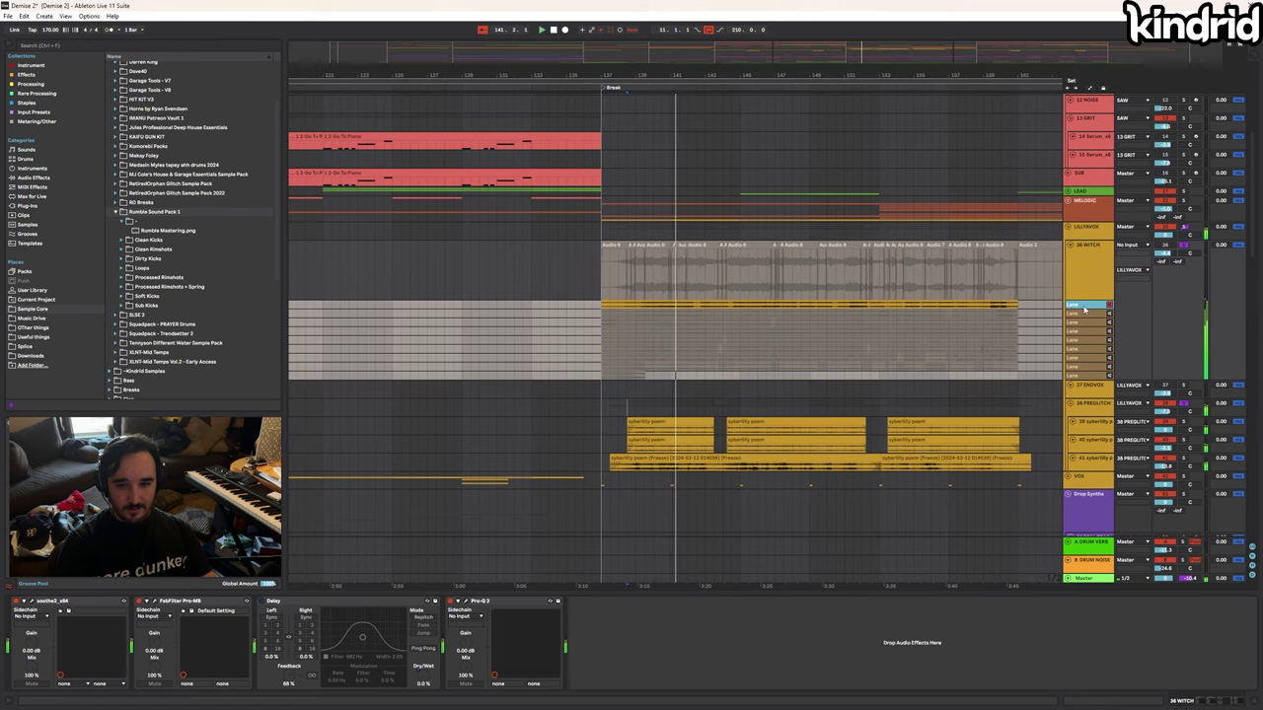
click(1109, 314)
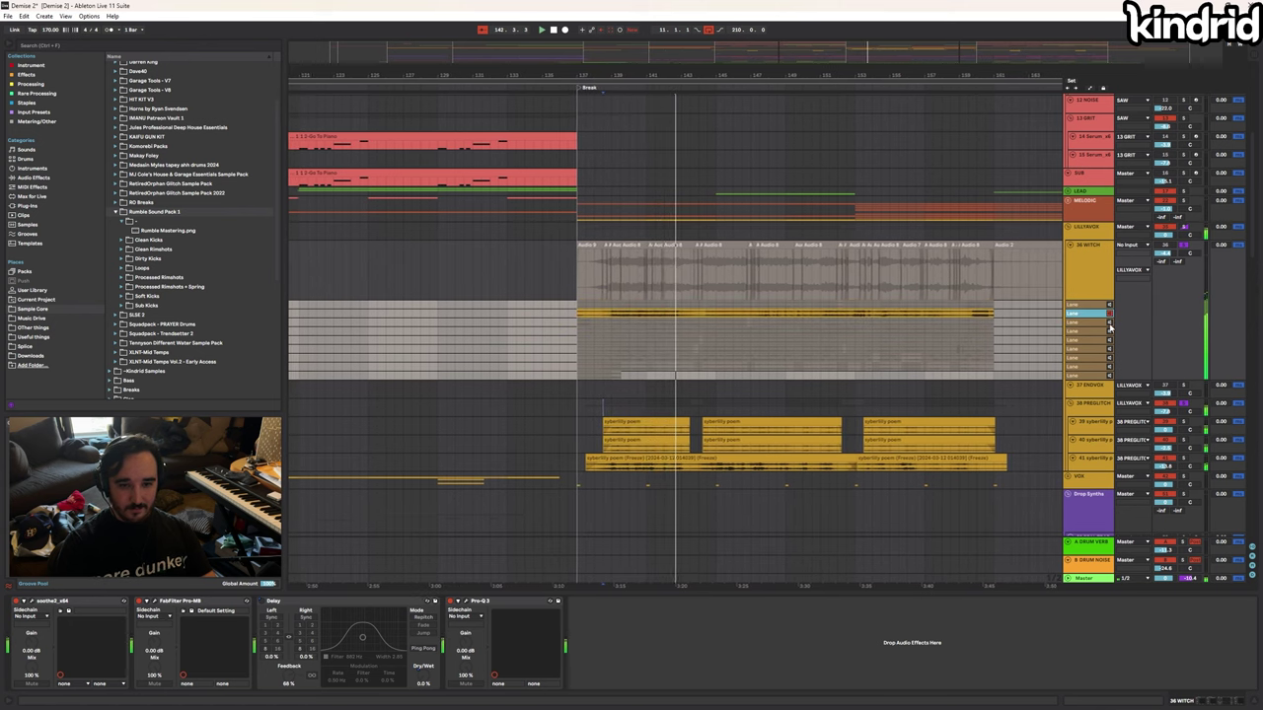
click(1181, 404)
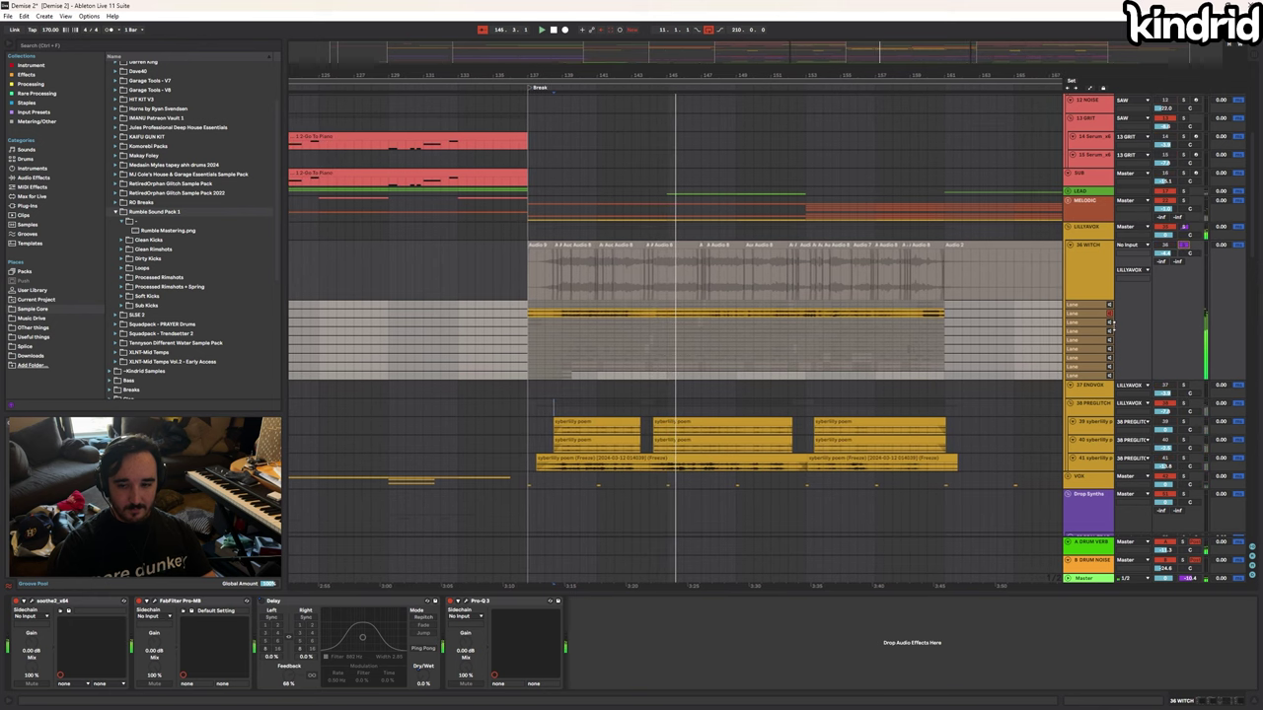
click(1109, 340)
click(1108, 350)
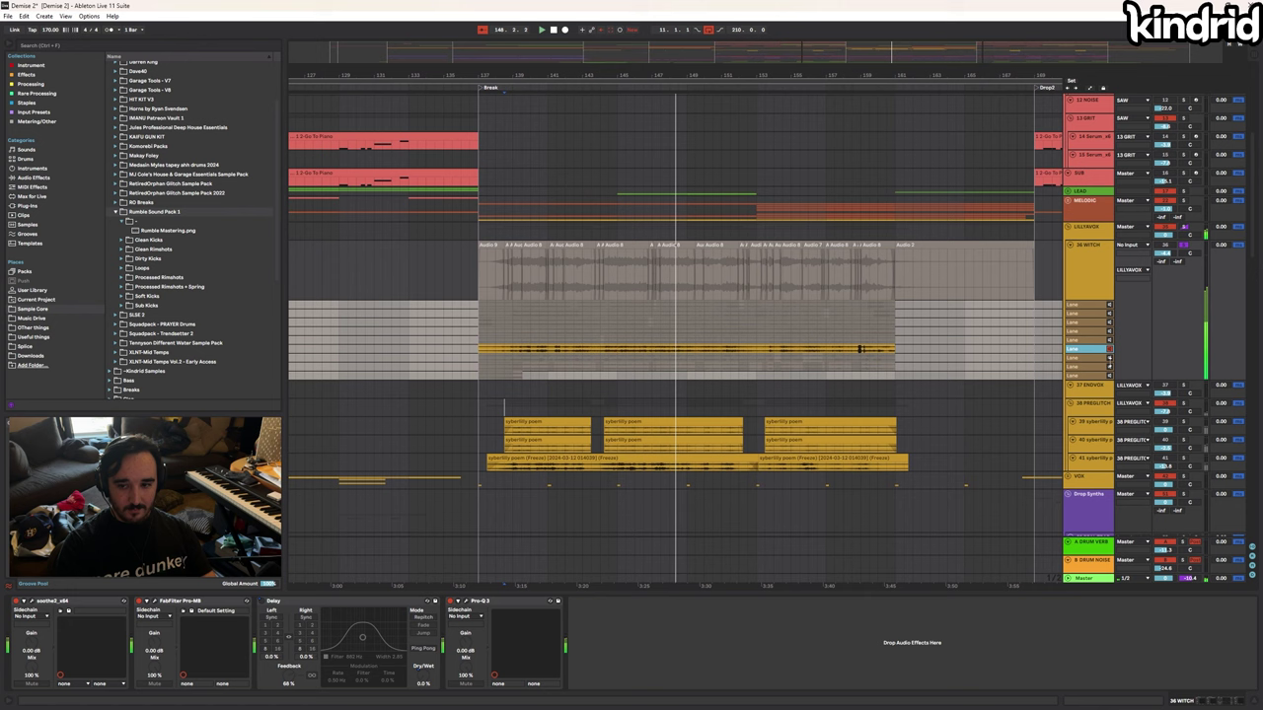
click(1108, 358)
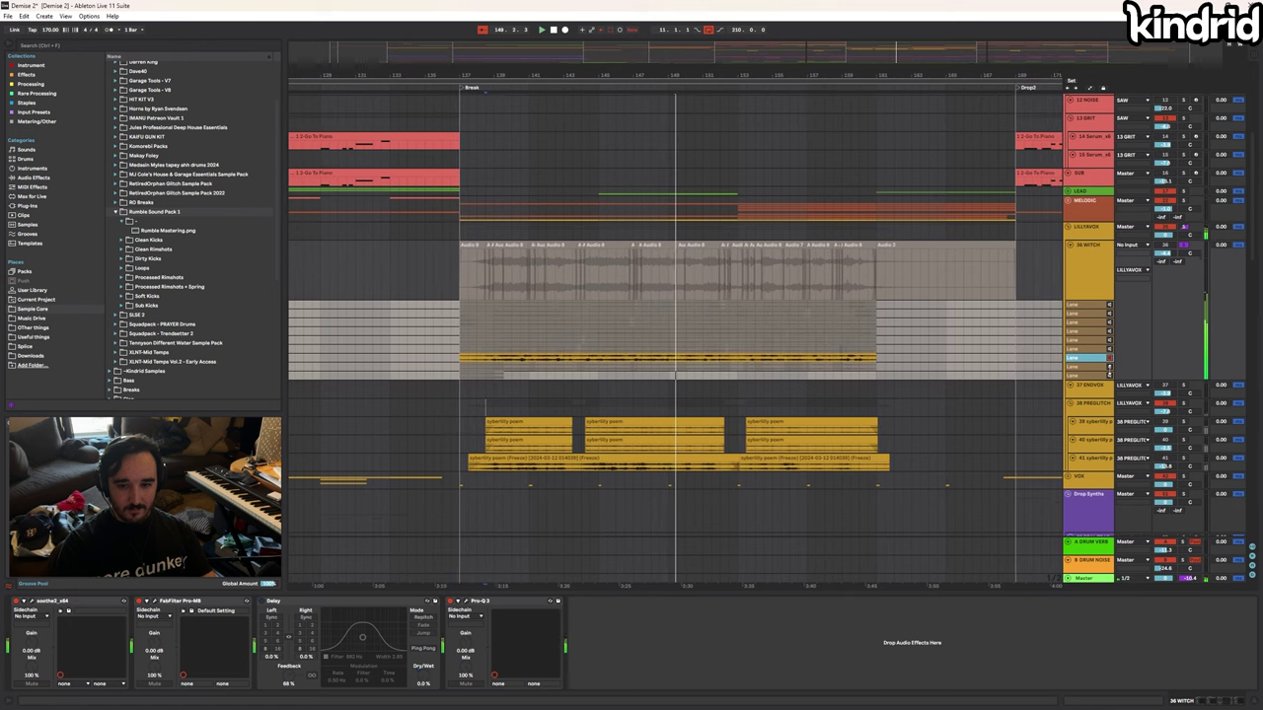
click(1109, 367)
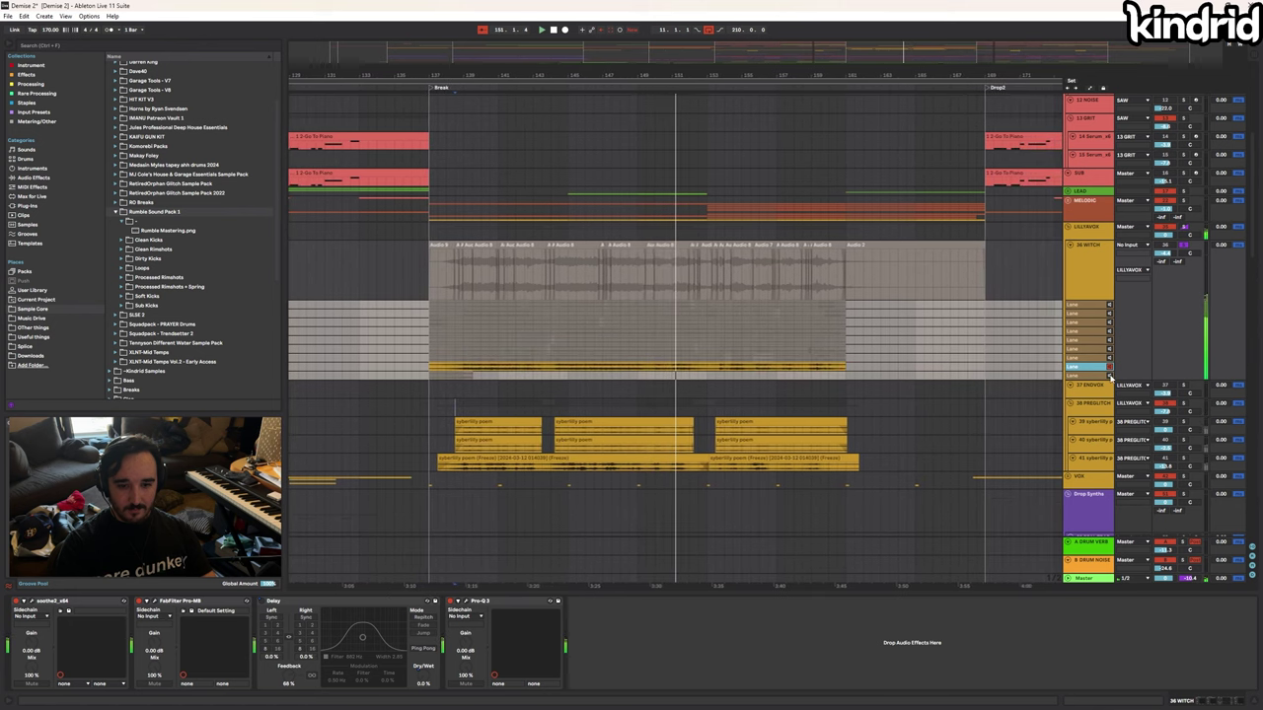
click(1084, 273)
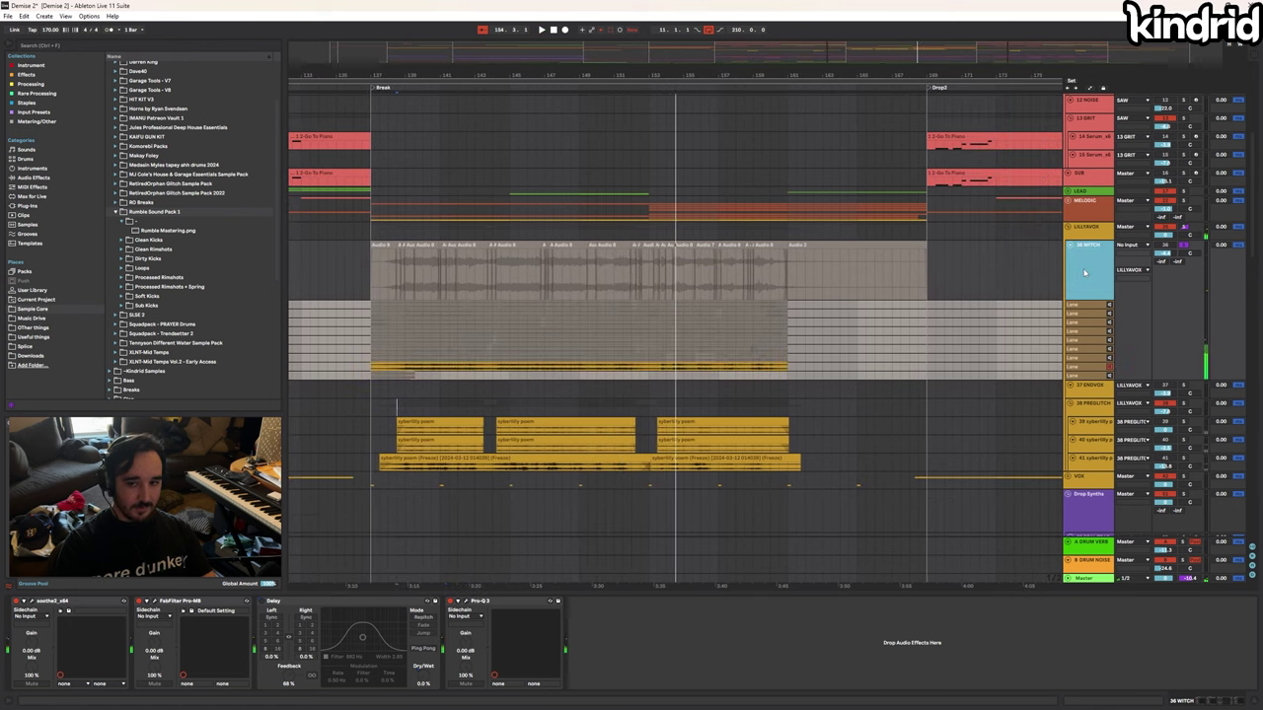
click(1109, 367)
Play the comped 36 WITCH vocal from 137.1.1 and check the 38 PREGLITCH group's device chain, undoing the last change
key(space)
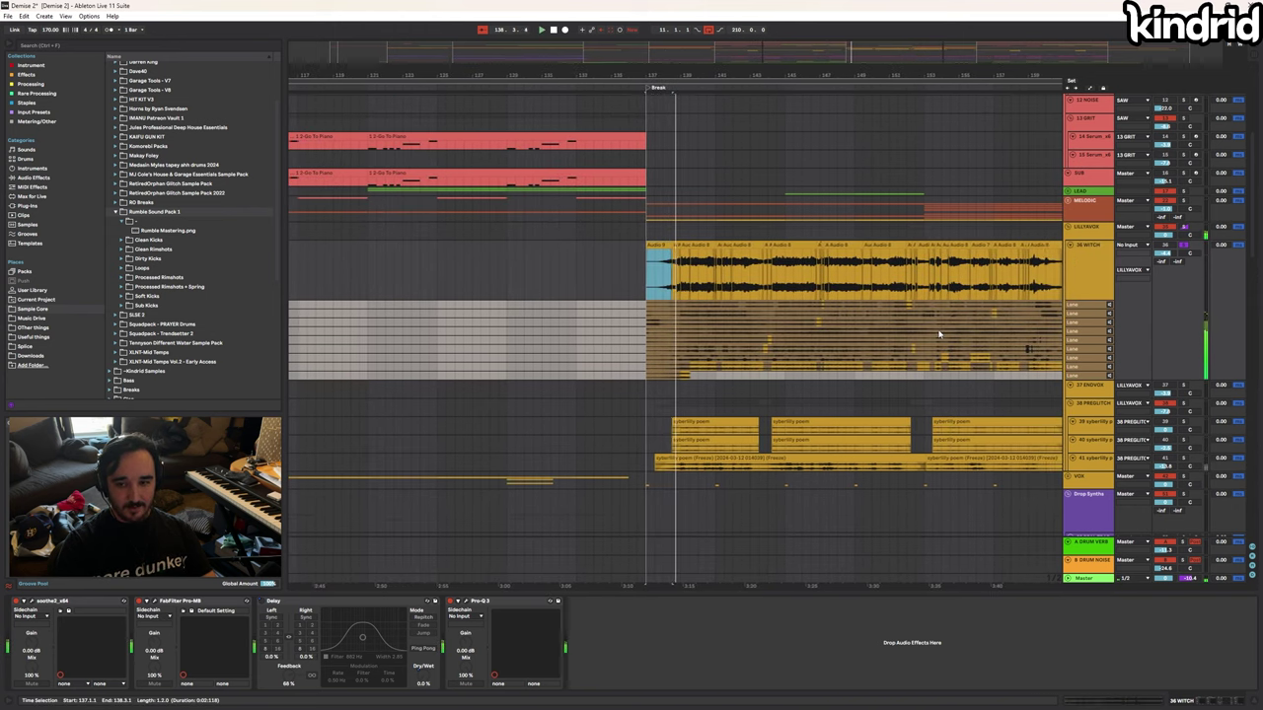
click(1085, 404)
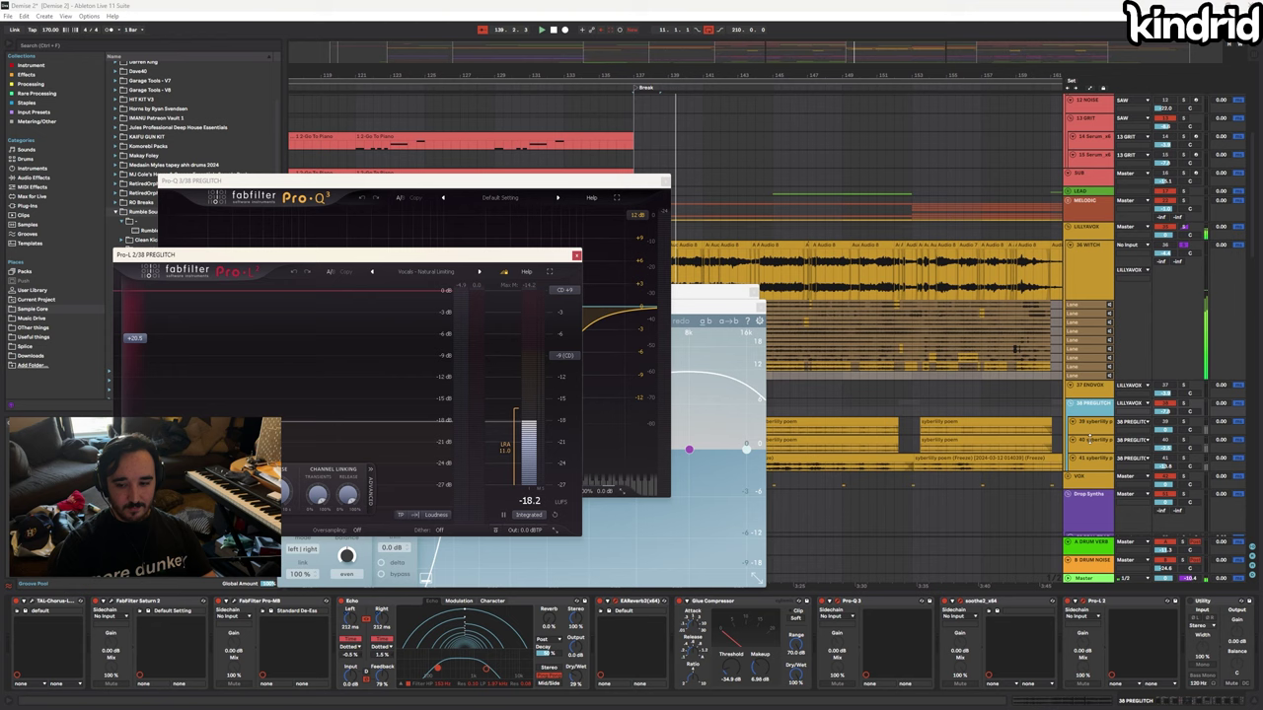
click(1190, 603)
key(ctrl+z)
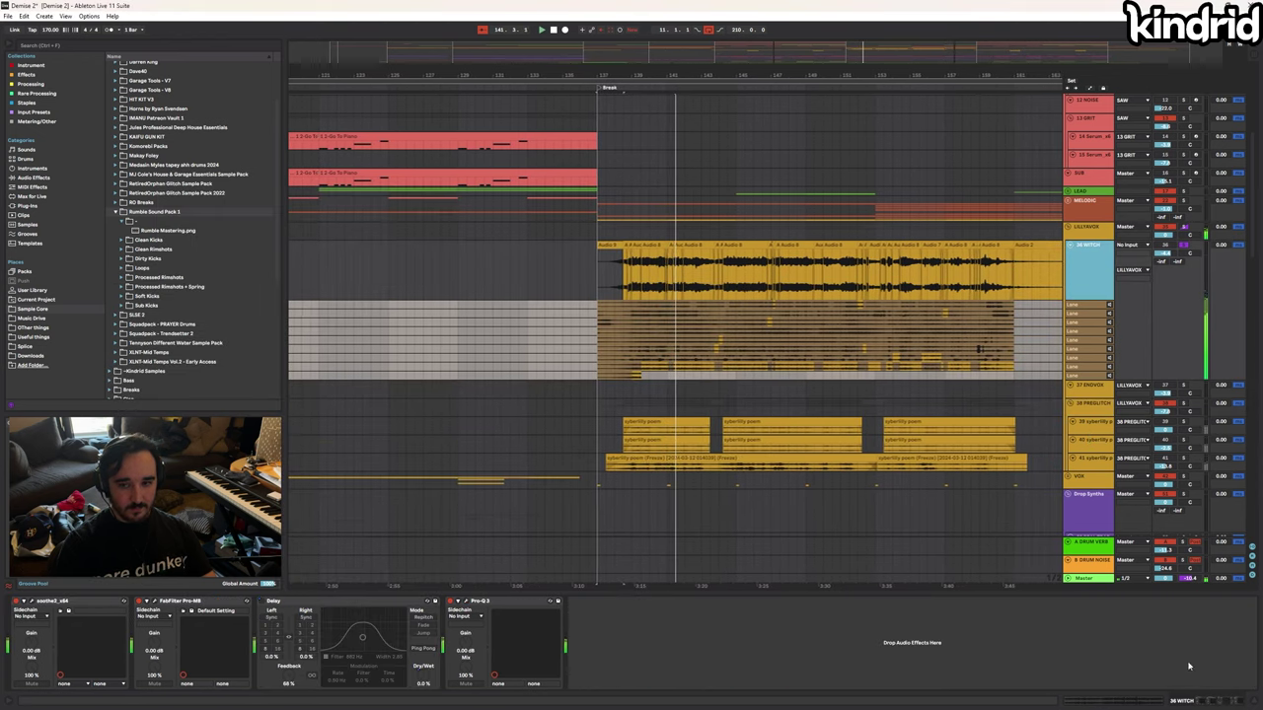
click(1172, 411)
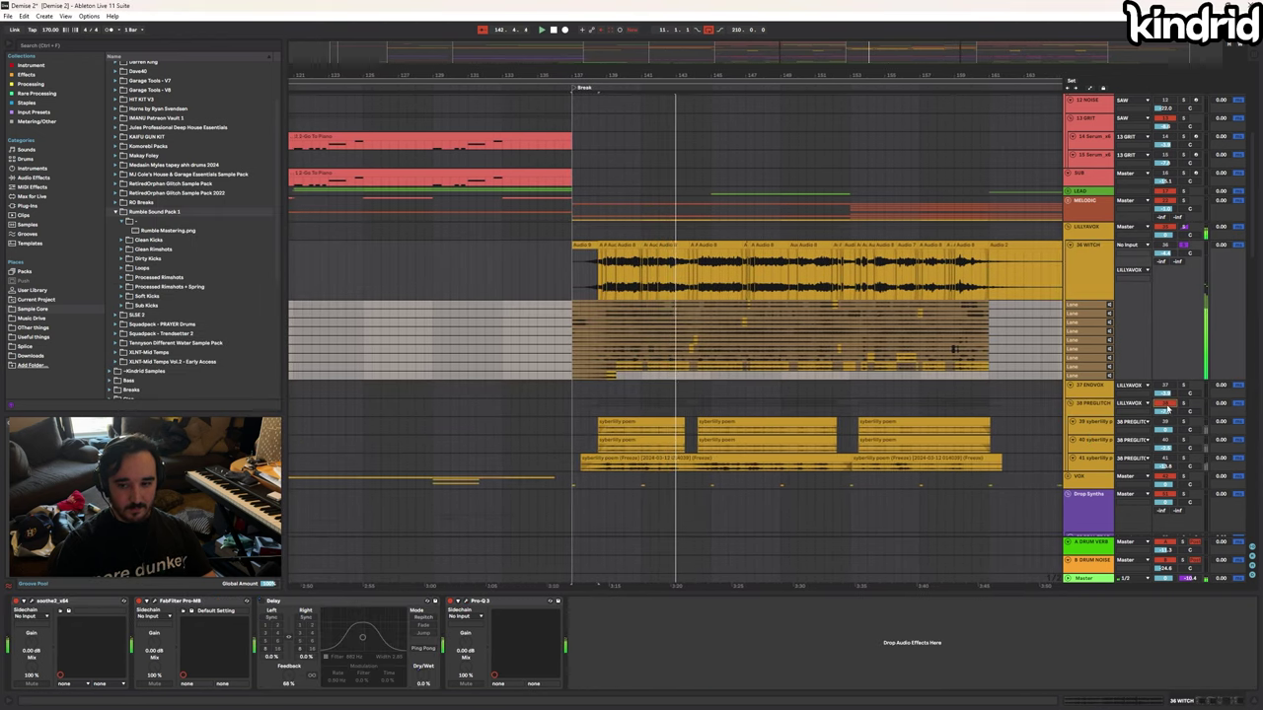
Fold the 38 PREGLITCH group and open the 36 WITCH track's soothe2 and Pro-MB plugins to inspect their settings
click(1070, 404)
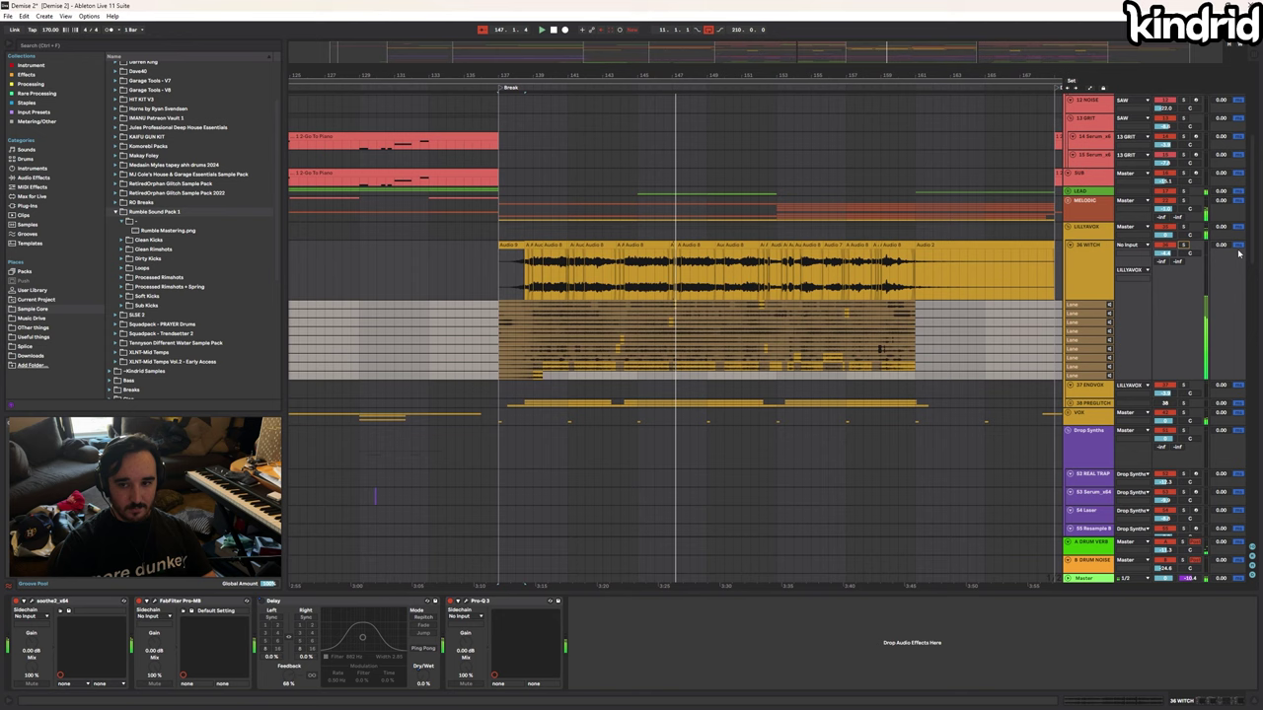
click(1089, 268)
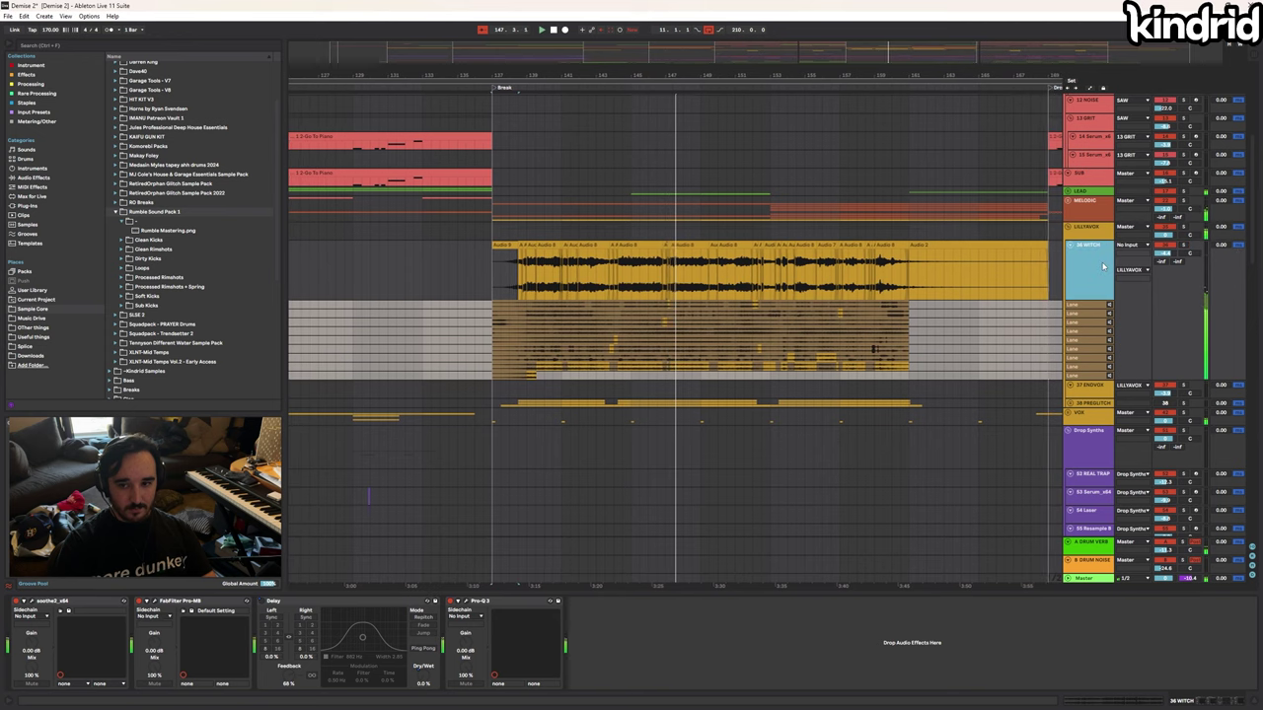
click(33, 601)
drag(529, 344, 345, 174)
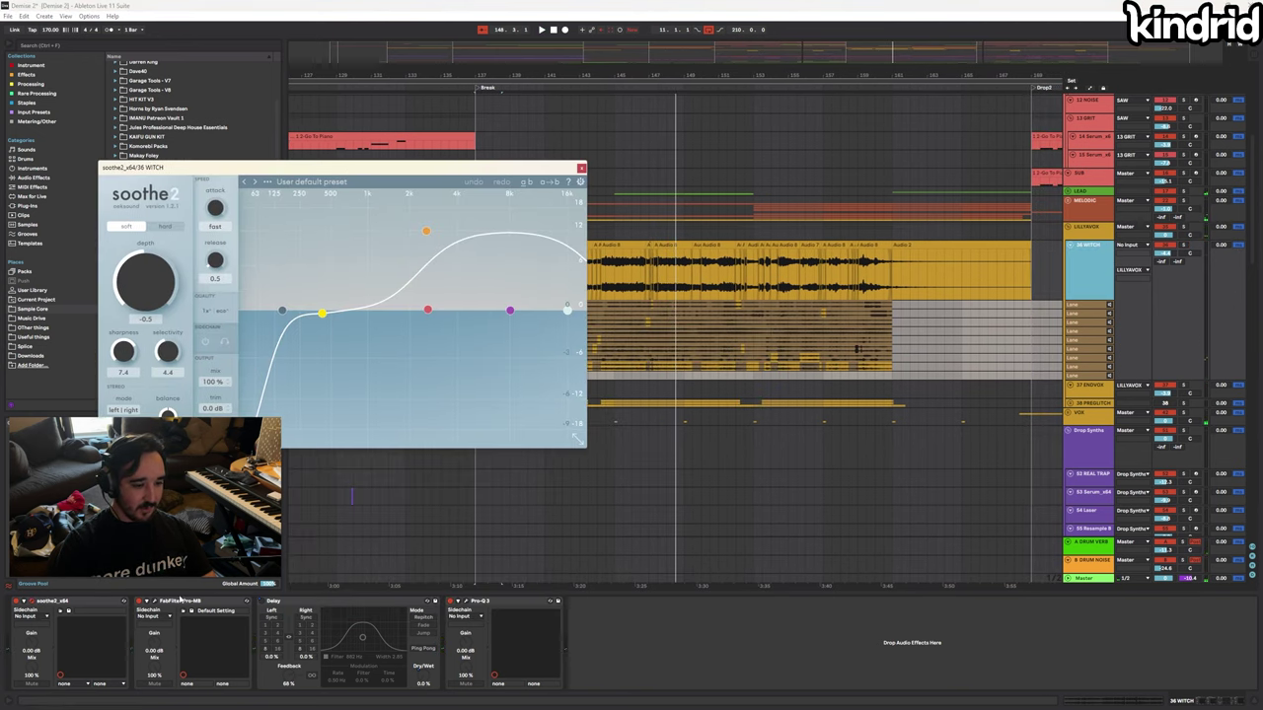
click(155, 601)
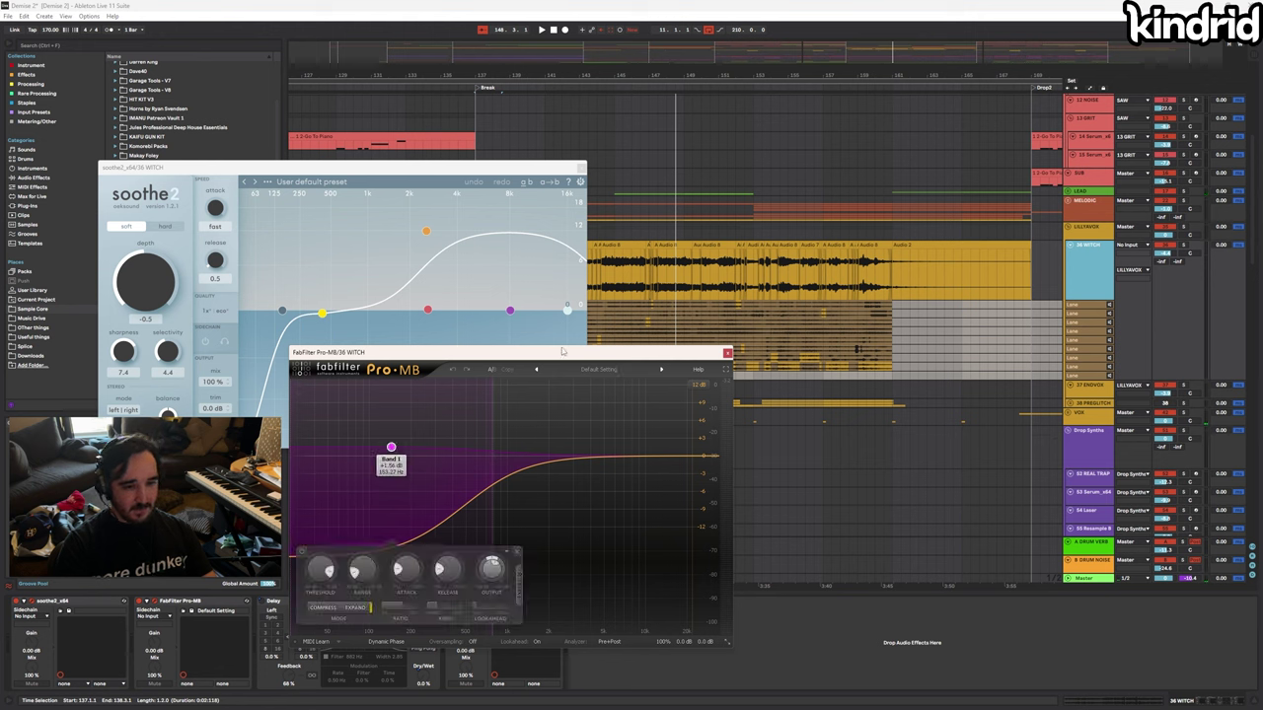
drag(484, 352, 622, 215)
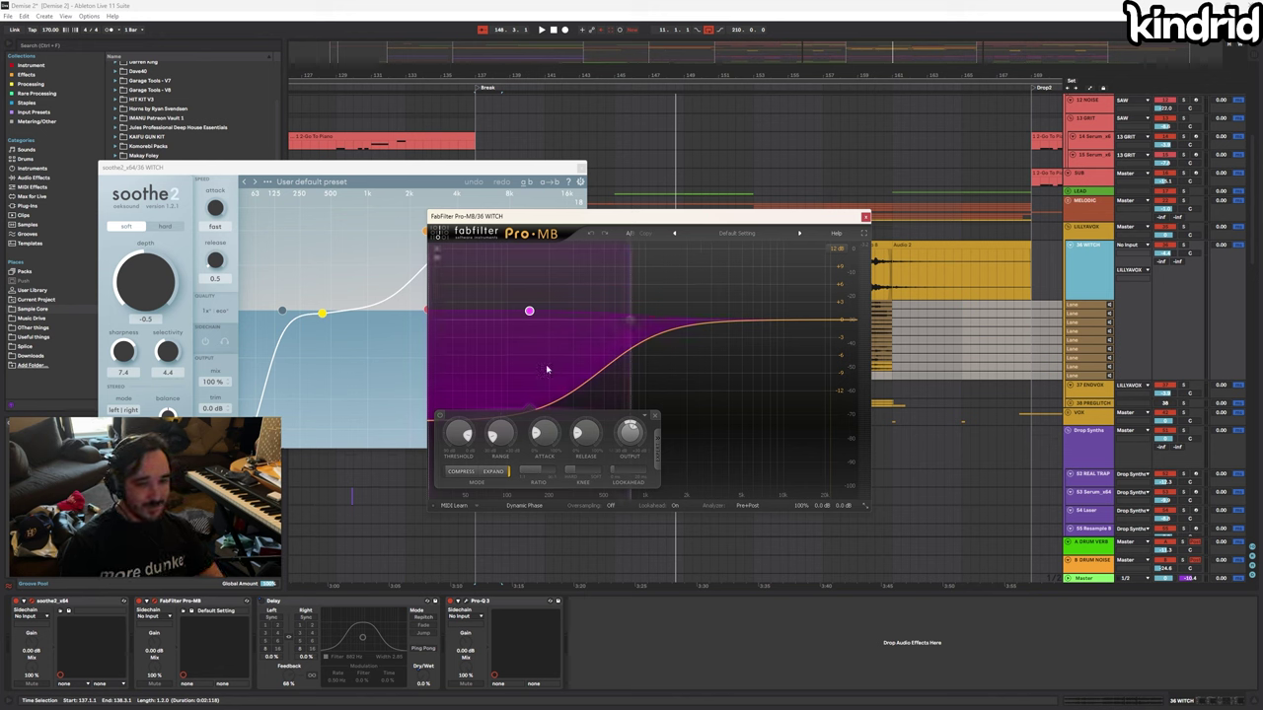
mouse_move(528, 312)
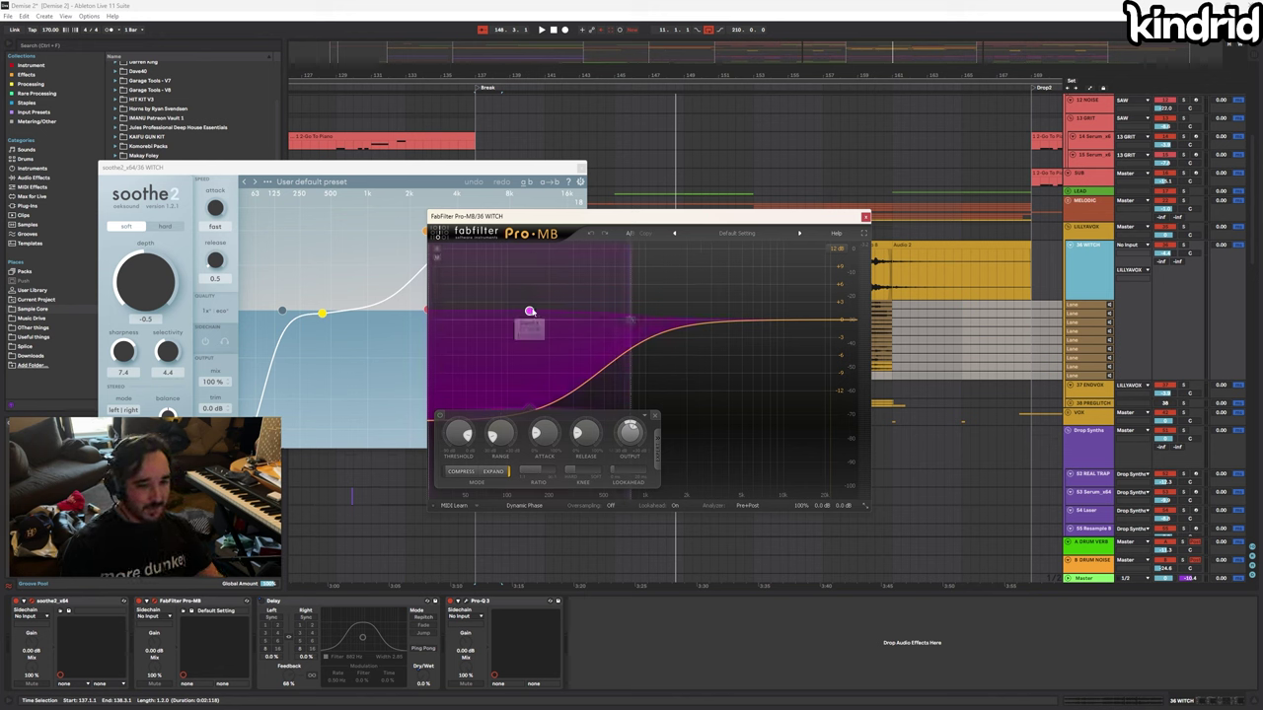
Add Multiband Dynamics to the end of the 36 WITCH device chain and show its Below thresholds and ratios
click(33, 177)
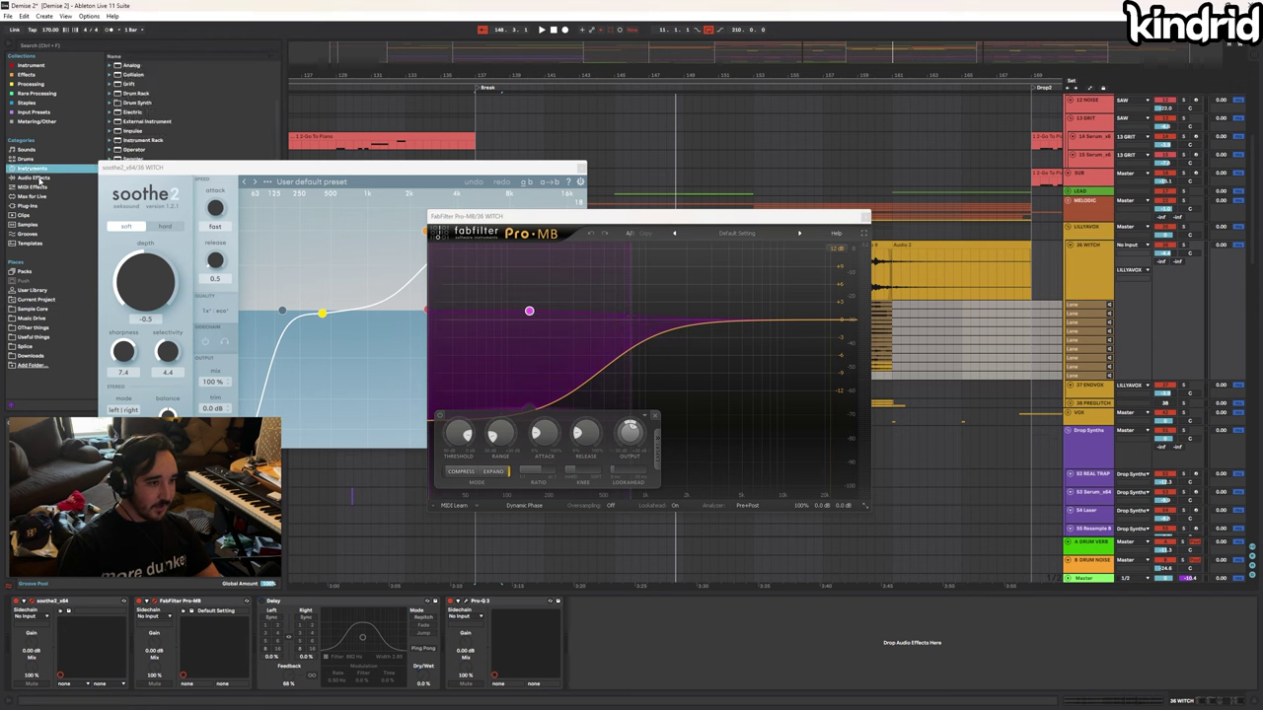
drag(227, 169, 560, 102)
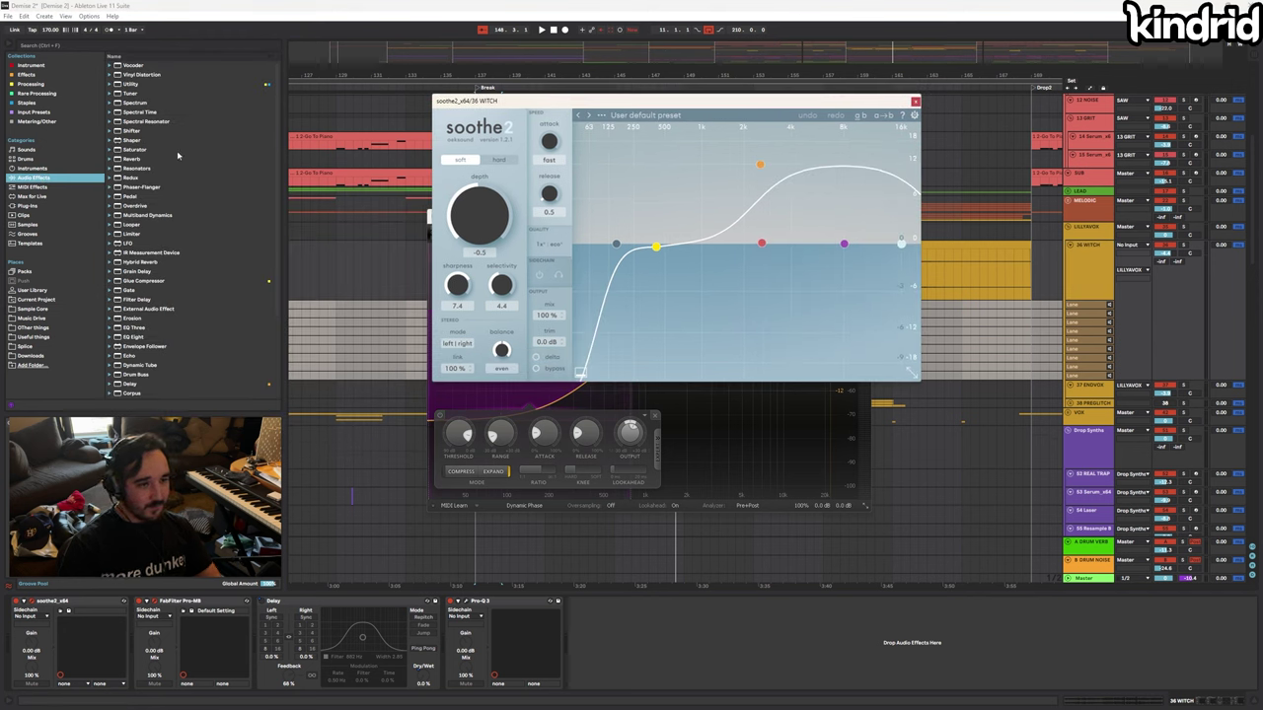
drag(146, 215, 697, 603)
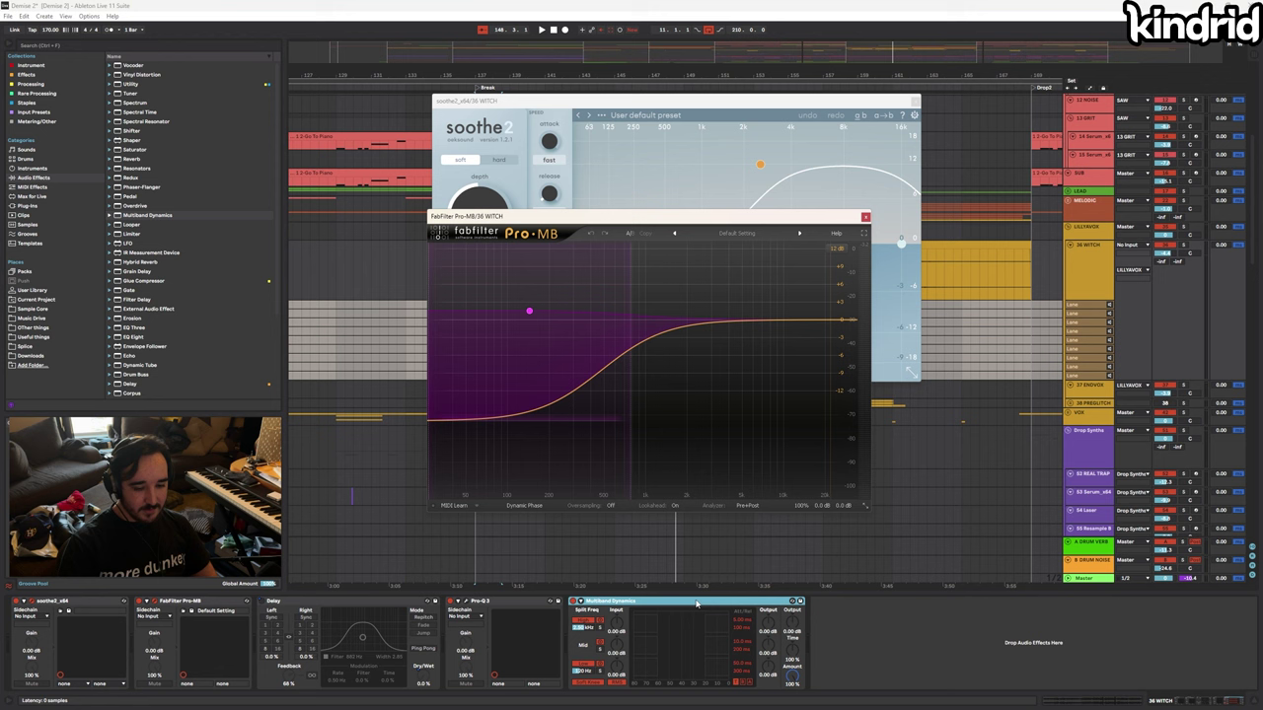
drag(649, 672, 649, 668)
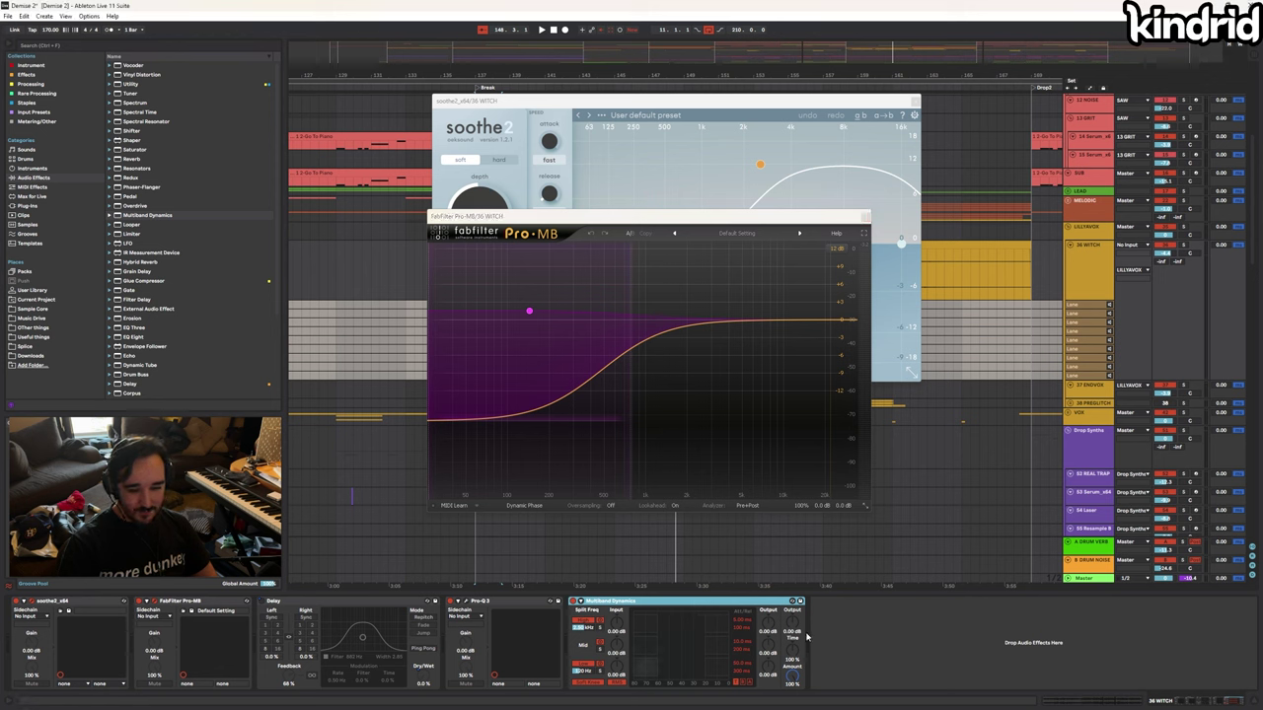
click(743, 682)
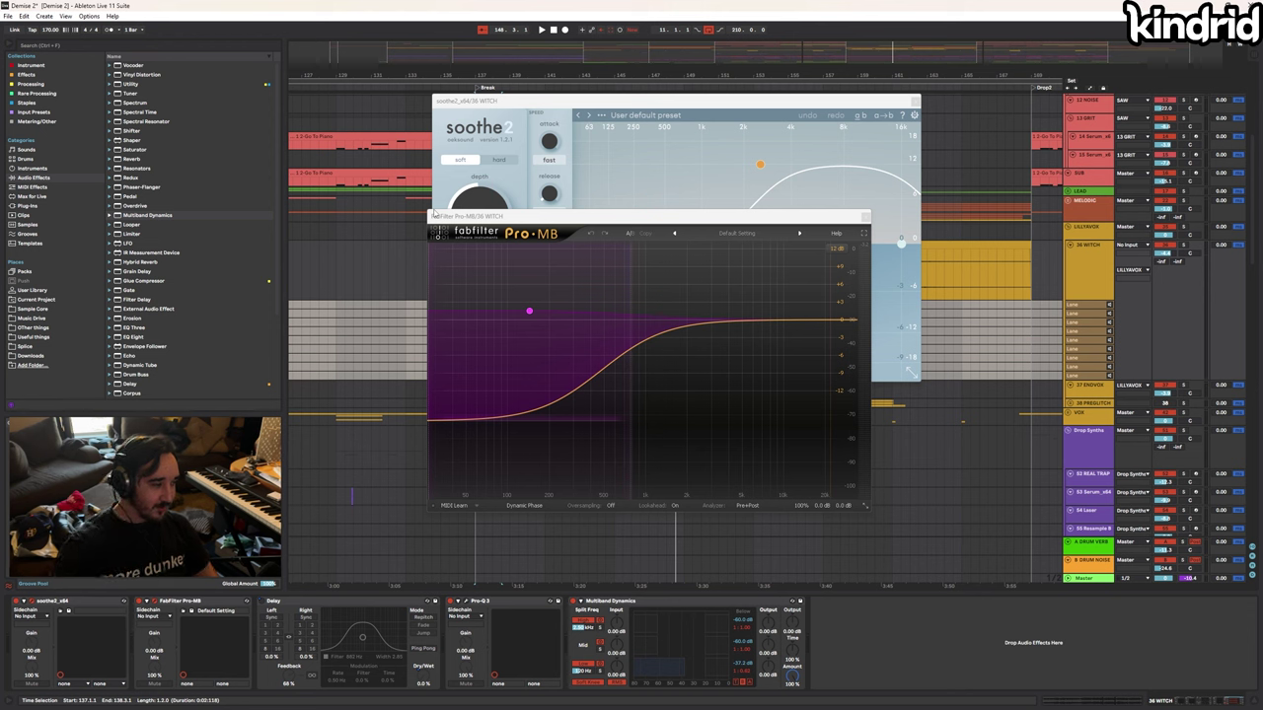
Play the 36 WITCH vocal and compare it with Band 1 in Pro-MB bypassed and enabled
click(529, 314)
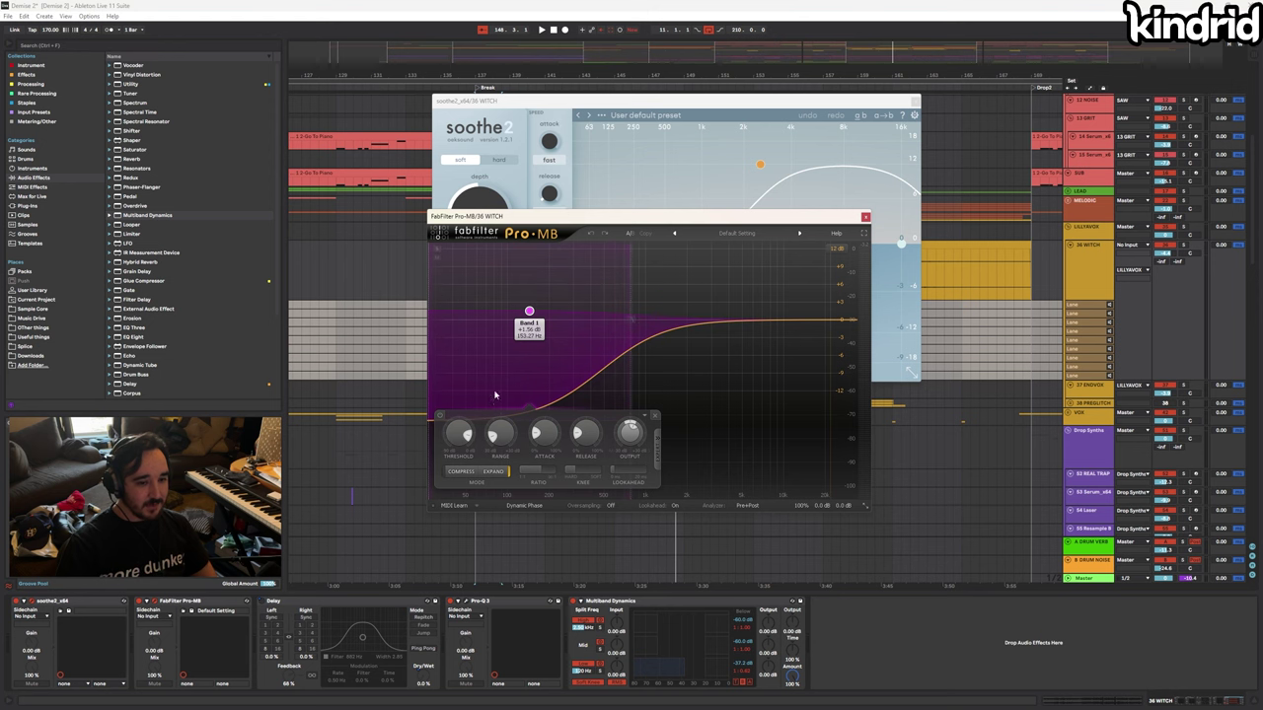
click(441, 415)
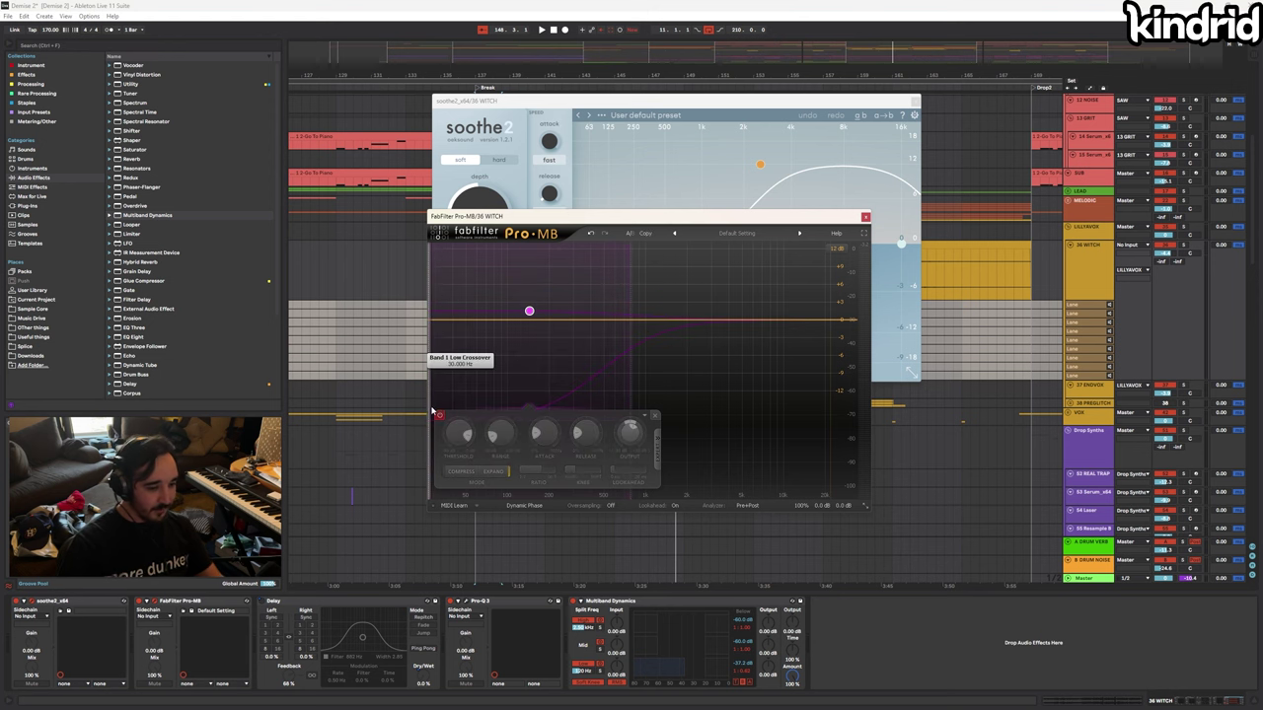
key(space)
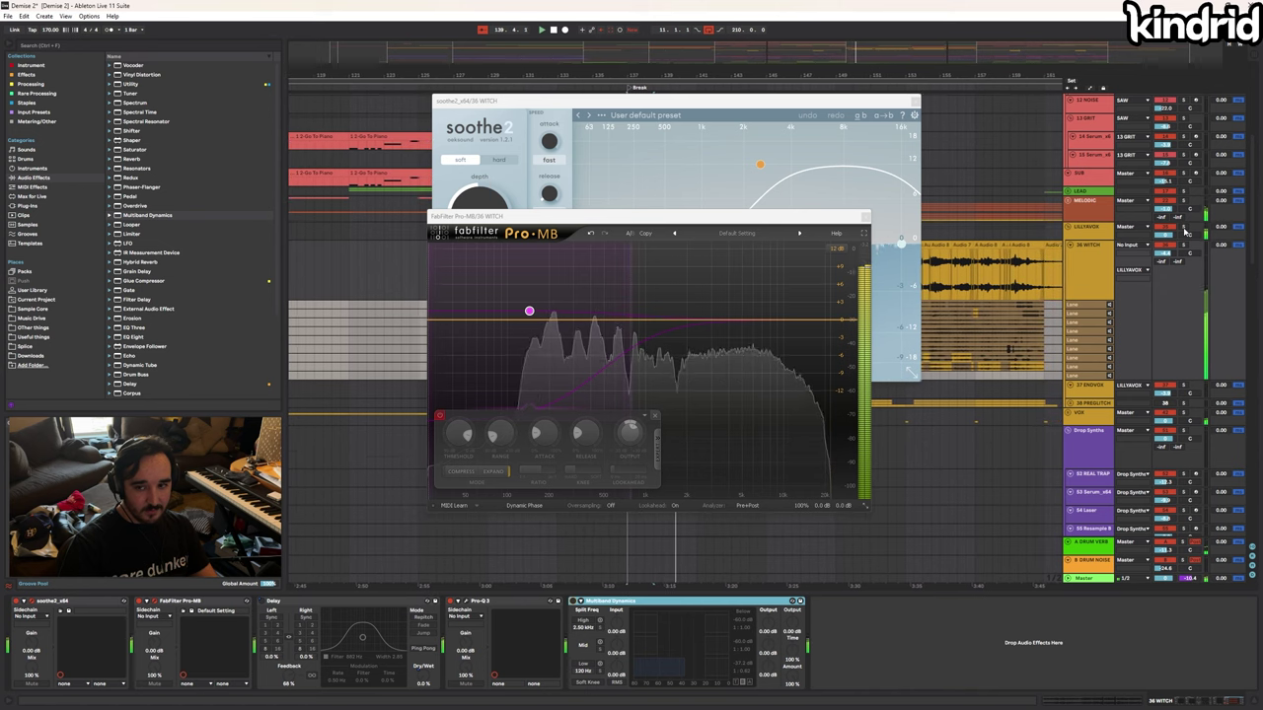
click(440, 417)
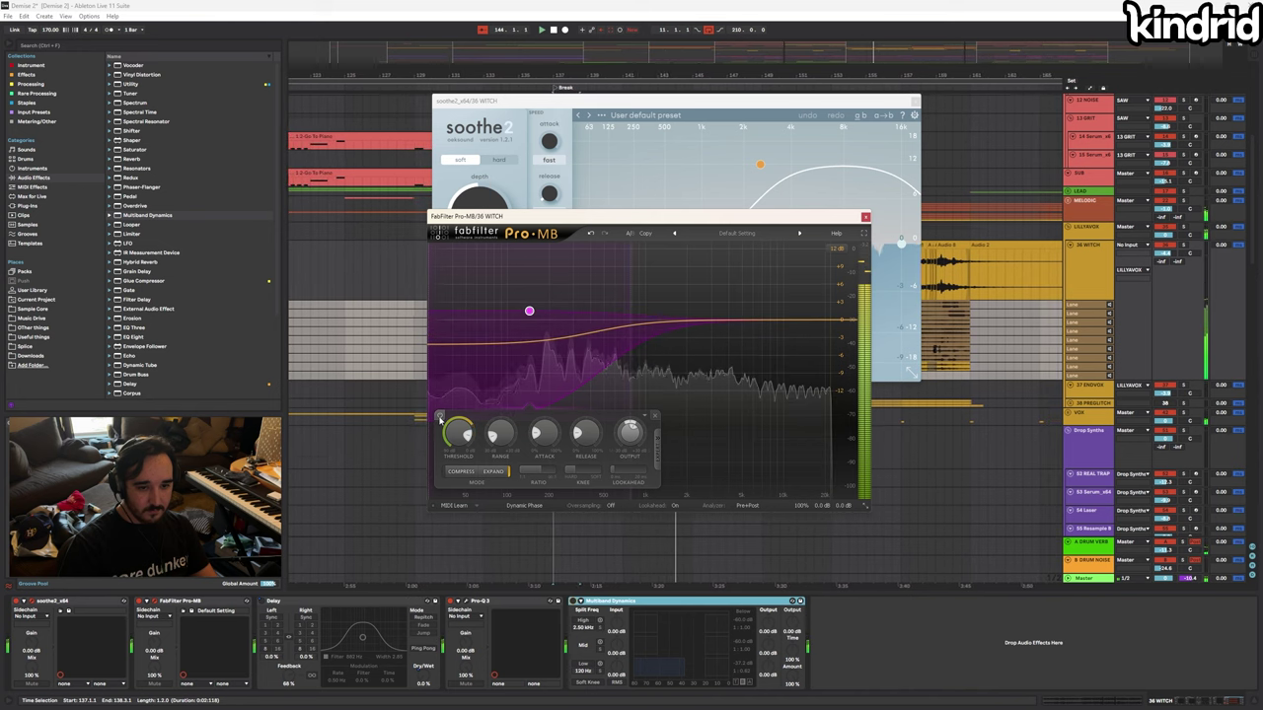
click(440, 417)
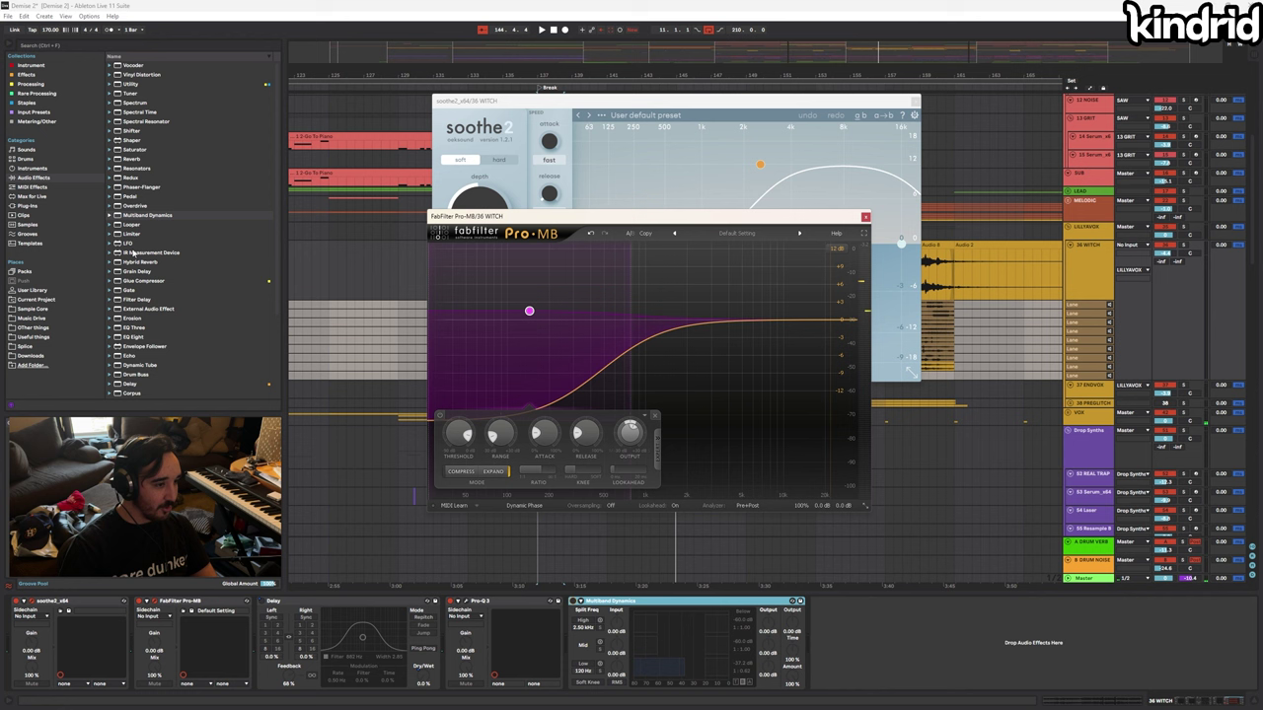
List the Multiband Dynamics presets in the browser and pick Reduce Ambience.adv
click(109, 217)
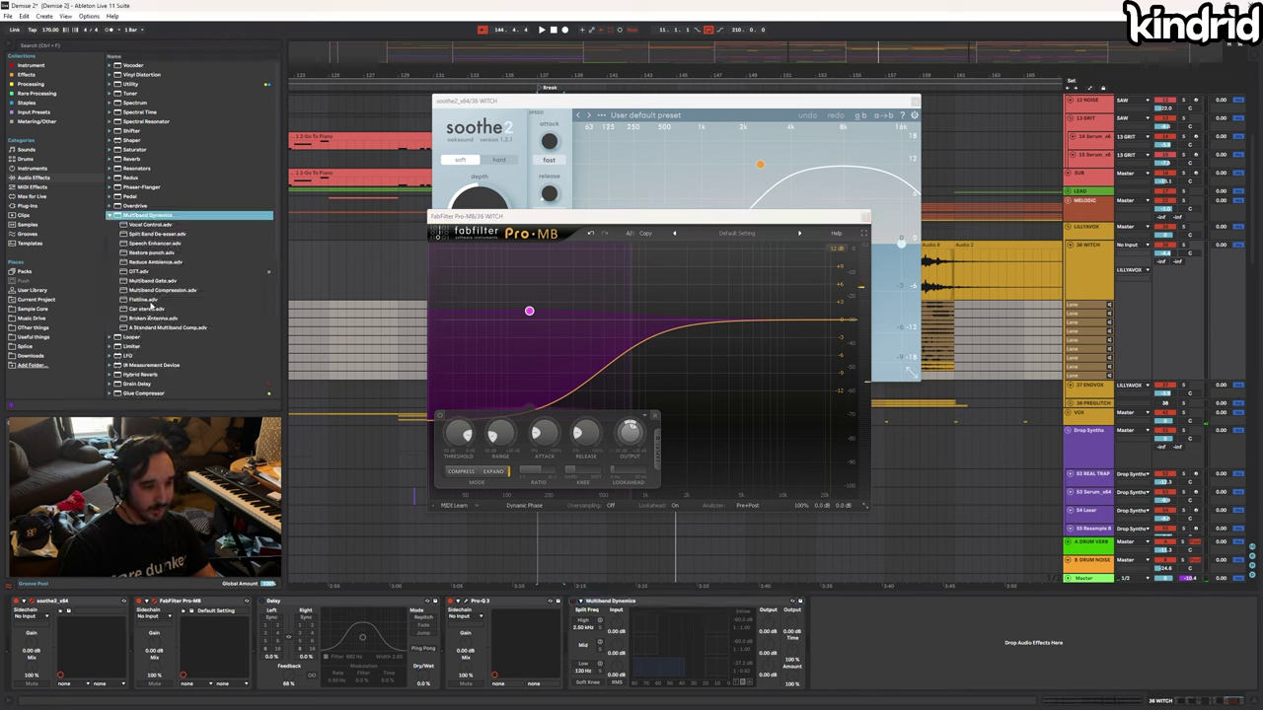
drag(152, 262, 119, 580)
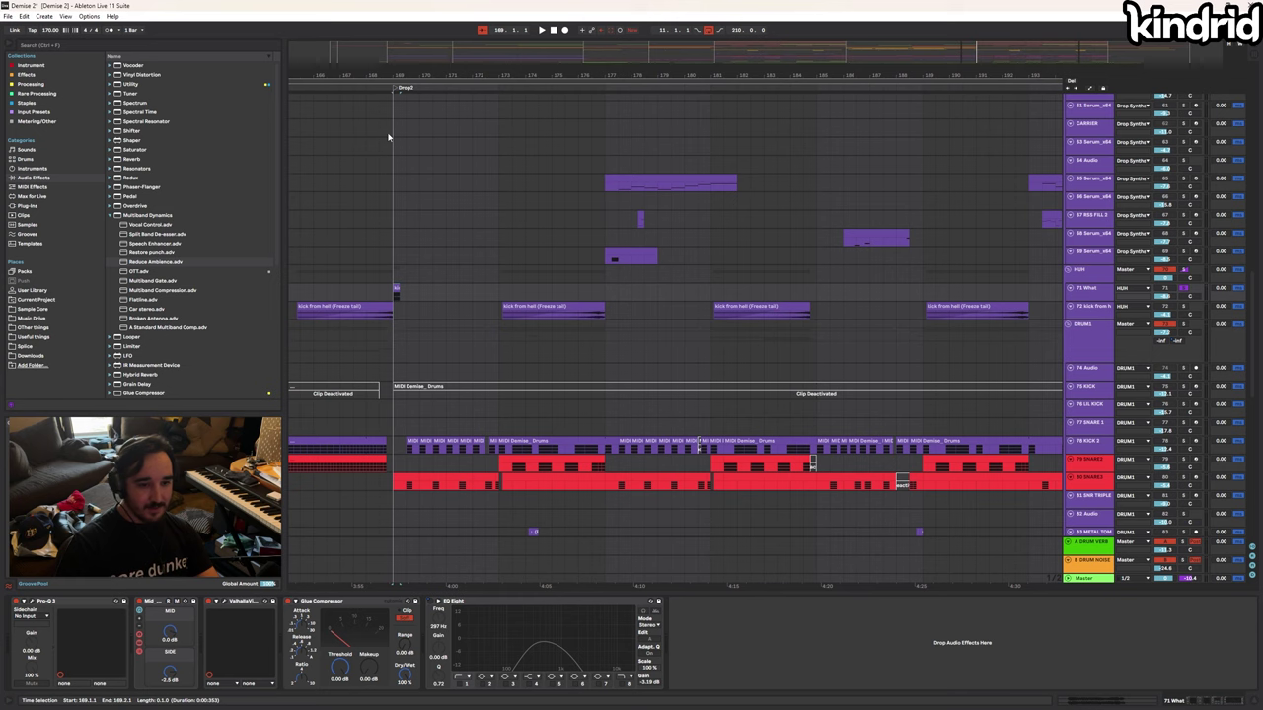
Locate the start of Drop2 and inspect the device chains of its opening synth tracks, 56 LOL and 58 Serum_x64
drag(399, 75, 659, 116)
scroll(808, 388, up, 8)
click(447, 249)
click(495, 220)
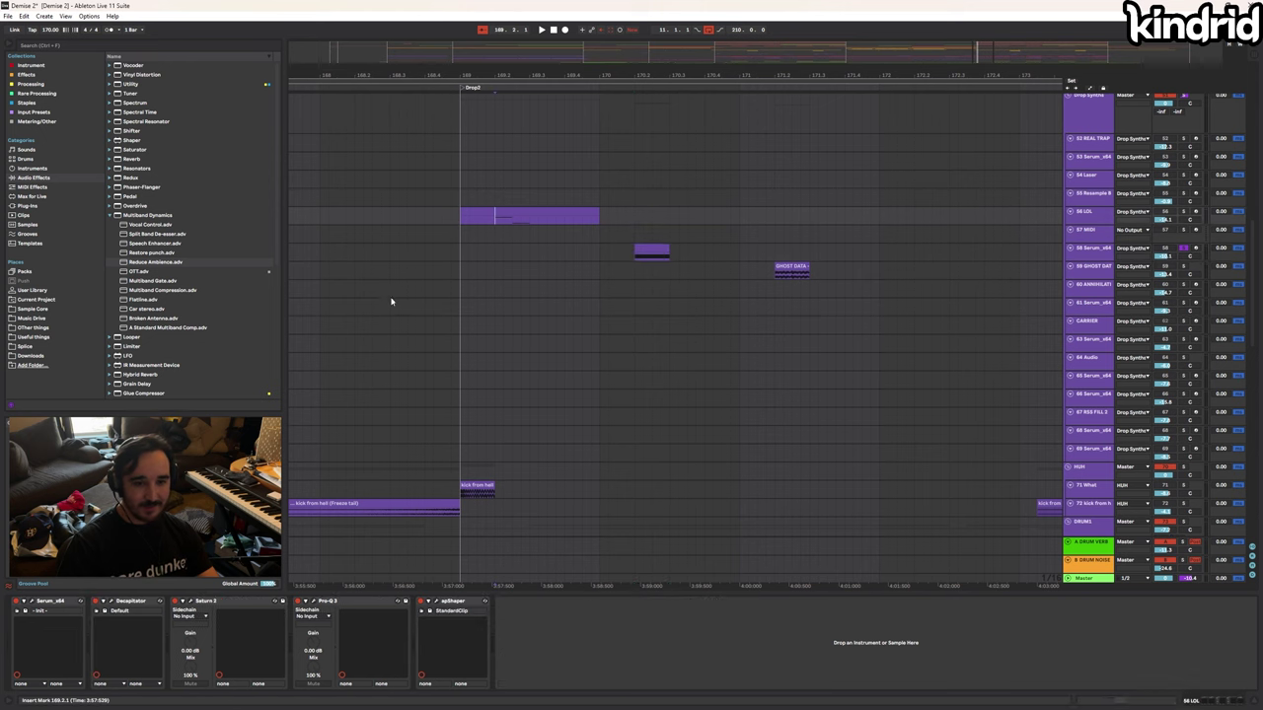
click(460, 254)
scroll(1183, 112, up, 1)
Solo the Drop Synths and HUH groups together and play the opening of Drop2 from the kick from hell clip
click(1182, 106)
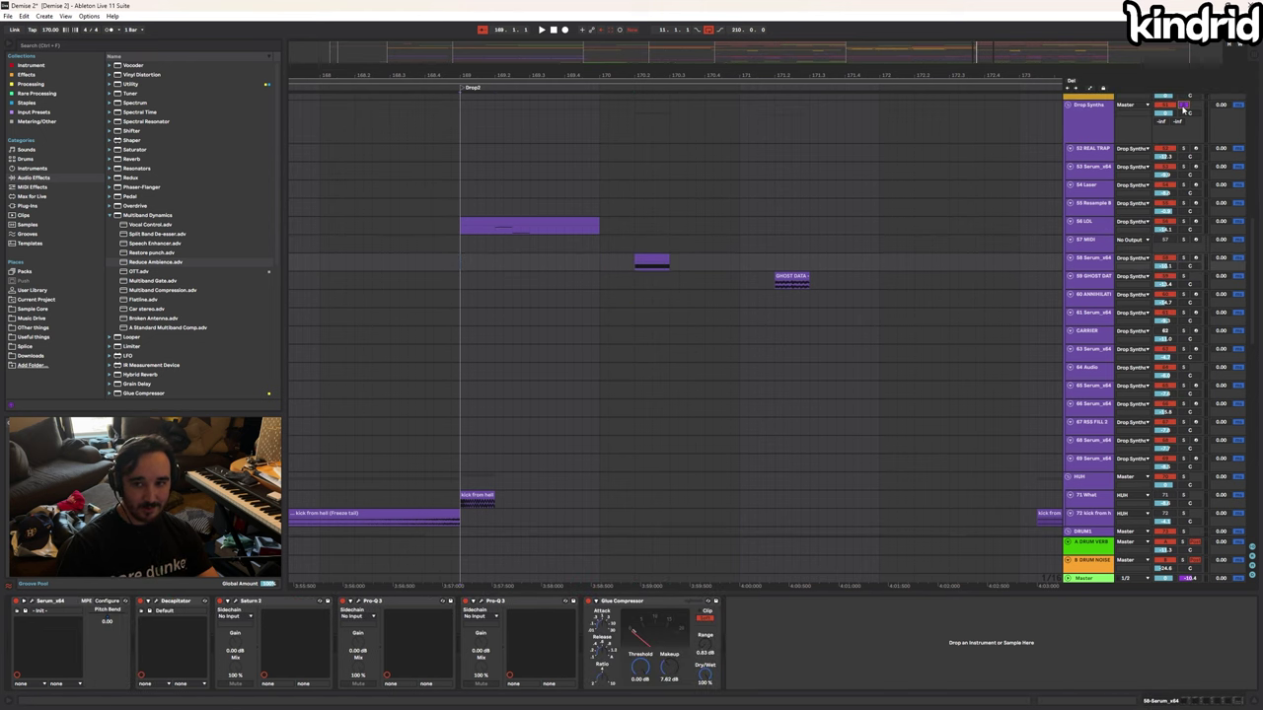
key(space)
ctrl+click(1183, 476)
key(space)
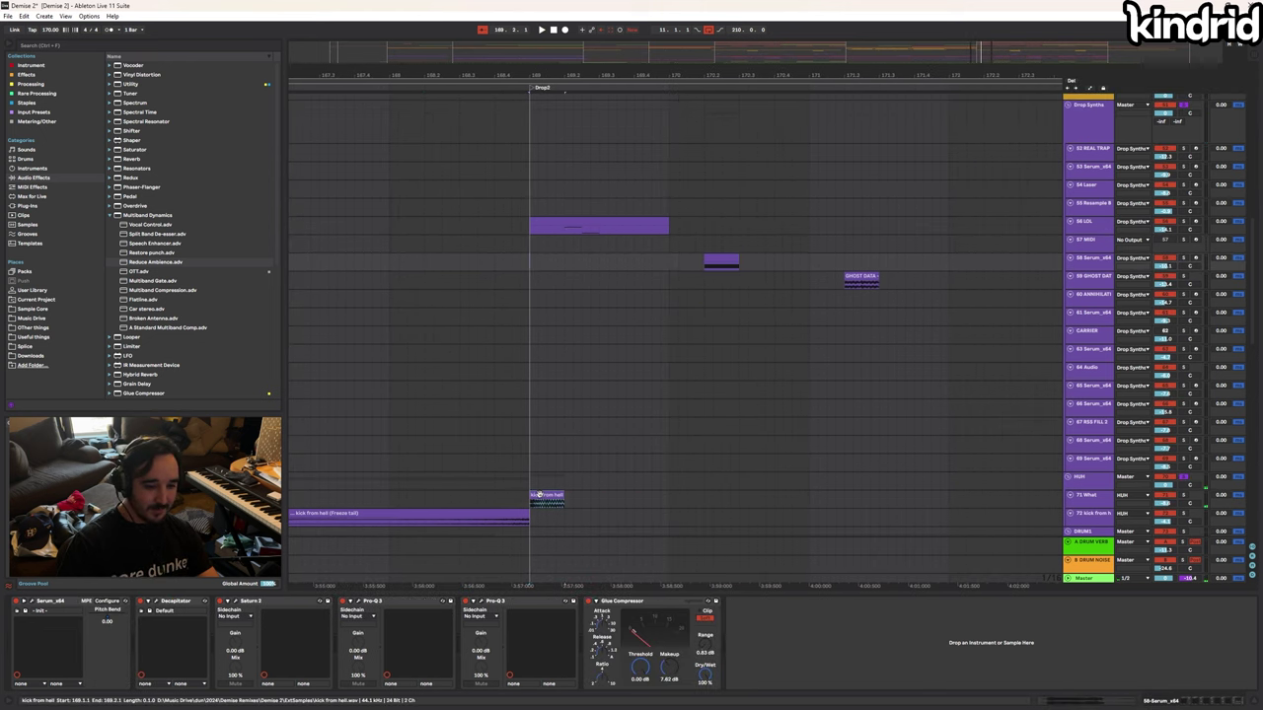
click(540, 495)
key(space)
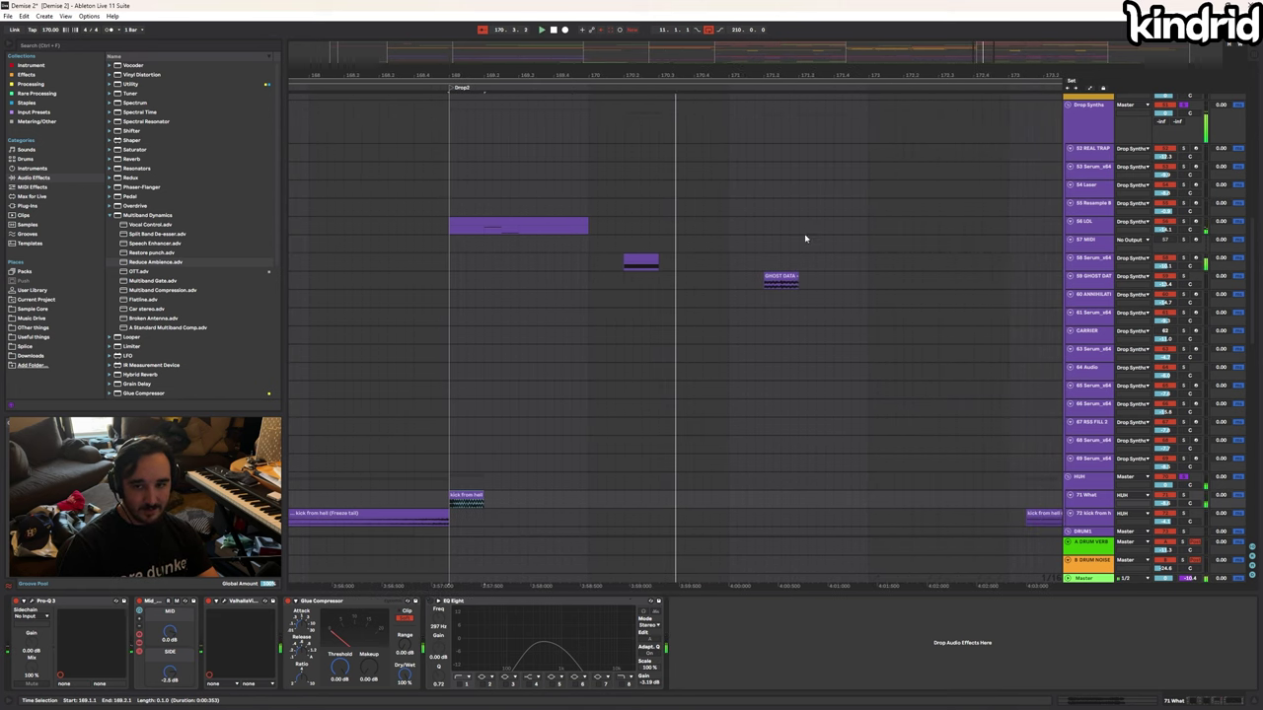
key(space)
Enlarge the 59 GHOST DATA track around its Siren's Call clip and play that clip soloed
click(597, 258)
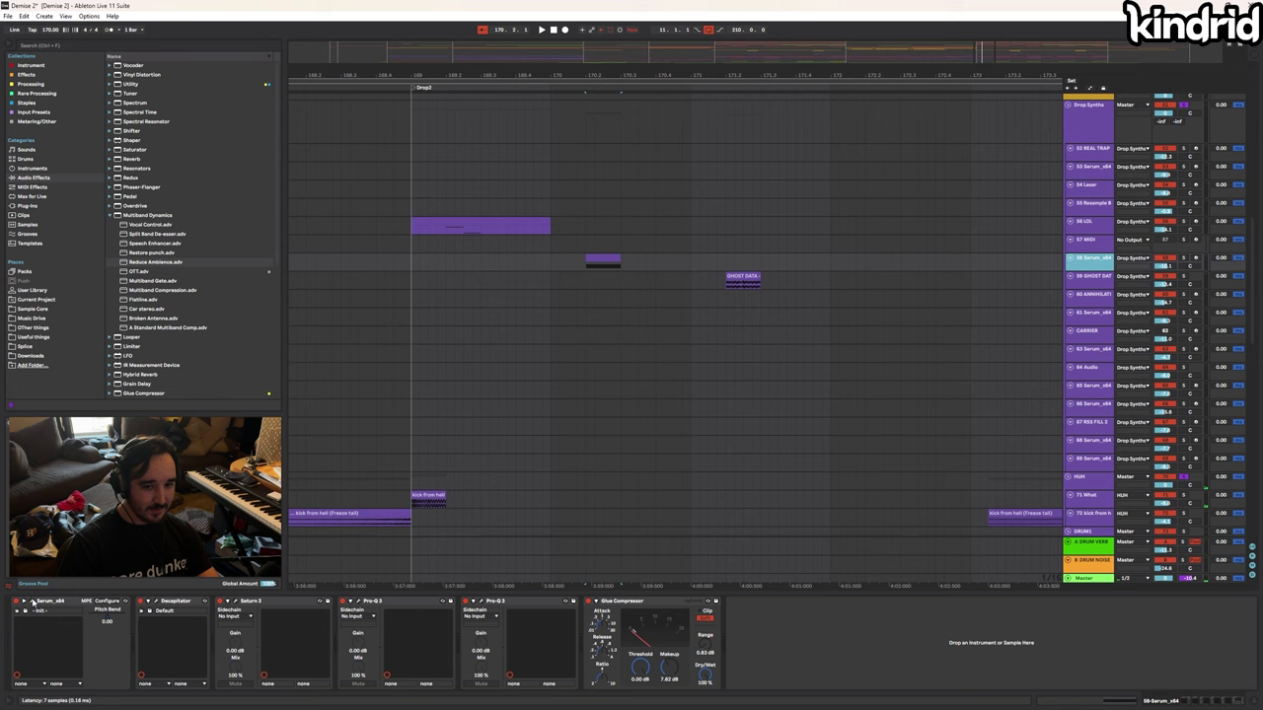
drag(756, 75, 757, 158)
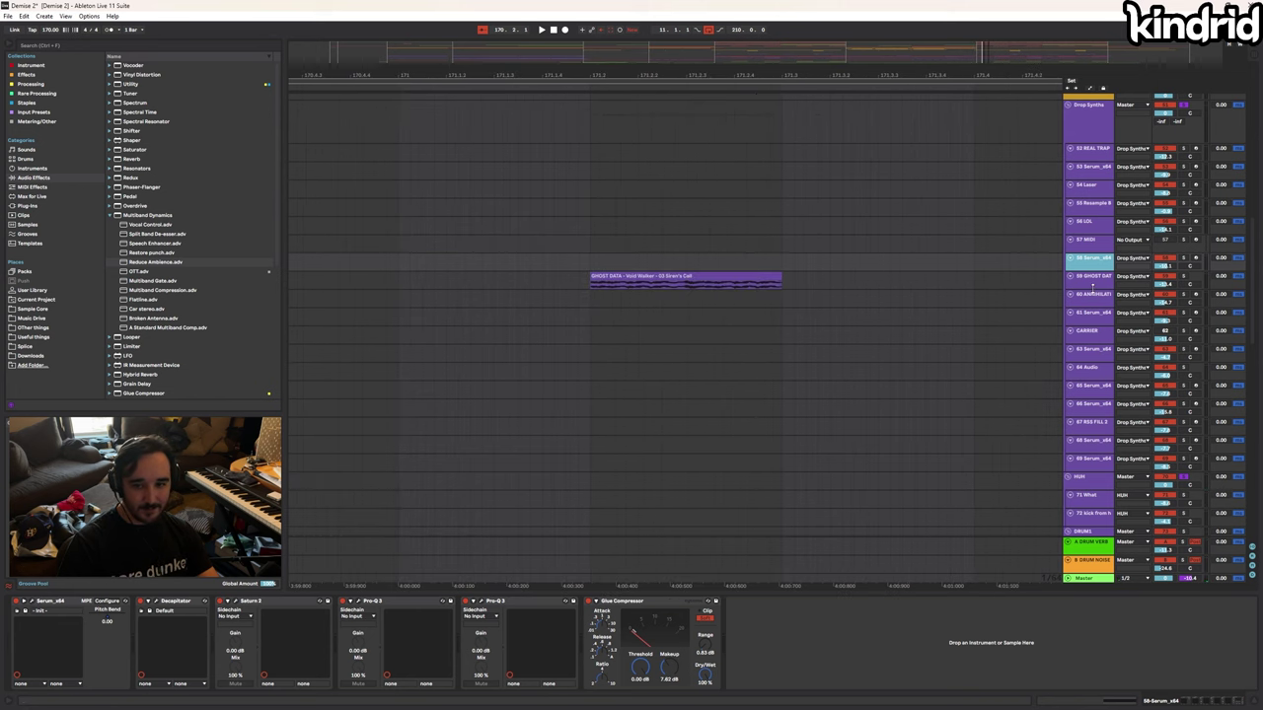
drag(1089, 291, 1077, 429)
click(681, 276)
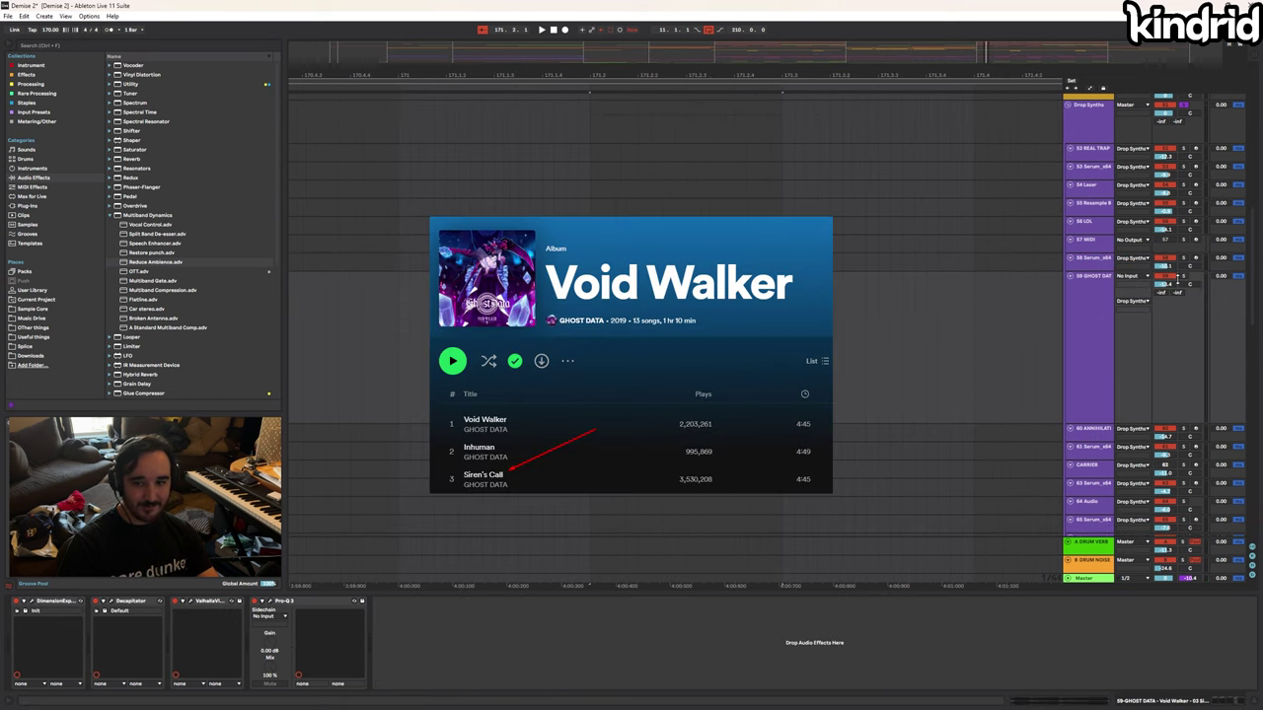
click(1184, 278)
key(space)
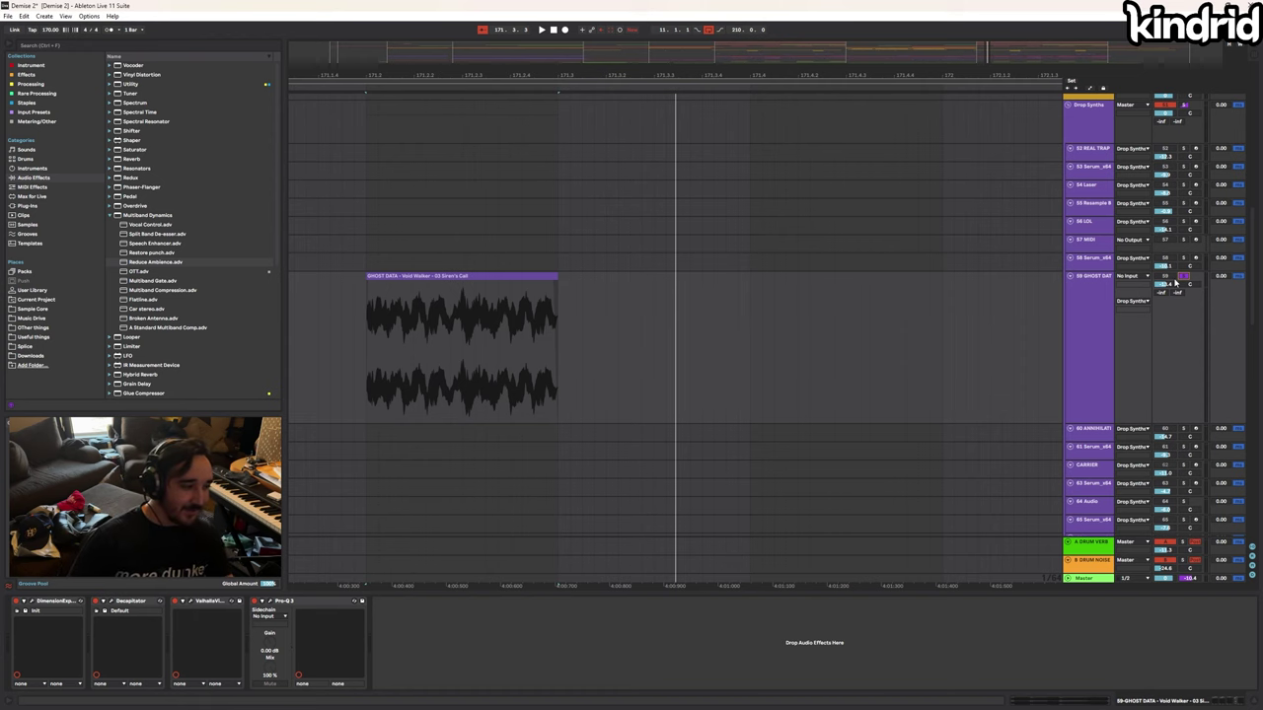
Return to soloing the Drop Synths and HUH groups and play Drop2 from 169.1.1
drag(503, 77, 493, 22)
scroll(710, 266, down, 1)
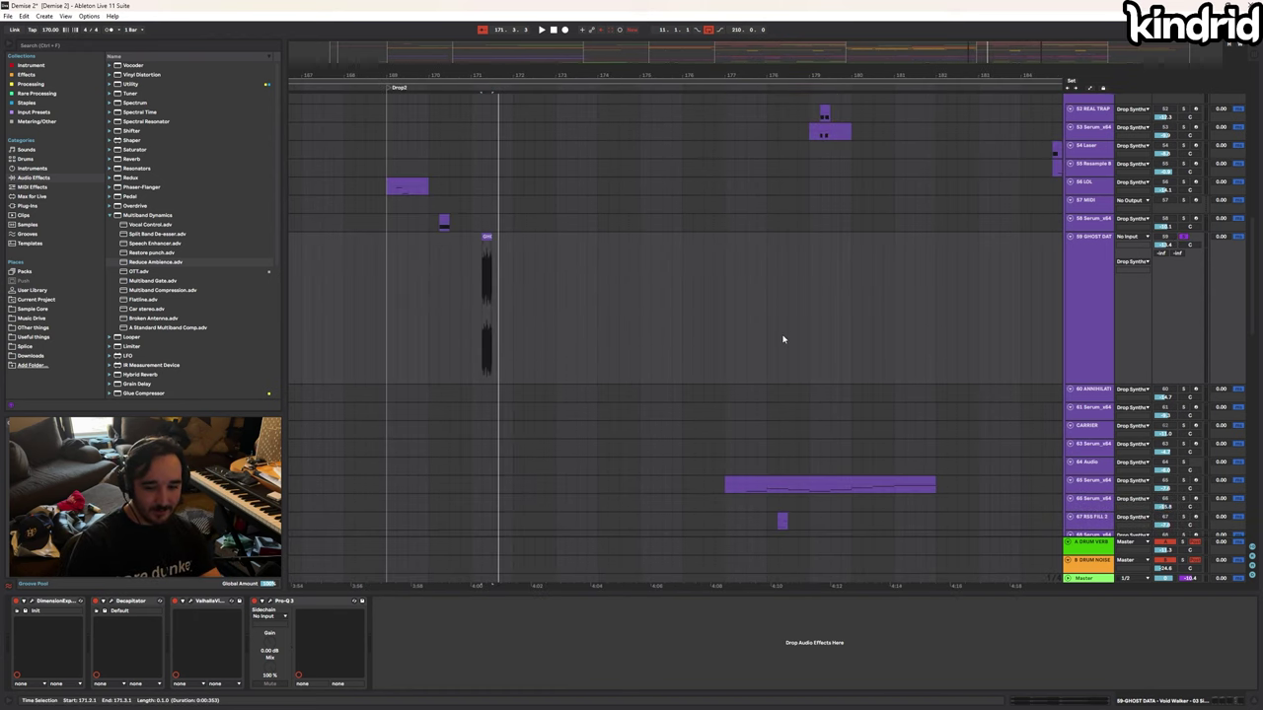
scroll(769, 341, up, 3)
click(444, 345)
click(1187, 349)
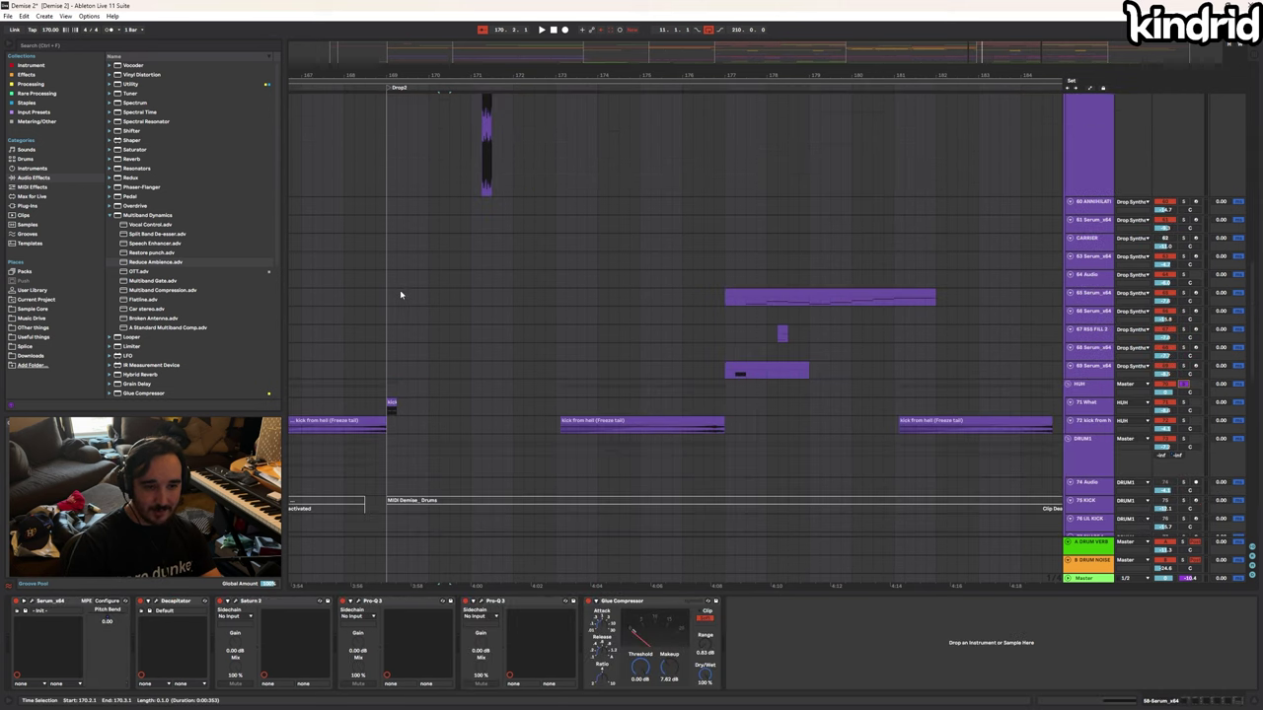
click(385, 284)
key(space)
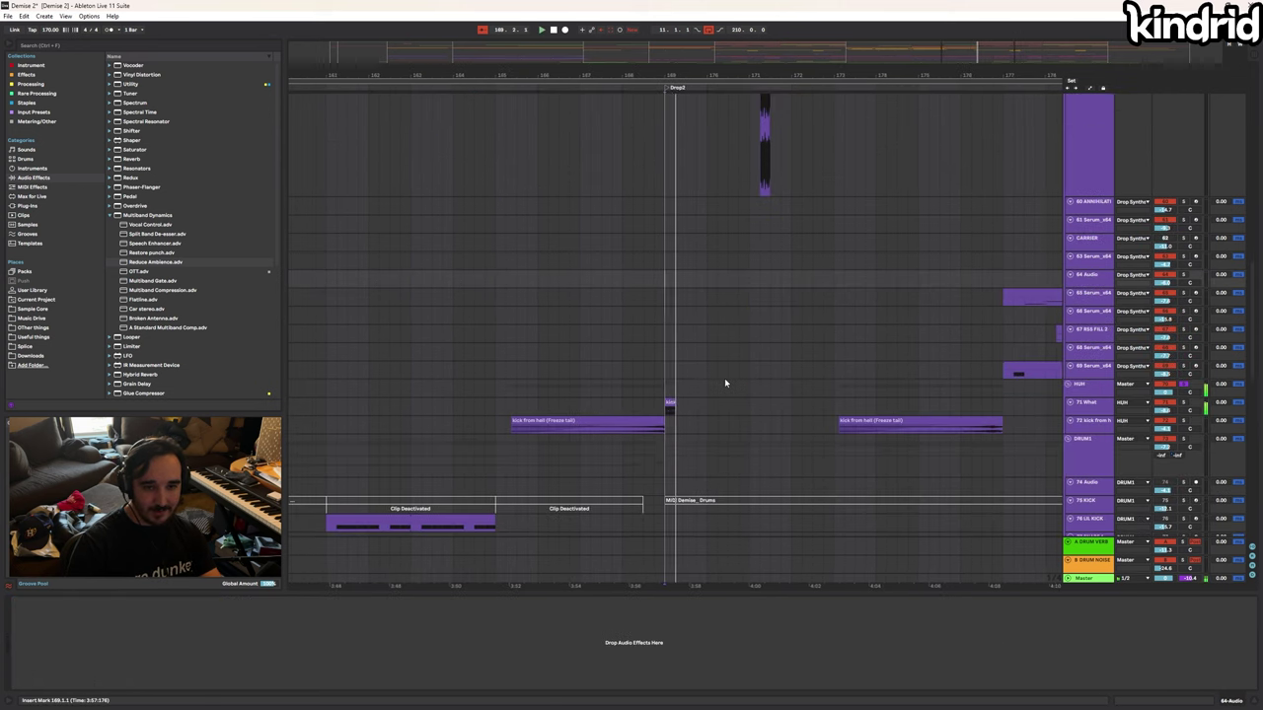
scroll(720, 383, up, 4)
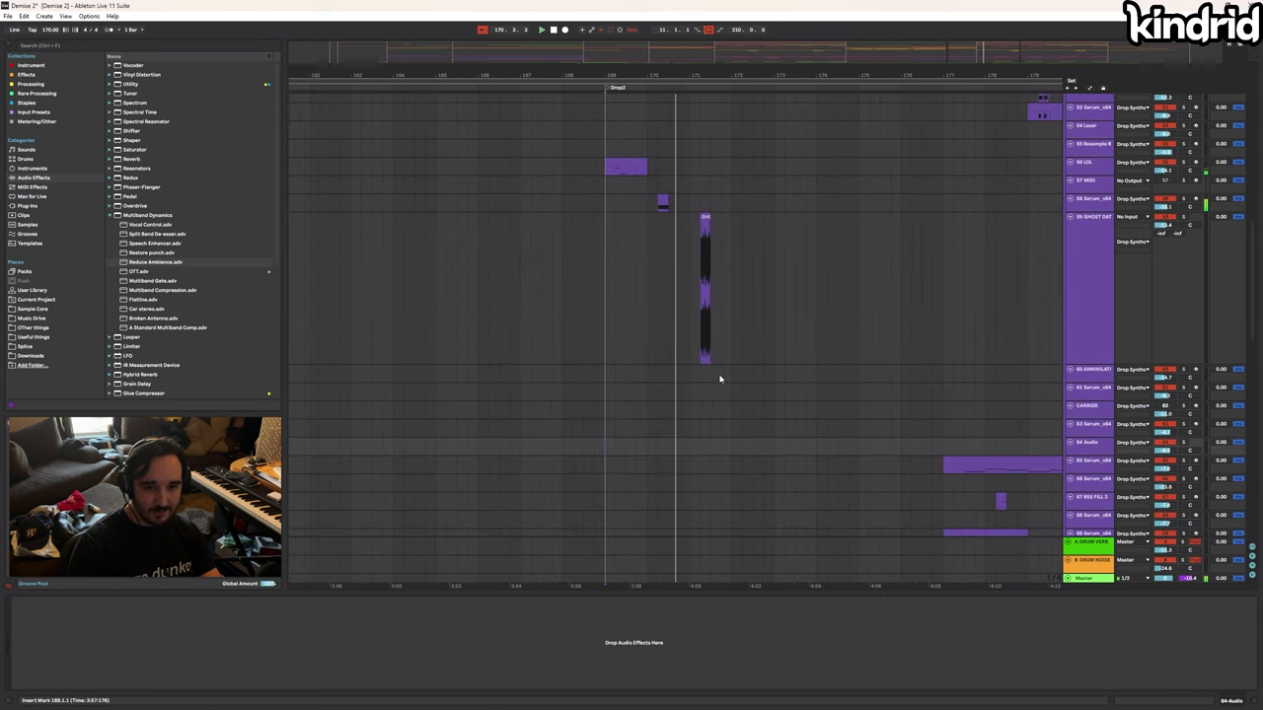
scroll(746, 376, up, 4)
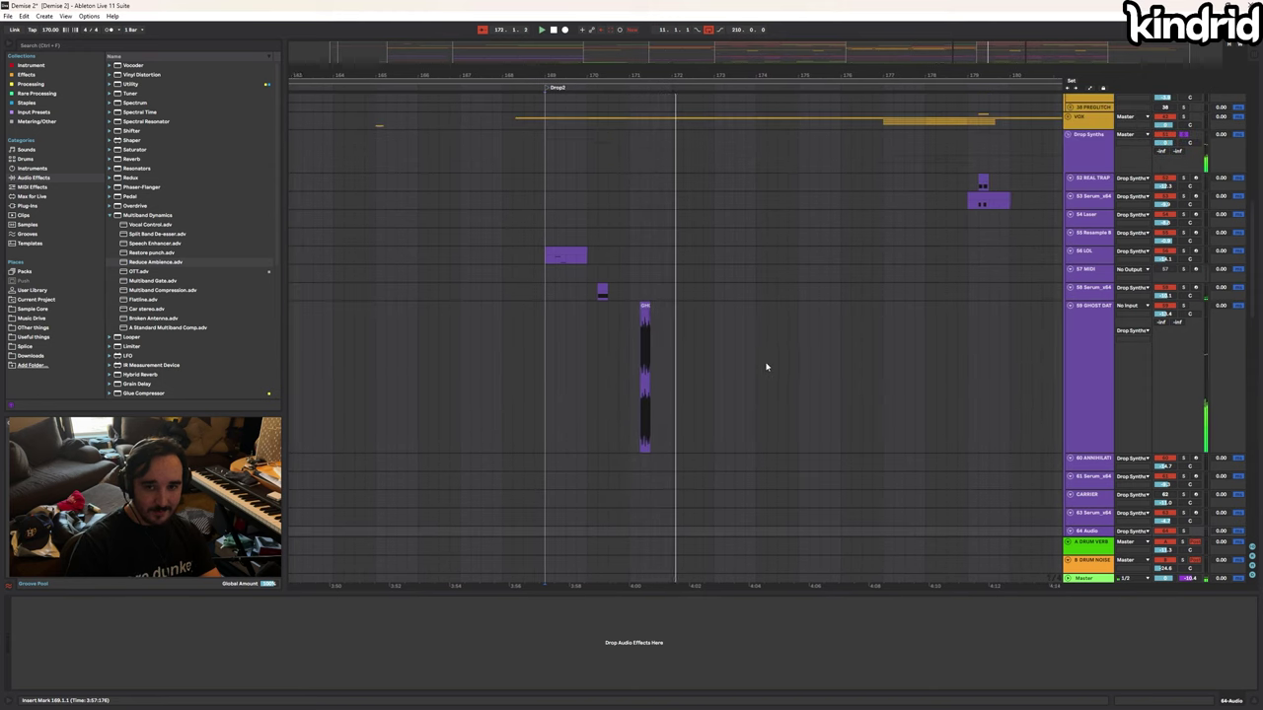
Play the soloed Drop Synths and HUH groups from 177.1.1 to audition the next synth fills
click(742, 254)
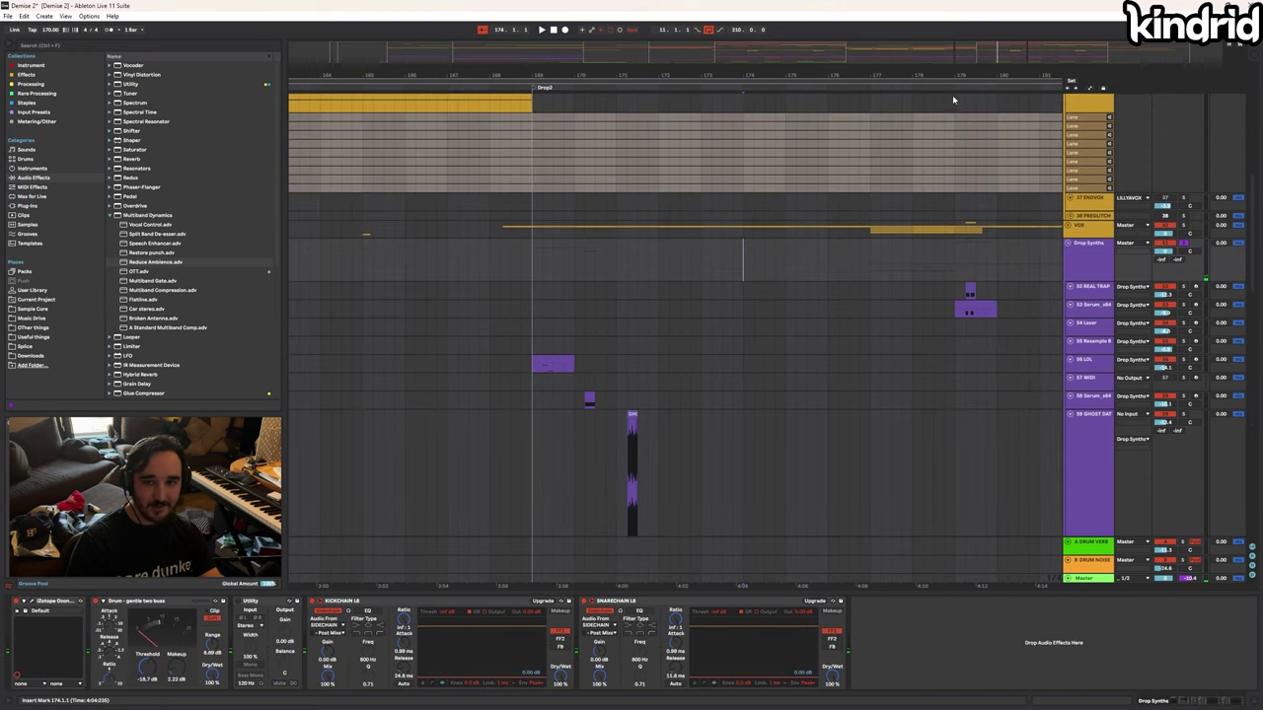
scroll(714, 242, right, 5)
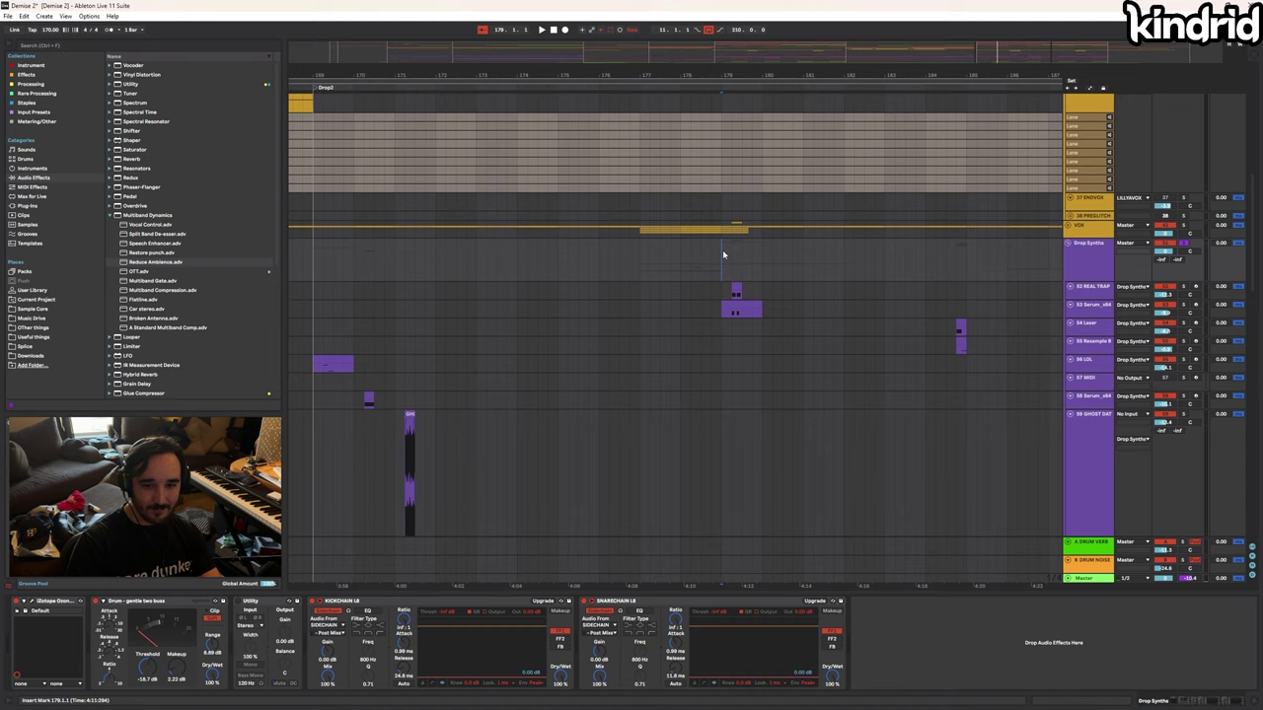
scroll(722, 254, down, 5)
click(638, 260)
scroll(671, 261, down, 1)
key(space)
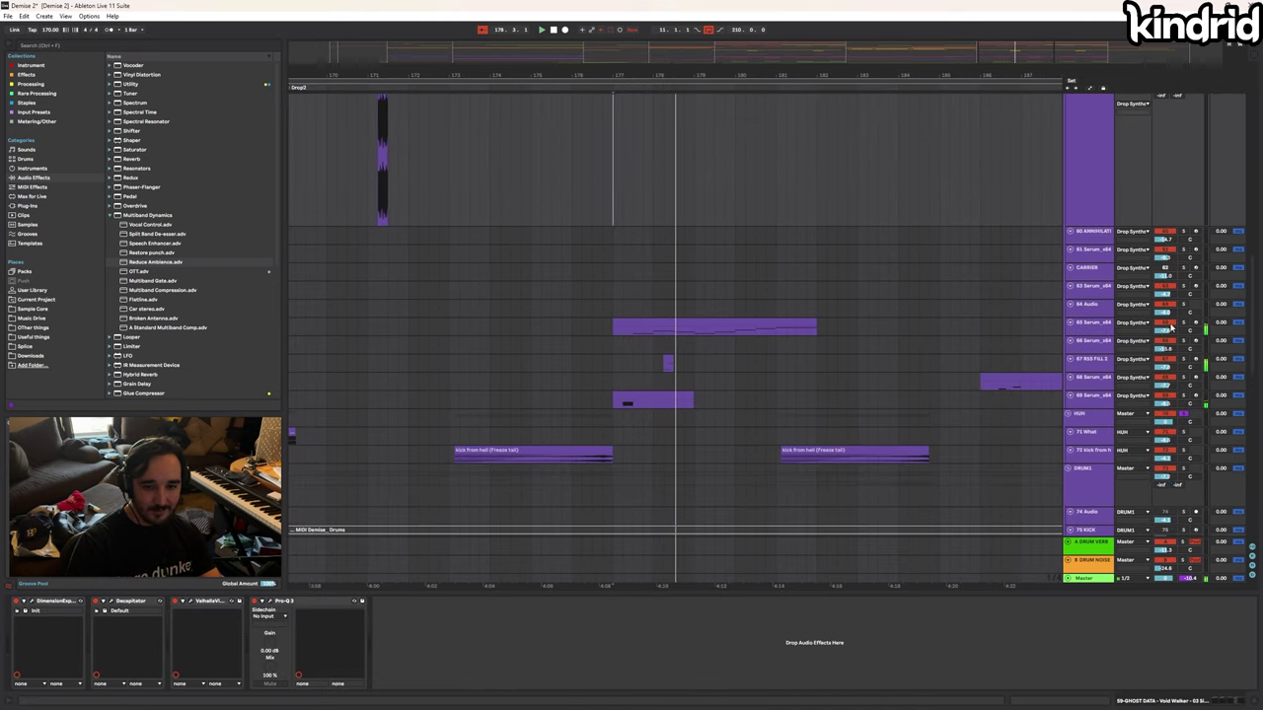
scroll(663, 397, up, 4)
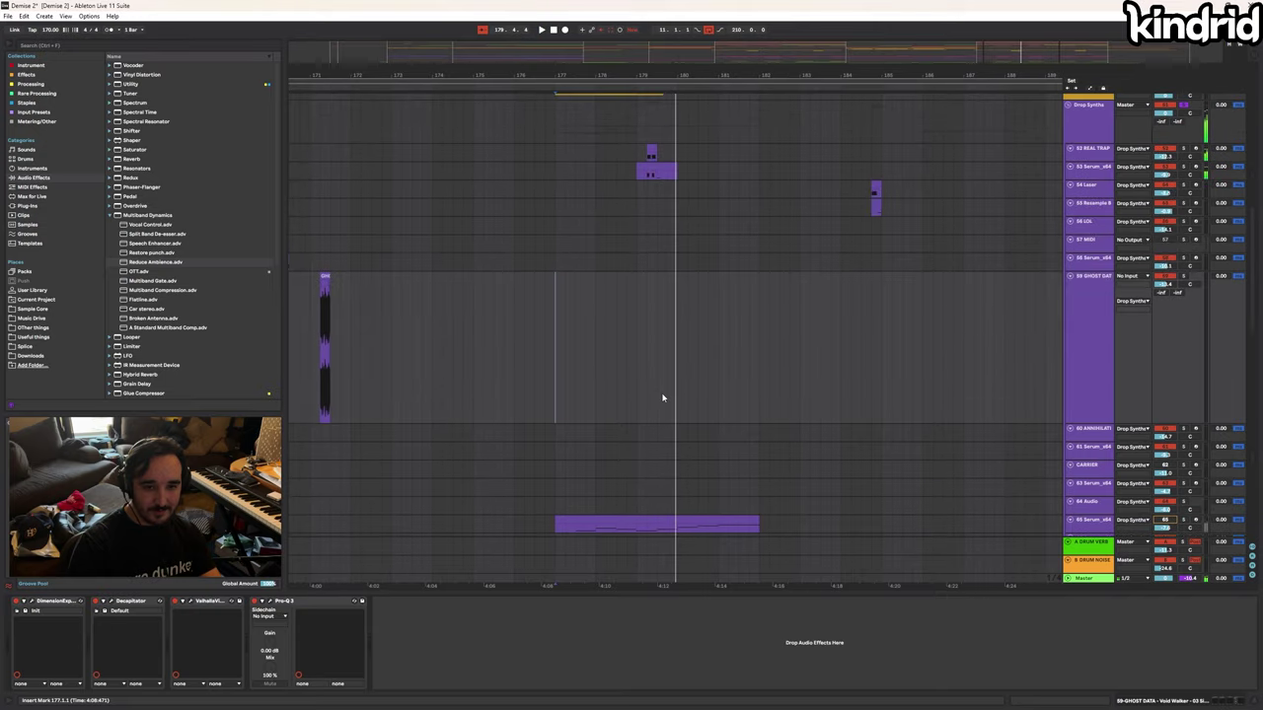
Solo the 69 Serum track and play its fill in bar 177
scroll(621, 415, down, 3)
click(586, 439)
key(space)
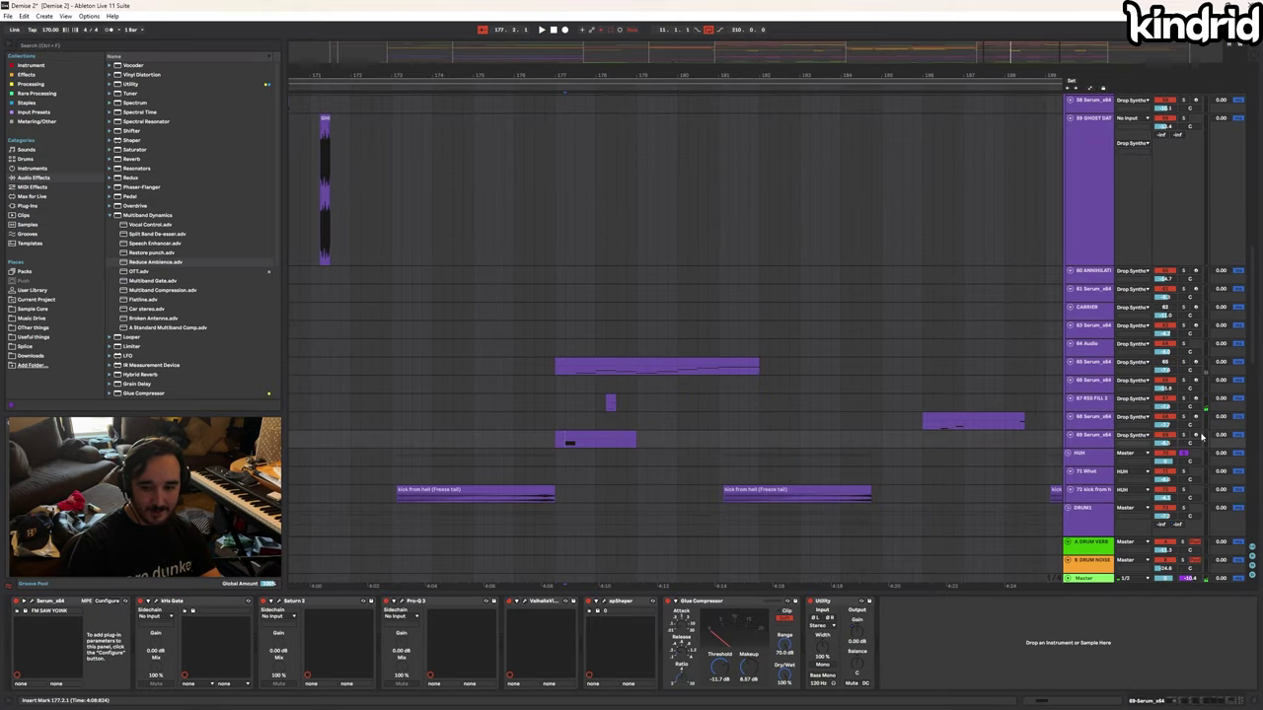
click(1183, 435)
key(space)
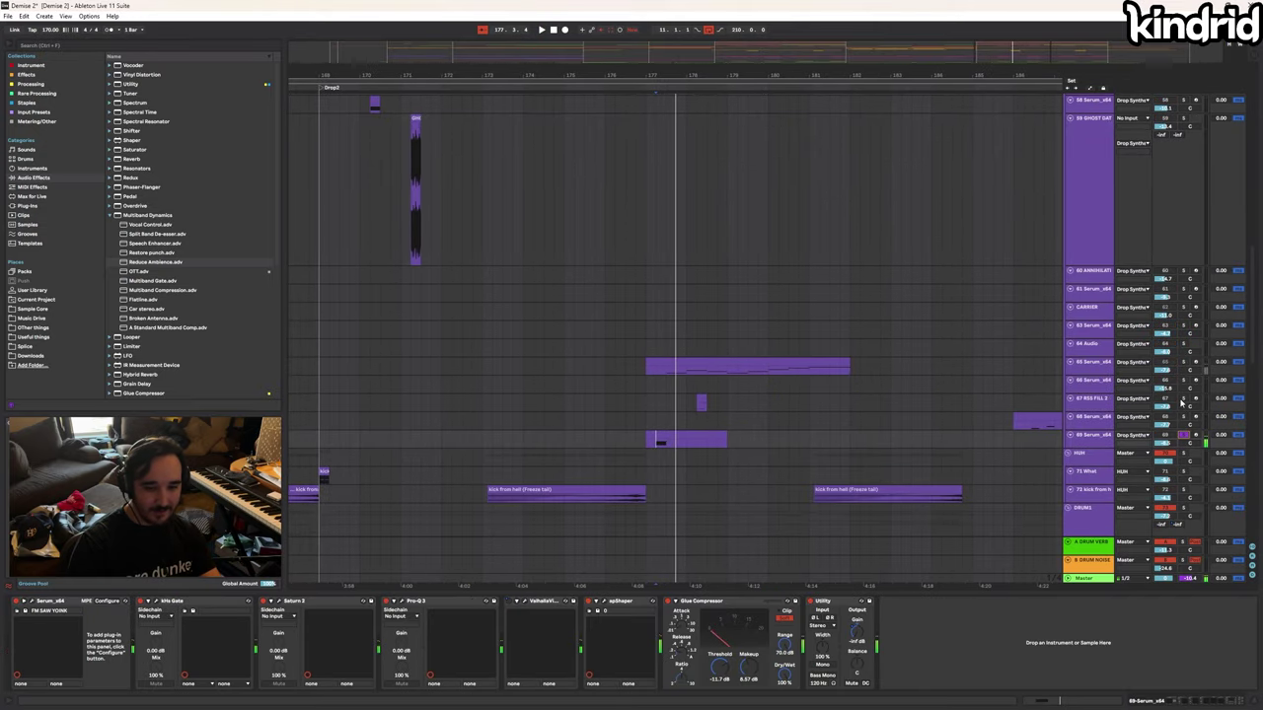
Briefly solo the 67 fill track, return the solo to 69 Serum, and view its FM SAW YOINK Serum patch
click(1184, 399)
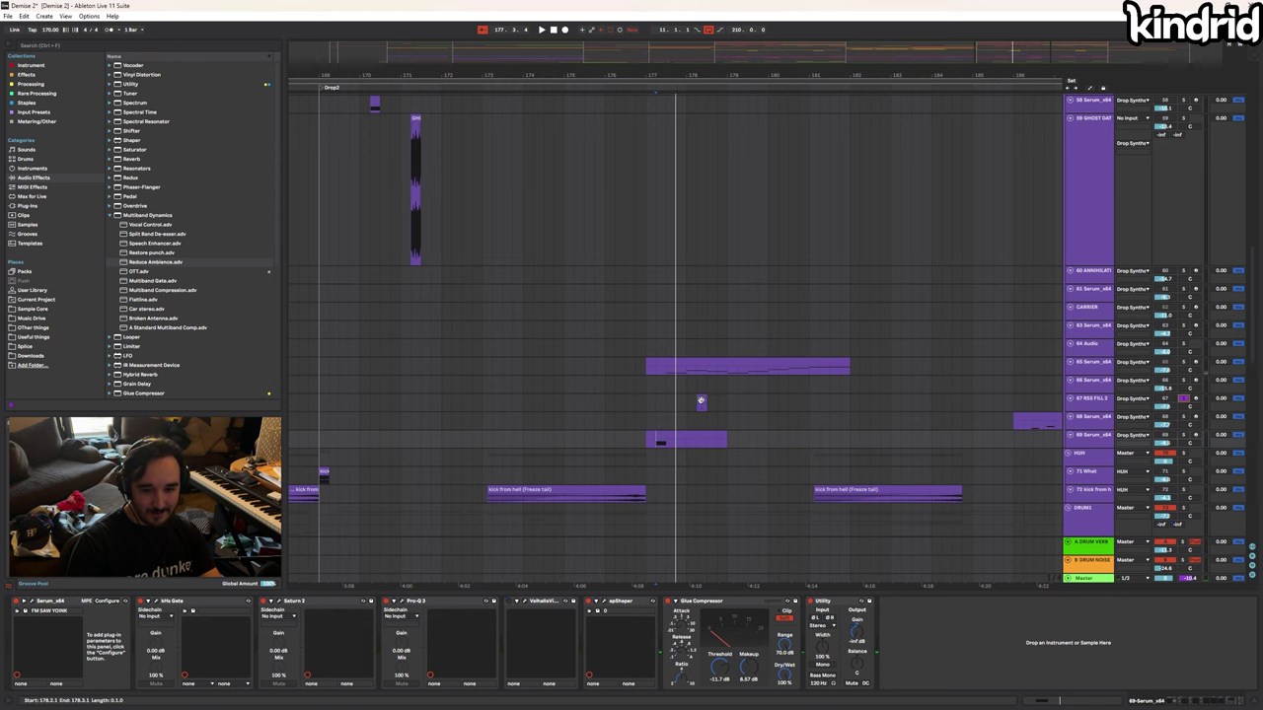
click(1184, 435)
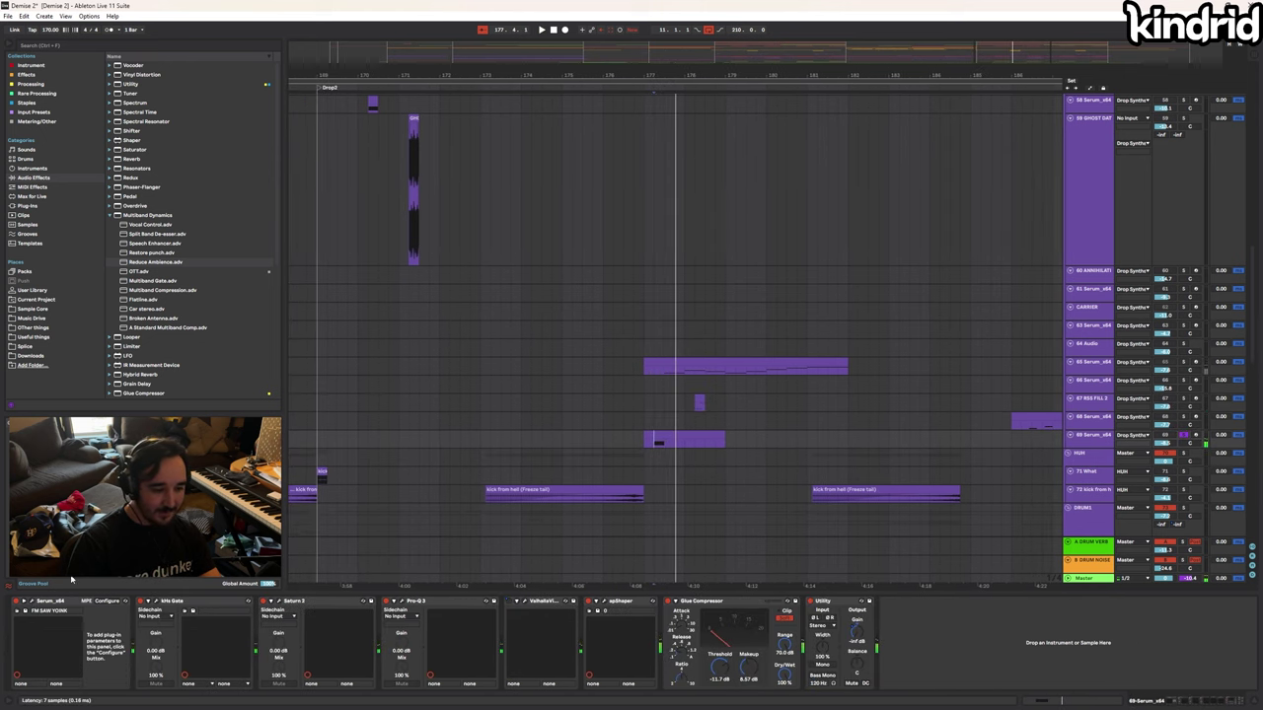
key(space)
key(space)
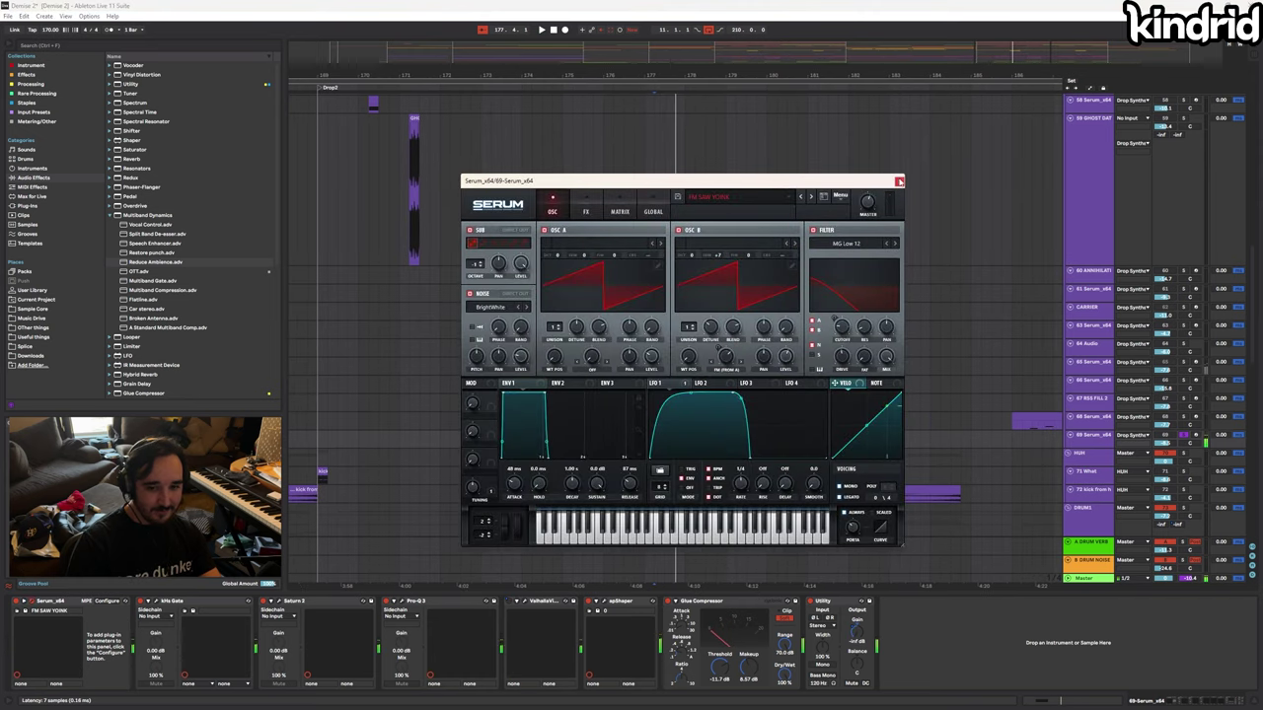
click(900, 182)
Solo the 53 Serum and 52 REAL TRAP tracks and play their overlapping clips from 179.2.1
scroll(758, 103, up, 3)
scroll(755, 239, up, 3)
click(701, 238)
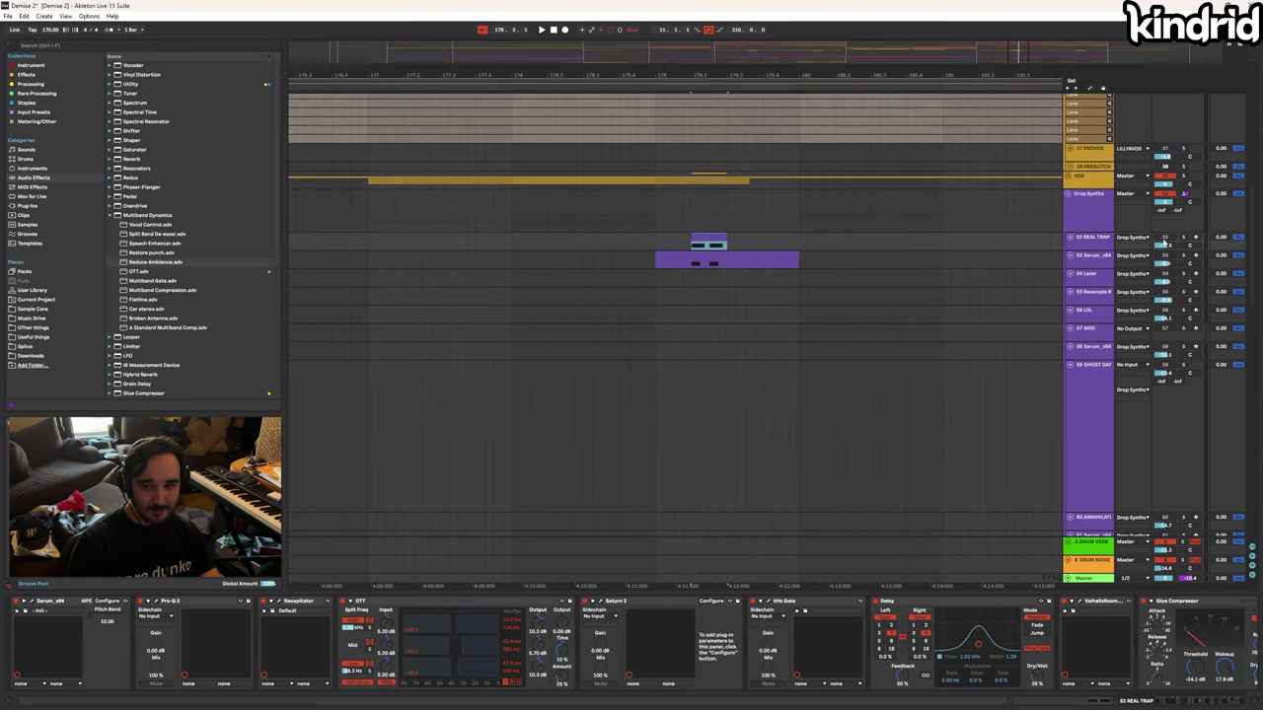
click(616, 260)
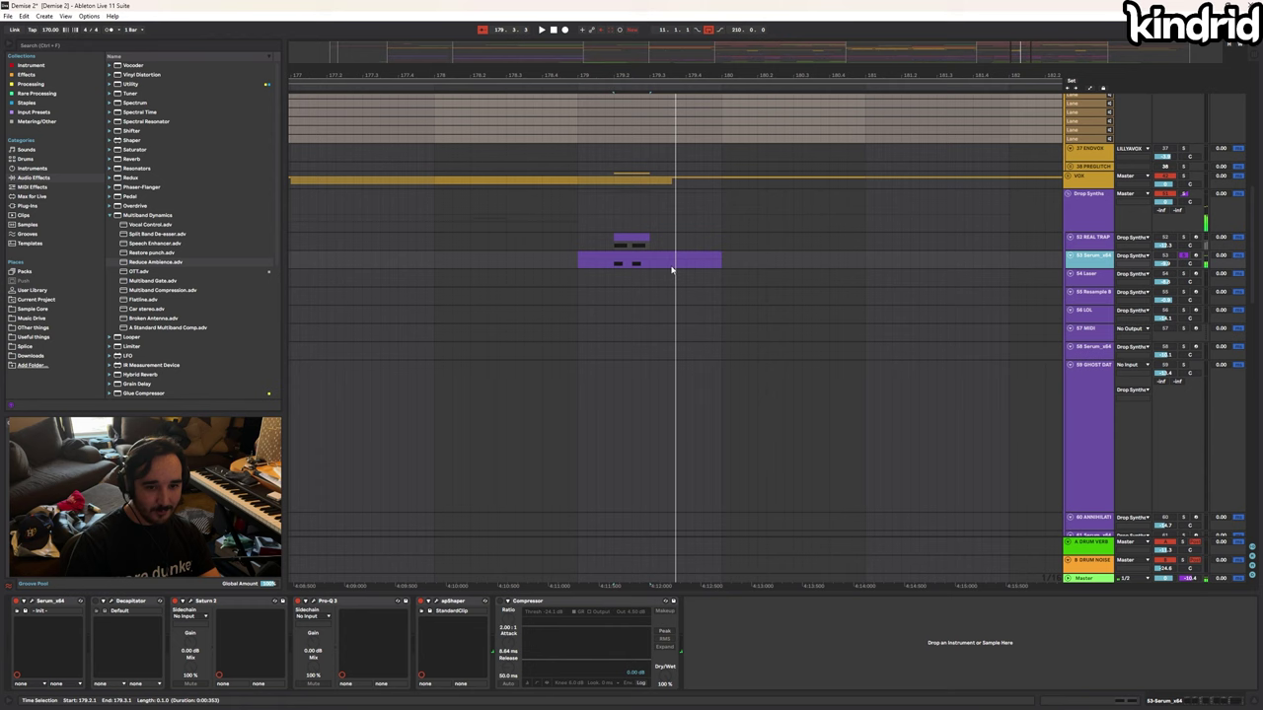
click(617, 259)
key(space)
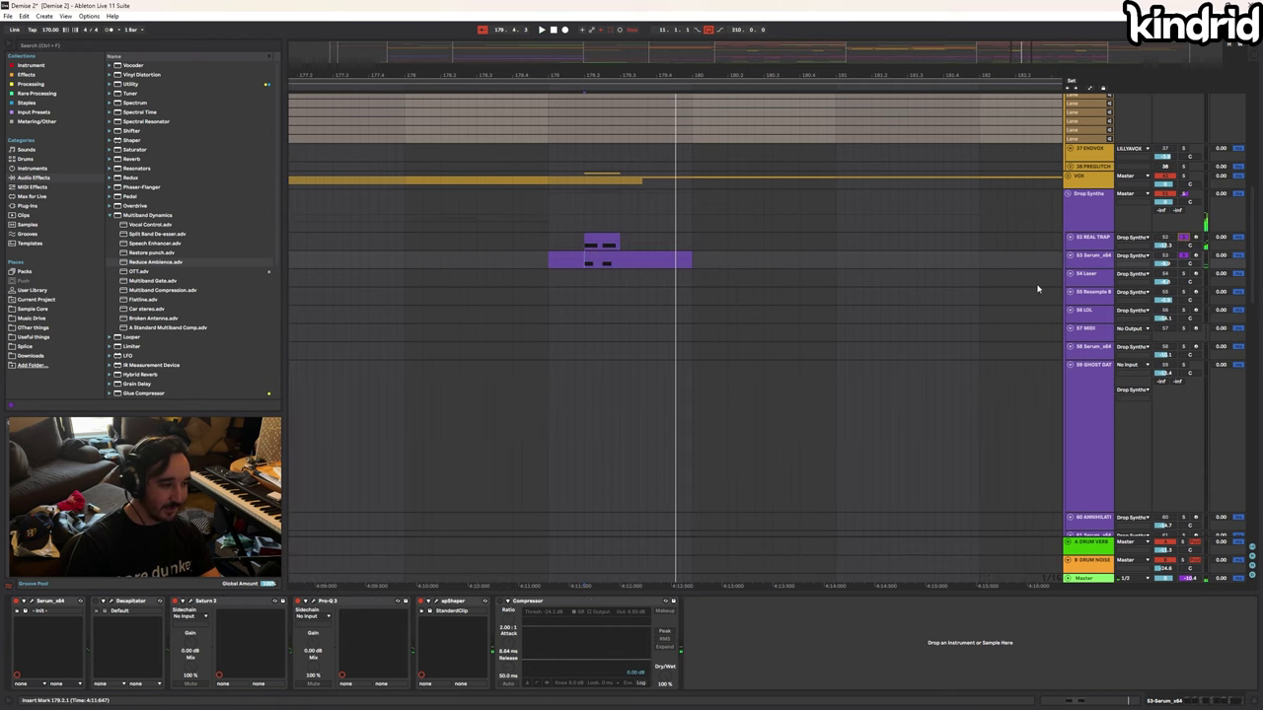
Clear the track solos and play the full mix from 178.1.1 and again from 170.1.1
click(426, 230)
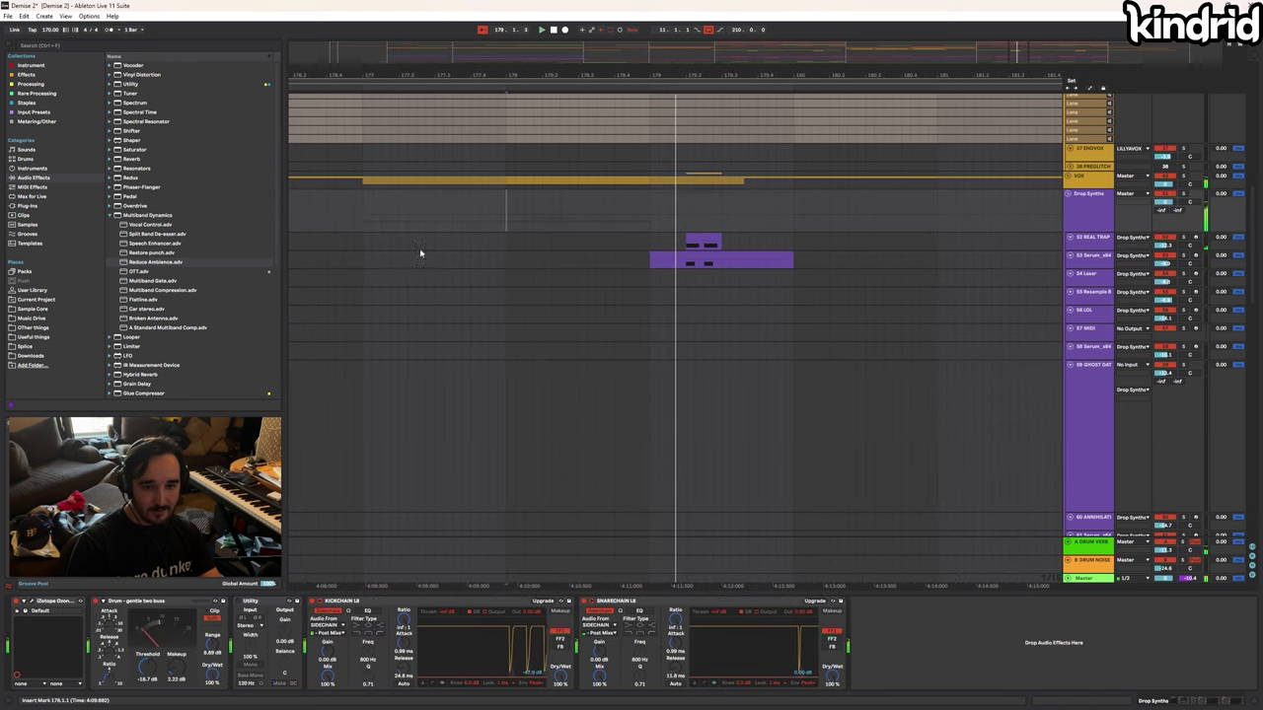
key(space)
scroll(645, 133, down, 5)
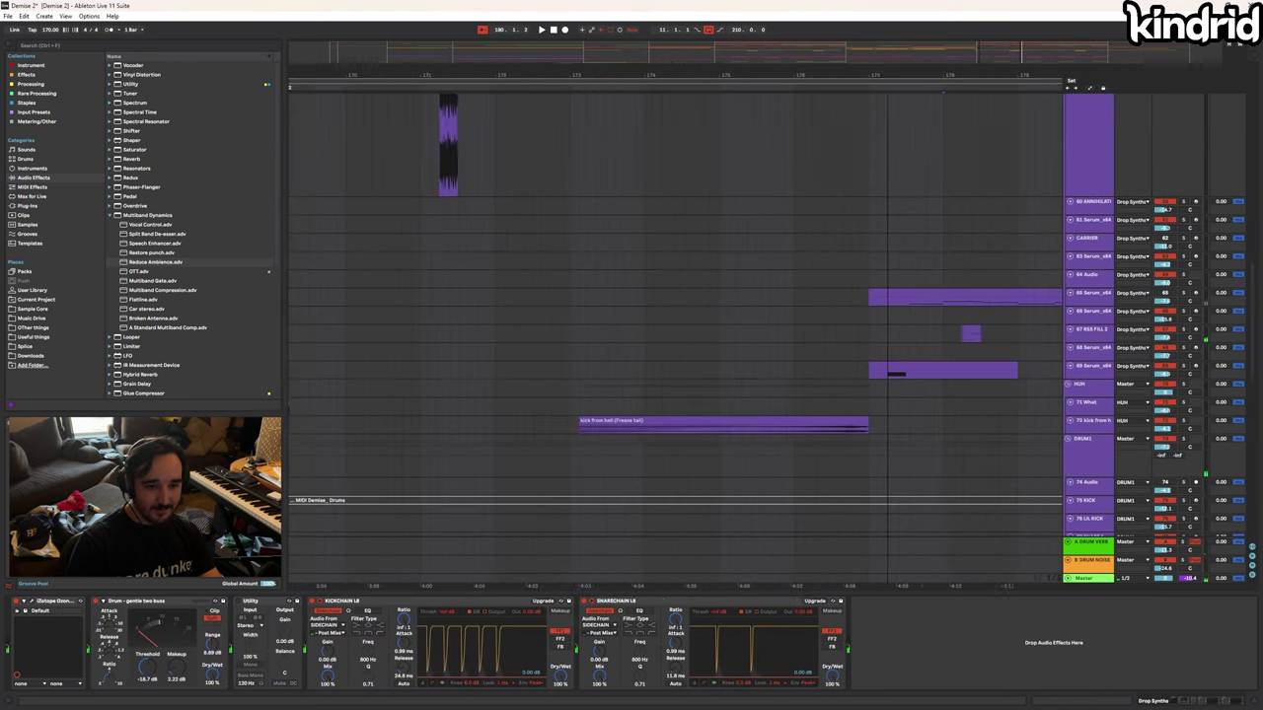
click(394, 175)
scroll(770, 247, up, 4)
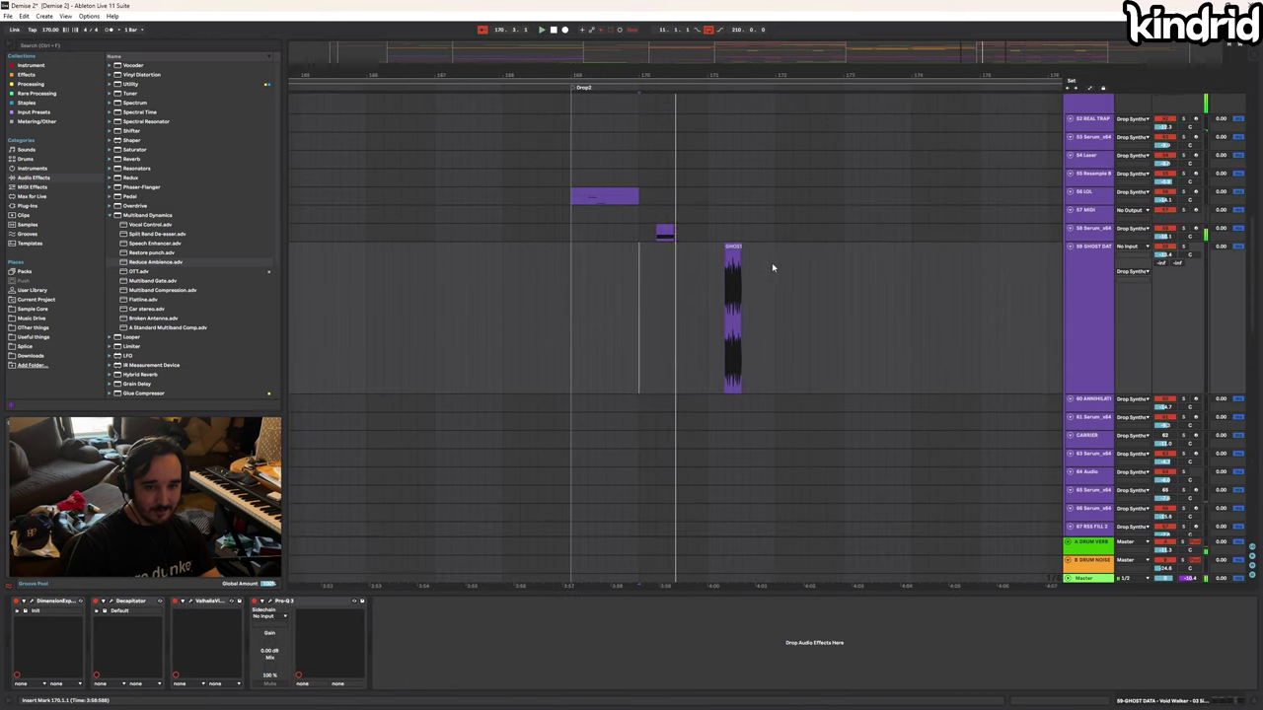
Enlarge the 71 What track around its kick from hell clip at Drop2 and play the clip soloed
scroll(772, 263, down, 4)
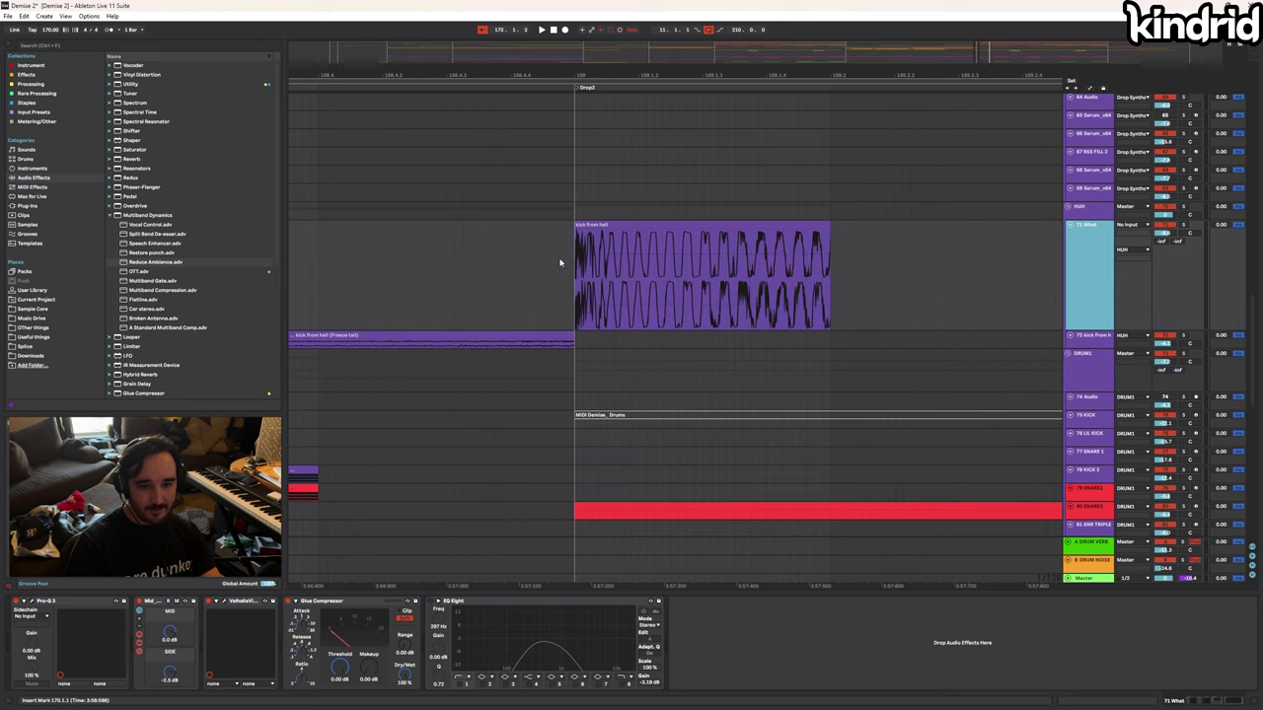
click(606, 224)
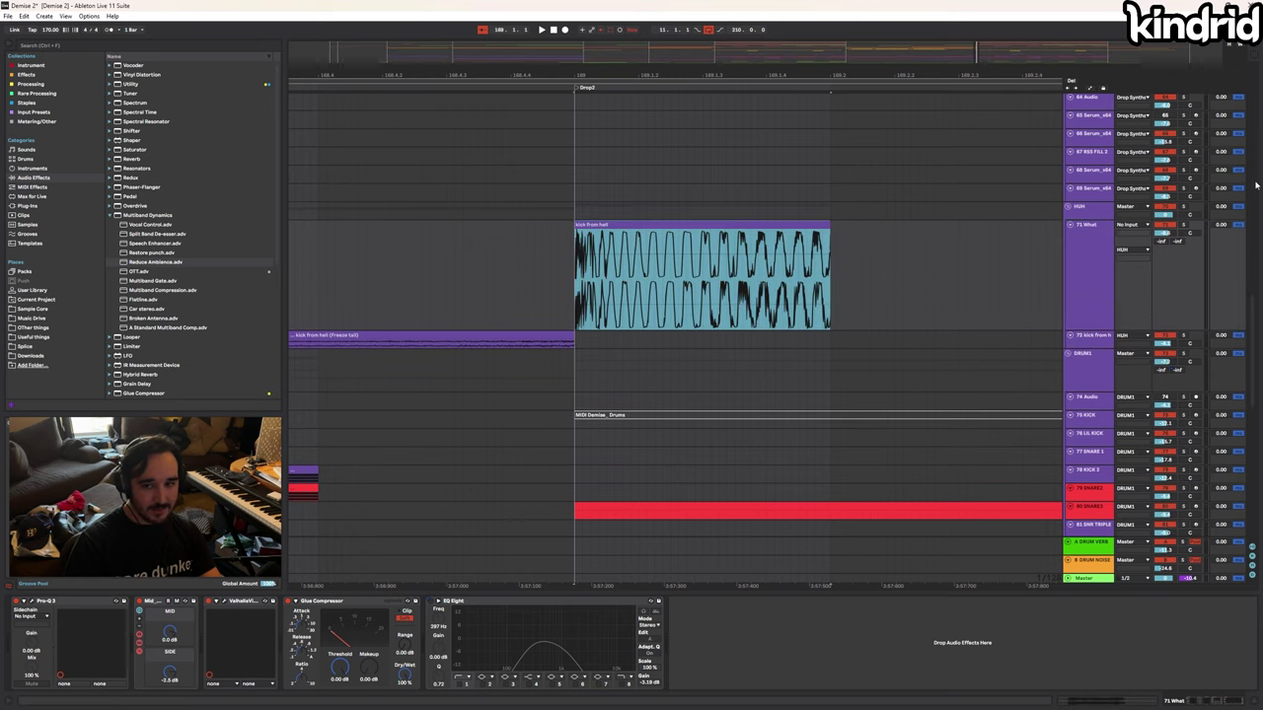
click(1185, 227)
key(space)
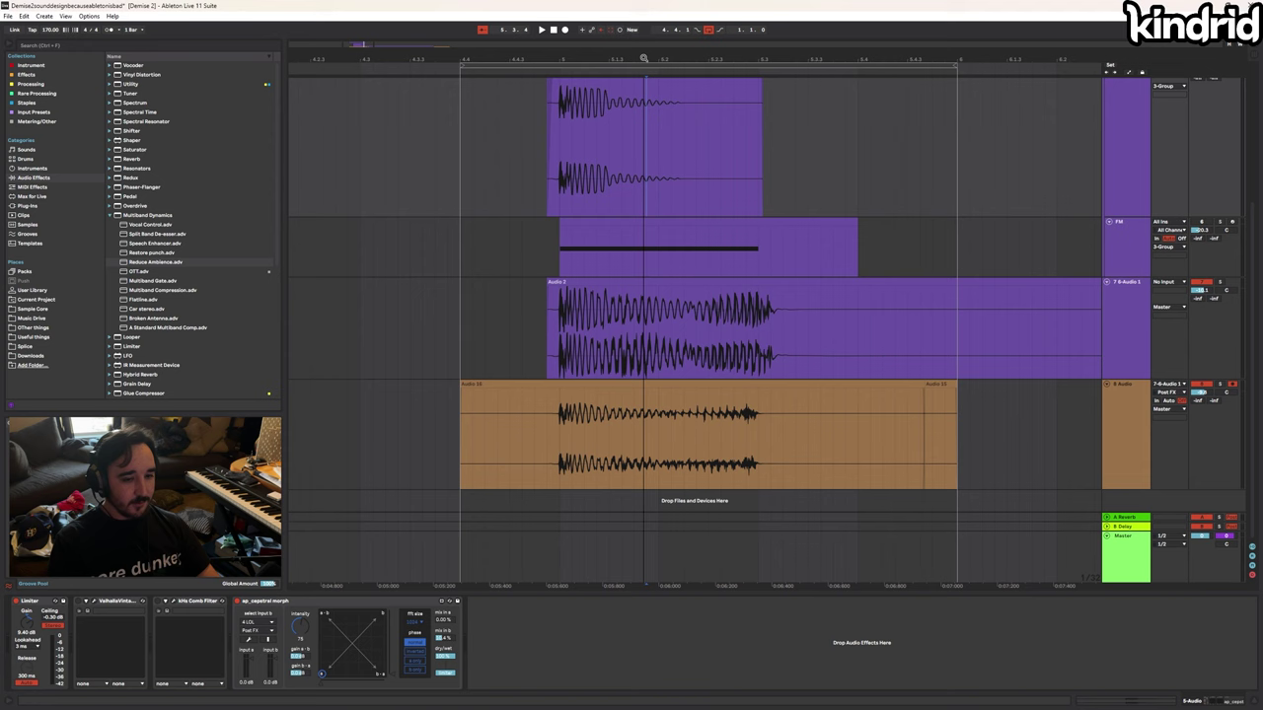
Inspect the 7-8-Audio 1 and 2 Audio tracks in the Demise2sounddesignbecauseabletonisbad set, and solo 4 LOL to audition its MIDI clip
click(647, 158)
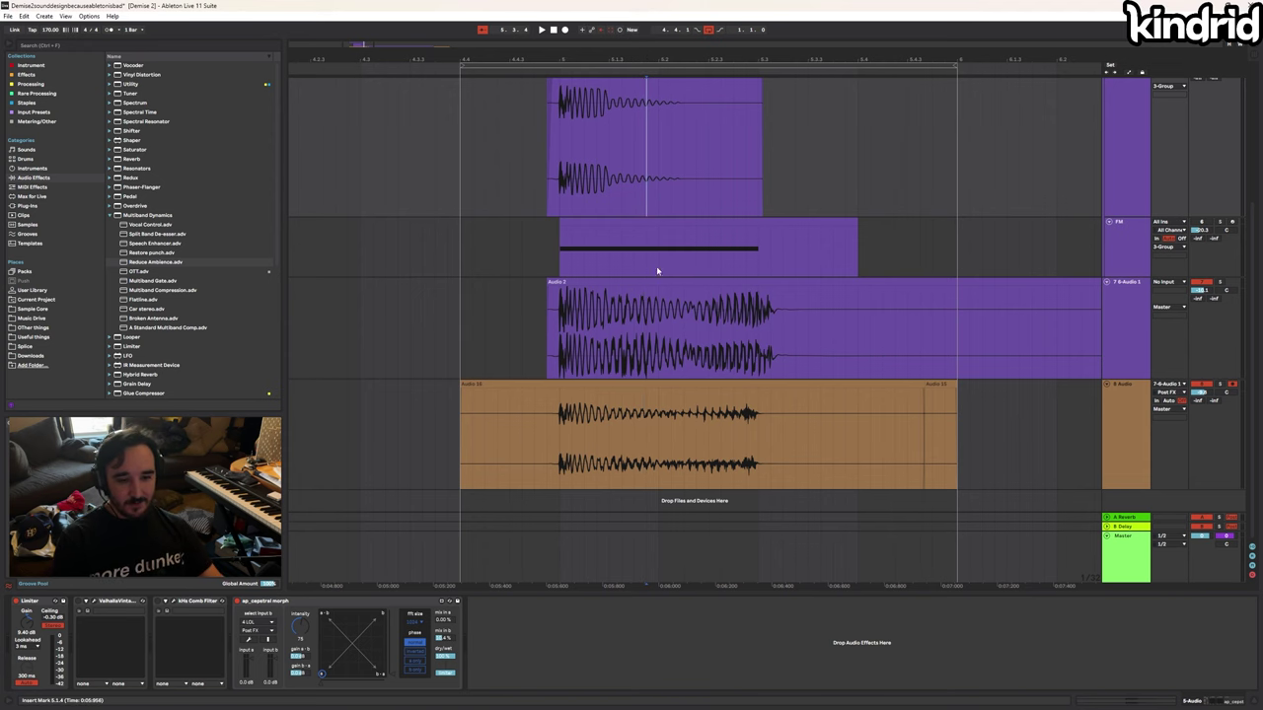
click(563, 345)
scroll(651, 351, up, 3)
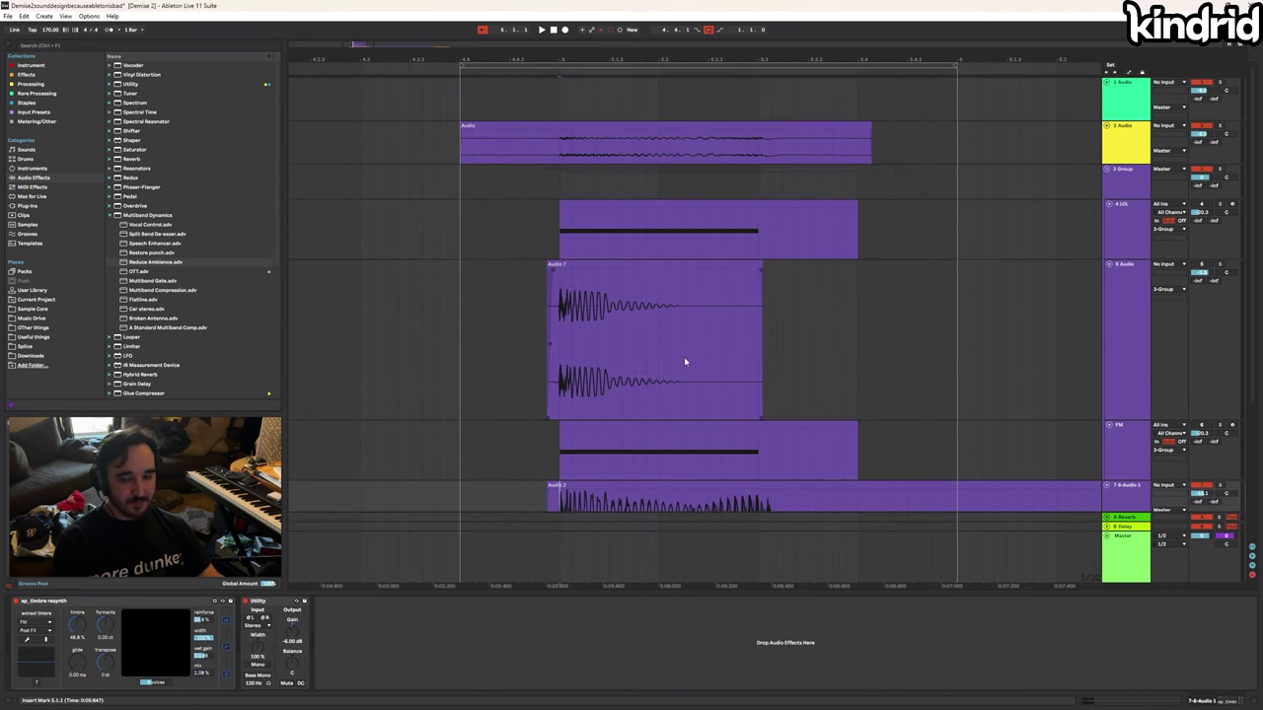
click(1109, 157)
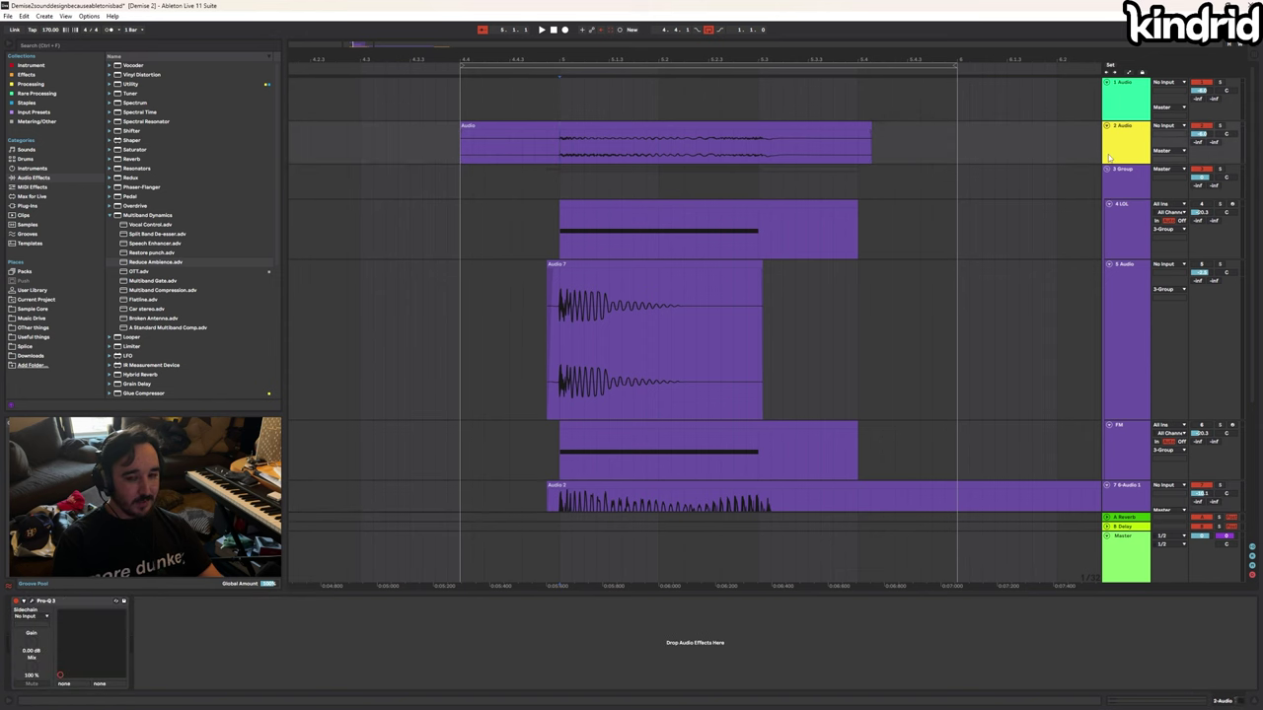
click(709, 206)
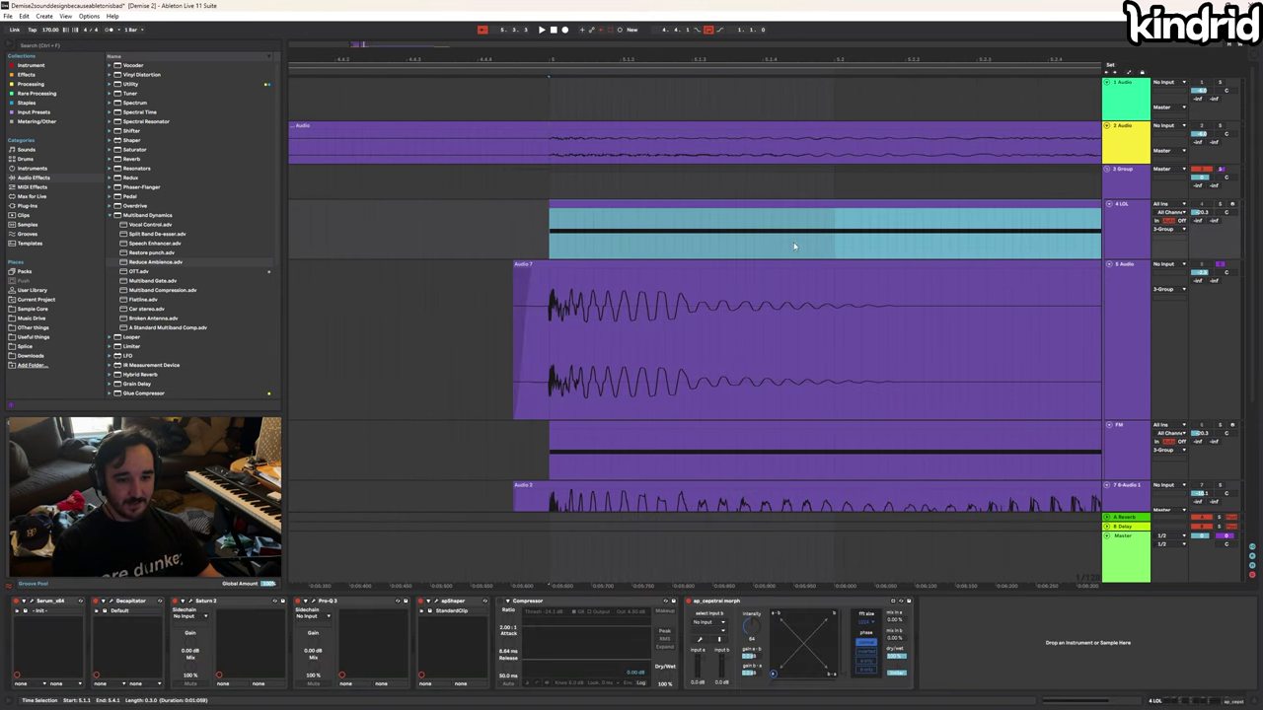
click(1220, 205)
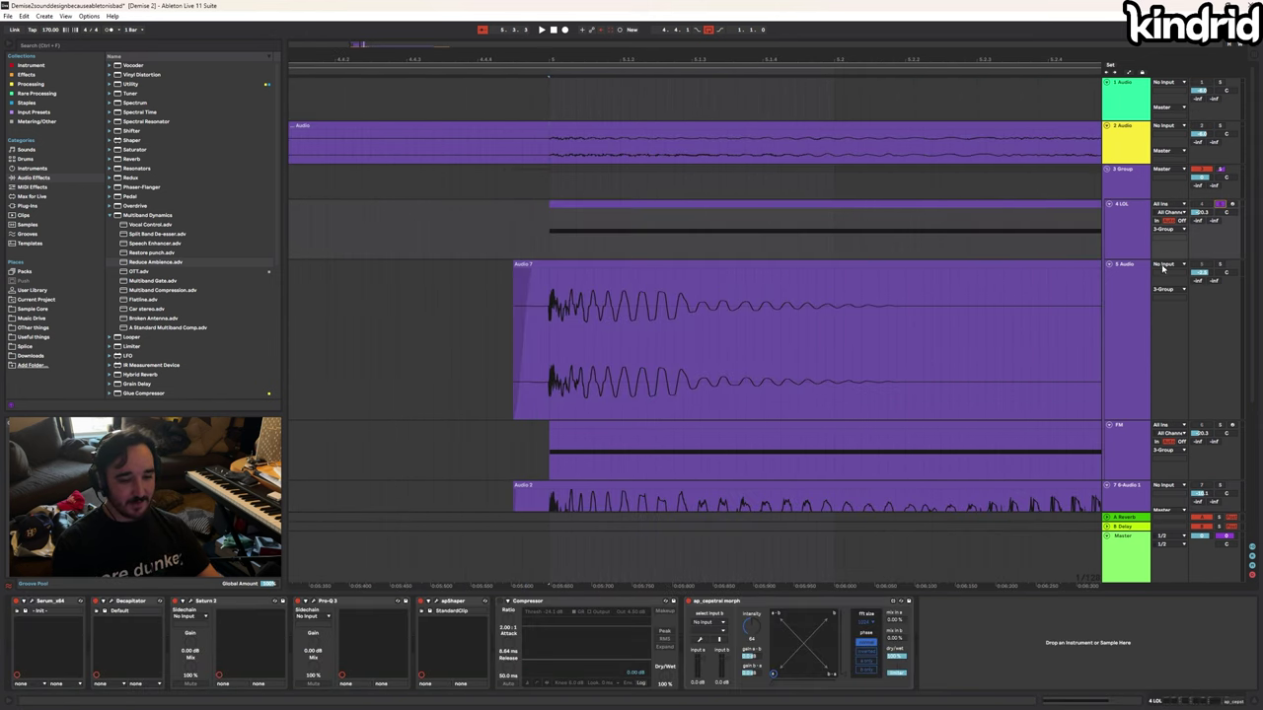
Solo the 5 Audio track, show its device chain, and play its Audio 7 clip from 4.4.4
scroll(1144, 276, right, 5)
click(1121, 287)
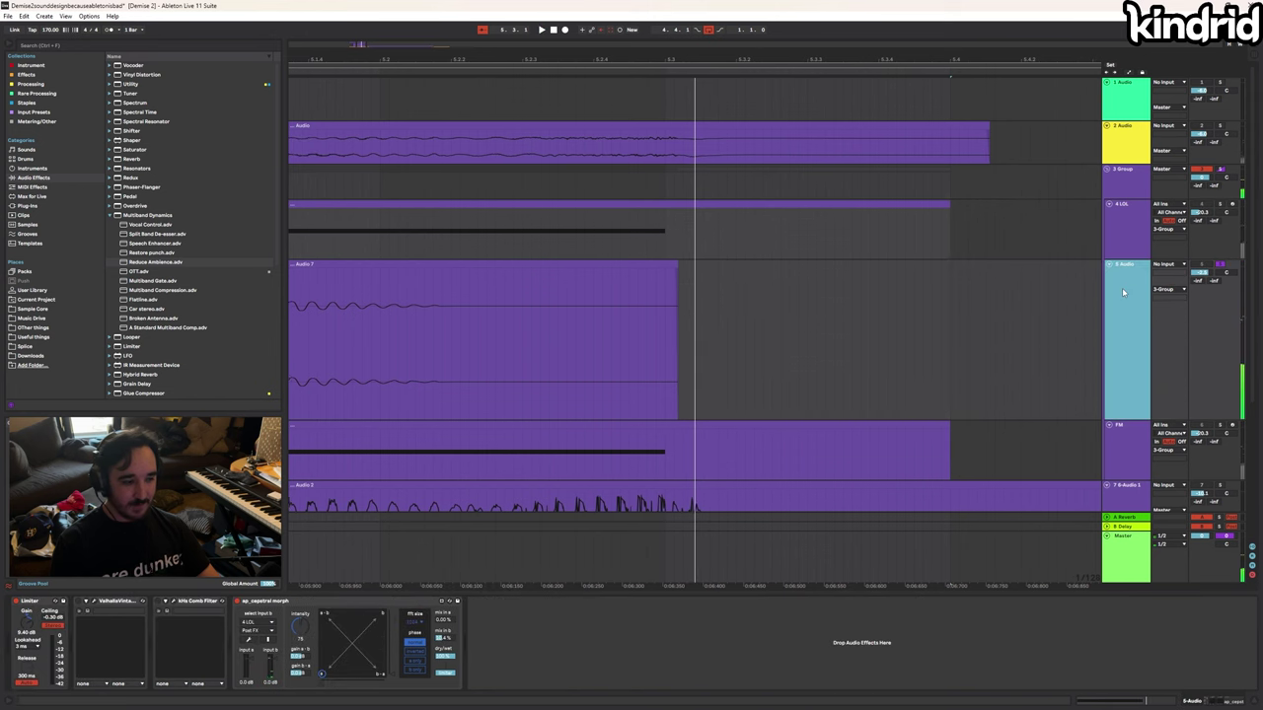
scroll(1121, 287, left, 2)
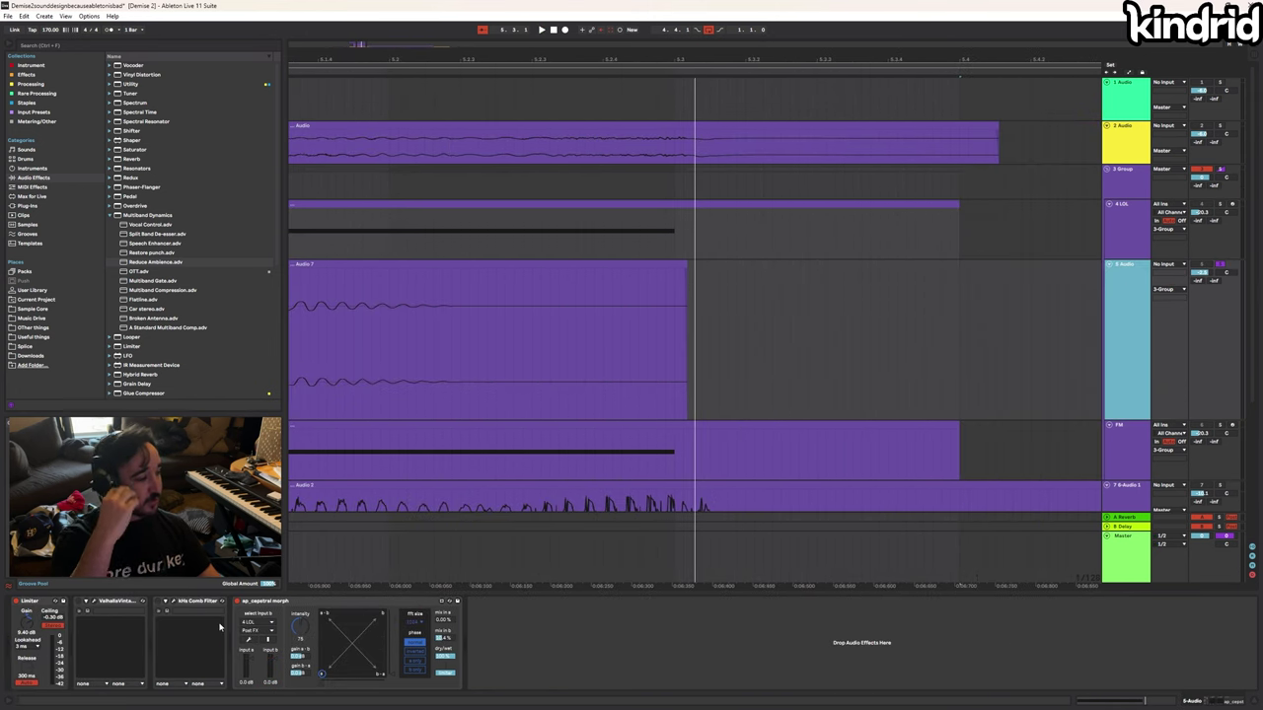
click(450, 384)
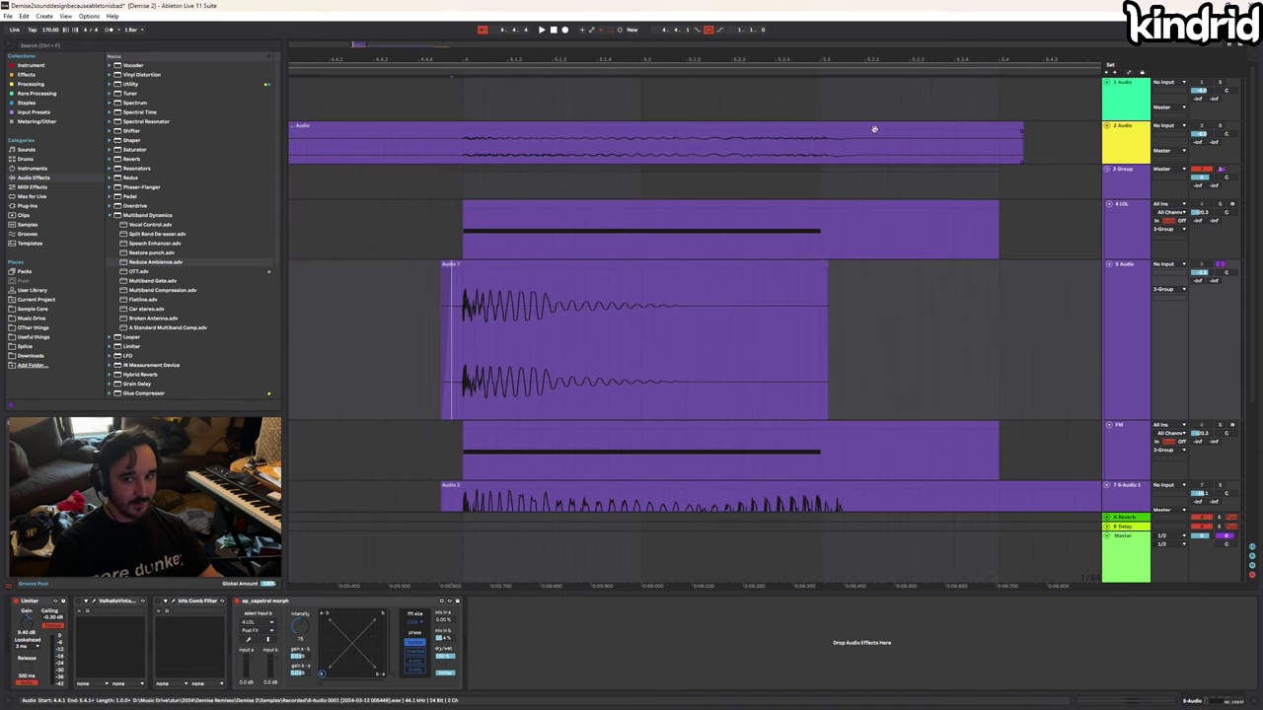
key(space)
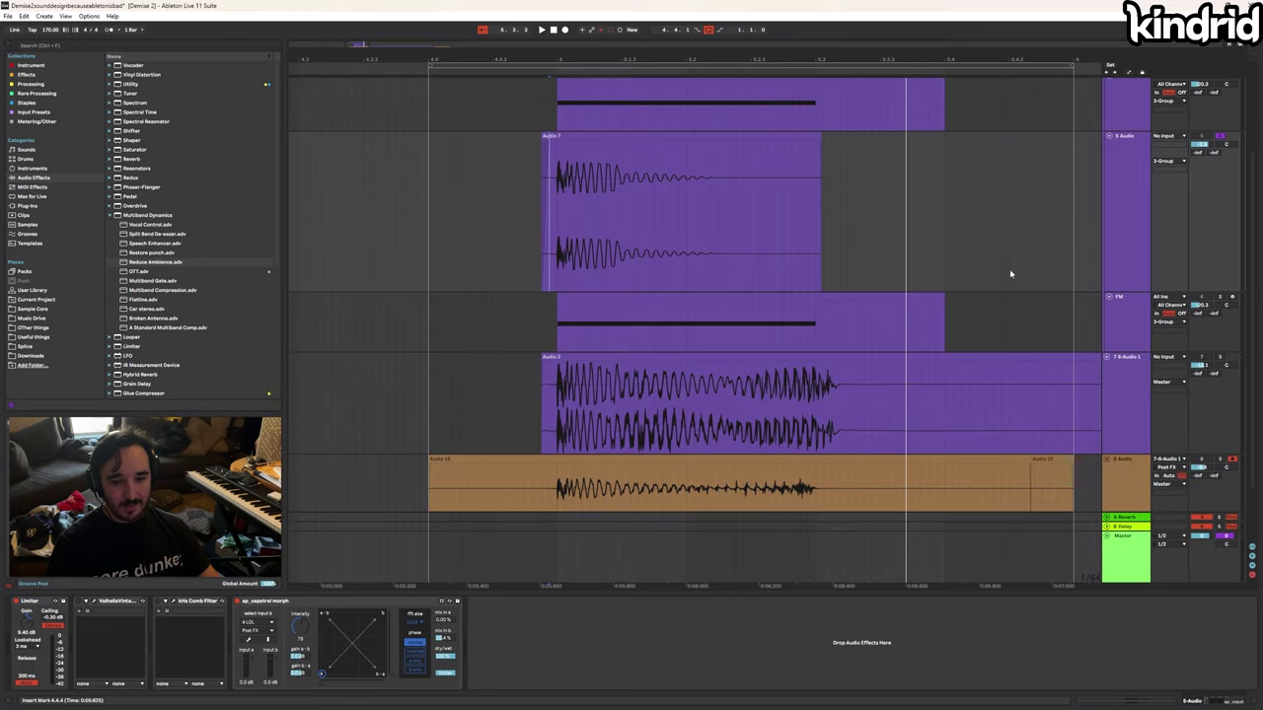
Solo 7-8-Audio 1 with ap_timbre resynth bypassed, raise the track volume, and play its clip from 4.4.4
click(1075, 361)
scroll(1075, 356, down, 1)
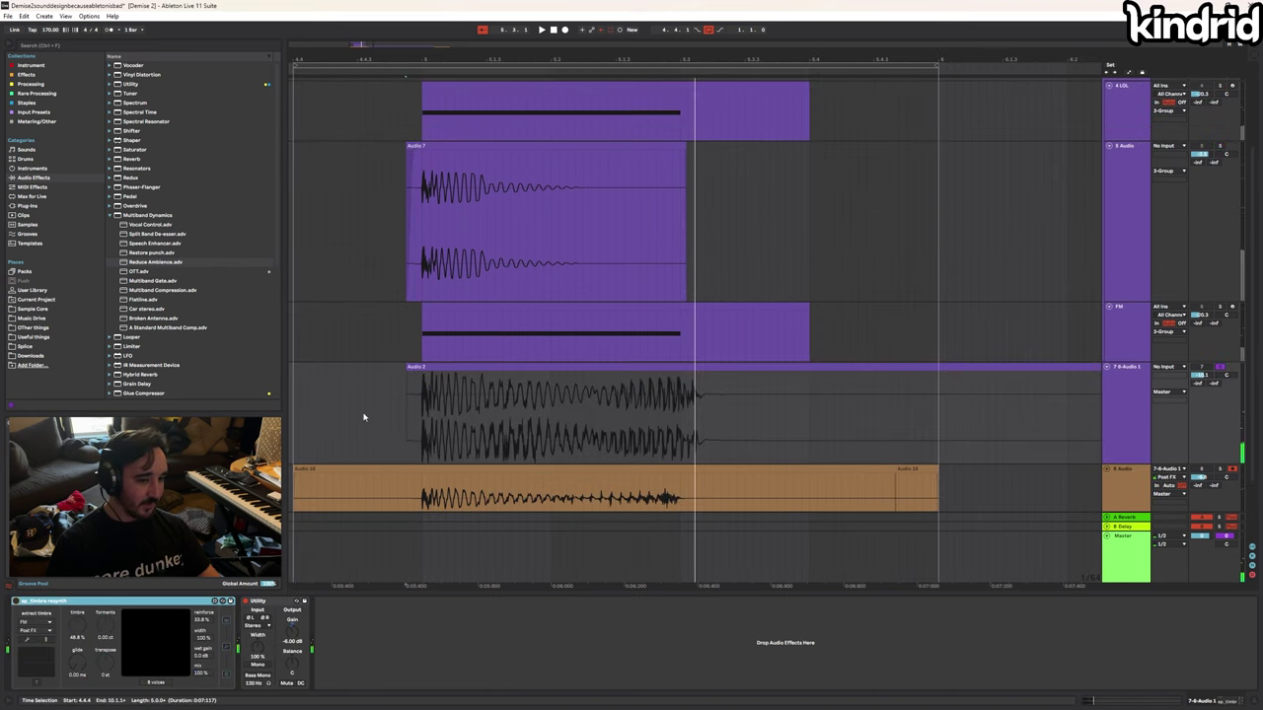
click(413, 405)
key(space)
key(space)
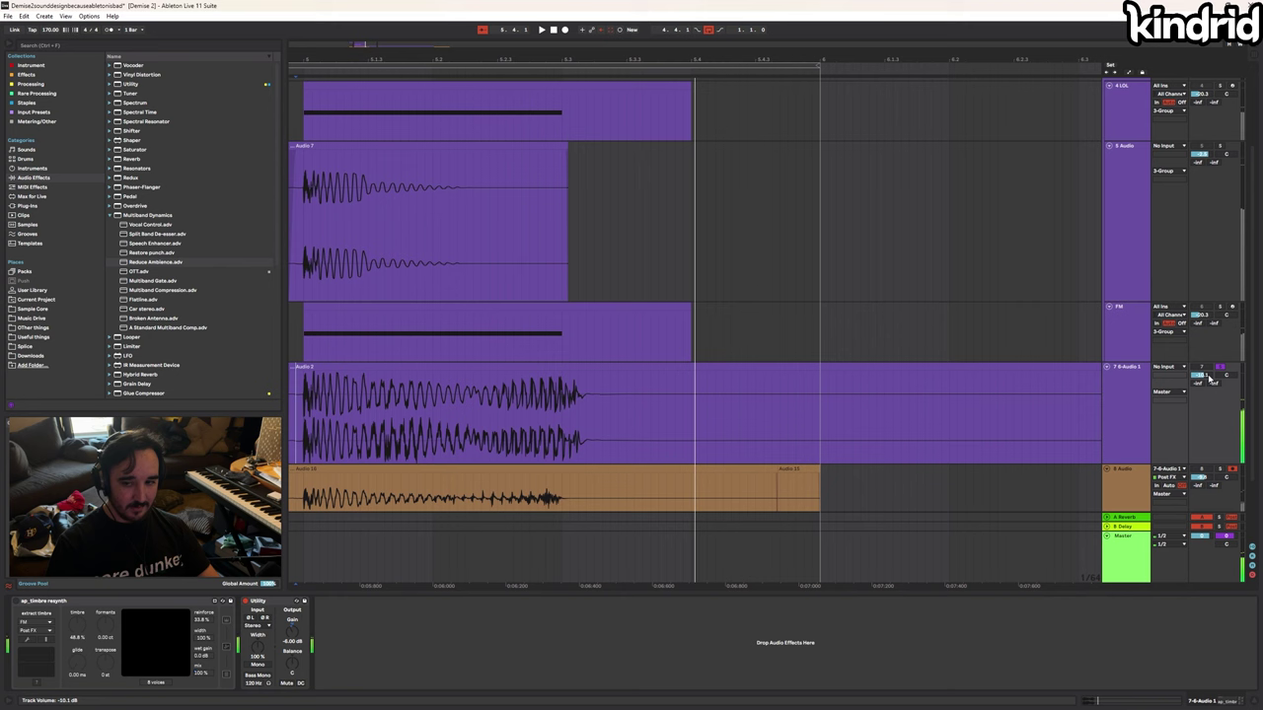
drag(1208, 377, 1208, 363)
scroll(730, 327, right, 8)
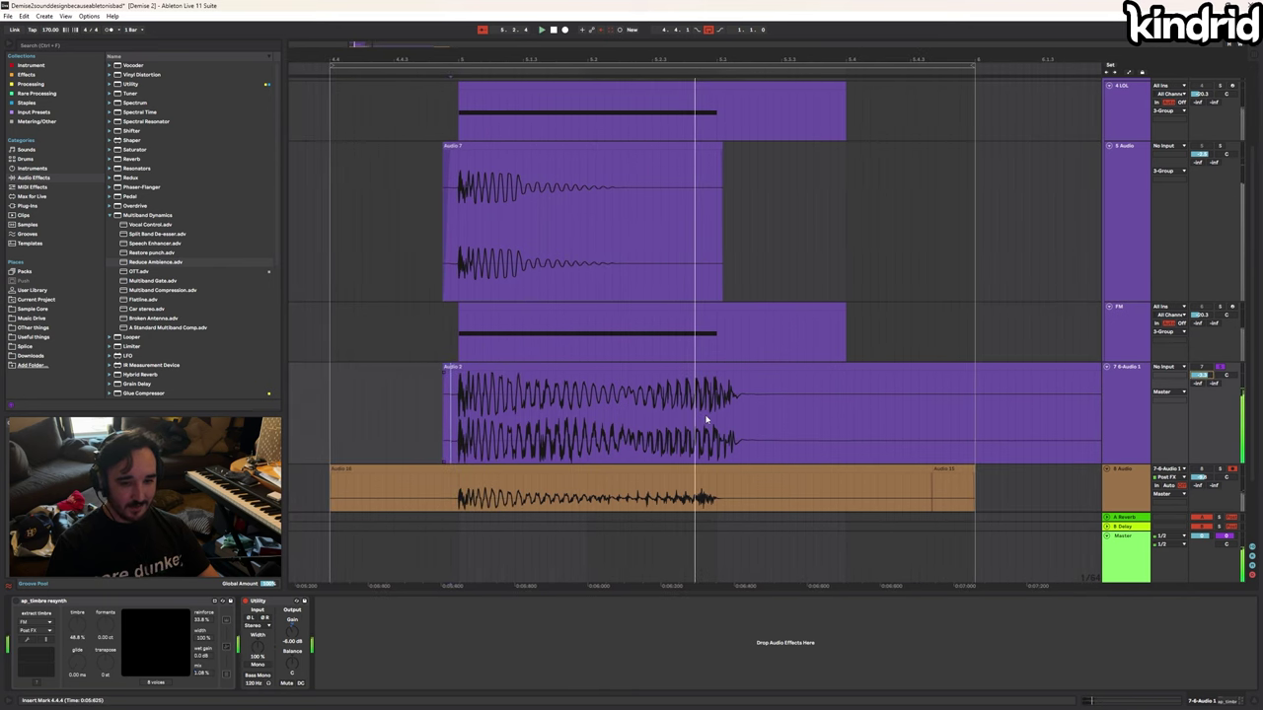
Solo the FM track, play its MIDI clip, and inspect its FM SAW YOINK patch in Serum
click(526, 333)
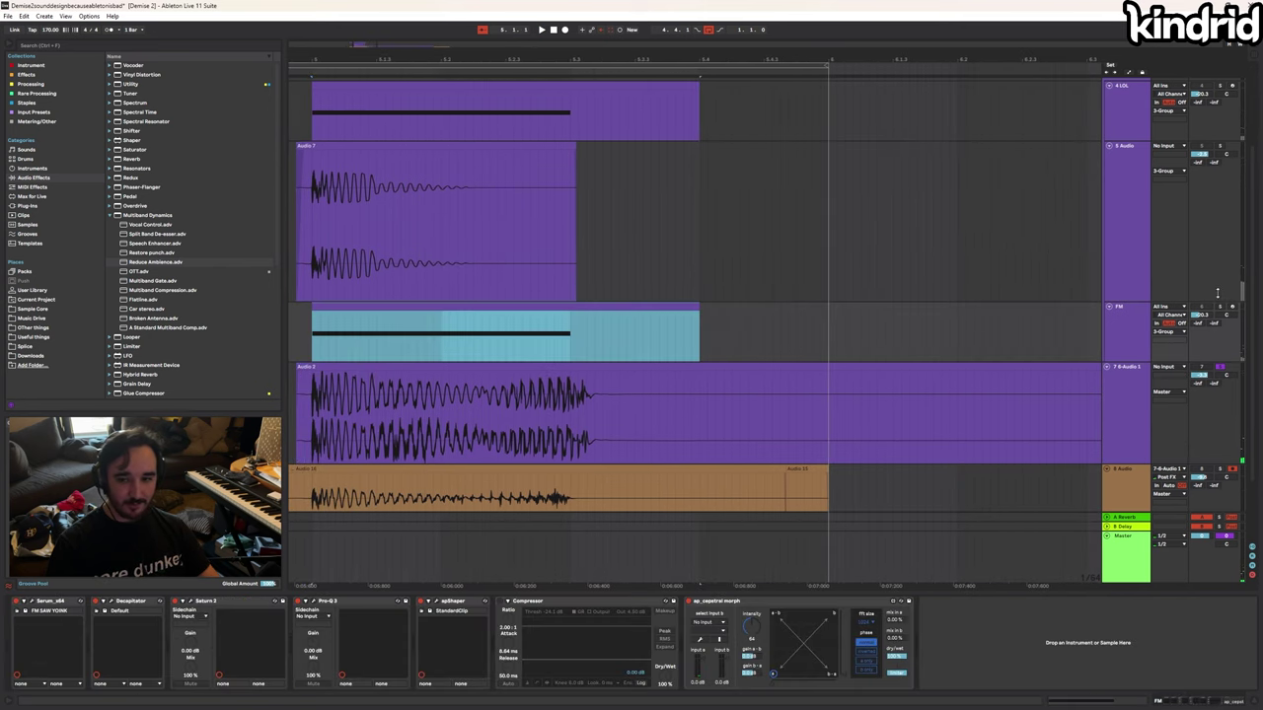
click(1219, 305)
key(space)
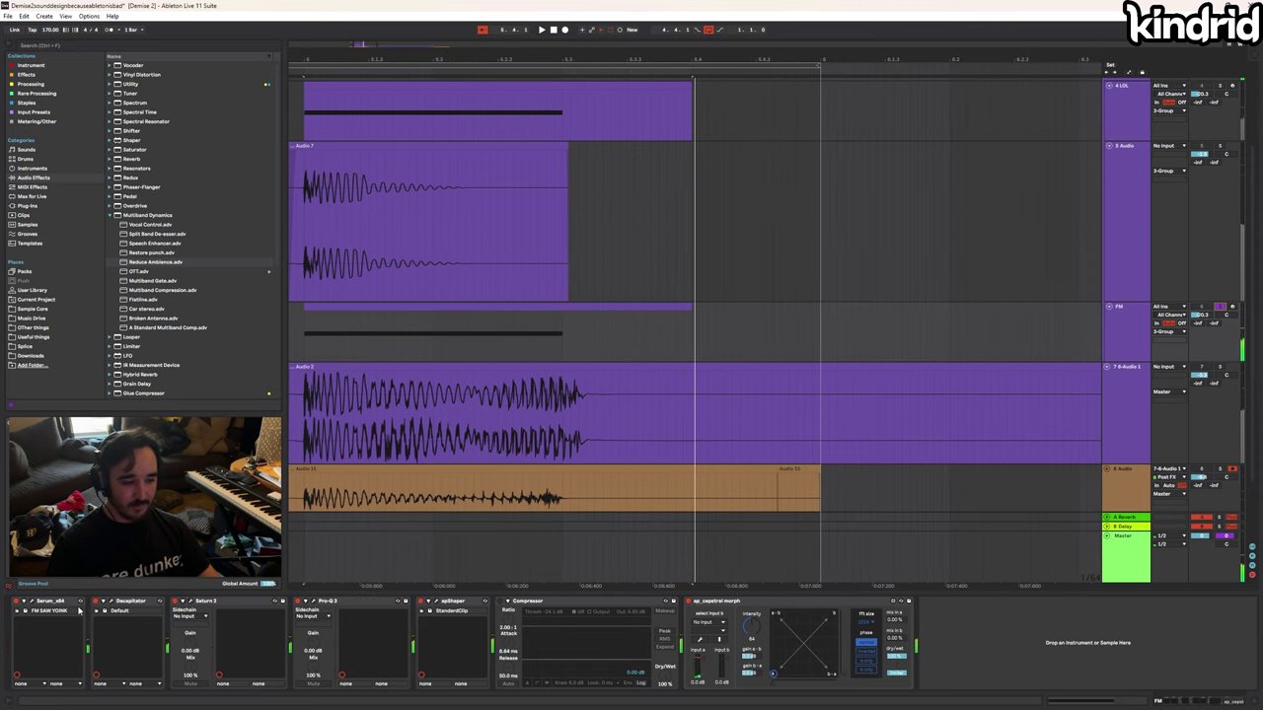
click(30, 601)
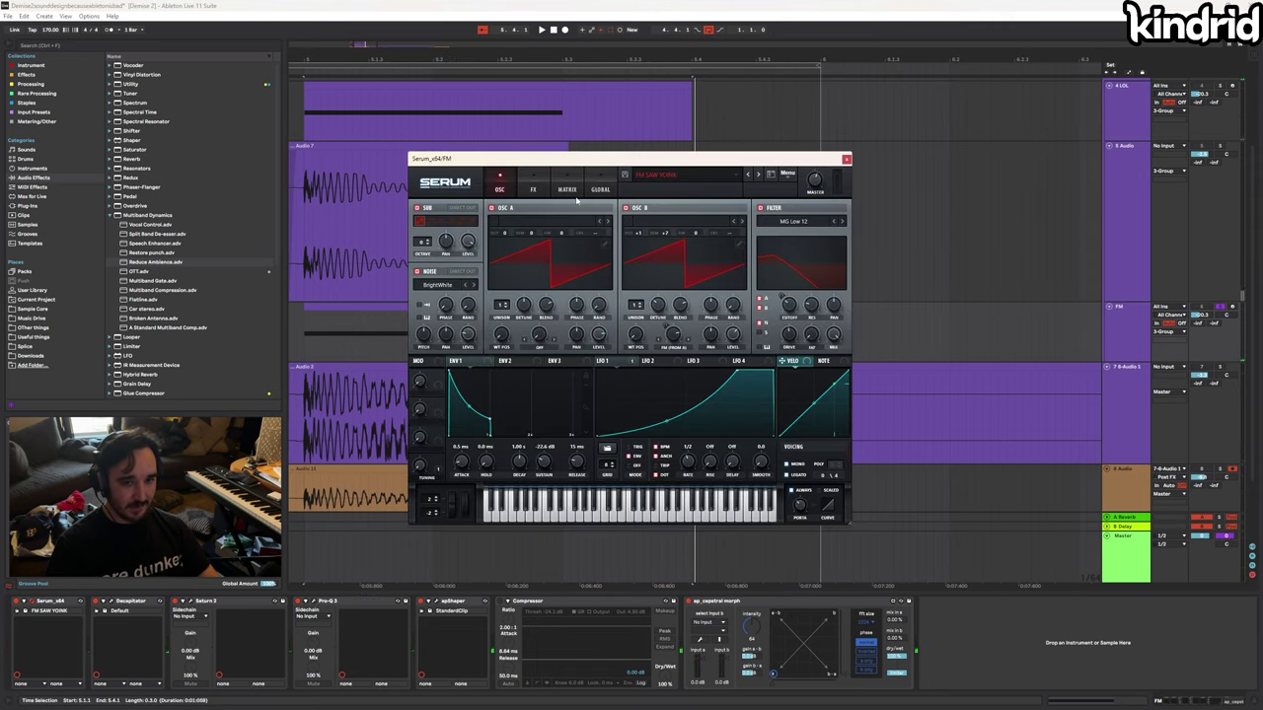
drag(612, 156, 556, 171)
key(space)
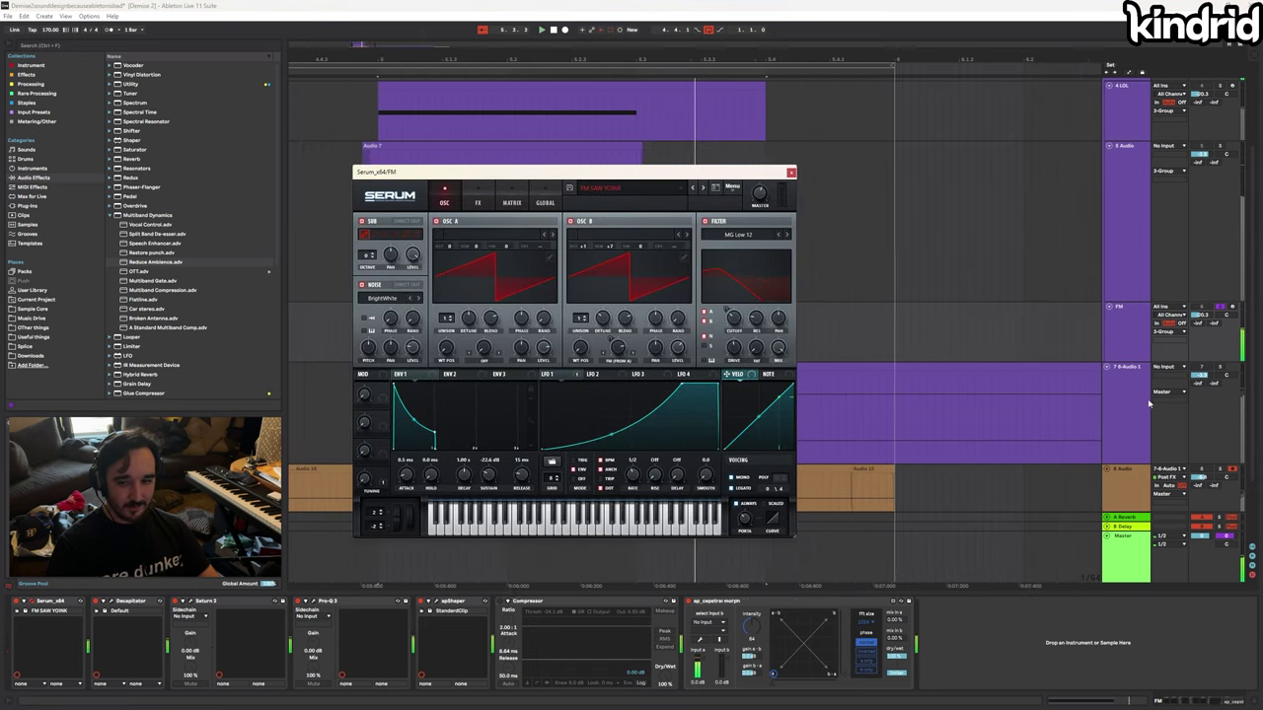
Reactivate ap_timbre resynth on 7-8-Audio 1 and play the soloed track from 4.4.4
click(1148, 403)
click(592, 496)
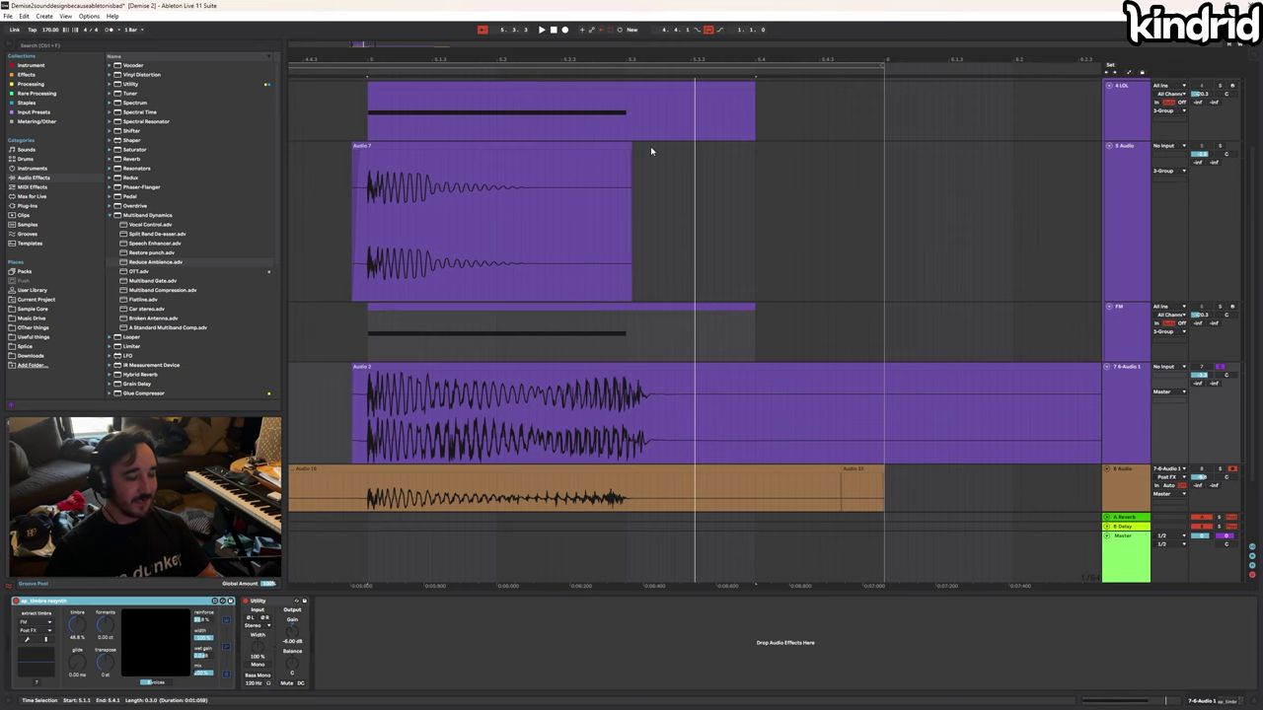
click(362, 395)
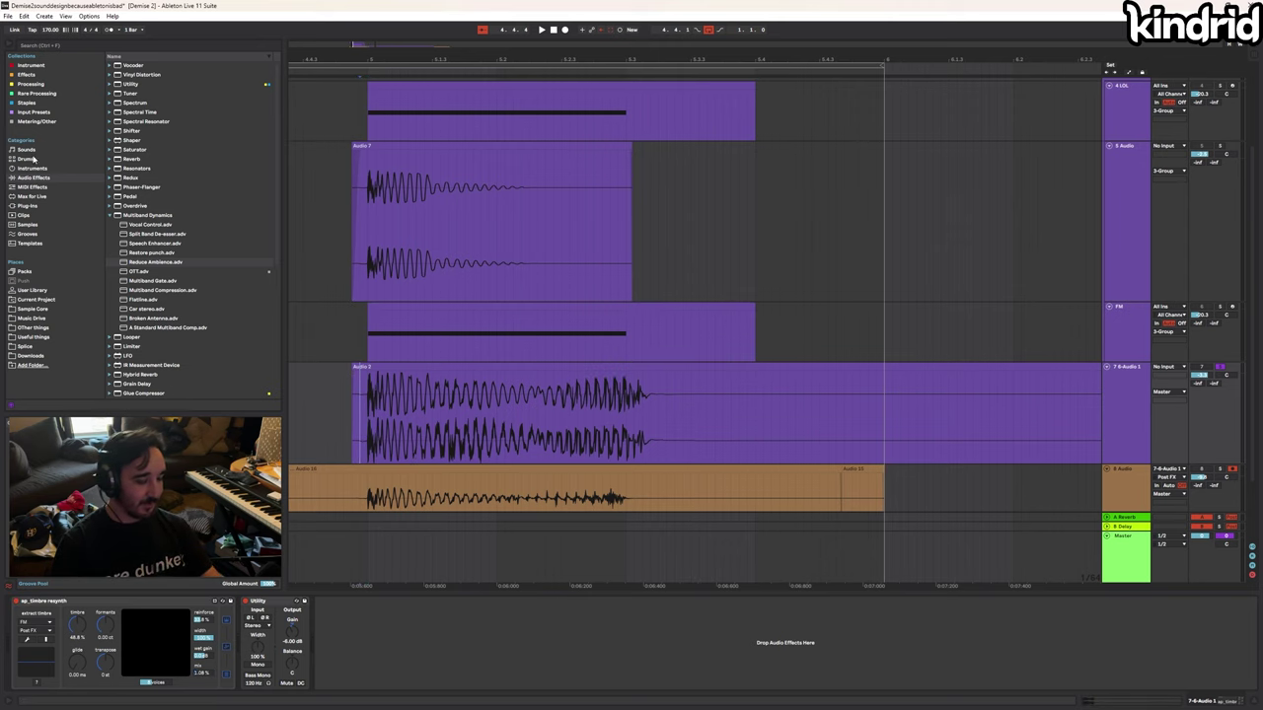
key(space)
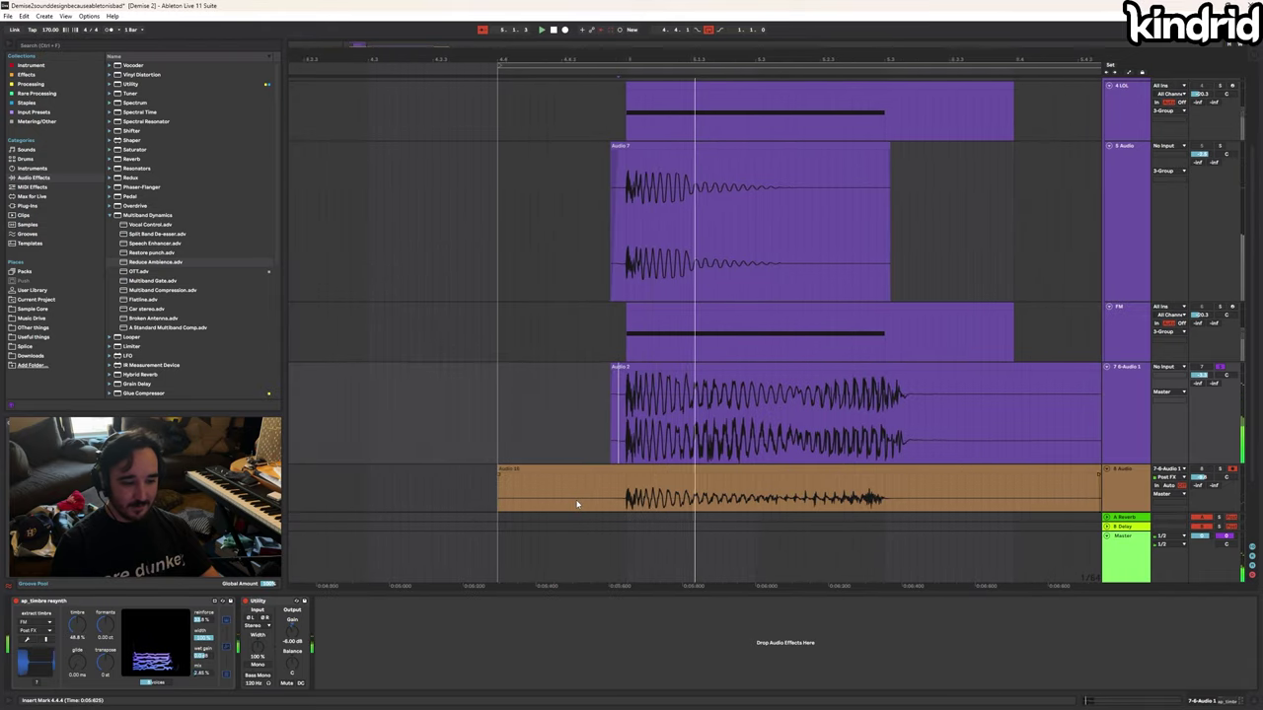
key(space)
Bypass every device on the 8-Audio track, solo it, and play its resampled clip from 4.4.1
click(1123, 487)
click(1214, 600)
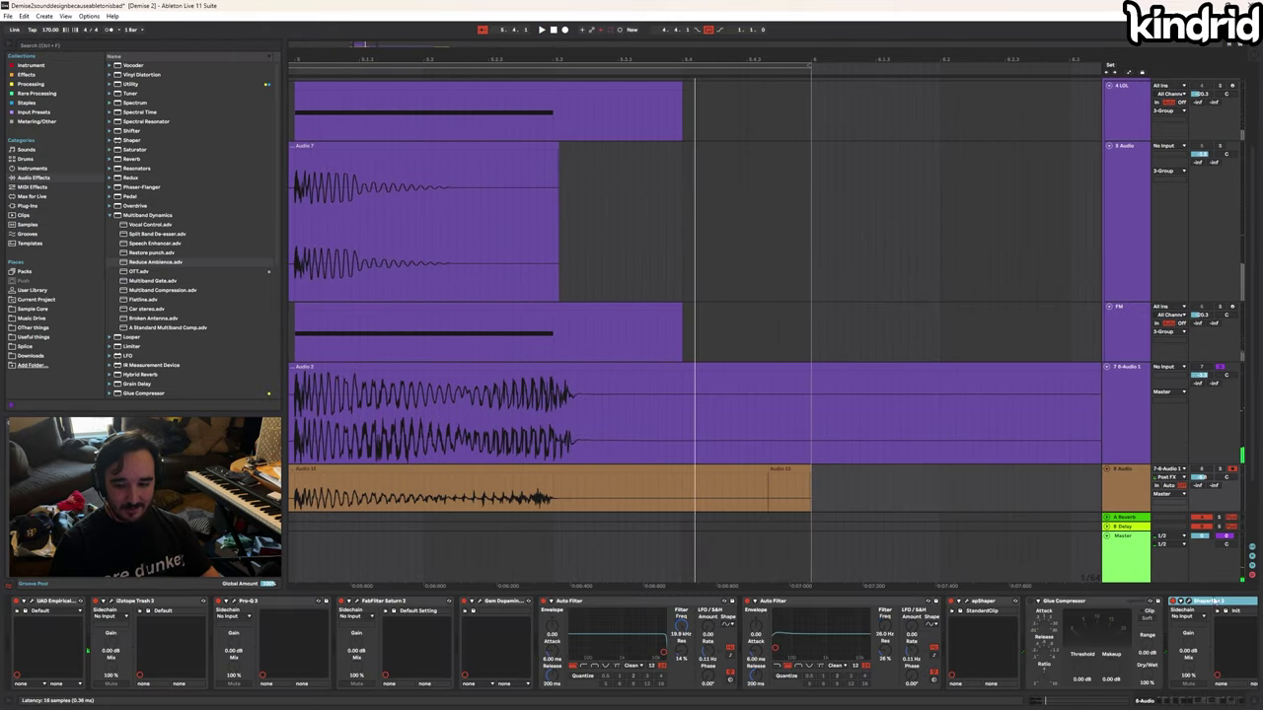
shift+click(42, 600)
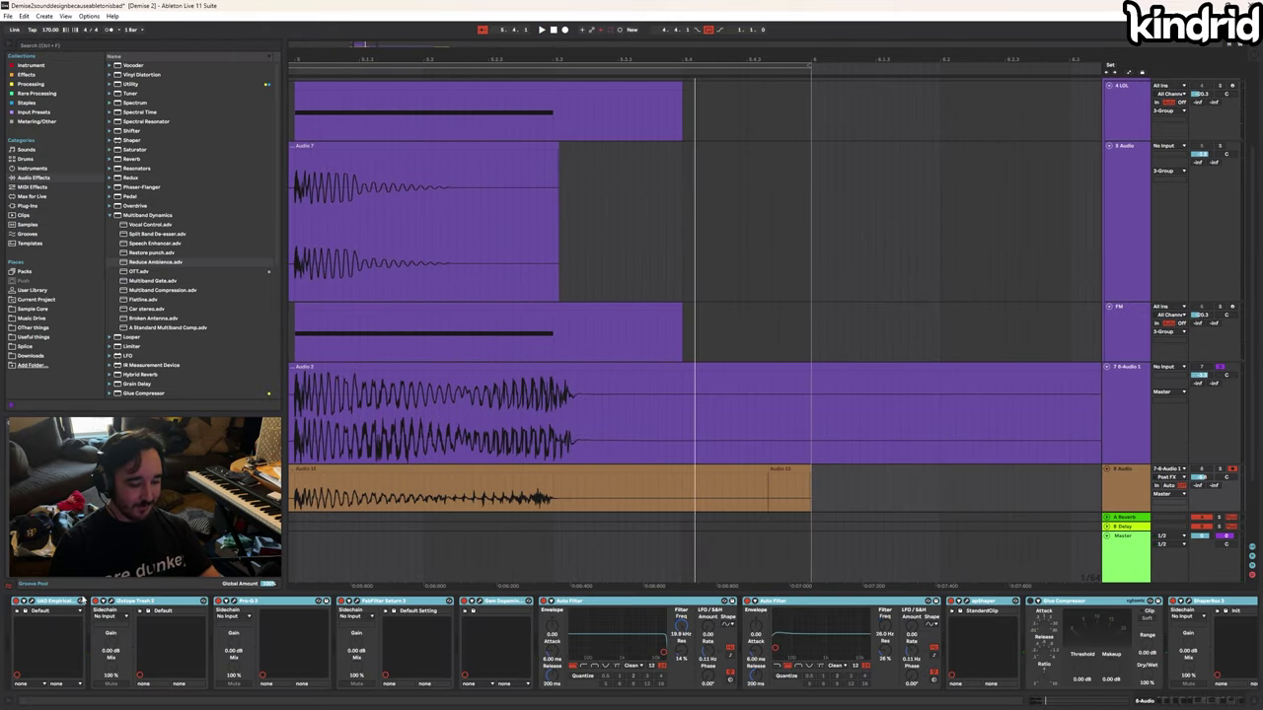
click(331, 470)
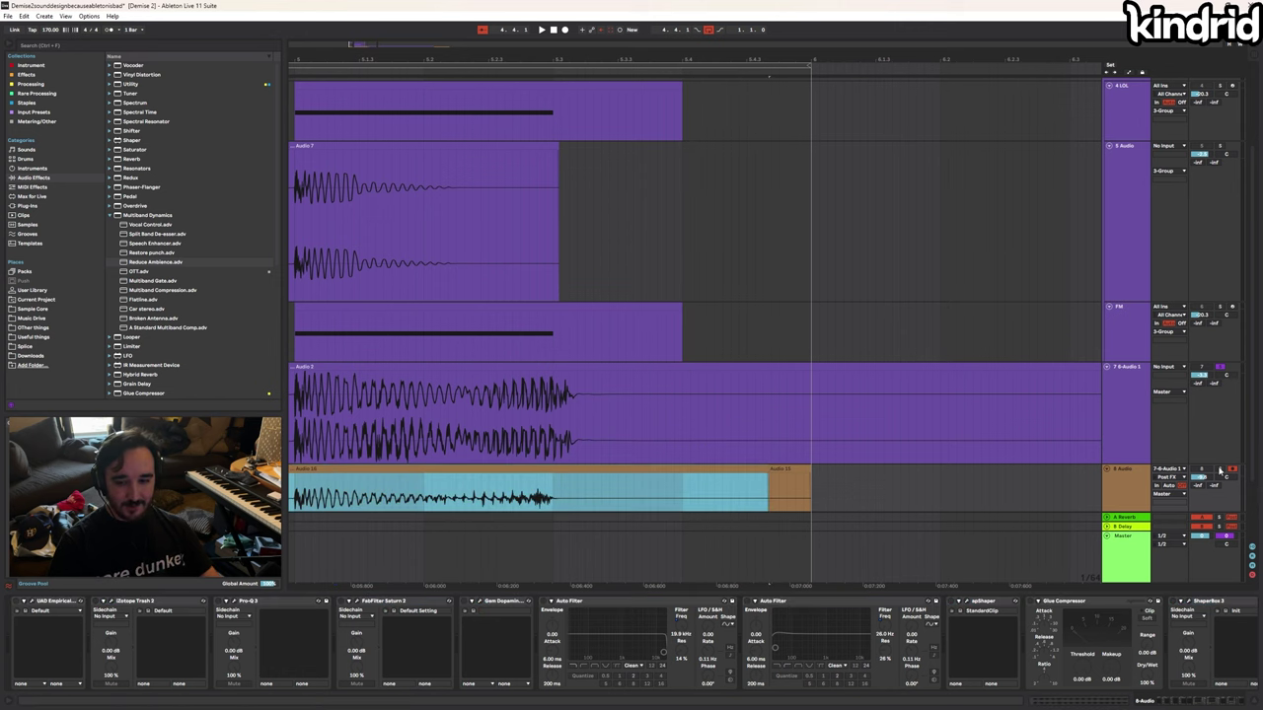
key(0)
key(space)
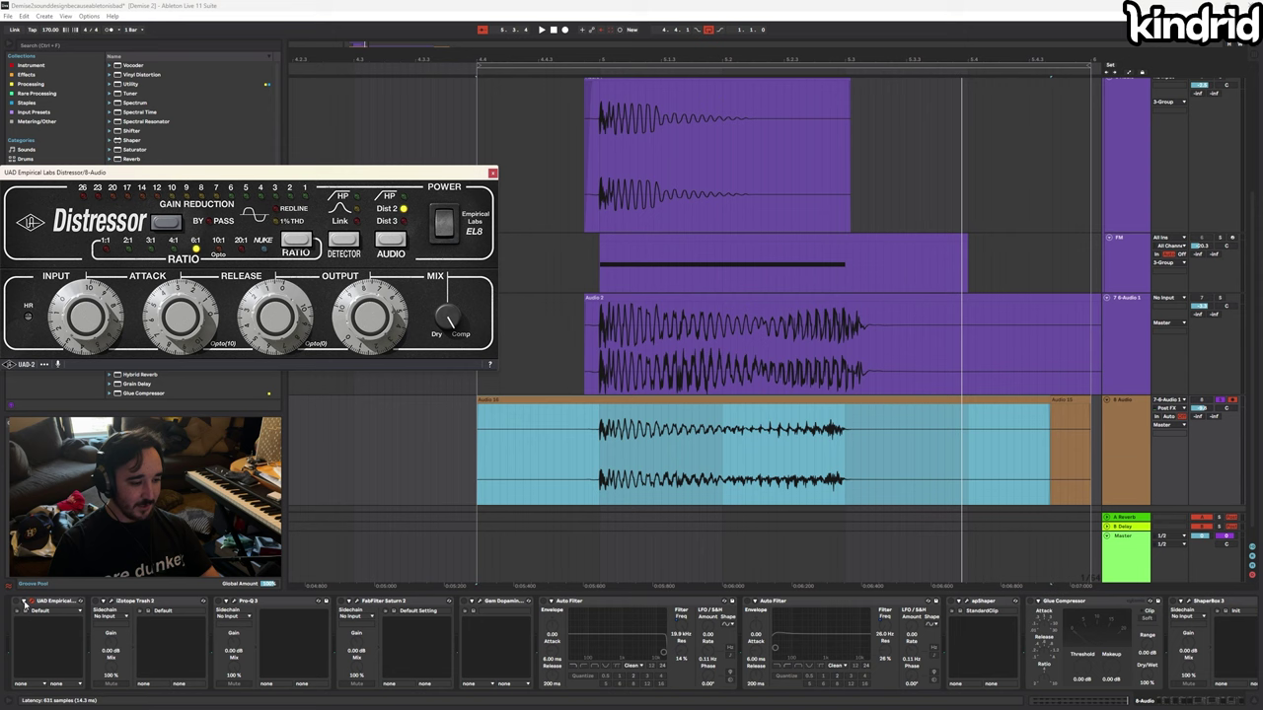
Reactivate UAD Distressor and iZotope Trash 2 on 8-Audio and arrange their plugin windows for inspection
click(19, 604)
drag(247, 172, 386, 174)
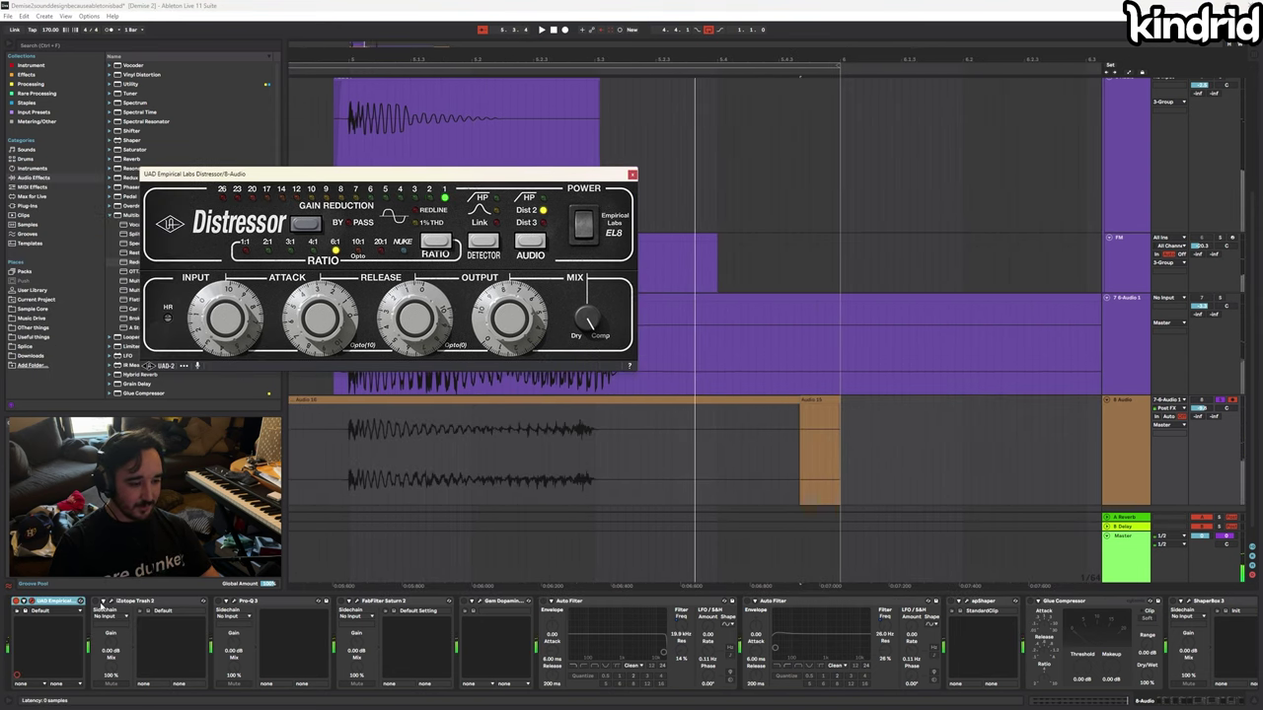
click(109, 603)
click(99, 610)
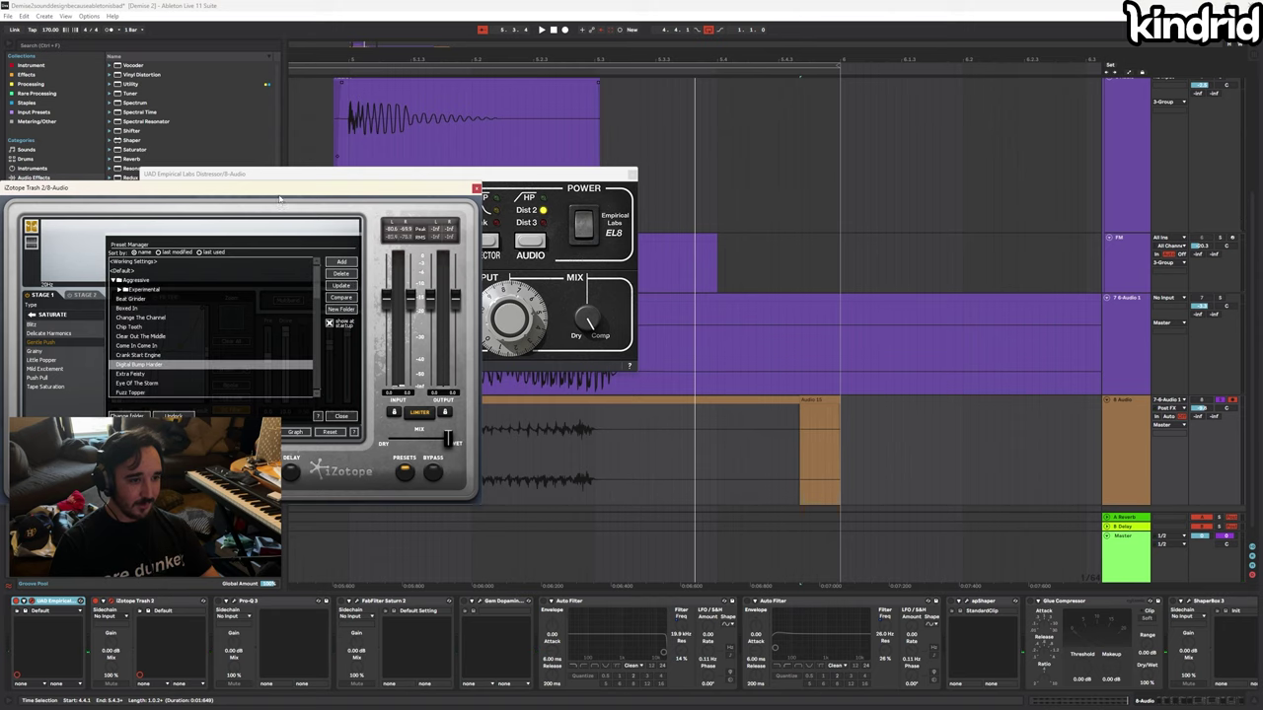
drag(300, 211, 718, 175)
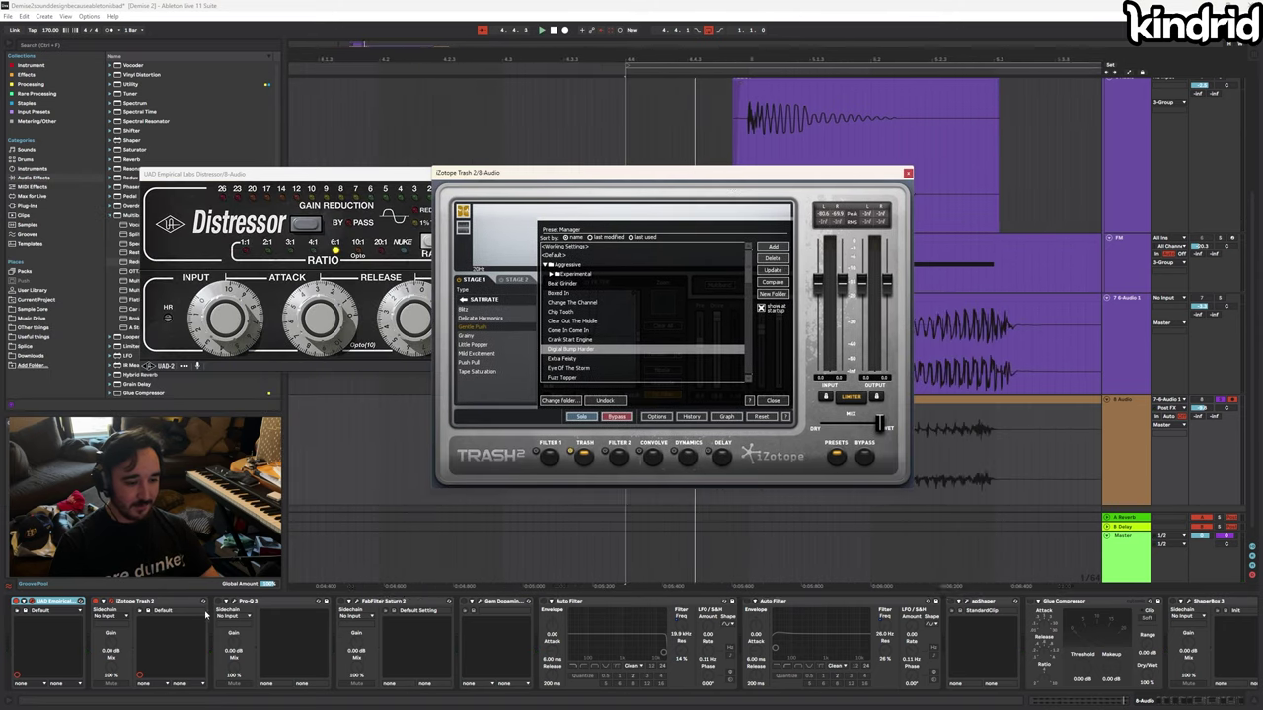
Reactivate Pro-Q 3 on 8-Audio and audition its three narrow boost bands one by one in isolation
click(222, 611)
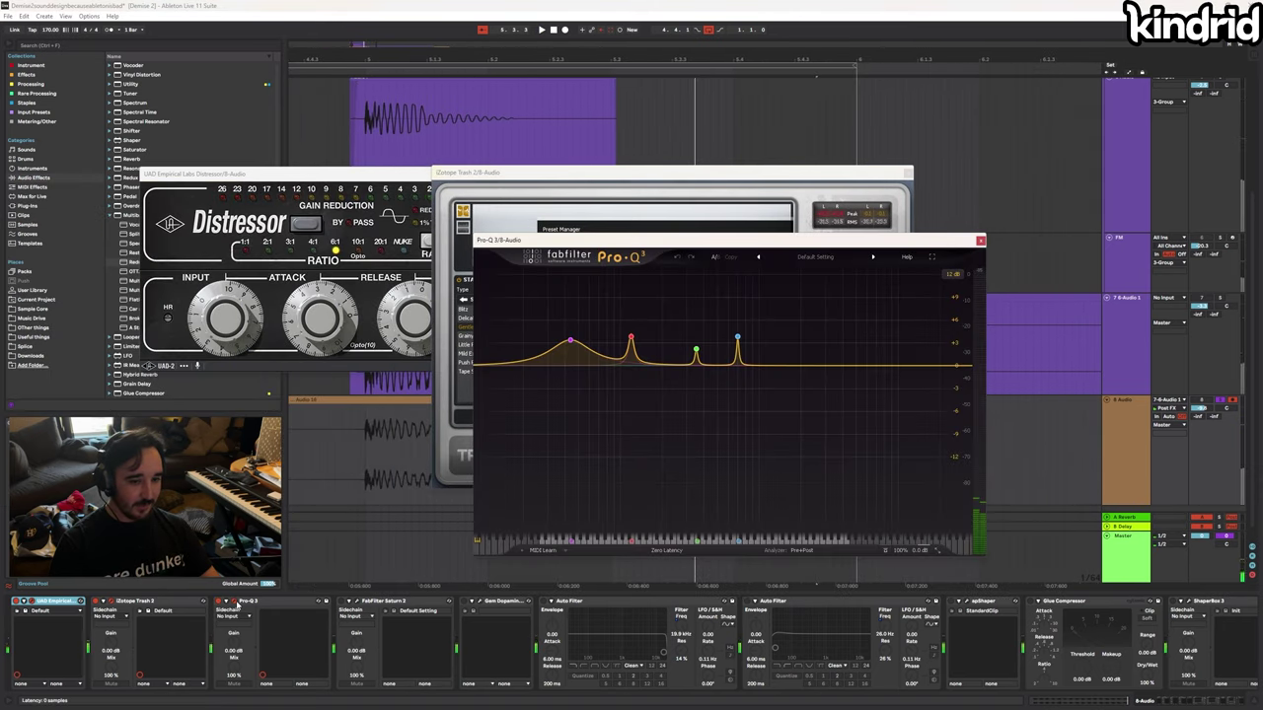
key(space)
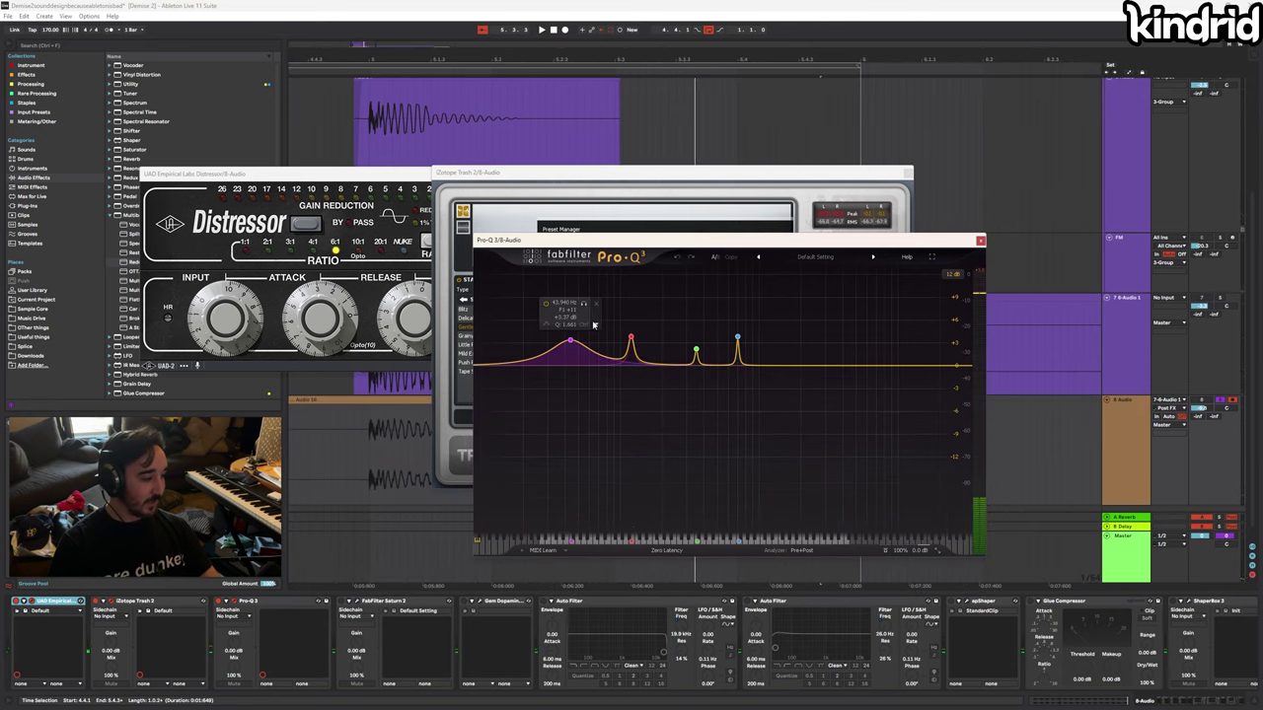
mouse_move(748, 320)
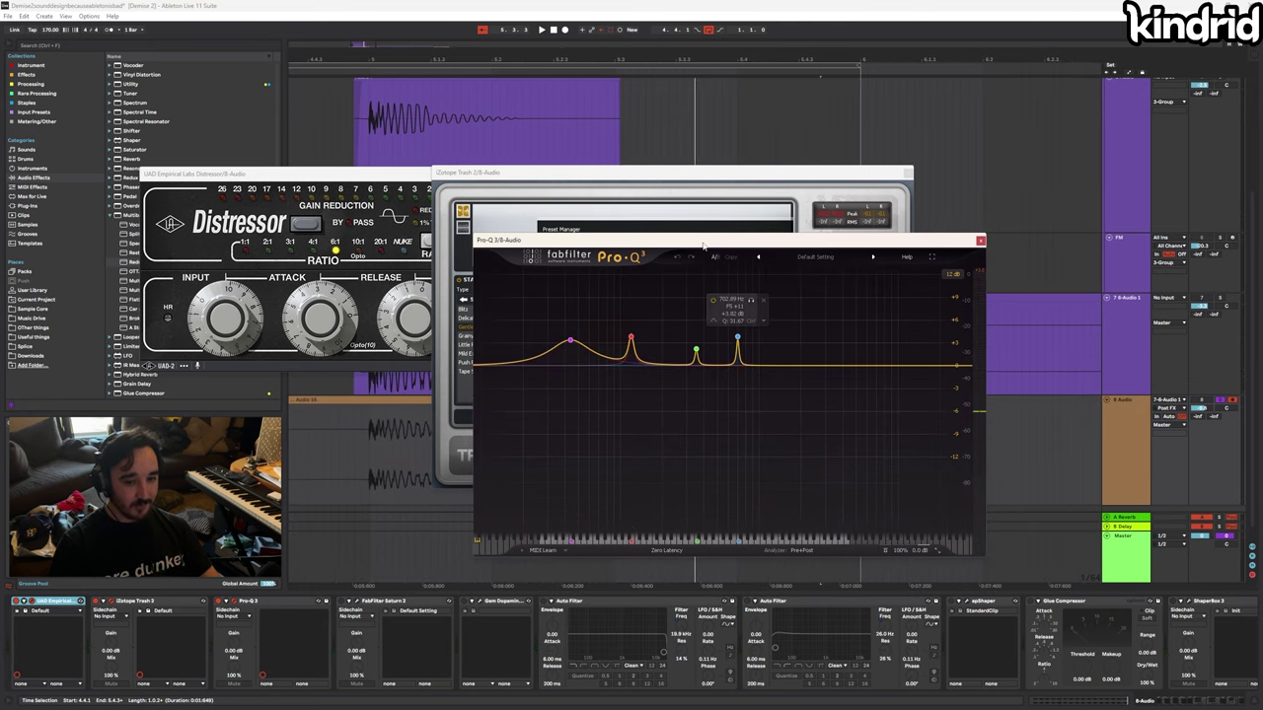
drag(703, 245, 604, 271)
click(532, 363)
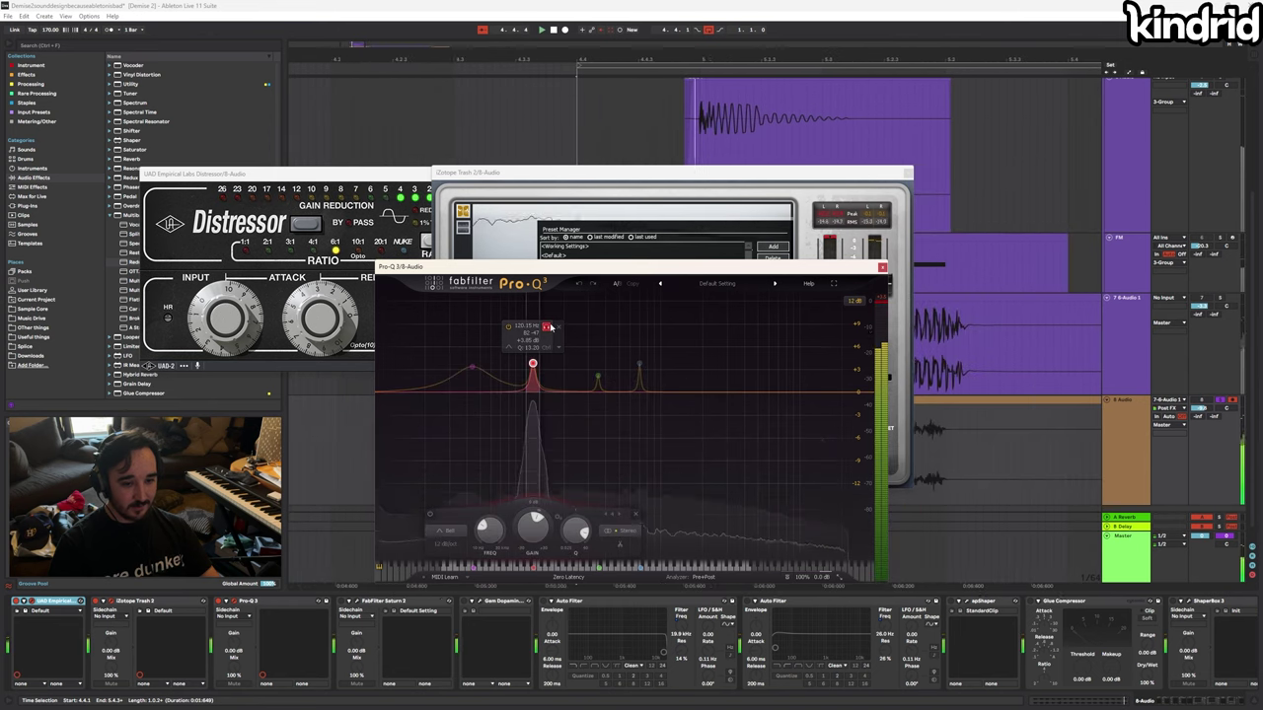
click(597, 378)
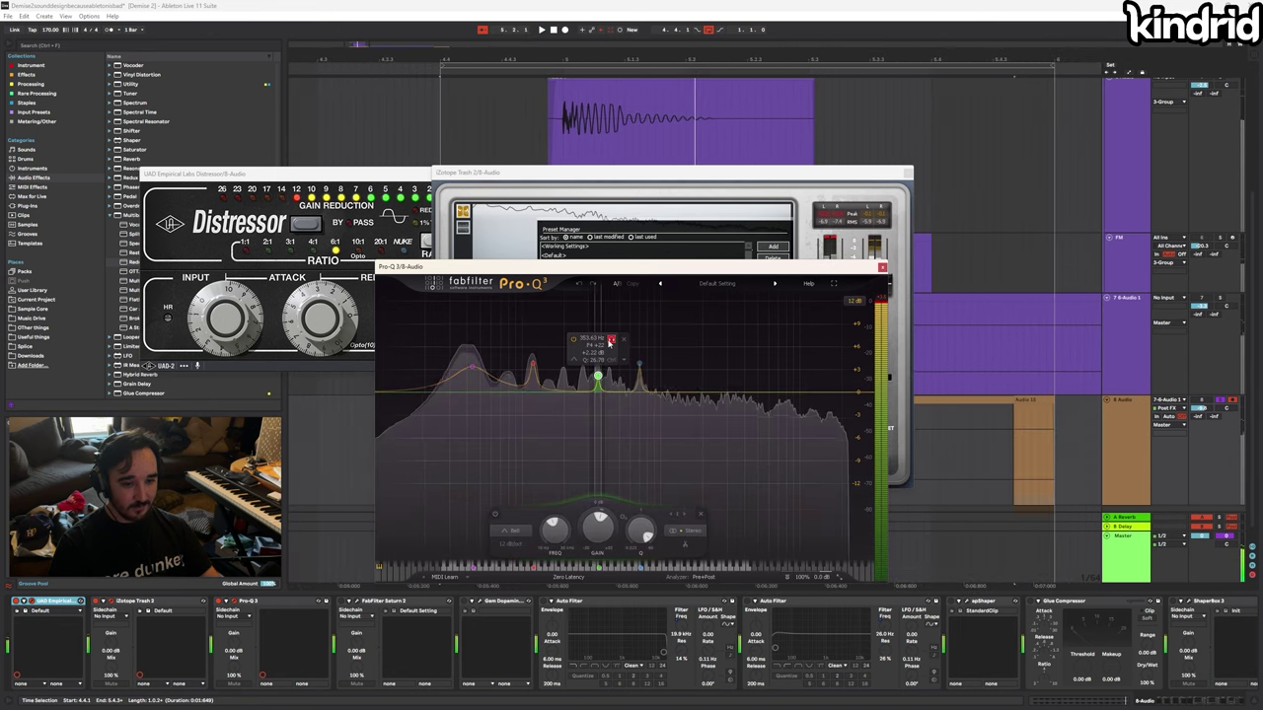
click(639, 364)
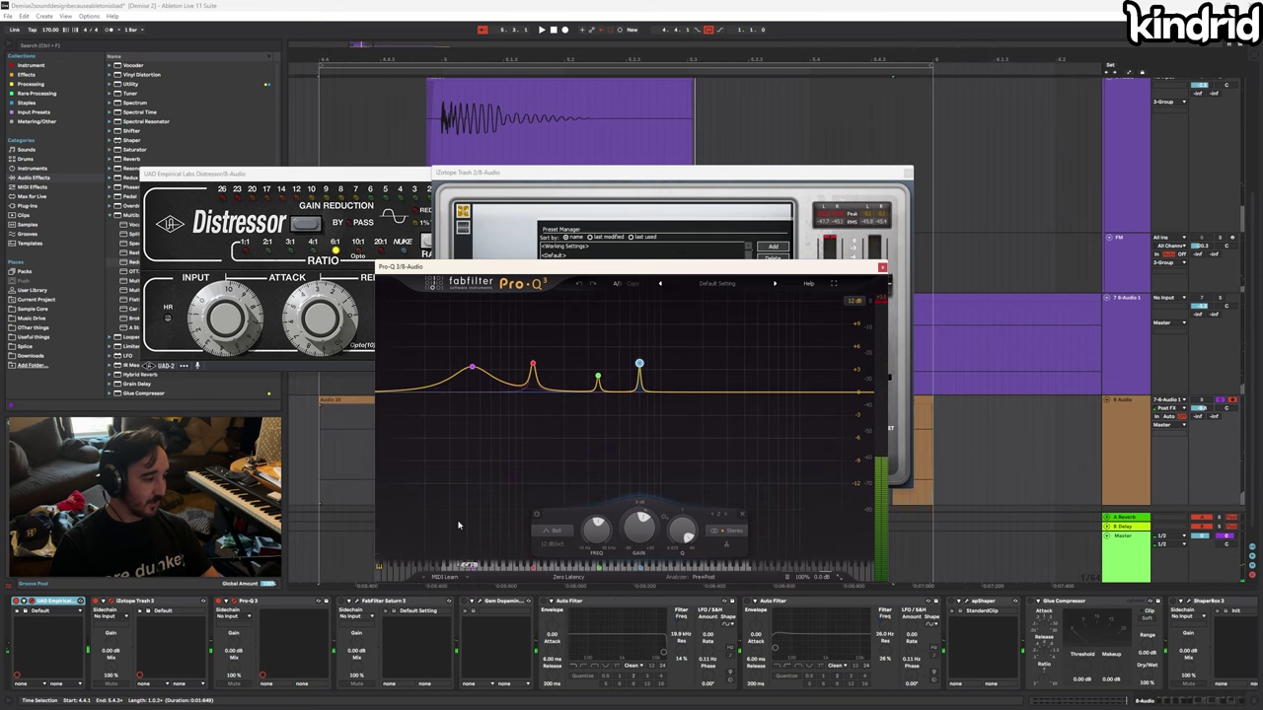
Reactivate FabFilter Saturn 2, Gem Dopamine and the first Auto Filter, postponing the Gem Dopamine update
click(355, 607)
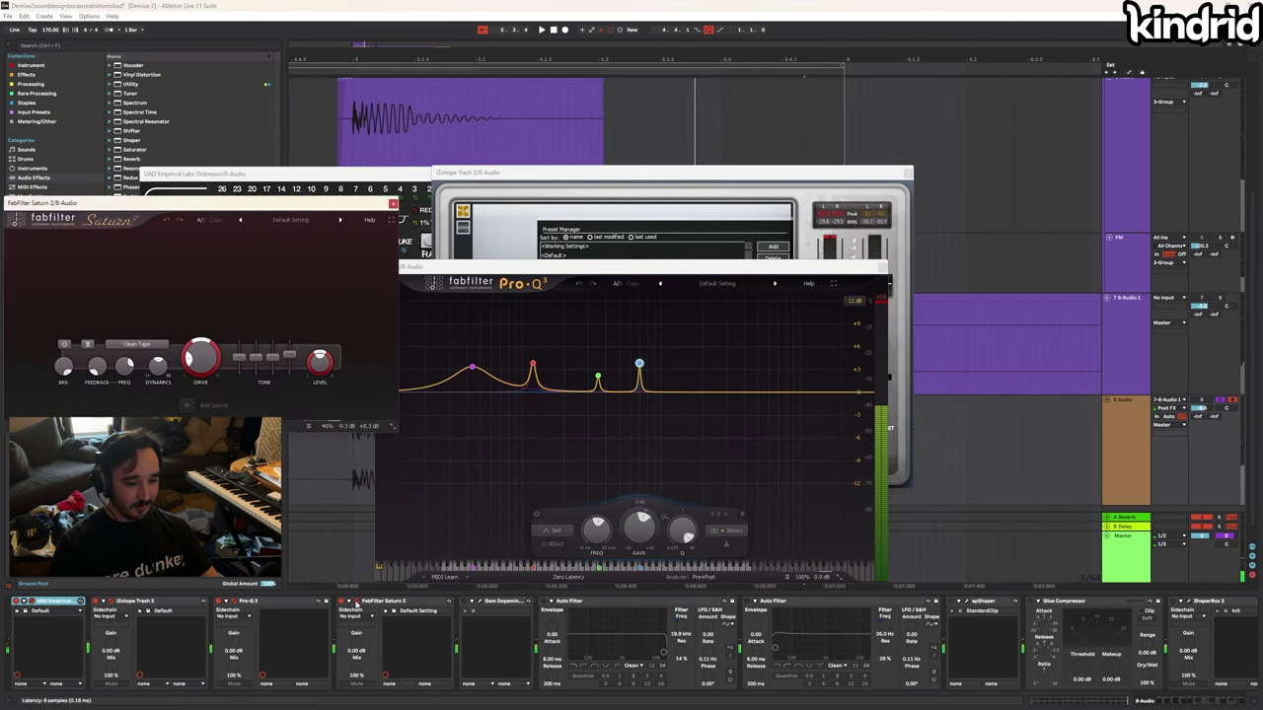
click(479, 601)
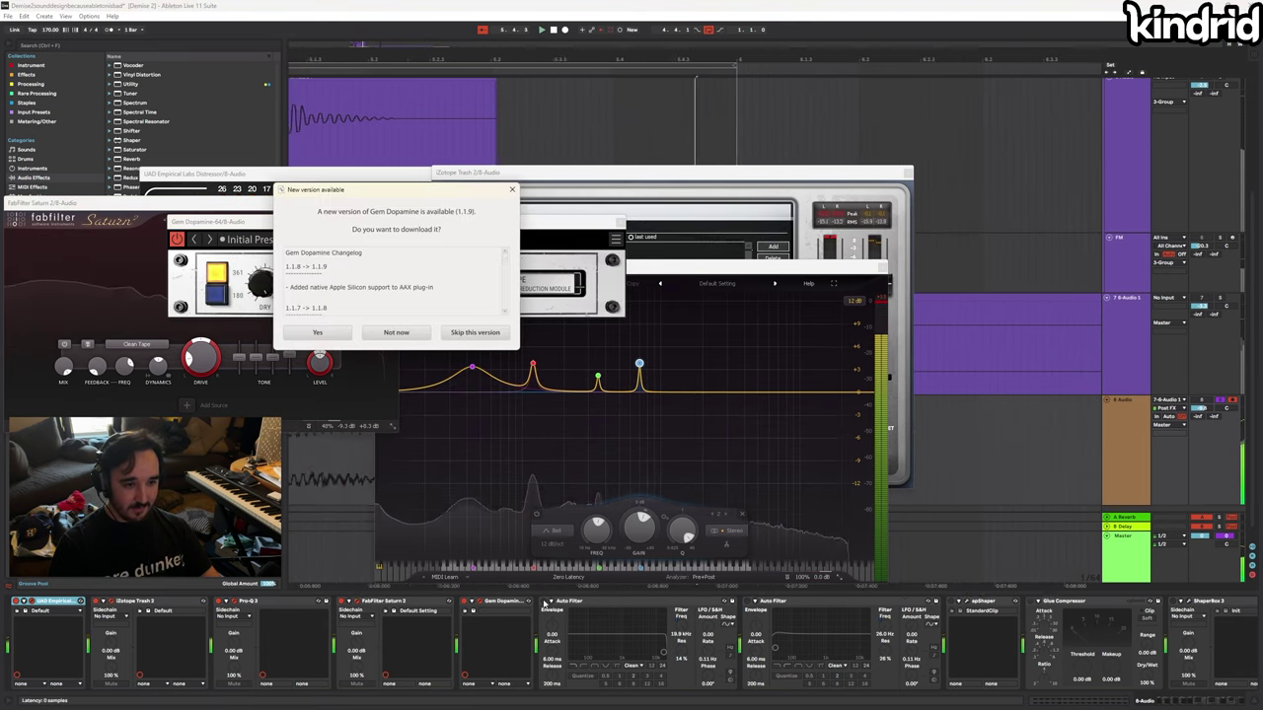
click(544, 602)
click(396, 332)
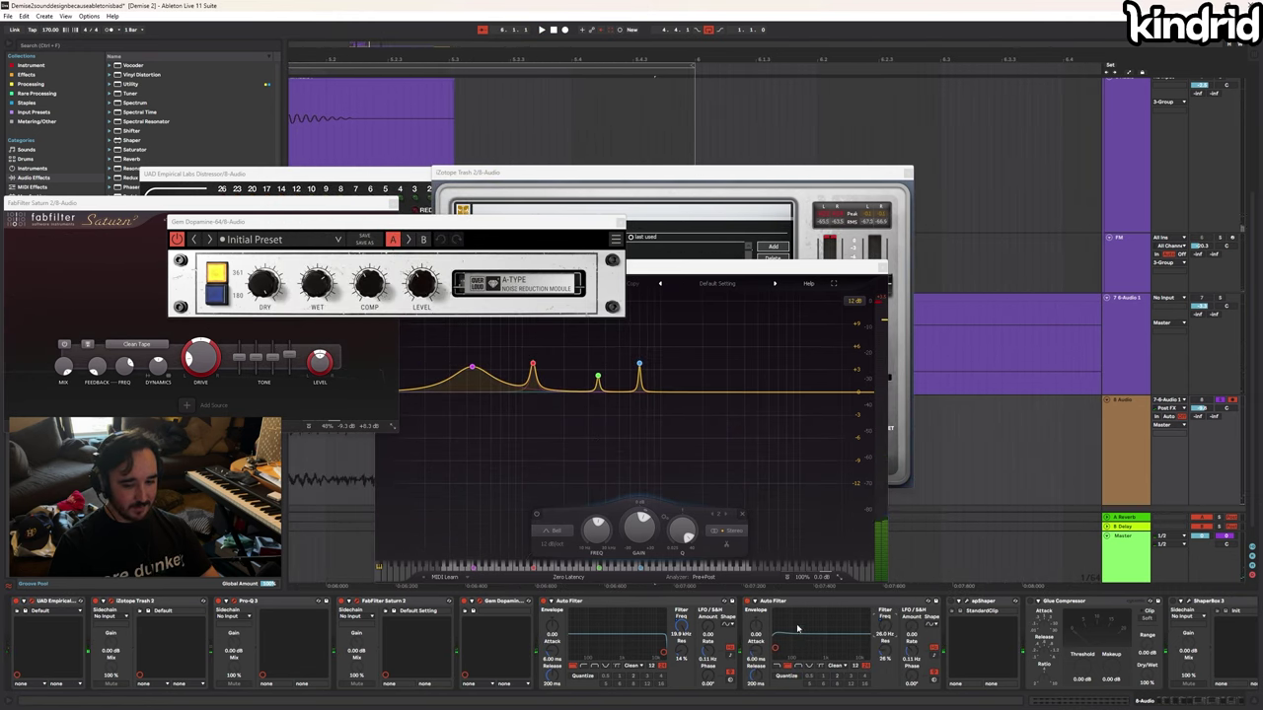
Reactivate the second Auto Filter, apShaper and Glue Compressor on 8-Audio while auditioning the track
click(897, 600)
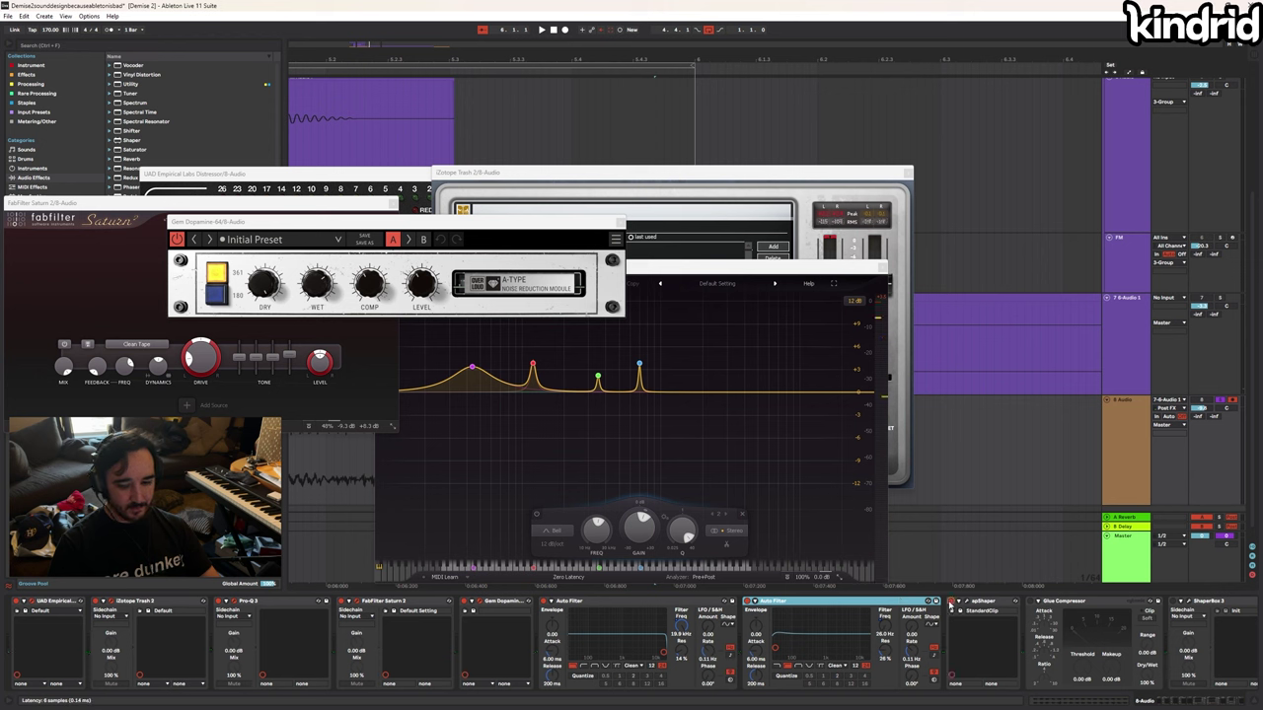
click(951, 601)
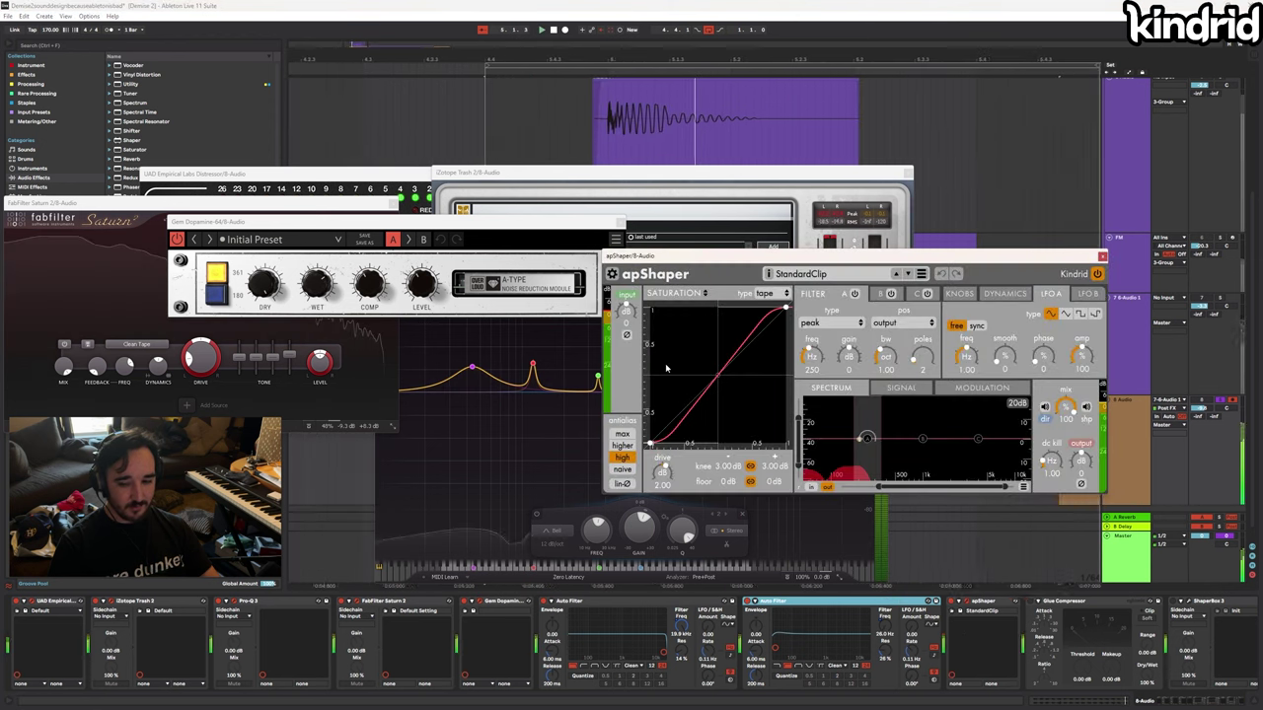
click(1081, 609)
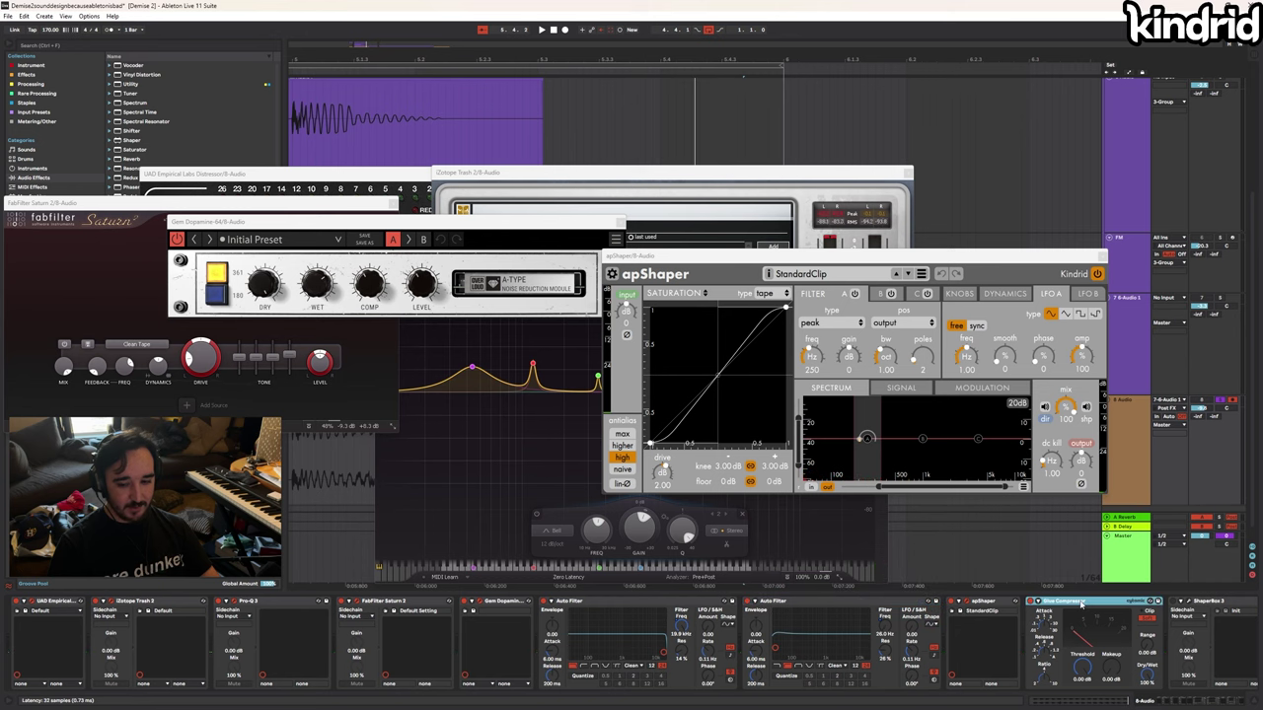
click(1192, 701)
click(1106, 600)
key(space)
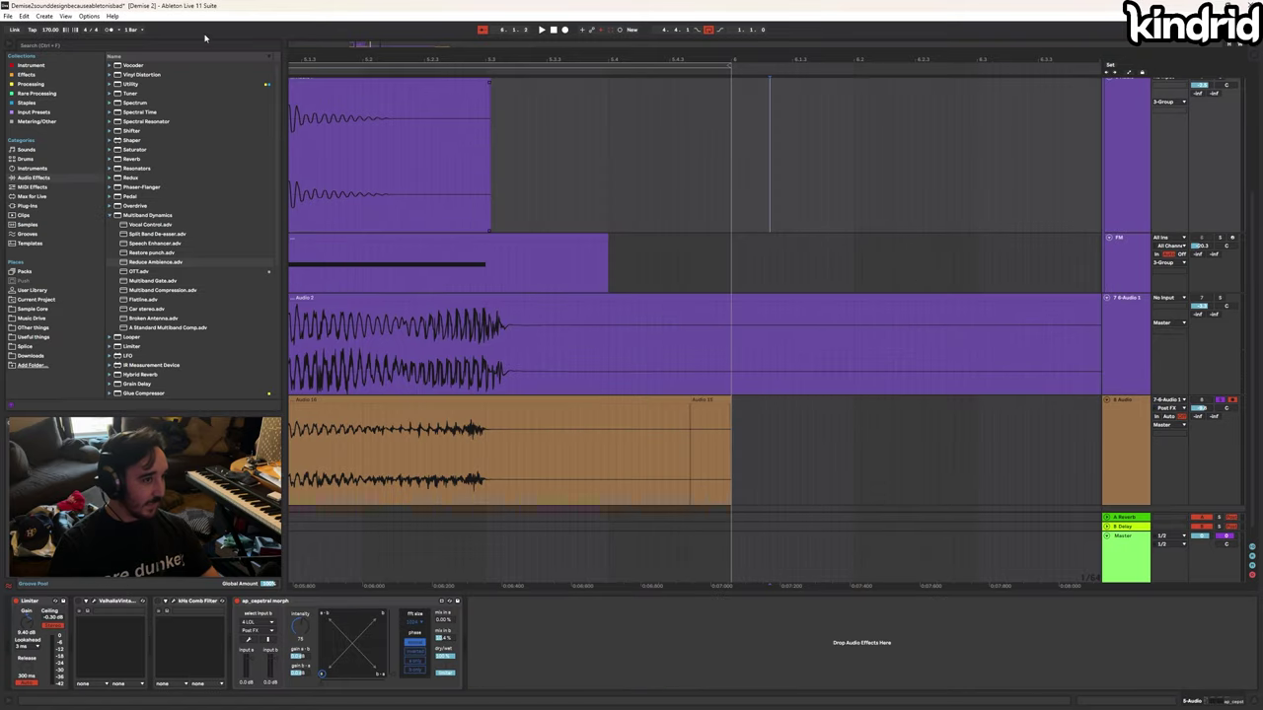
Open the recent set Demise 2.als and play the kick from hell clip on the 71 What track
click(8, 17)
mouse_move(45, 49)
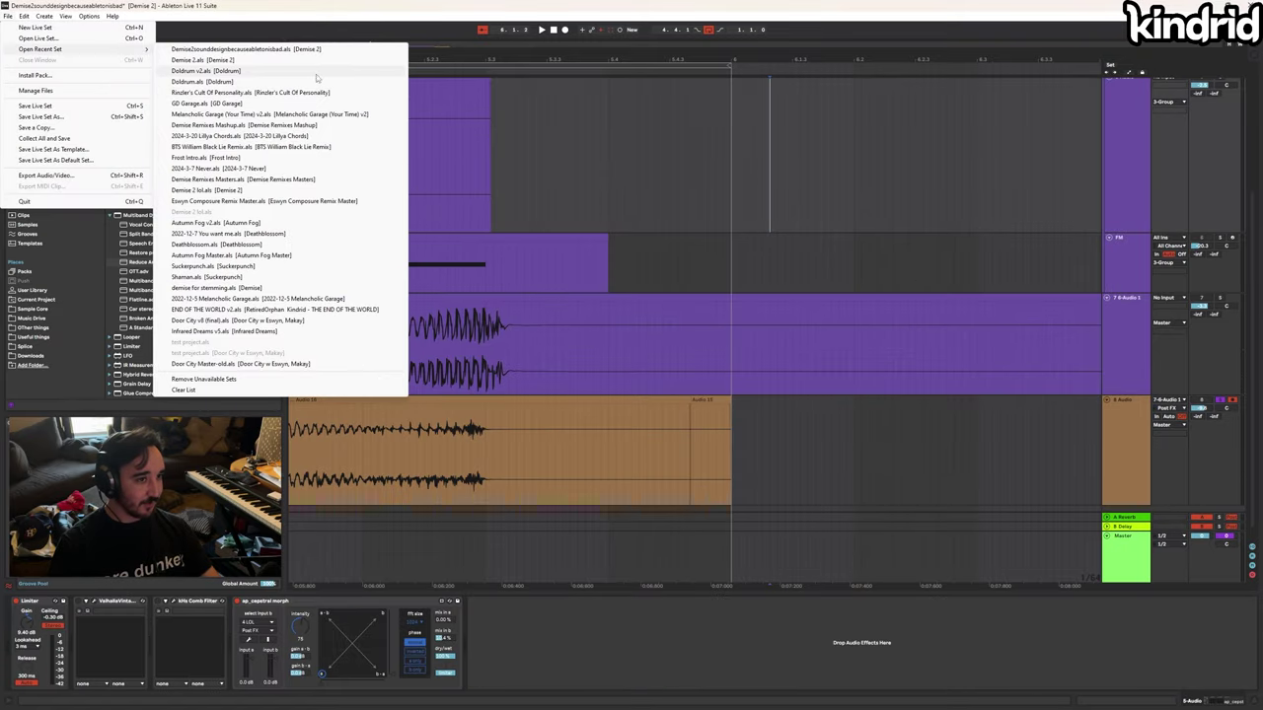
click(296, 60)
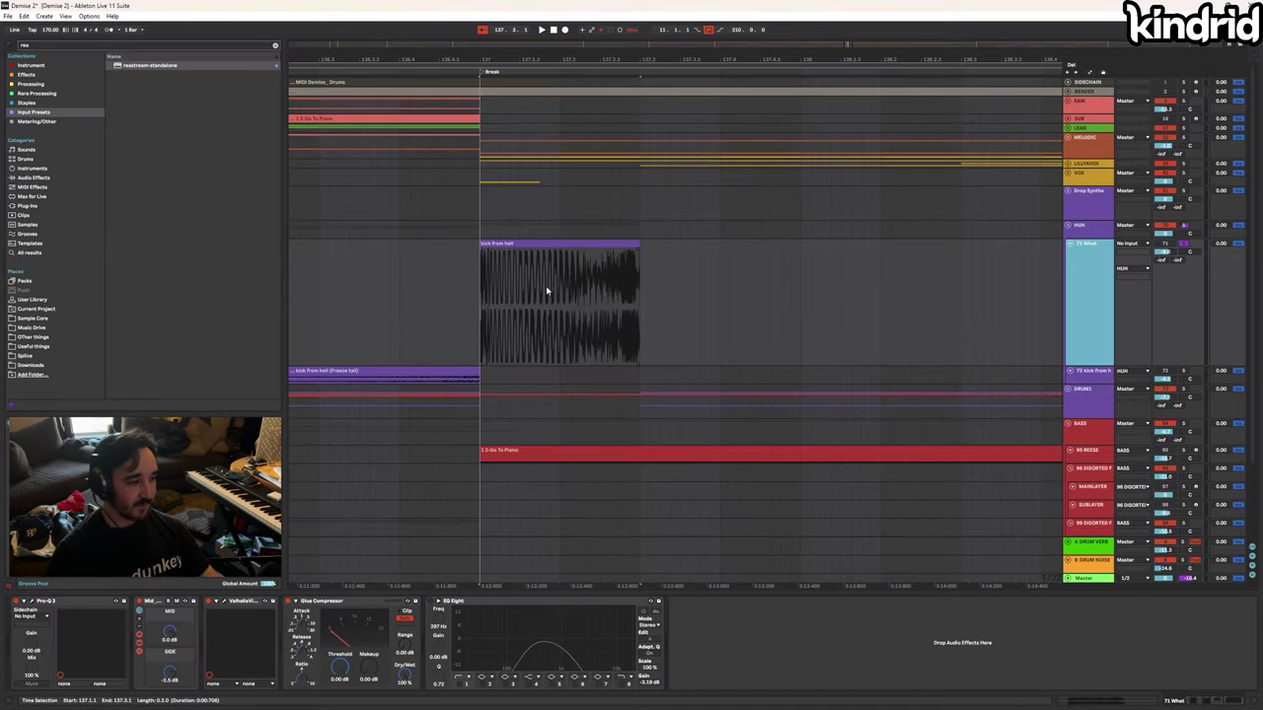
key(space)
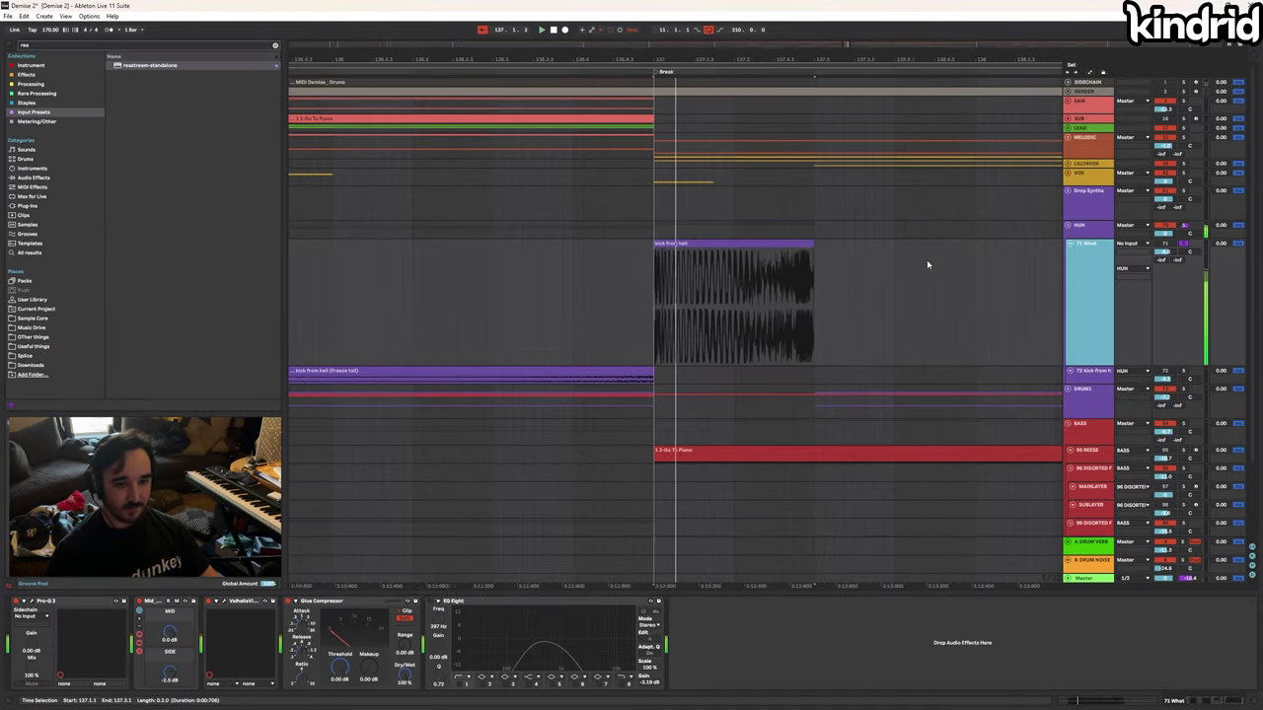
key(space)
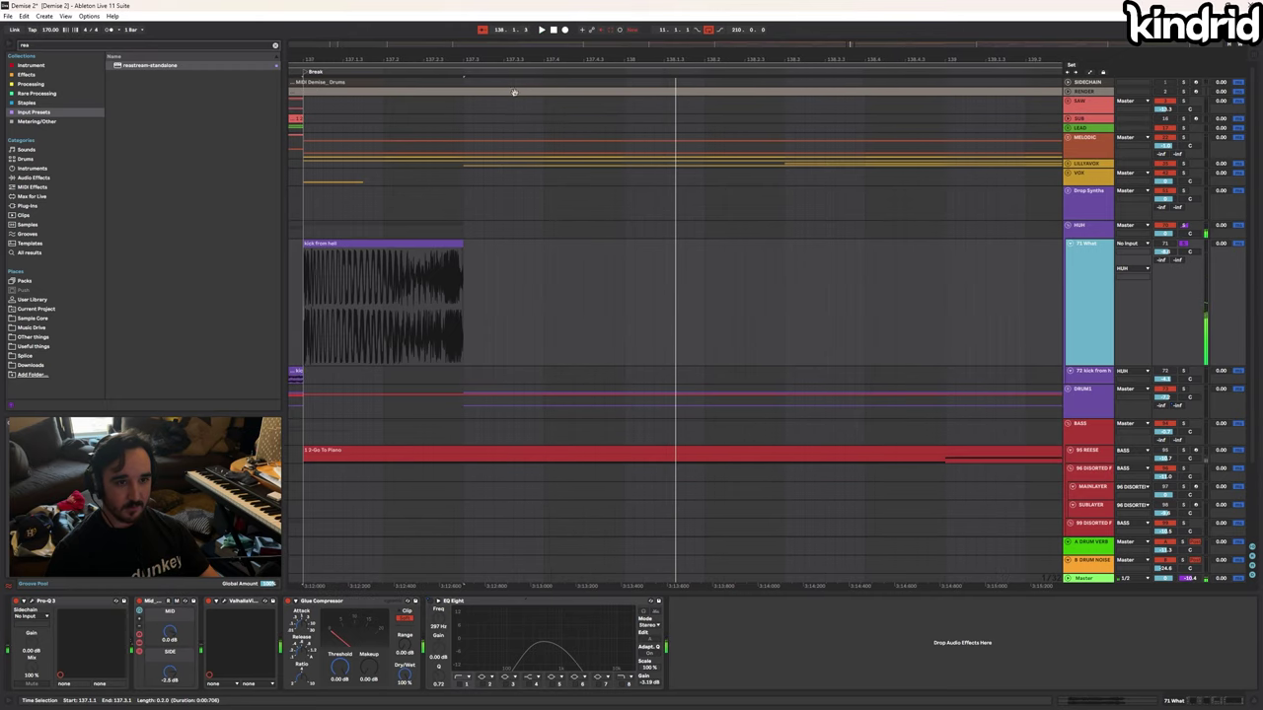
Bypass Pro-Q 3, the Mid/Side rack, the Valhalla reverb and Glue Compressor on the 71 What track
drag(465, 59, 841, 58)
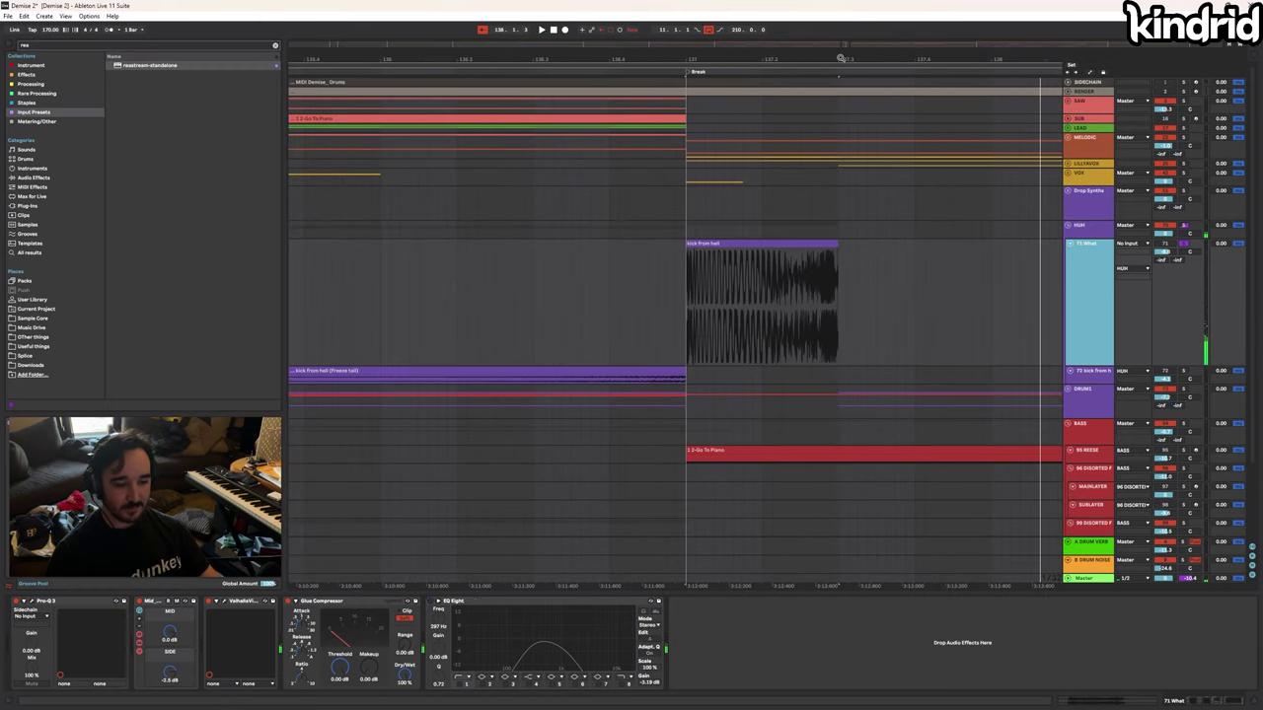
click(143, 602)
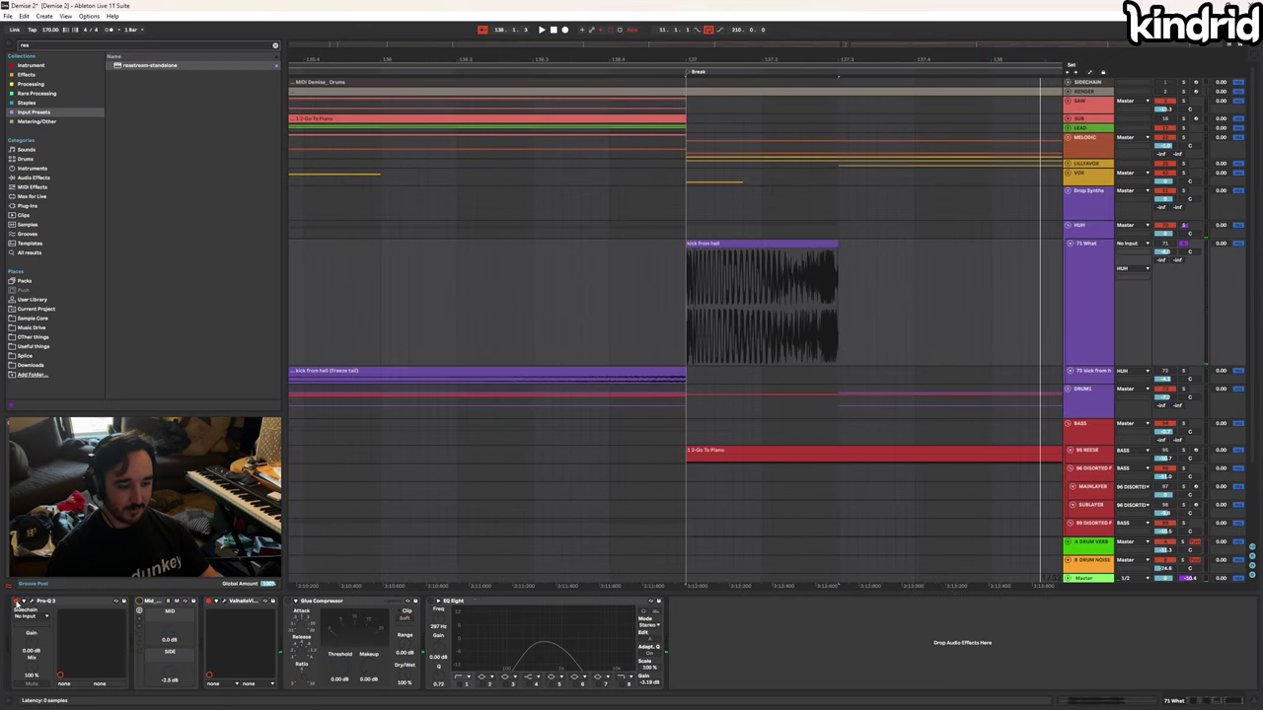
click(840, 262)
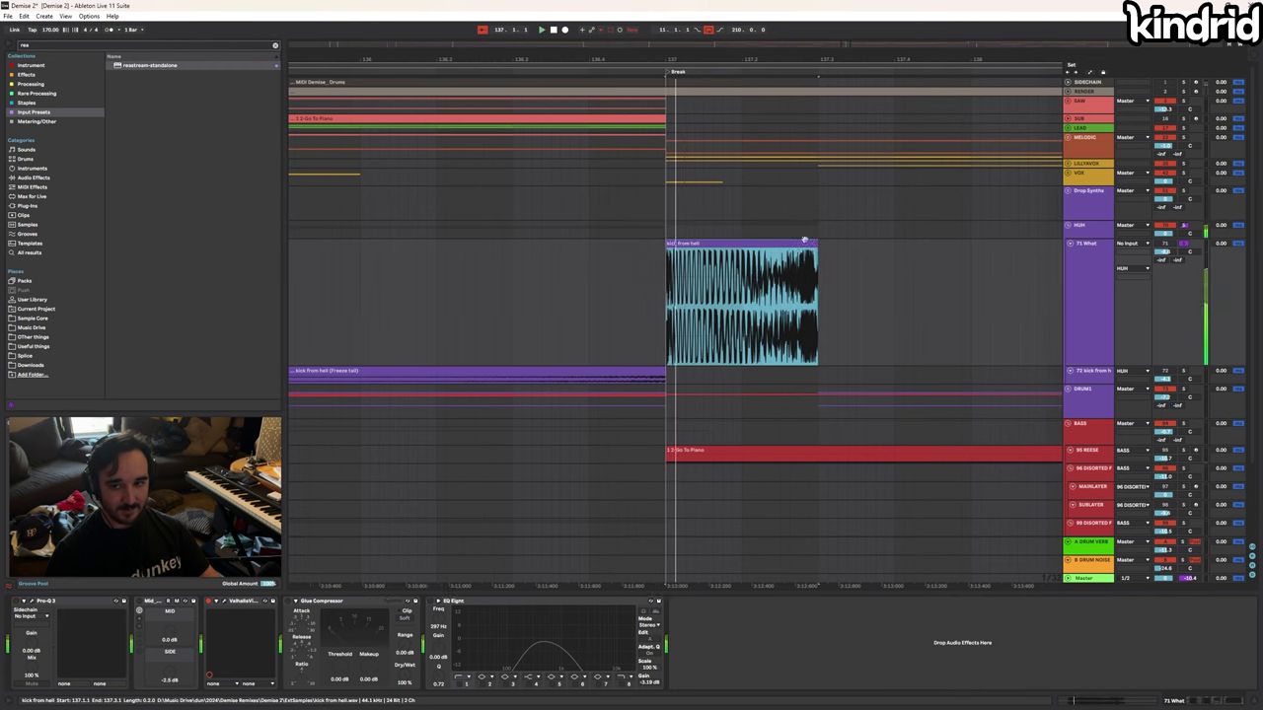
click(1098, 237)
click(1099, 285)
click(215, 607)
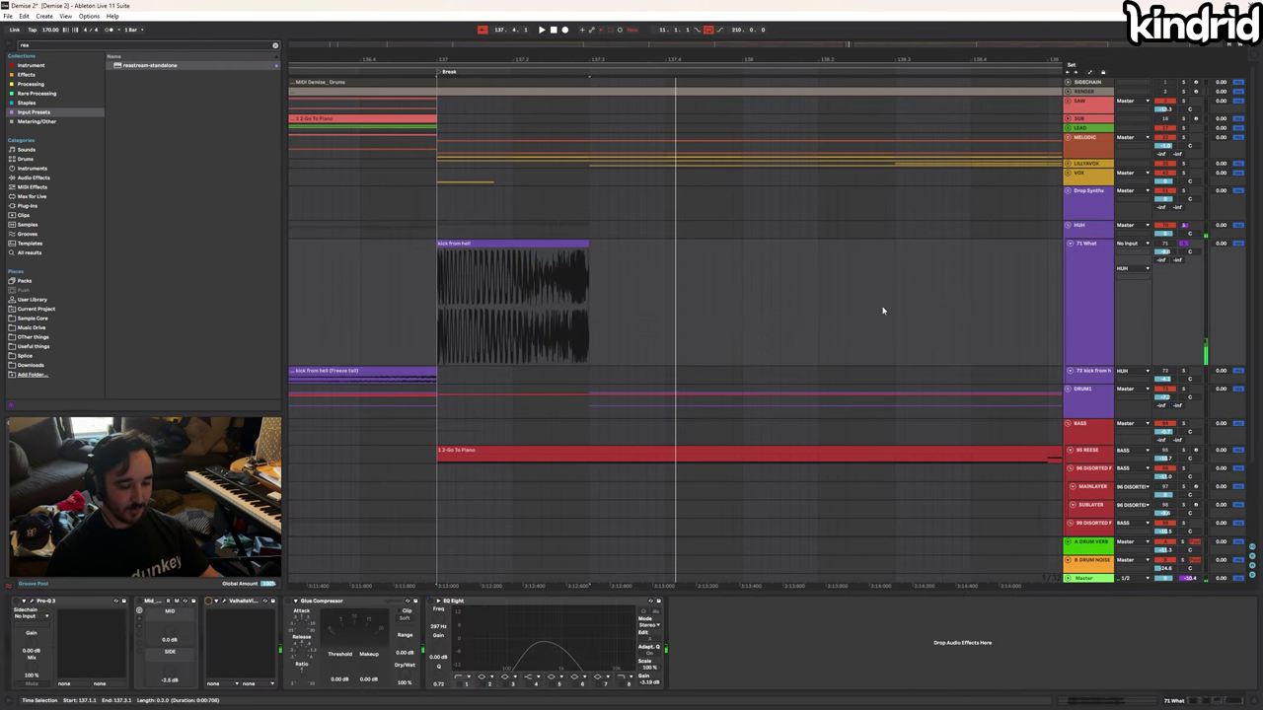
Play the kick from hell clip from 137.1.1 with the 71 What devices bypassed
drag(590, 246, 892, 274)
key(ctrl+z)
key(space)
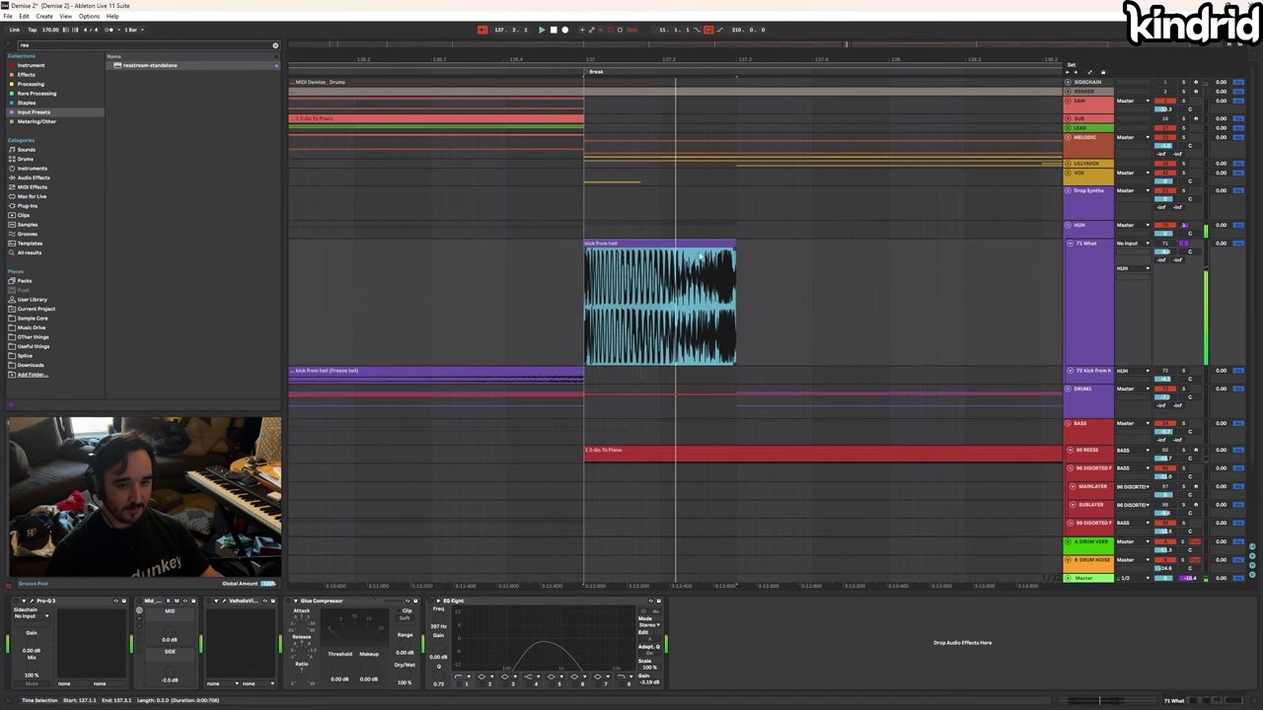
key(space)
Switch the Master's UADx Oxide Tape Recorder to Input mode and close its window
click(1106, 579)
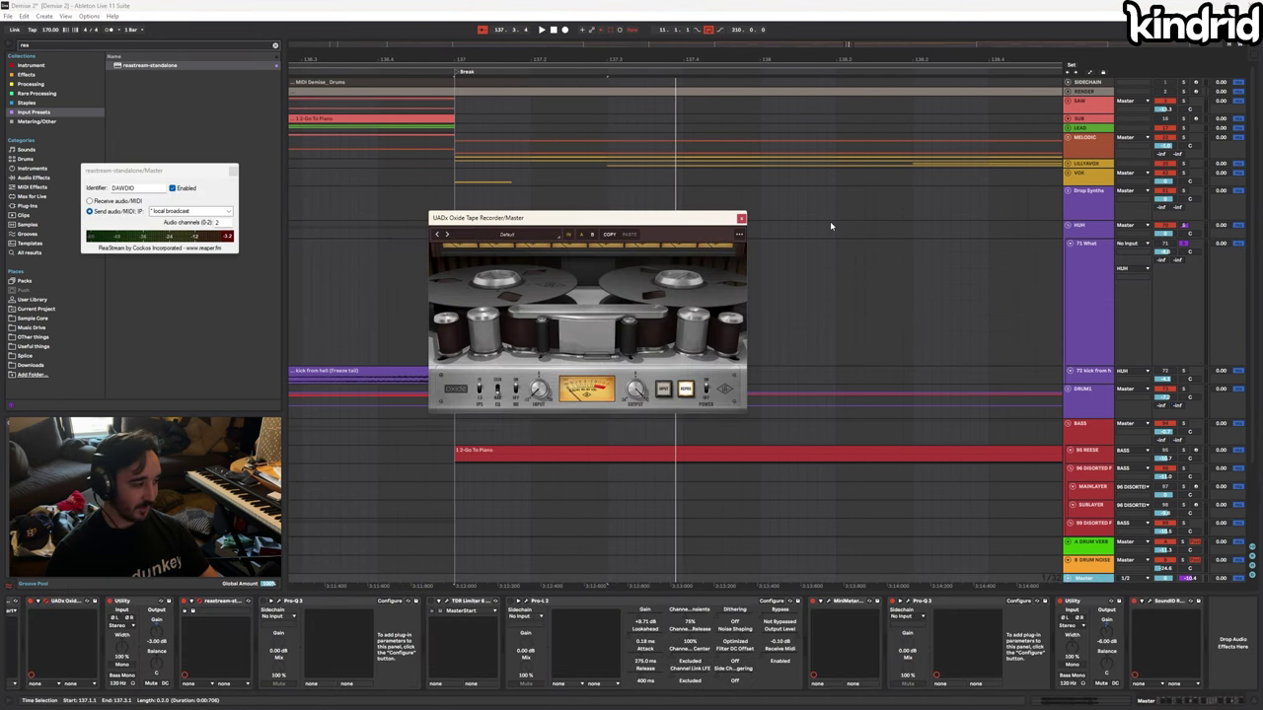
click(678, 397)
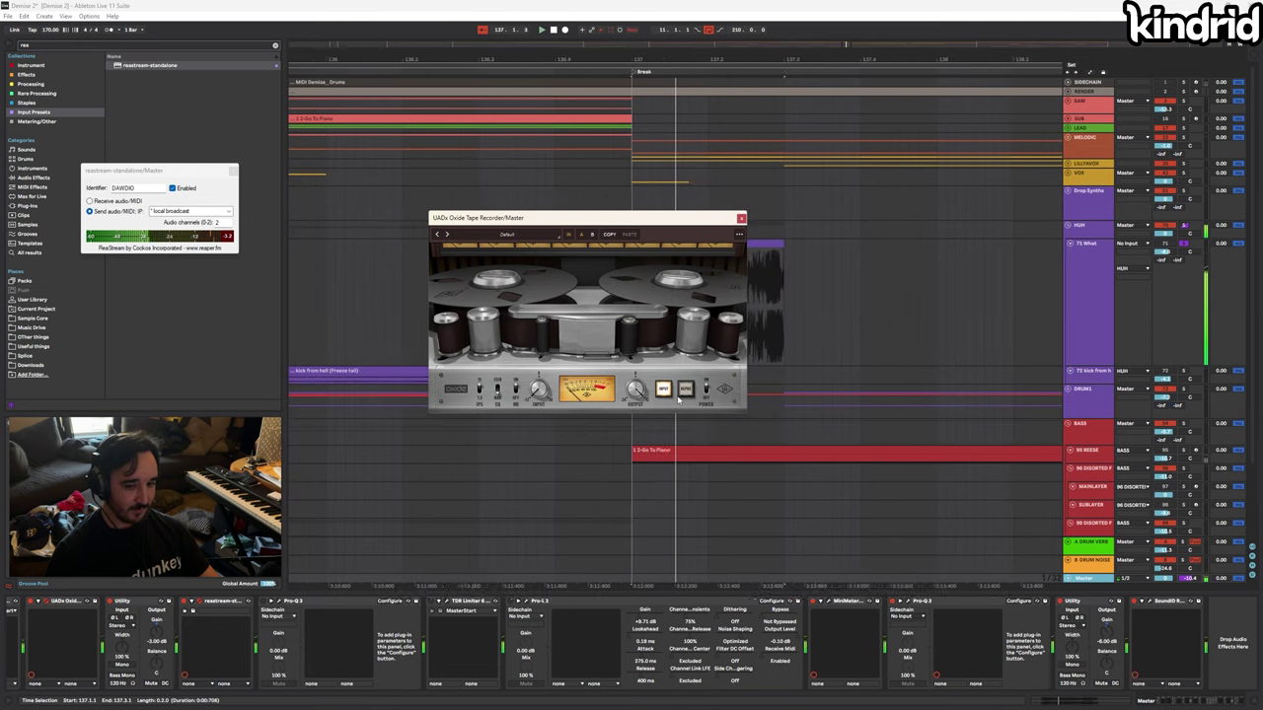
click(741, 218)
Show the device chain behind the kick from hell (Freeze tail) clip and replay the section from bar 137
click(441, 371)
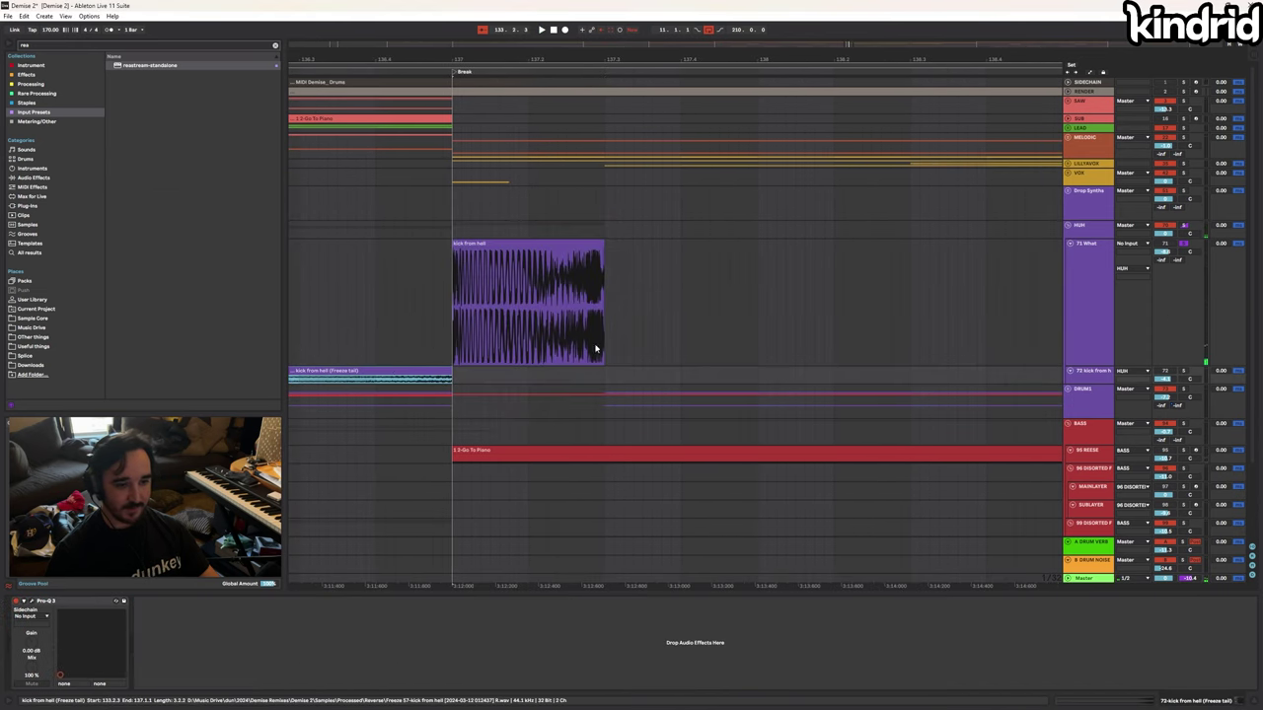
key(s)
key(plus)
click(549, 382)
key(space)
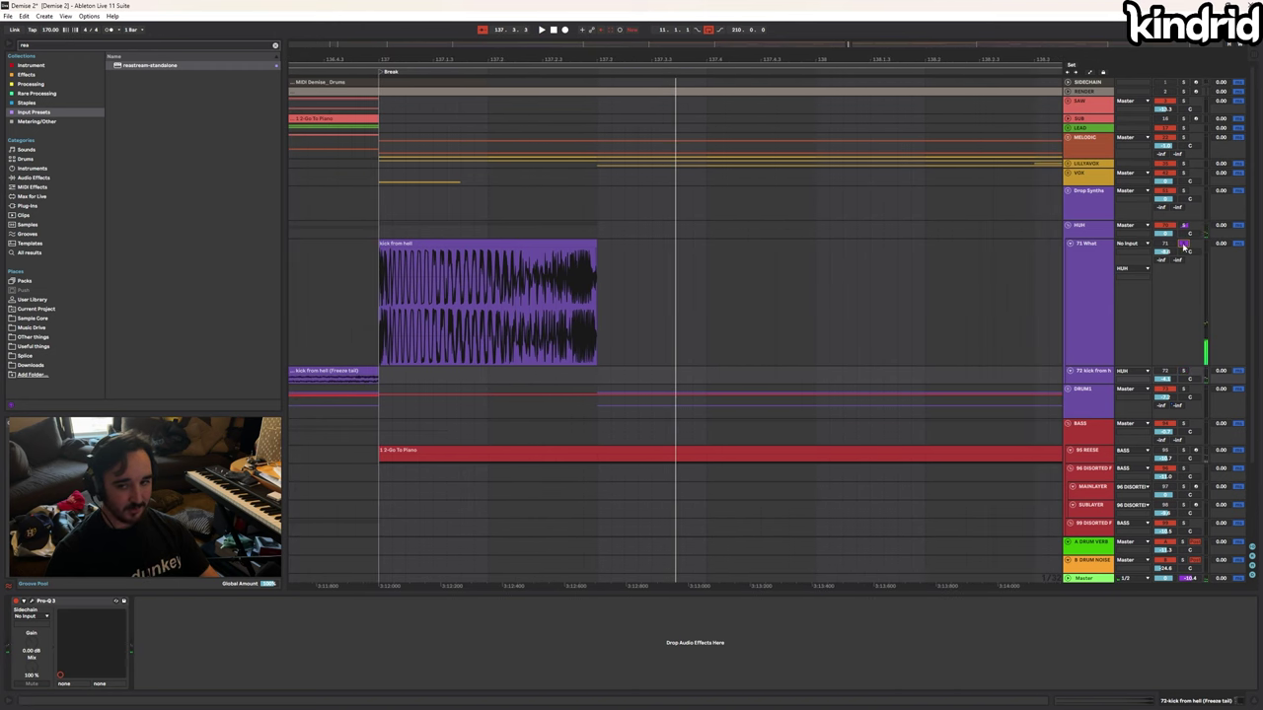
Reactivate Pro-Q 3, the Mid/Side rack and the Valhalla reverb on the 71 What track
click(1068, 312)
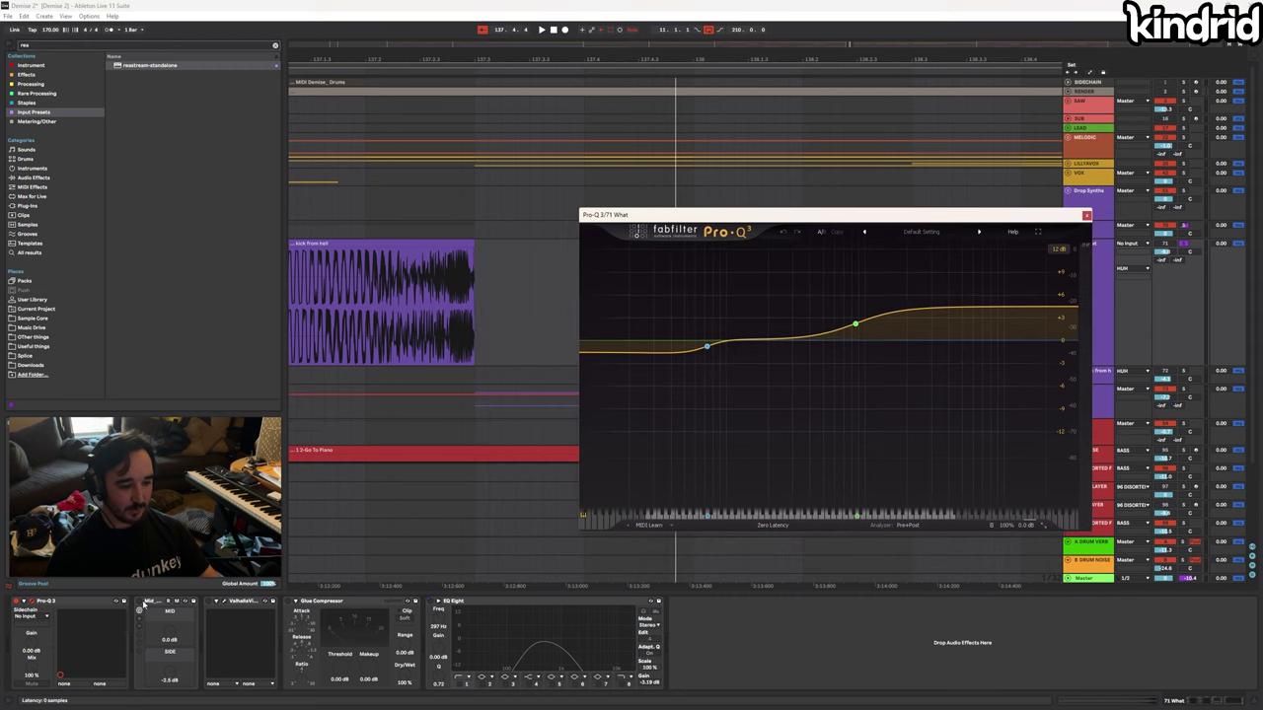
click(143, 605)
click(219, 605)
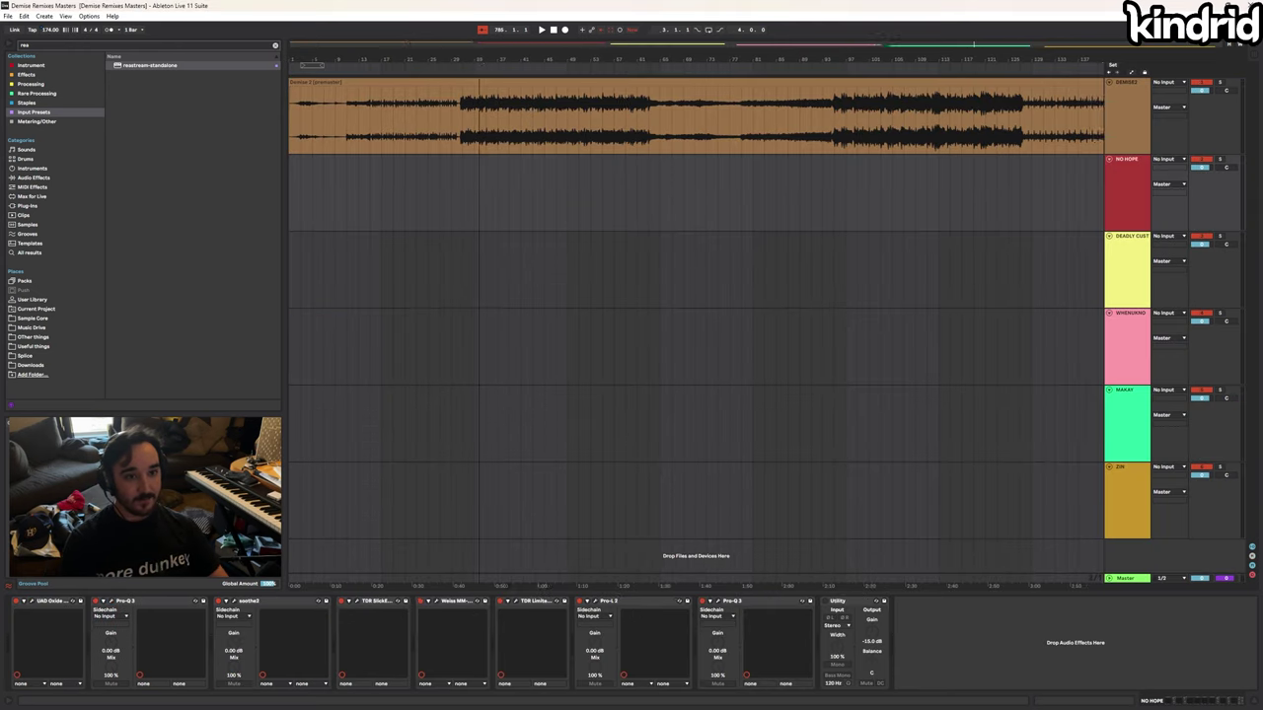
Show the DEMISE2 track's device chain and set the playback start at bar 31 of the Demise 2 [premaster] clip
scroll(304, 151, down, 8)
click(582, 171)
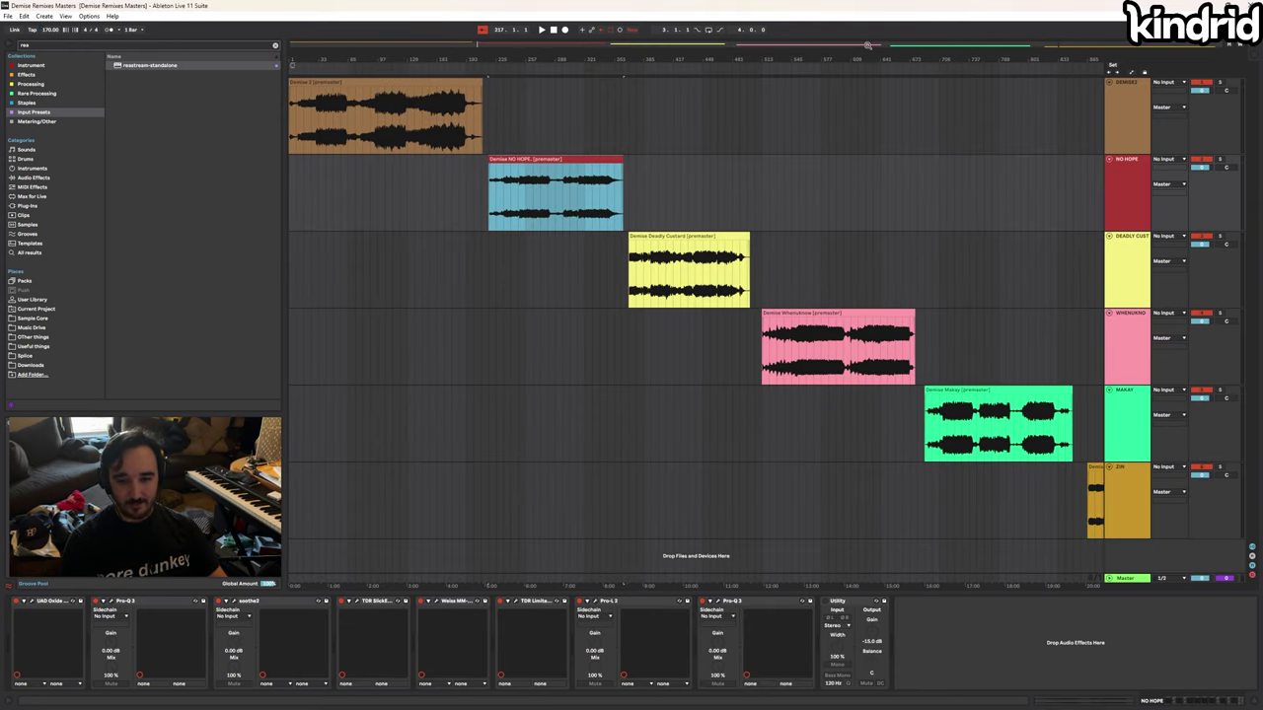
drag(531, 62, 291, 65)
drag(483, 60, 1025, 128)
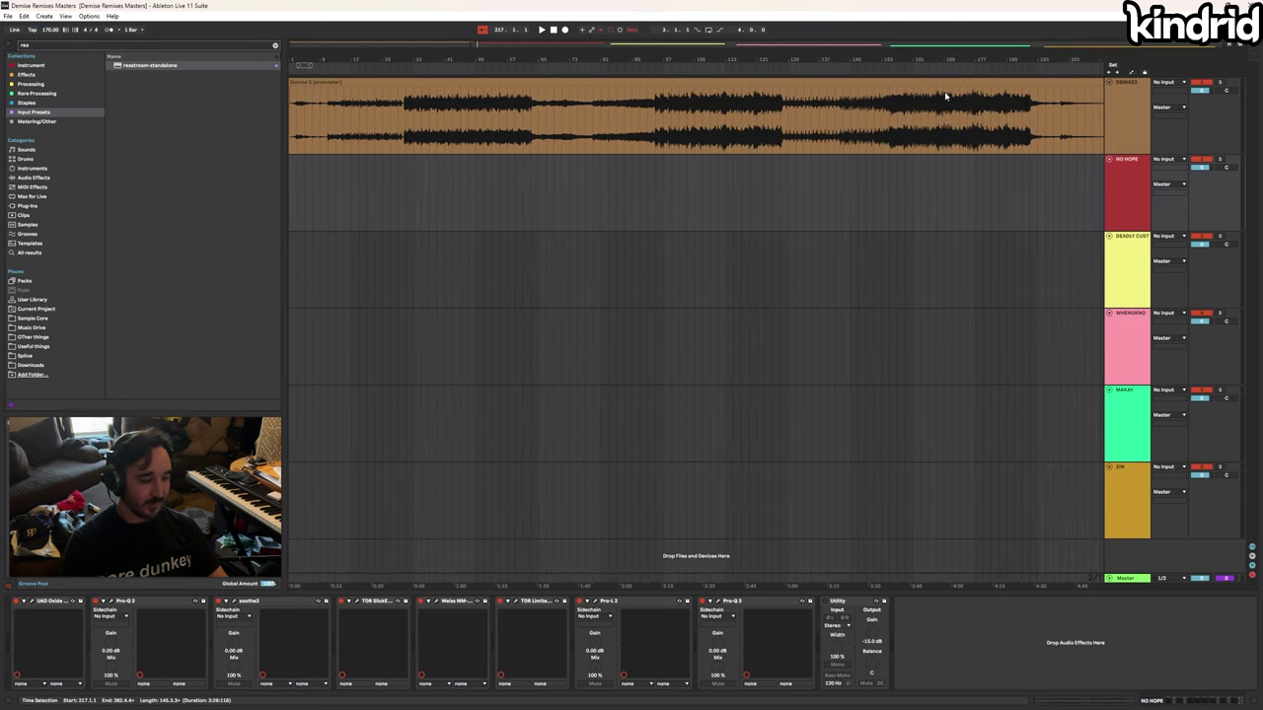
click(1131, 114)
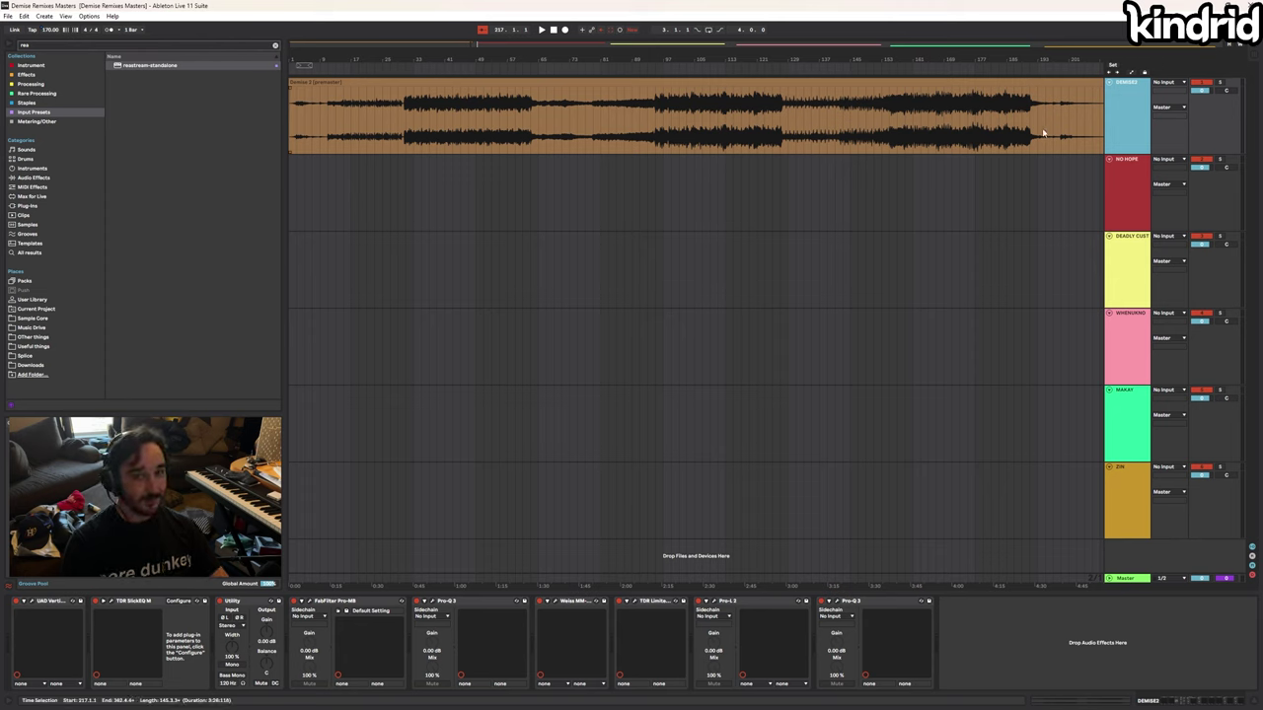
click(403, 126)
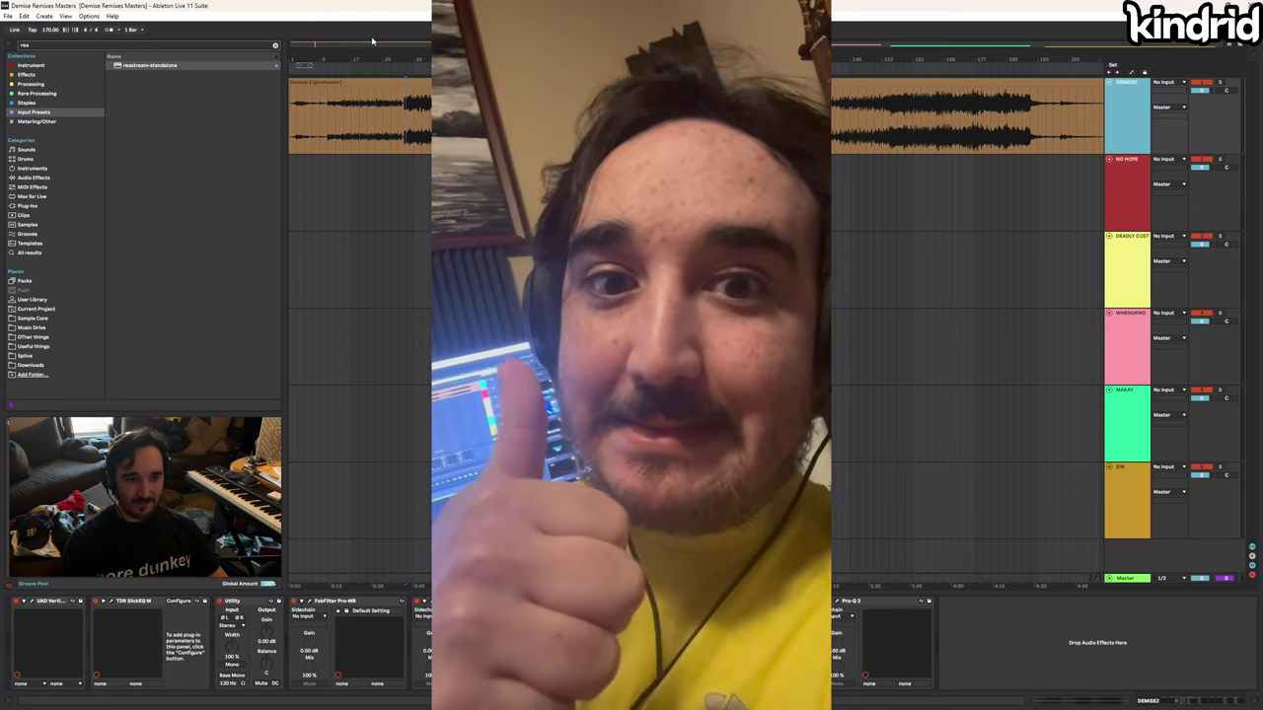
click(406, 125)
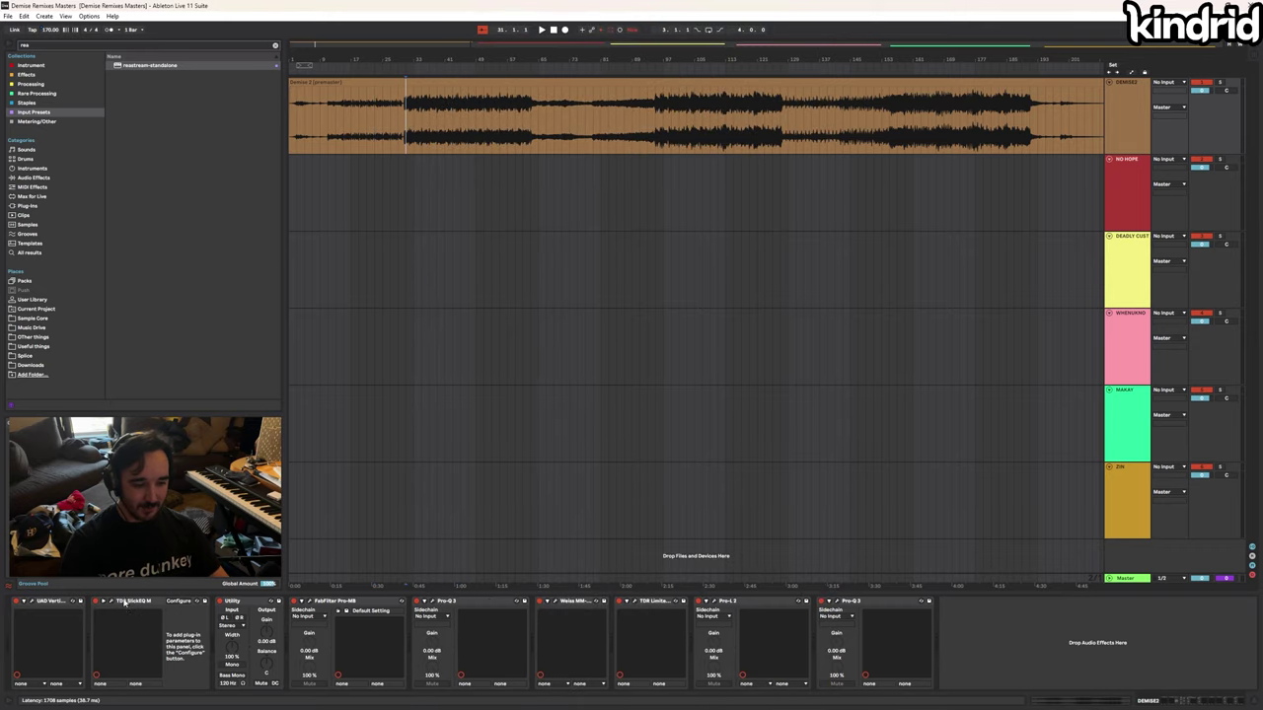
Open the UAD Vertigo VSM-3 window and deactivate every device on the DEMISE2 track through the last Pro-Q 3
click(32, 602)
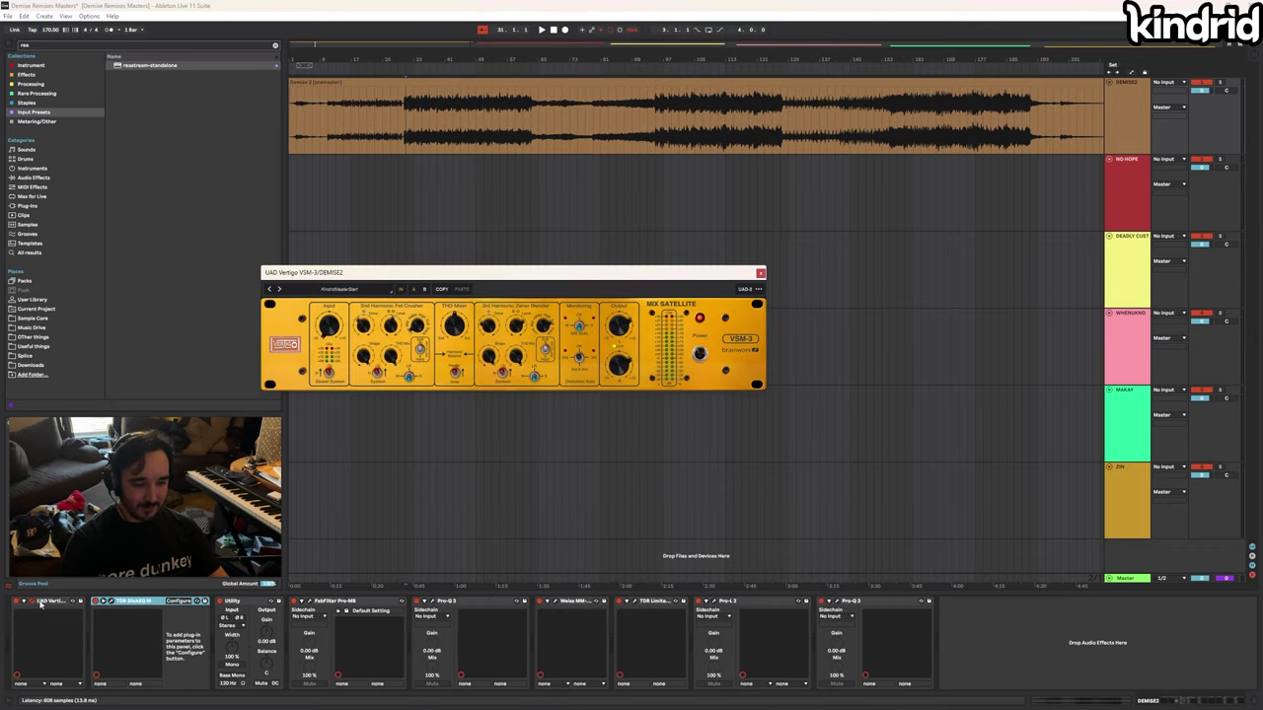
shift+click(882, 604)
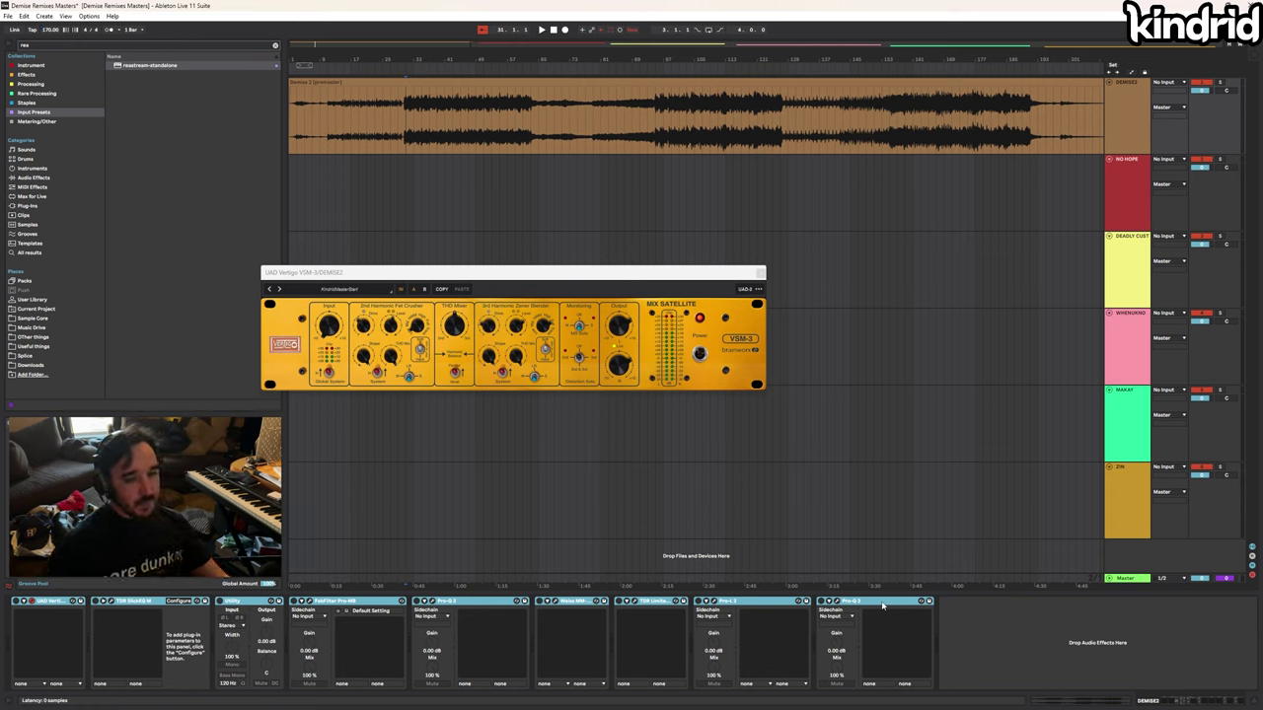
key(Delete)
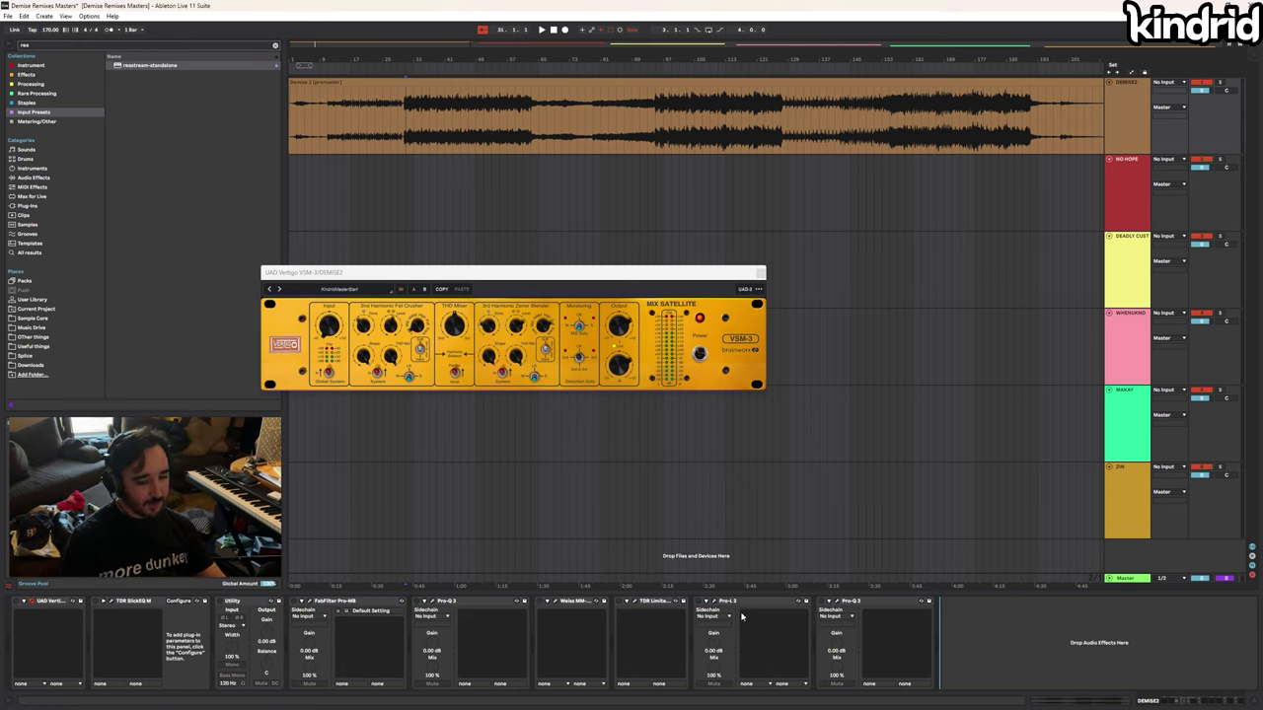
click(723, 617)
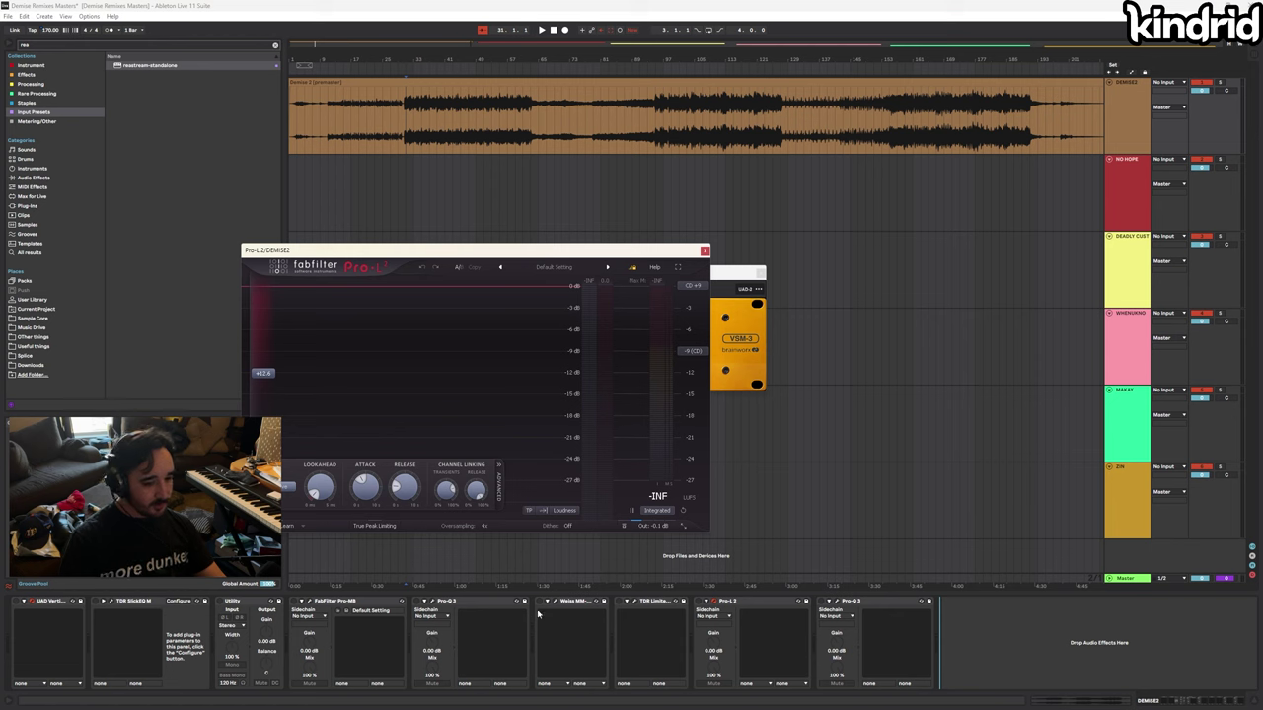
click(625, 602)
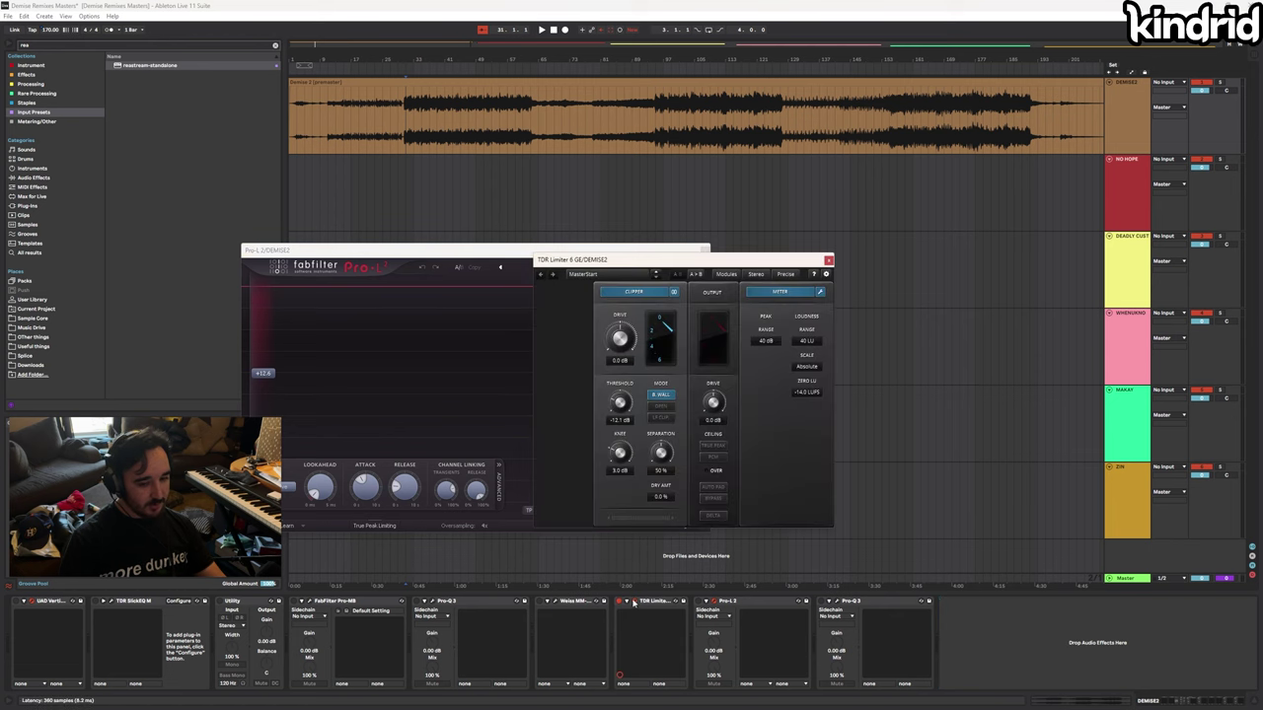
drag(696, 260, 910, 257)
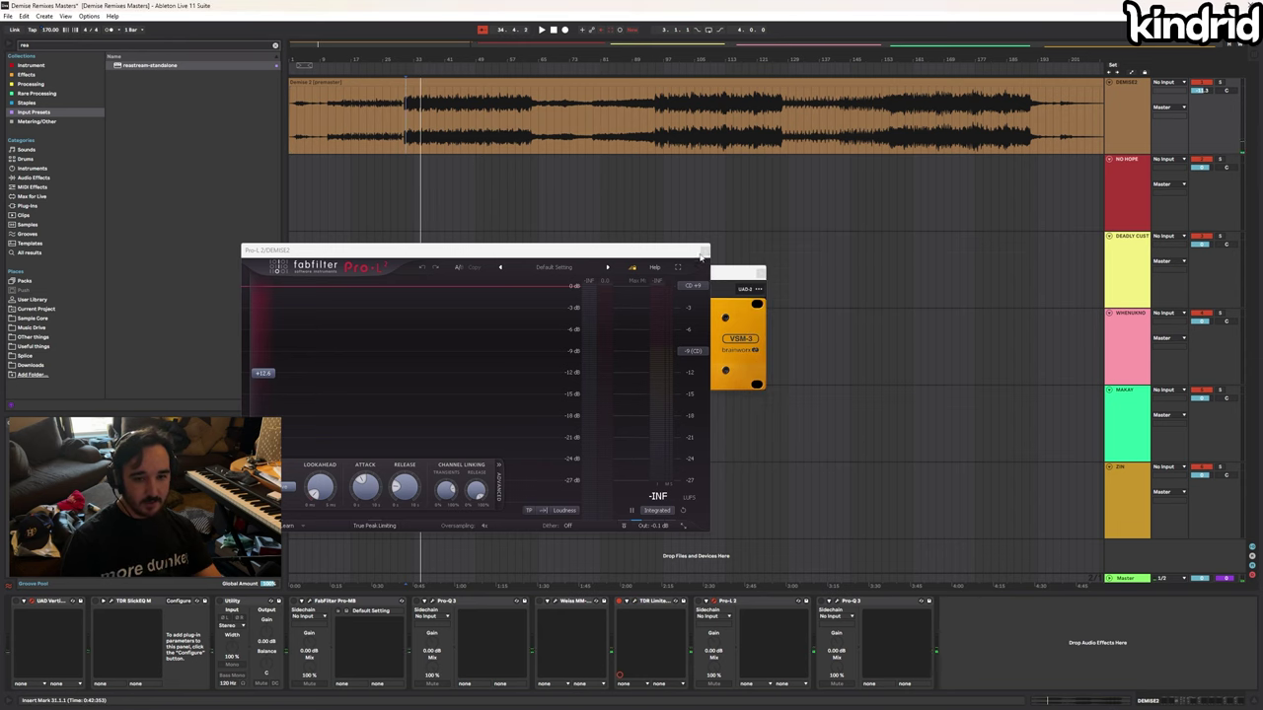
click(705, 251)
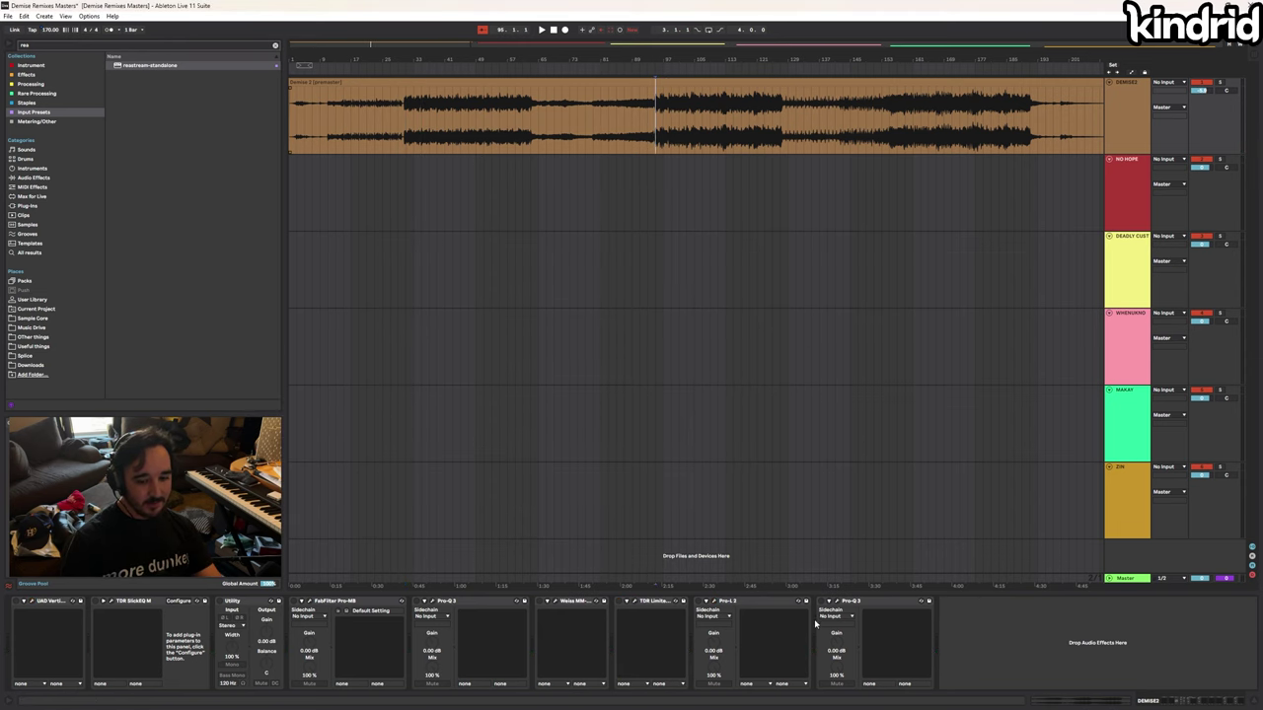
Activate the last Pro-Q 3 on the DEMISE2 track and play the premaster from bar 95 with its analyzer open
click(837, 603)
key(space)
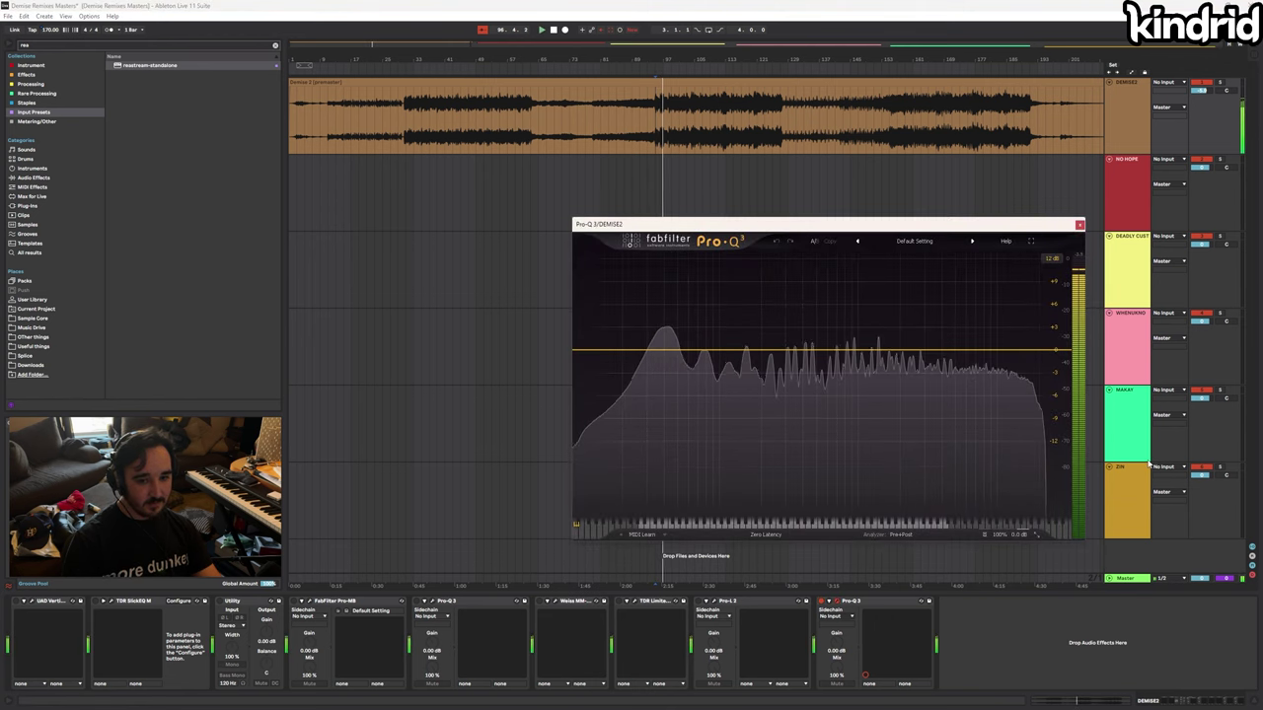
key(space)
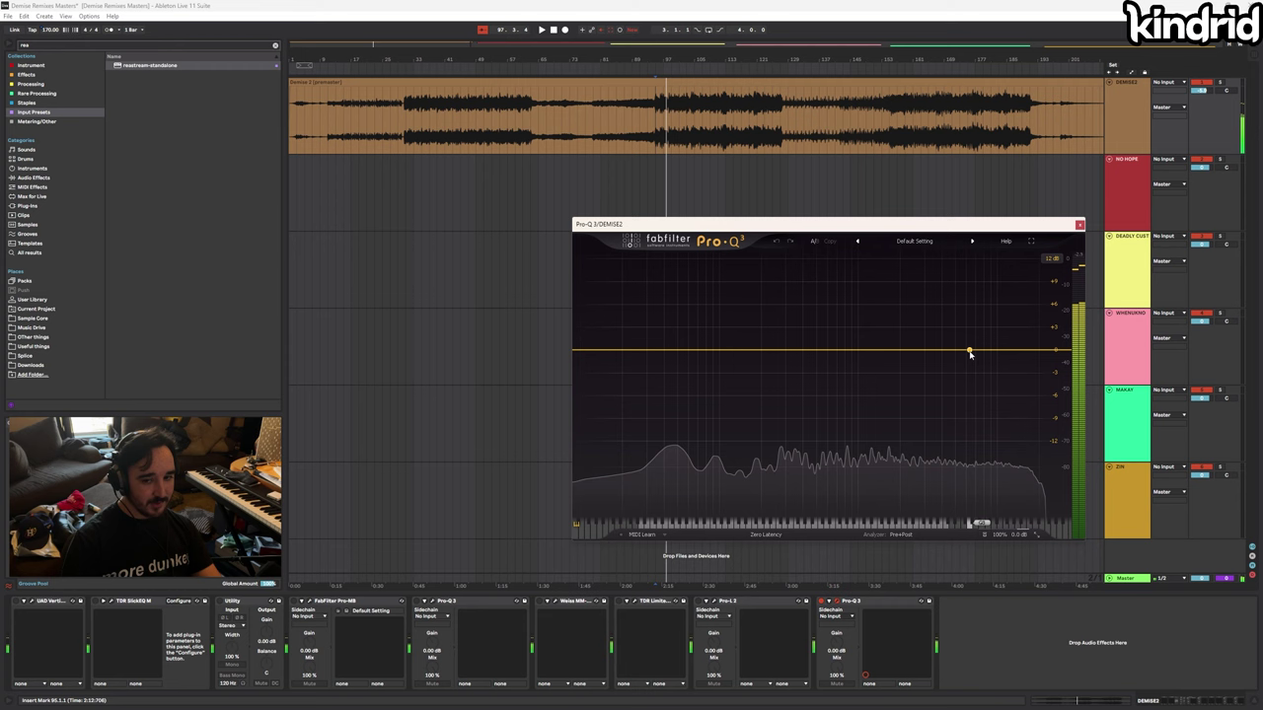
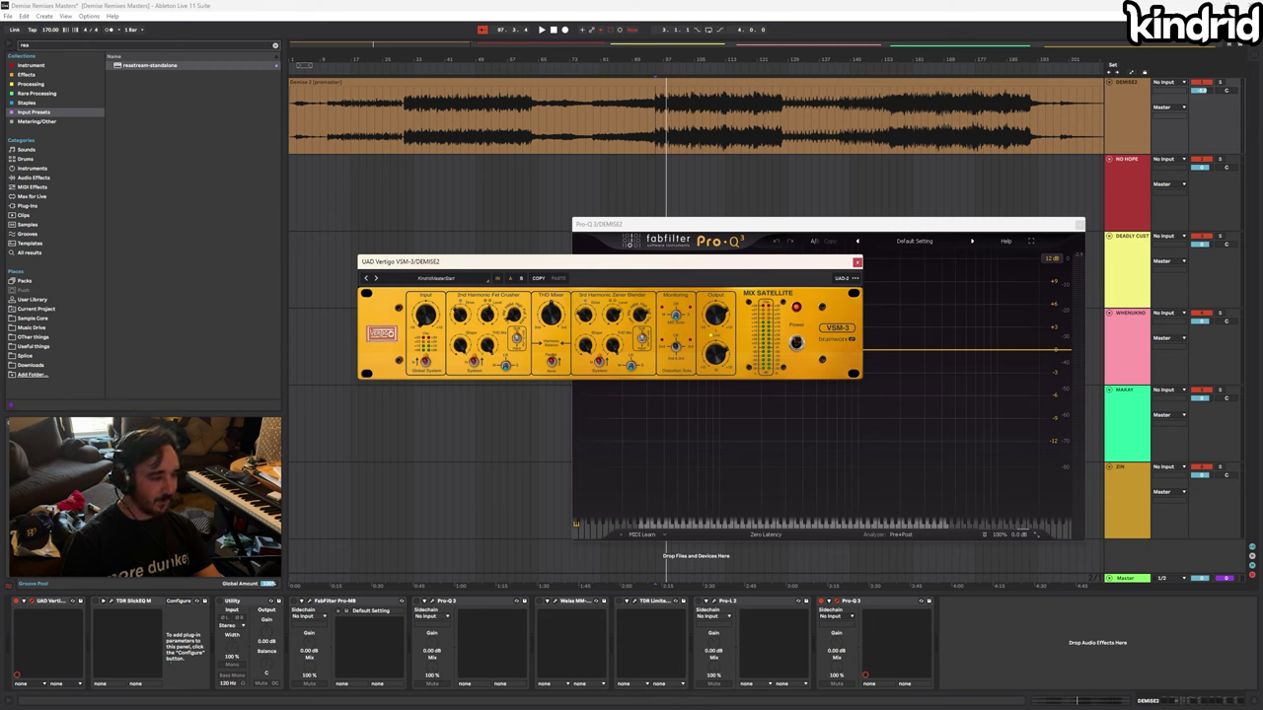
Activate the UAD Vertigo VSM-3 on the DEMISE2 track and play the section from bar 95 through it
click(17, 604)
key(space)
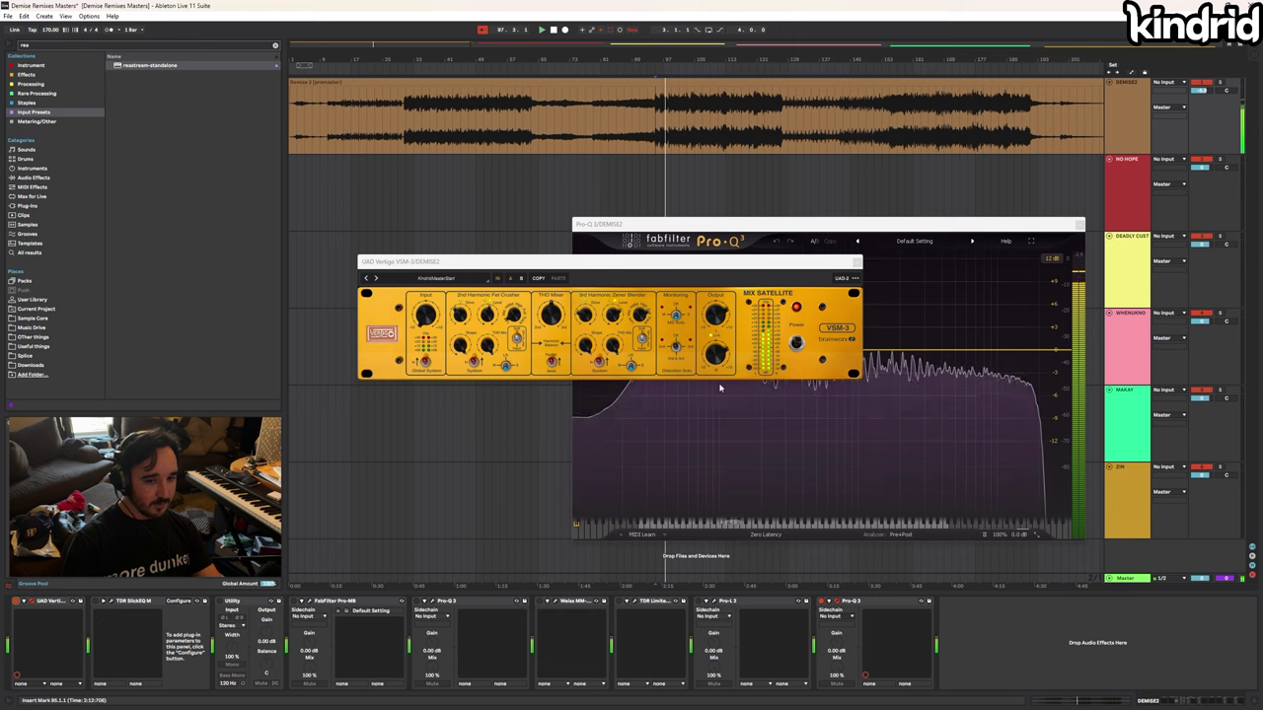
key(space)
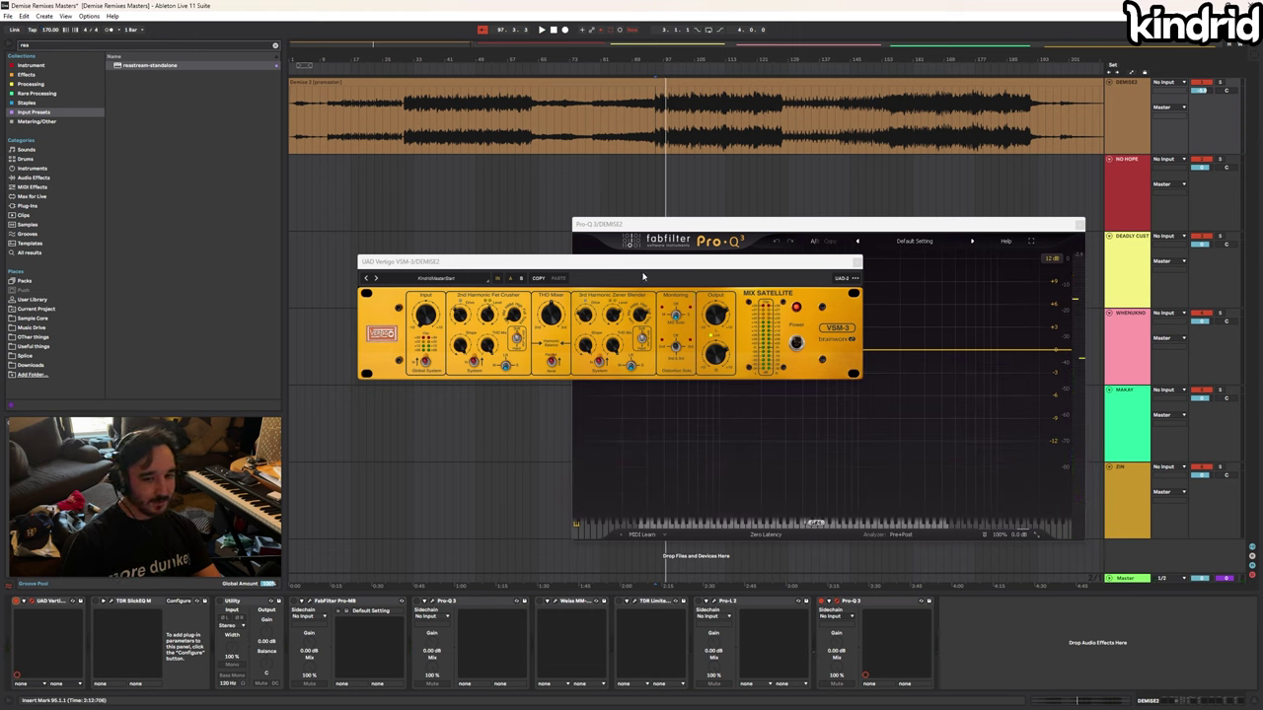
drag(642, 277, 610, 277)
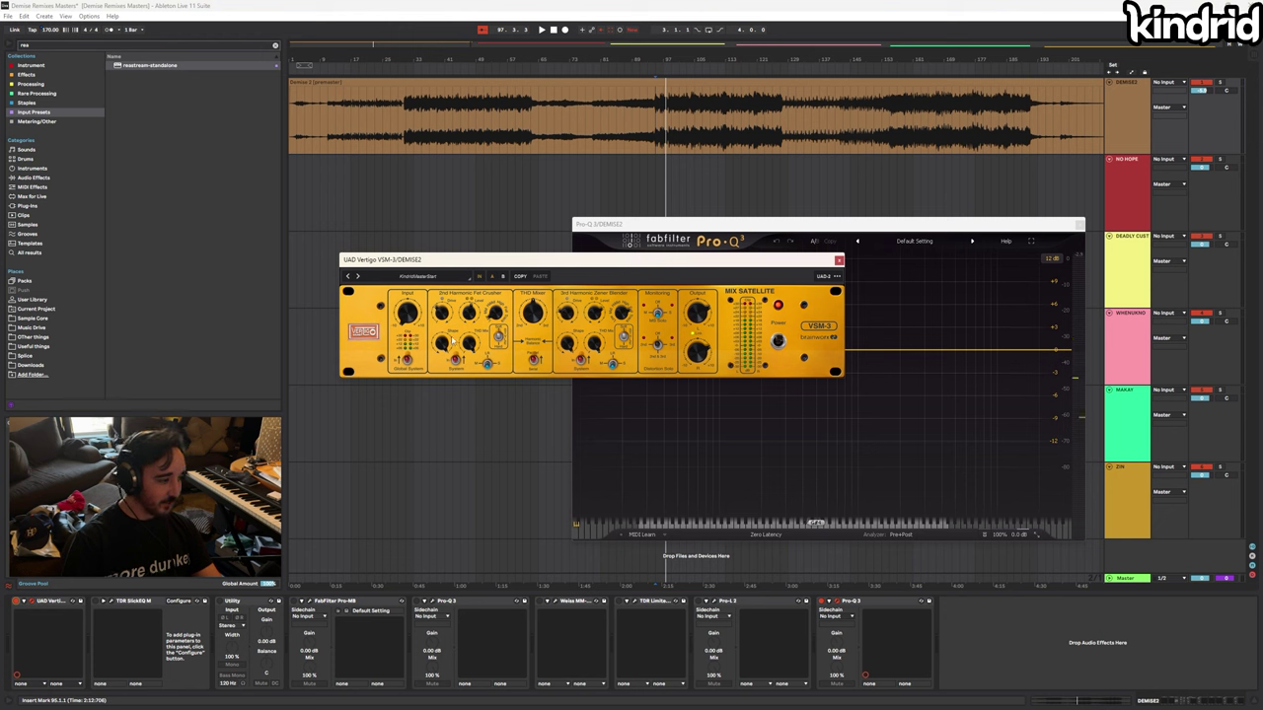
Activate TDR SlickEQ M, show its EQ curve display, audition the section from bar 95, and close its window
click(96, 600)
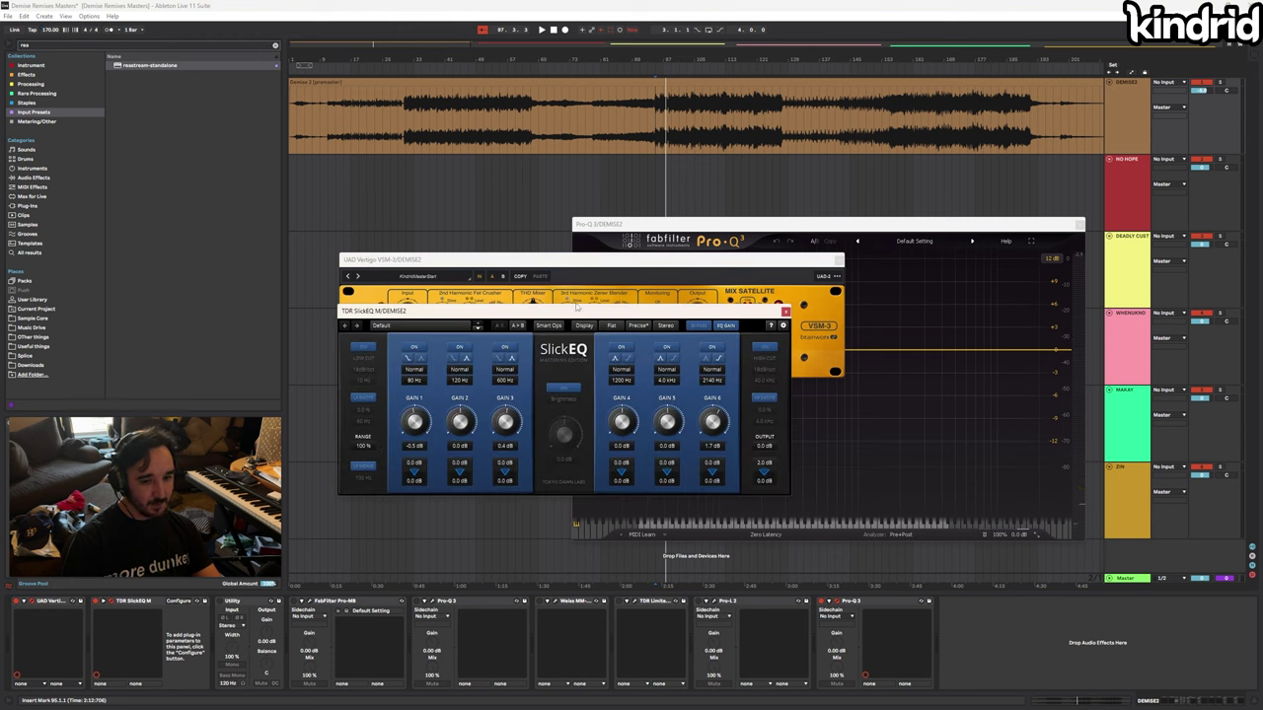
drag(577, 308, 637, 219)
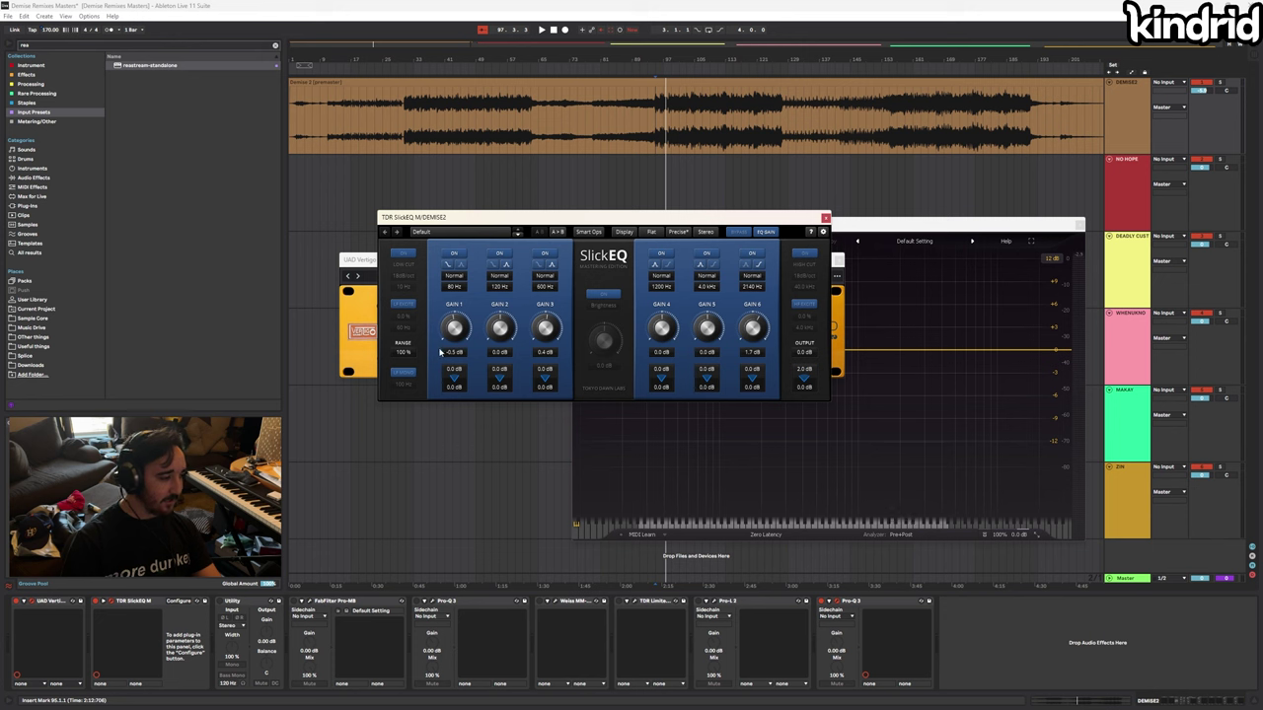
click(625, 231)
drag(623, 217, 661, 185)
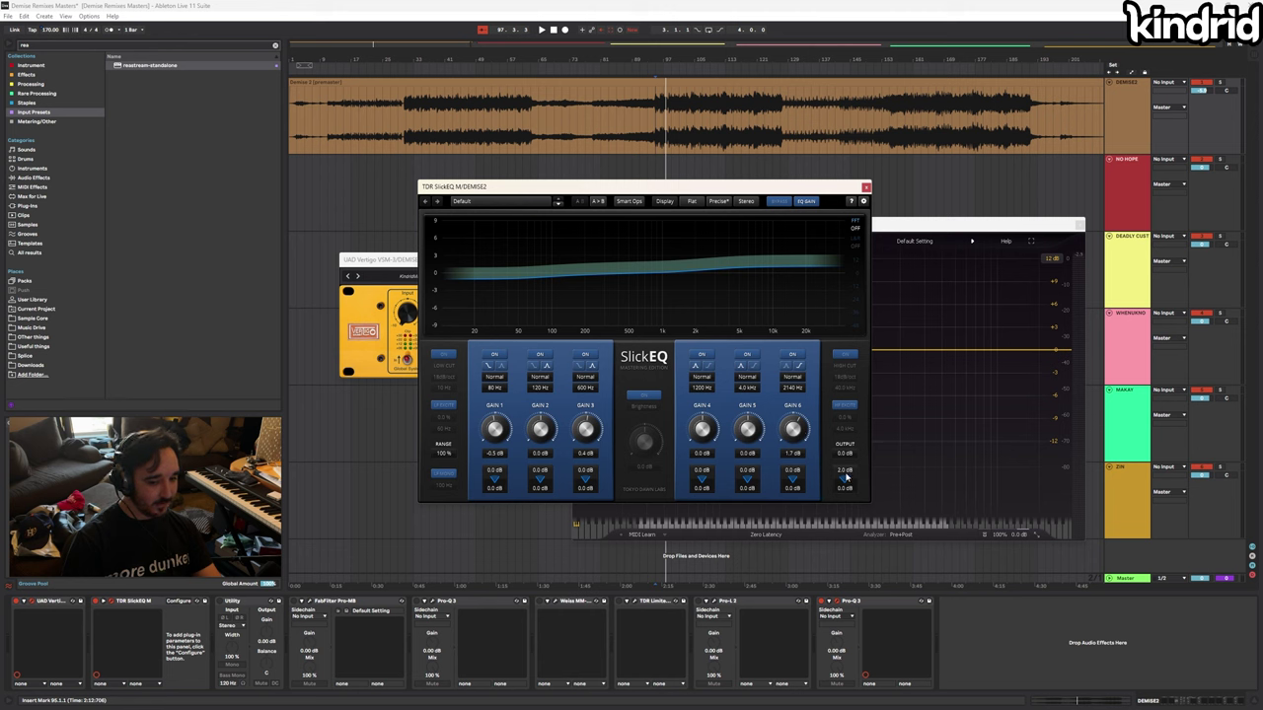
key(space)
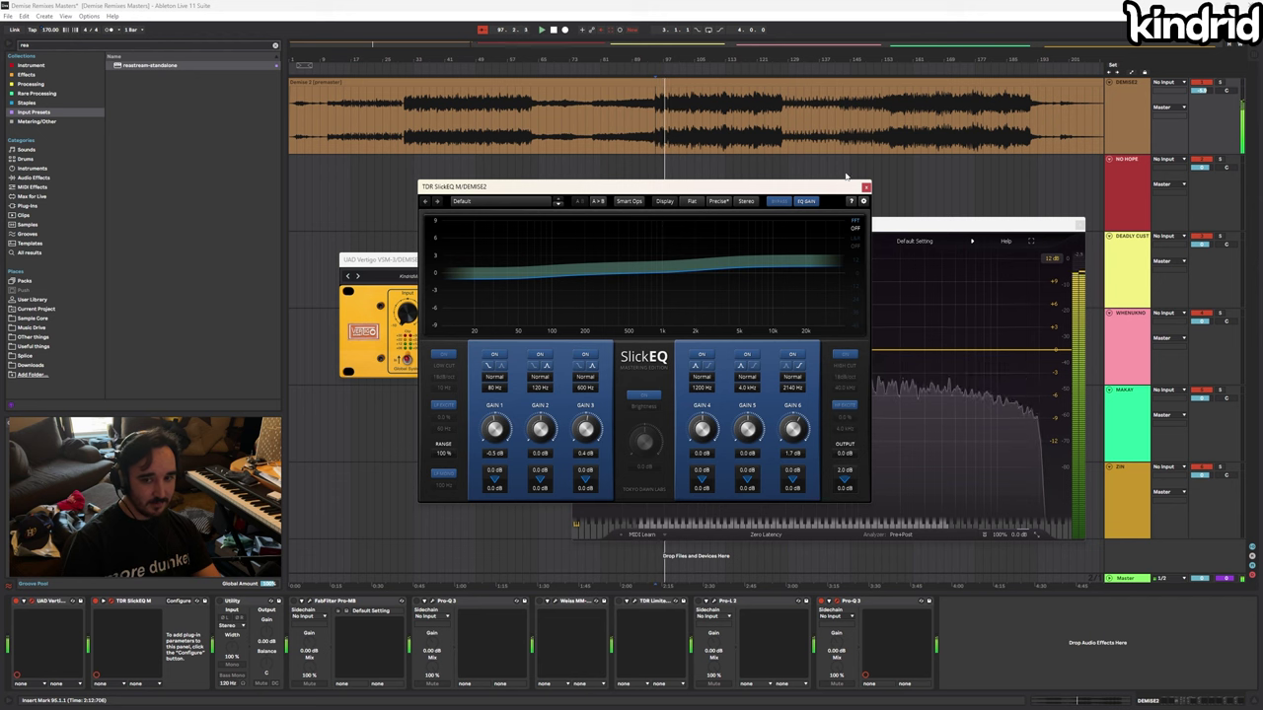
click(865, 187)
key(space)
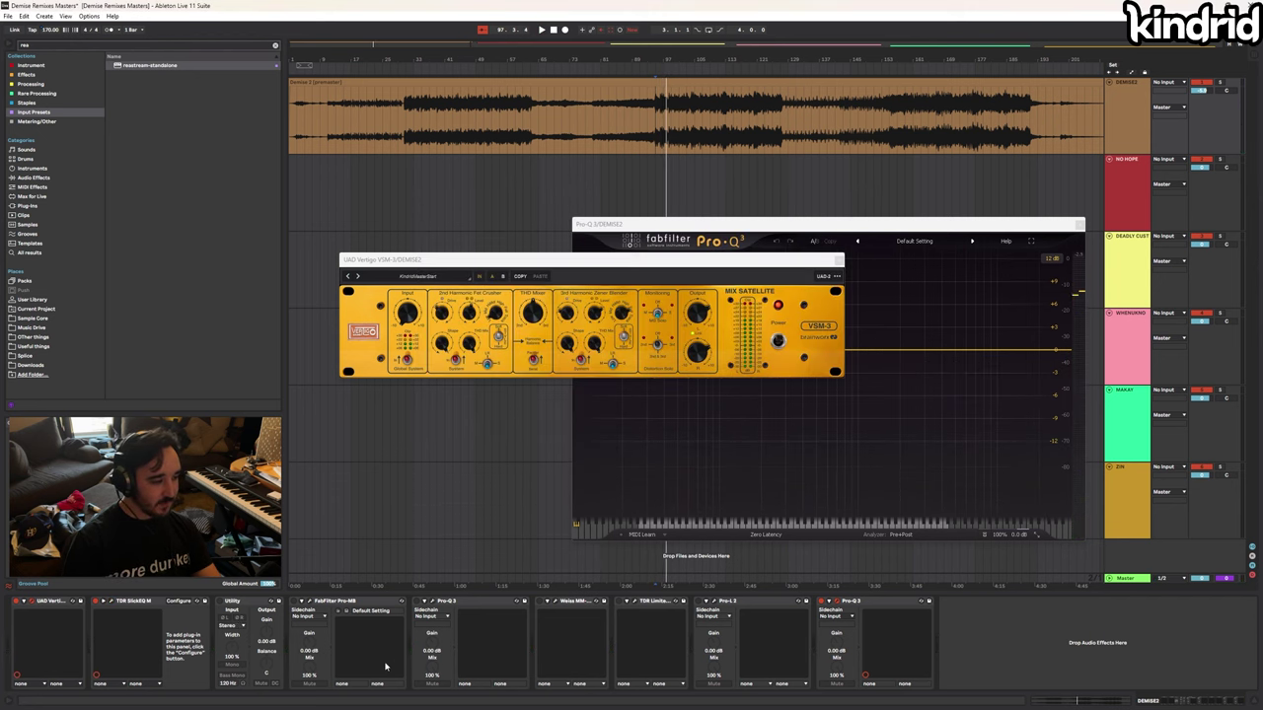
Activate FabFilter Pro-MB with its window open and replay the section from bar 95
click(310, 601)
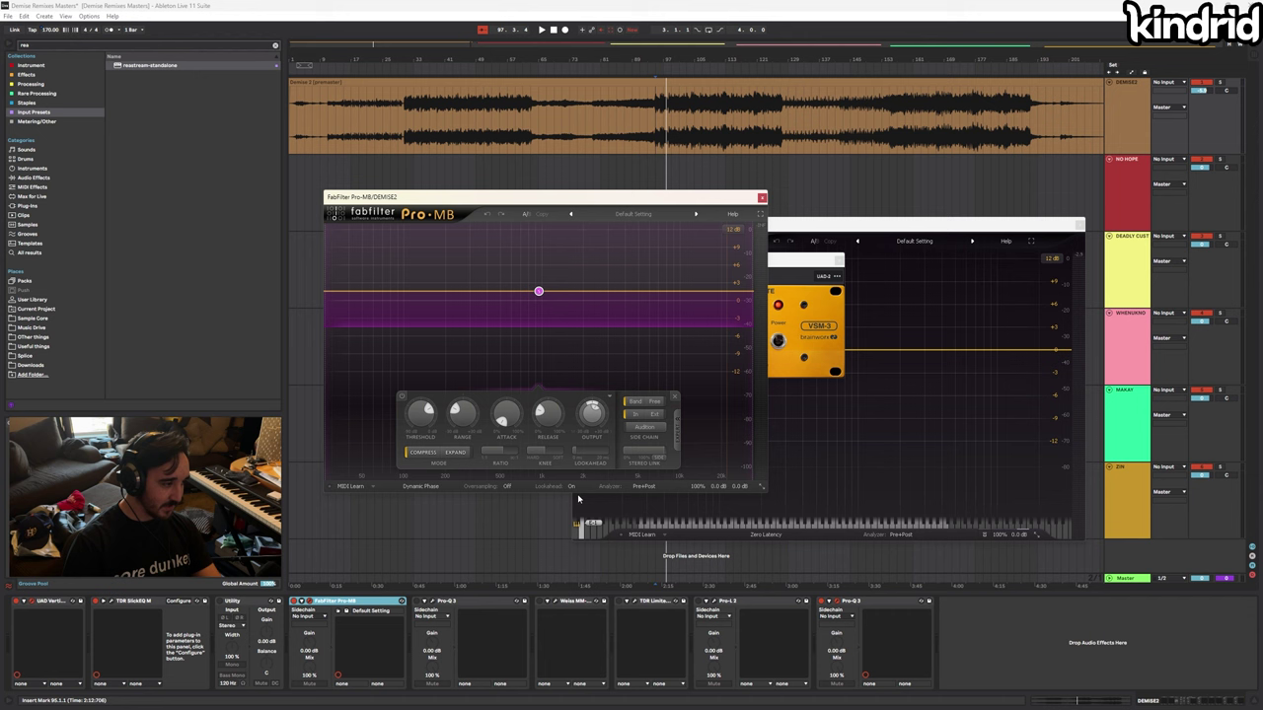
key(space)
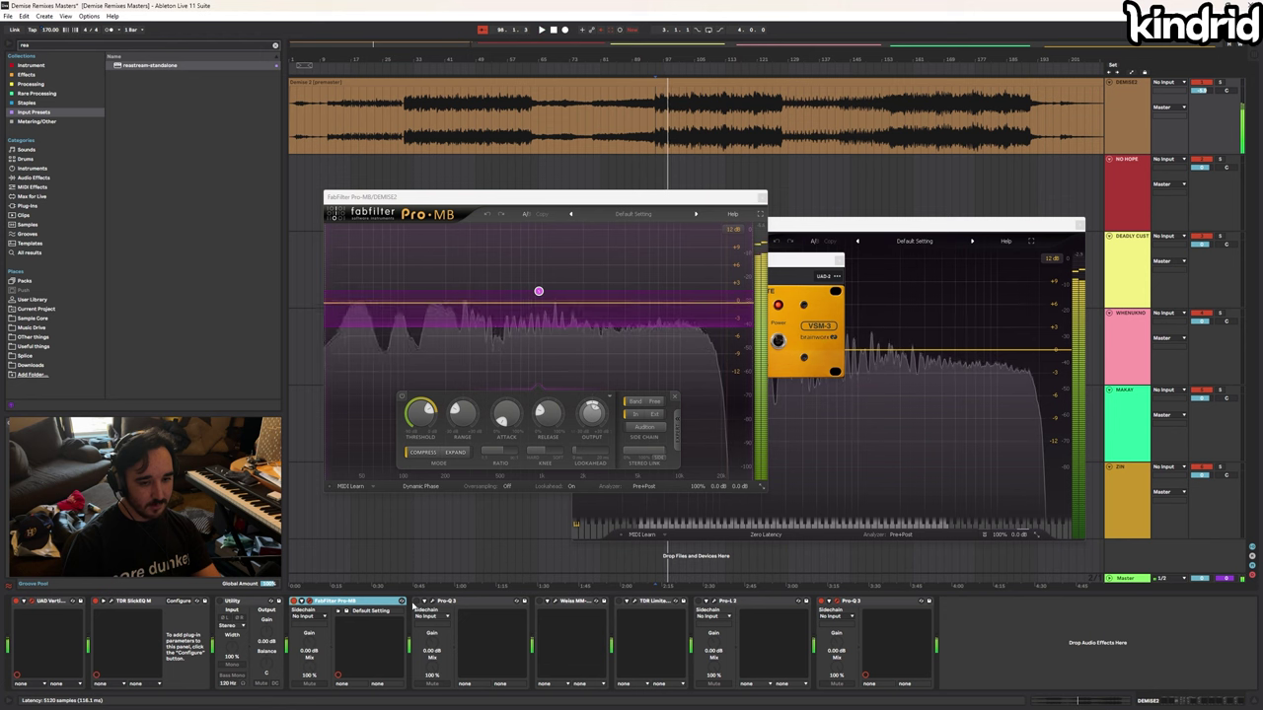
Activate the Pro-Q 3 following Pro-MB and solo its two low-cut bands in turn, auditioning the higher one during playback
click(430, 601)
click(524, 367)
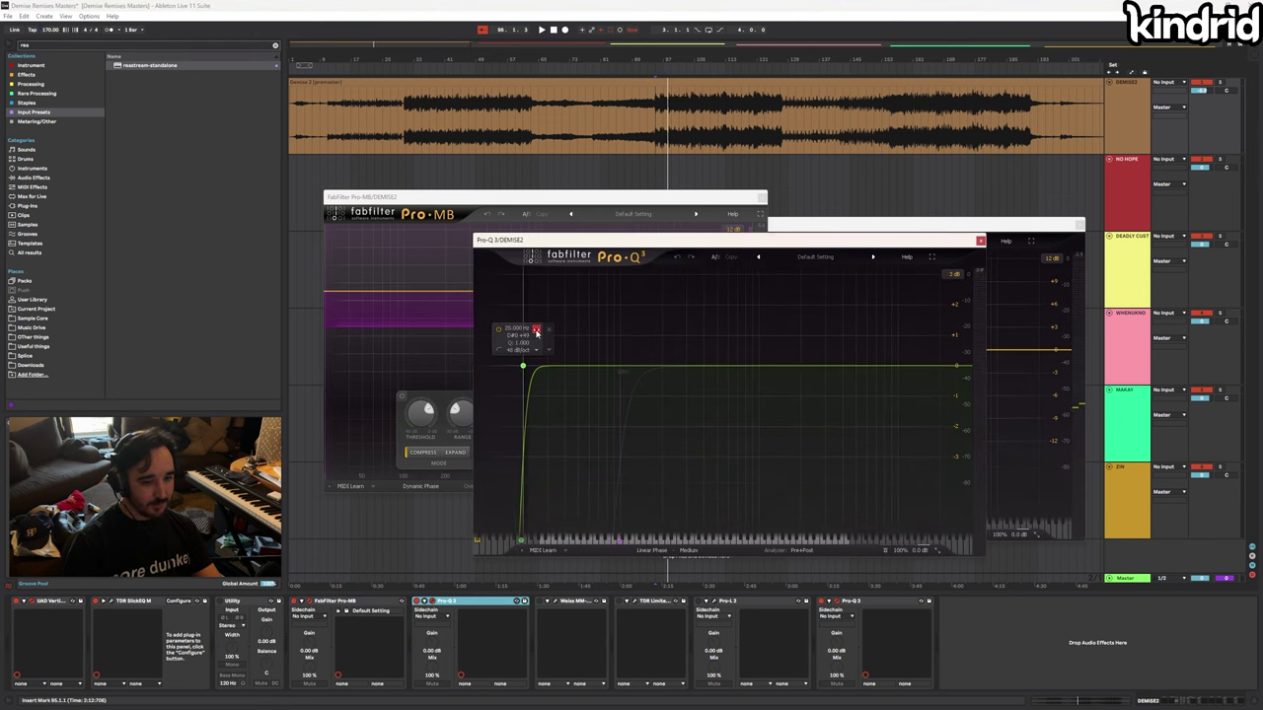
click(622, 371)
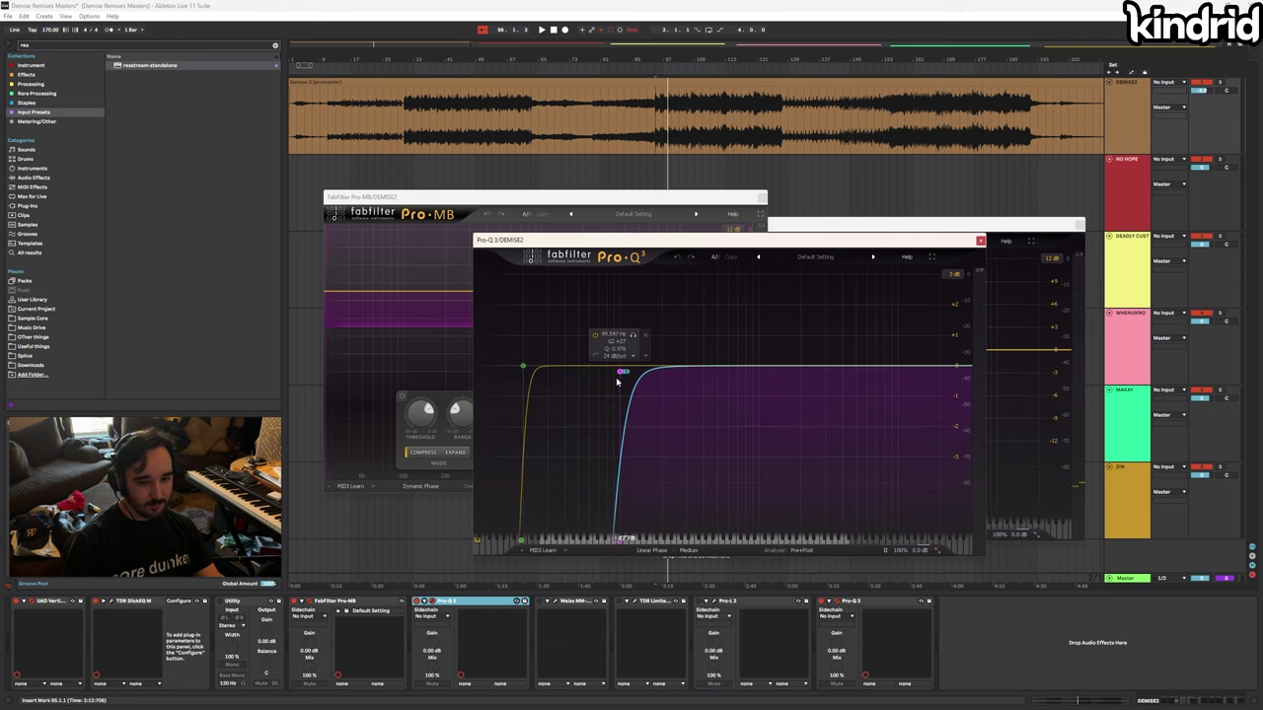
key(space)
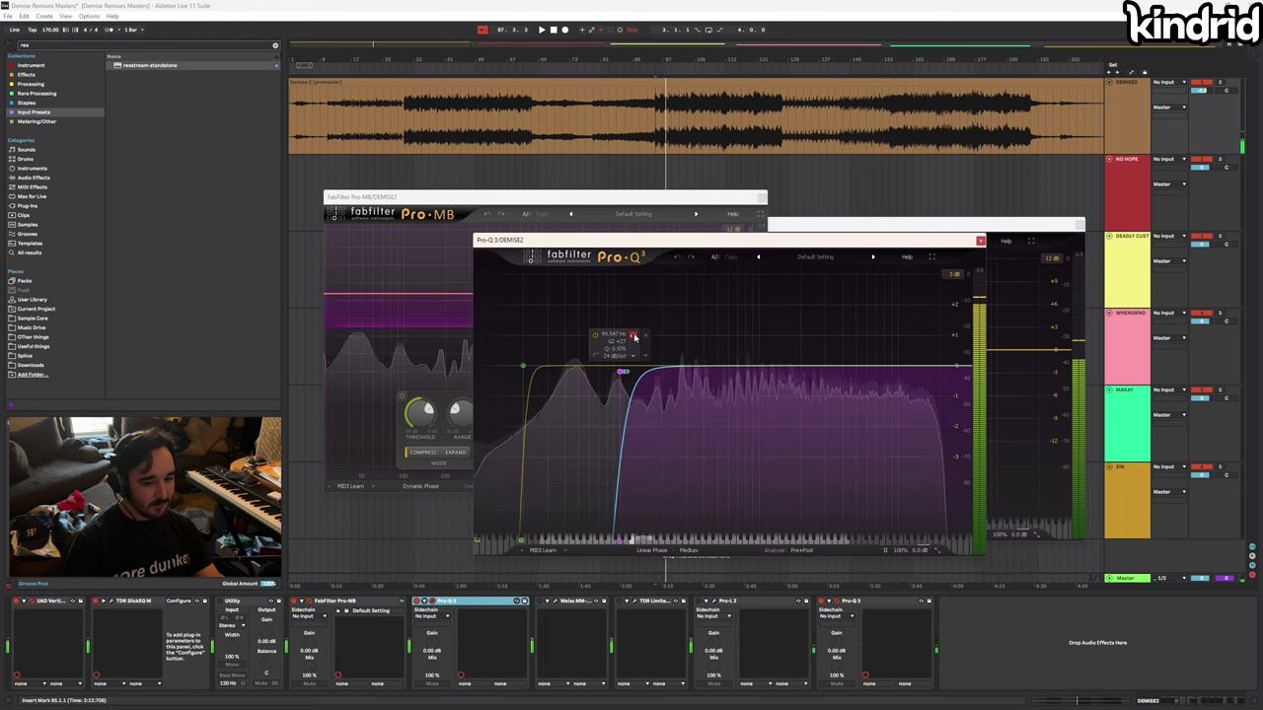
key(space)
Activate the Weiss MM-1 Mastering Maximizer and compare it bypassed and processing while playing from bar 95
click(558, 602)
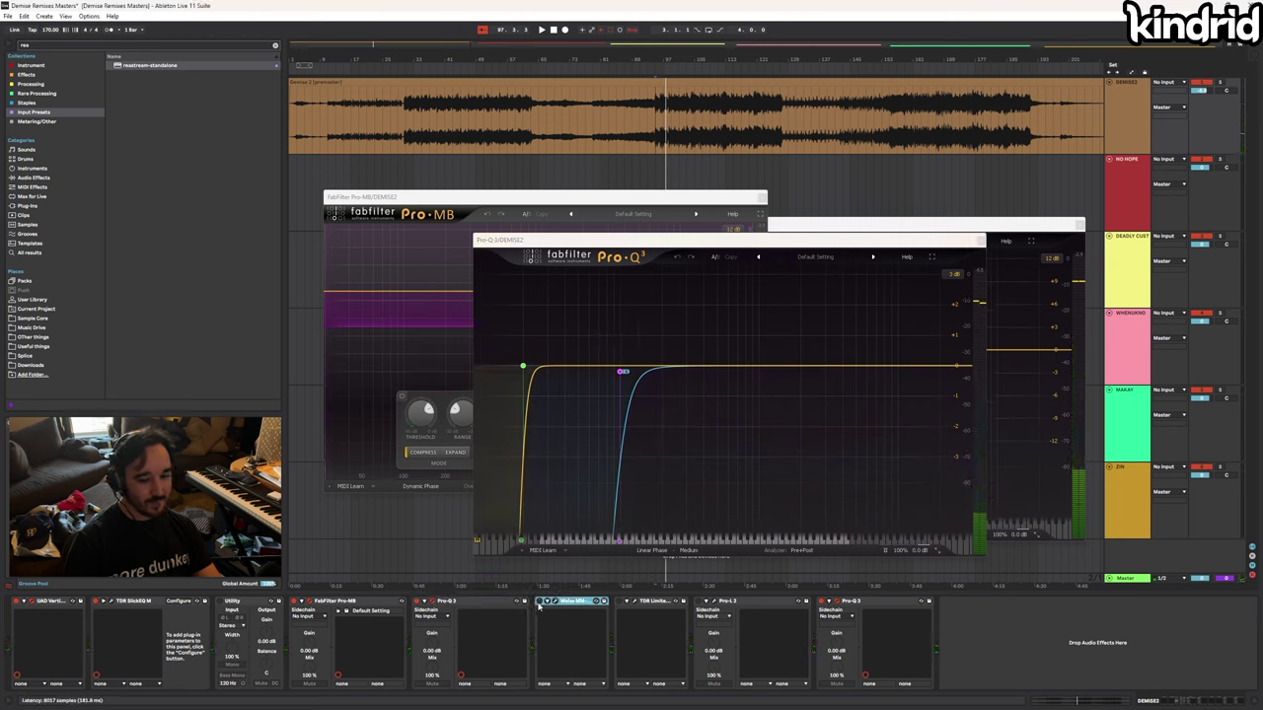
click(553, 602)
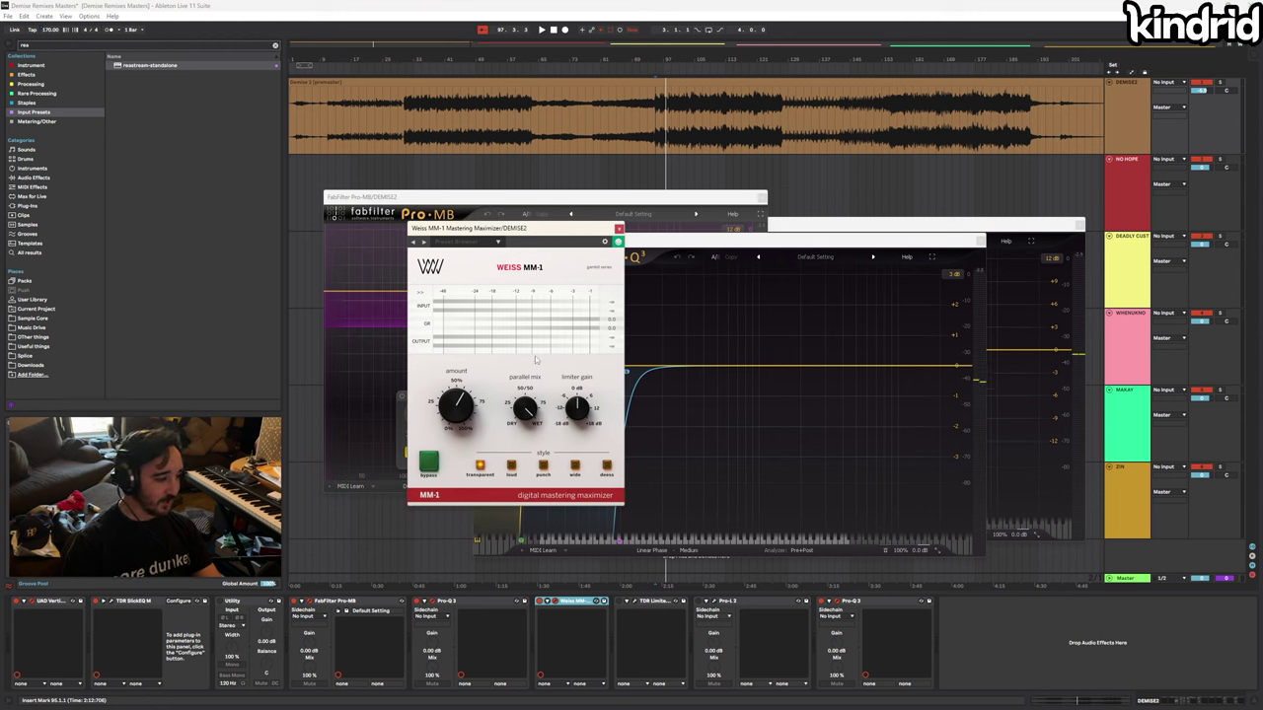
key(space)
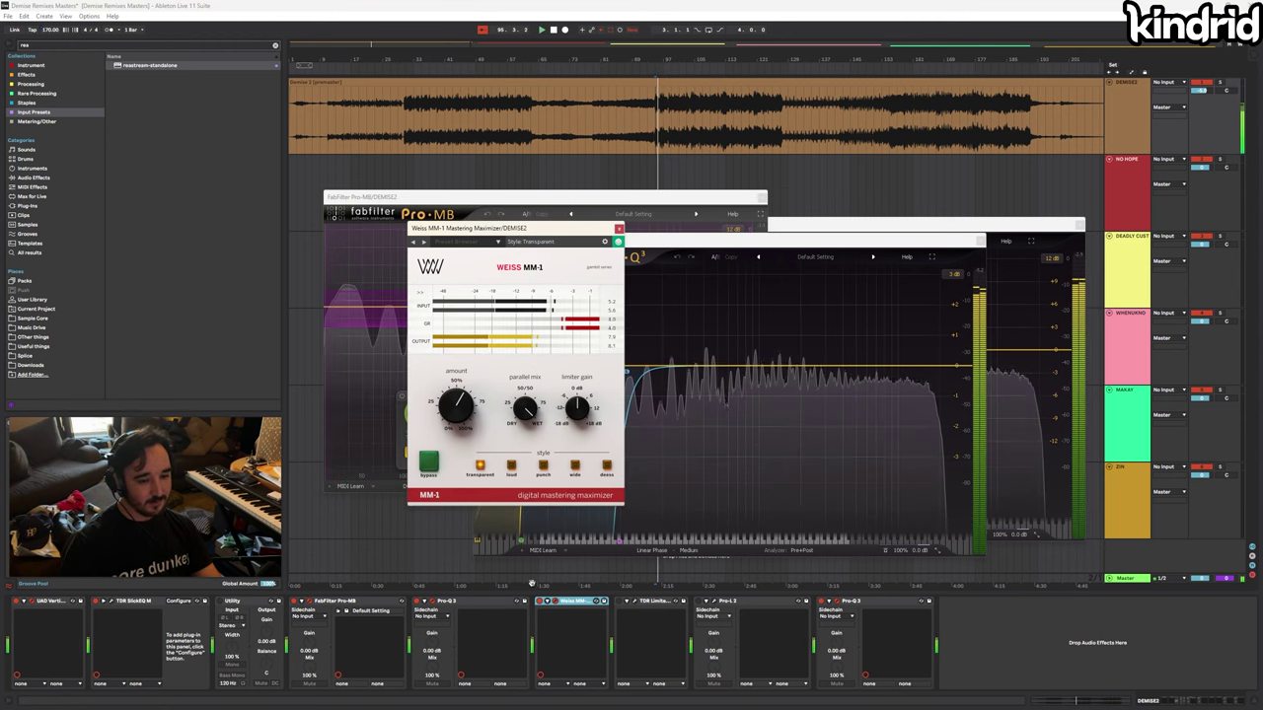
click(428, 461)
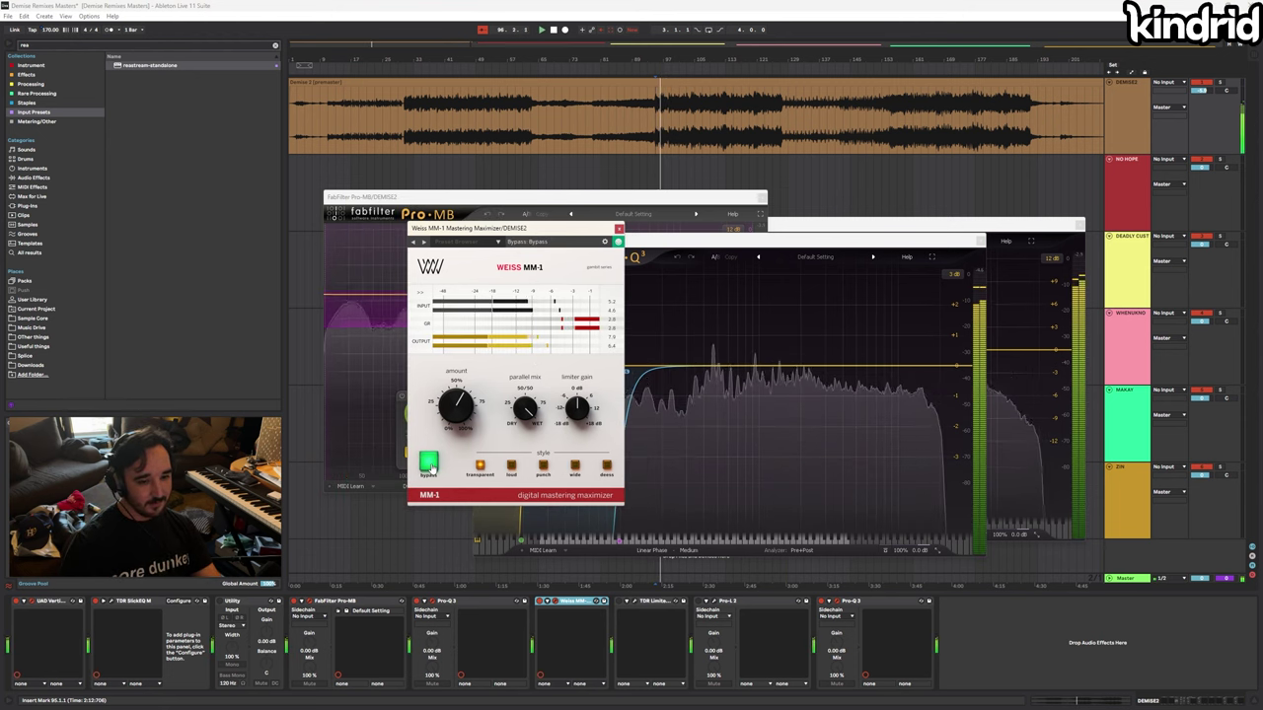
click(428, 461)
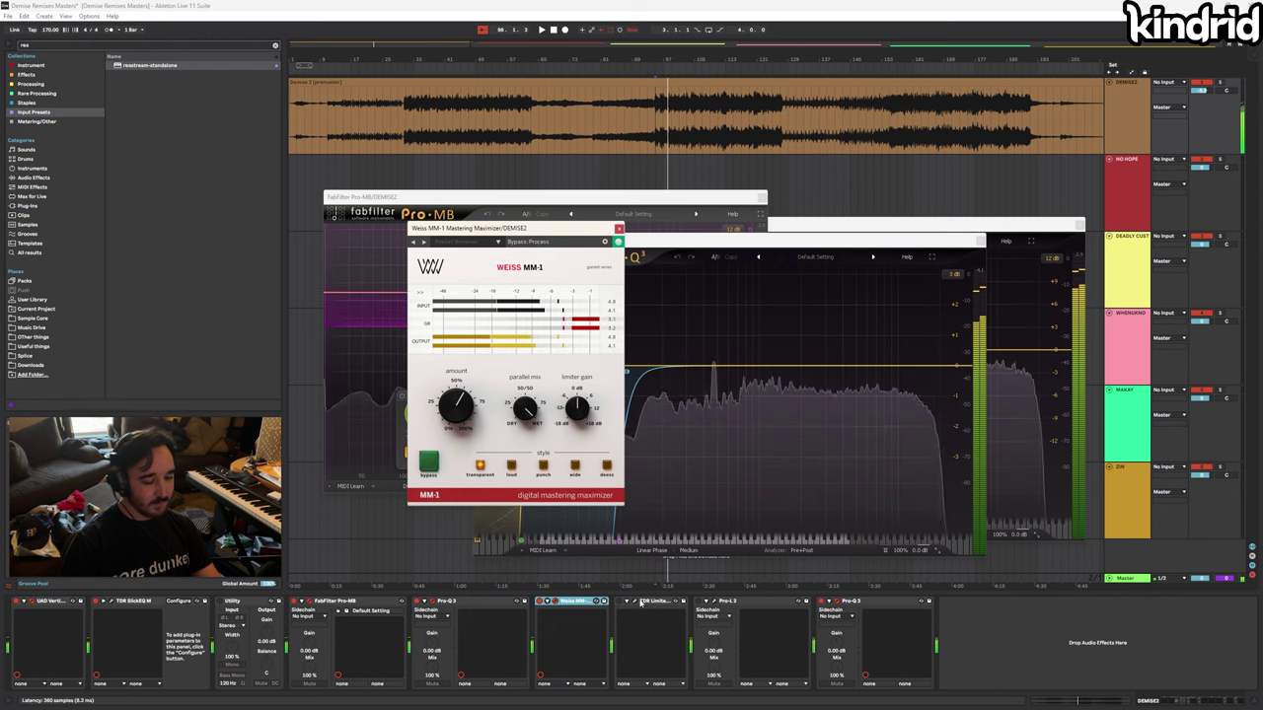
key(space)
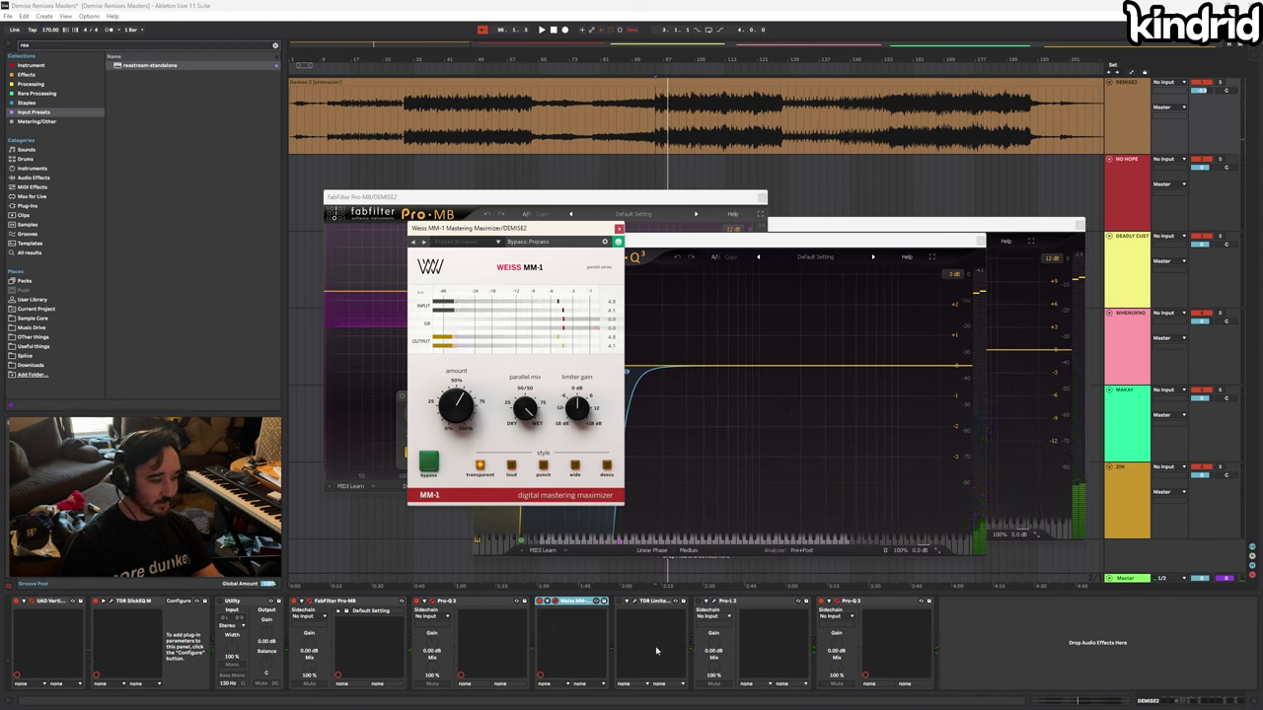
Activate TDR Limiter 6 GE and Pro-L 2, then play from bar 95 with both limiter windows open
click(629, 603)
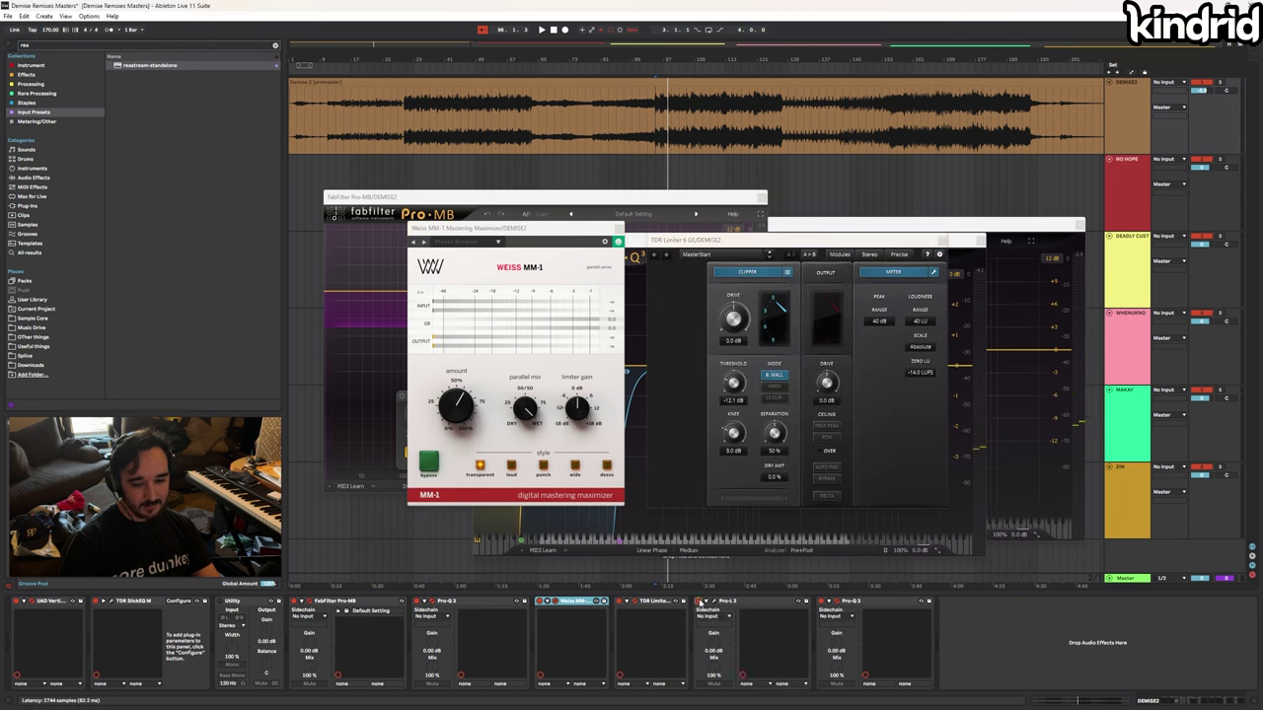
key(space)
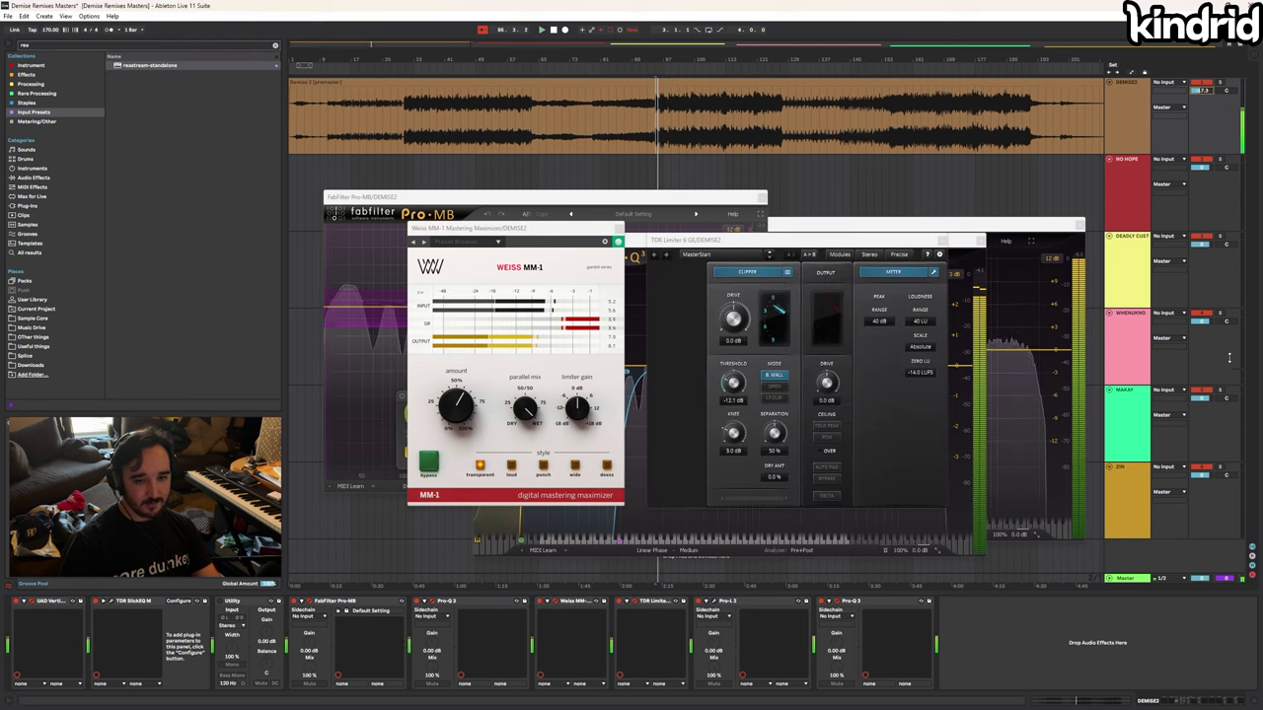
drag(823, 245, 733, 253)
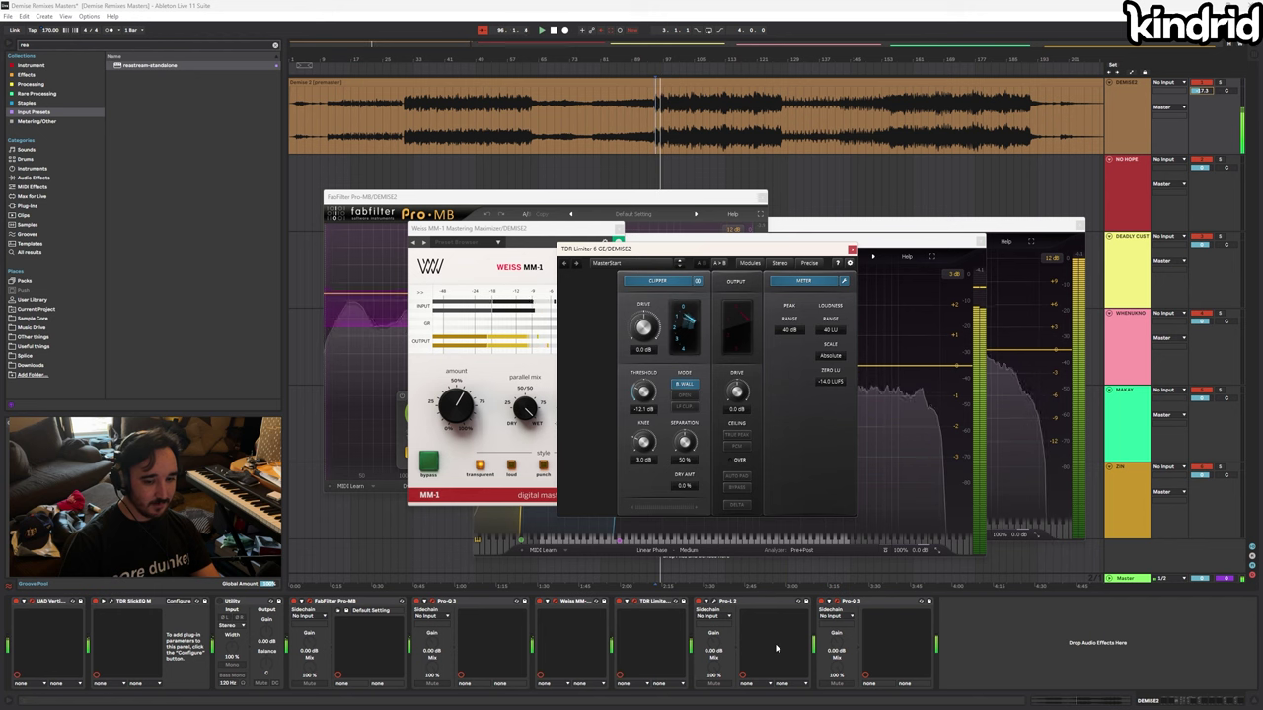
click(713, 601)
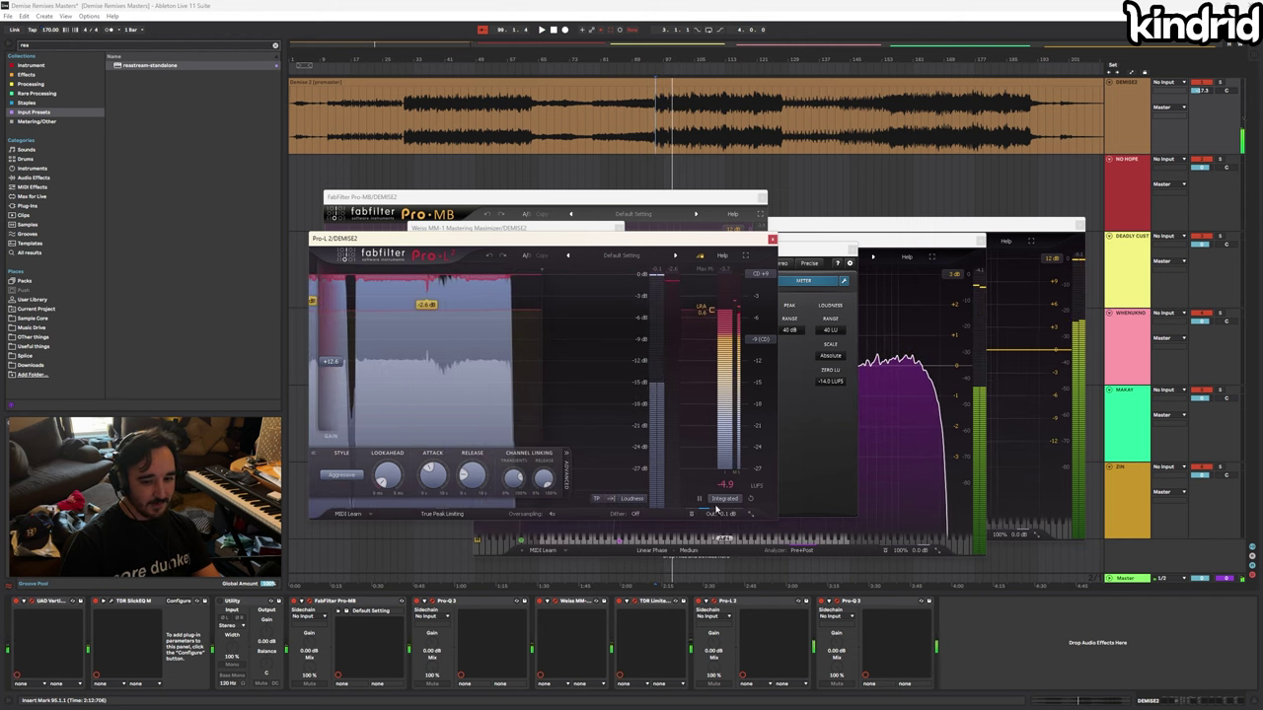
key(space)
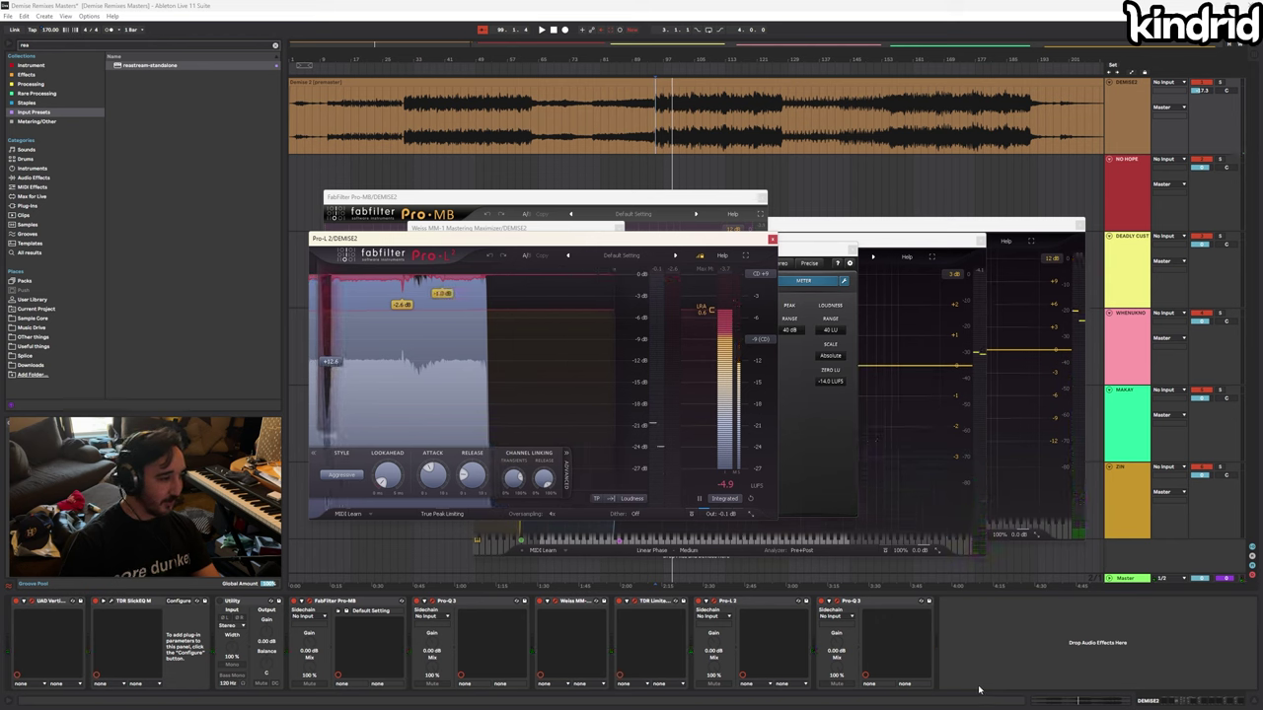